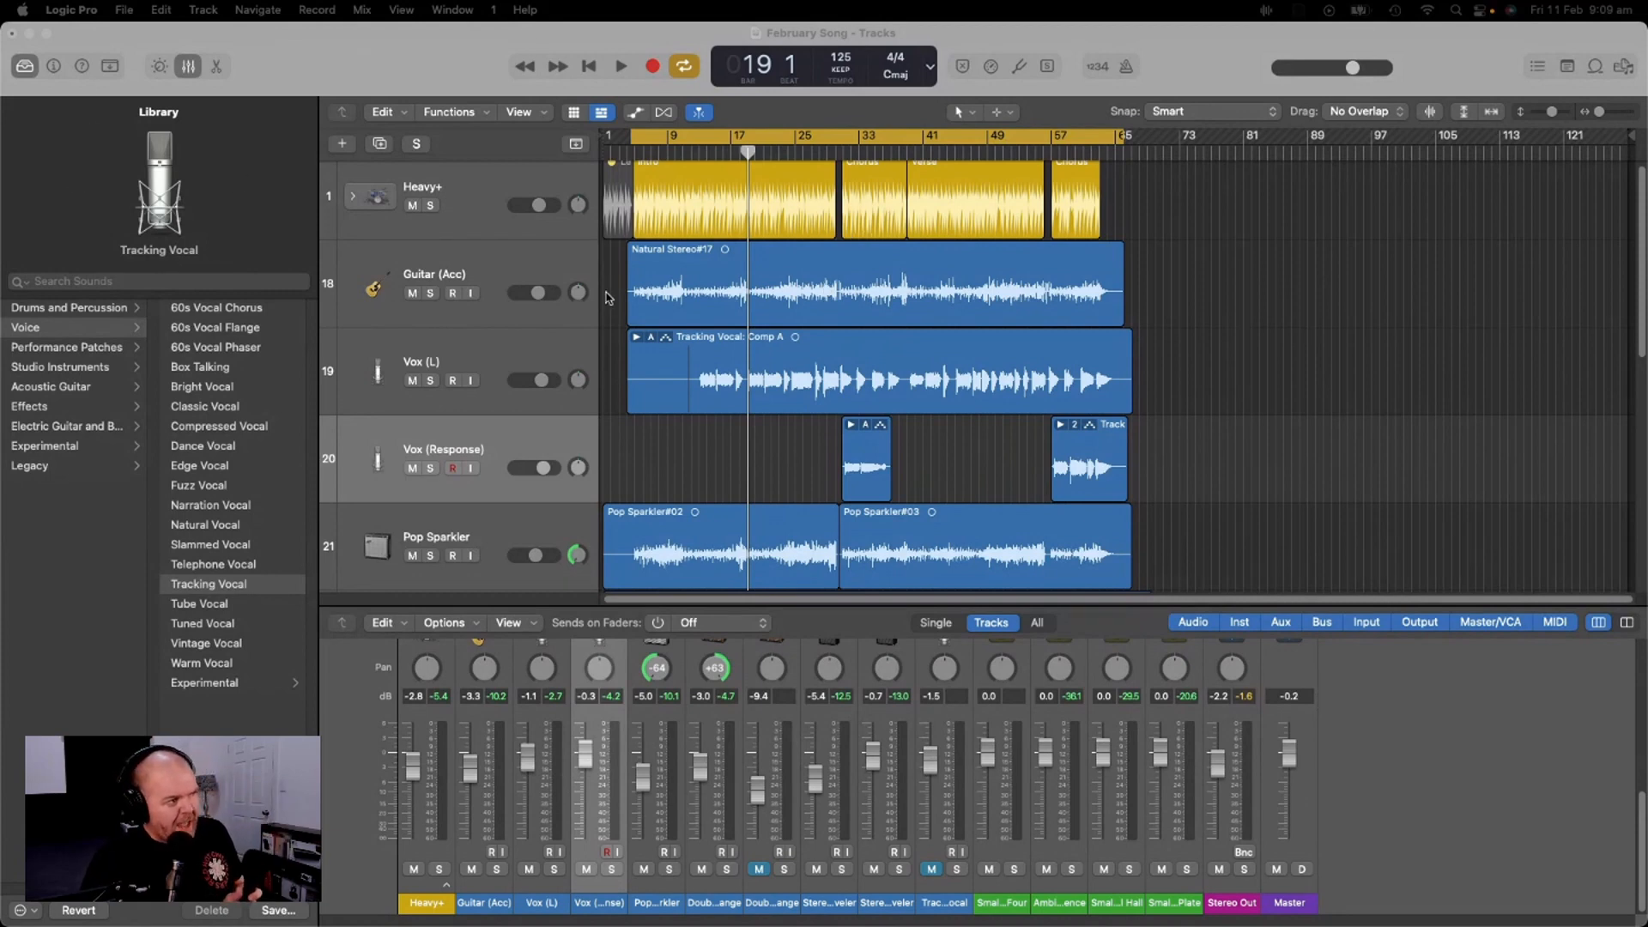
Inspect the Vox (L) track's start around bar 13 and the Vox (Response) track's entry at bar 31
left_click(551, 355)
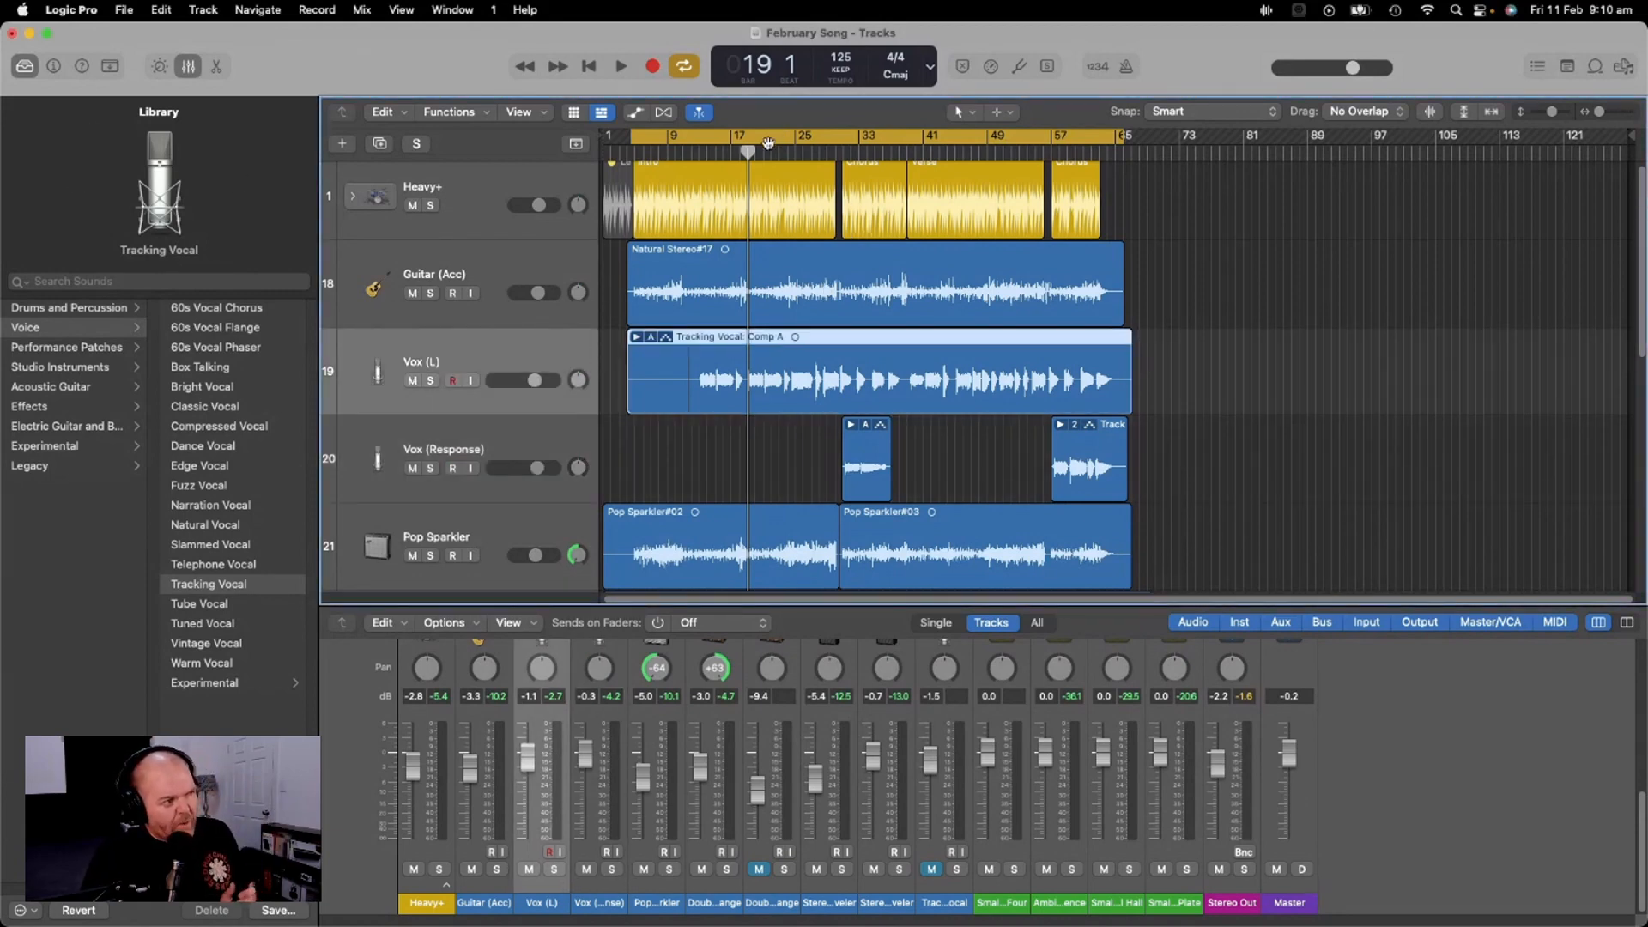
left_click_drag(748, 152, 699, 151)
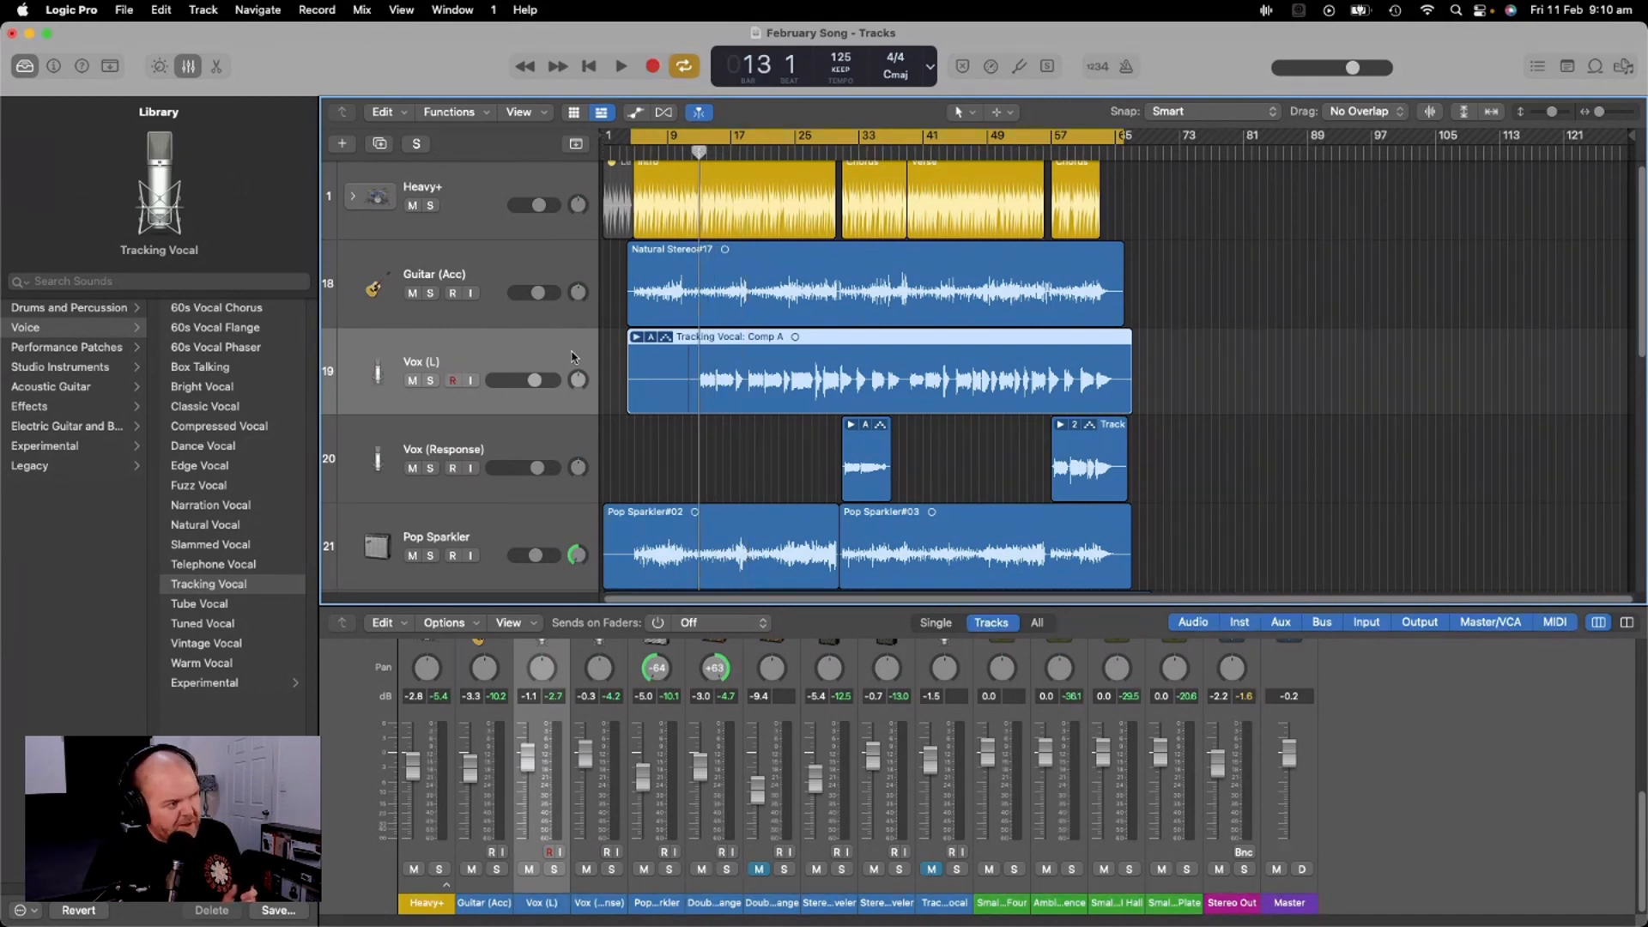
left_click(571, 442)
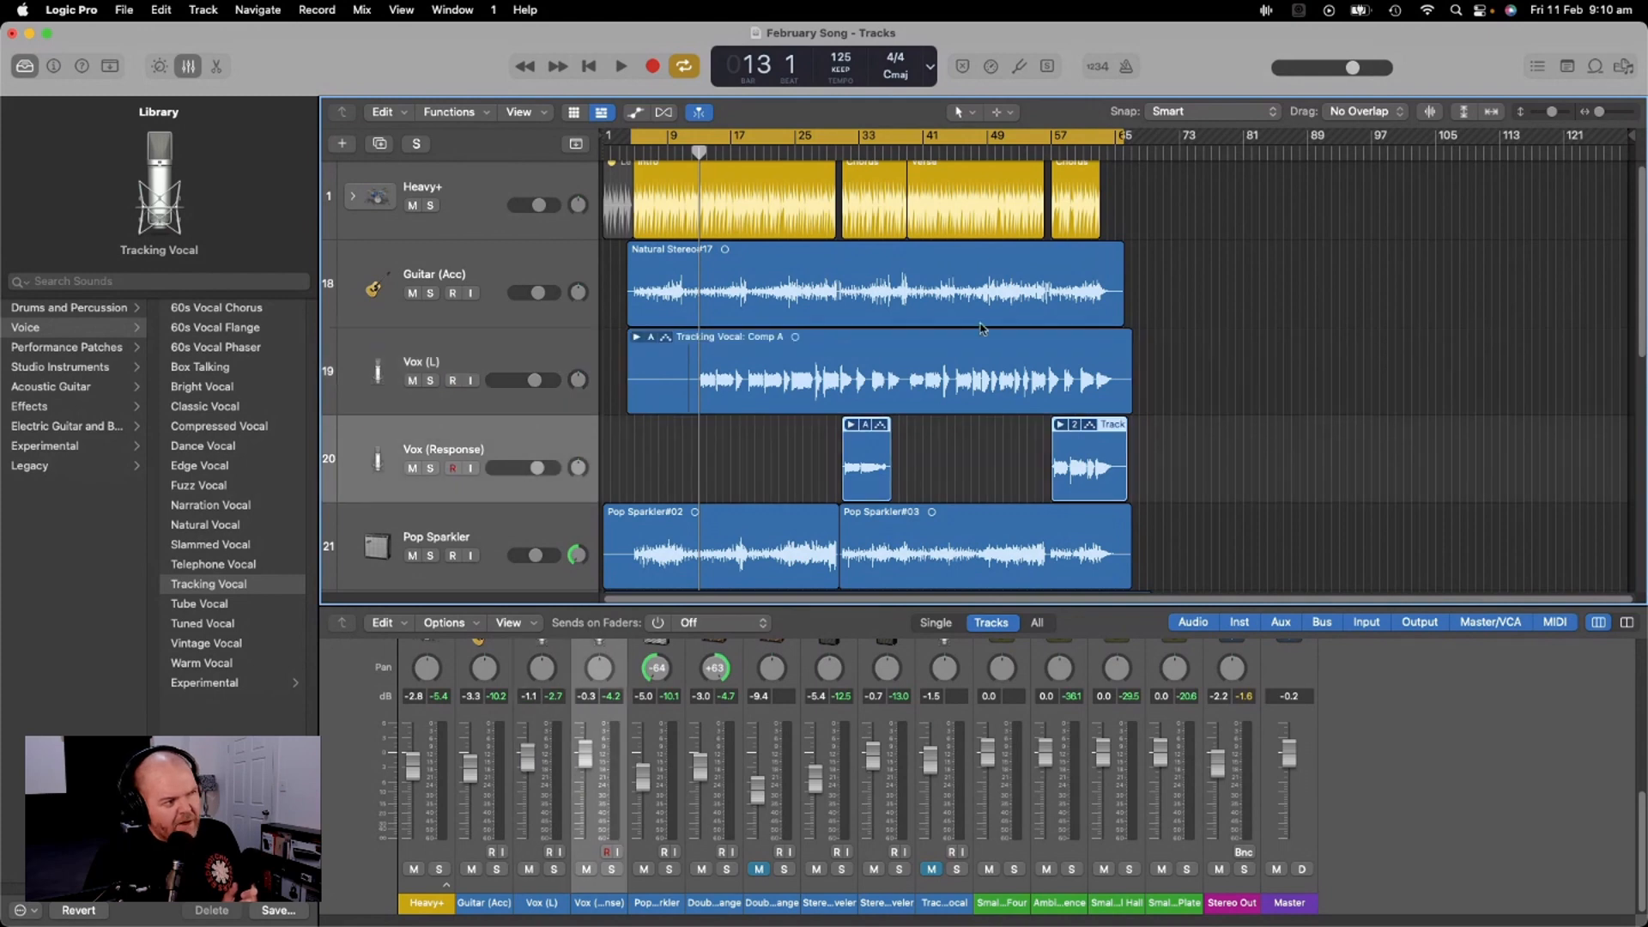
left_click(843, 151)
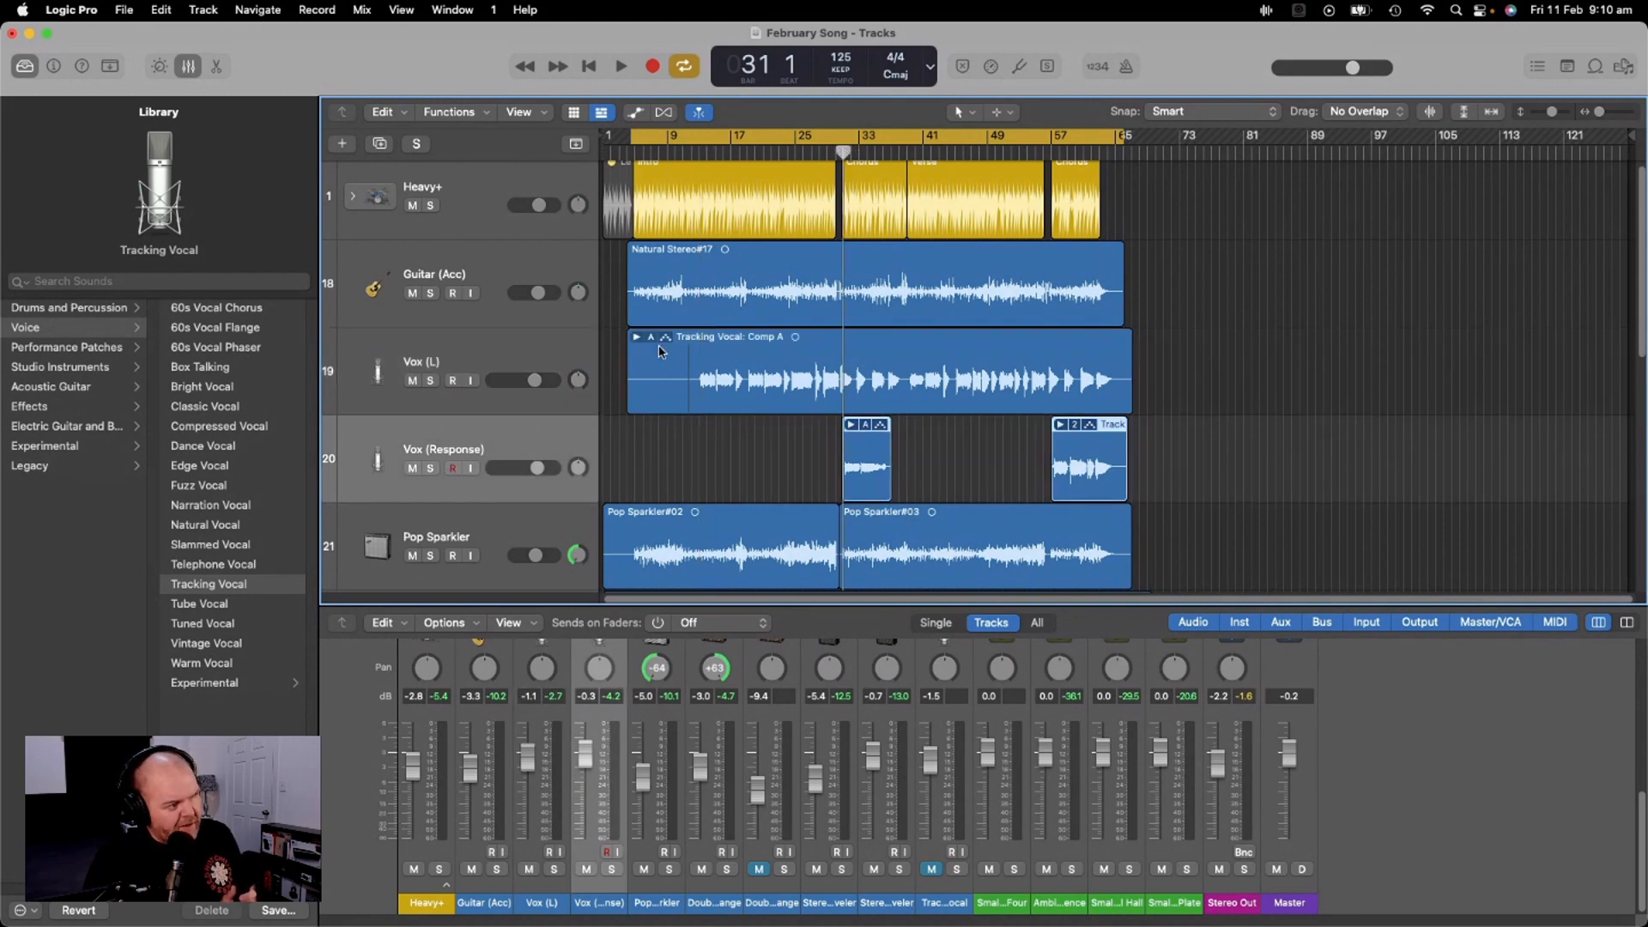
Select the Vox (L) track, turn off cycle mode, and play the song from about bar 13 to bar 19
left_click(590, 352)
left_click_drag(716, 151, 697, 151)
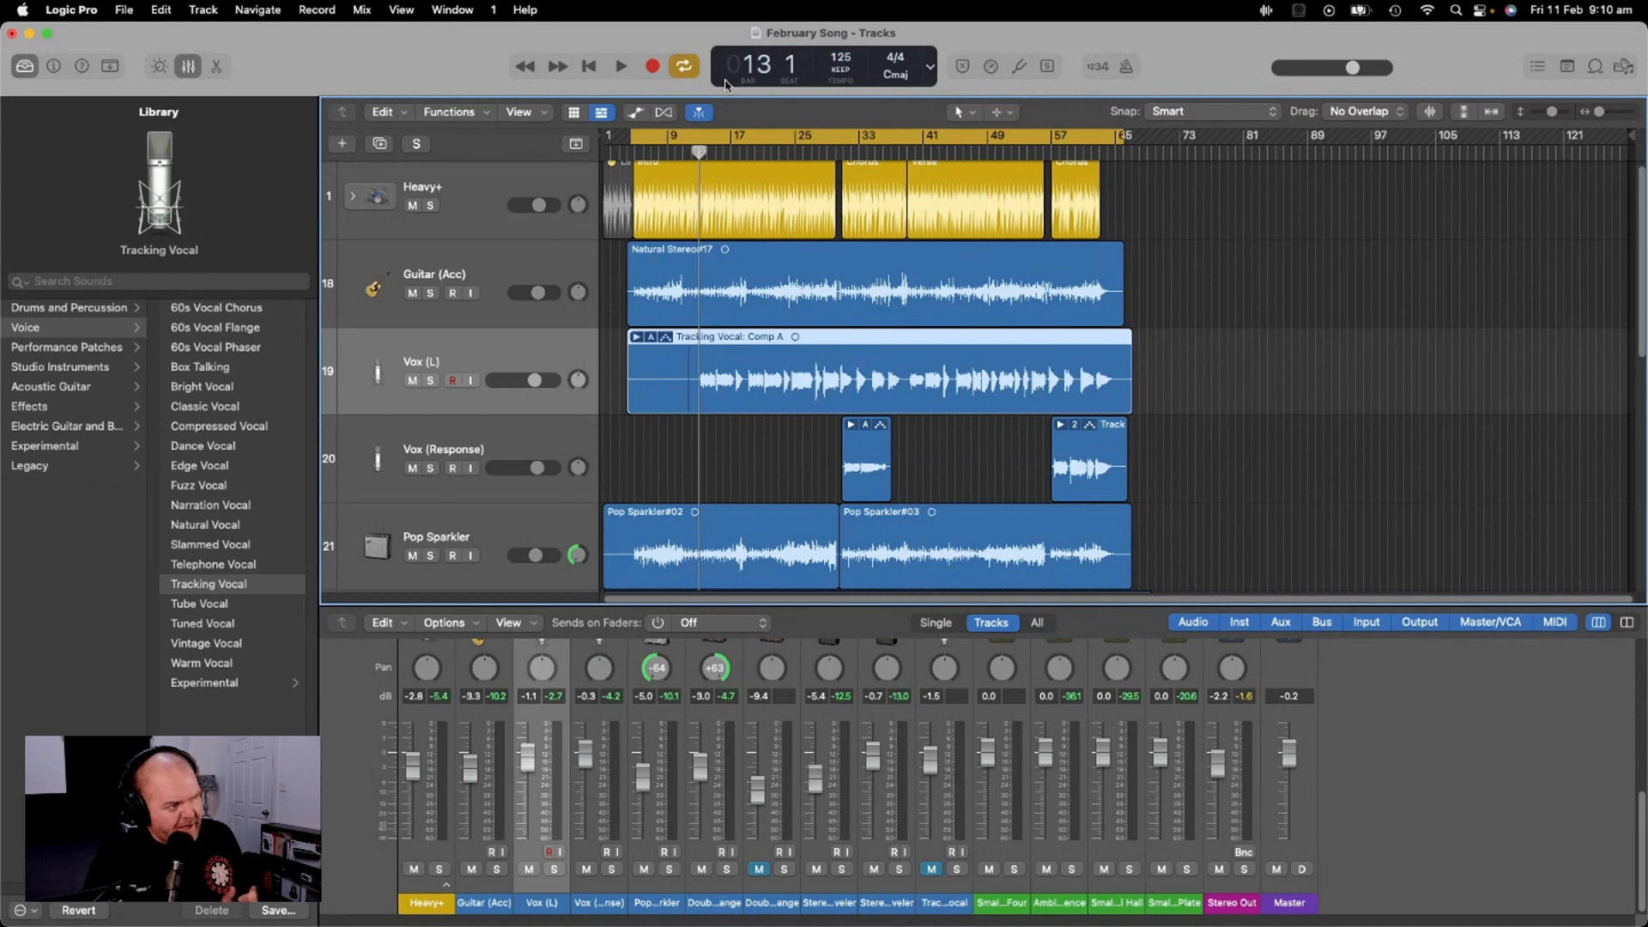
left_click(622, 65)
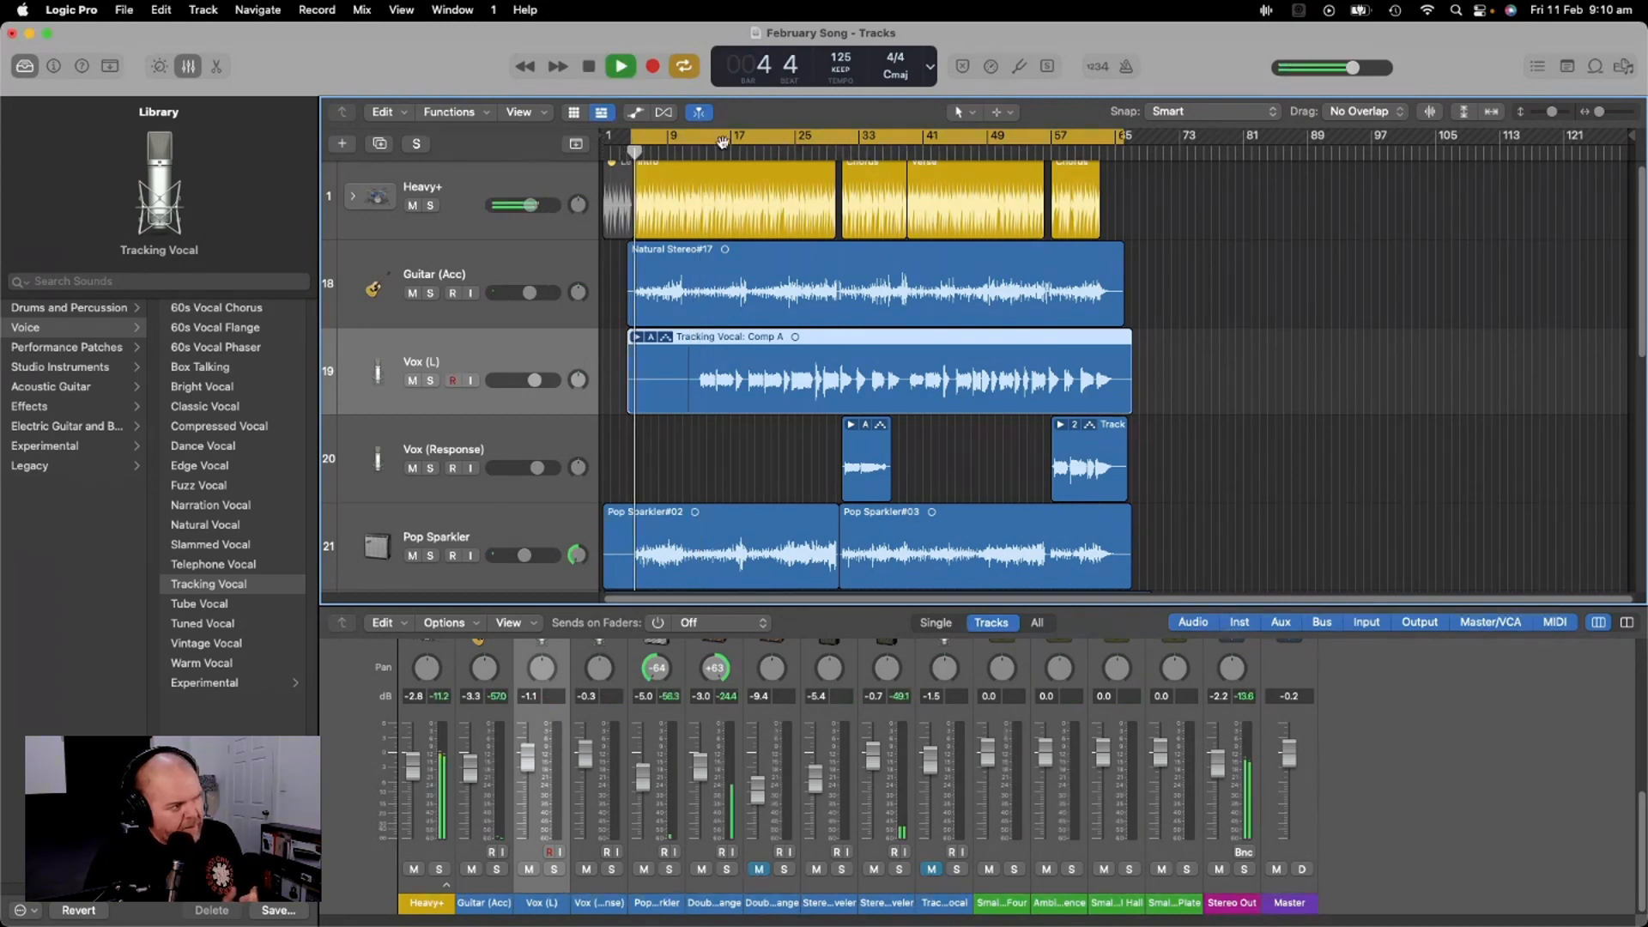
left_click(693, 140)
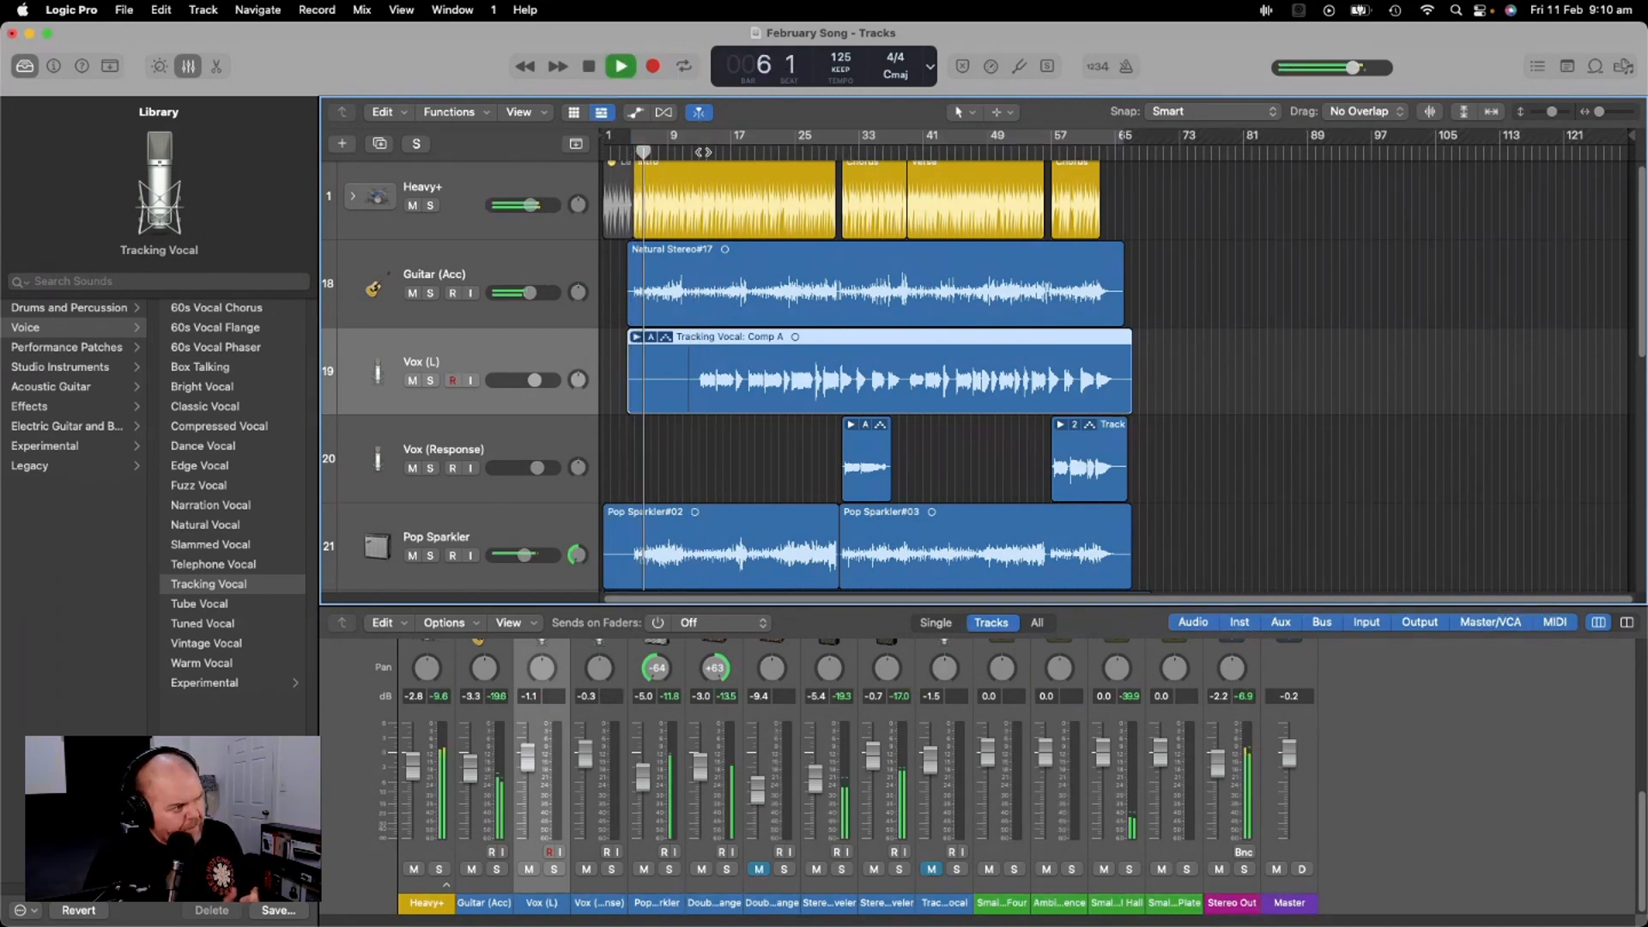
left_click(706, 152)
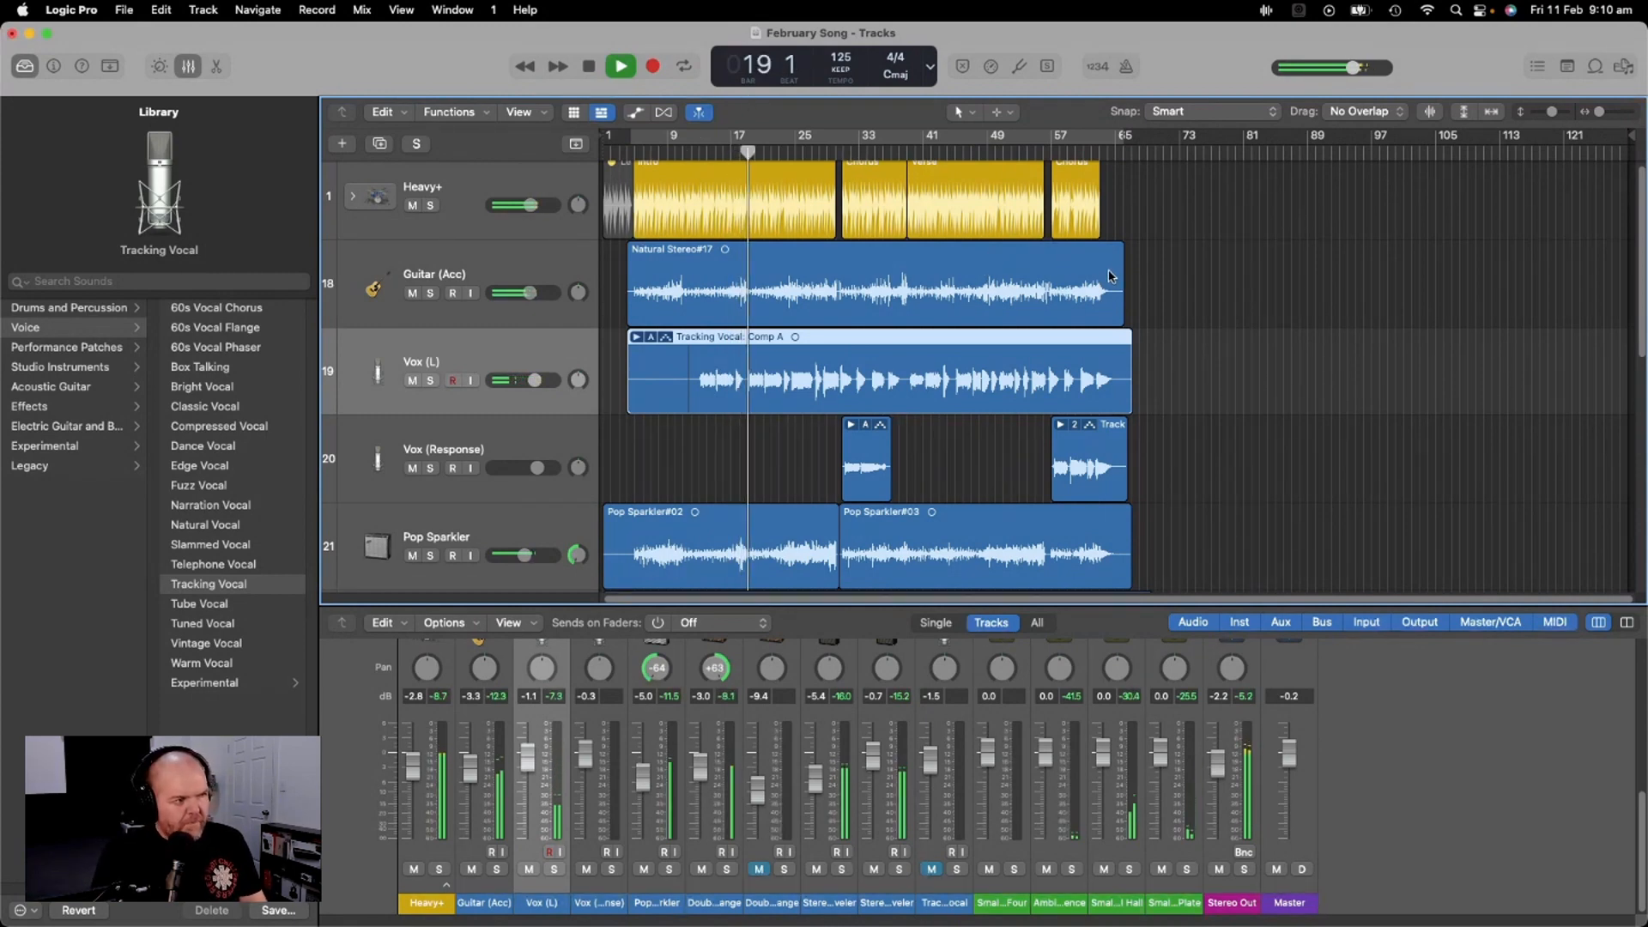
key("space")
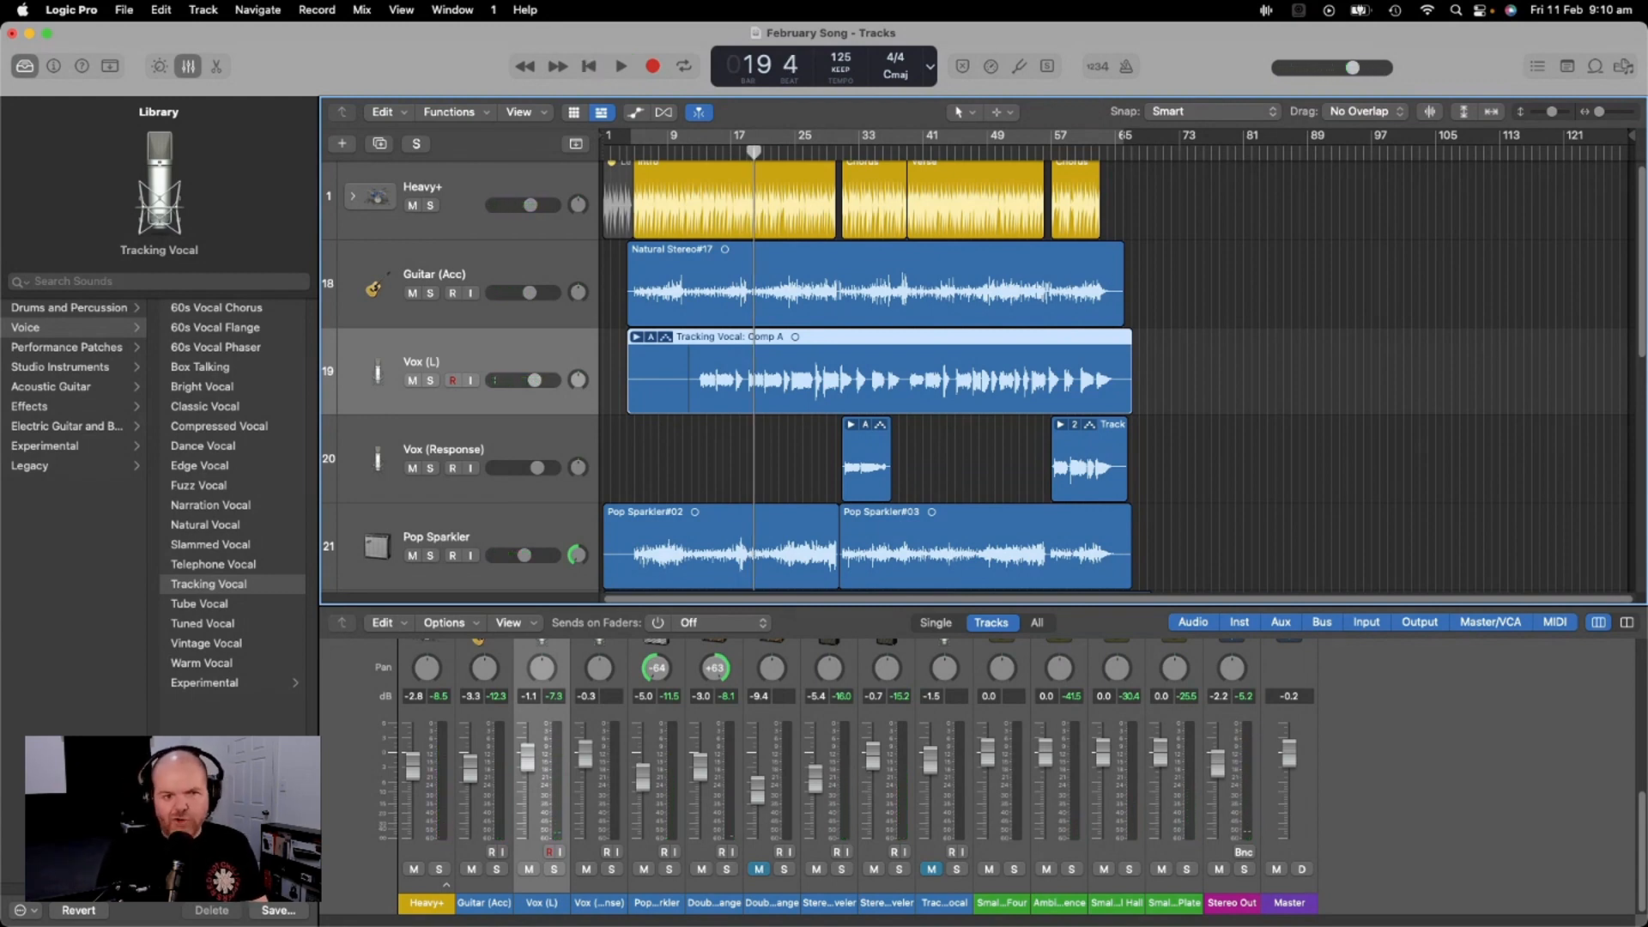
Mute the Vox (L) and Vox (Response) tracks
left_click(414, 382)
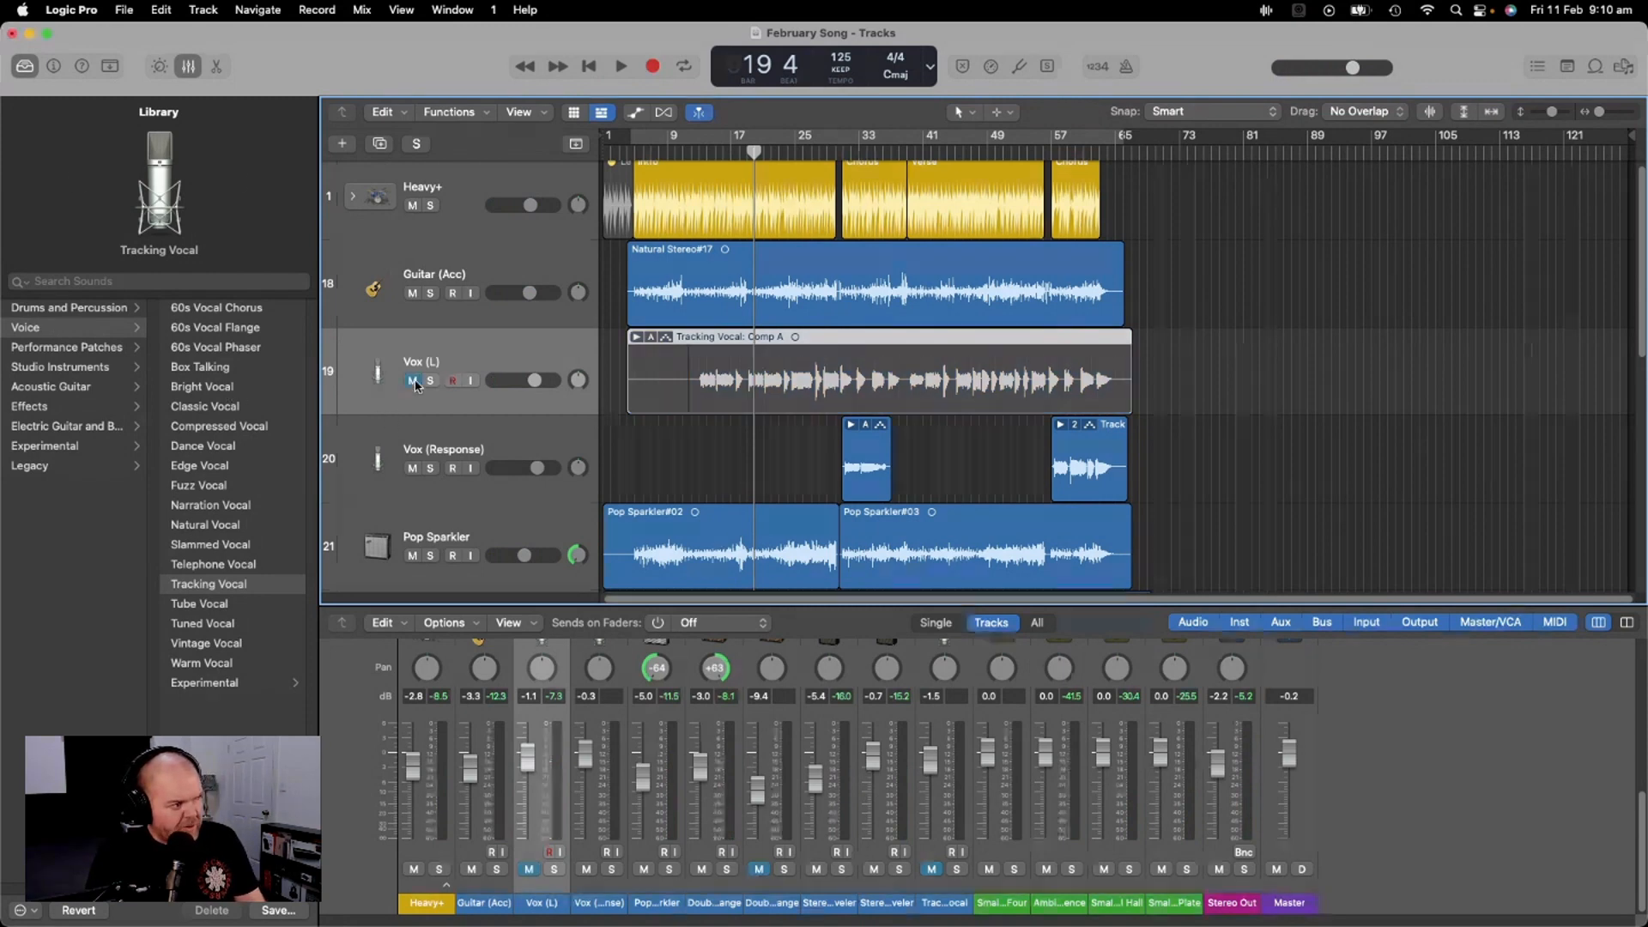
left_click(413, 470)
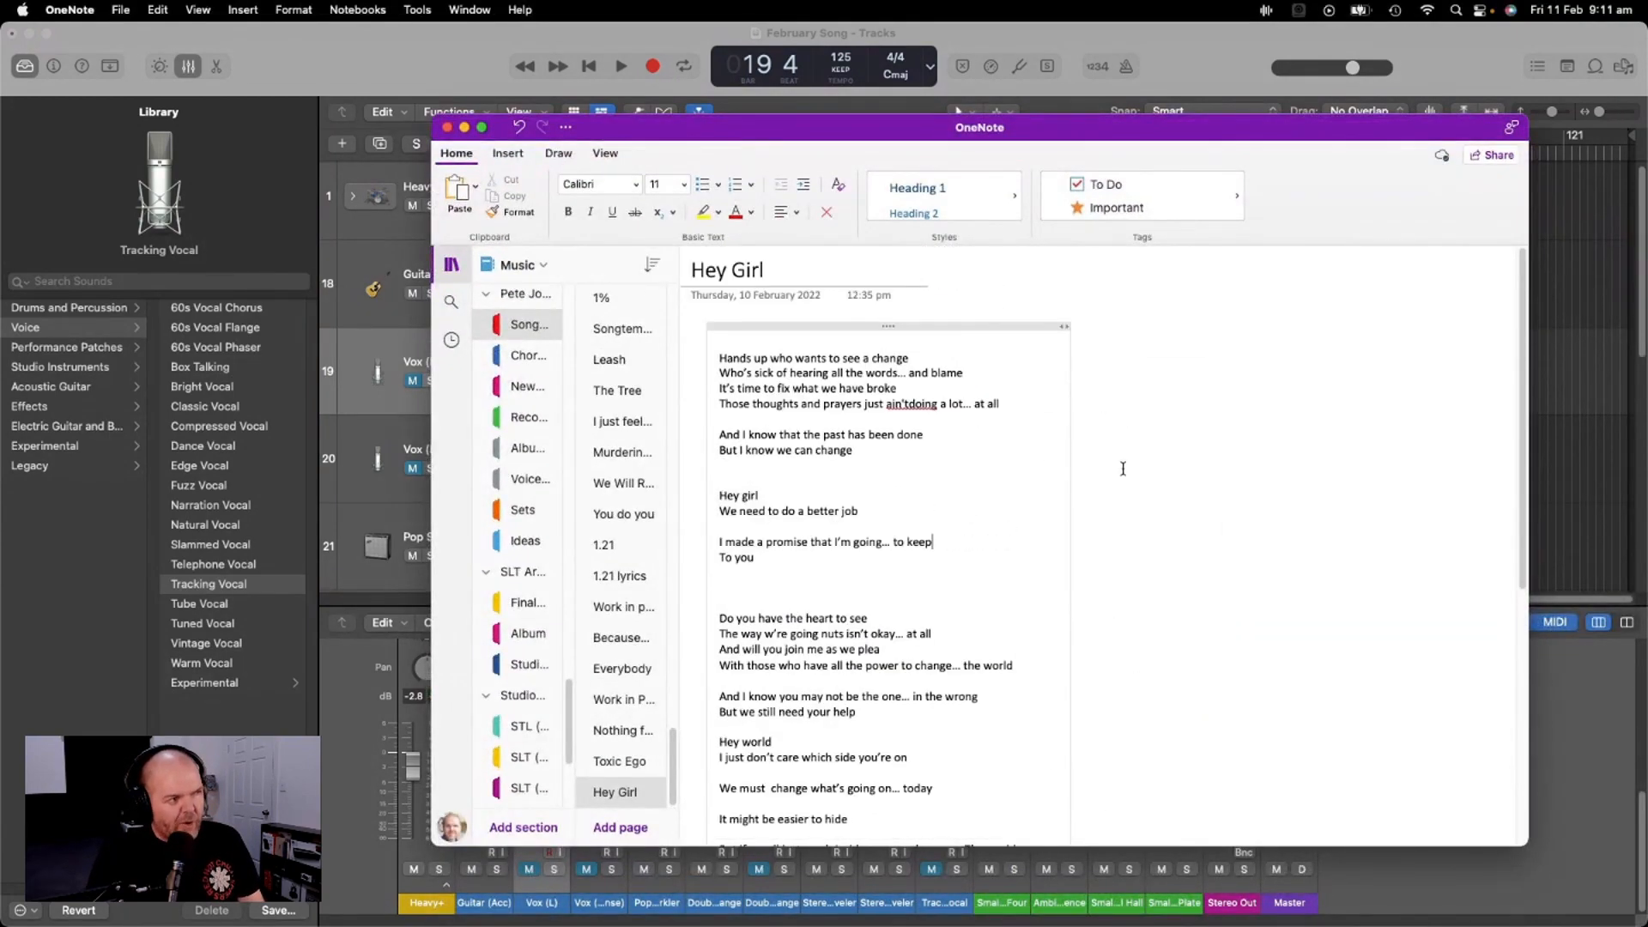
Enlarge the Hey Girl lyrics in OneNote for reading, and move its window clear of the Logic Pro project
left_click(1123, 469)
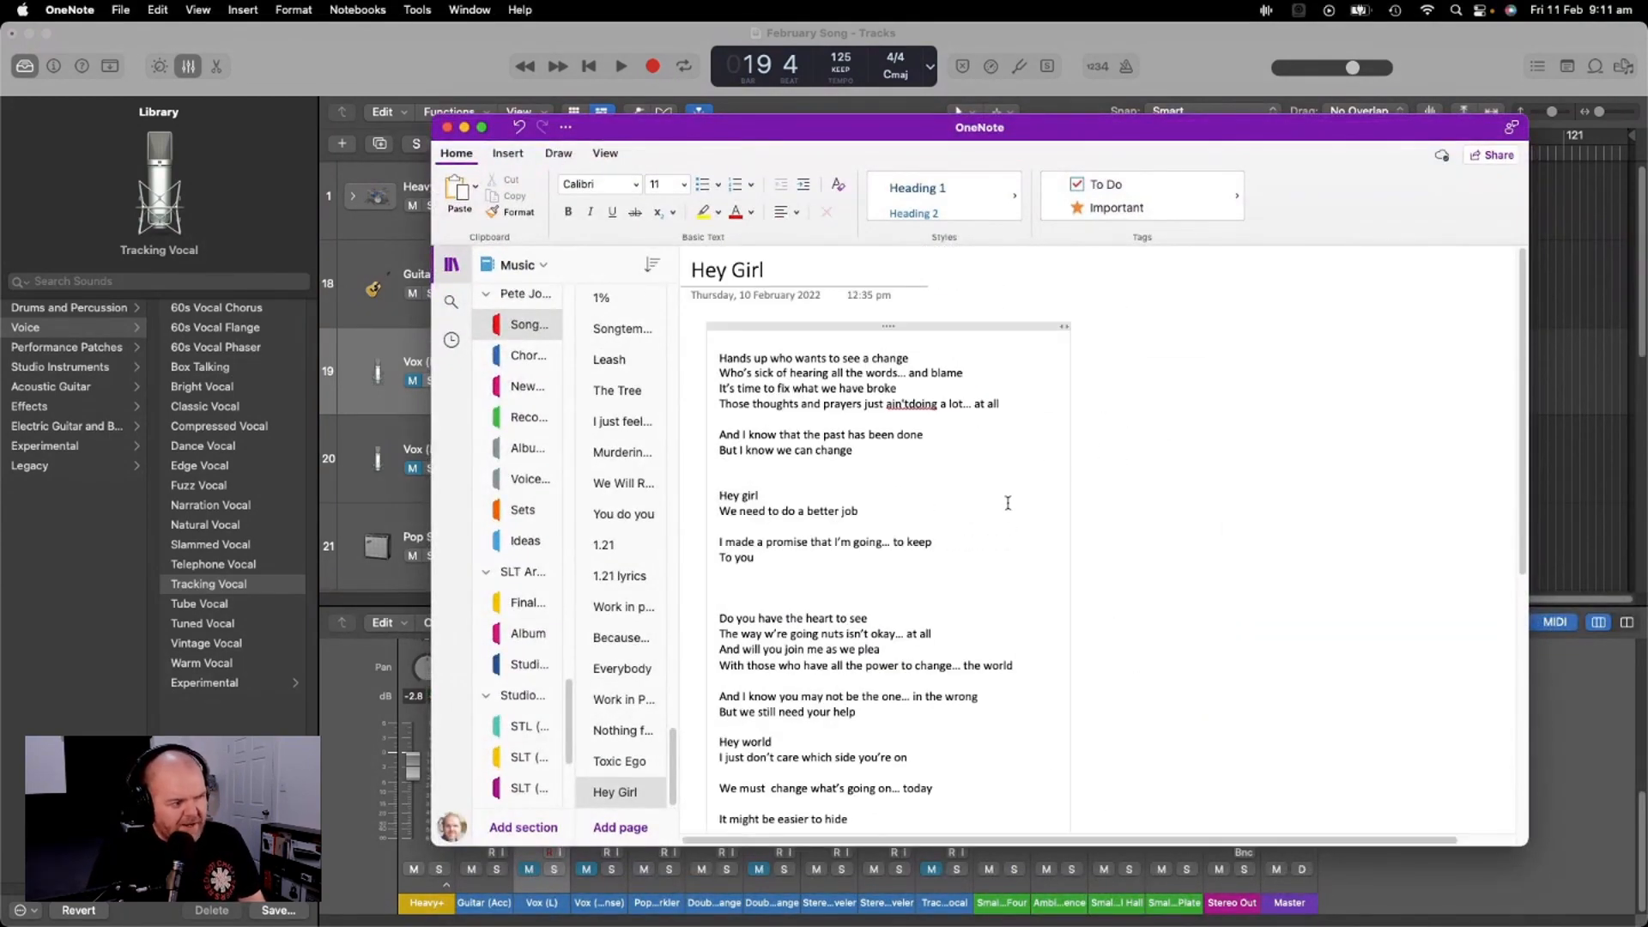
key("super+equal")
key("super+equal")
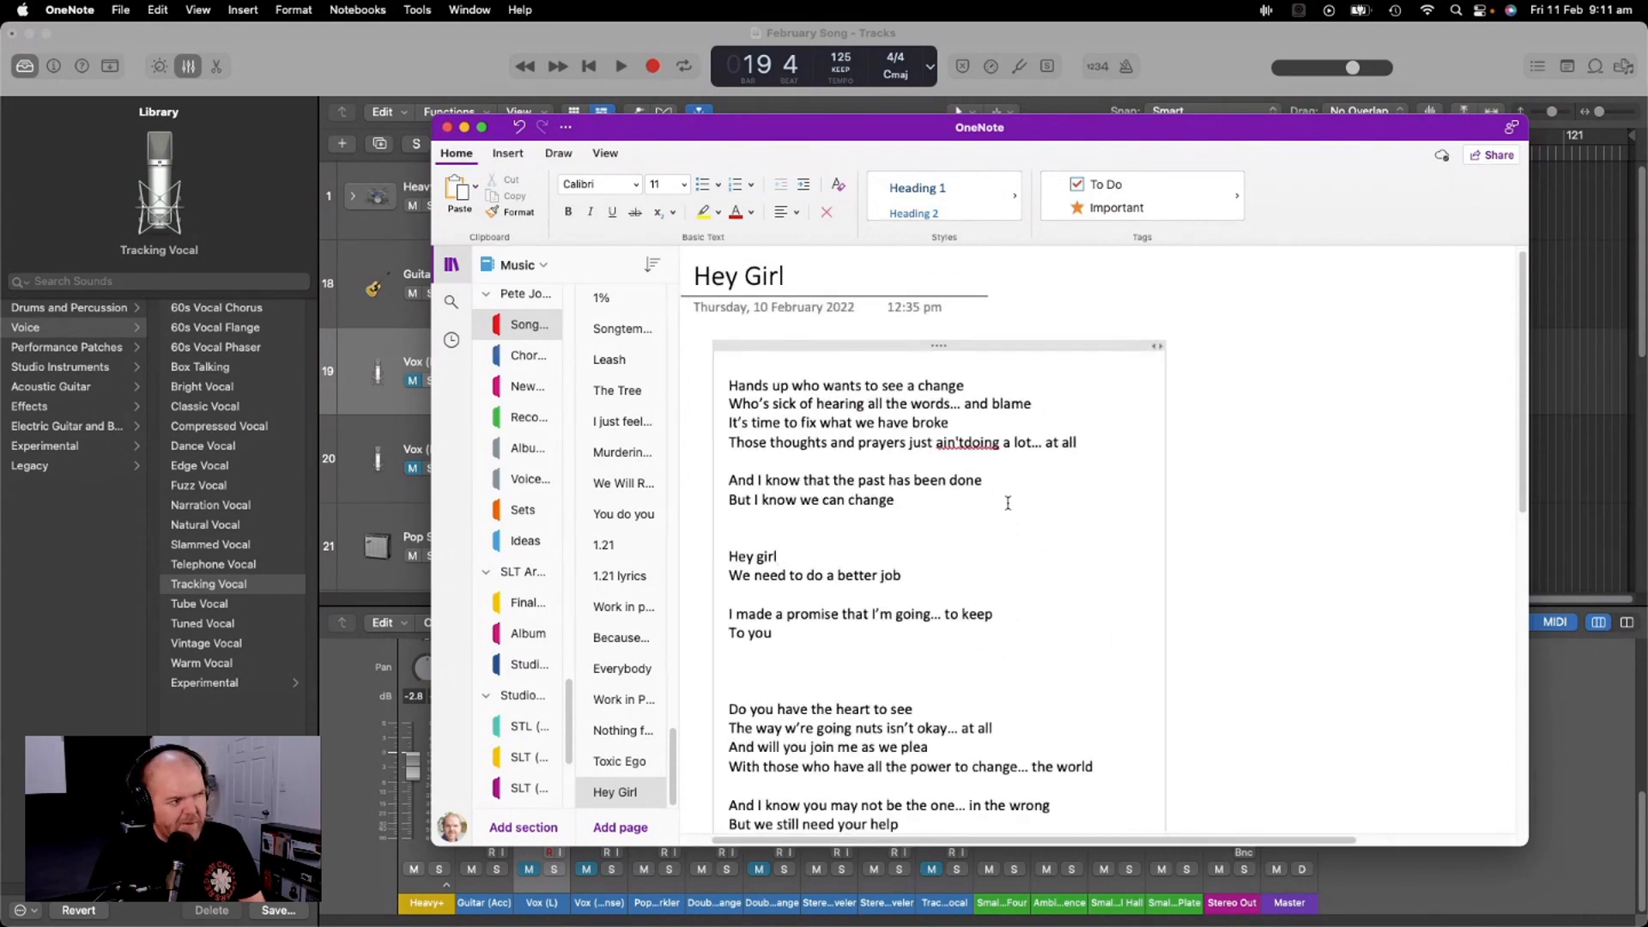
key("super+equal")
key("super+equal")
key("super+equal")
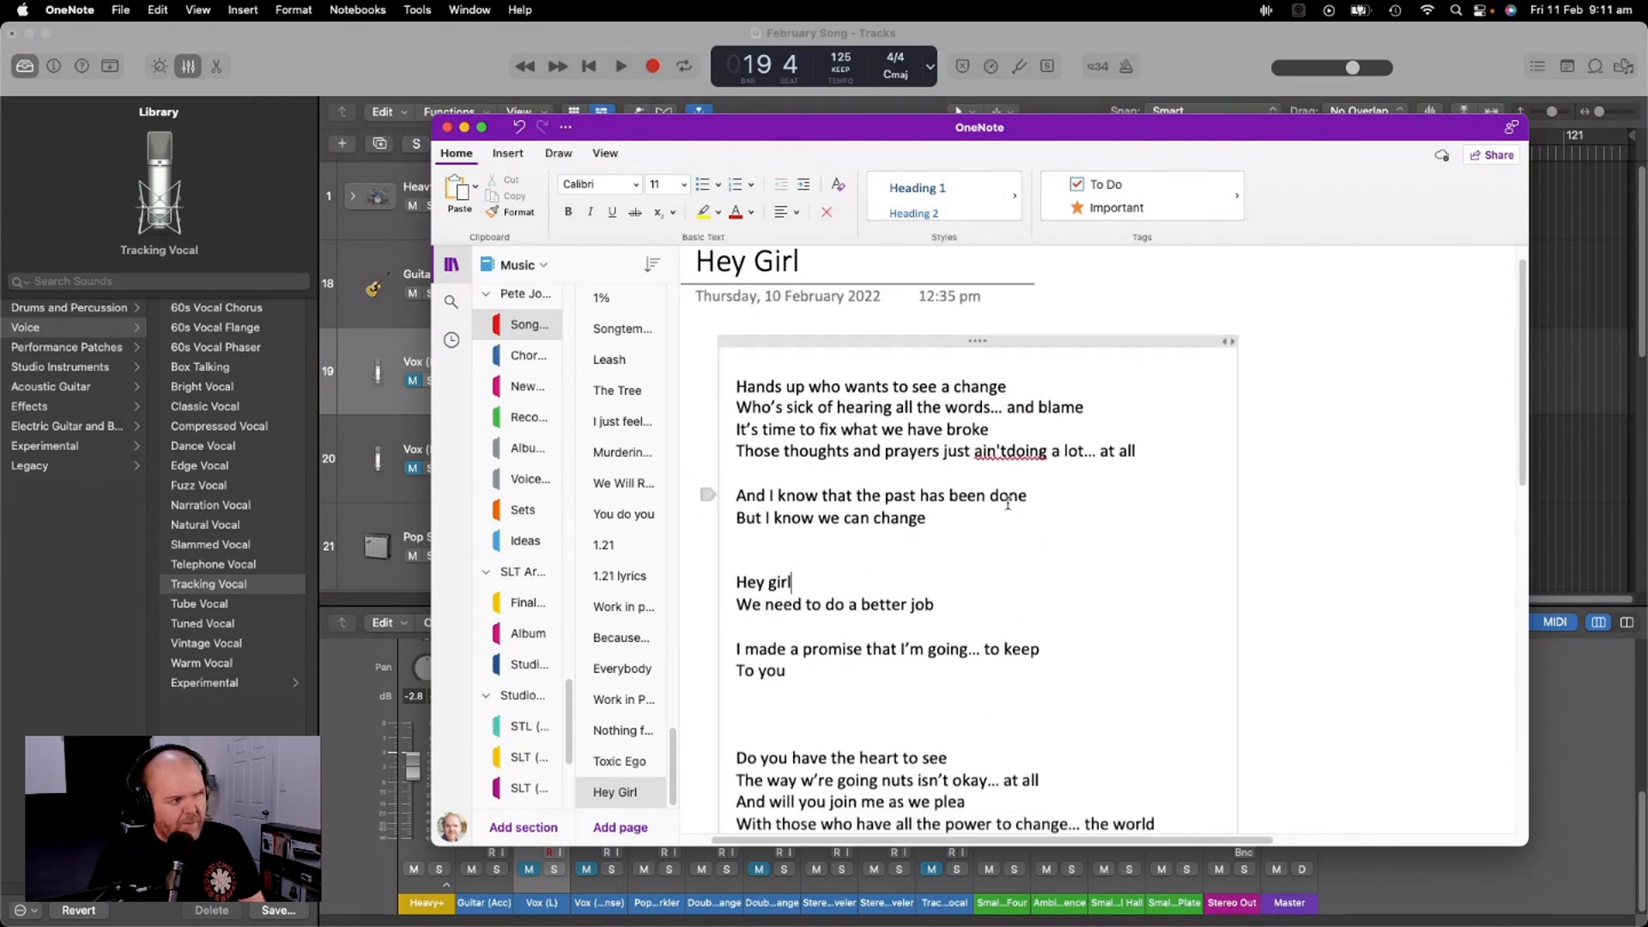
scroll(1008, 503, "down", 3)
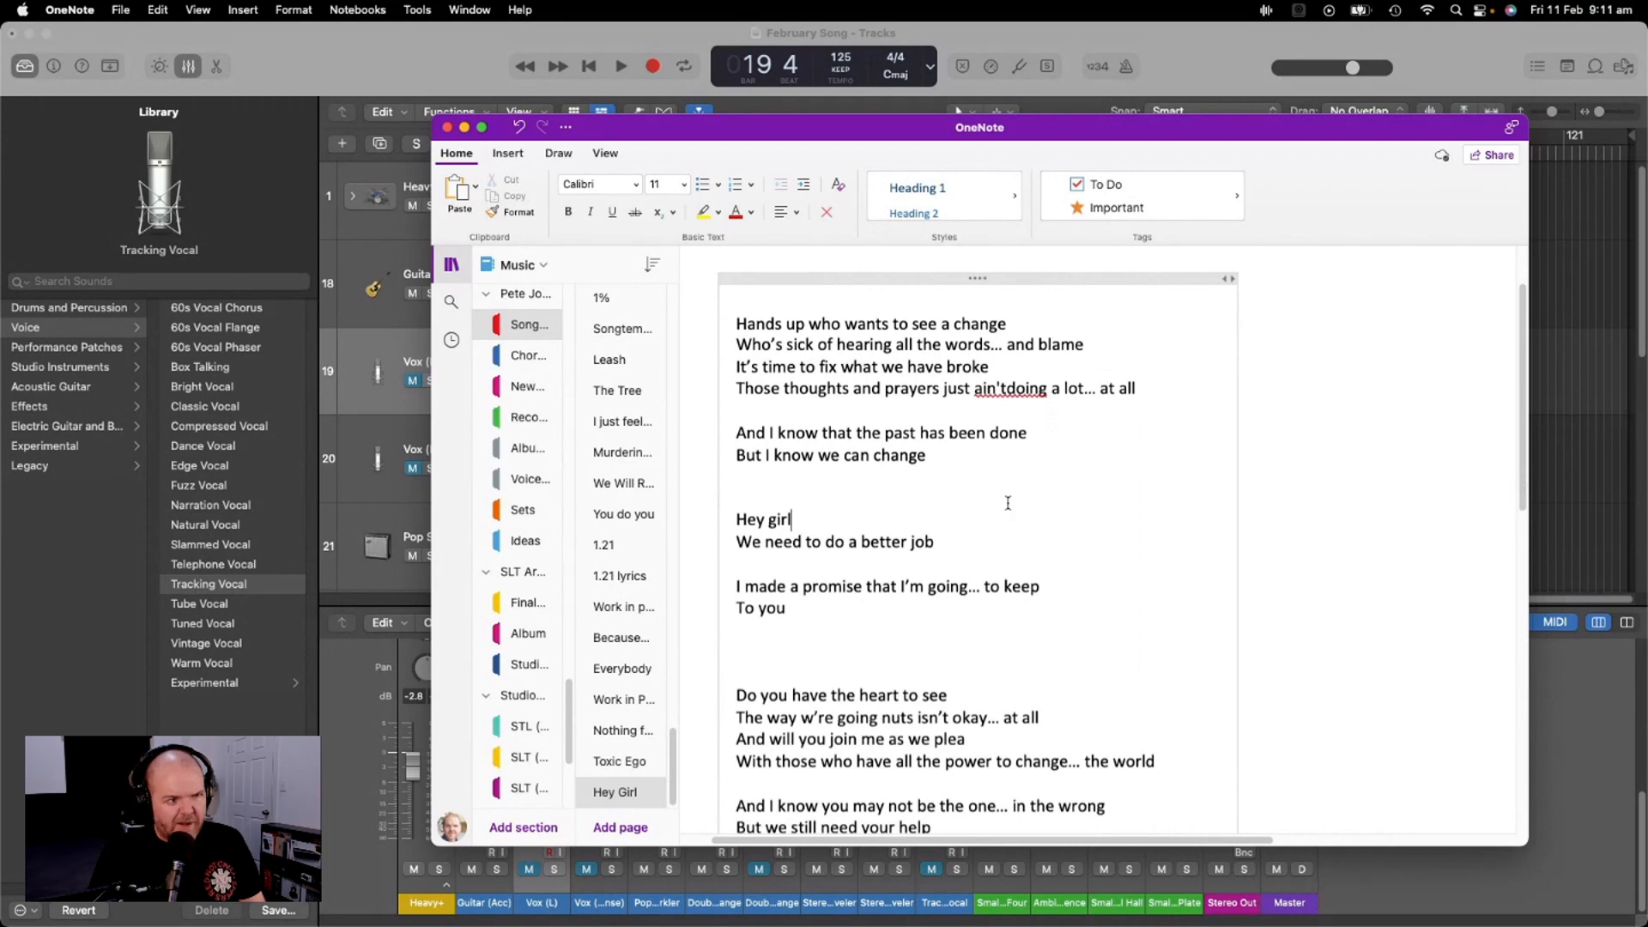
key("super+equal")
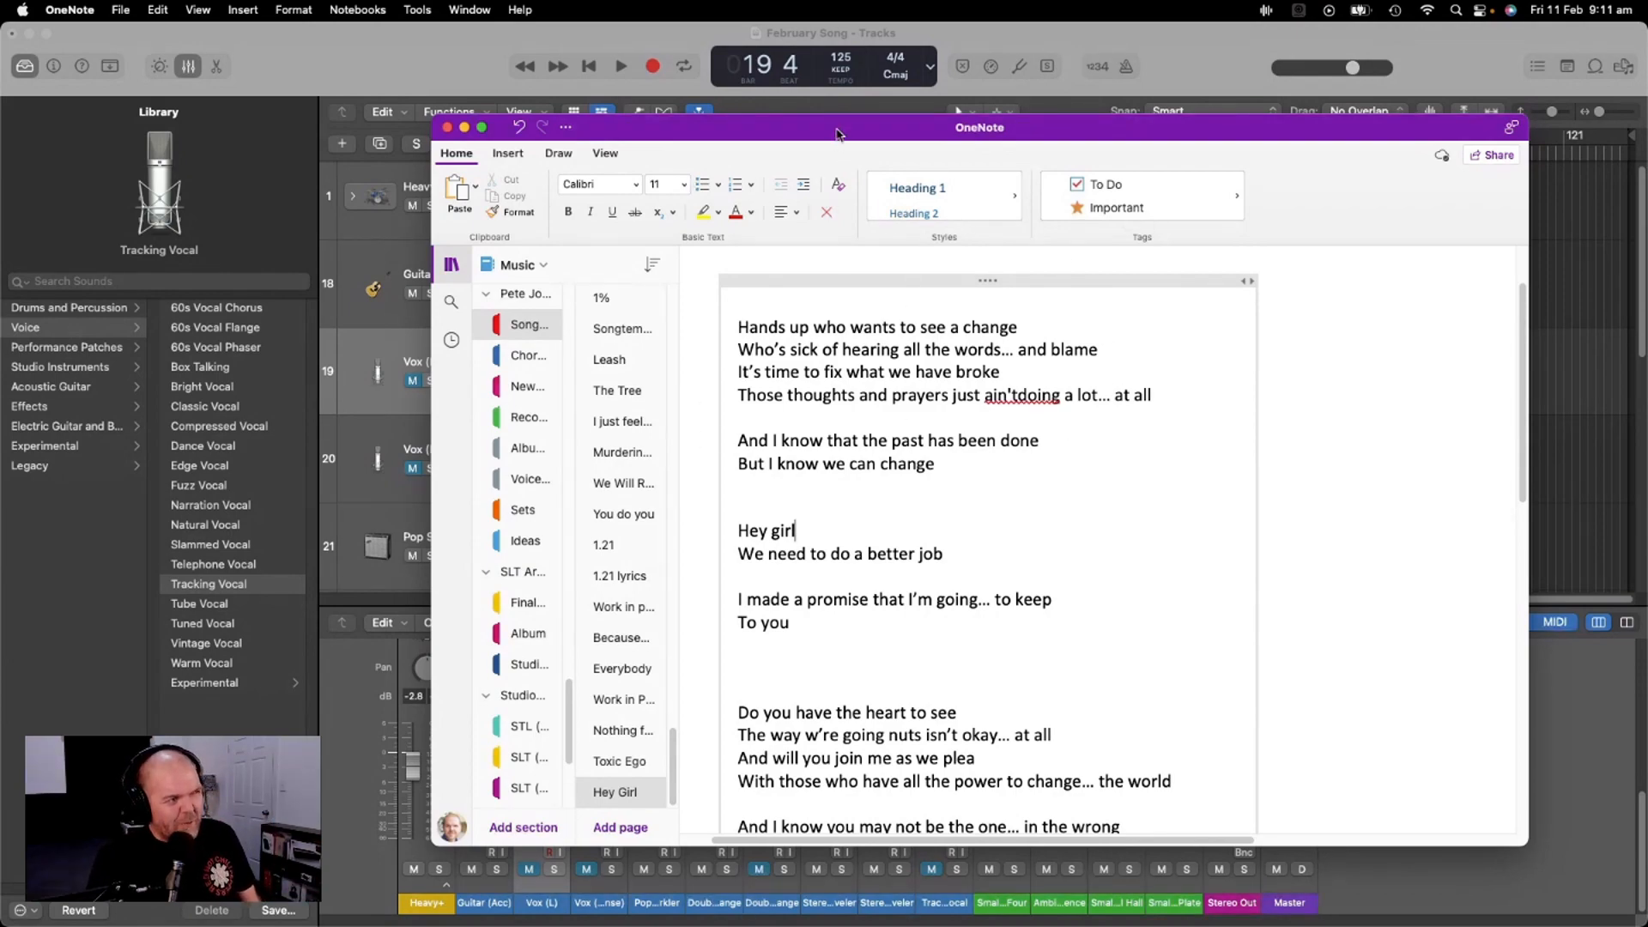
left_click_drag(840, 135, 1647, 163)
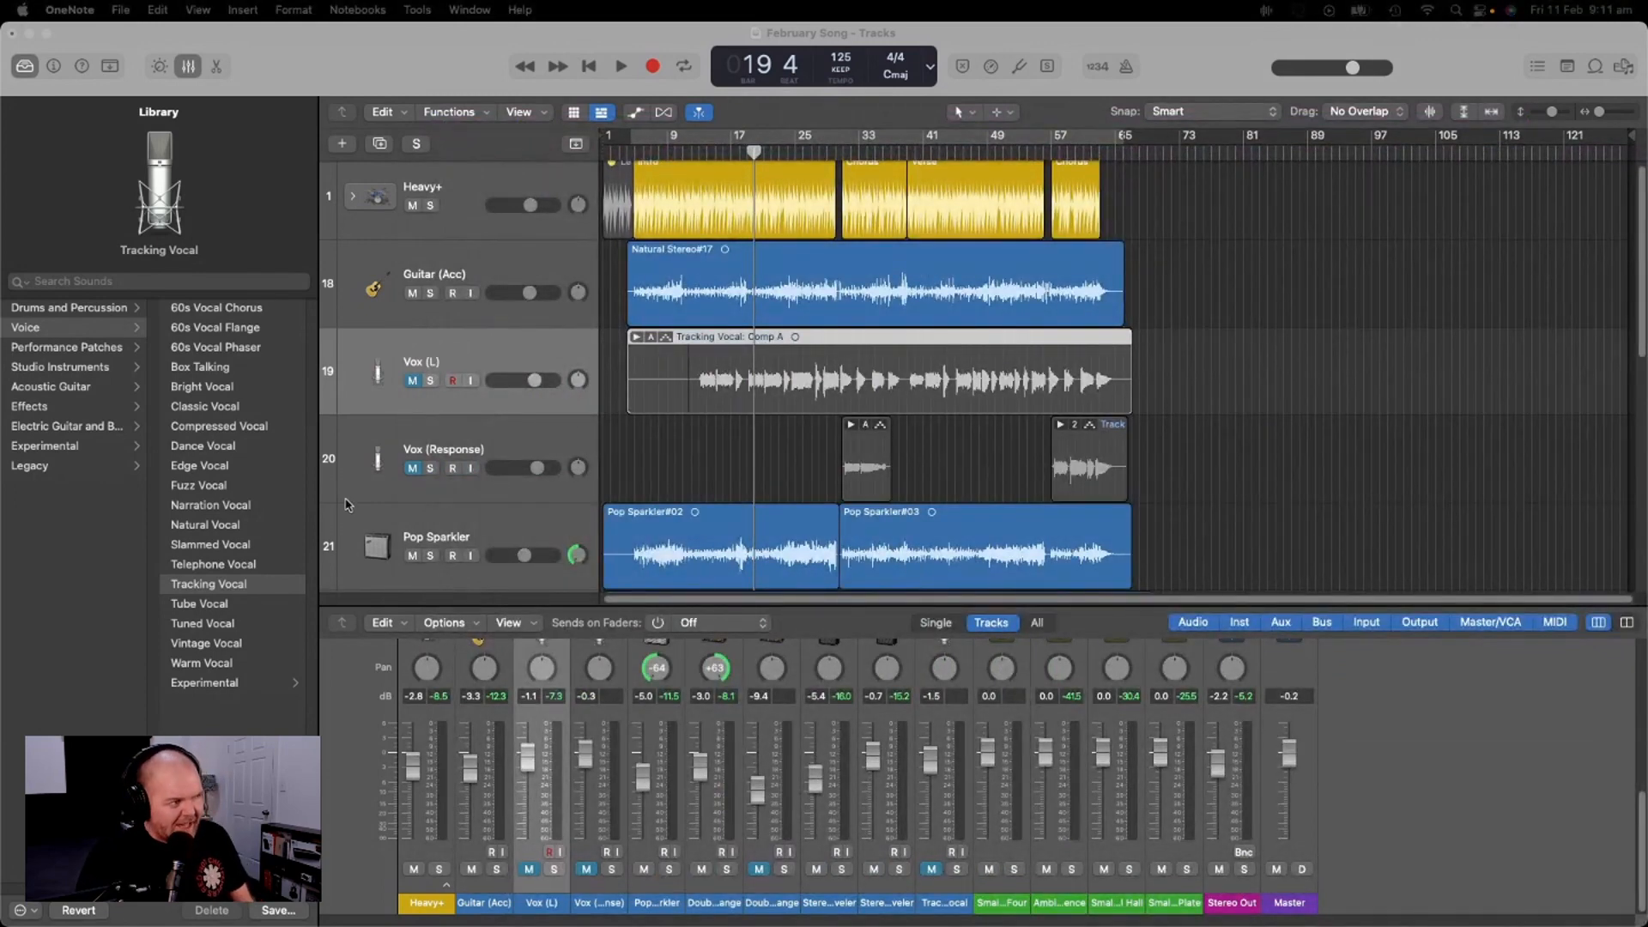
Place the playhead near bar 29 and open the Heavy+ track's Intro region to view its drummer settings
scroll(618, 369, "up", 1)
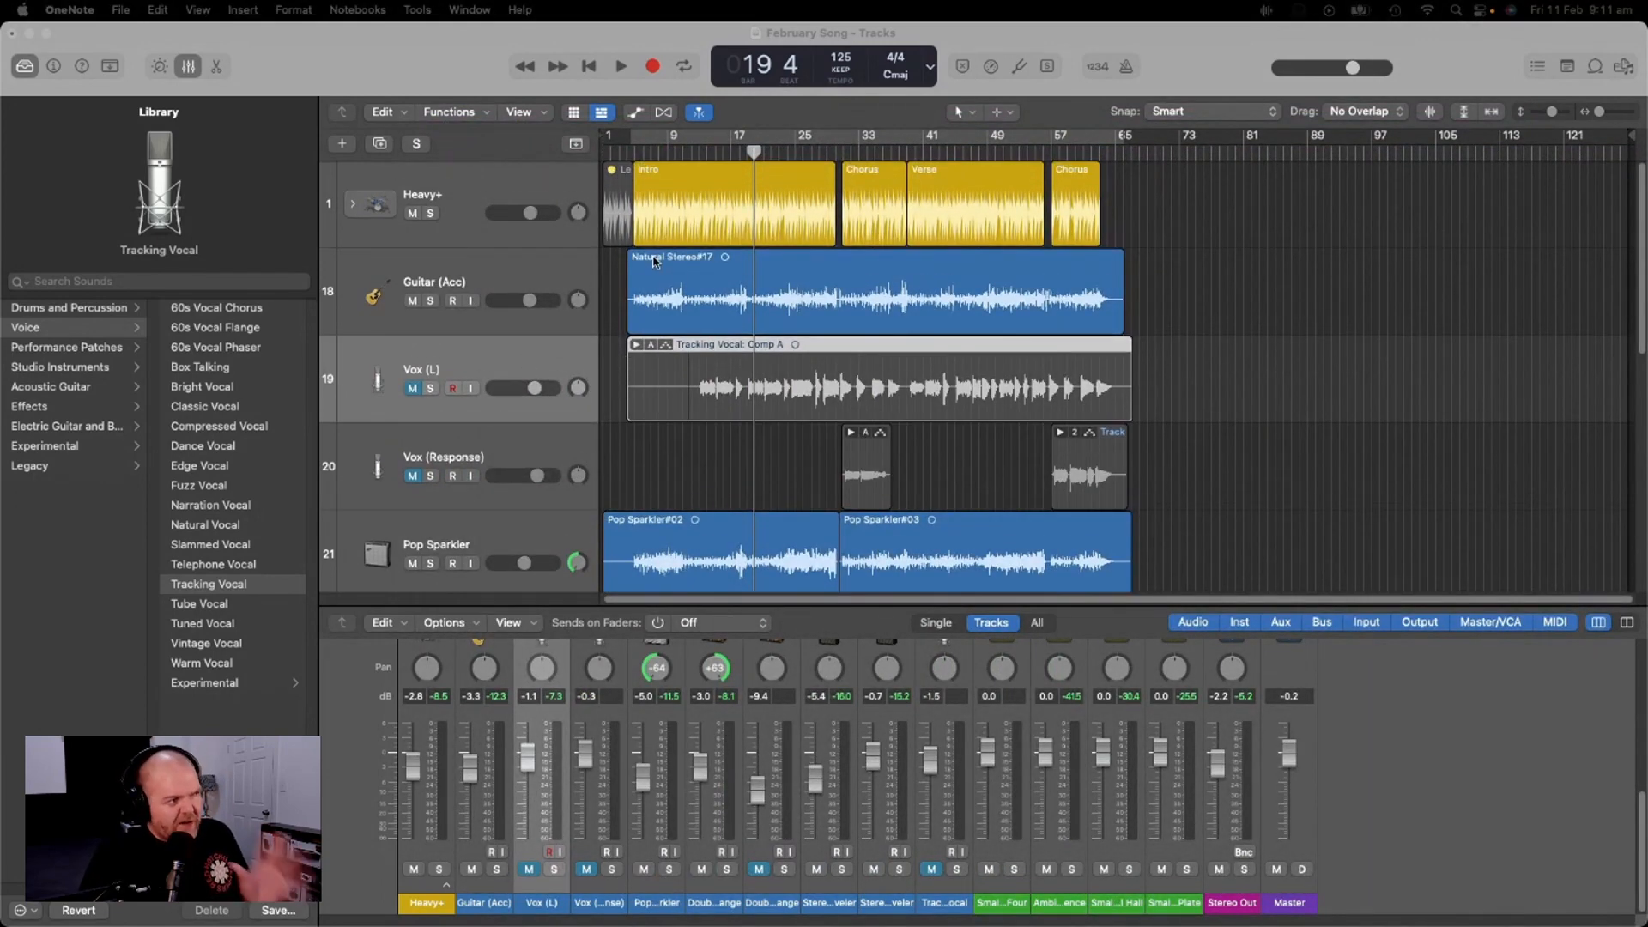
left_click_drag(755, 151, 826, 131)
key("super+Right")
key("super+Right")
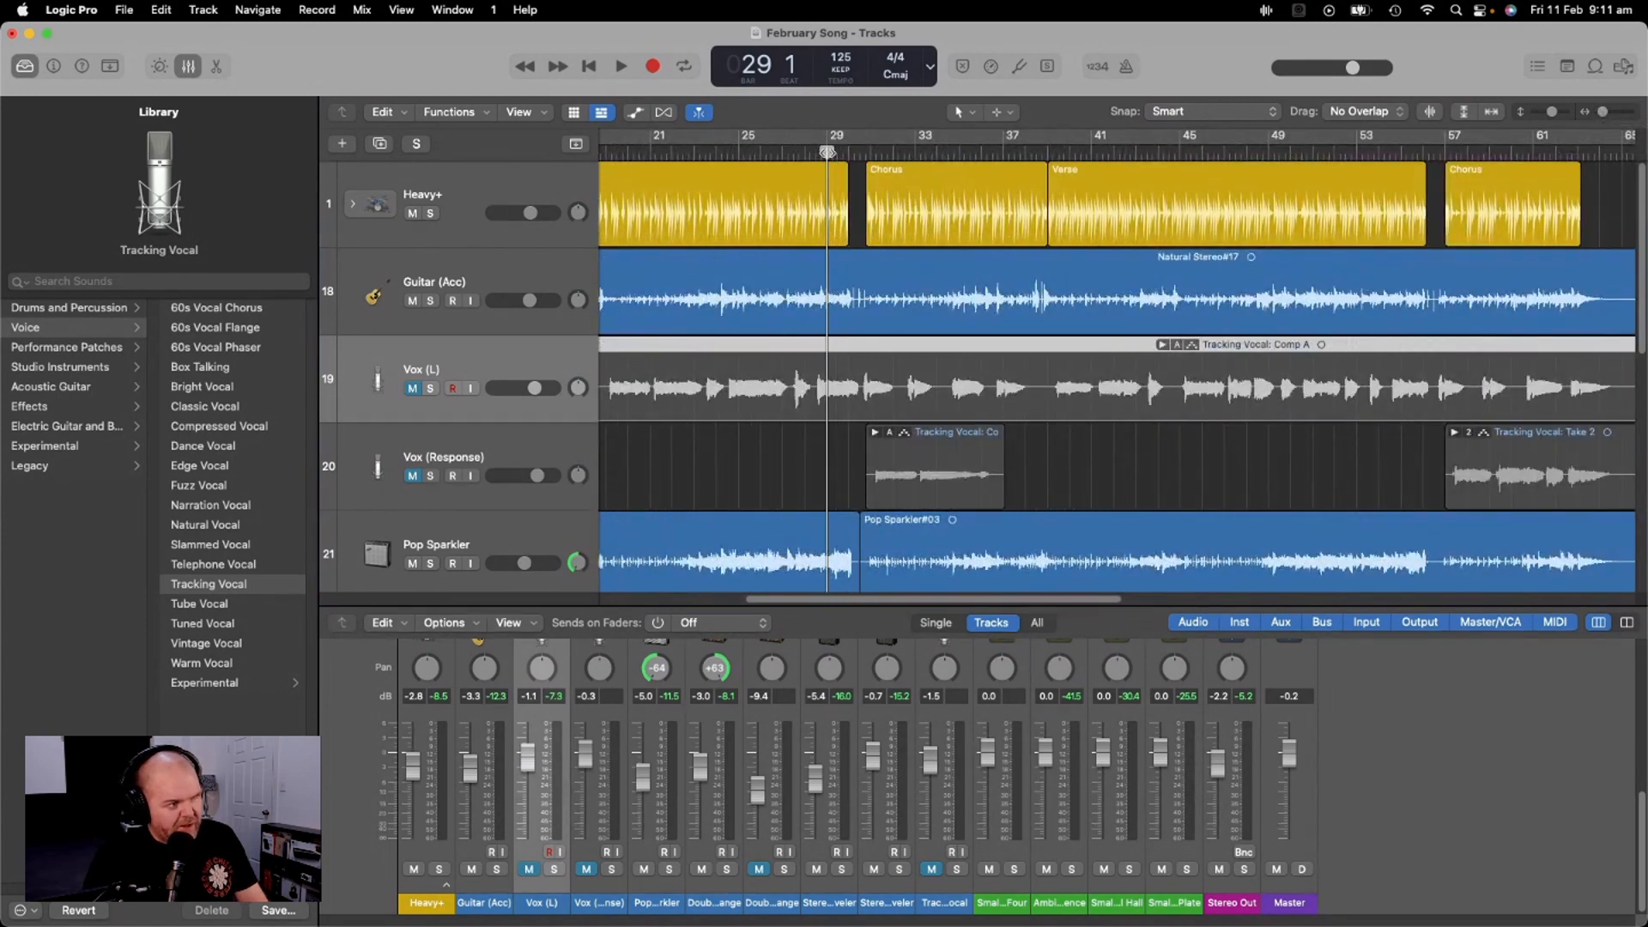
left_click(822, 152)
left_click(782, 199)
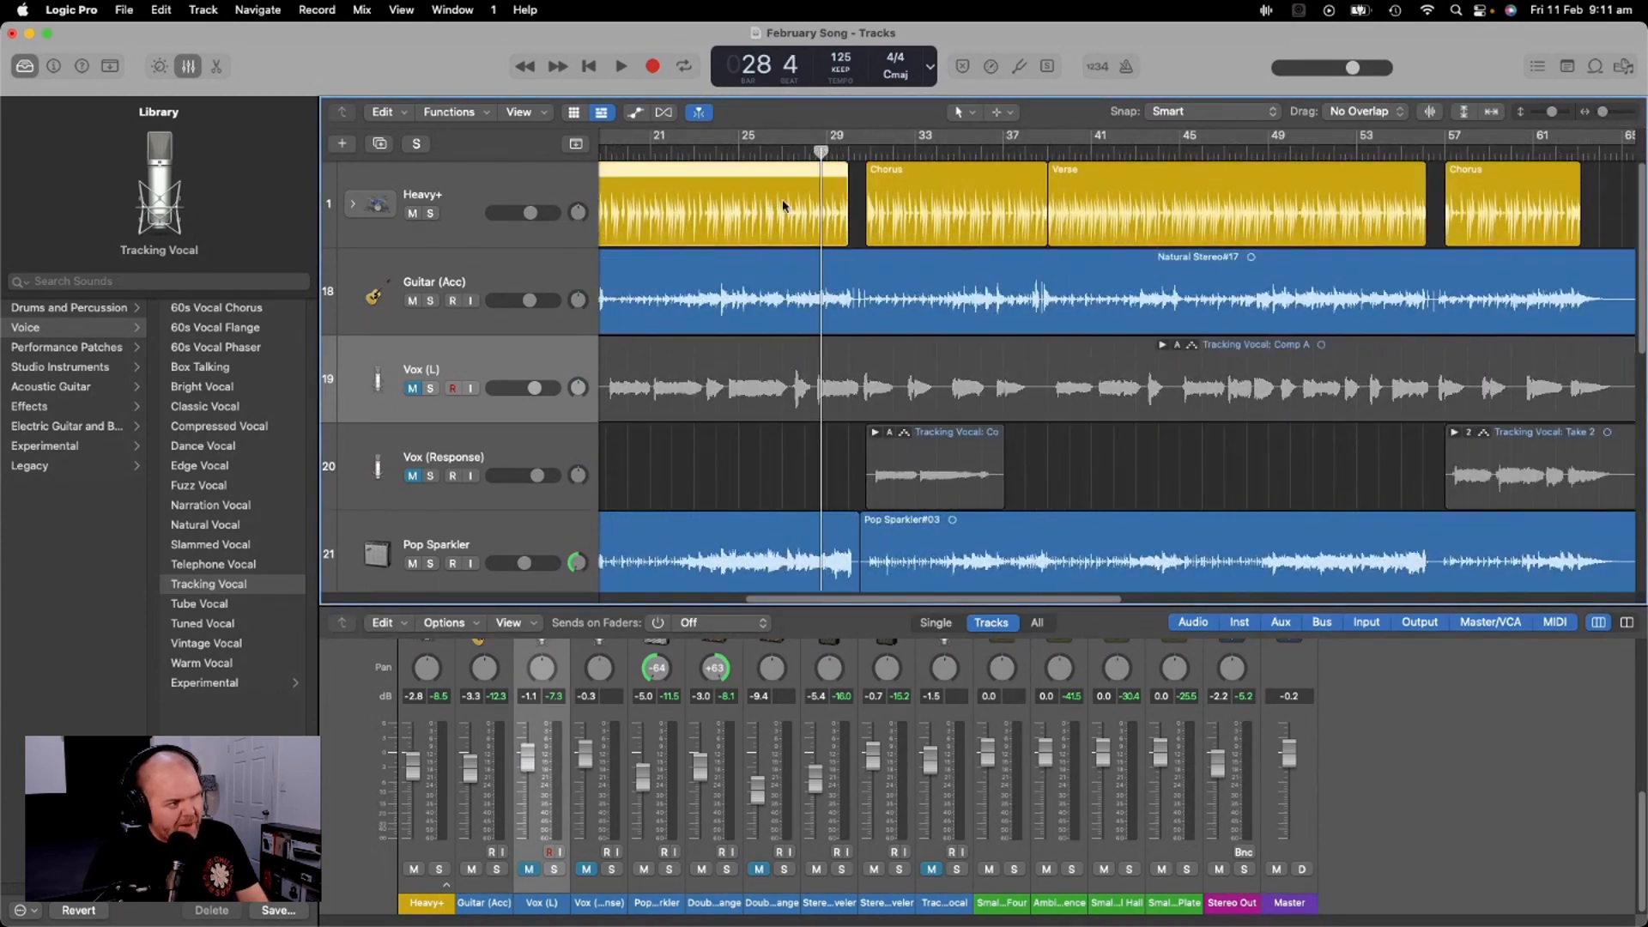
double_click(771, 198)
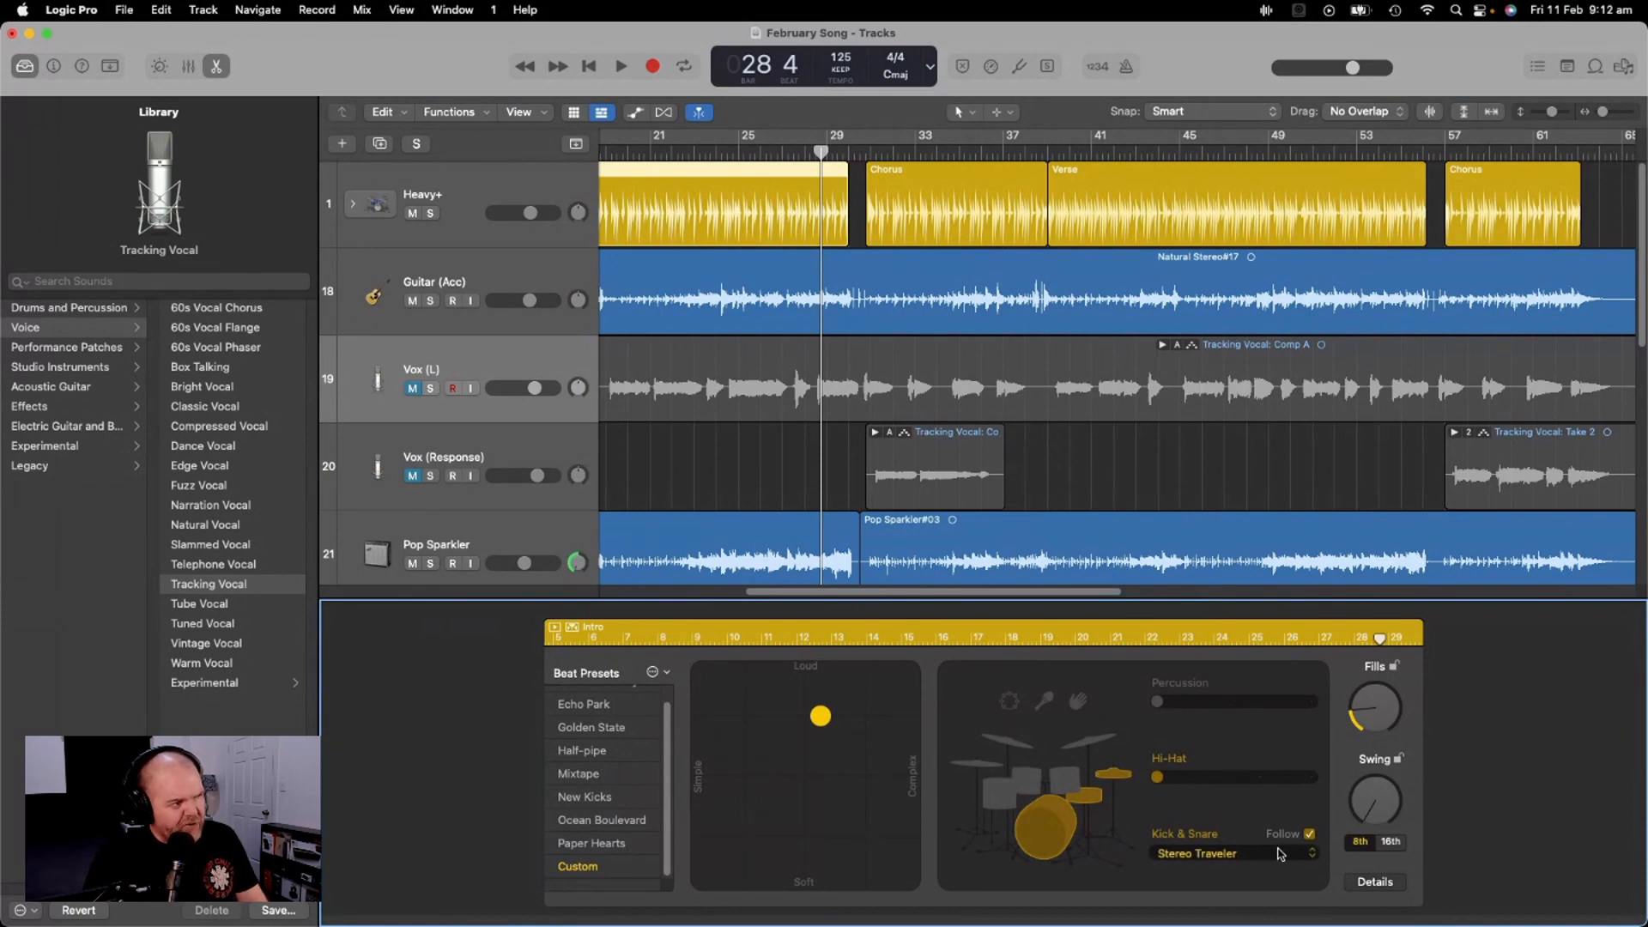
Play the transition from bar 27 into the start of the Chorus region at bar 31
left_click_drag(821, 148, 780, 150)
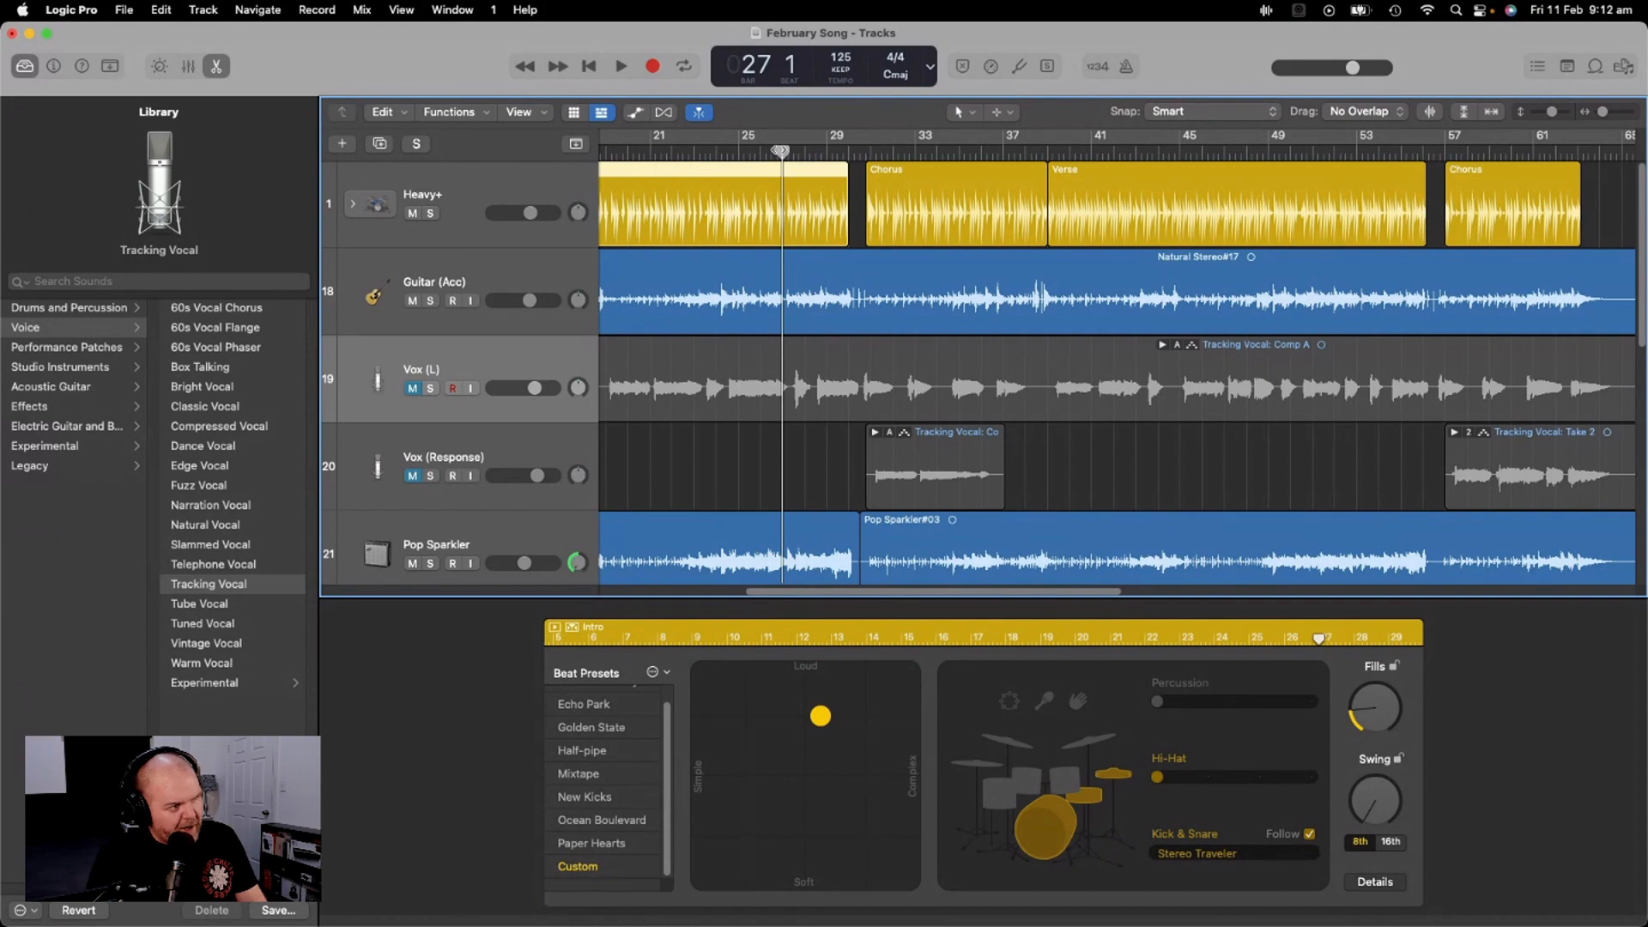
left_click(621, 66)
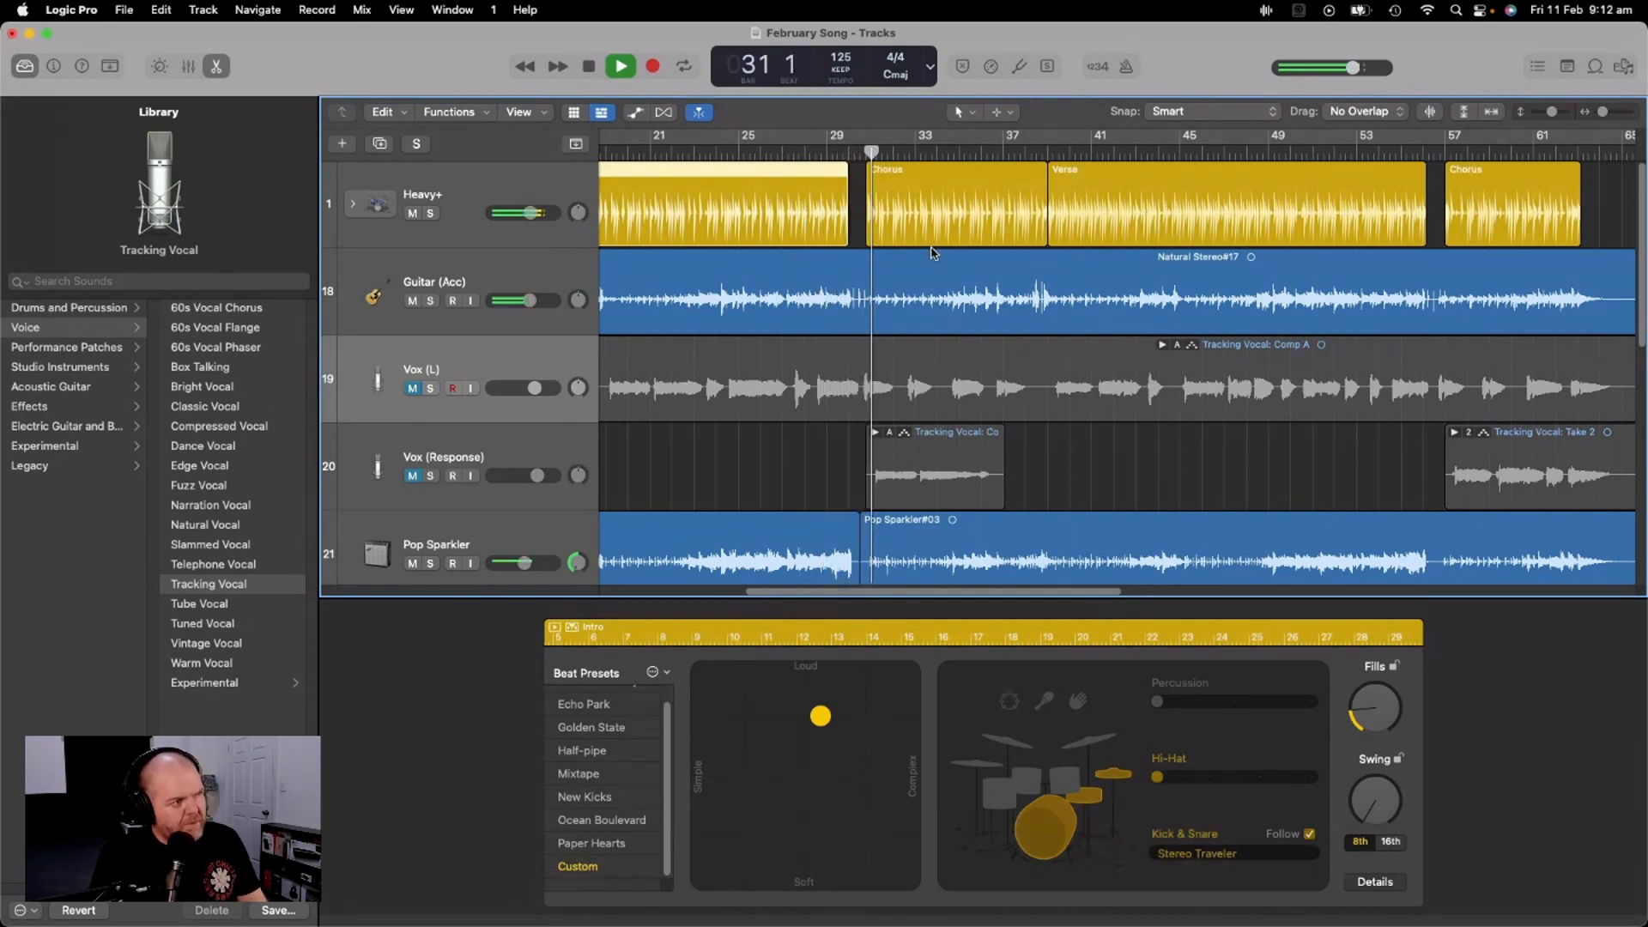
key("space")
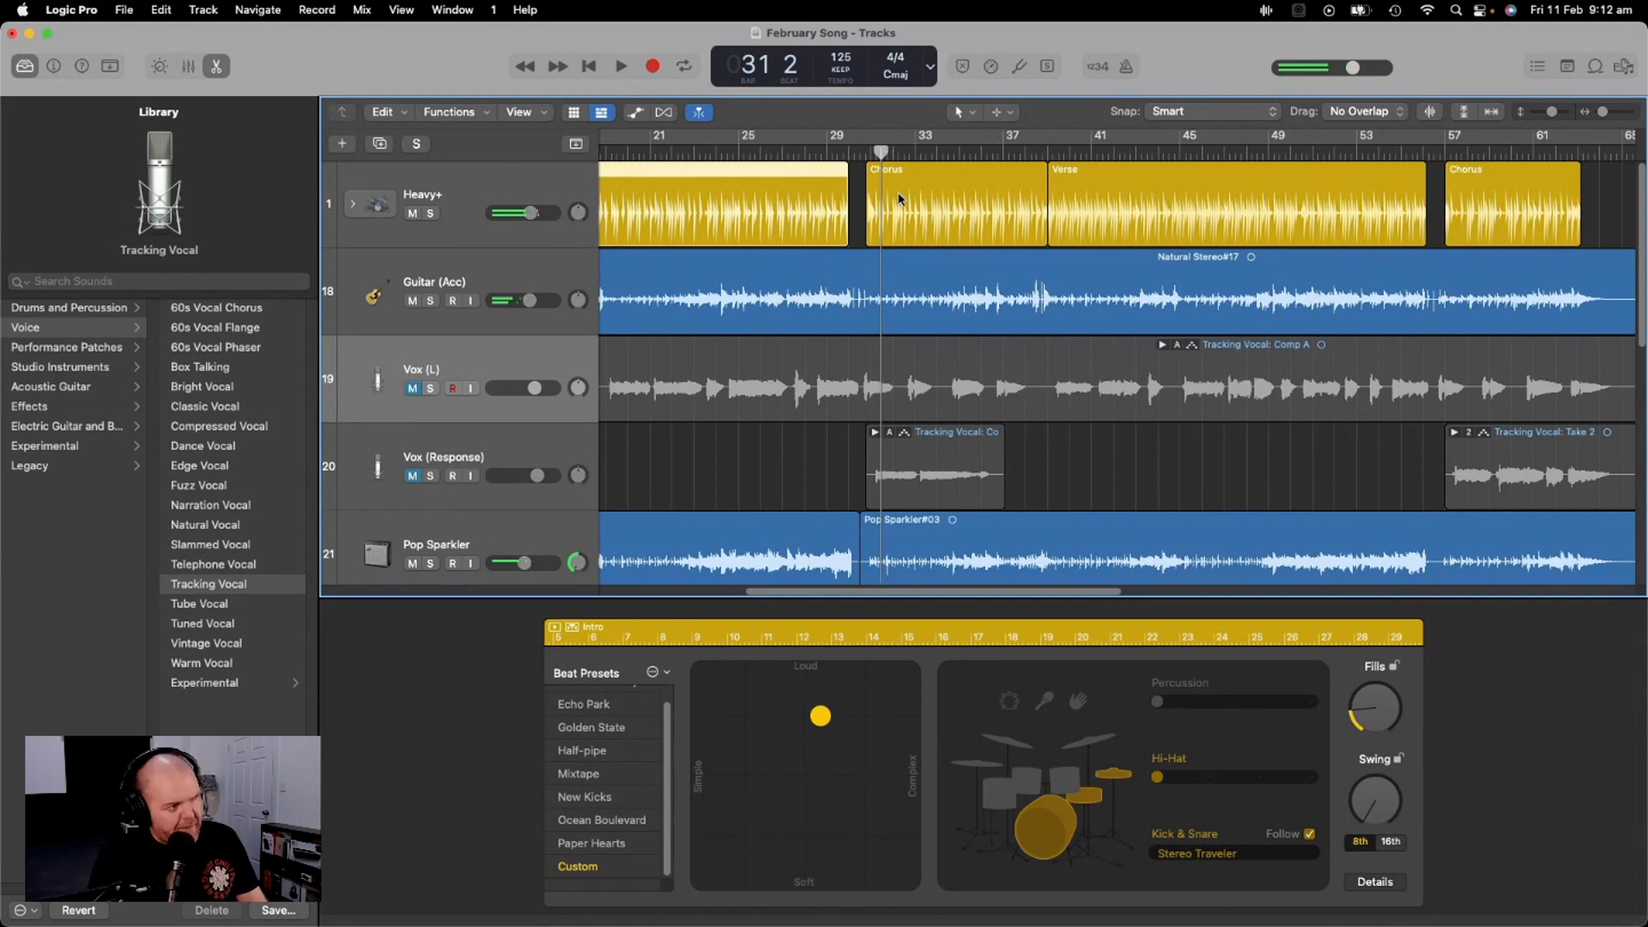
Review the Pop Sparkler track and the first Double Flange guitar track, showing the audio waveform in the editor
left_click_drag(1603, 113, 1598, 113)
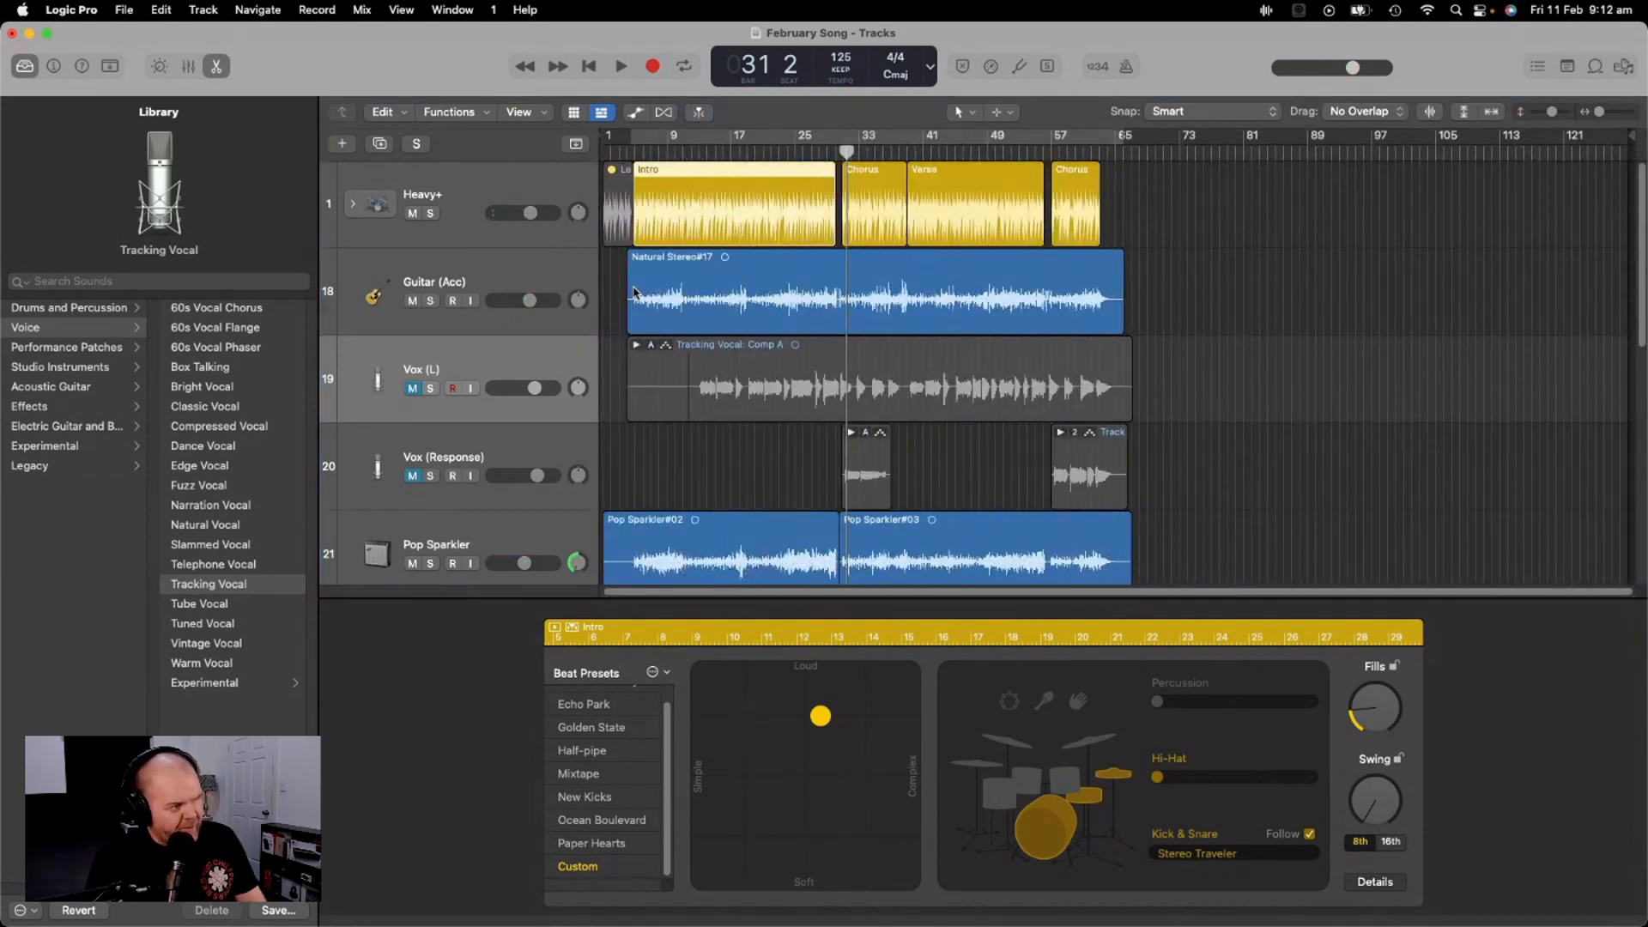
scroll(495, 387, "down", 3)
scroll(495, 387, "down", 6)
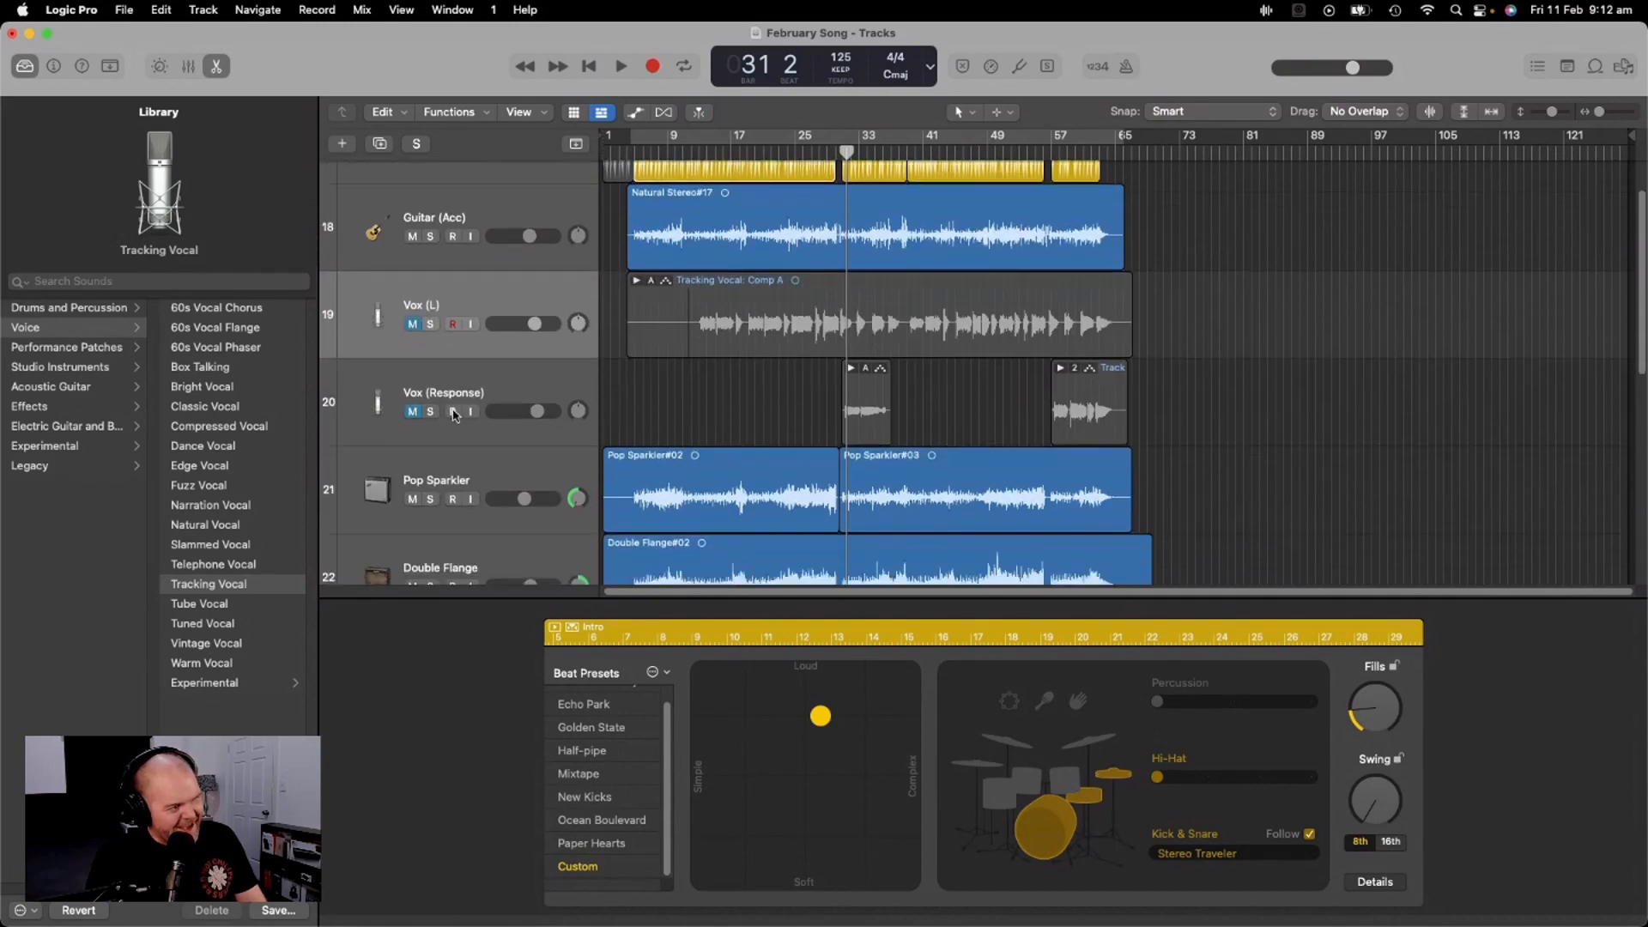
left_click(569, 358)
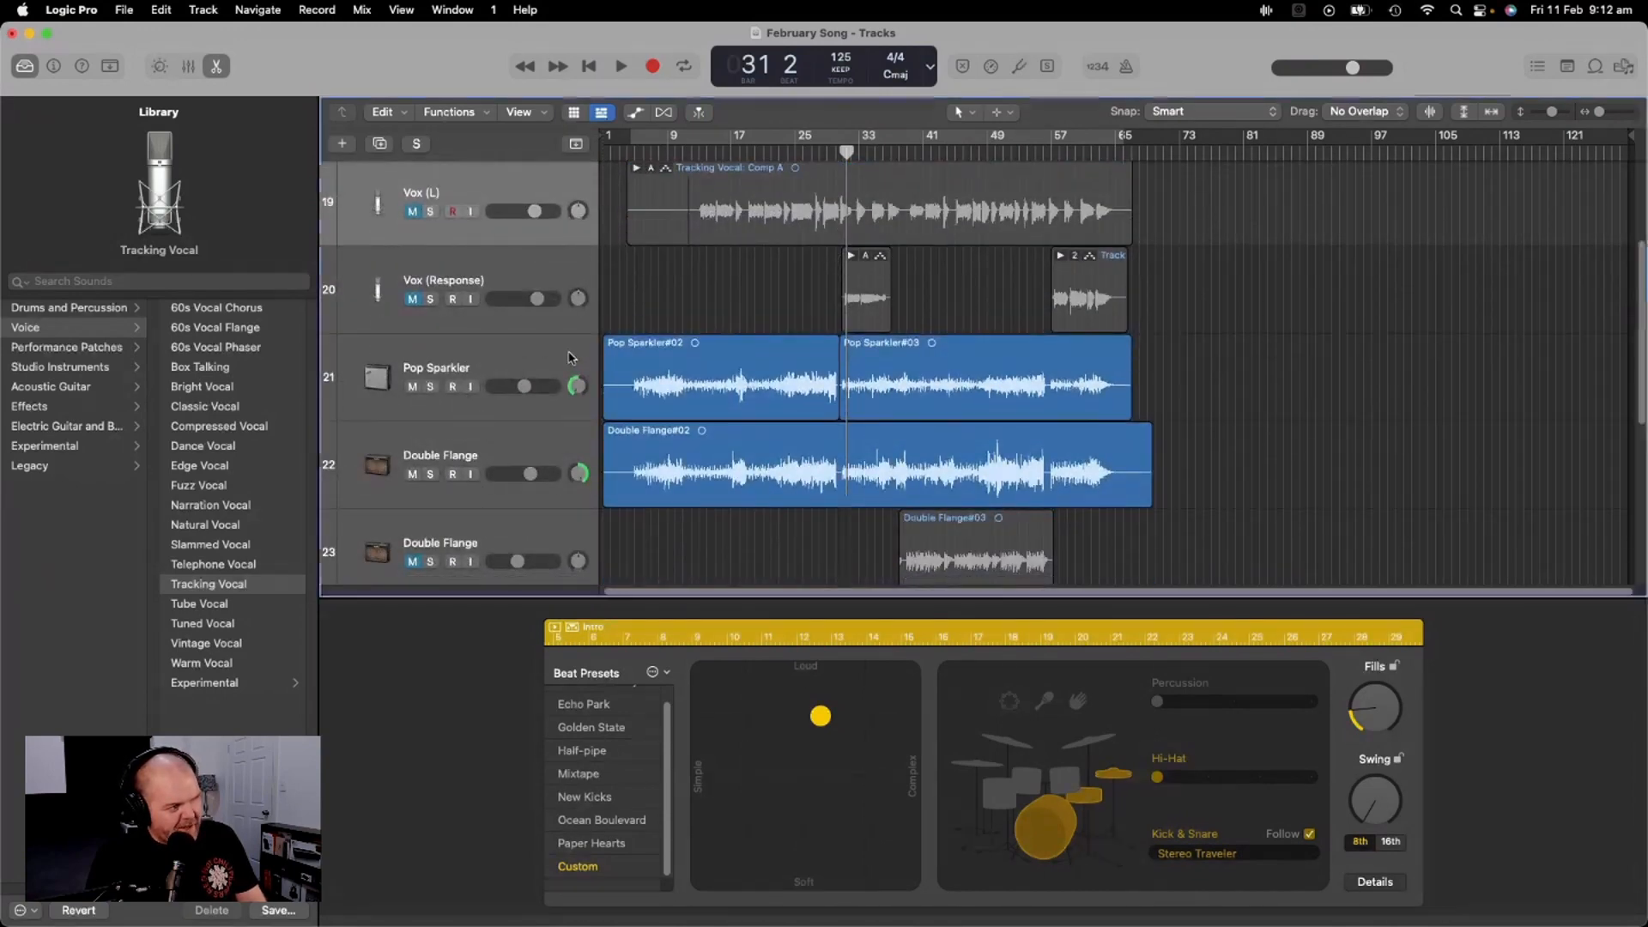
key("e")
key("Down")
scroll(581, 363, "down", 10)
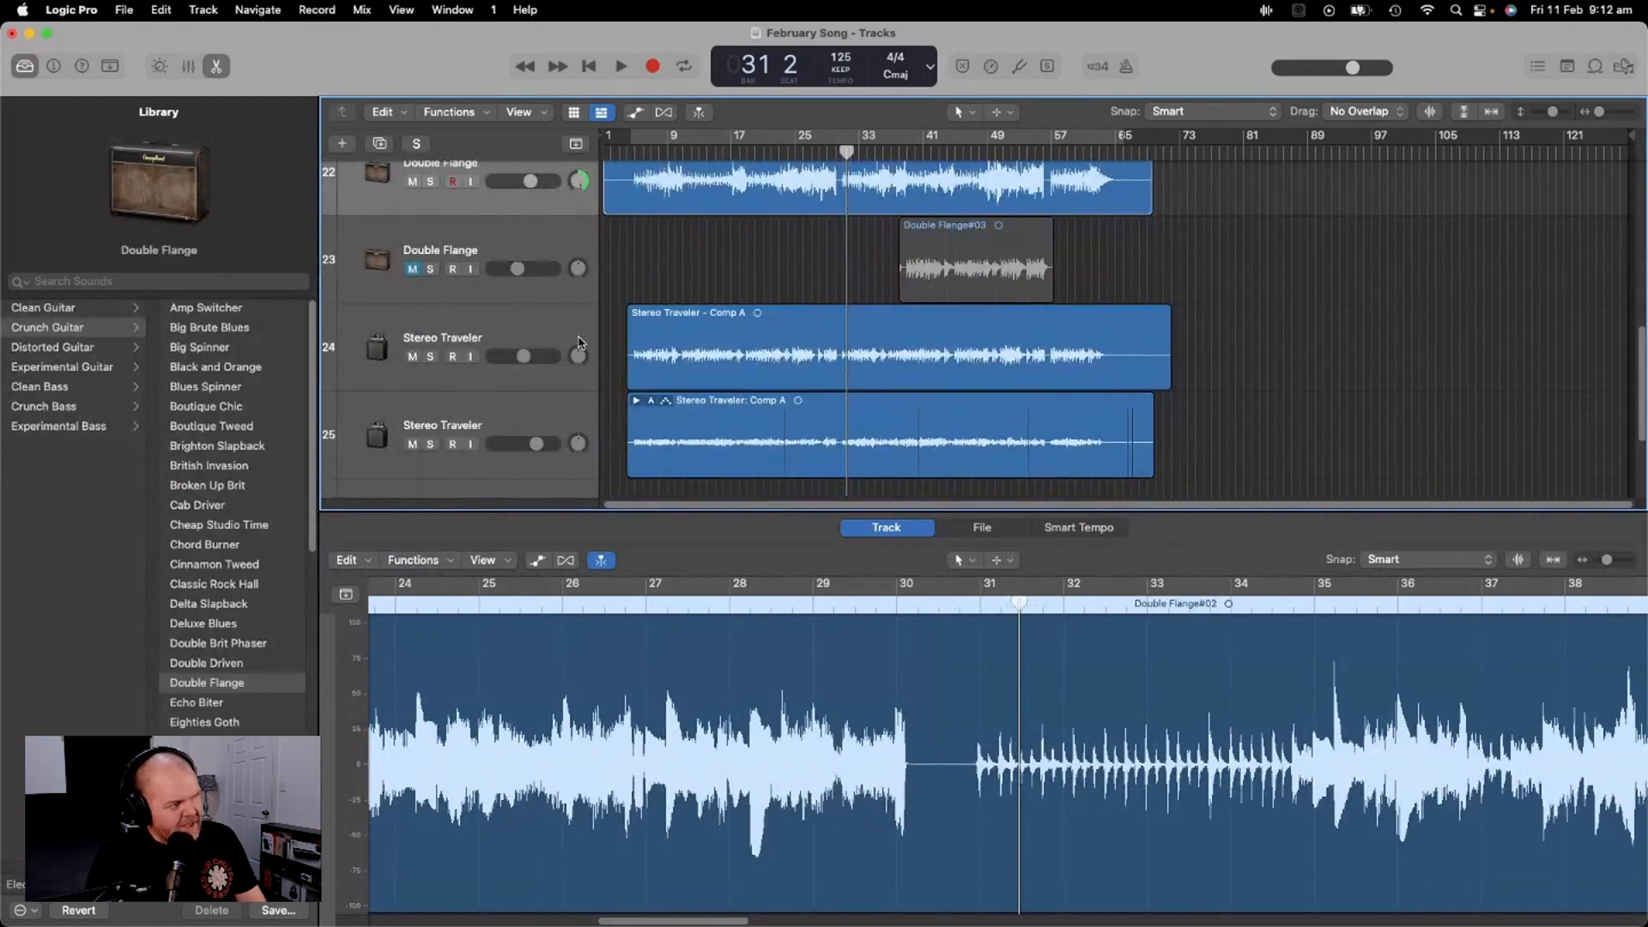
Review the waveforms of the two Stereo Traveler bass tracks and the muted second Double Flange track
left_click(563, 329)
left_click(573, 414)
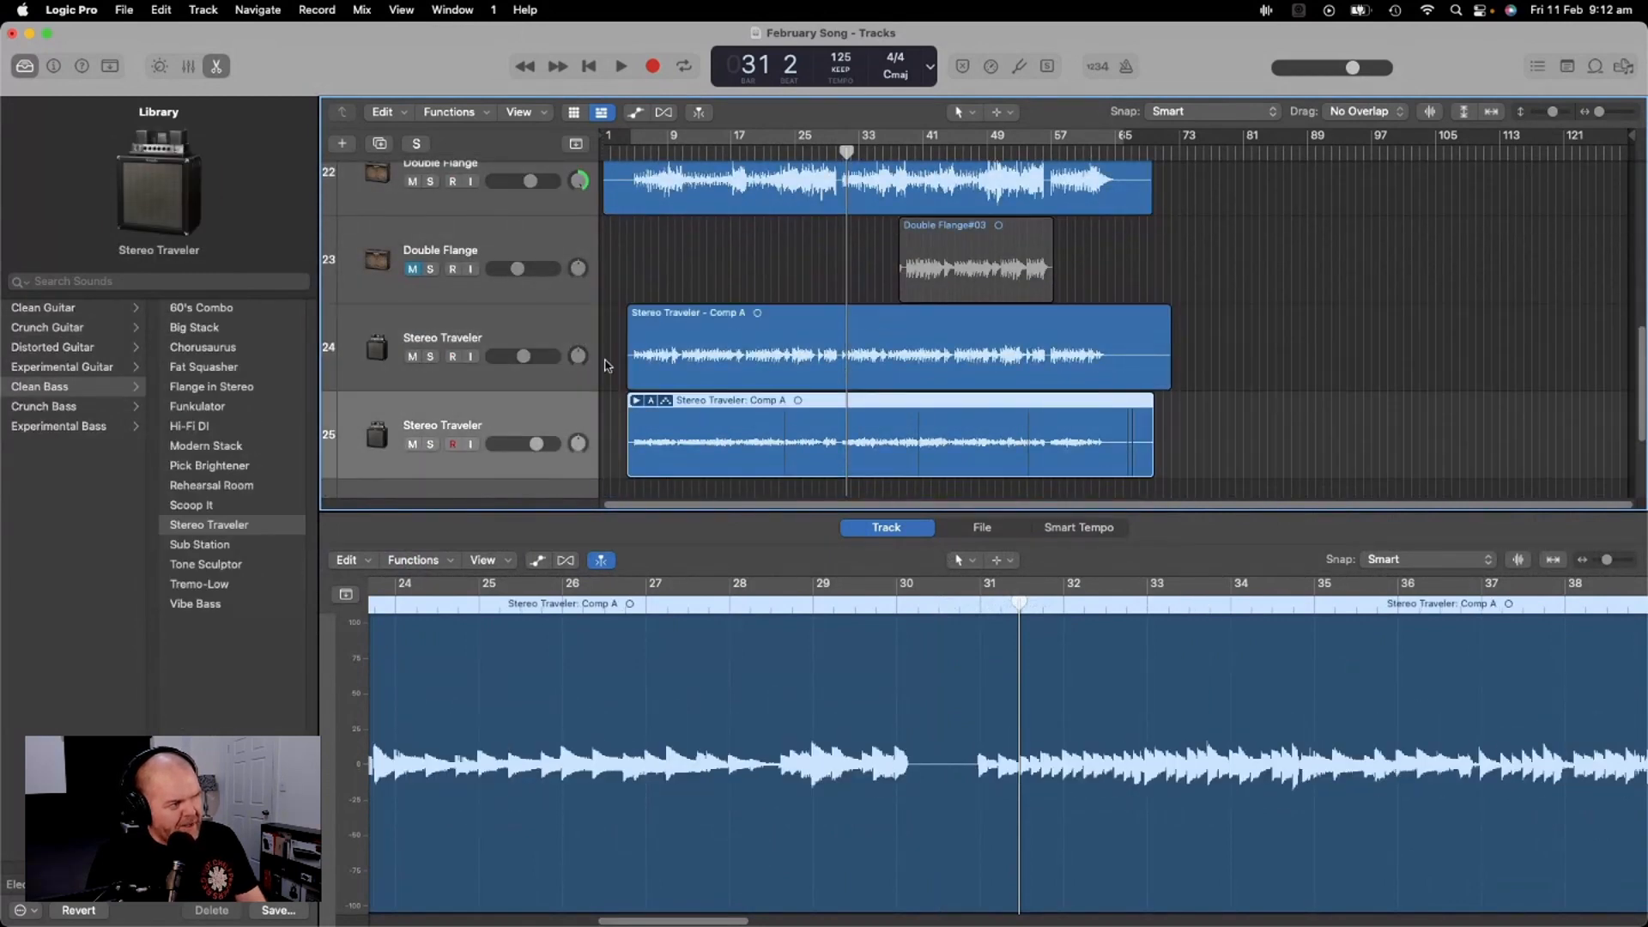
scroll(605, 364, "down", 4)
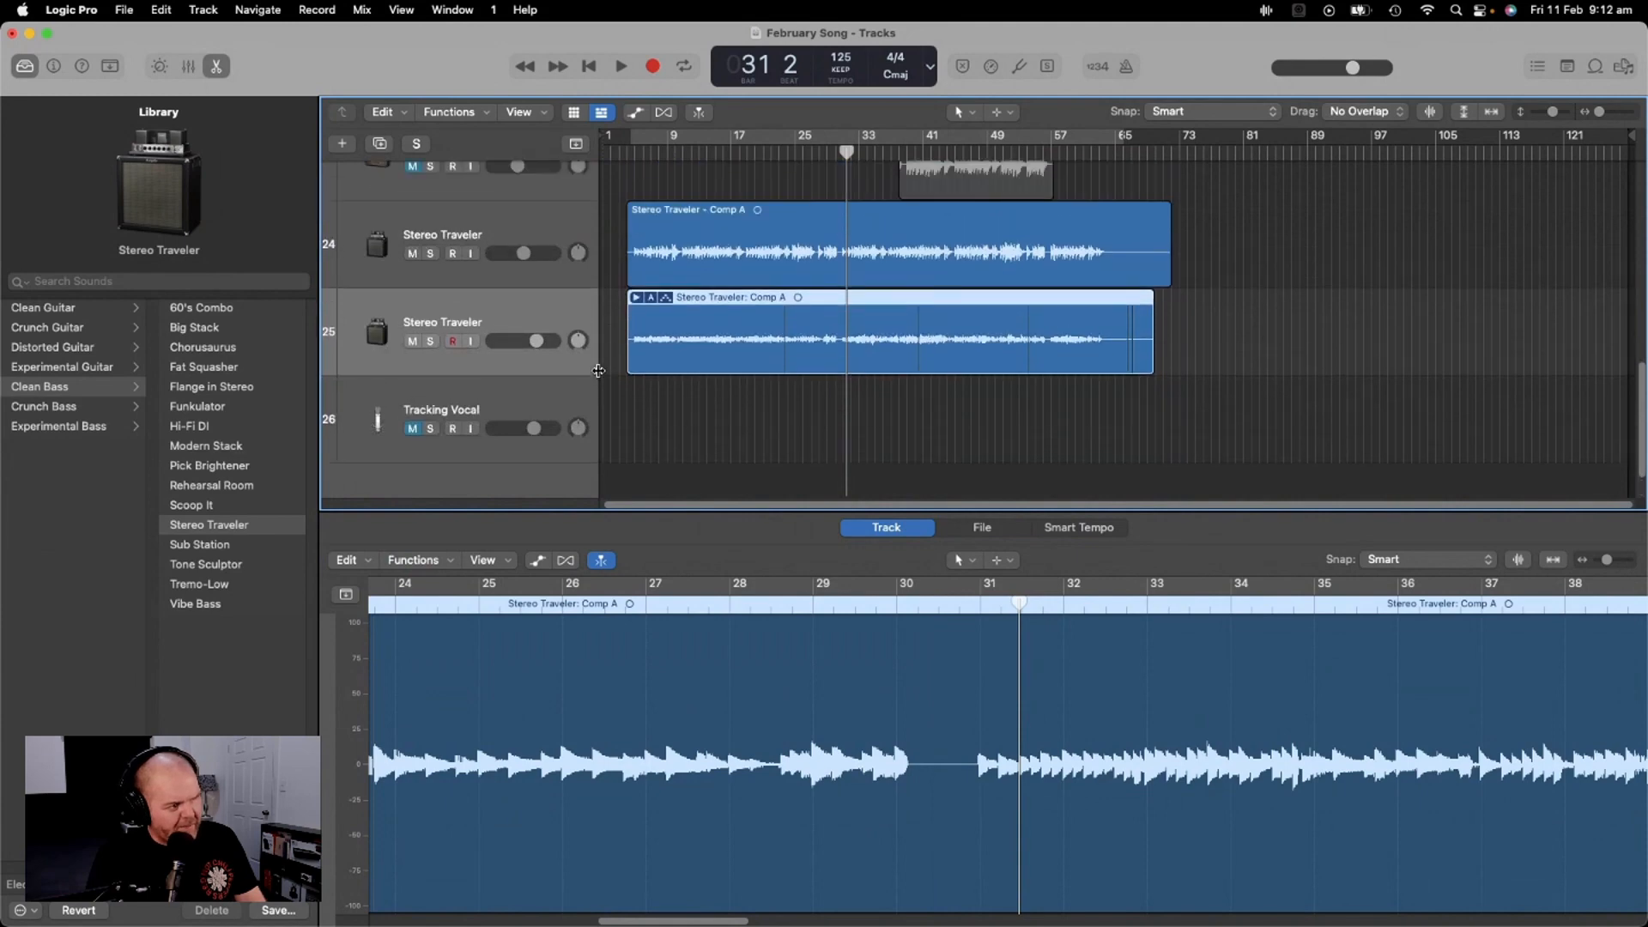
scroll(601, 367, "up", 5)
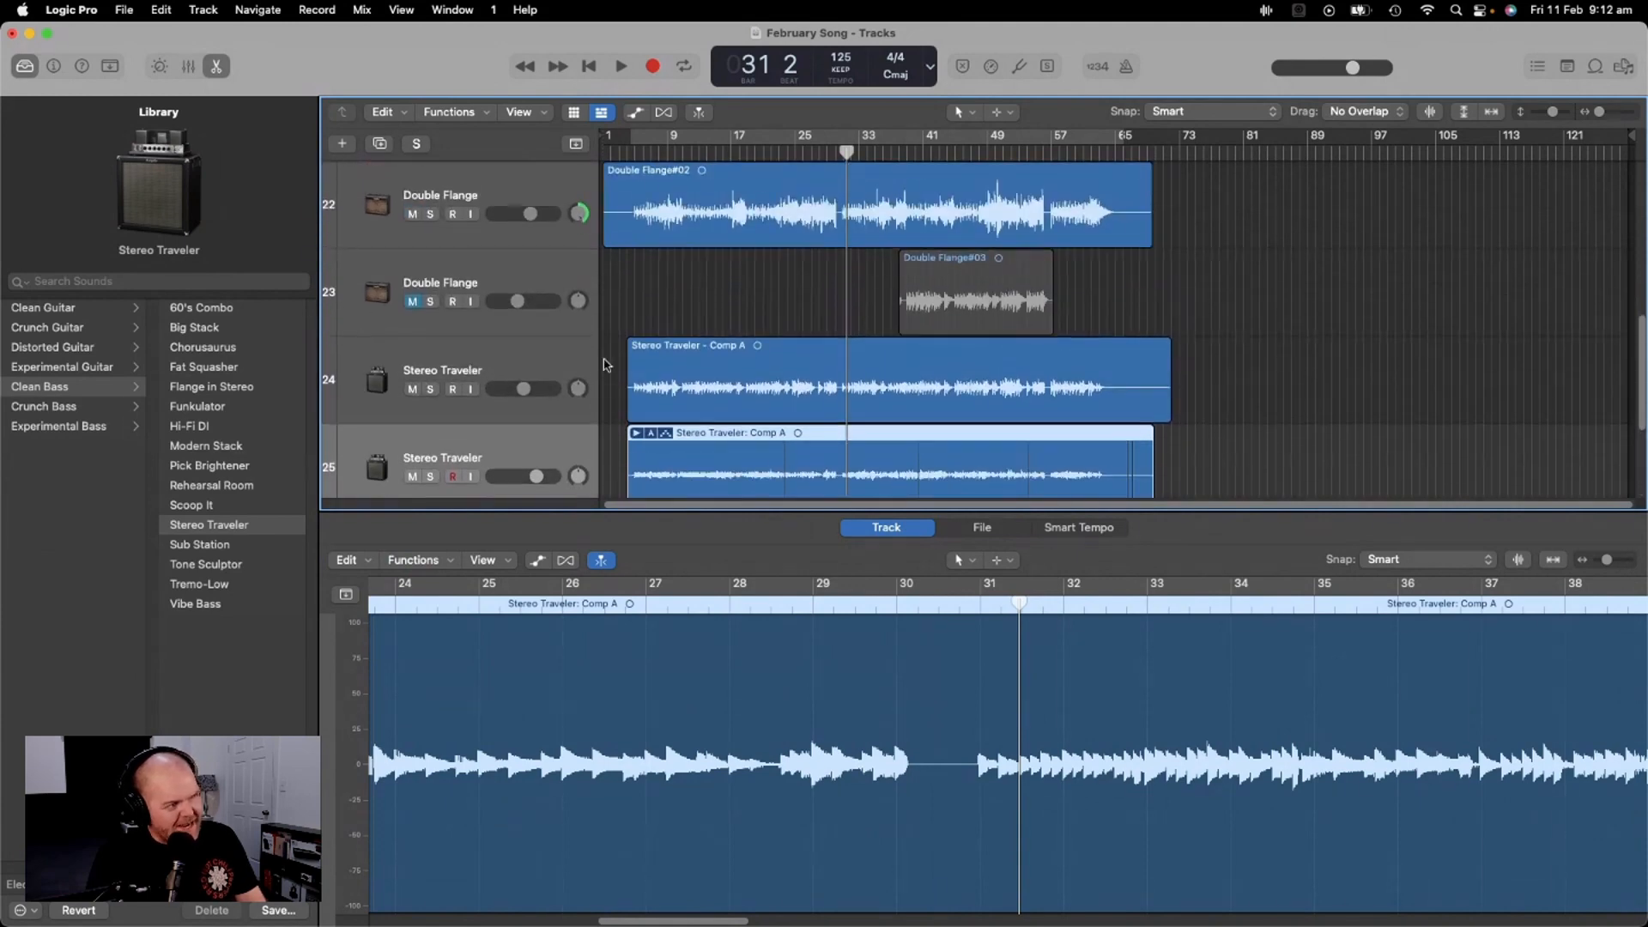
scroll(606, 365, "up", 2)
left_click(591, 331)
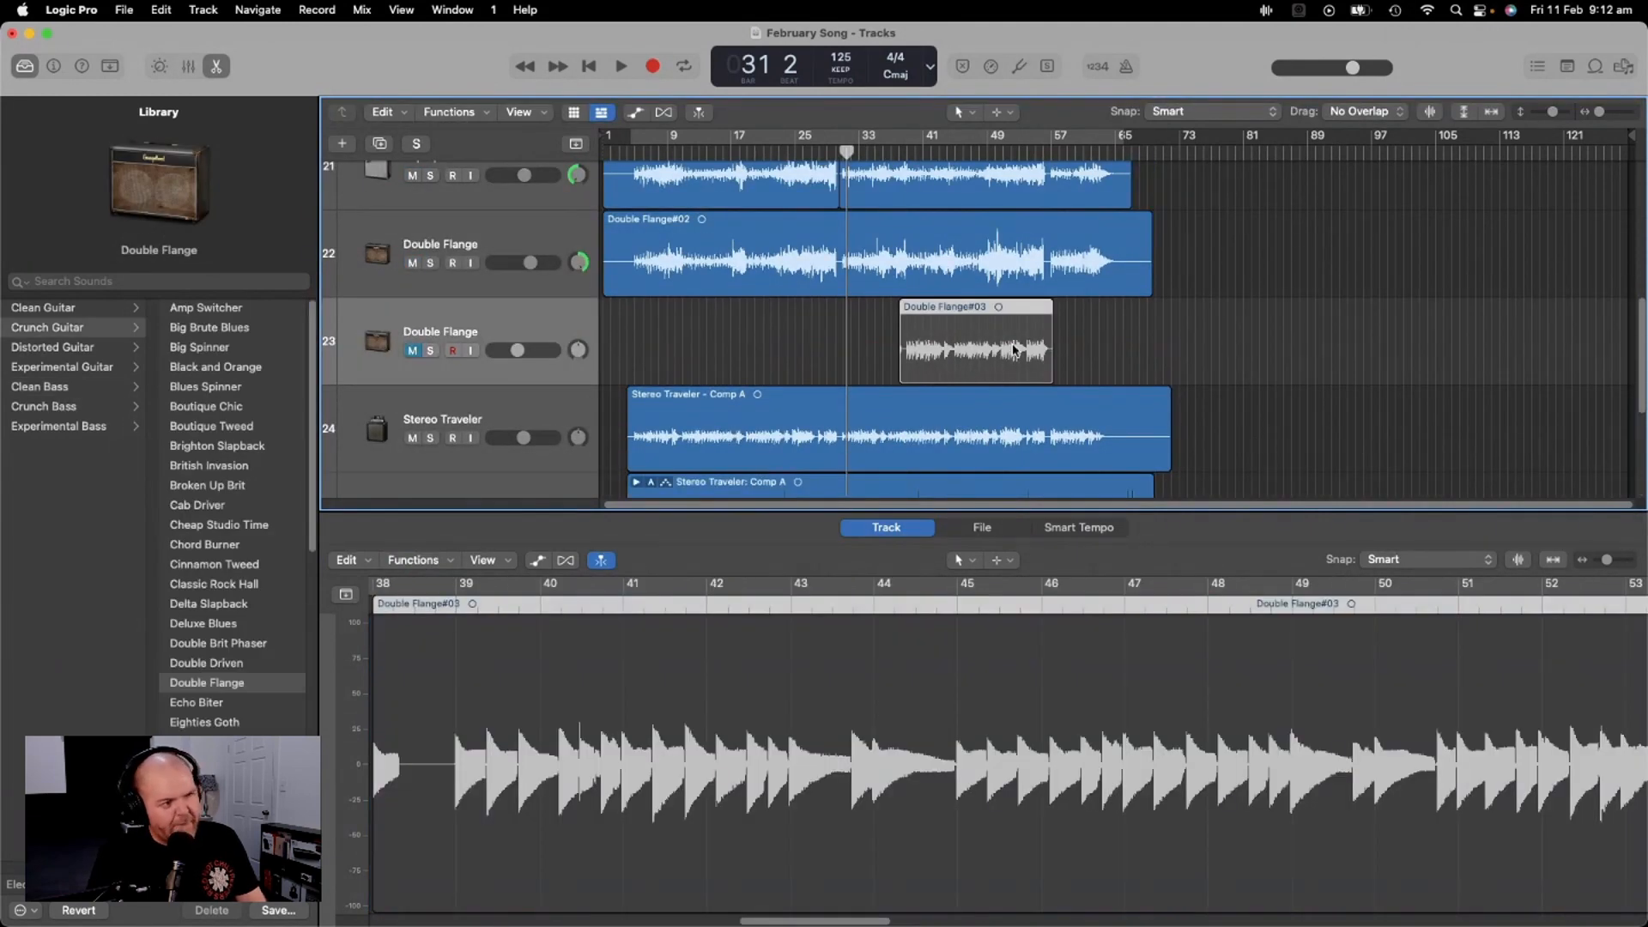
scroll(856, 352, "up", 8)
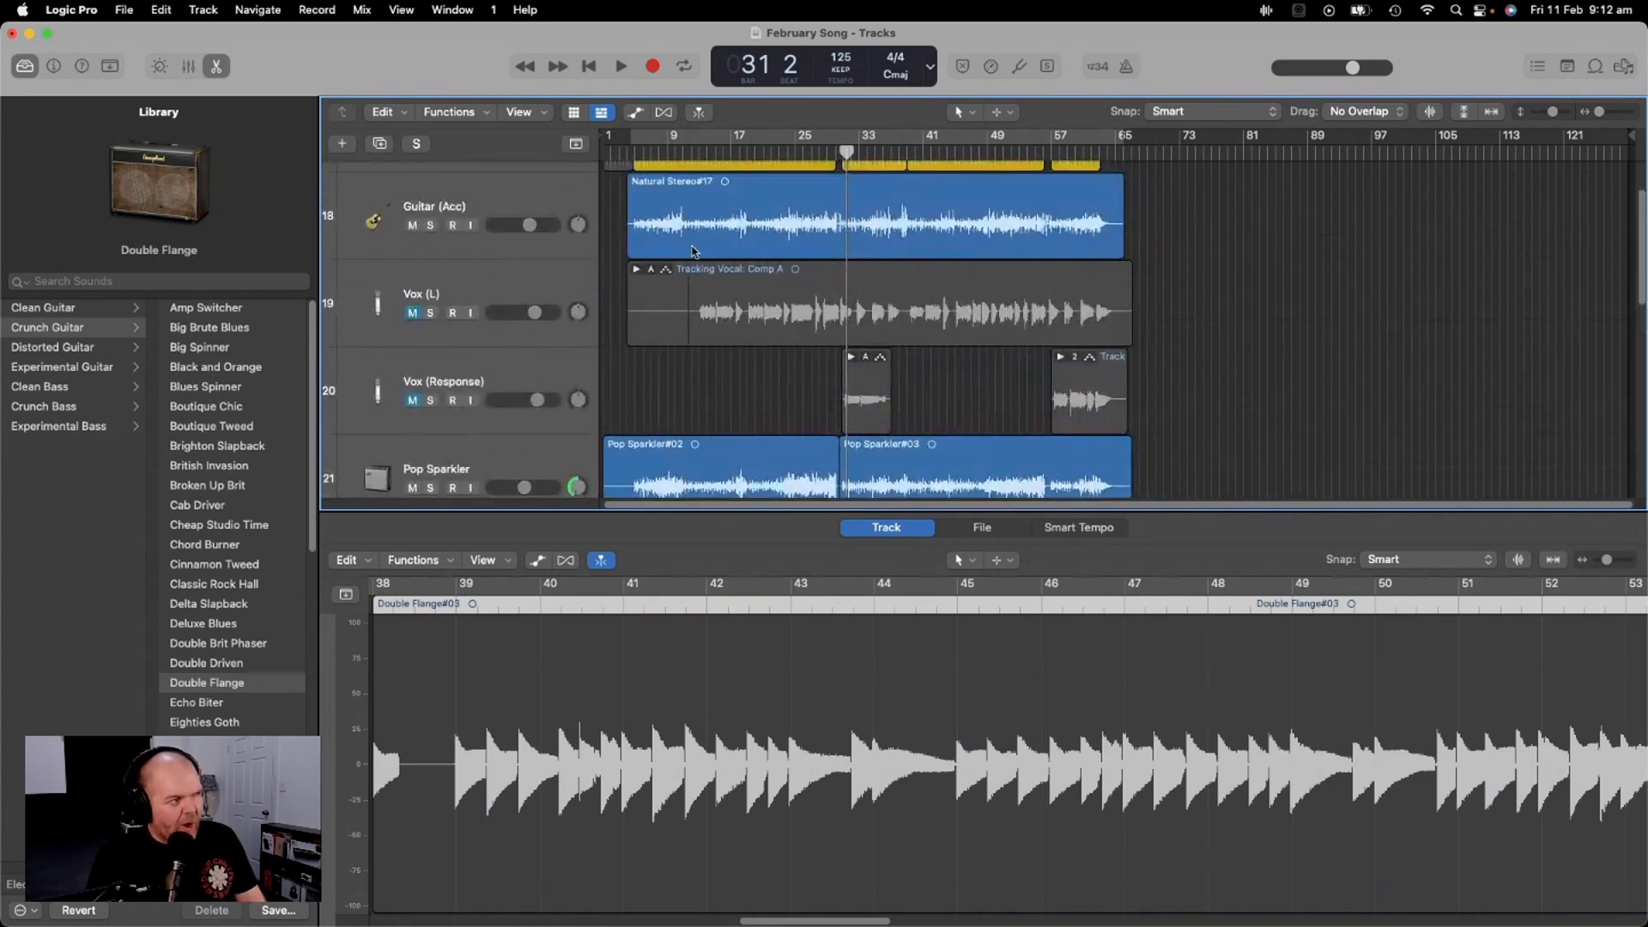
Select the muted Vox (L) track, hide the audio editor and move the playhead back to bar 4
left_click(574, 278)
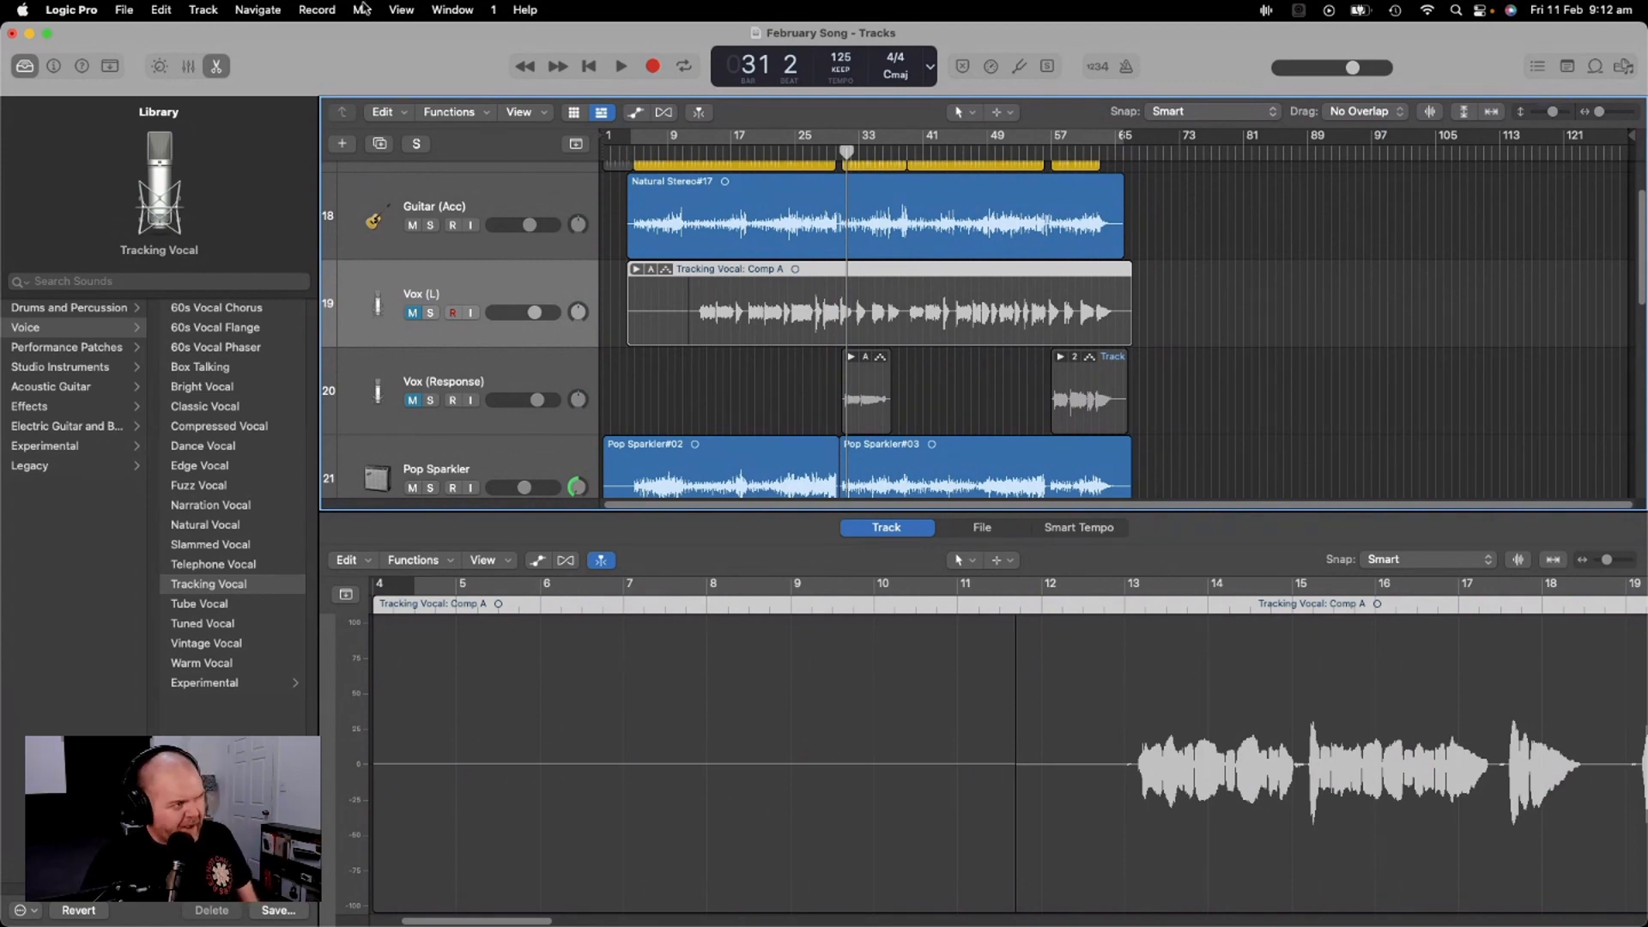
left_click(405, 10)
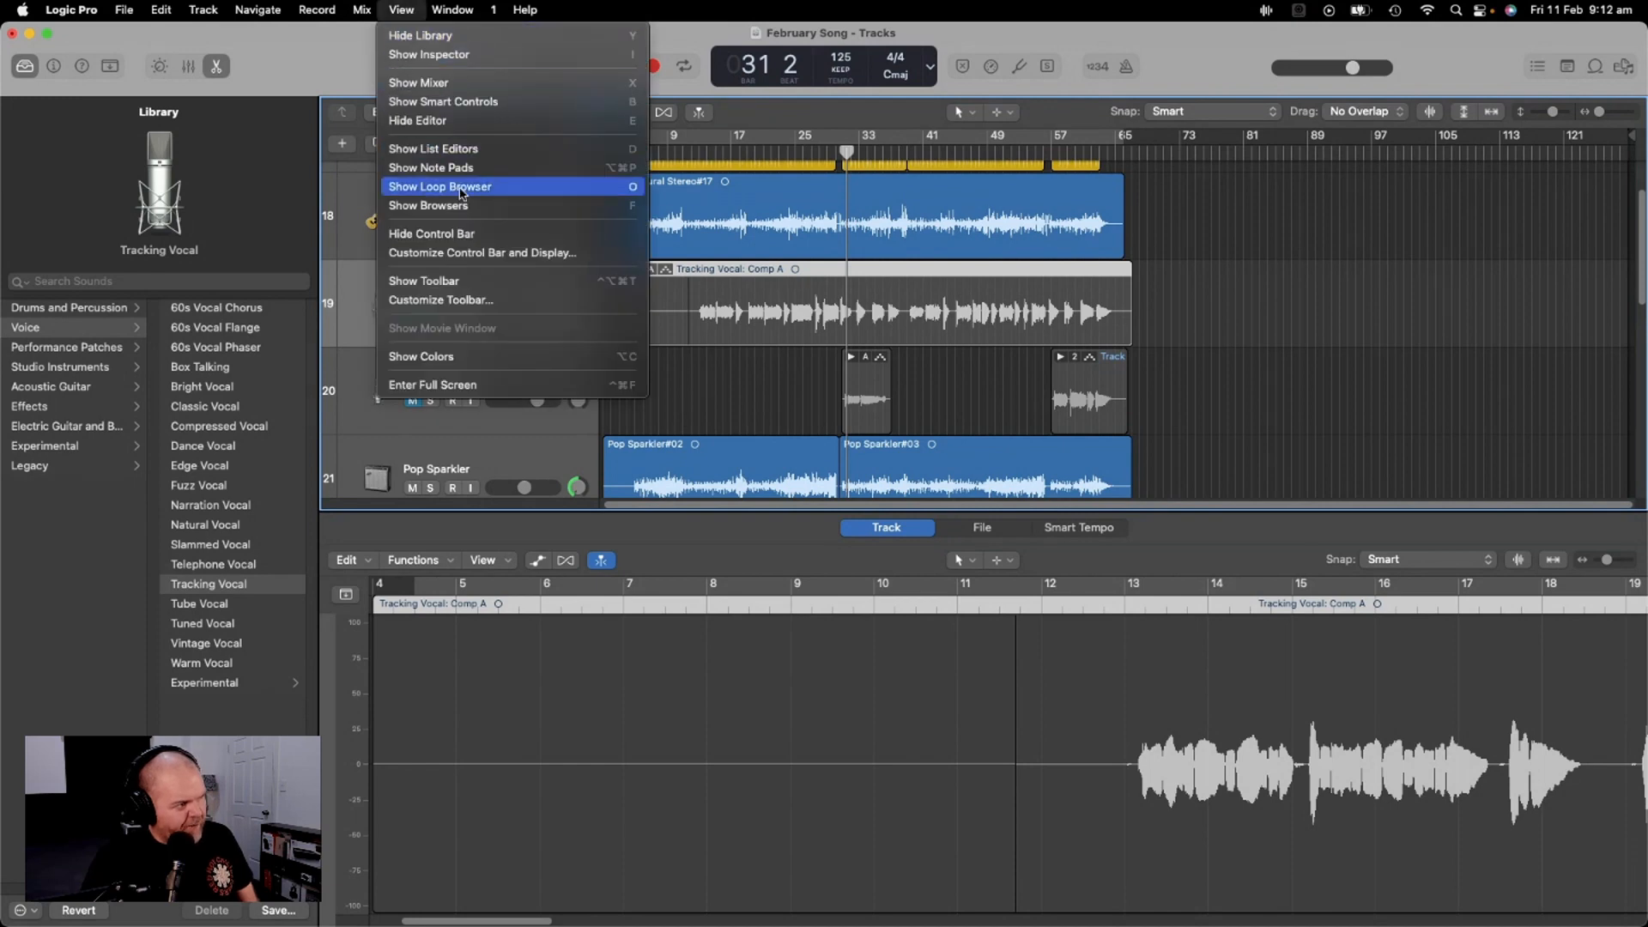
left_click(481, 121)
key("e")
key("e")
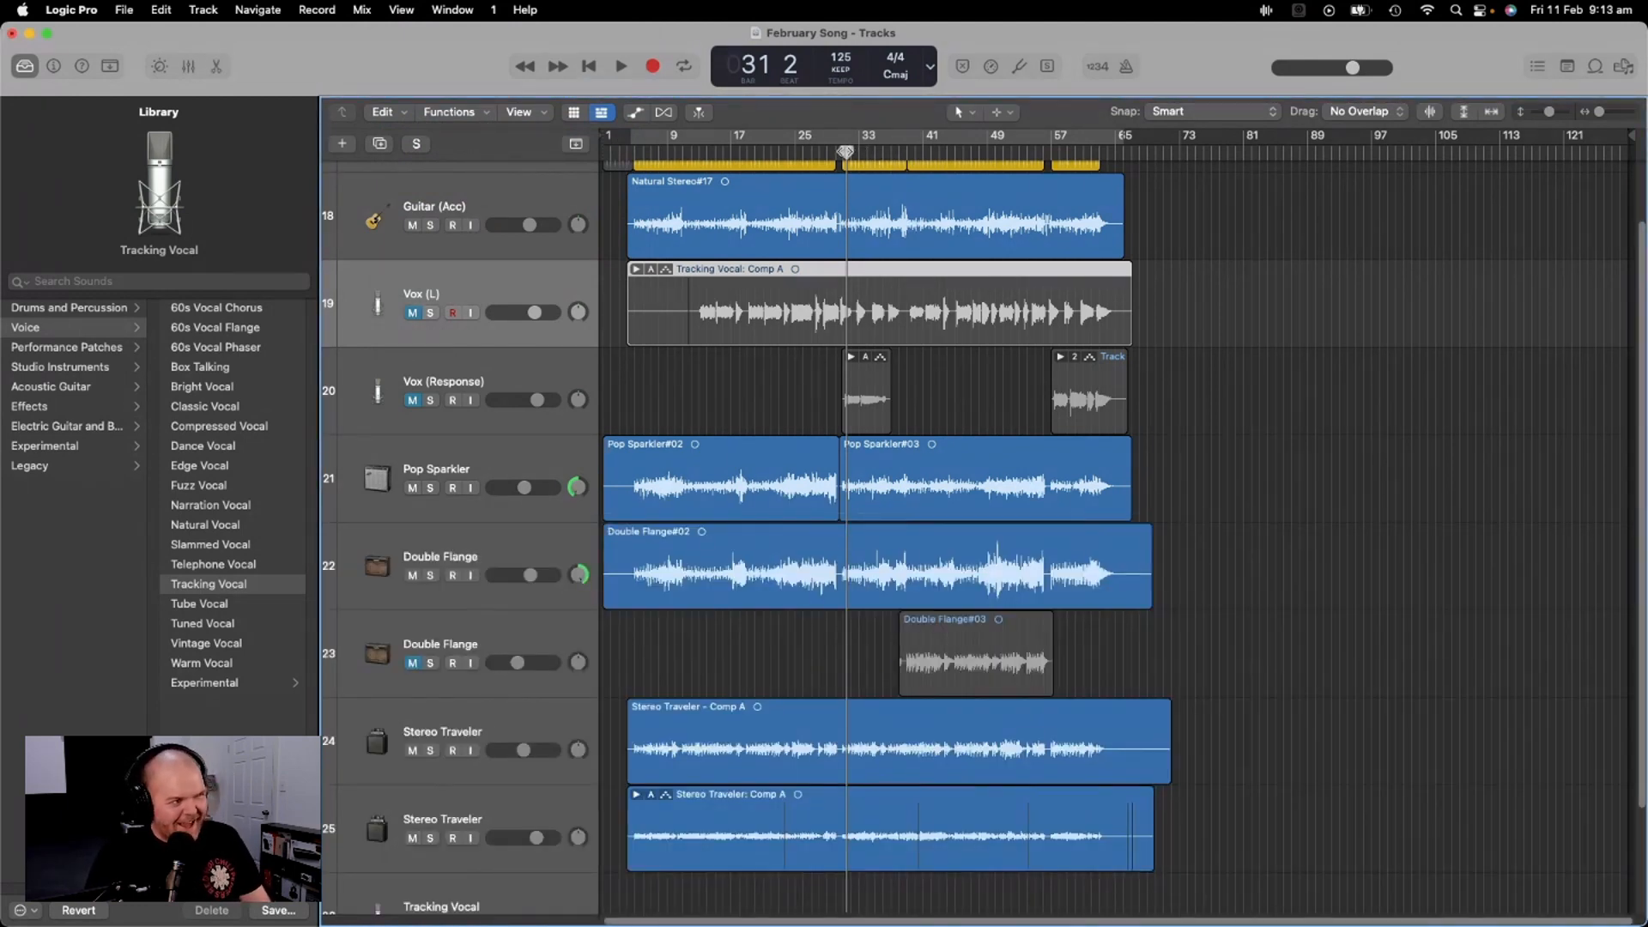
left_click_drag(845, 152, 628, 146)
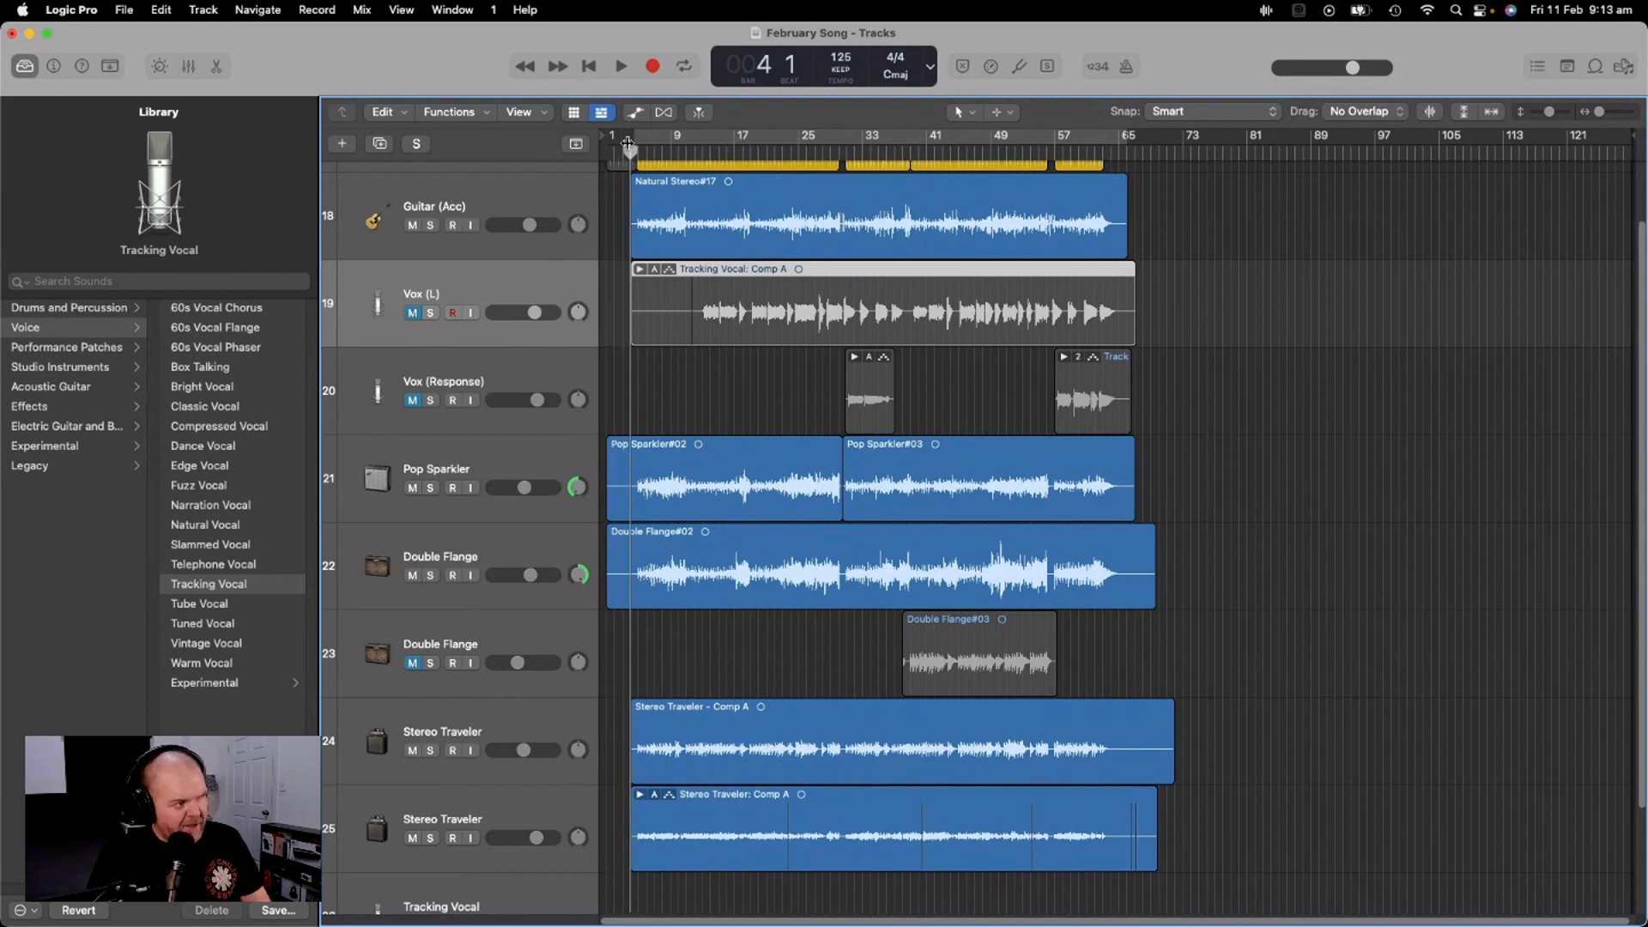
Duplicate the Vox (L) track with its settings and raise the copy's volume slightly, with input monitoring on
right_click(569, 285)
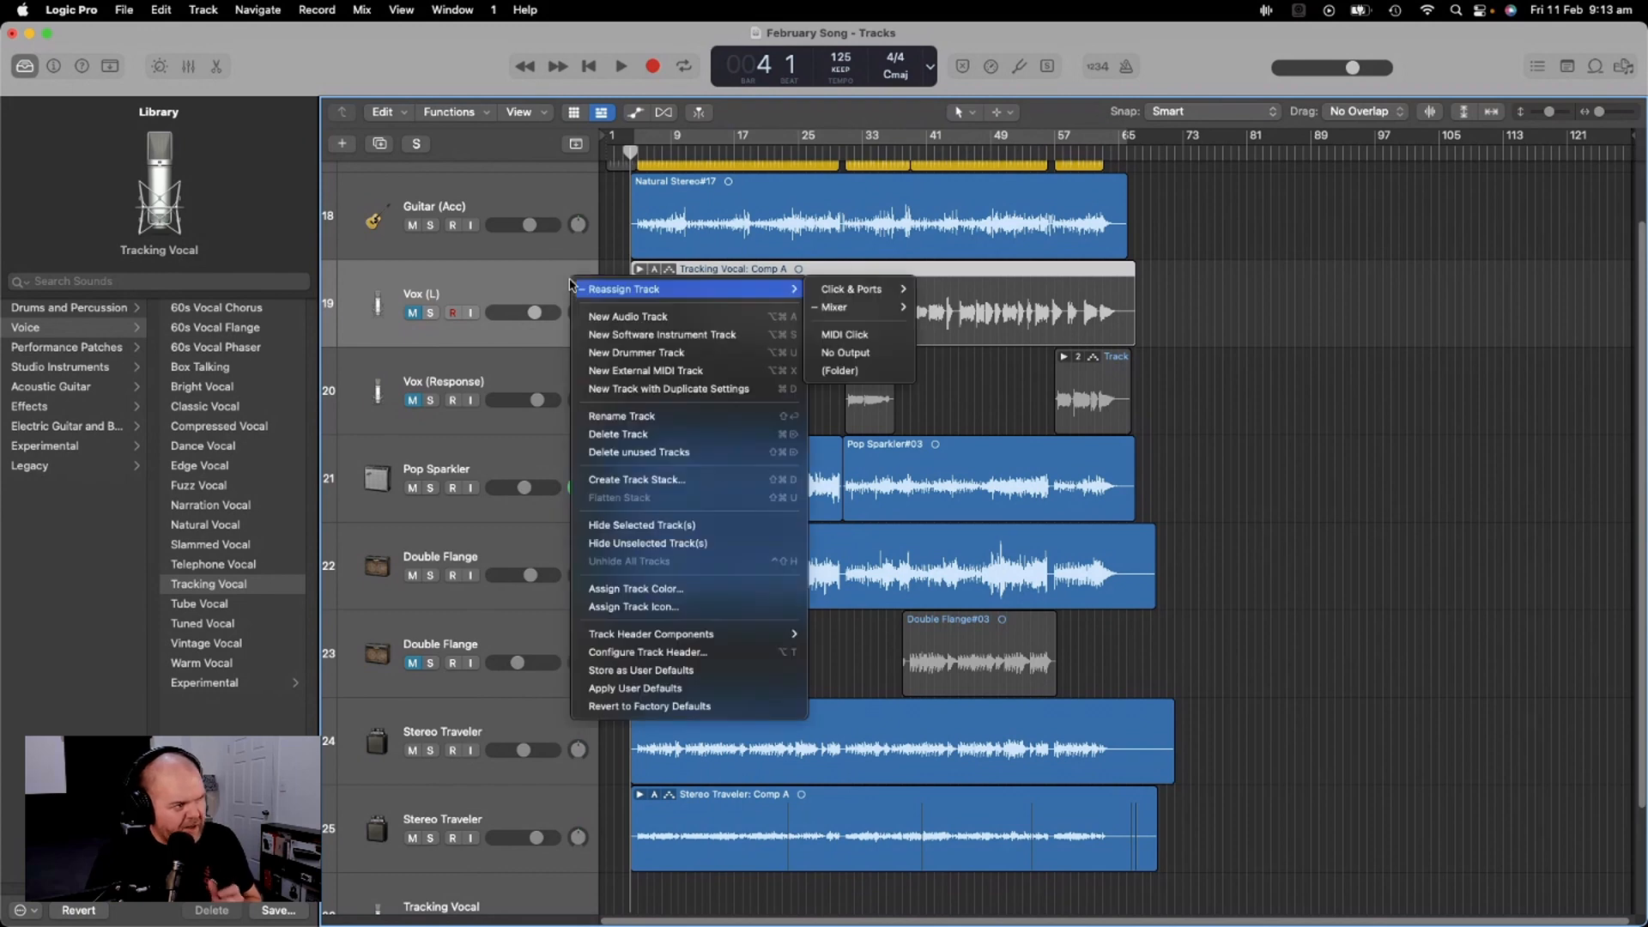
left_click(565, 286)
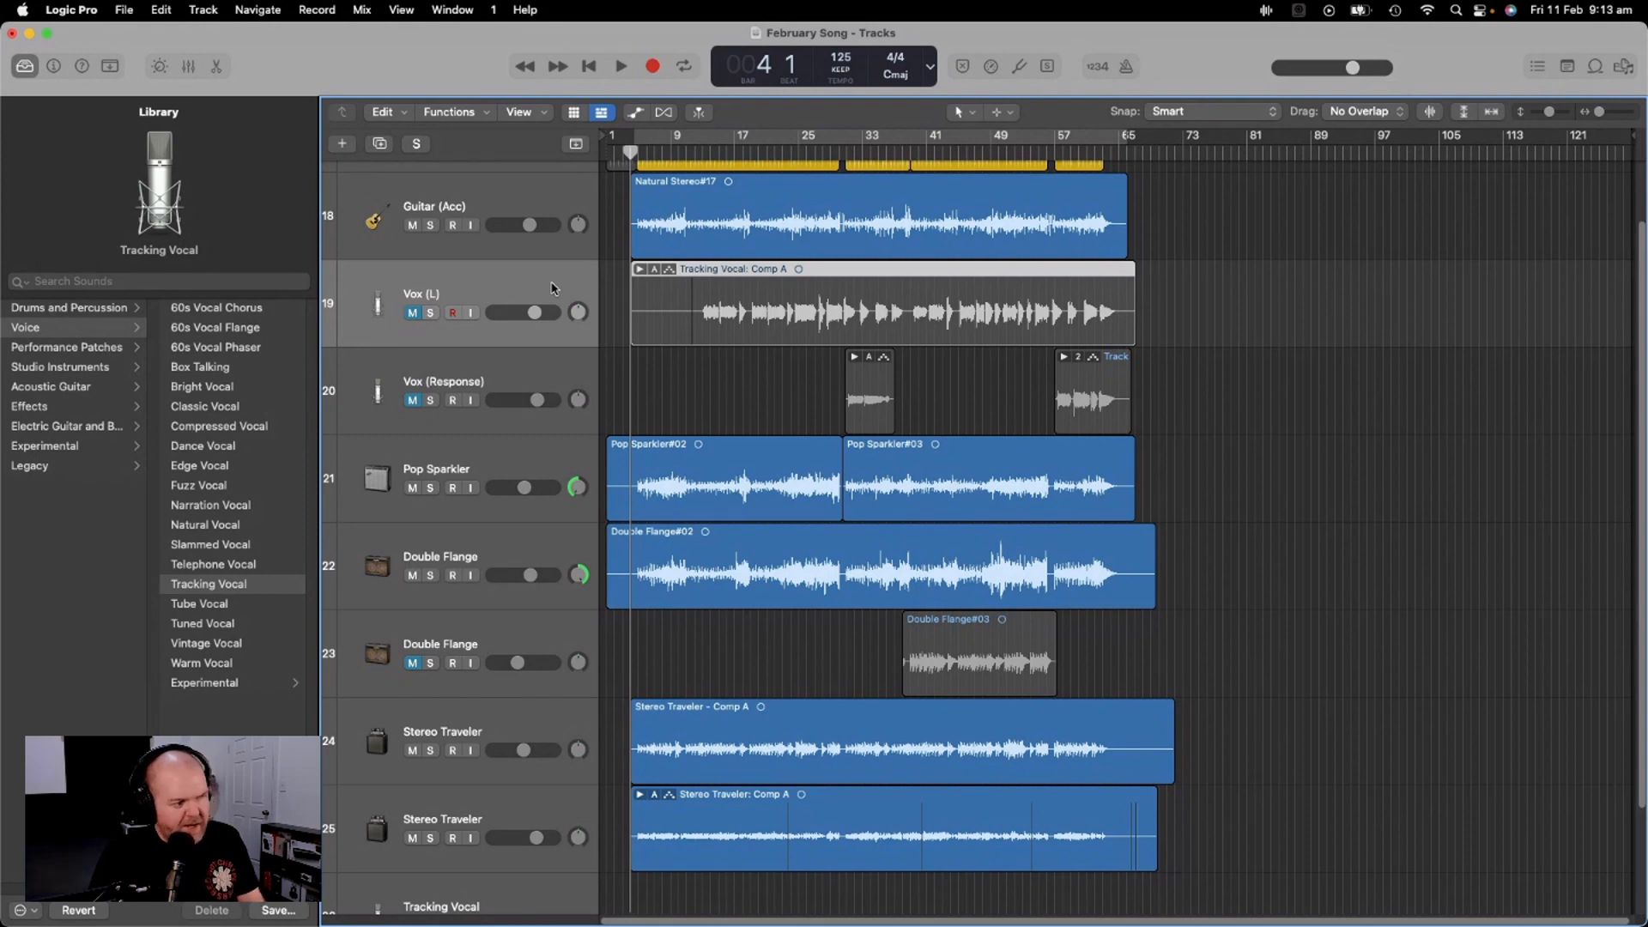
key("super+d")
left_click(563, 297)
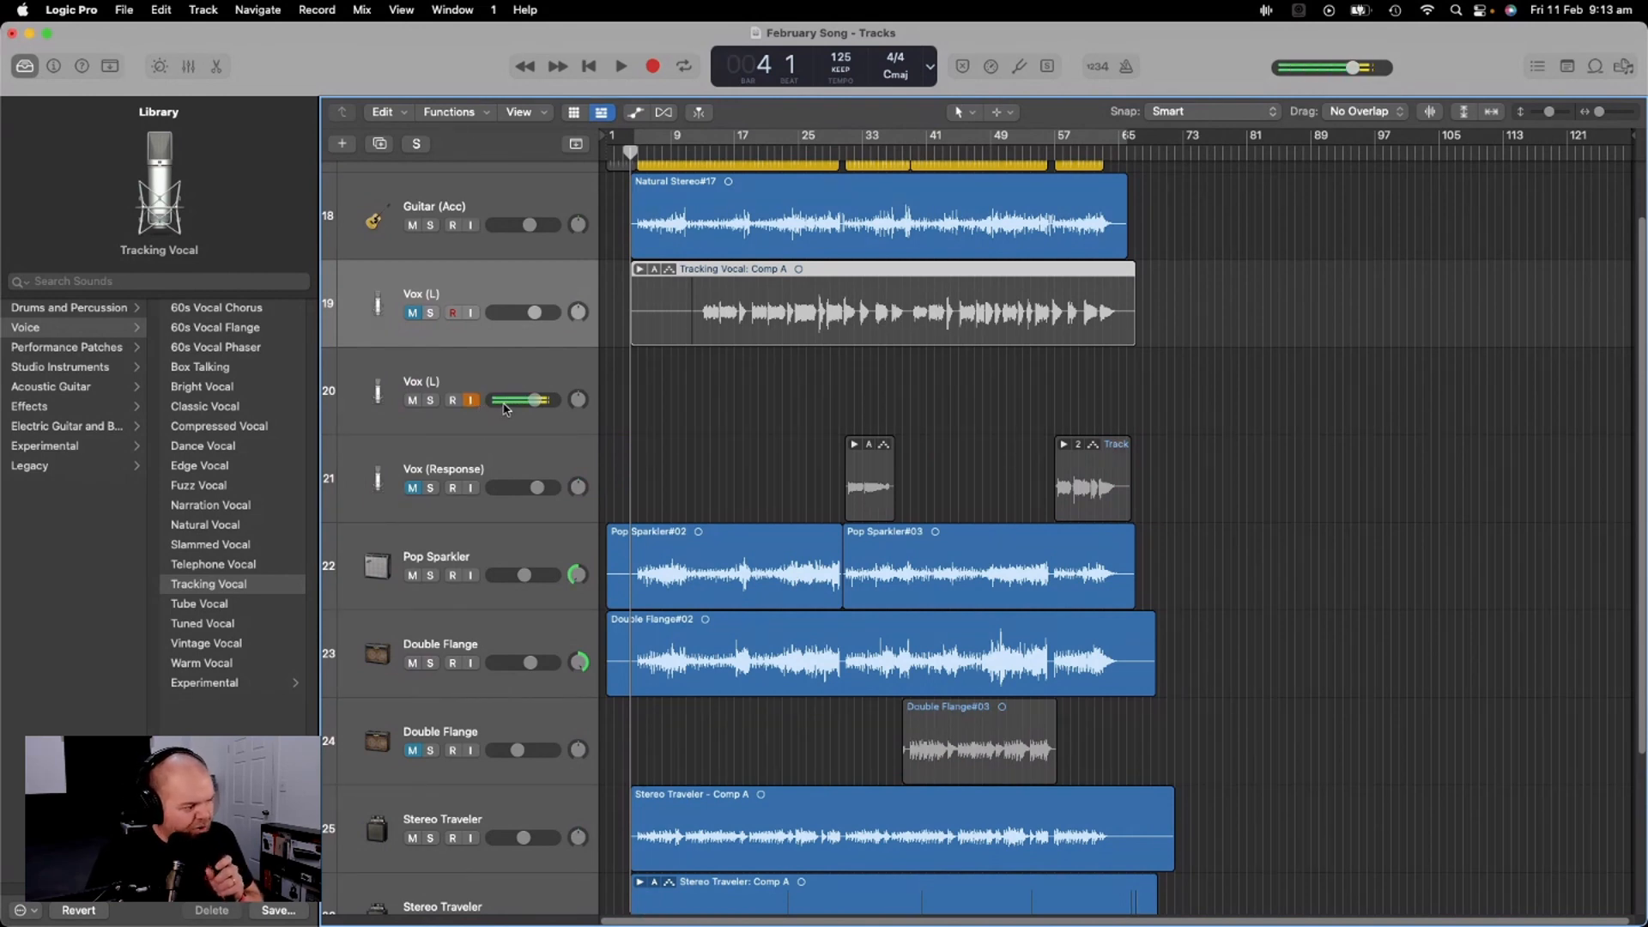
left_click_drag(536, 400, 547, 400)
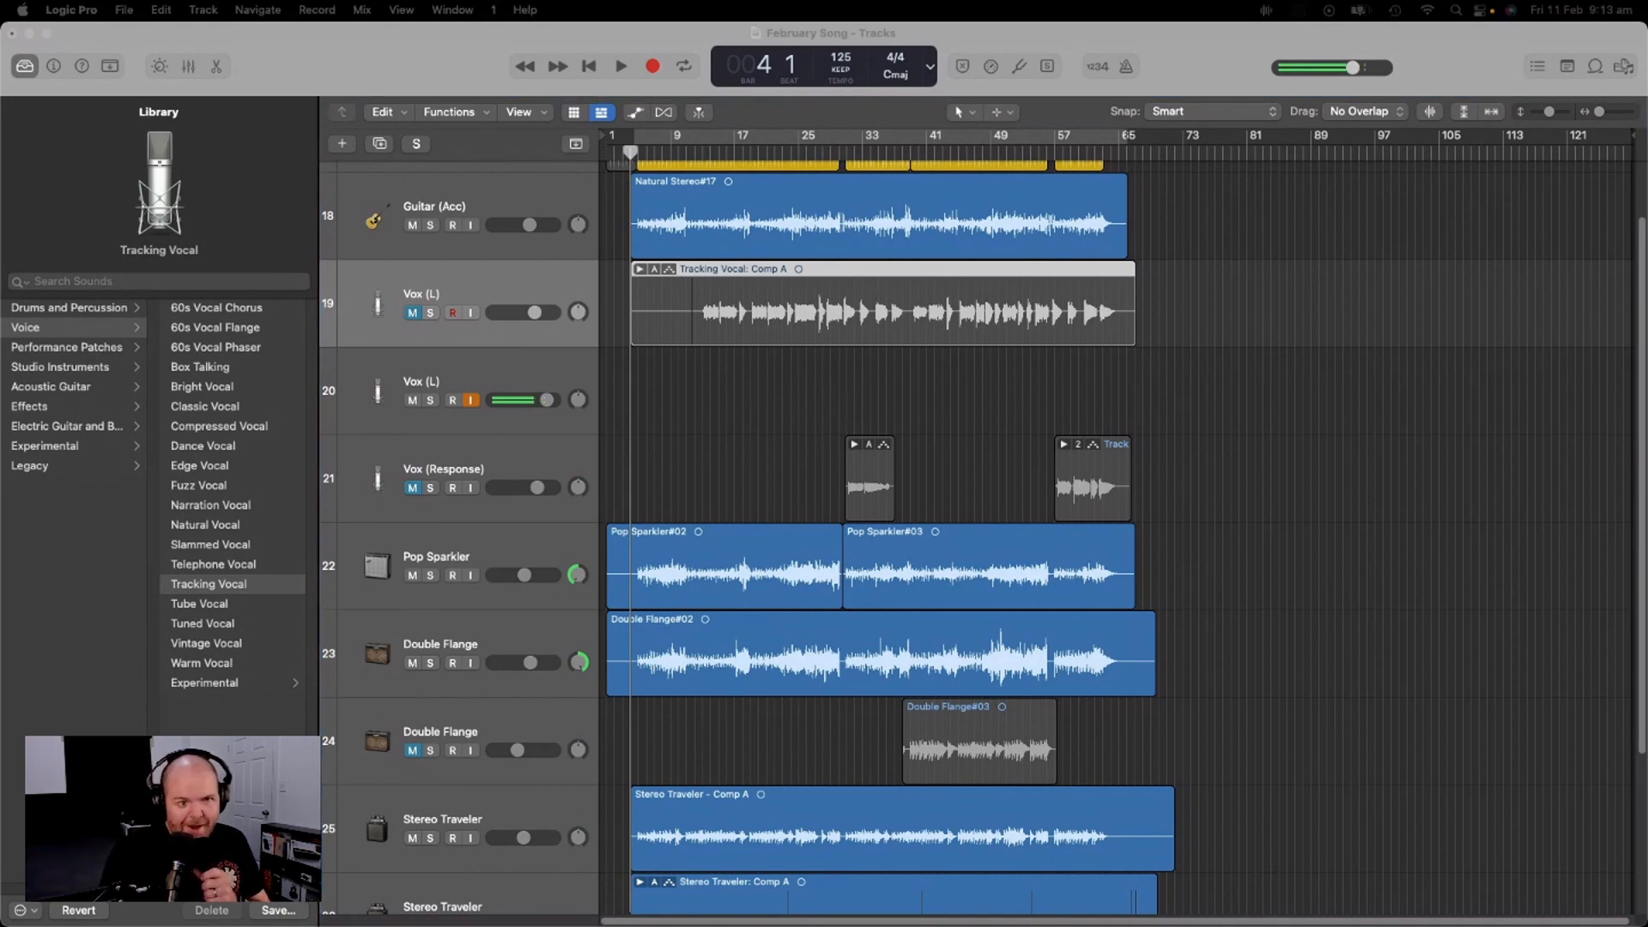
Bring up the Hey Girl lyrics in OneNote and try recording from bar 4 on the original Vox (L) track
left_click_drag(1646, 159, 1333, 182)
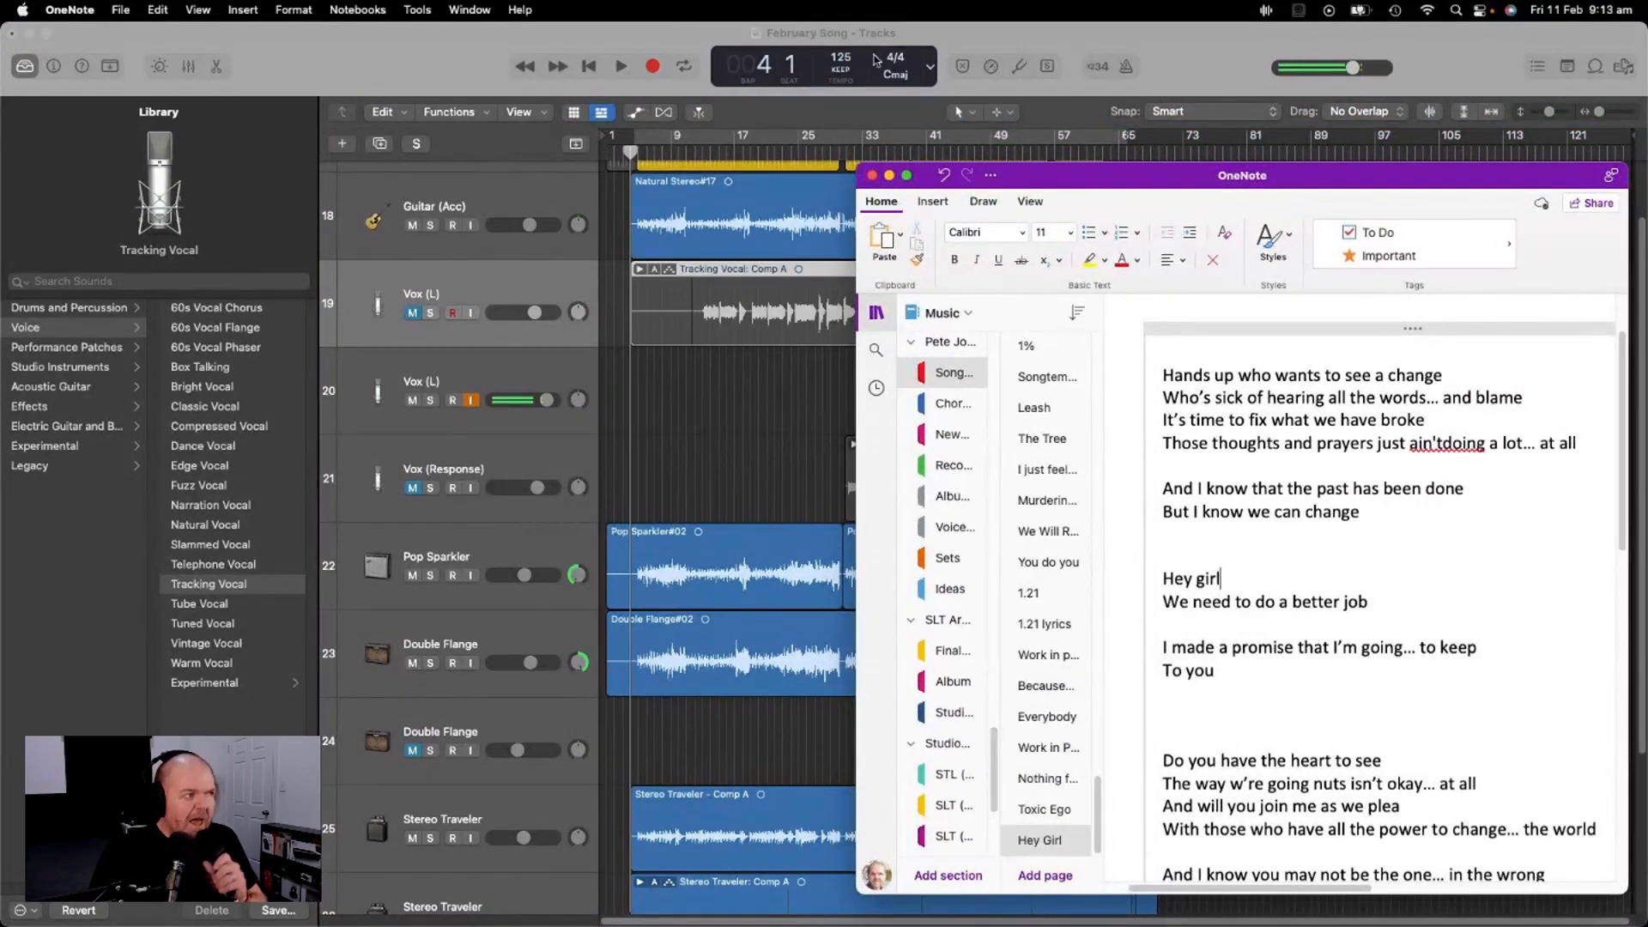
left_click(651, 70)
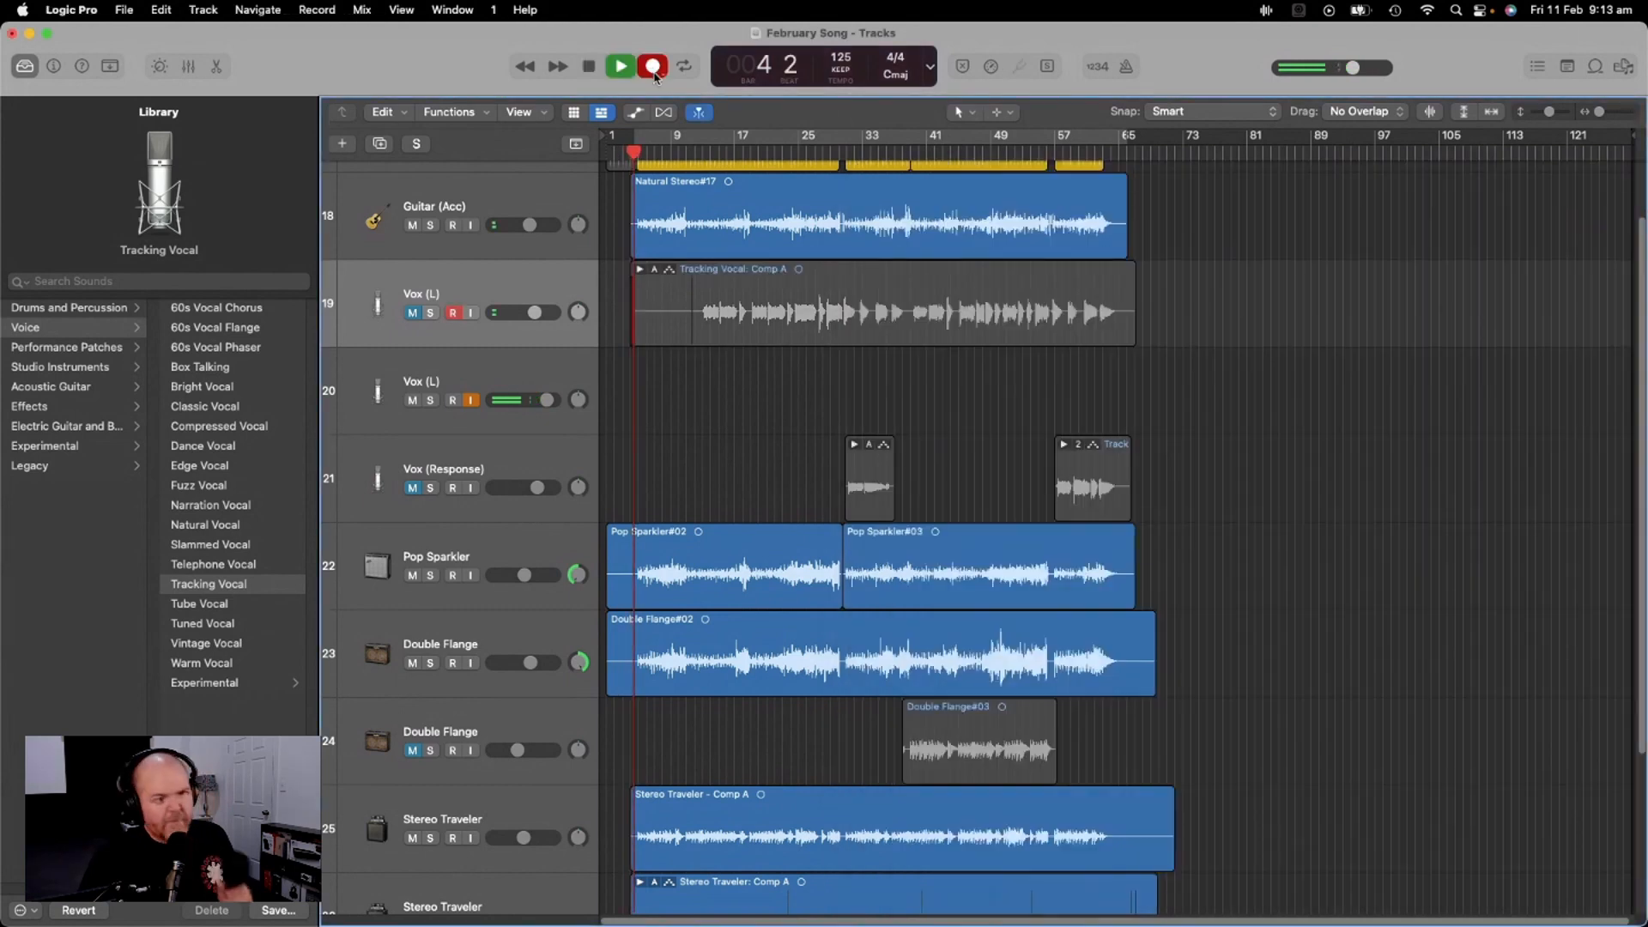
key("super+Tab")
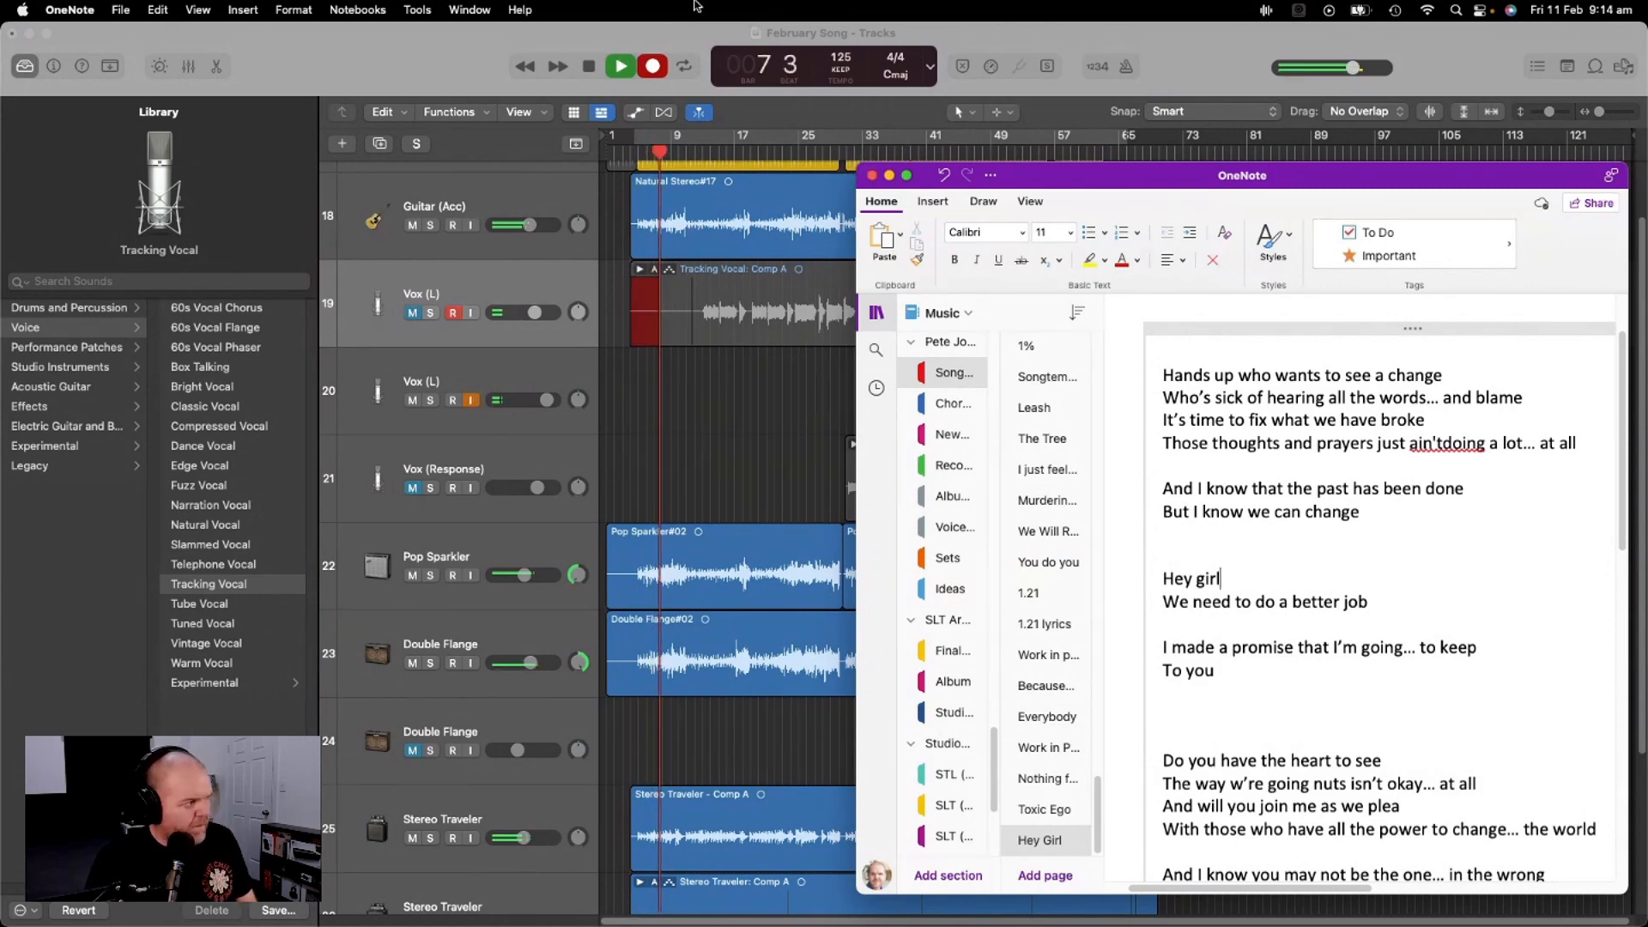
left_click(590, 67)
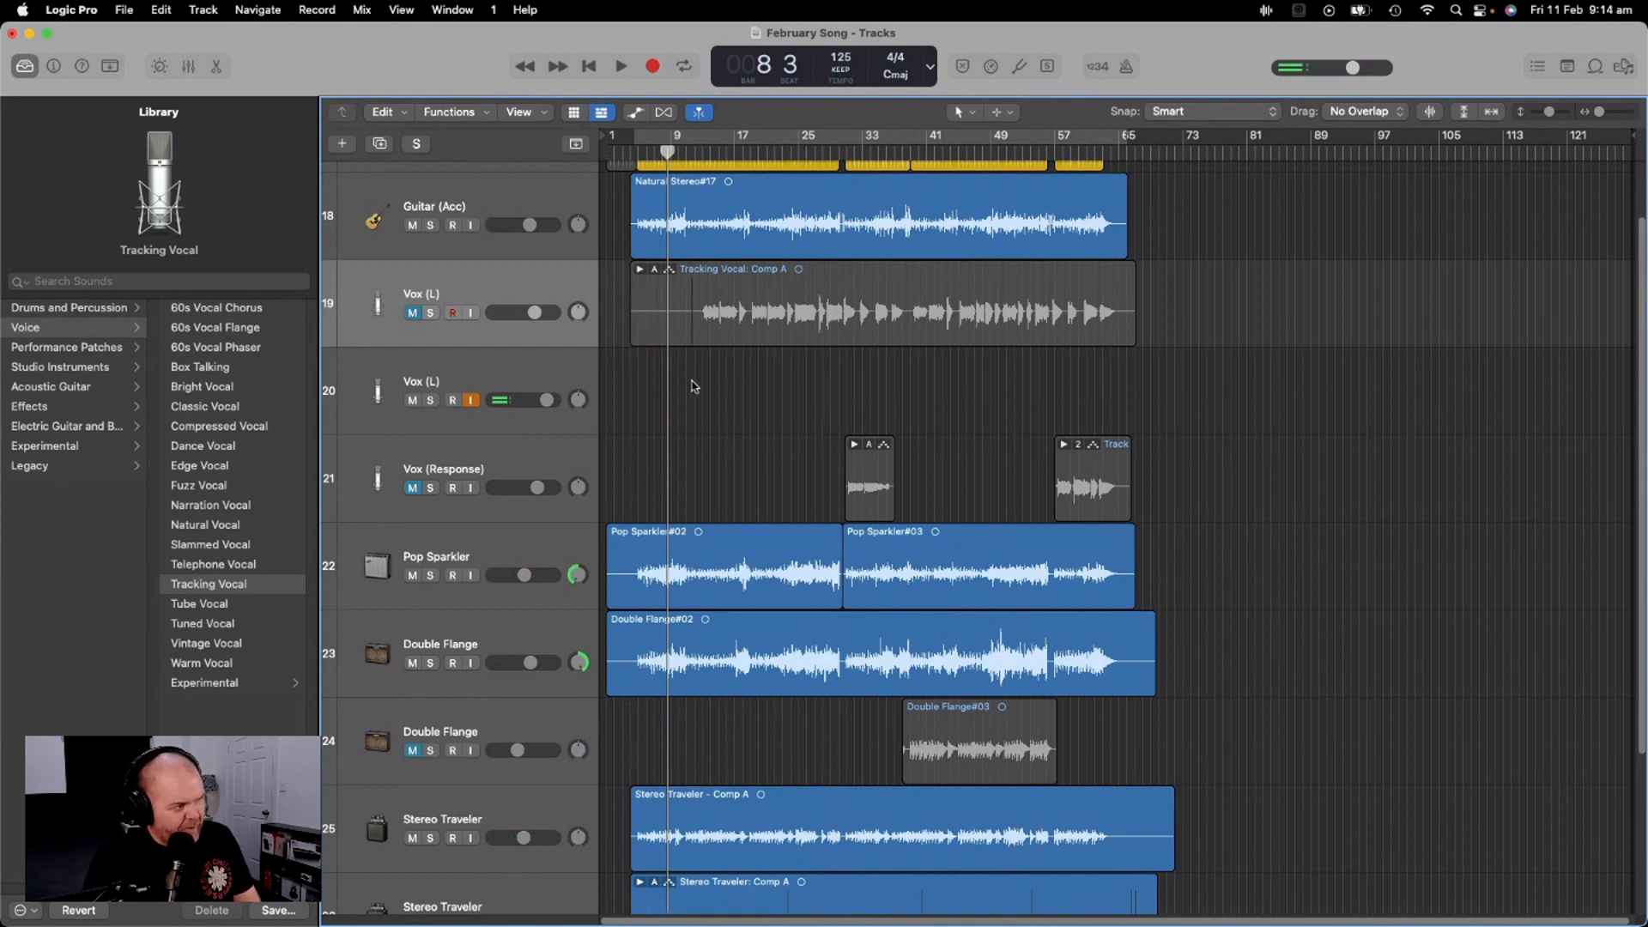
Turn on cycling, return the playhead to bar 4 and select the empty duplicate Vox (L) track for recording
left_click(666, 144)
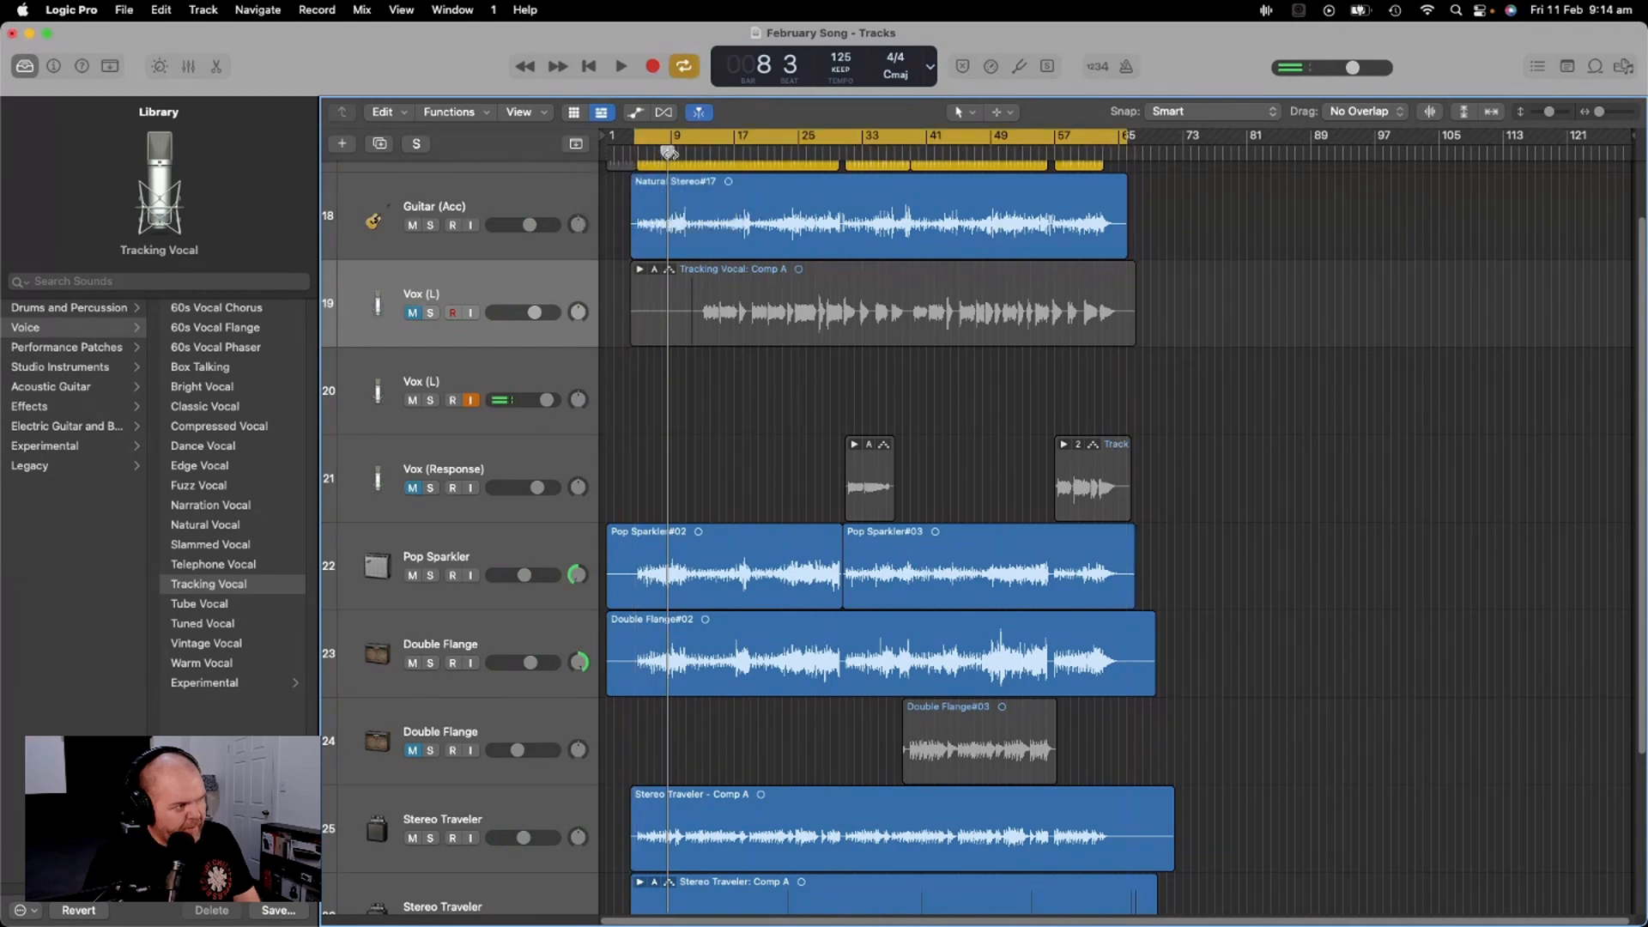
left_click_drag(669, 153, 631, 153)
left_click(564, 378)
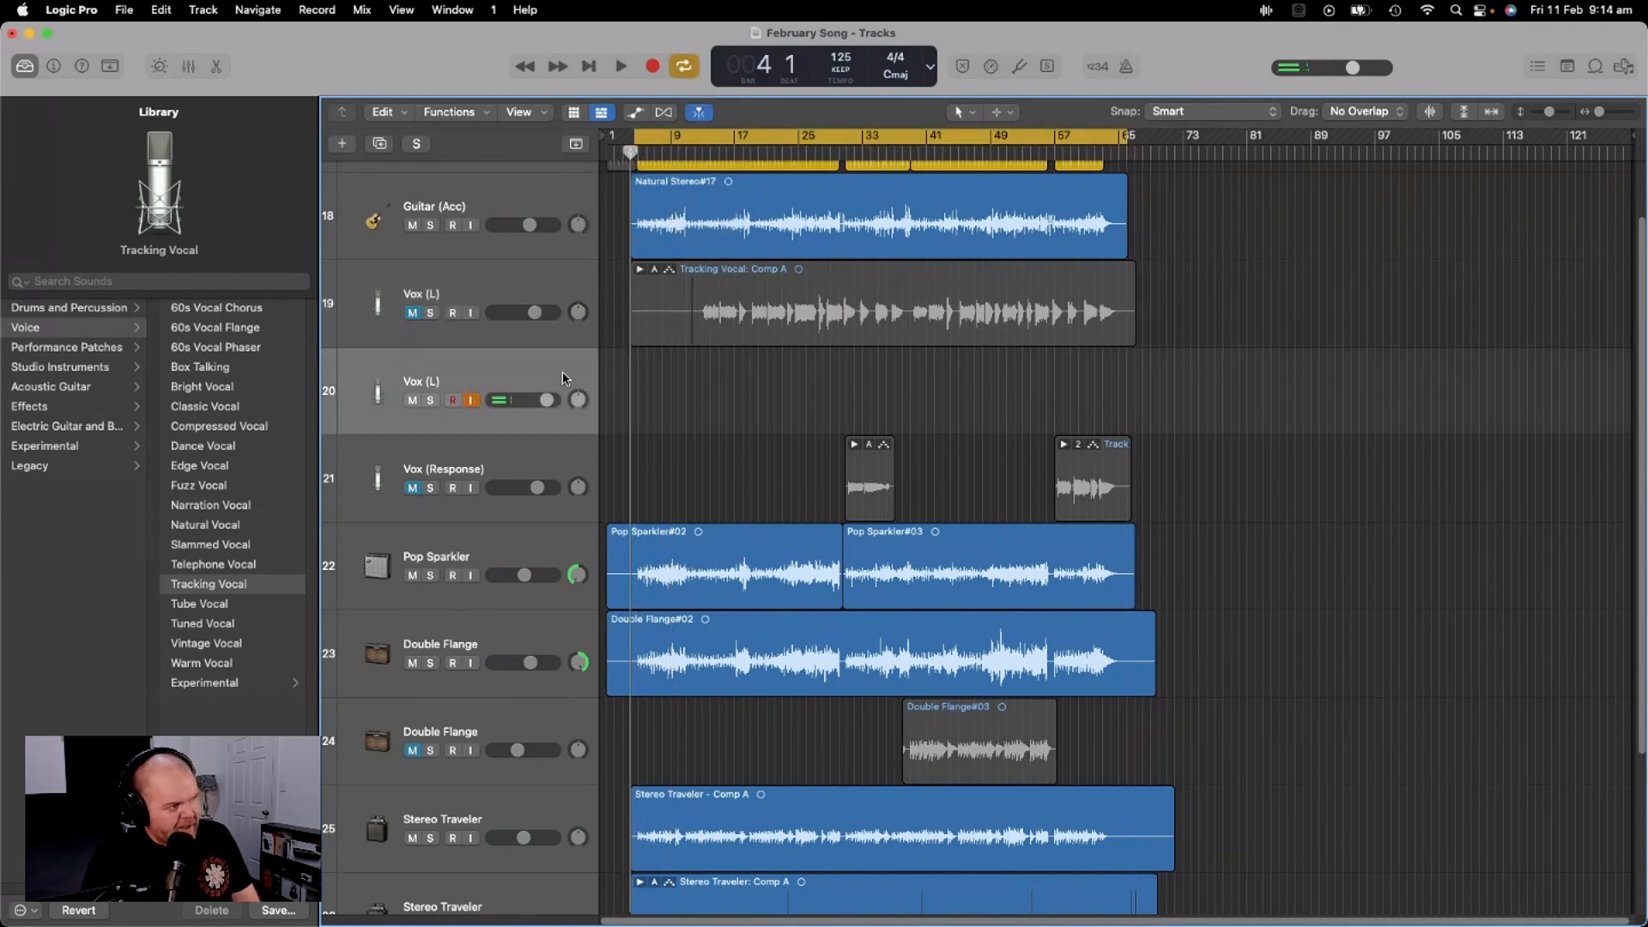
left_click(468, 299)
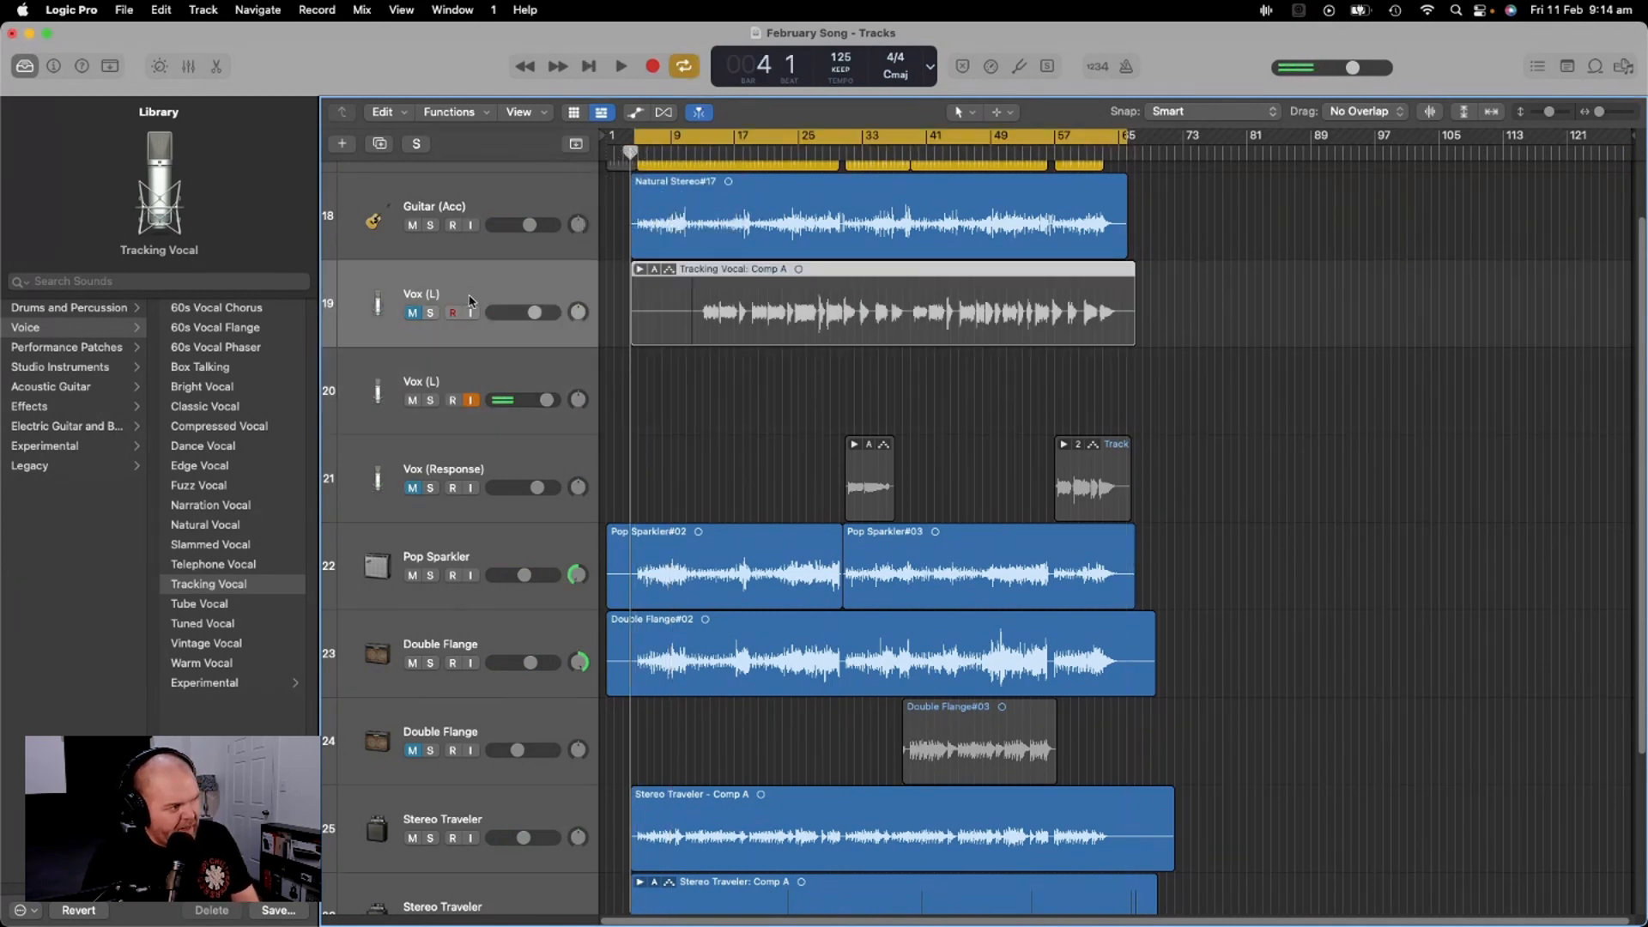
left_click(479, 374)
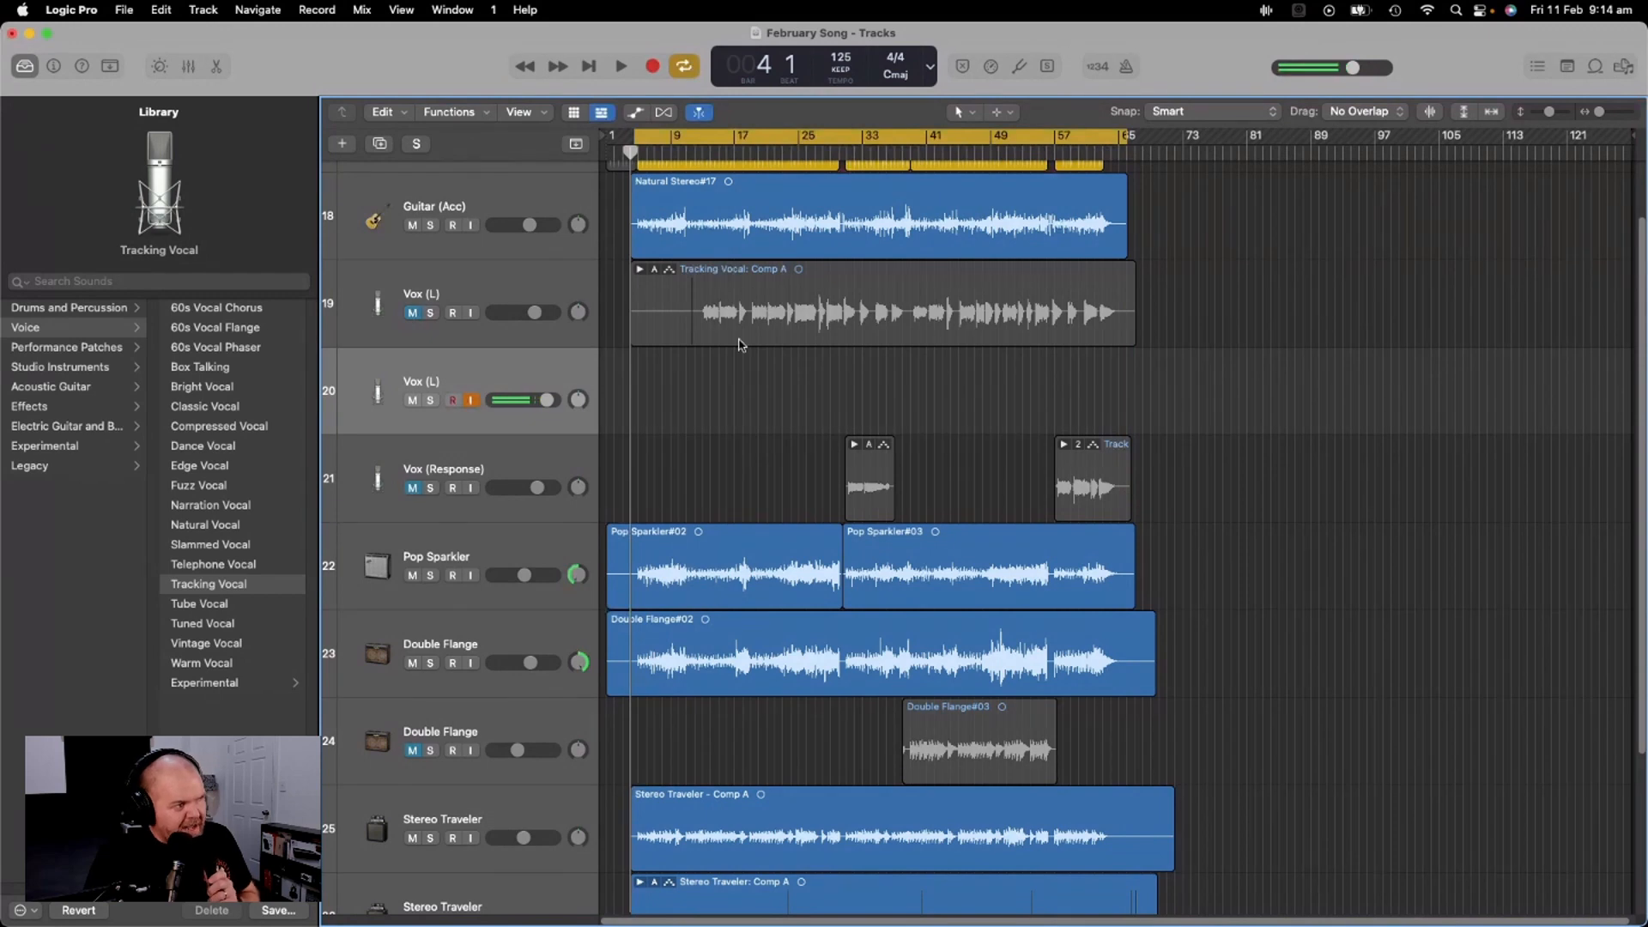
Record a vocal take from bar 4 to bar 33 while reading the lyrics, and trim its start to about bar 12
left_click(653, 69)
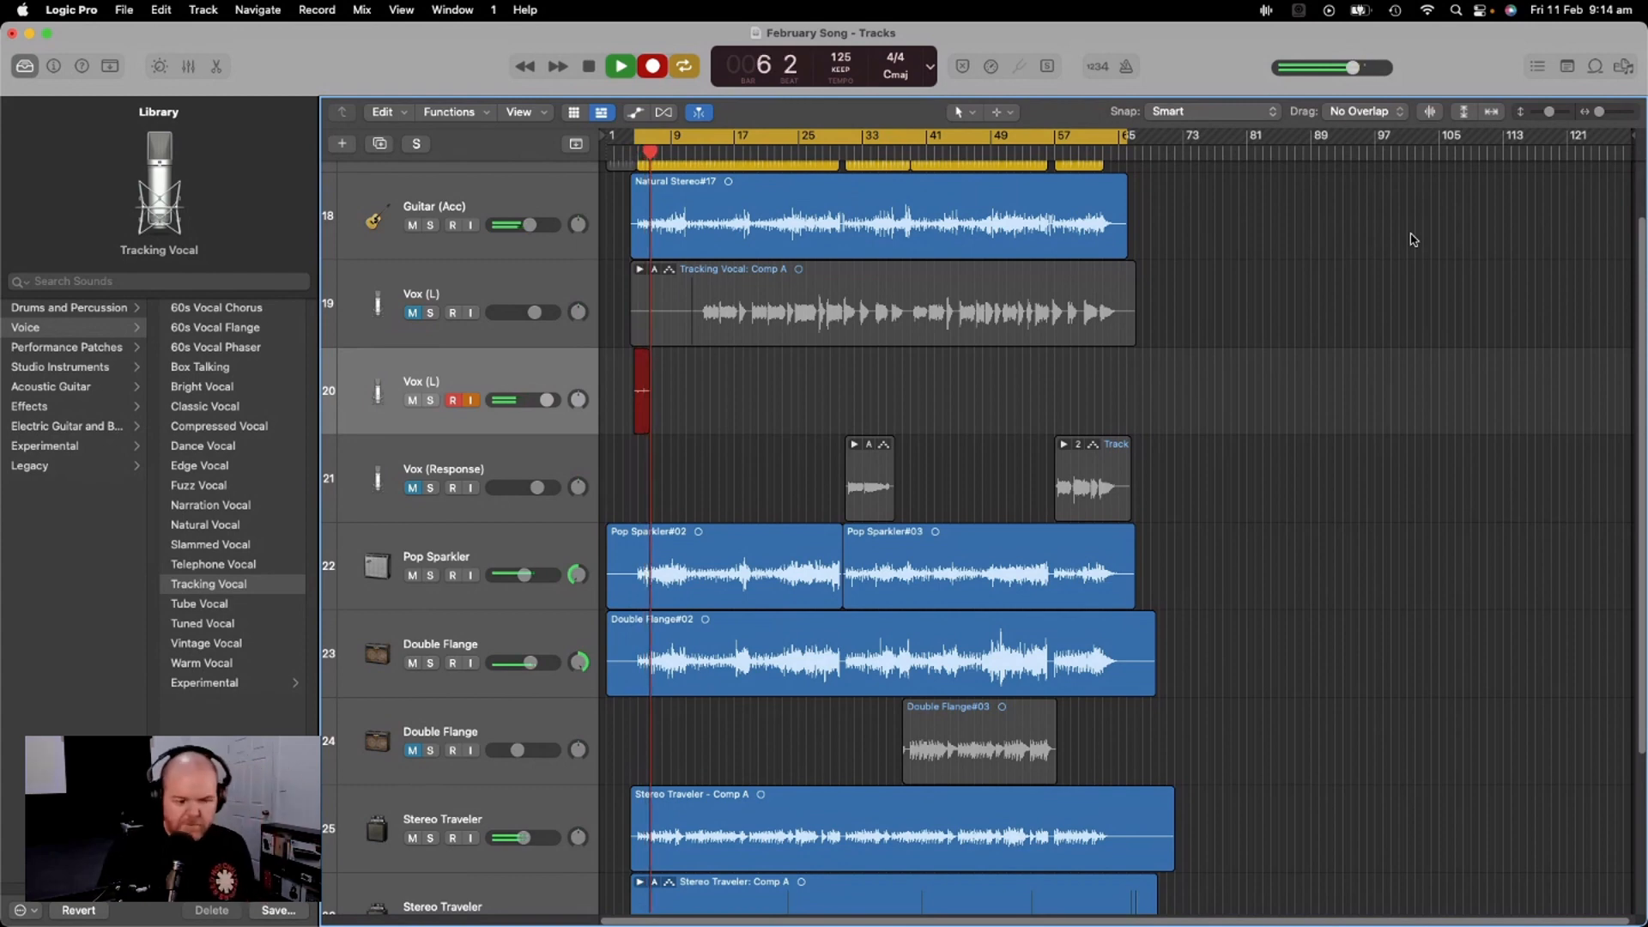
key("super+Tab")
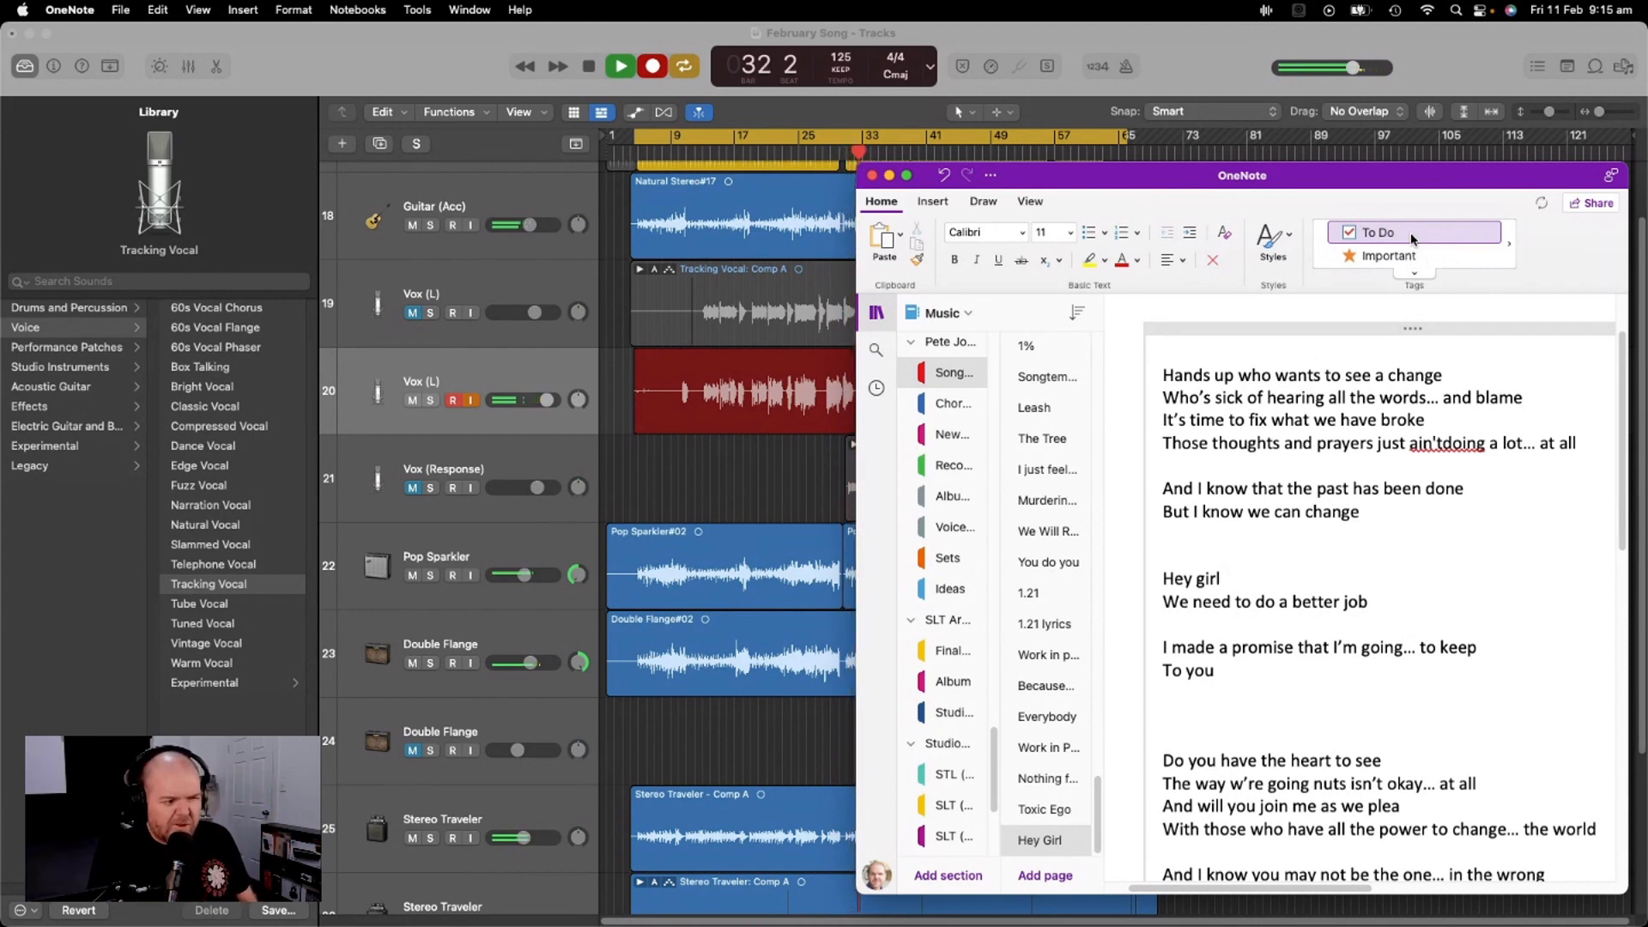
left_click(589, 73)
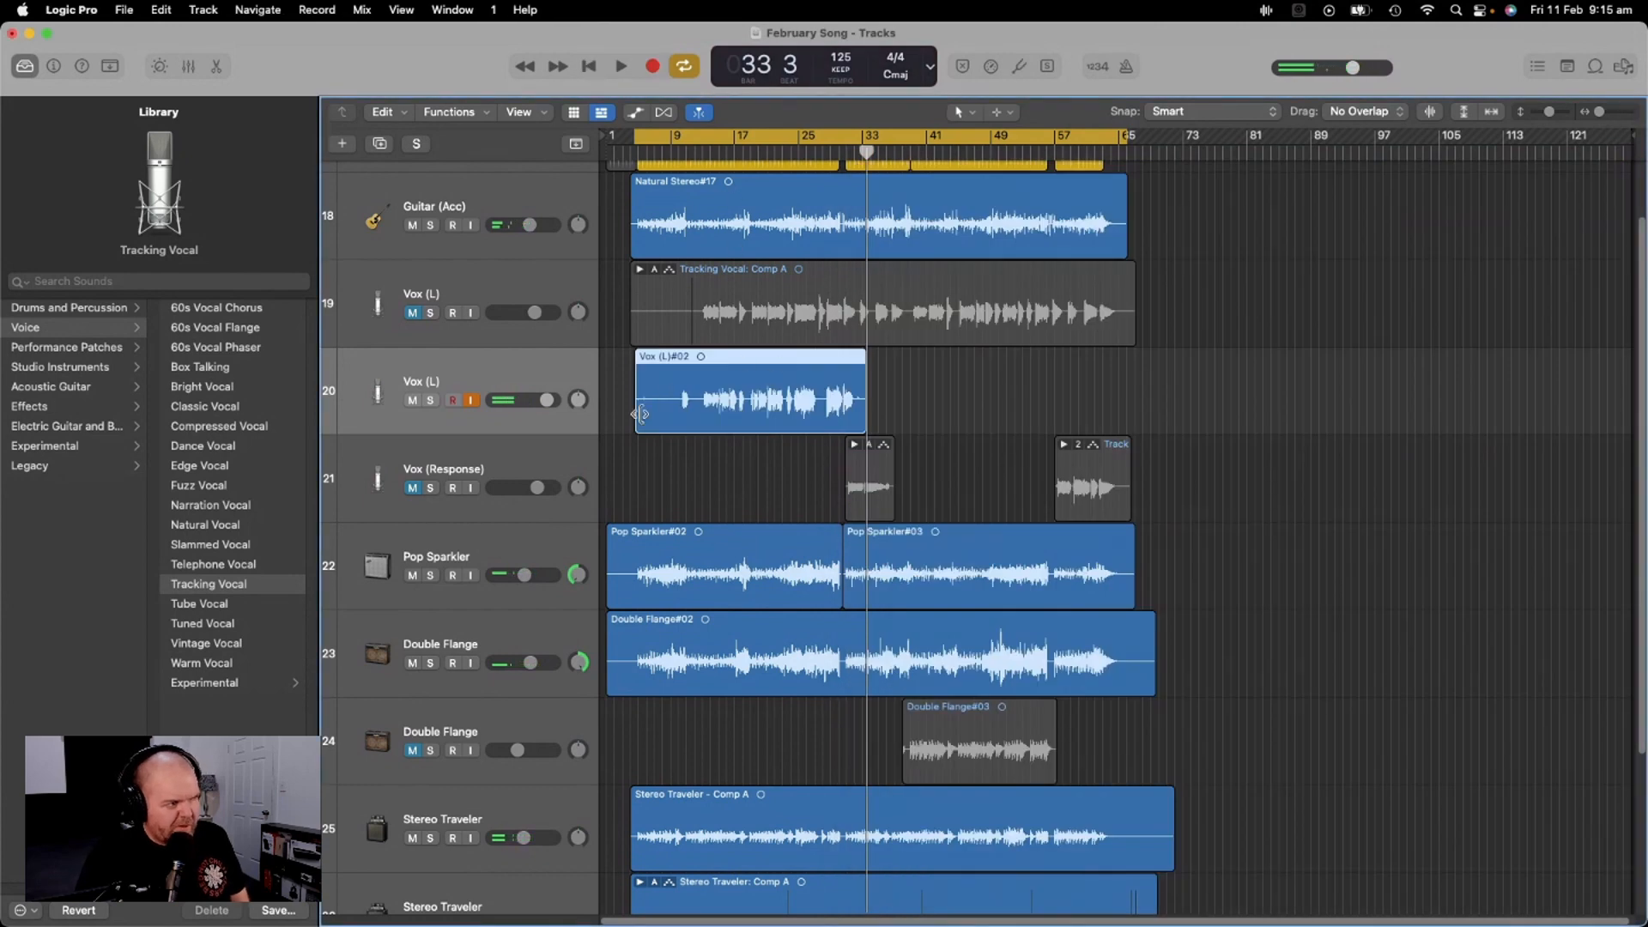
left_click_drag(643, 417, 699, 418)
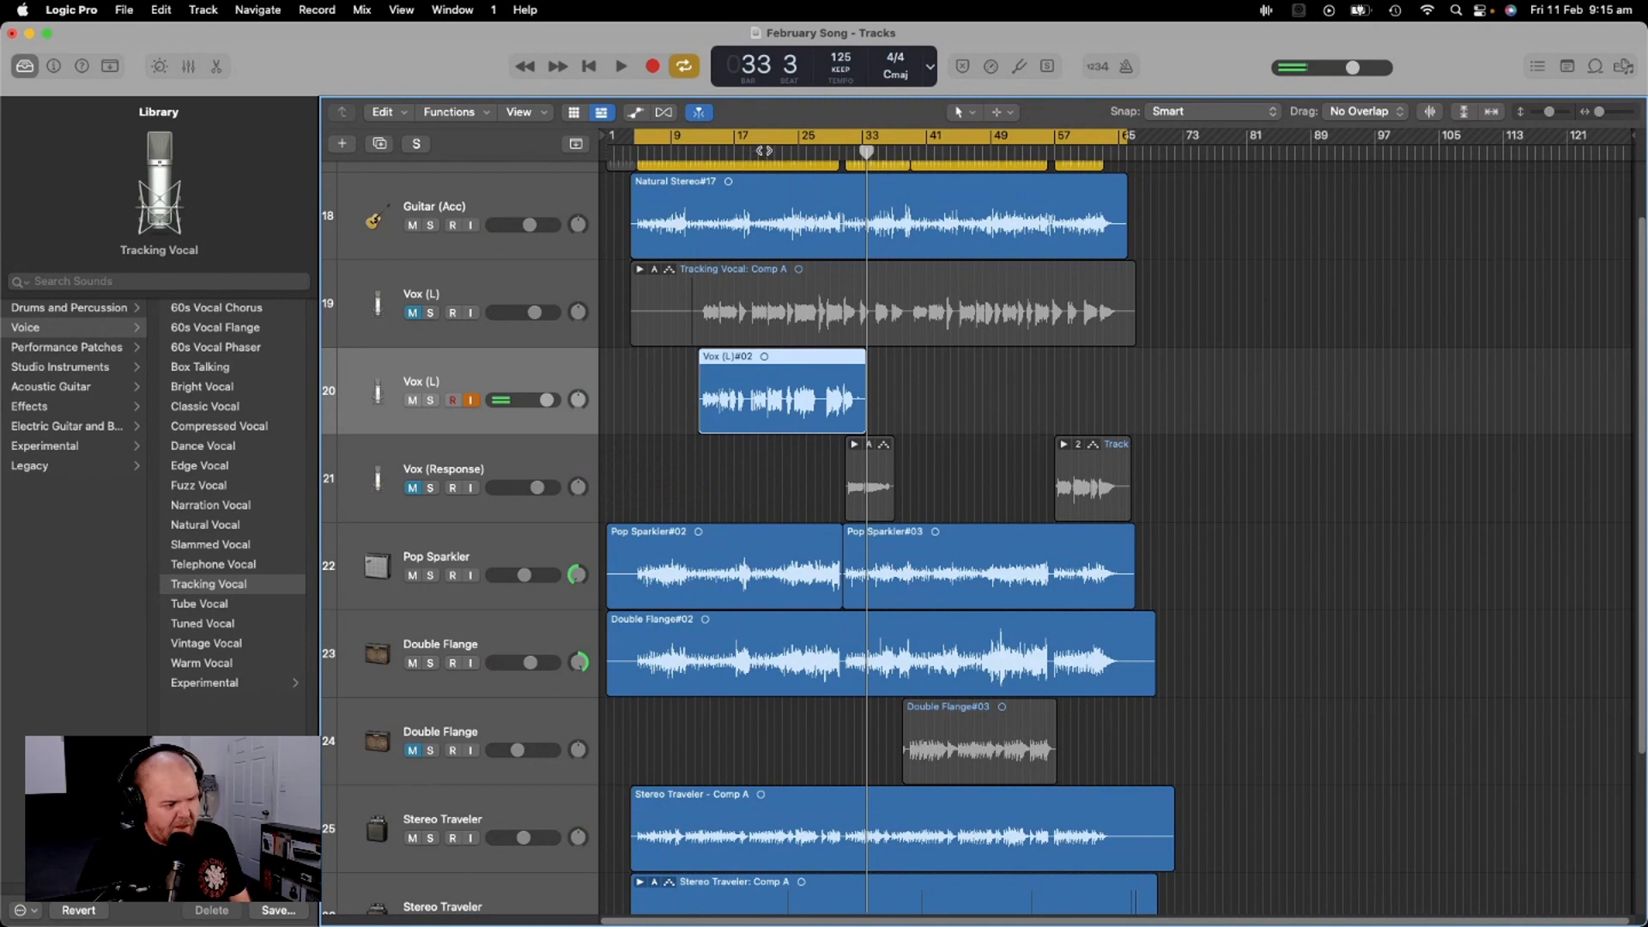
Play back the new vocal take up to bar 28 and check the Hey Girl lyrics in OneNote
double_click(763, 151)
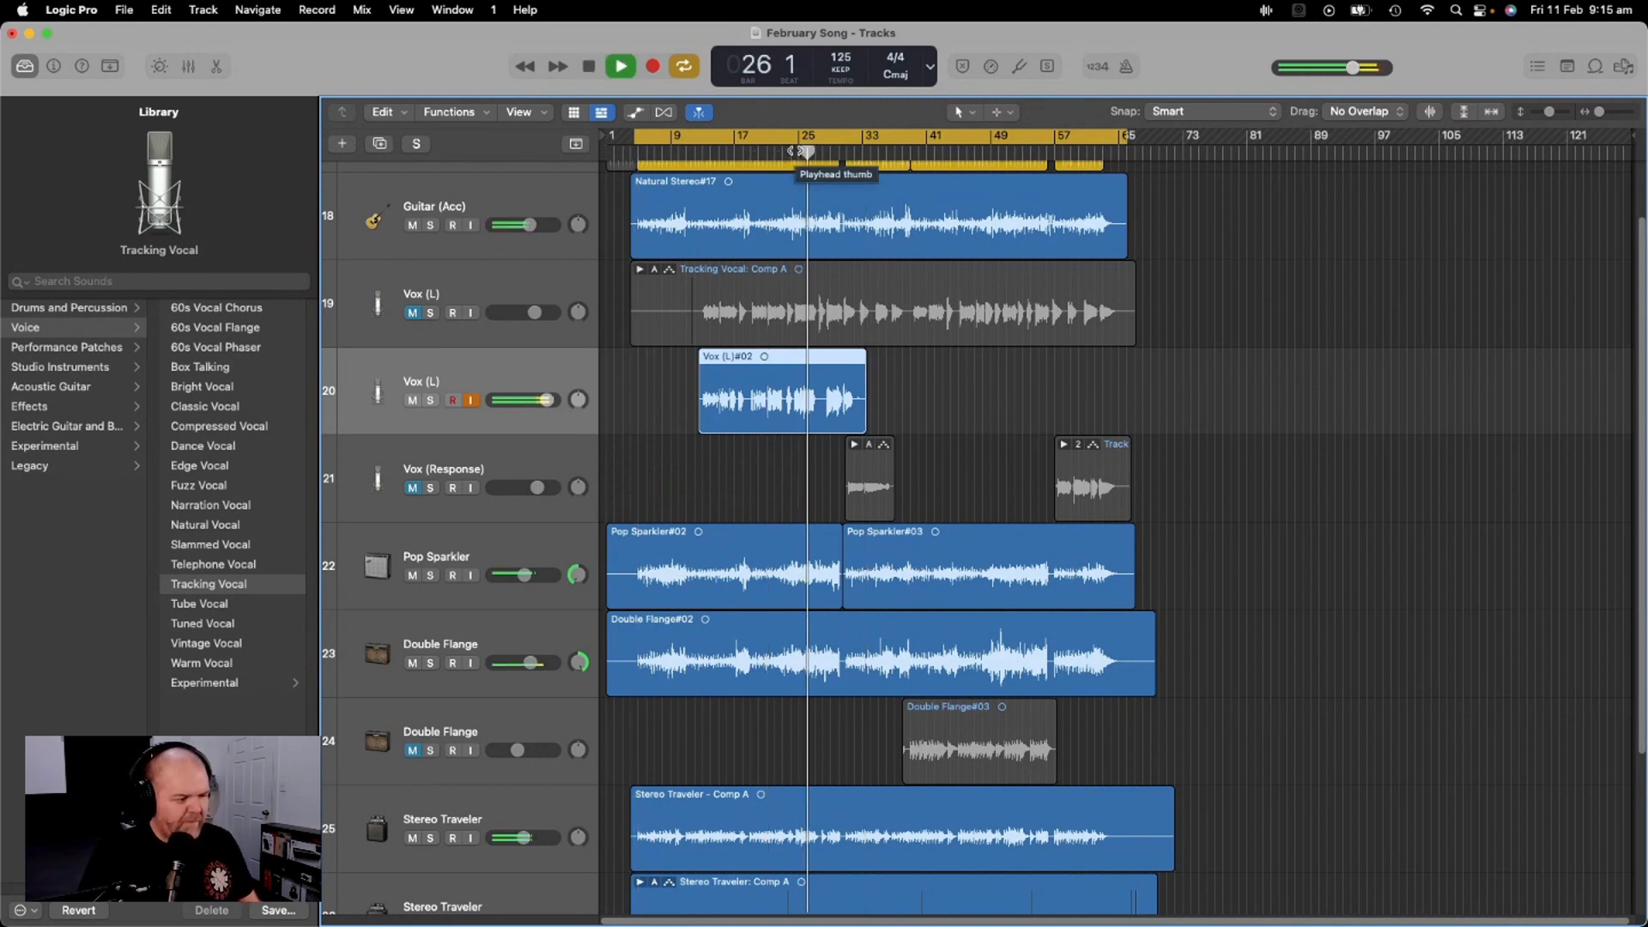
key("super+Tab")
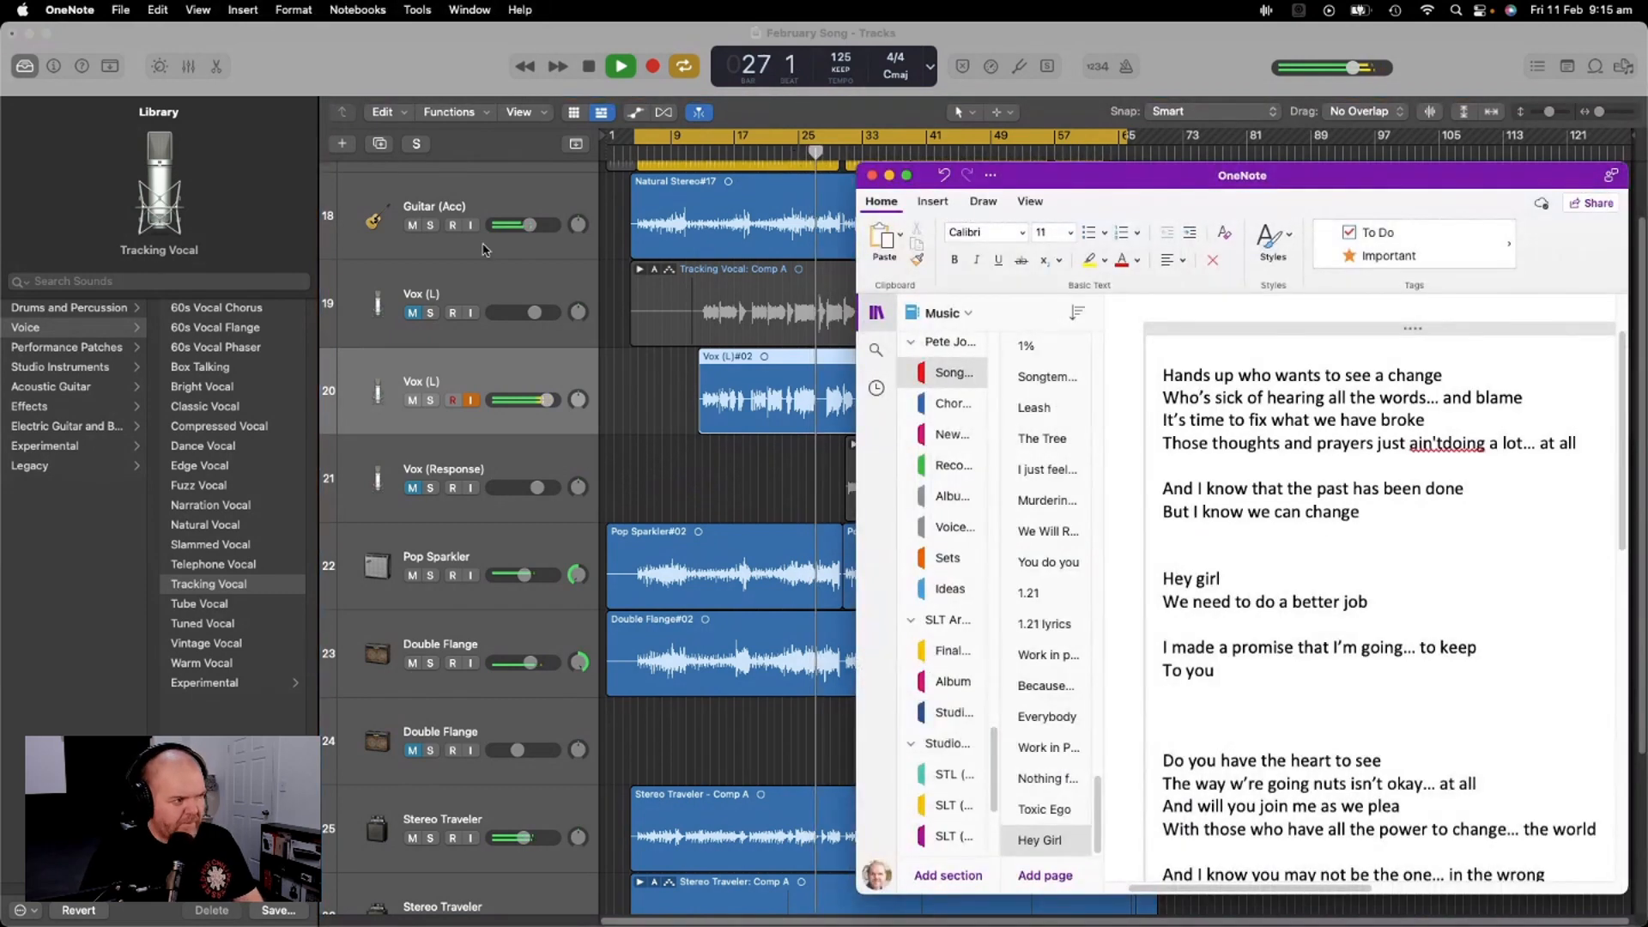
left_click(594, 65)
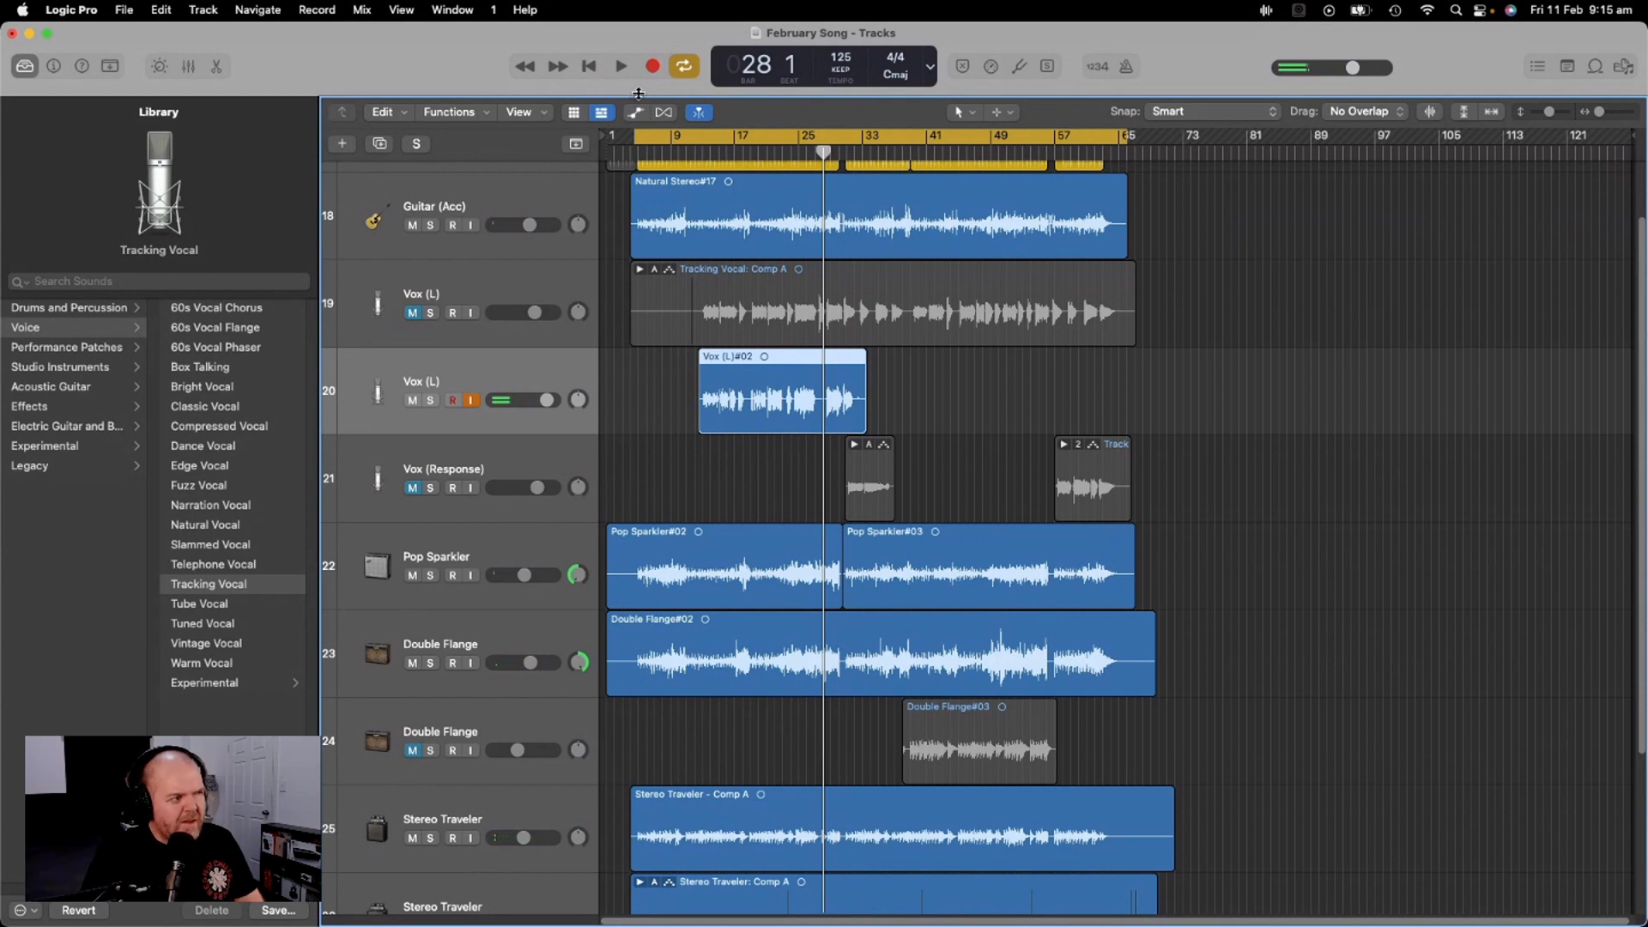
key("super+Tab")
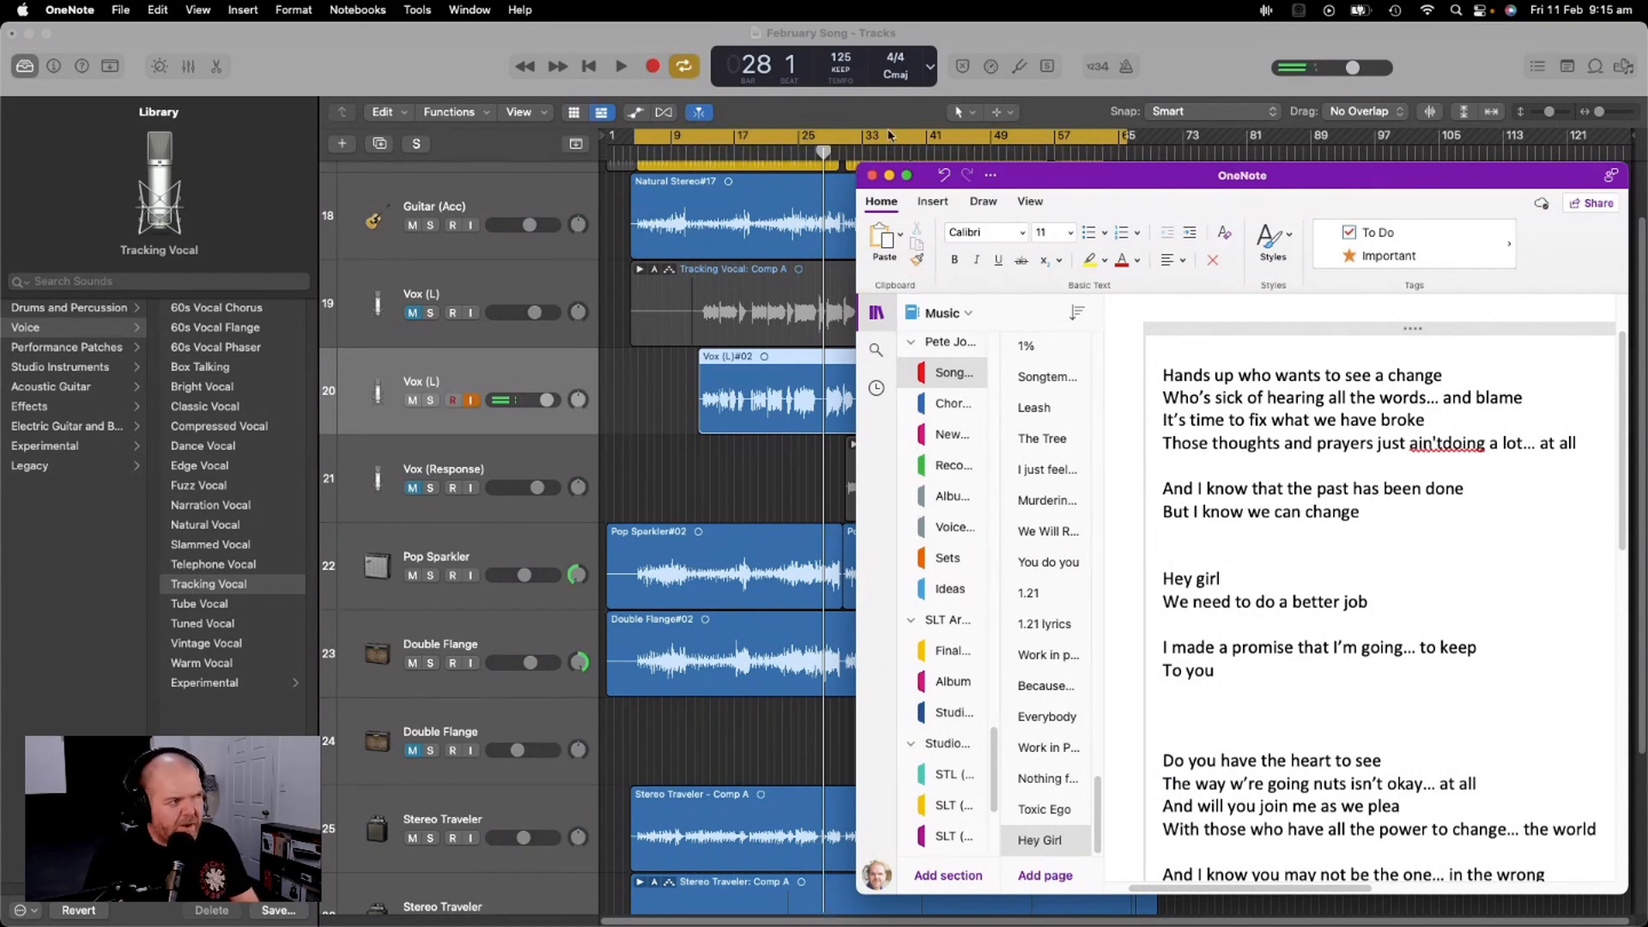
left_click(960, 49)
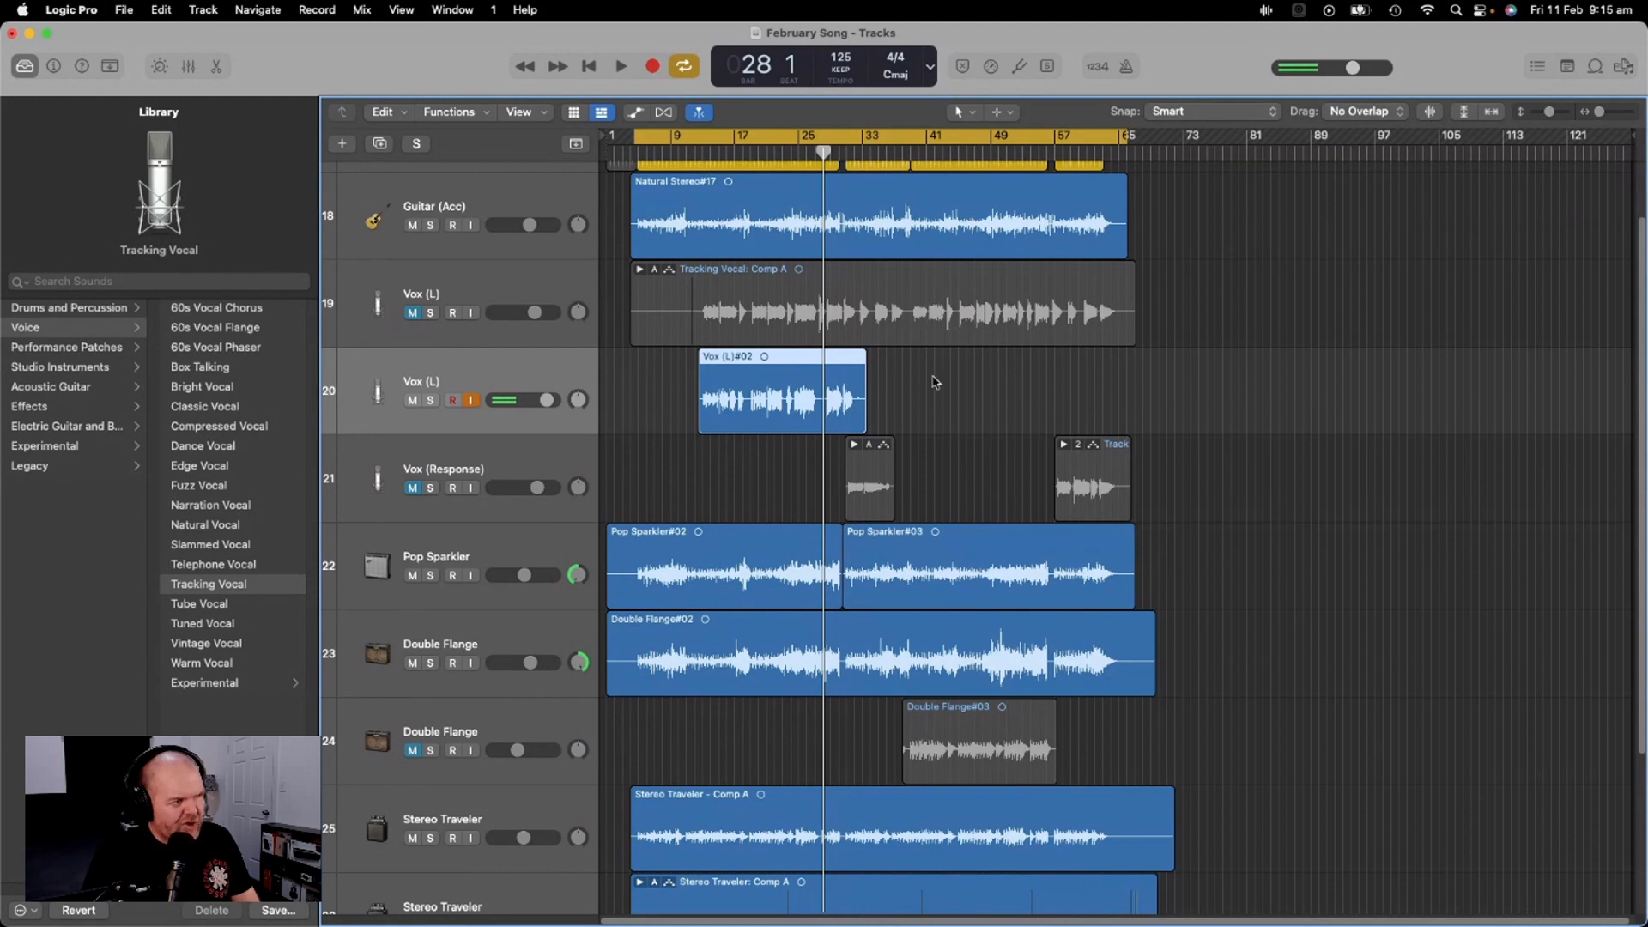
Delete the recorded vocal region from the duplicate Vox (L) track
left_click(865, 413)
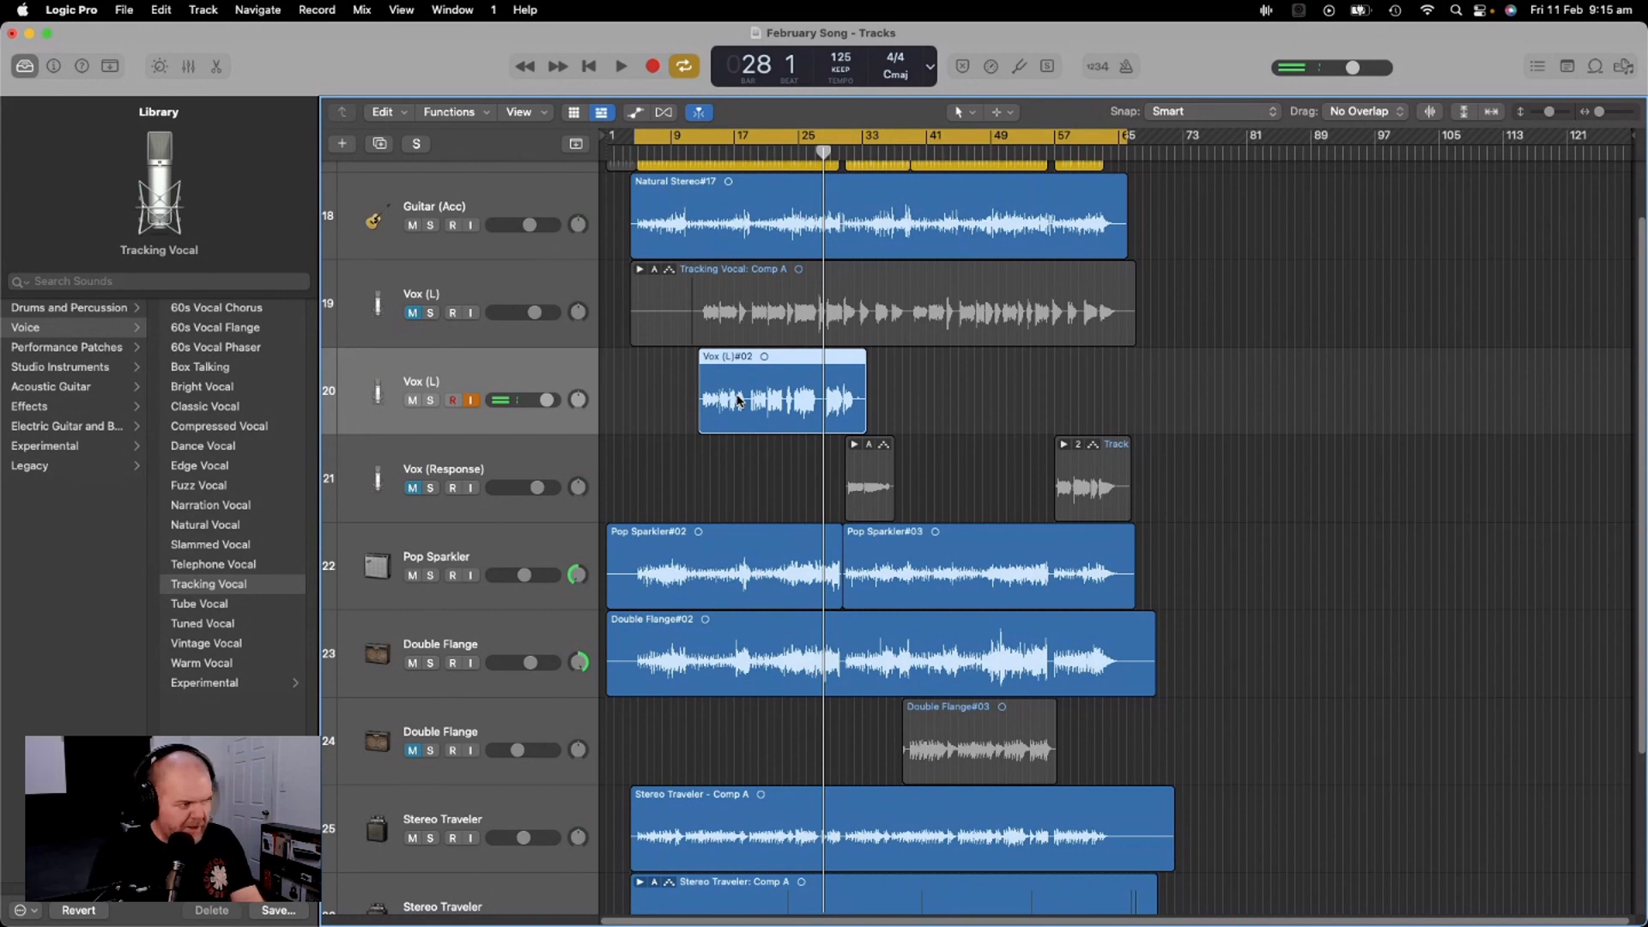
key("Delete")
left_click(962, 362)
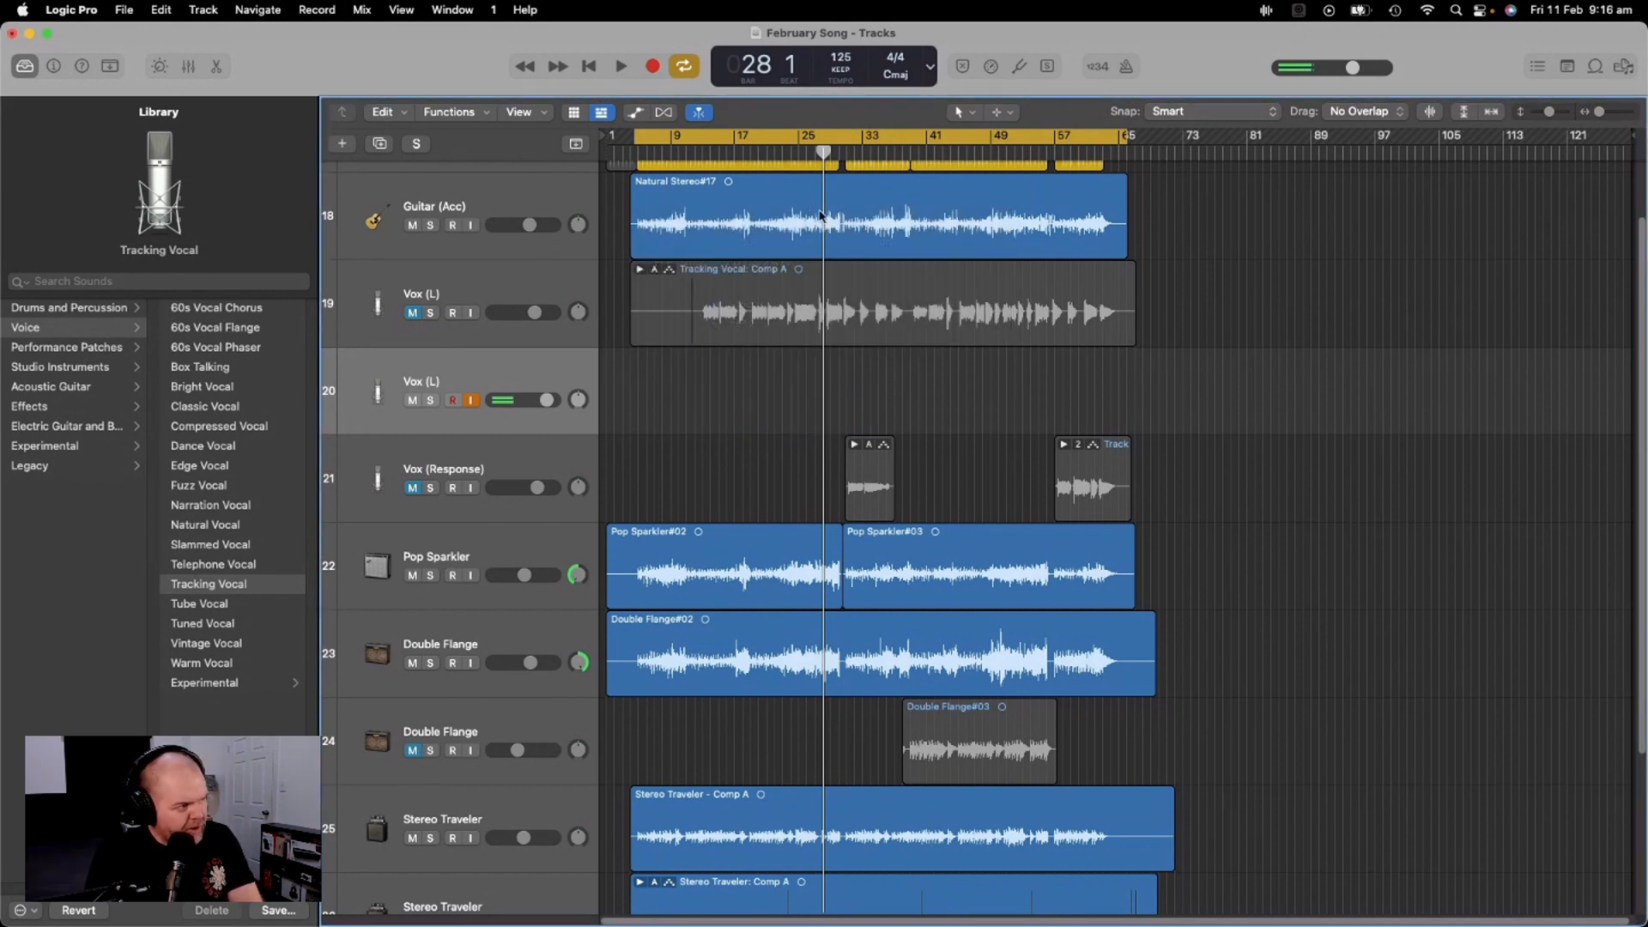
Record a vocal take from about bar 4 to bar 43 with the lyrics open, and trim its end to about bar 38
left_click_drag(823, 146, 639, 150)
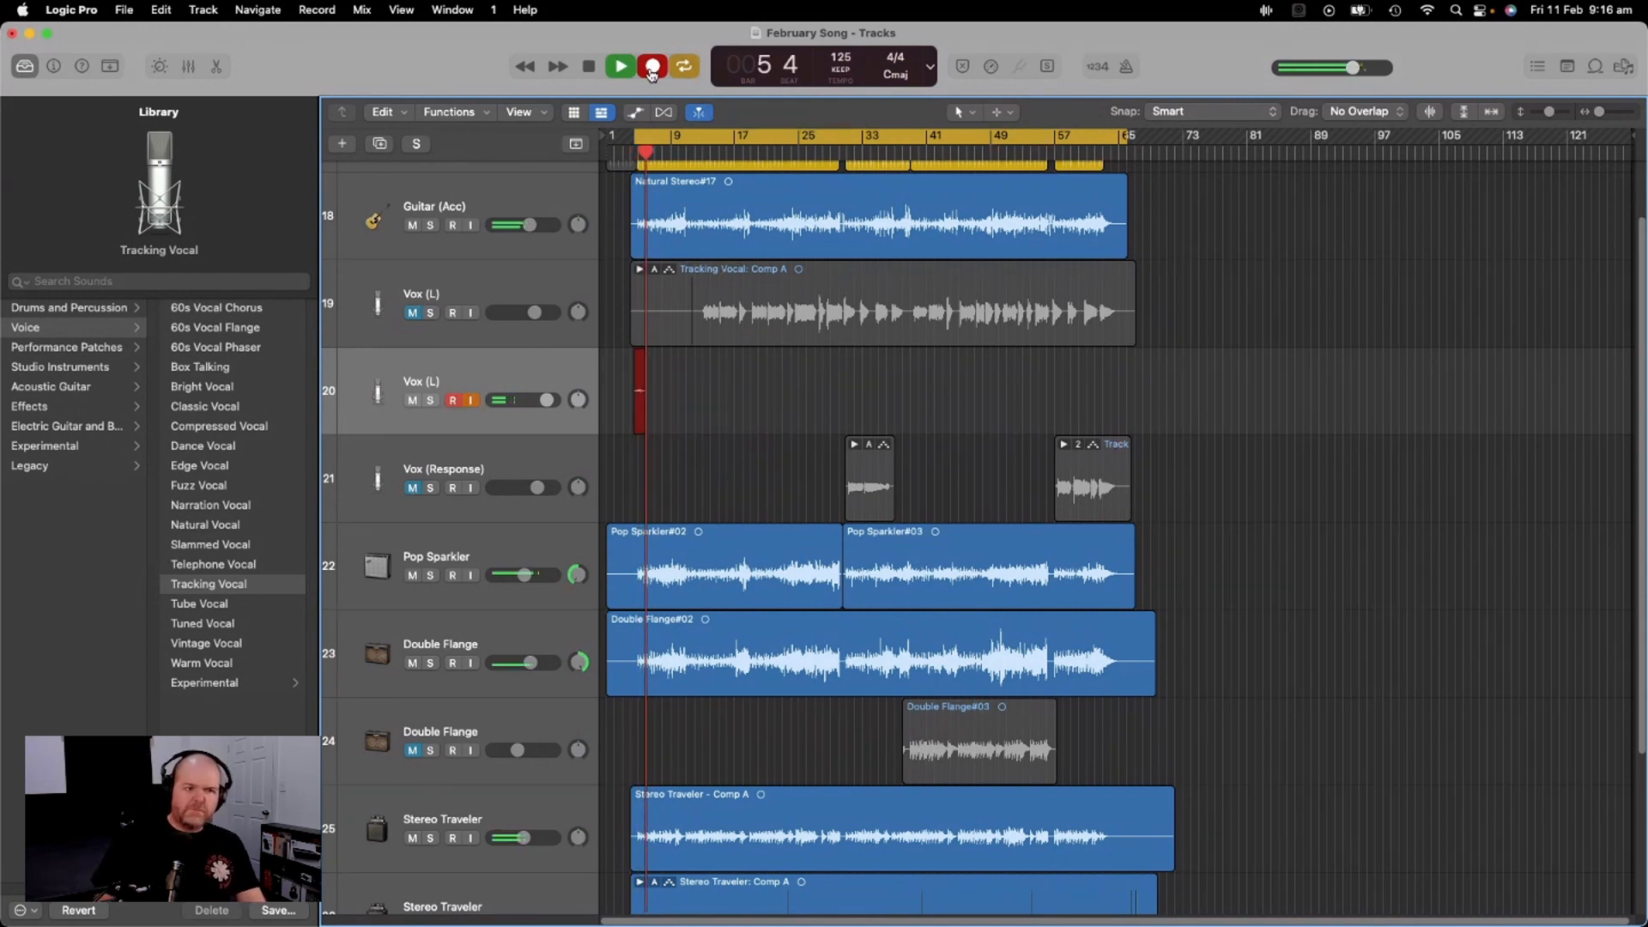
key("super+Tab")
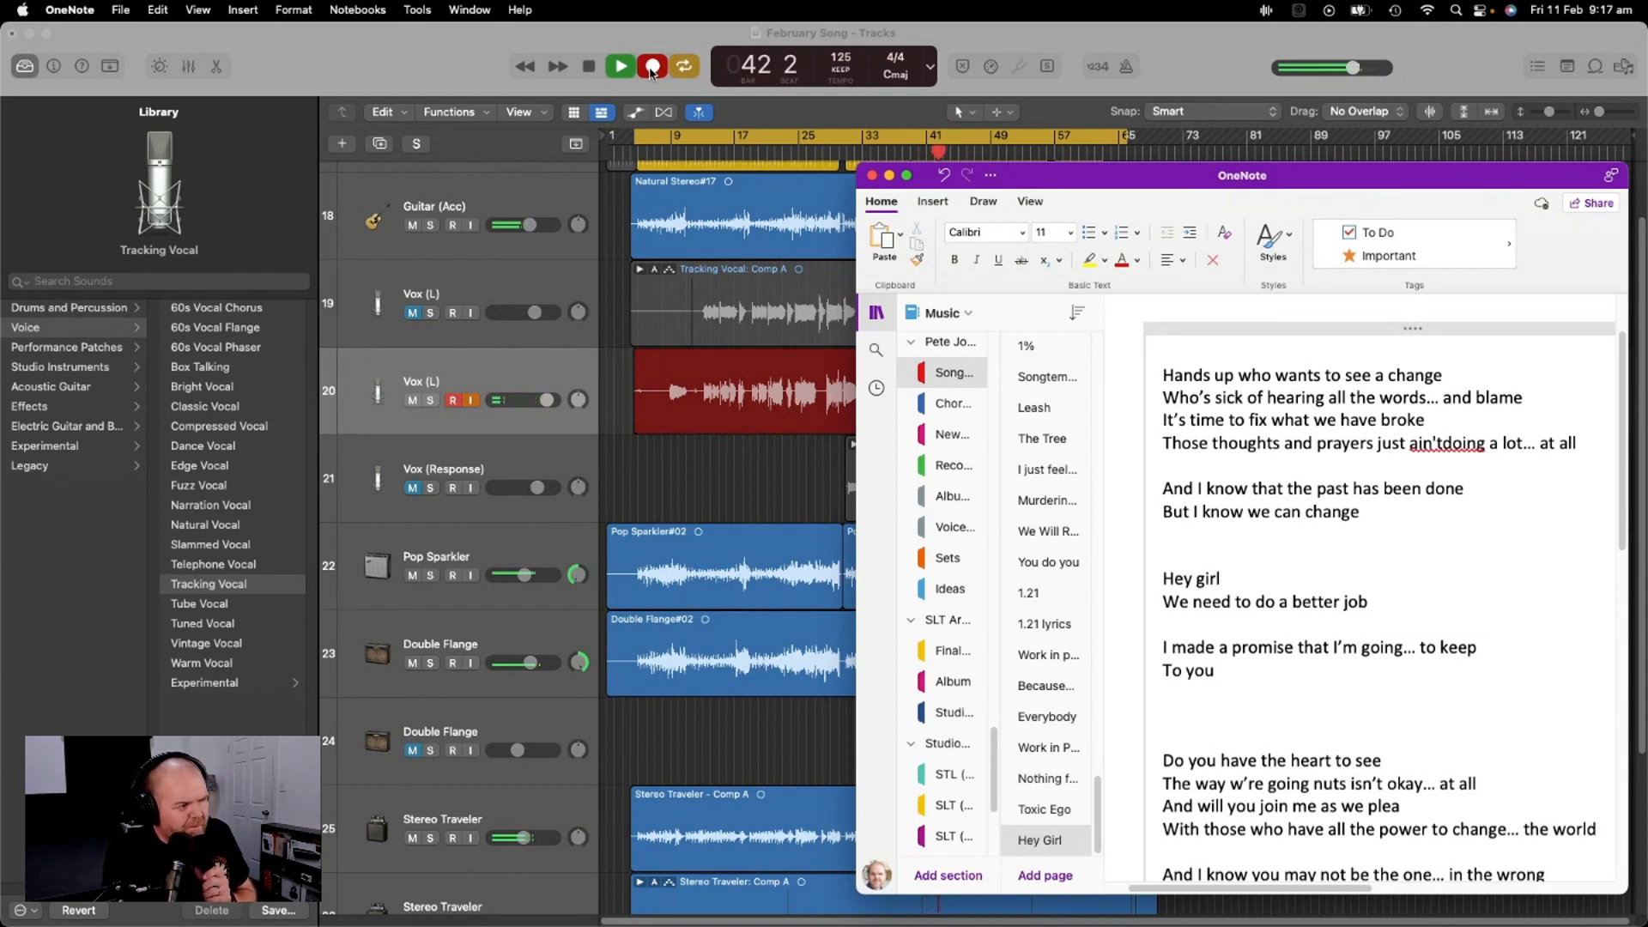
left_click(584, 64)
key("space")
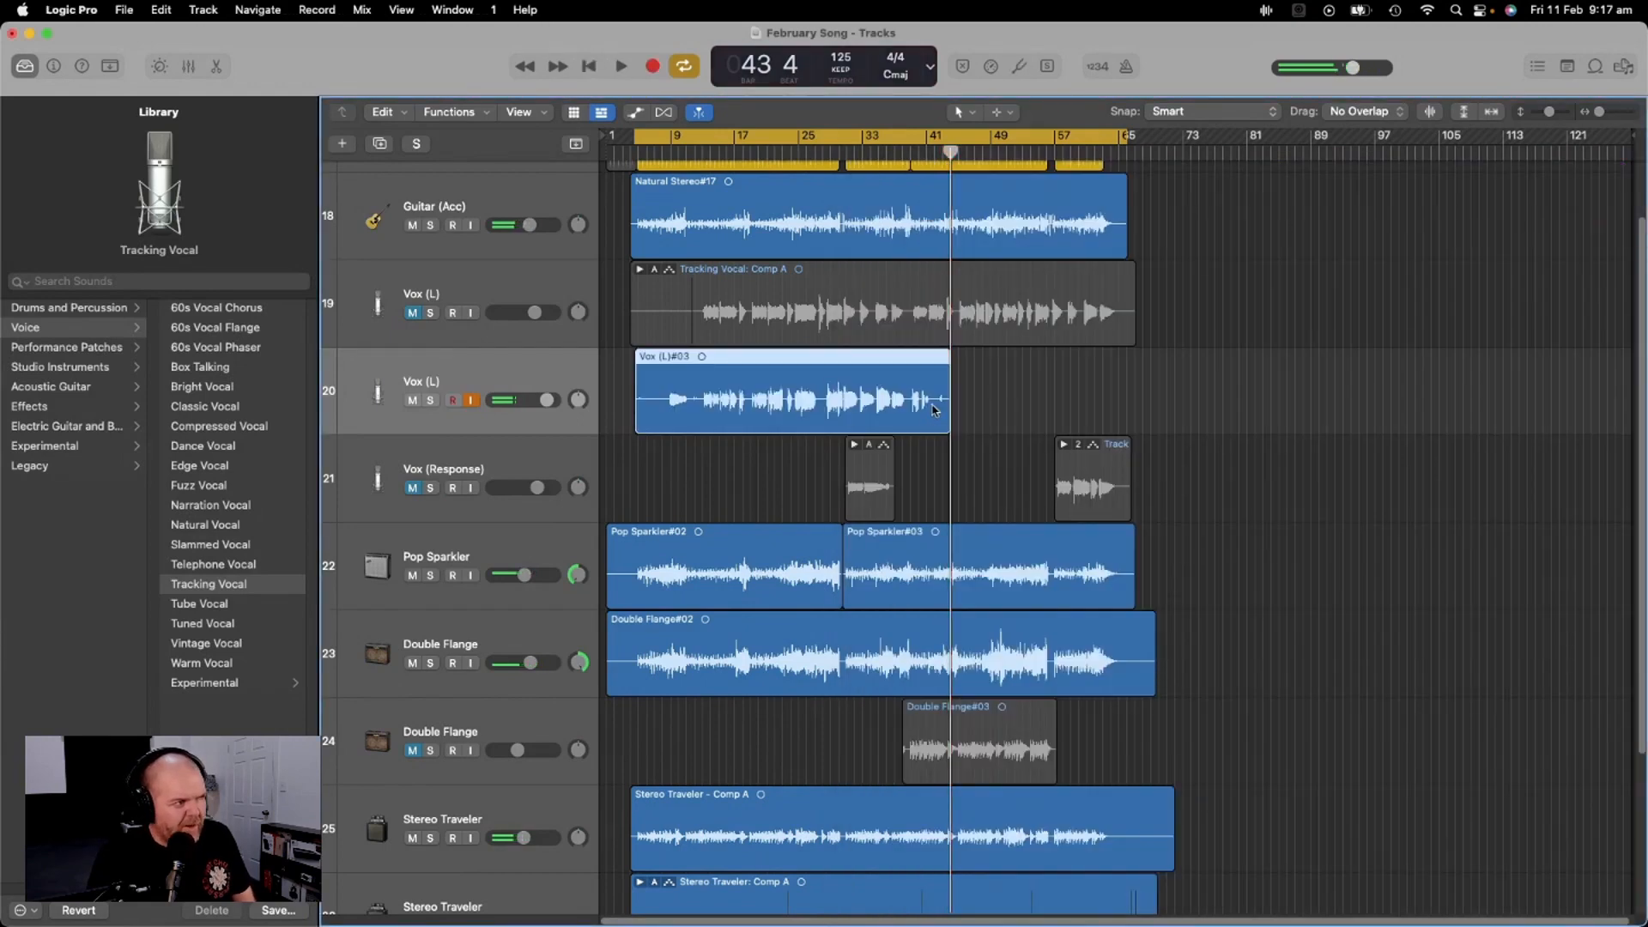
left_click_drag(944, 405, 904, 407)
Play back the end of the trimmed vocal take from about bar 36 to bar 37
left_click_drag(913, 152, 887, 153)
key("space")
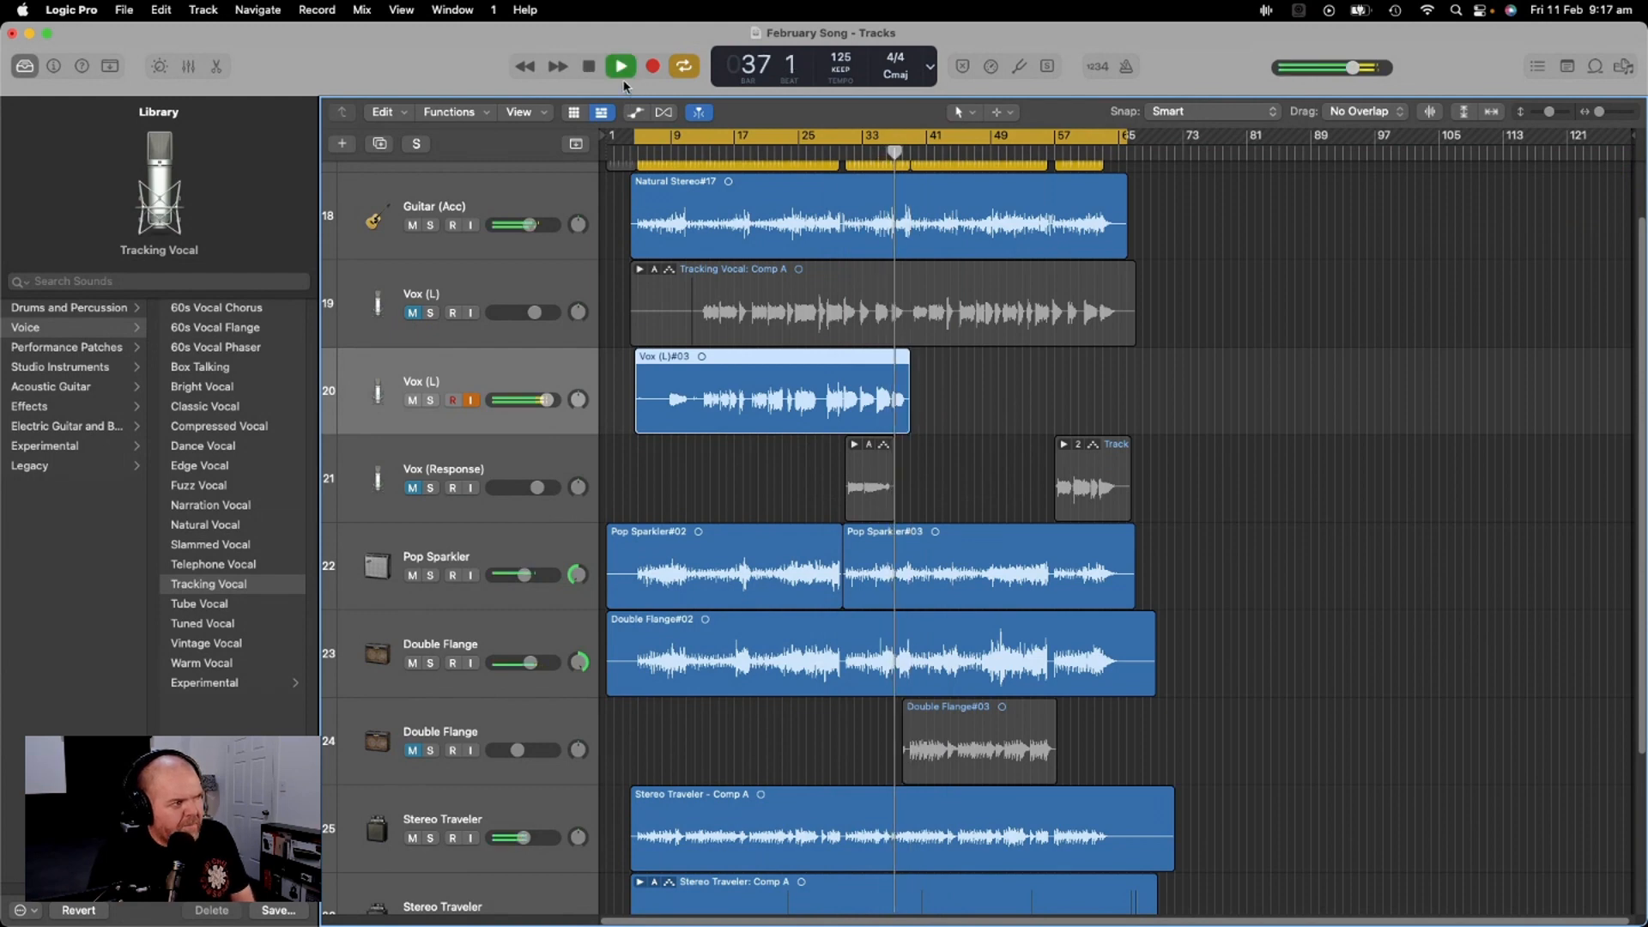
left_click(591, 67)
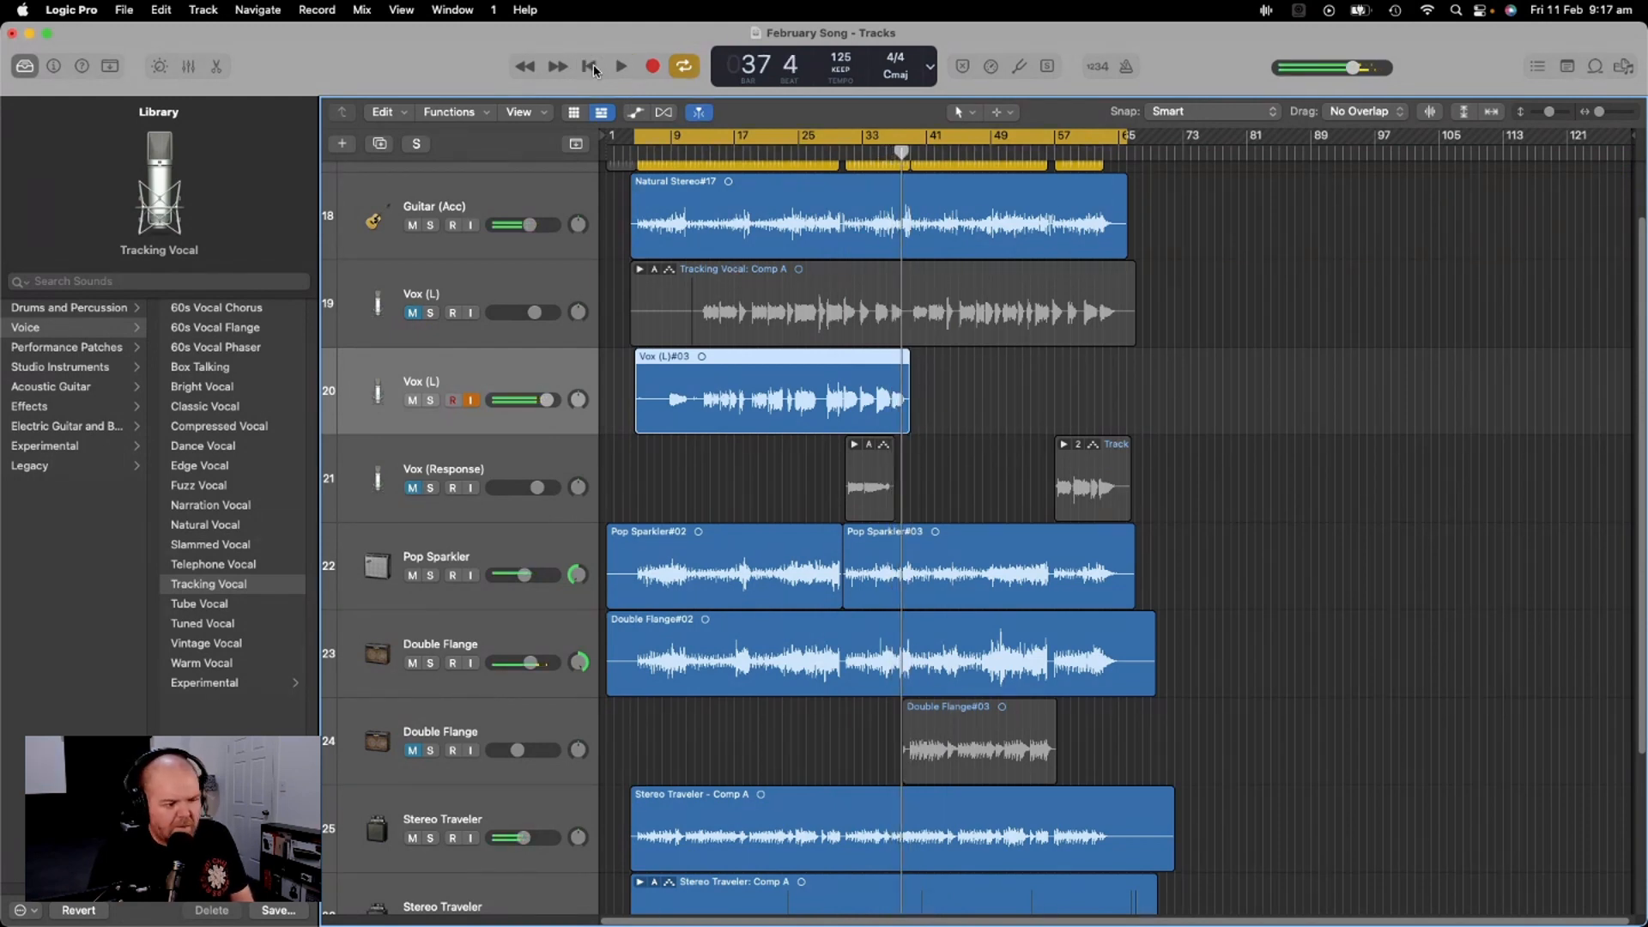
In the OneNote lyrics, replace "nuts" with "just" in the second verse line ending "isn't okay… at all"
key("super+Tab")
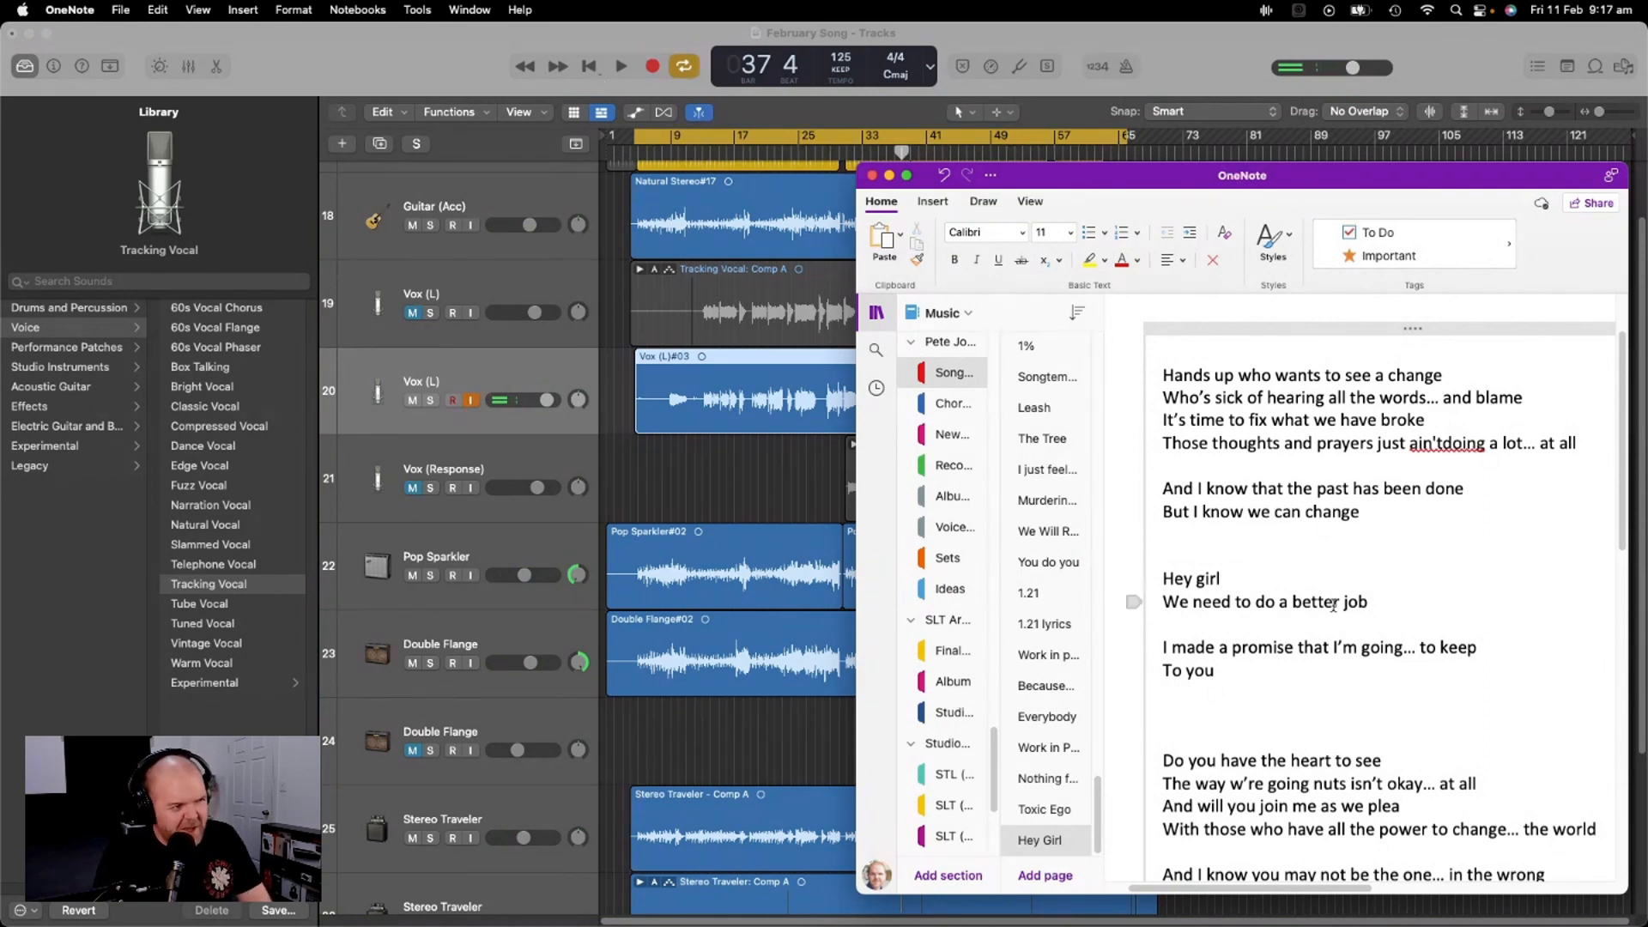
double_click(1334, 785)
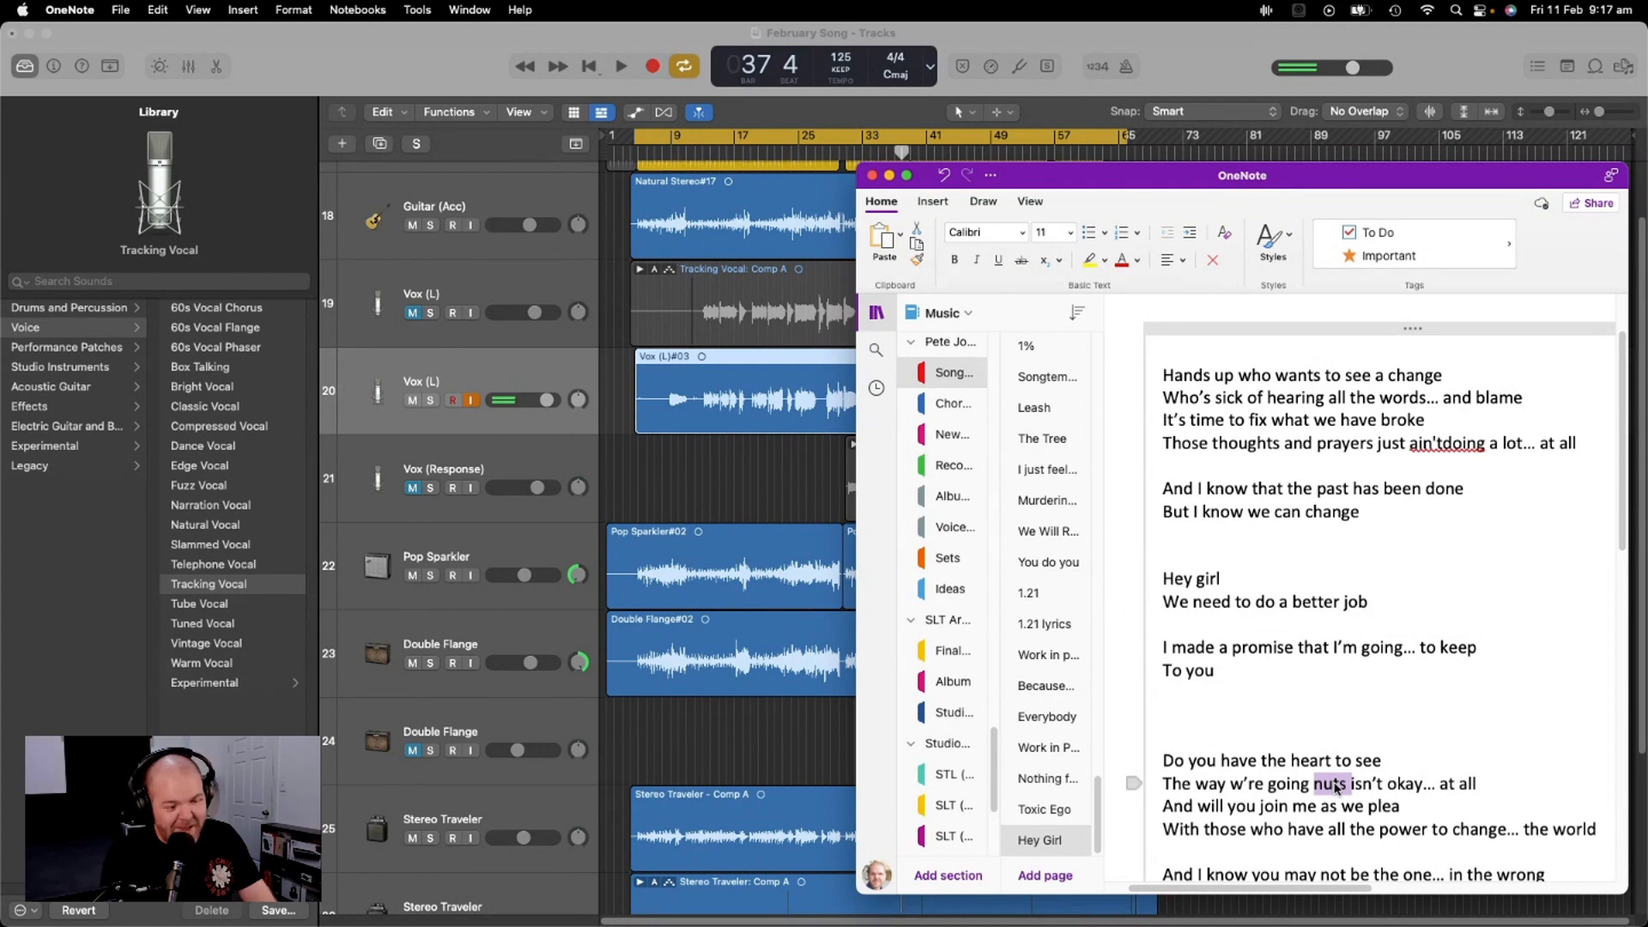
type("just")
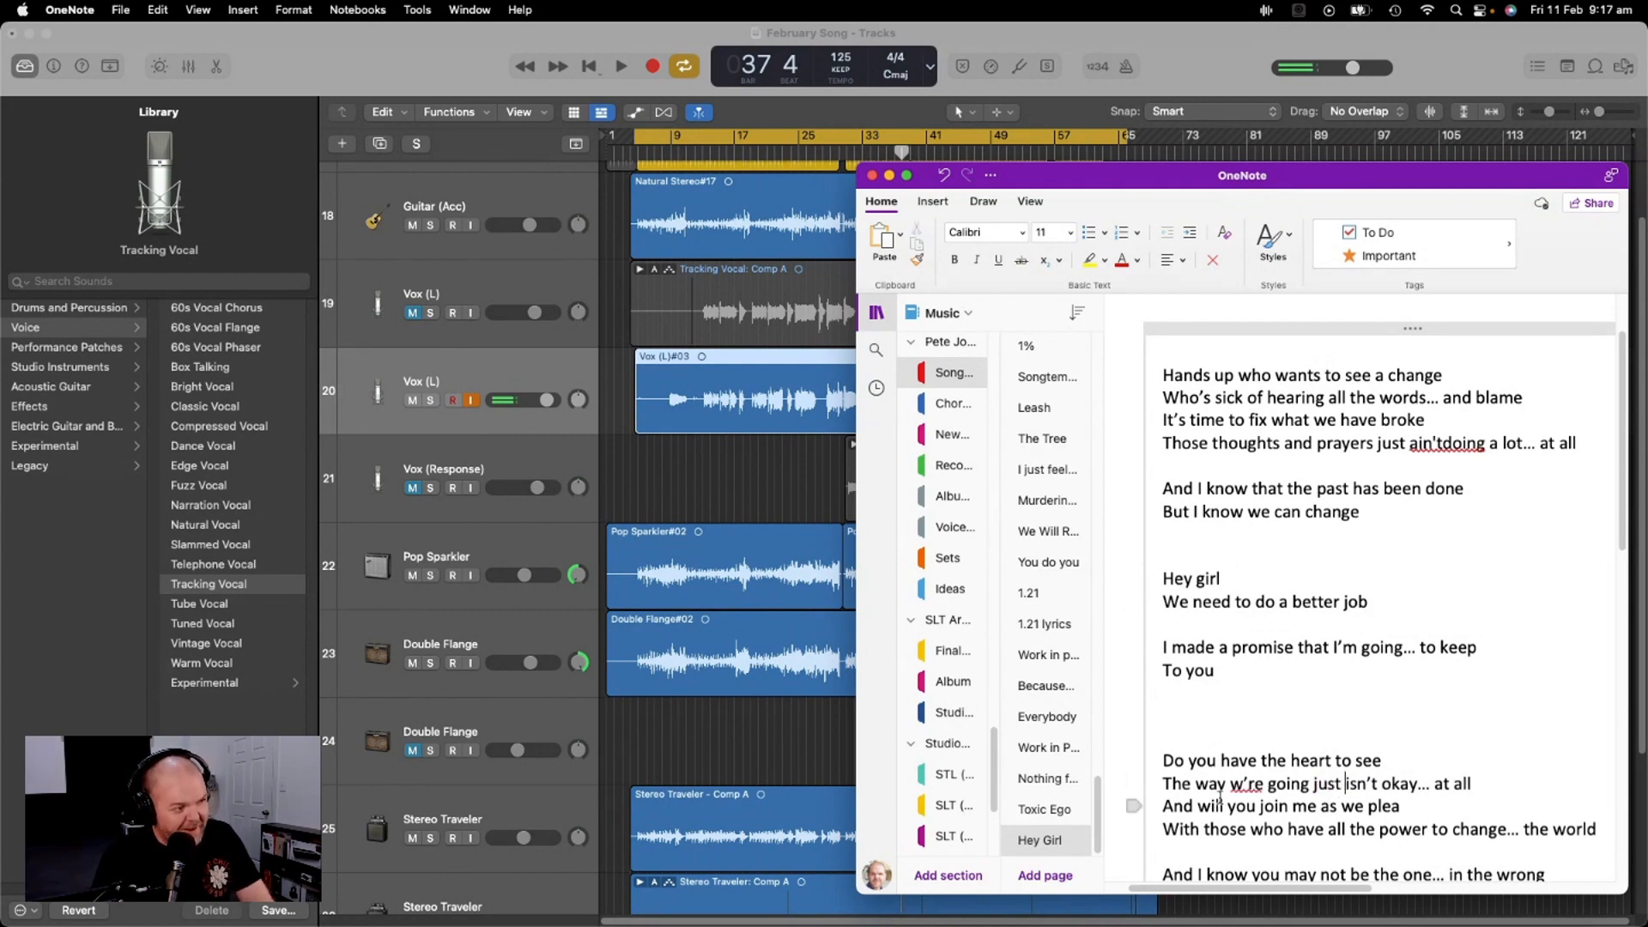
Correct "w're" to "we're" in the second verse of the OneNote lyrics, and return to Logic Pro
left_click(1244, 783)
type("e")
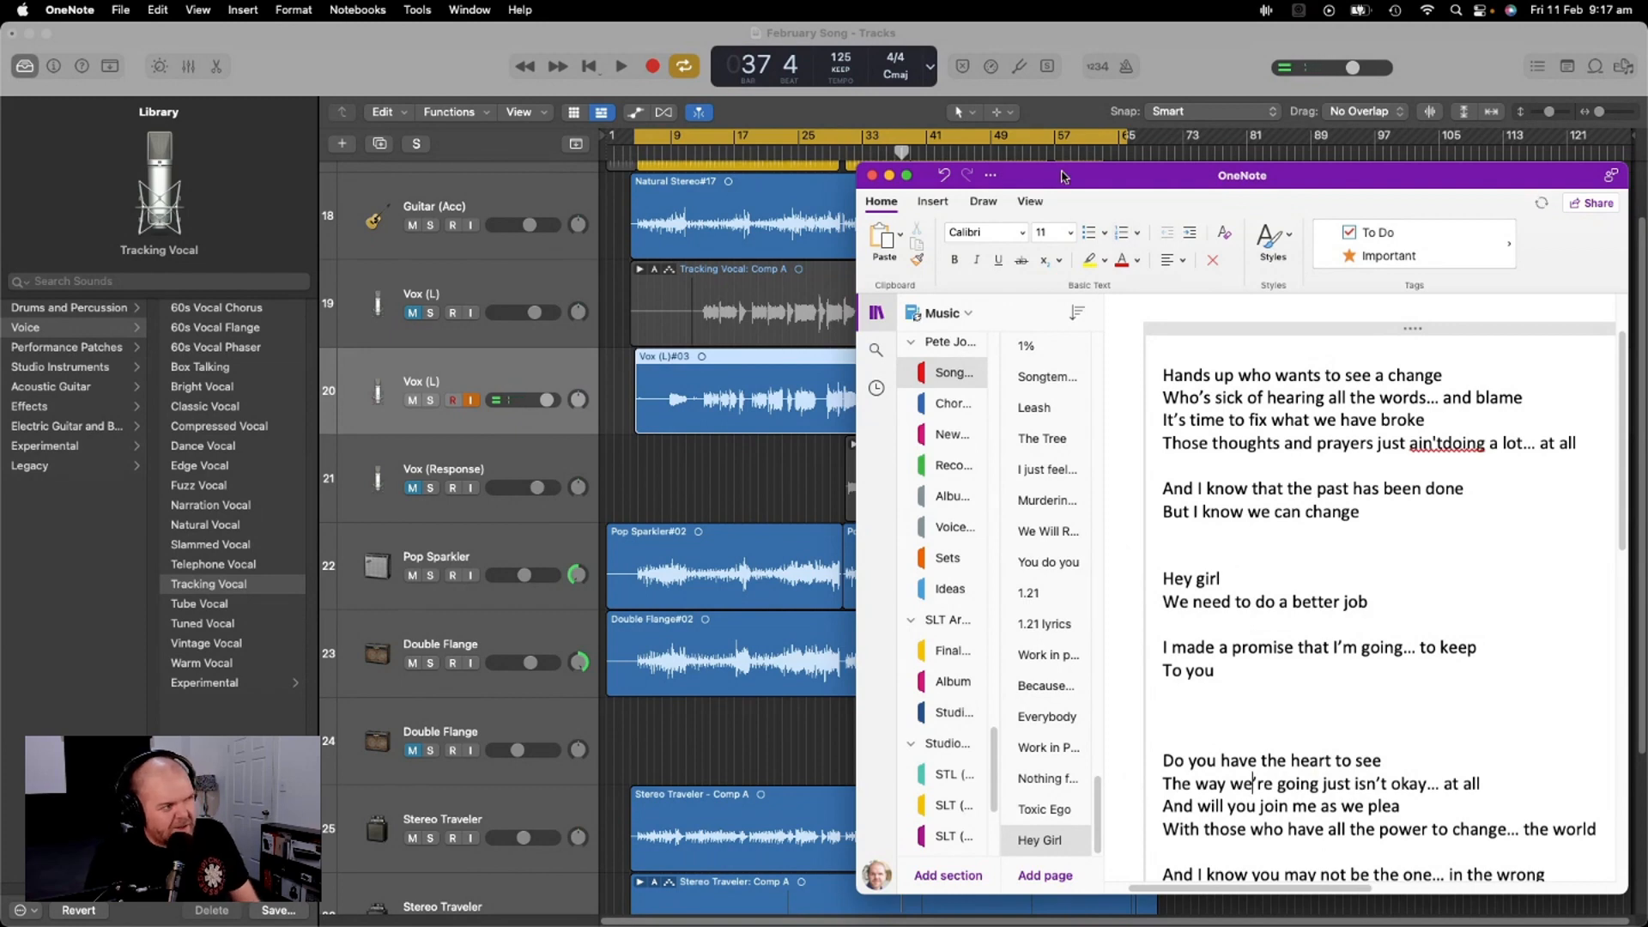
left_click(668, 42)
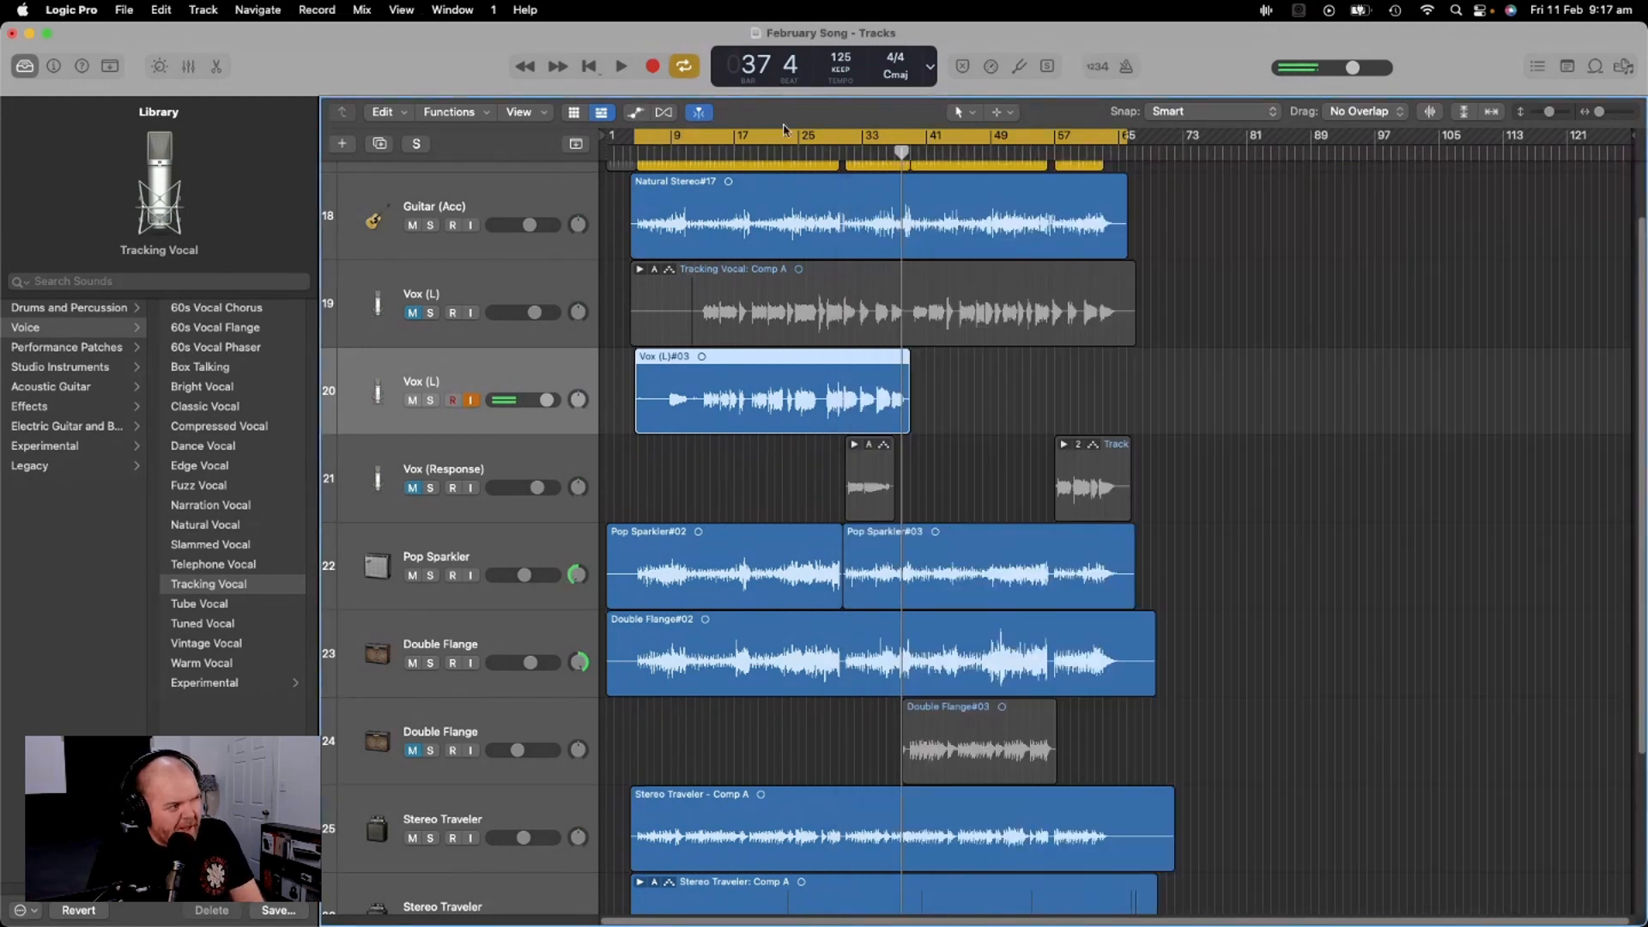
left_click(886, 151)
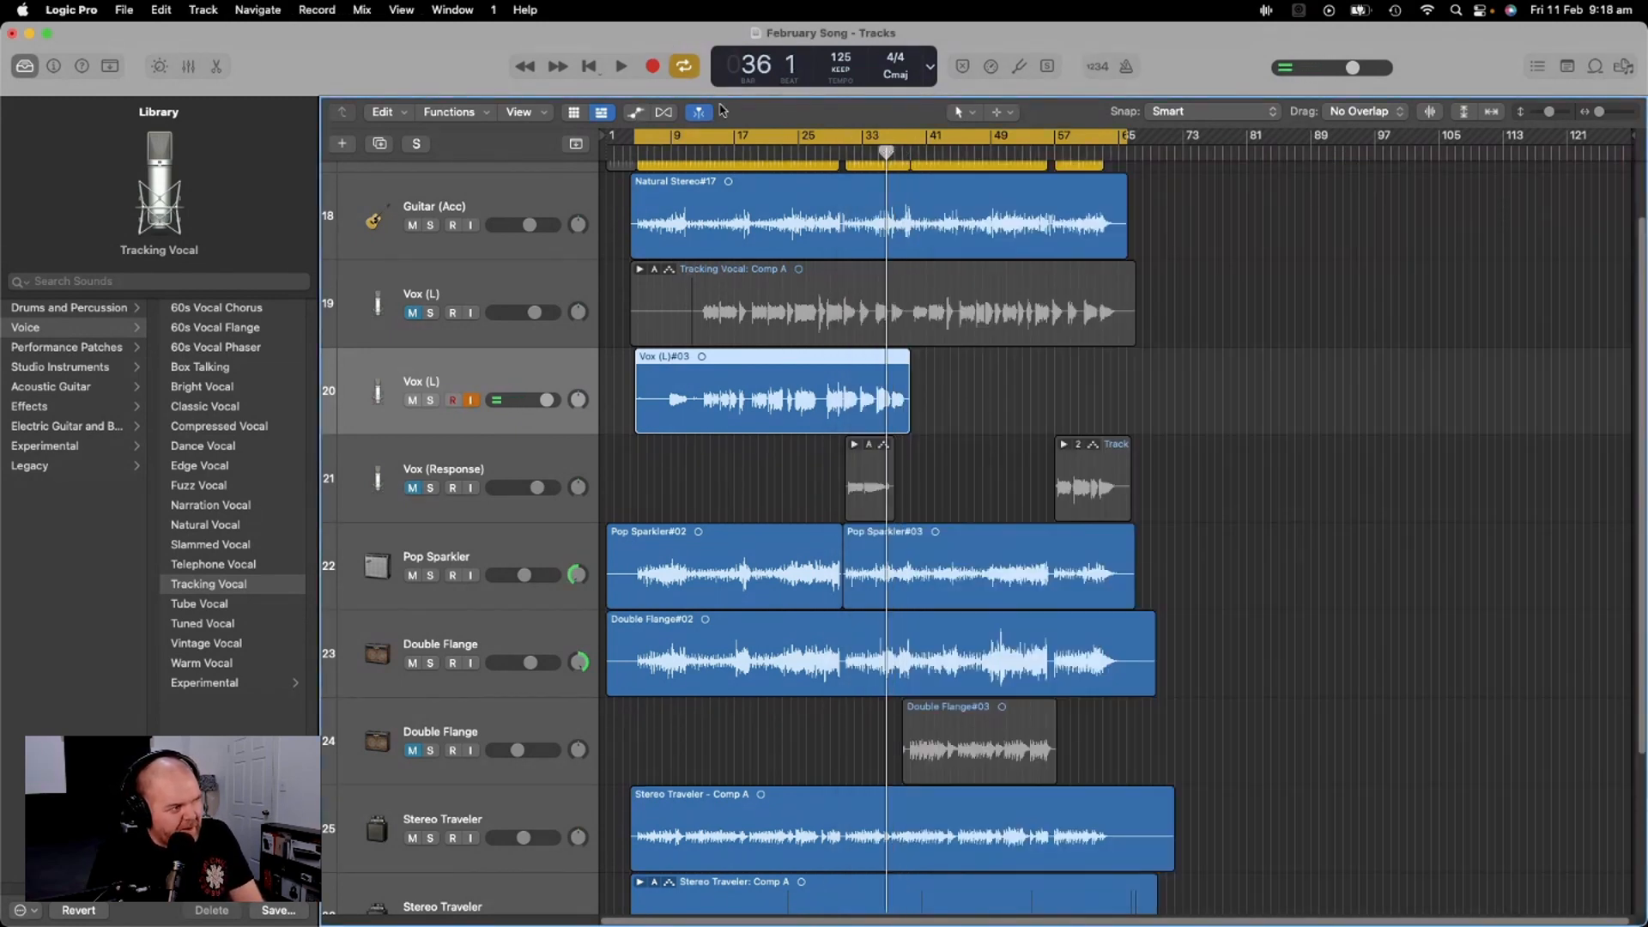
left_click(652, 66)
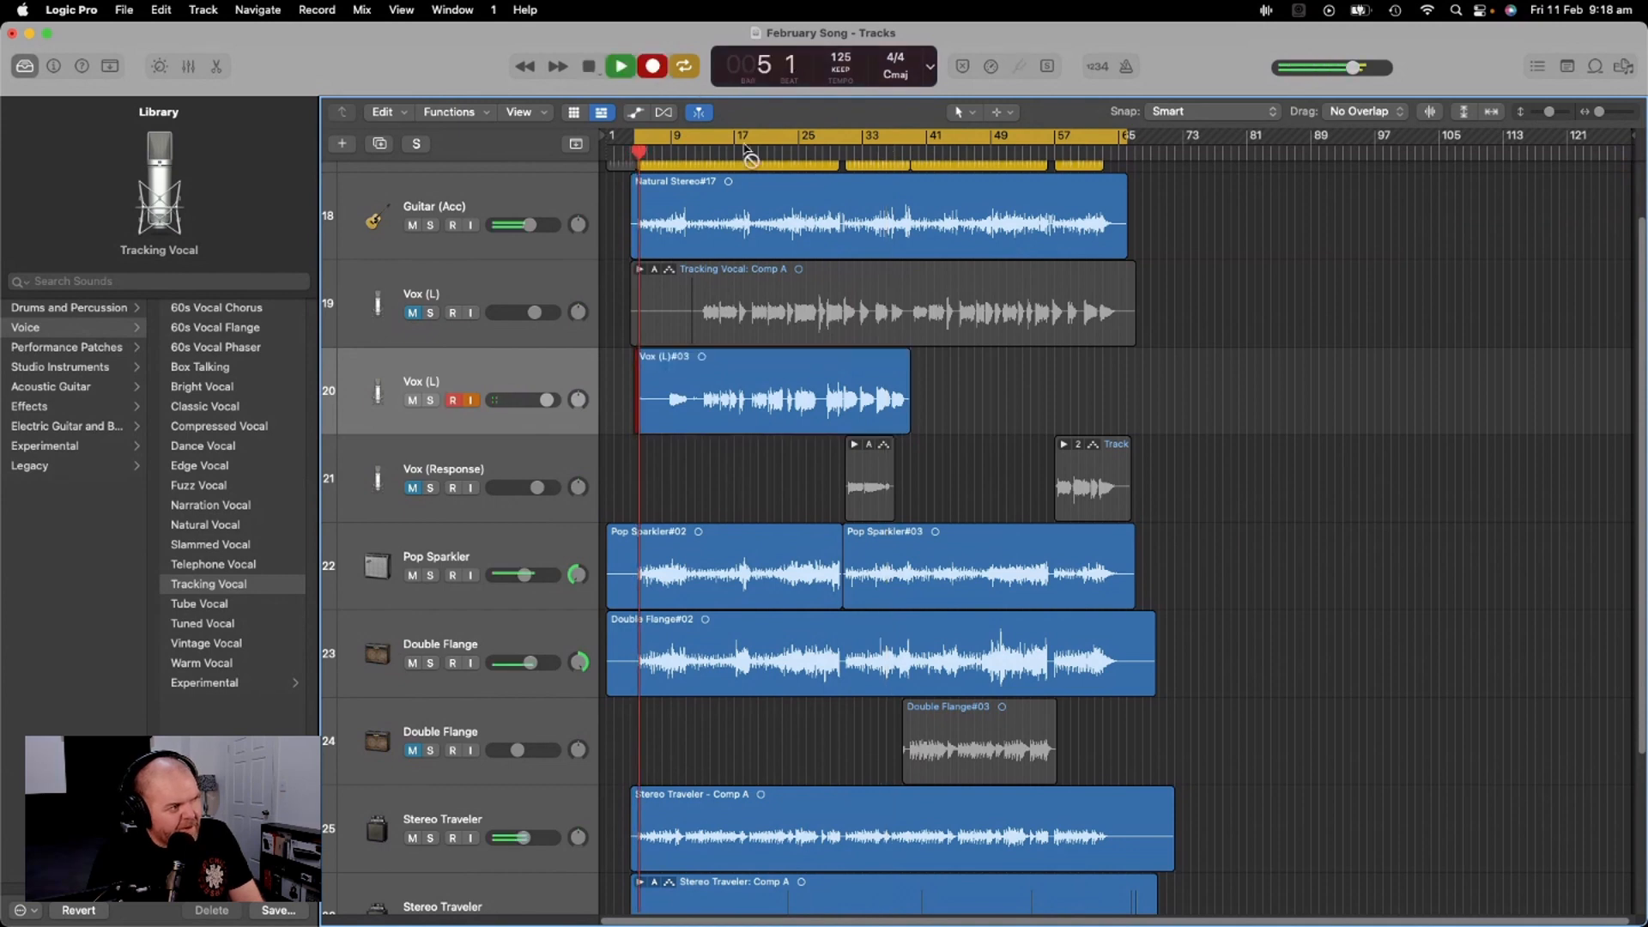
key("space")
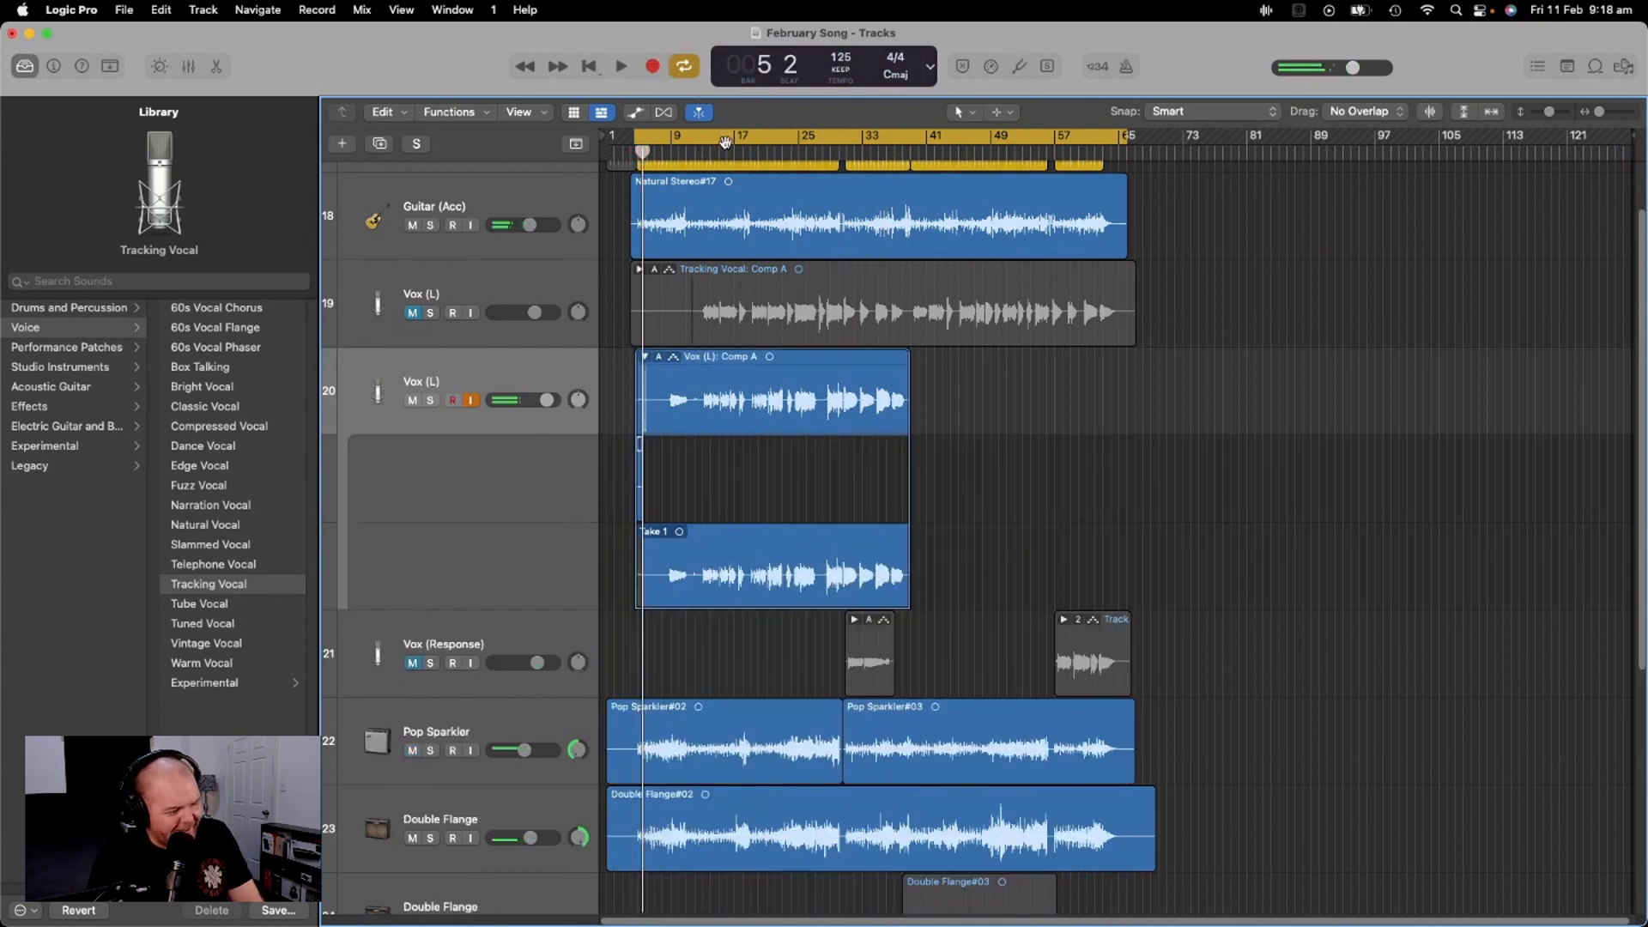
Turn off cycle mode and record a second vocal take from about bar 36 to bar 66 while following the lyrics in OneNote
left_click(684, 66)
left_click_drag(900, 152, 881, 152)
key("space")
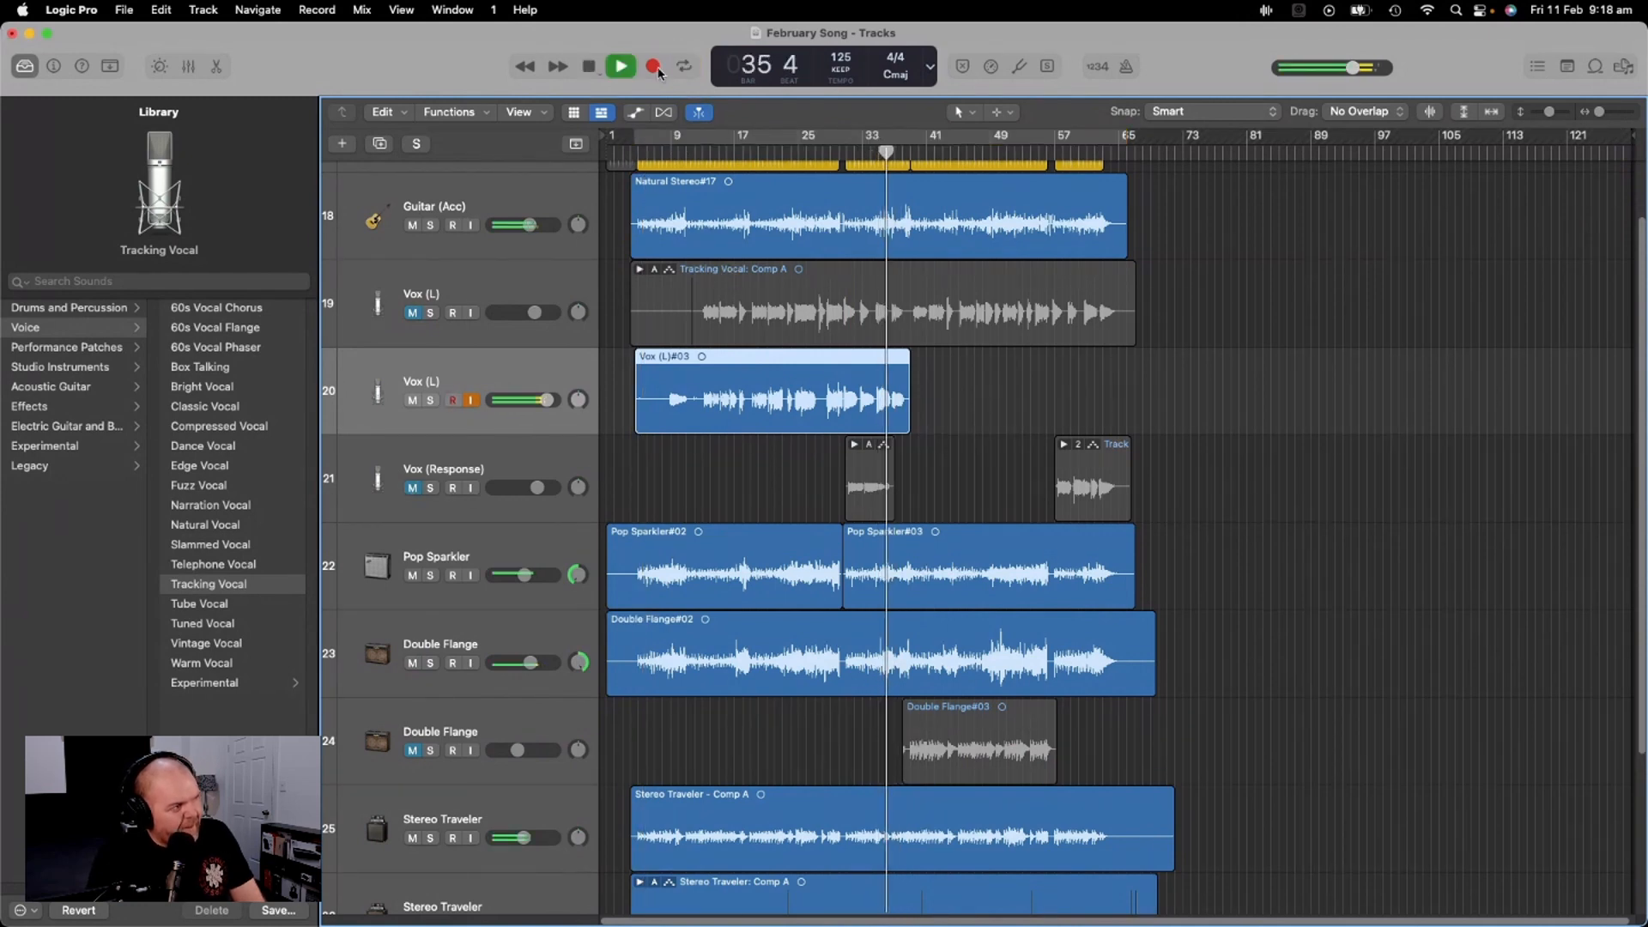
key("r")
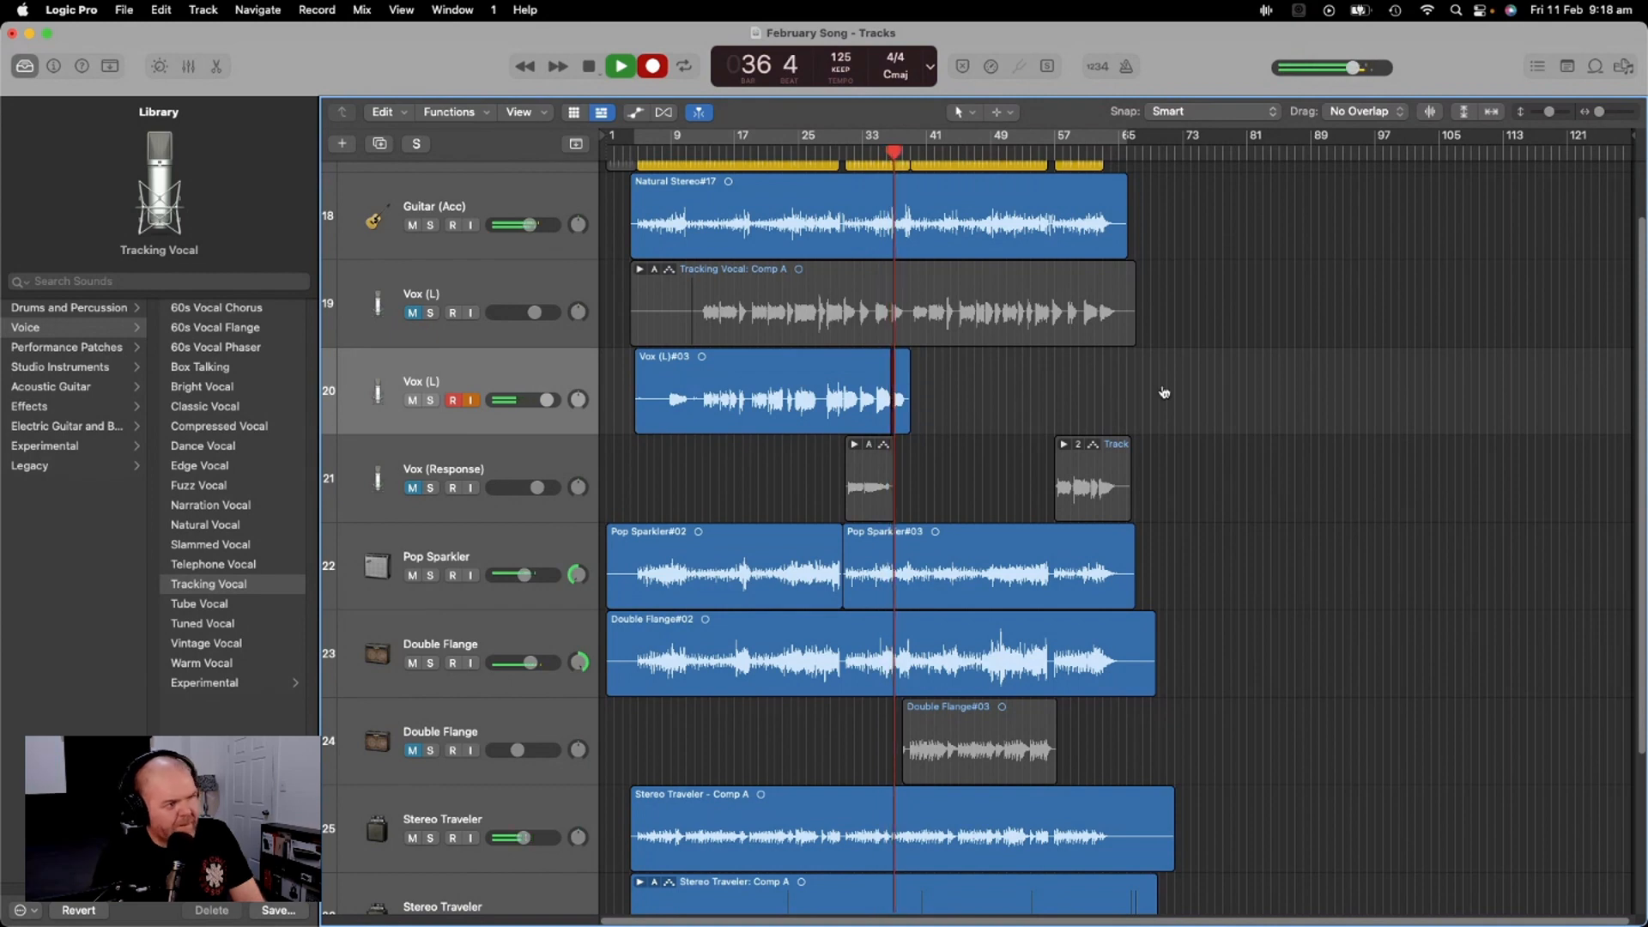
key("super+Tab")
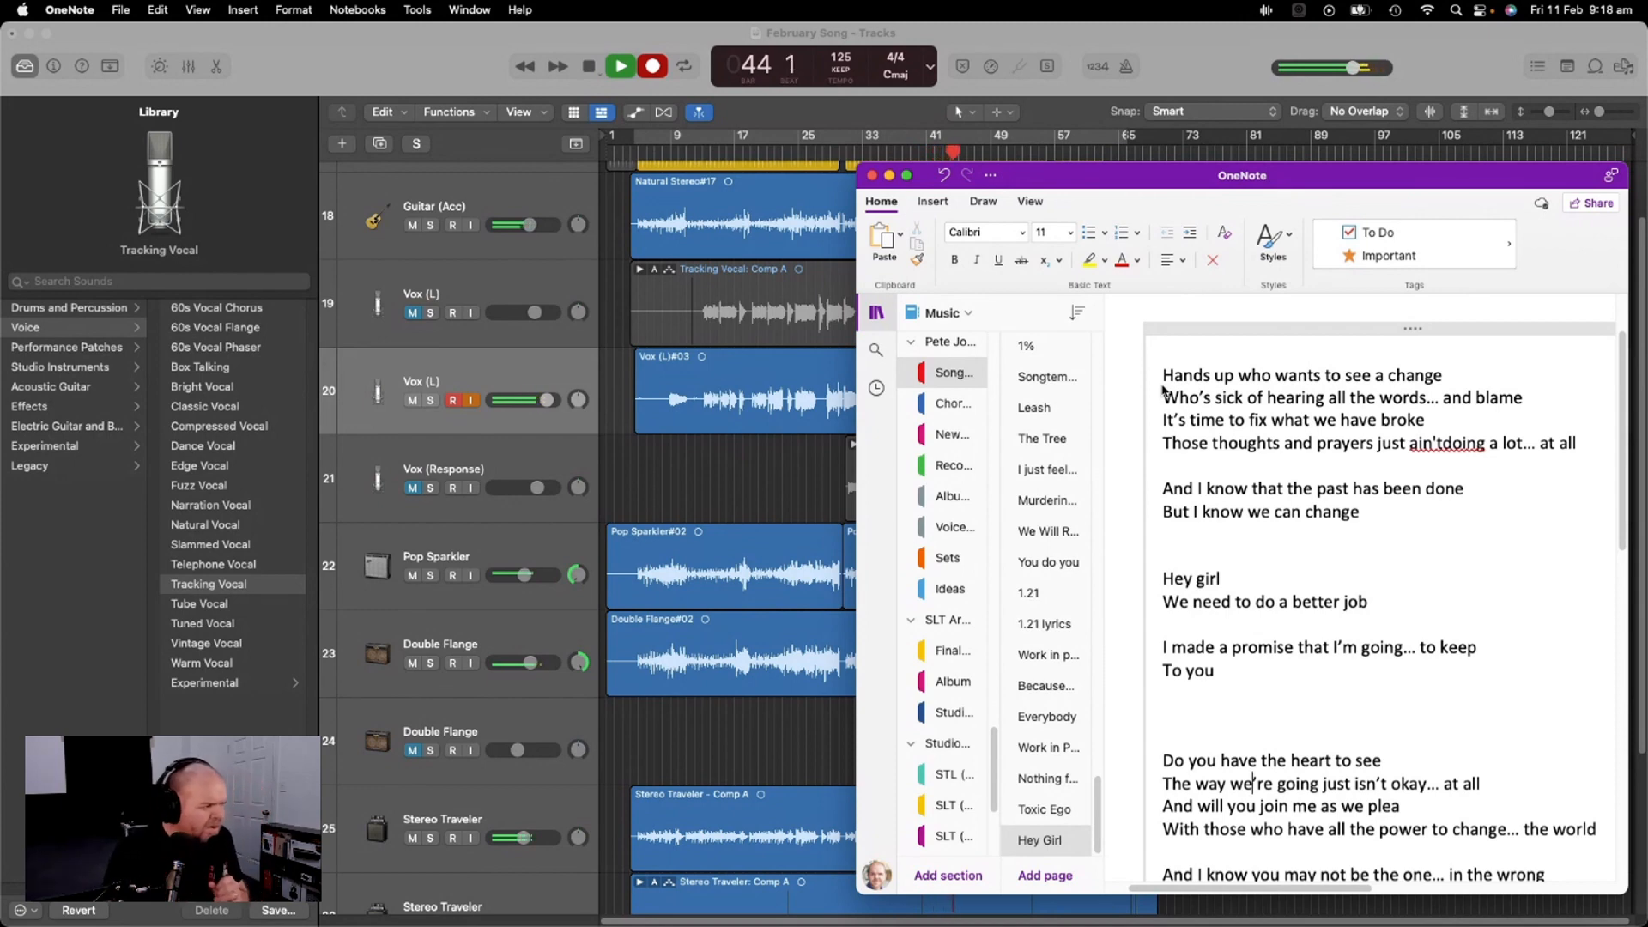
scroll(1382, 558, "down", 2)
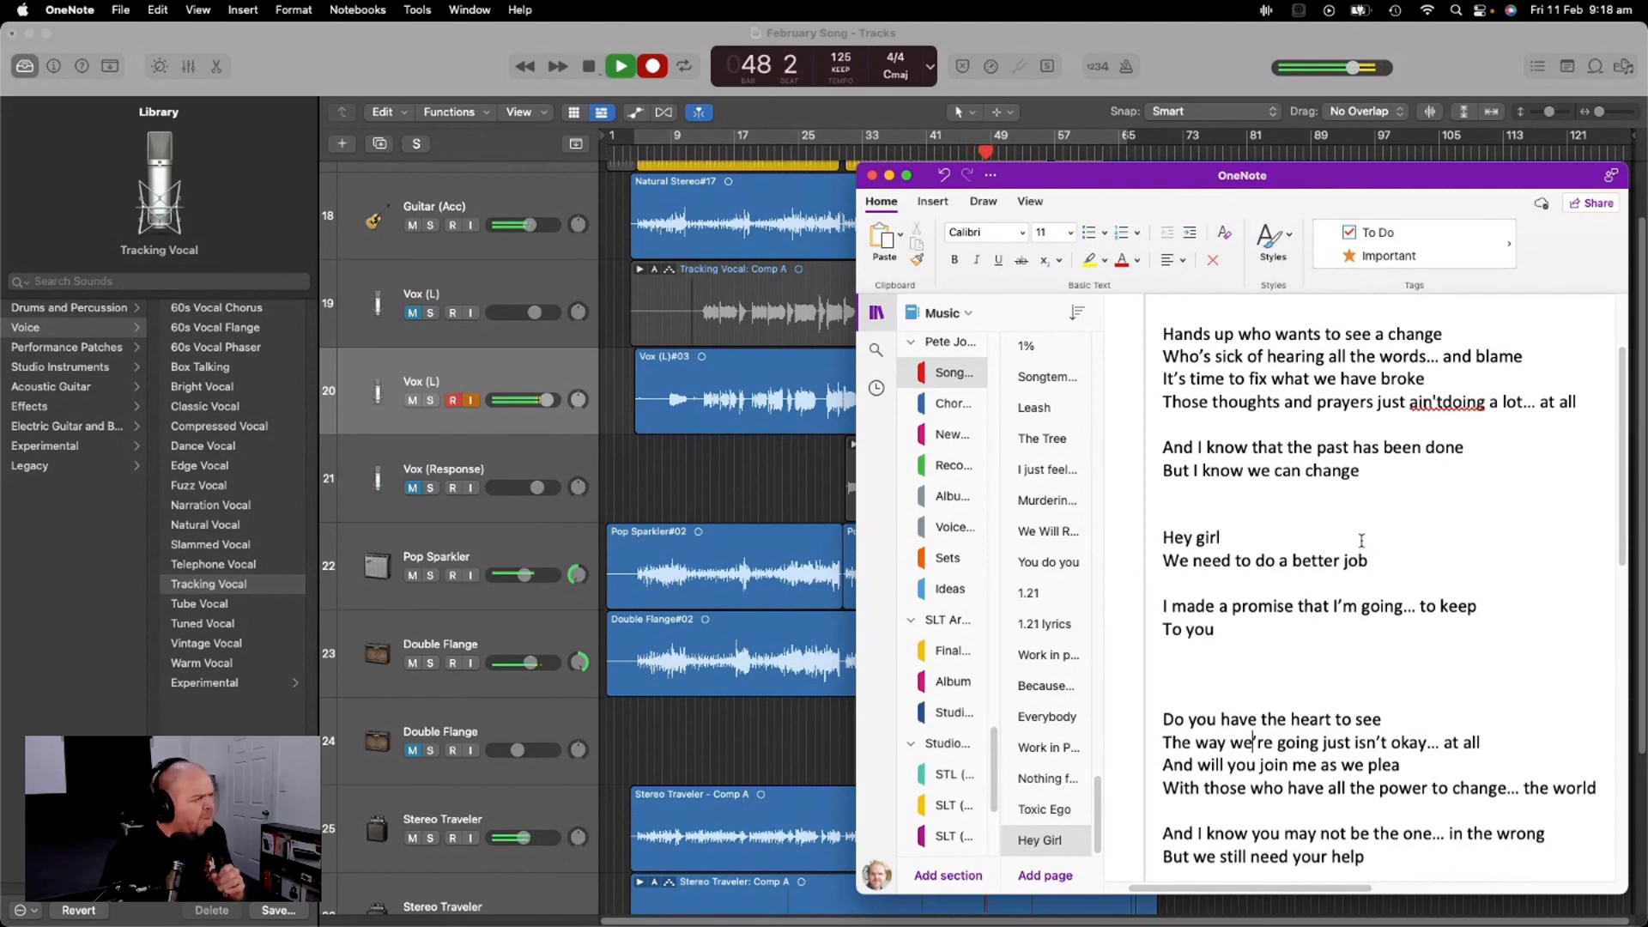
scroll(1361, 542, "down", 2)
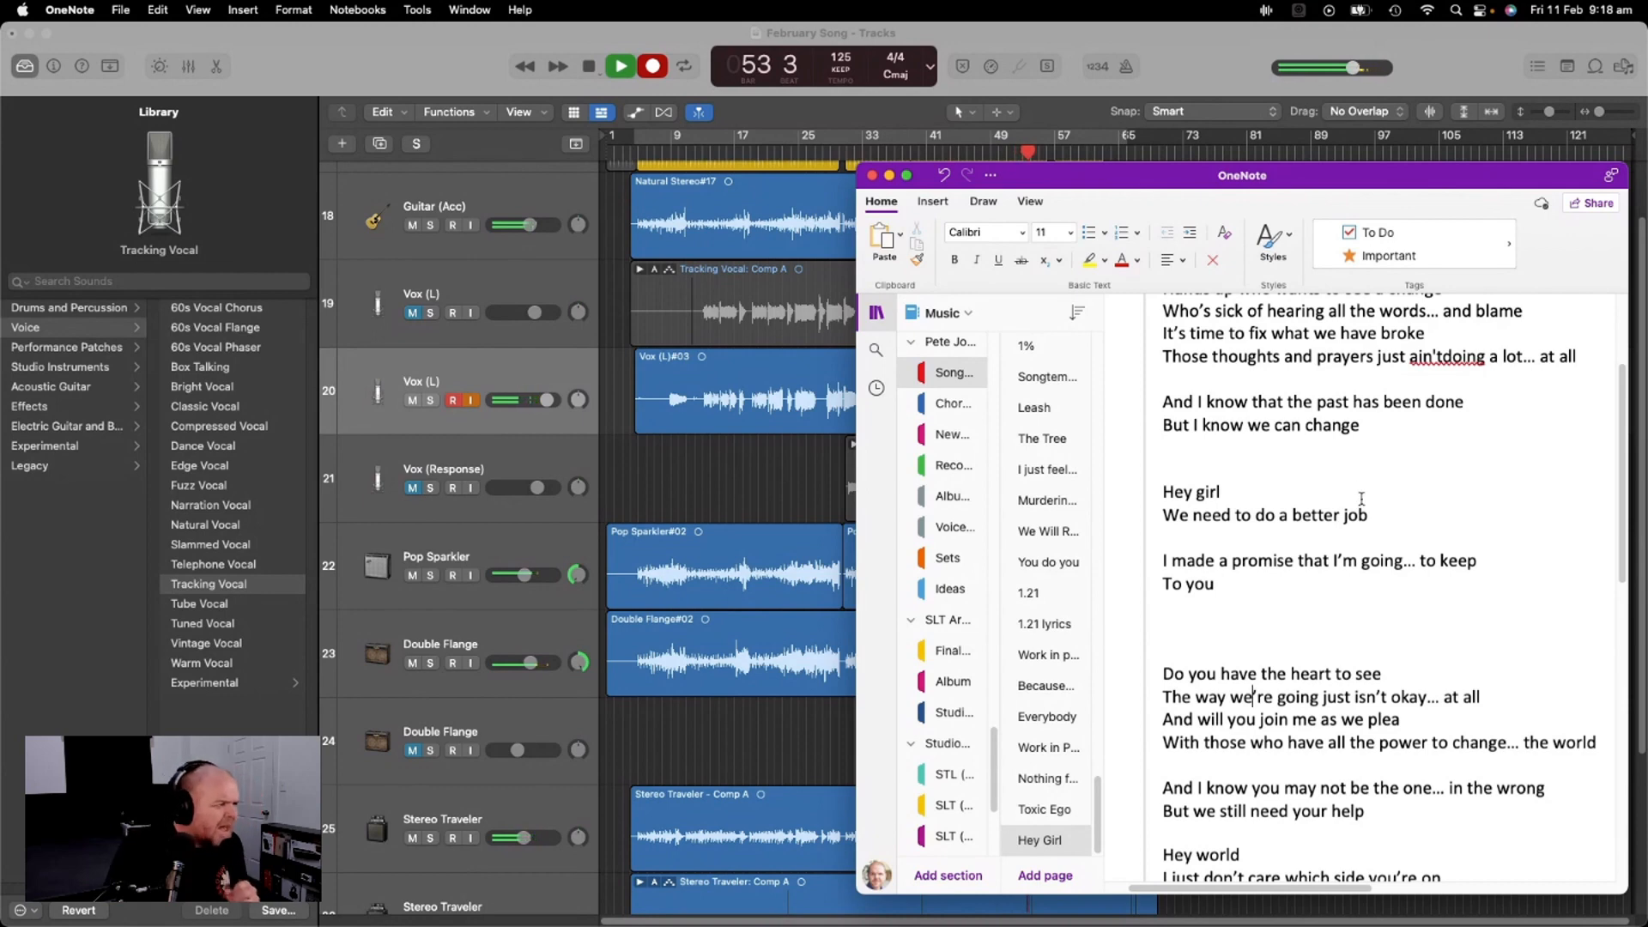
scroll(1360, 502, "down", 3)
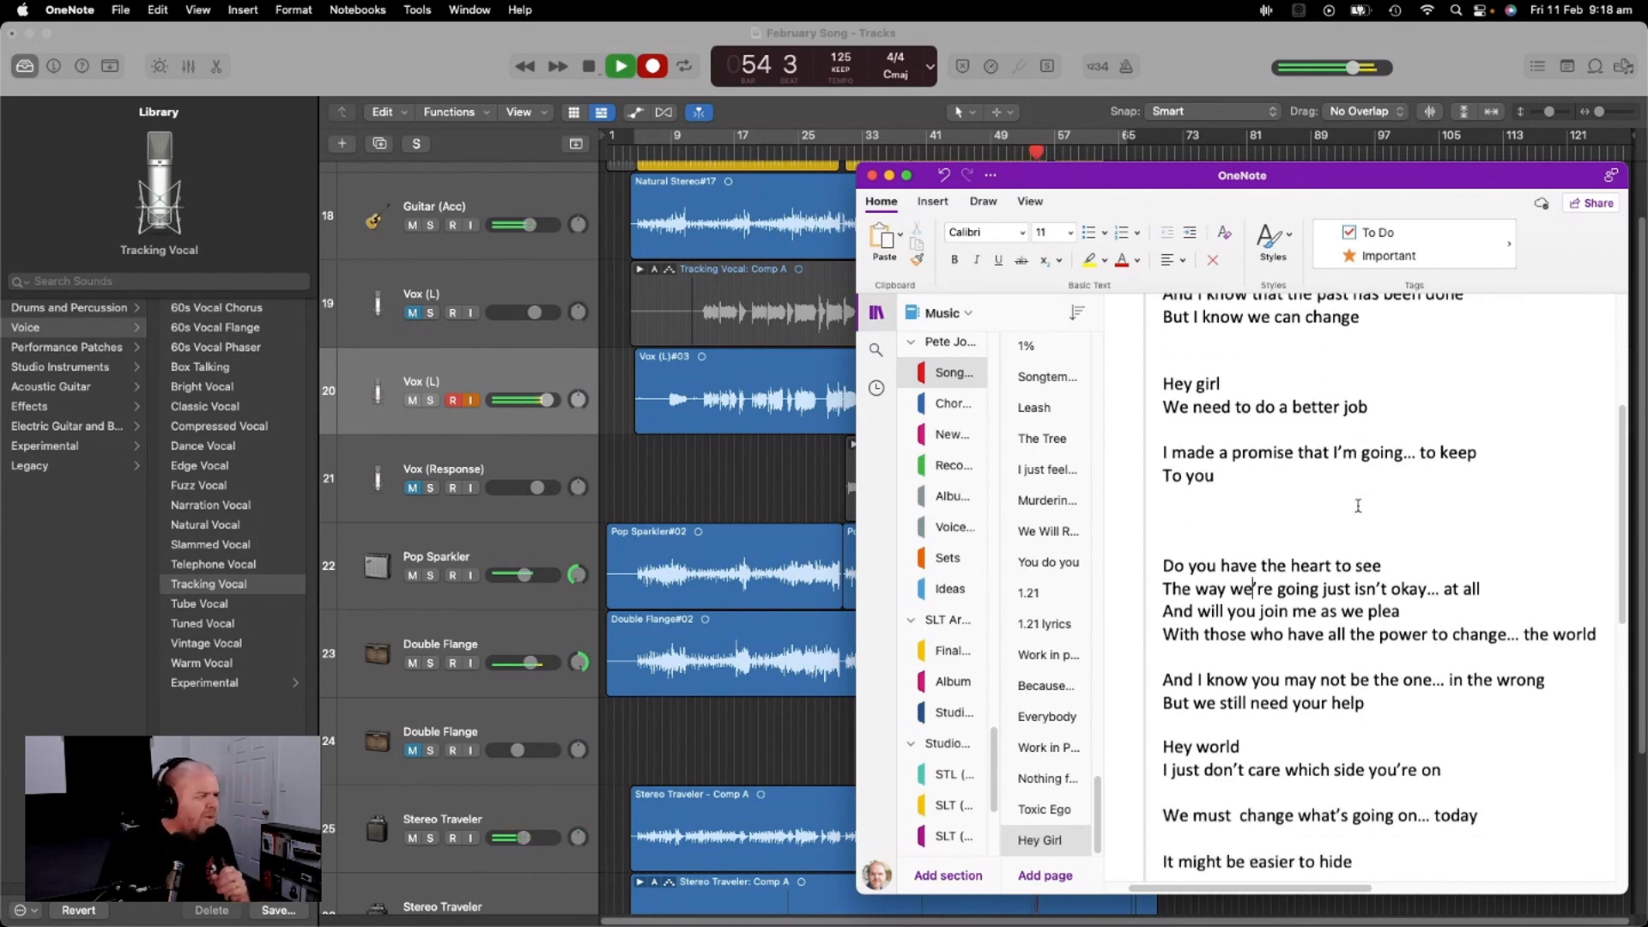
scroll(1359, 506, "down", 3)
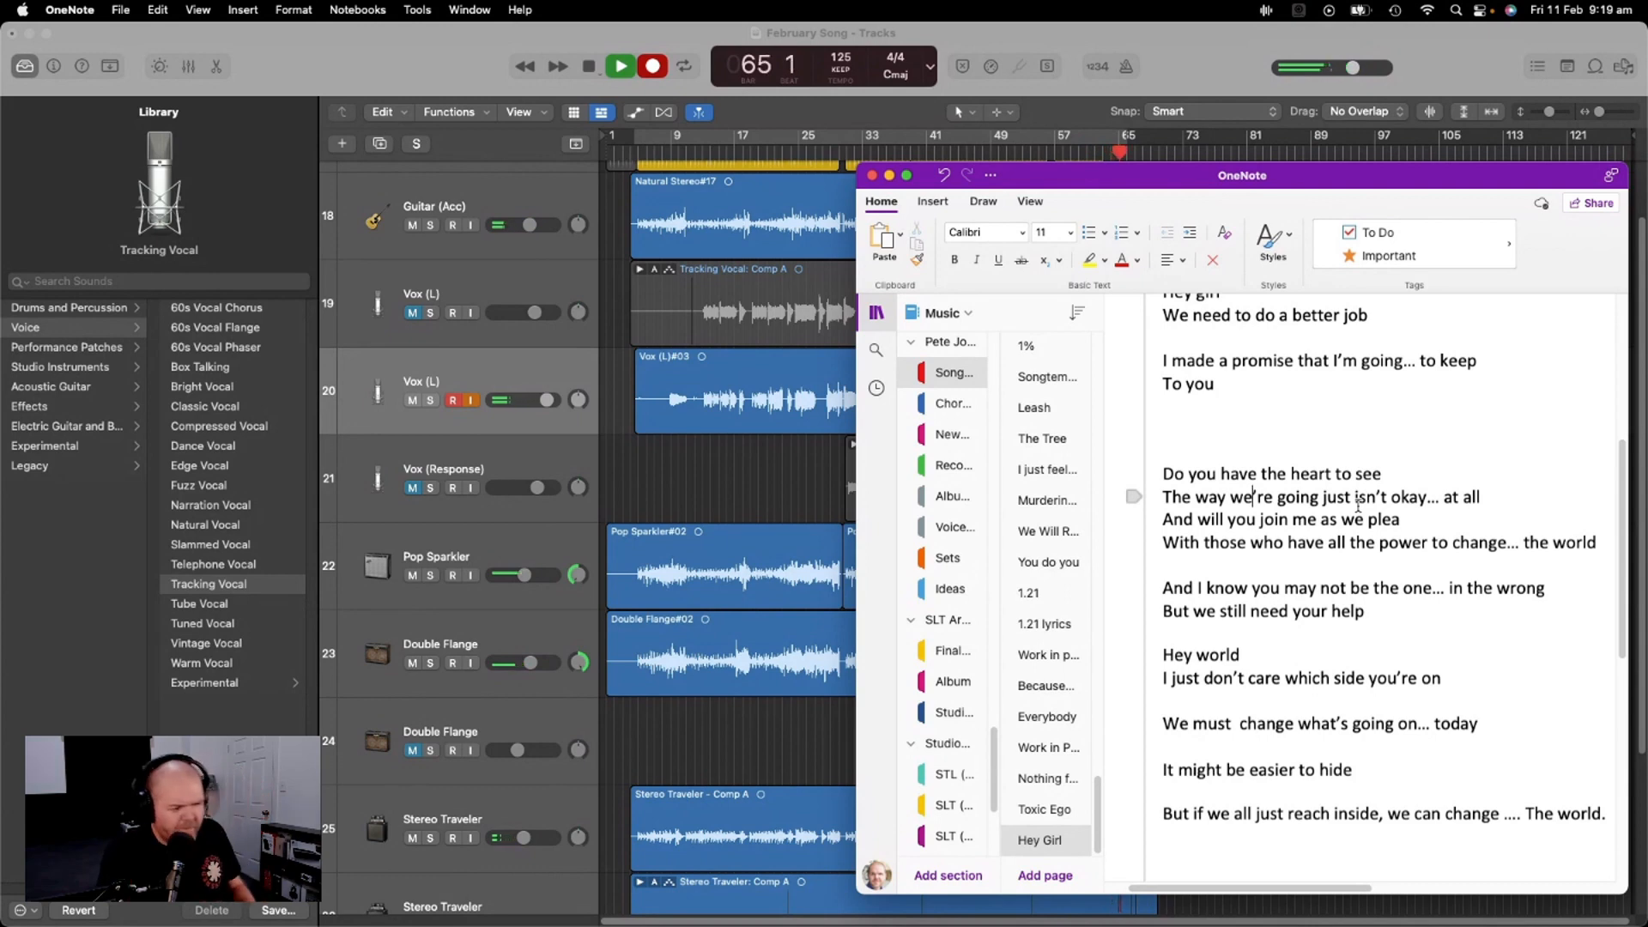
left_click(1159, 36)
key("space")
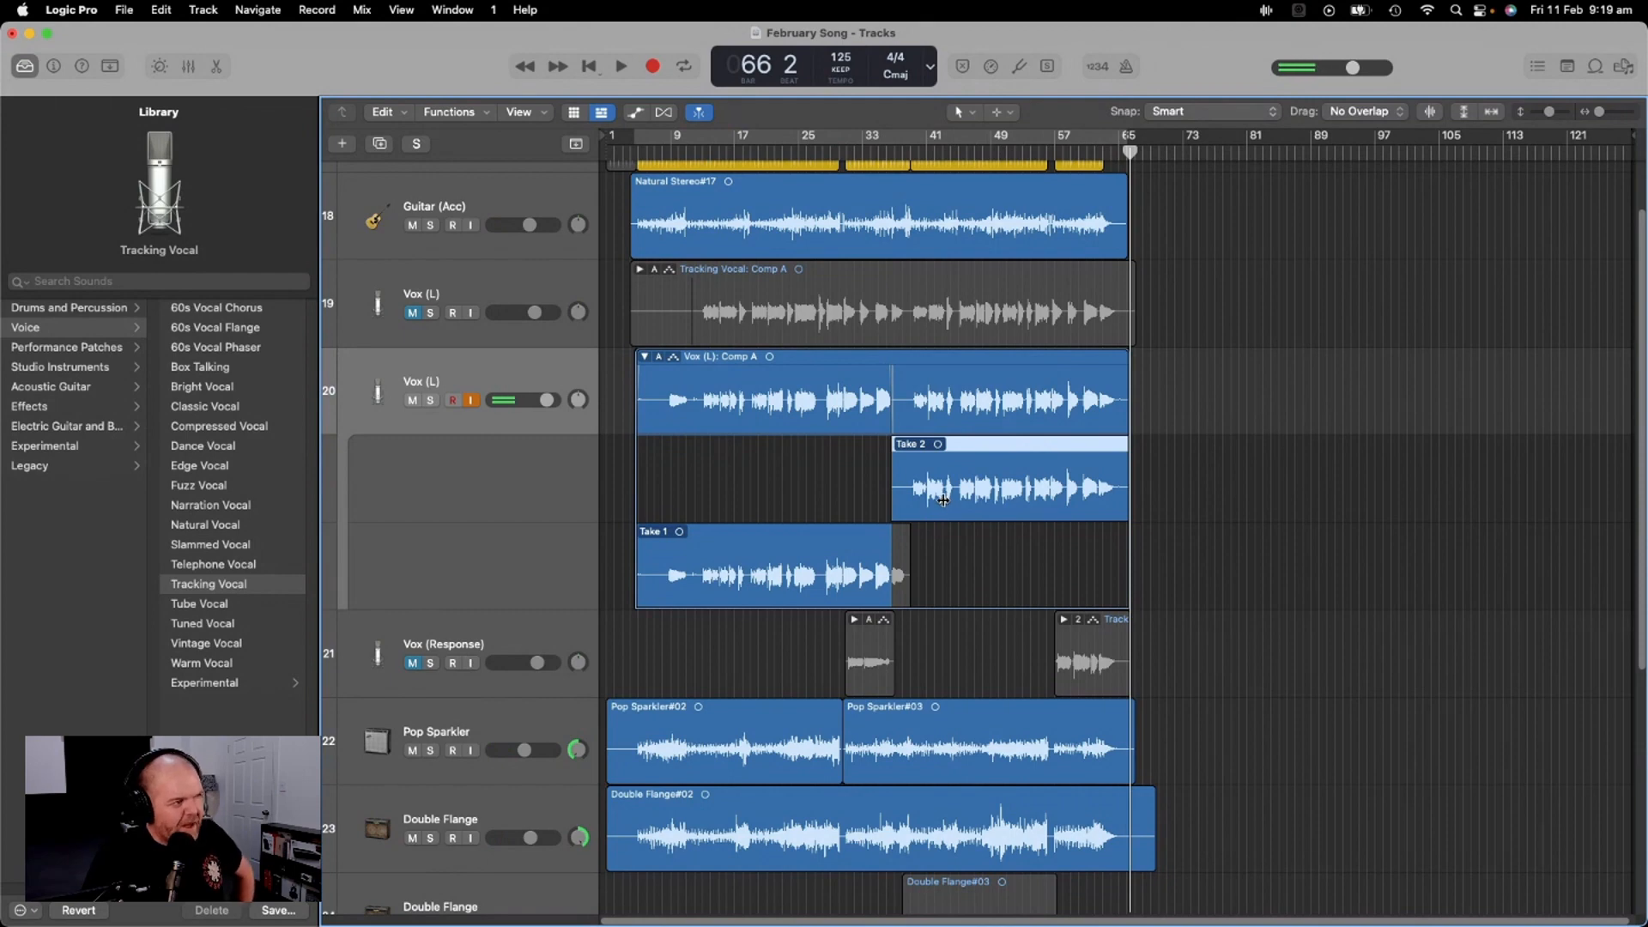
Toggle Low Latency Monitoring Mode on and off twice
left_click(992, 68)
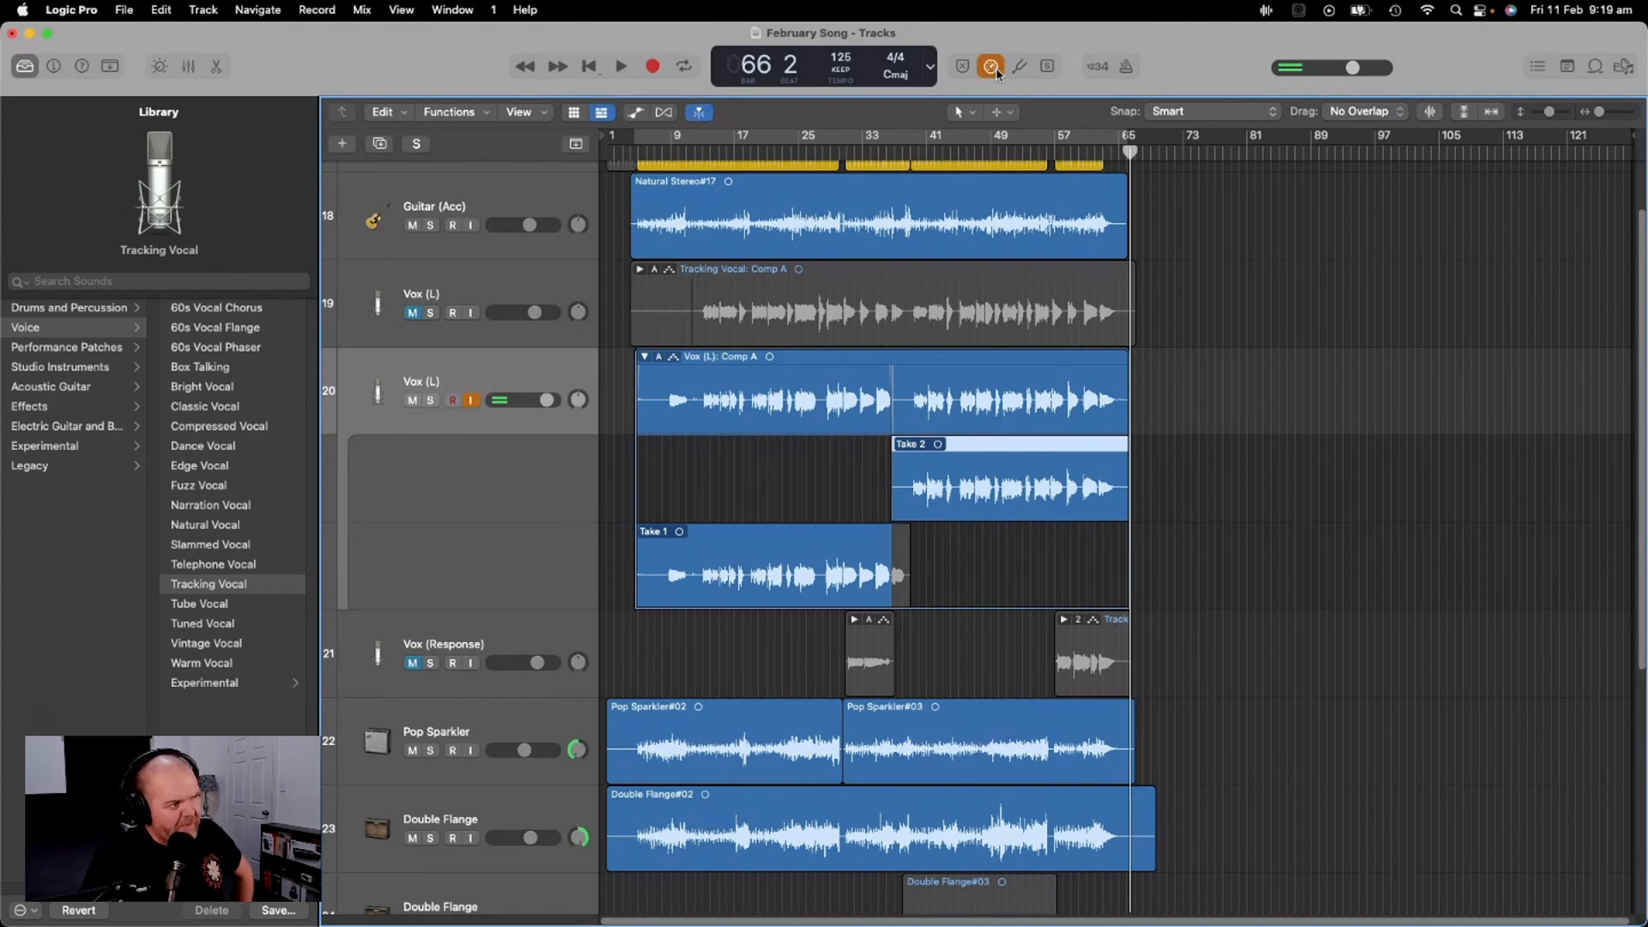
left_click(994, 68)
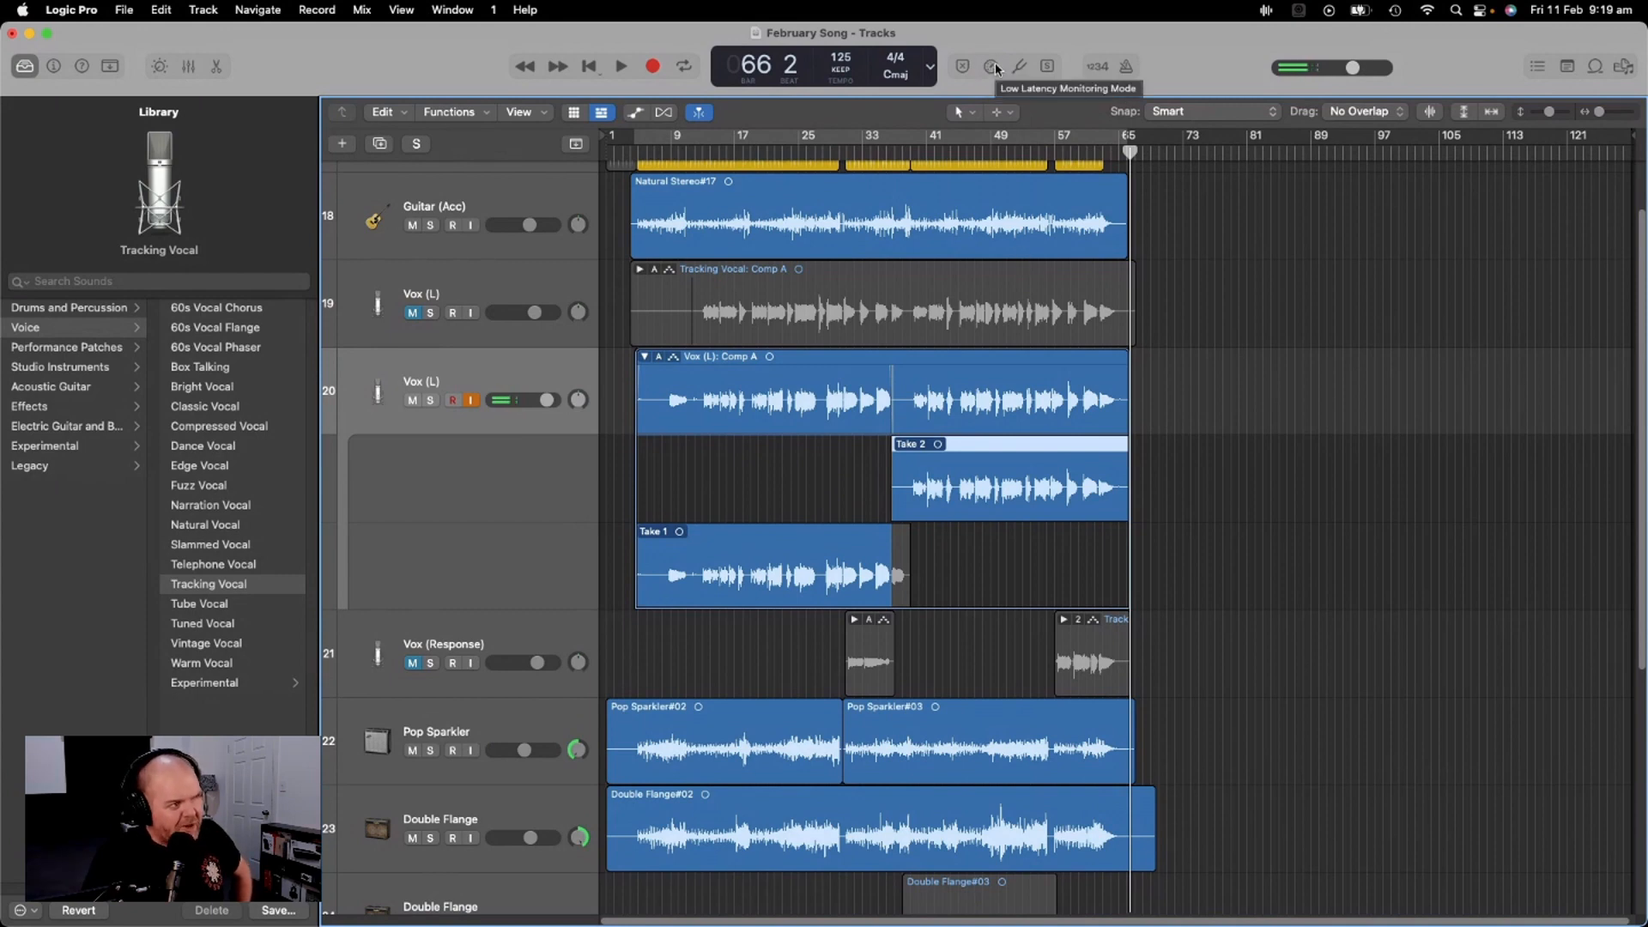
left_click(995, 68)
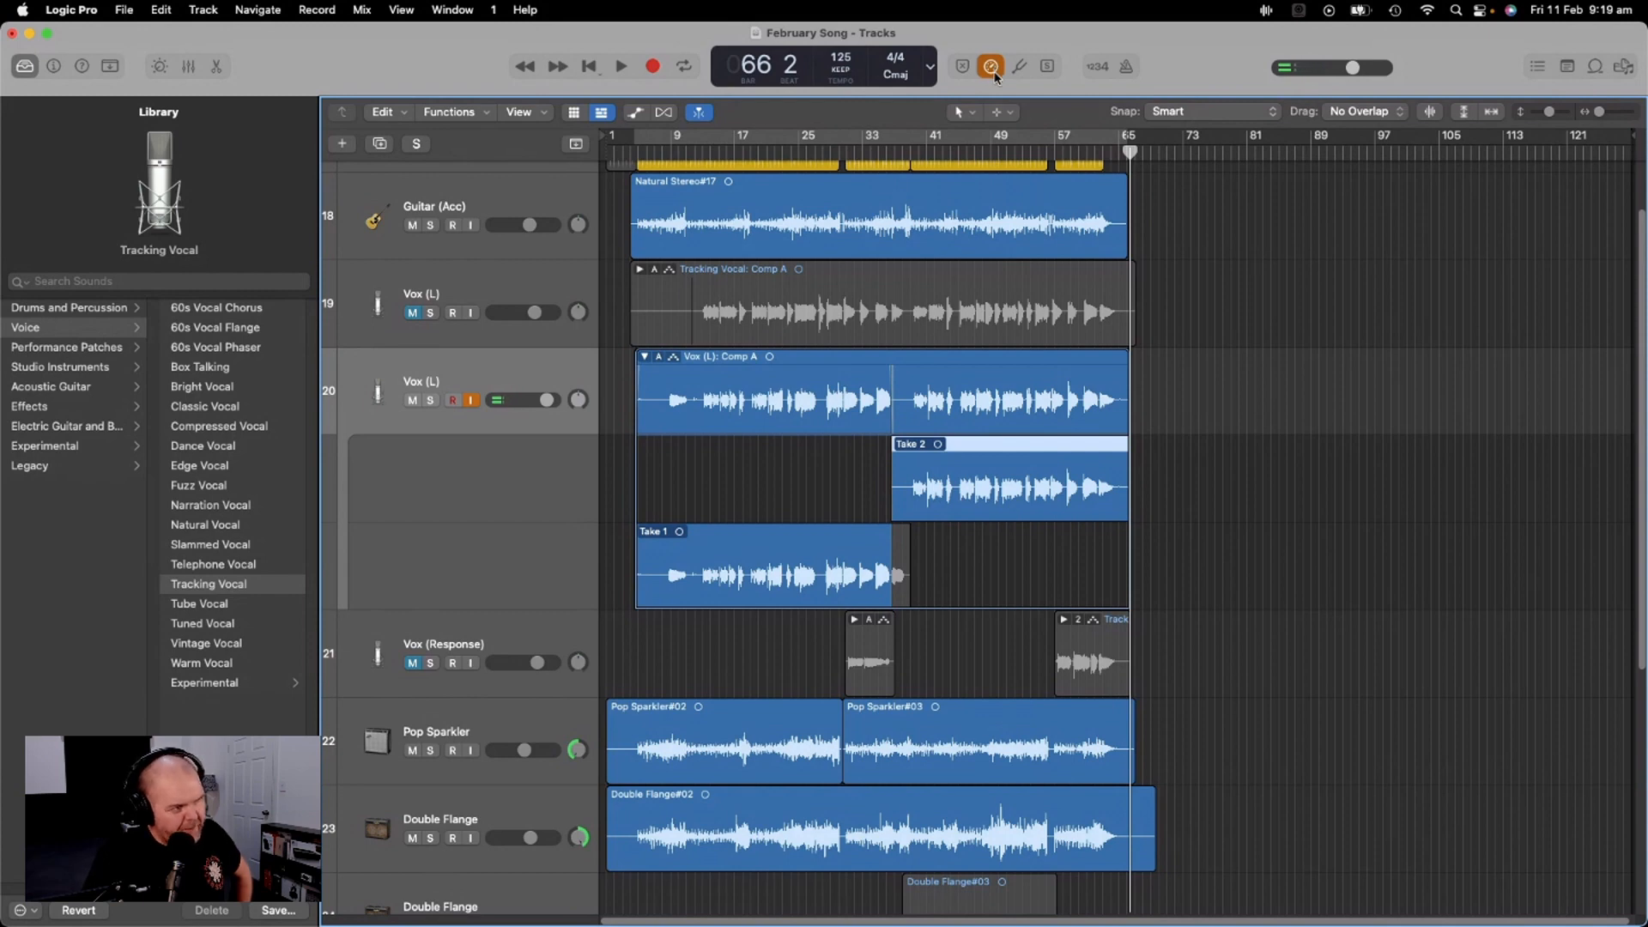
left_click(995, 74)
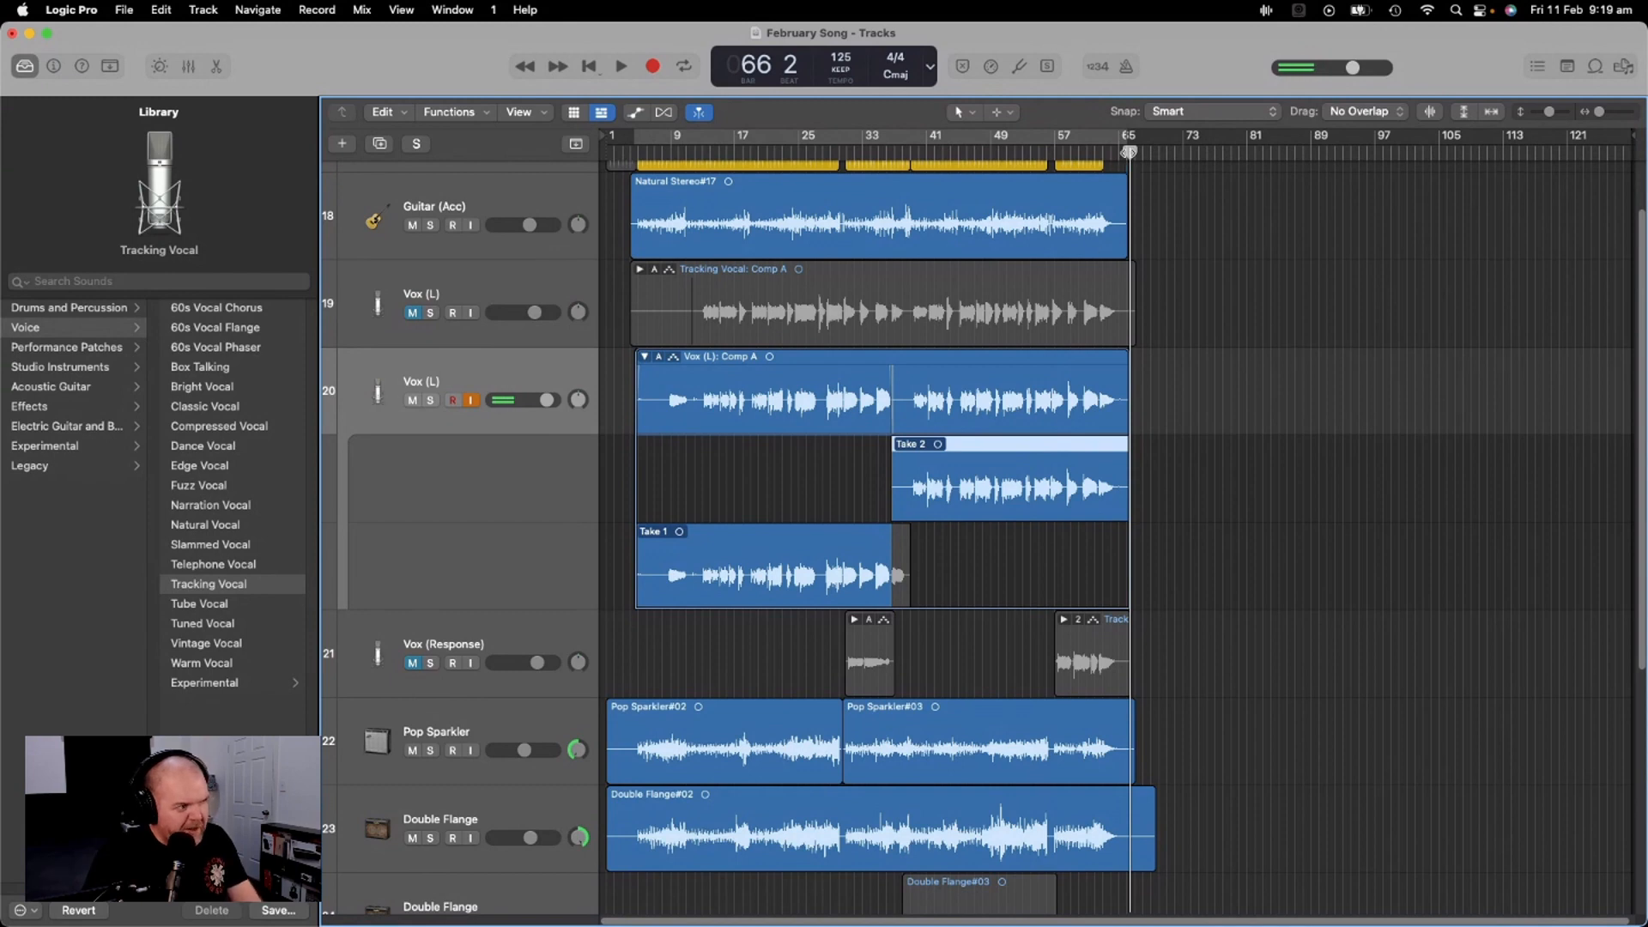
Play back the second vocal take from about bar 44, briefly soloing the duplicate Vox (L) track
left_click_drag(1129, 151, 988, 138)
left_click_drag(896, 137, 957, 137)
key("space")
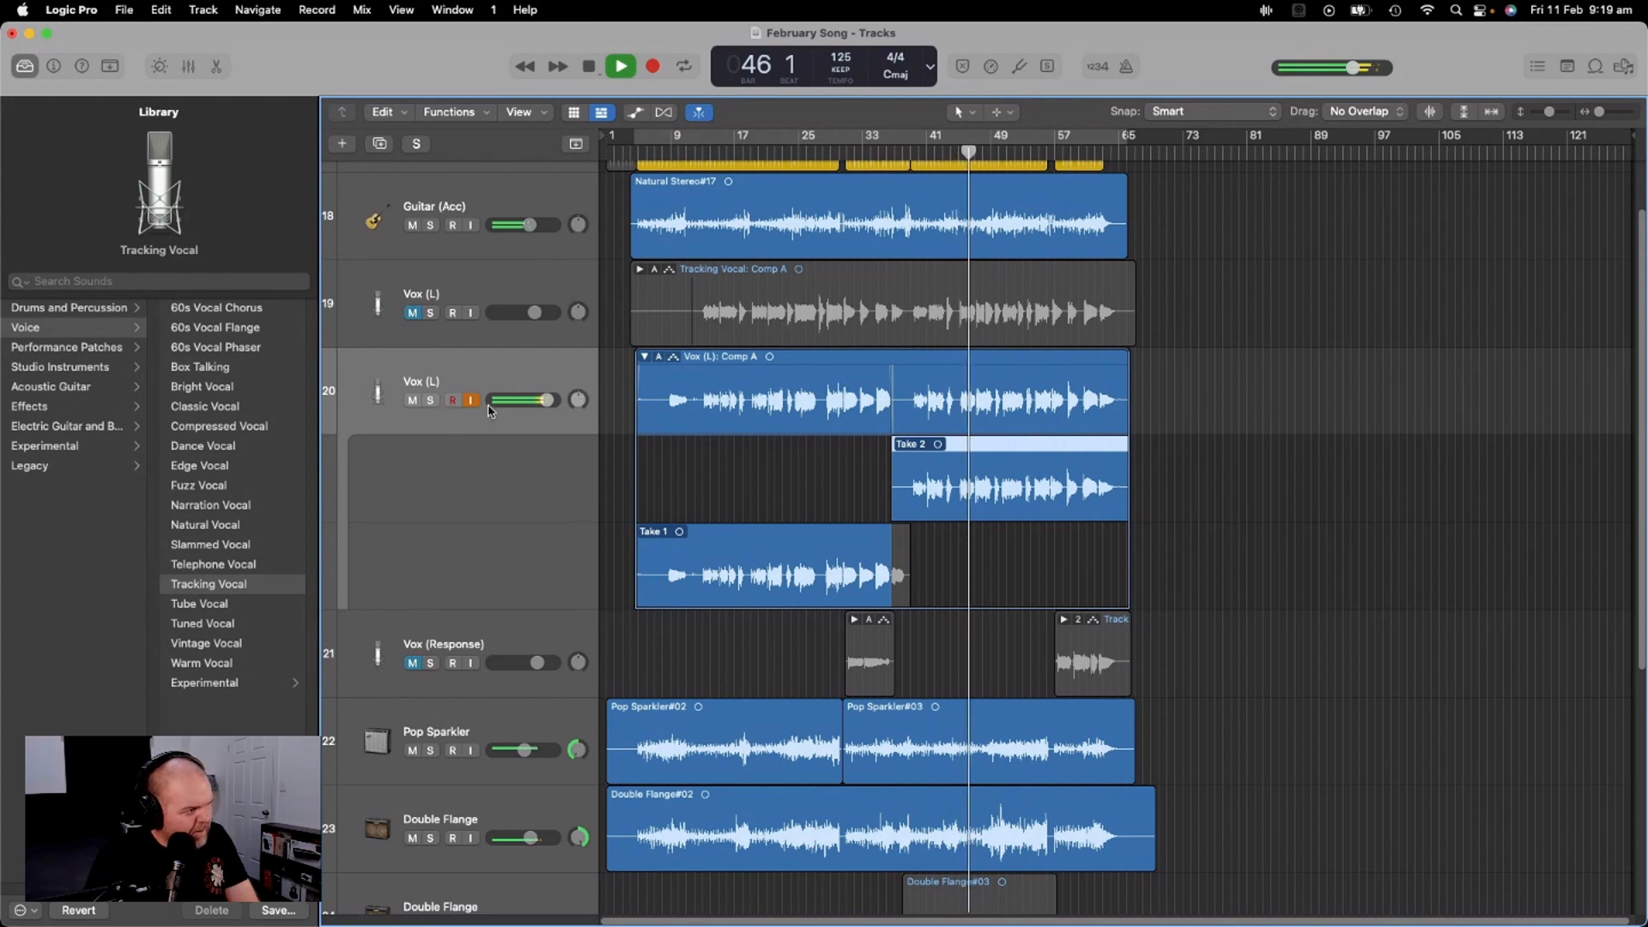
left_click(434, 400)
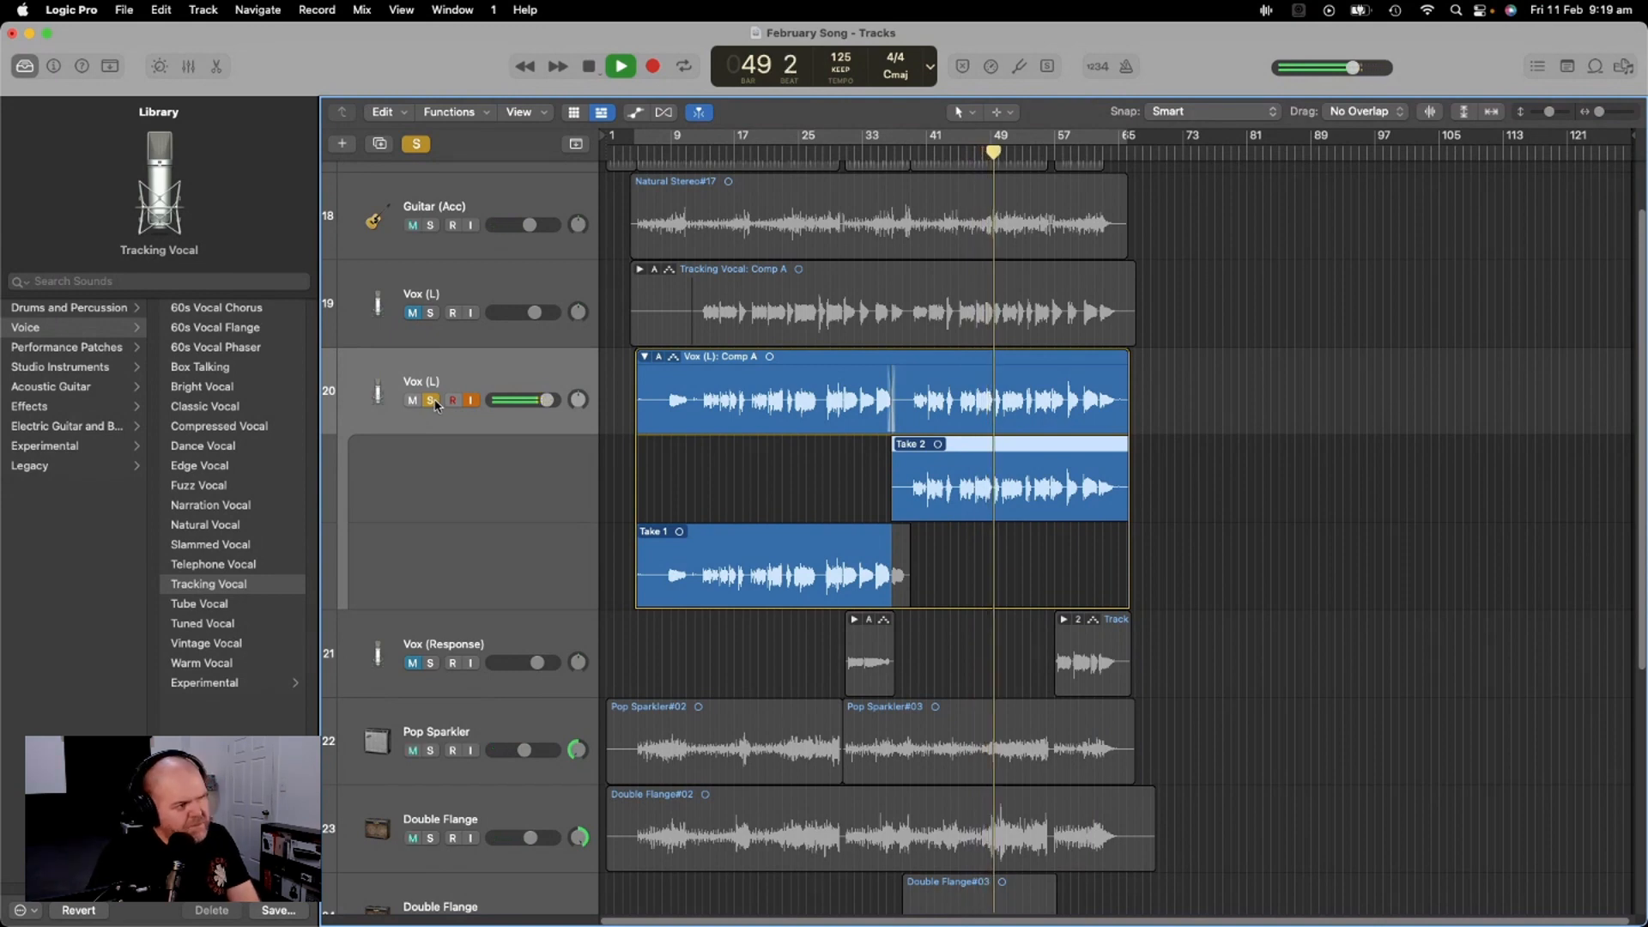
left_click(432, 401)
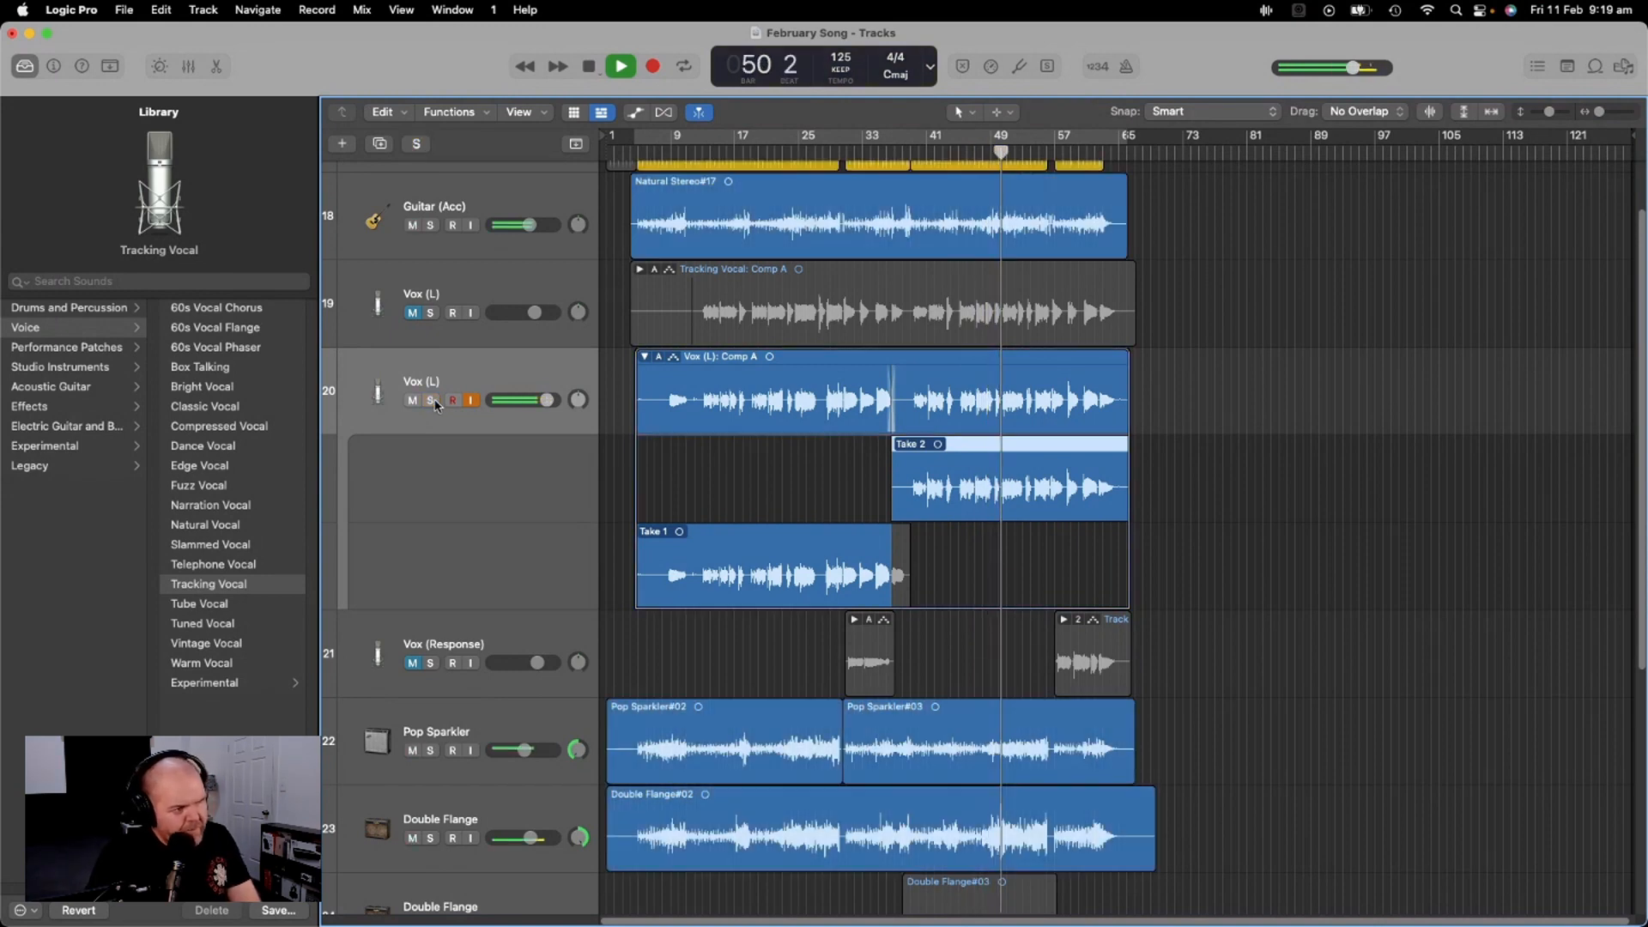
Lower the duplicate Vox (L) track's volume slightly and stop playback at about bar 59
left_click_drag(546, 401, 544, 400)
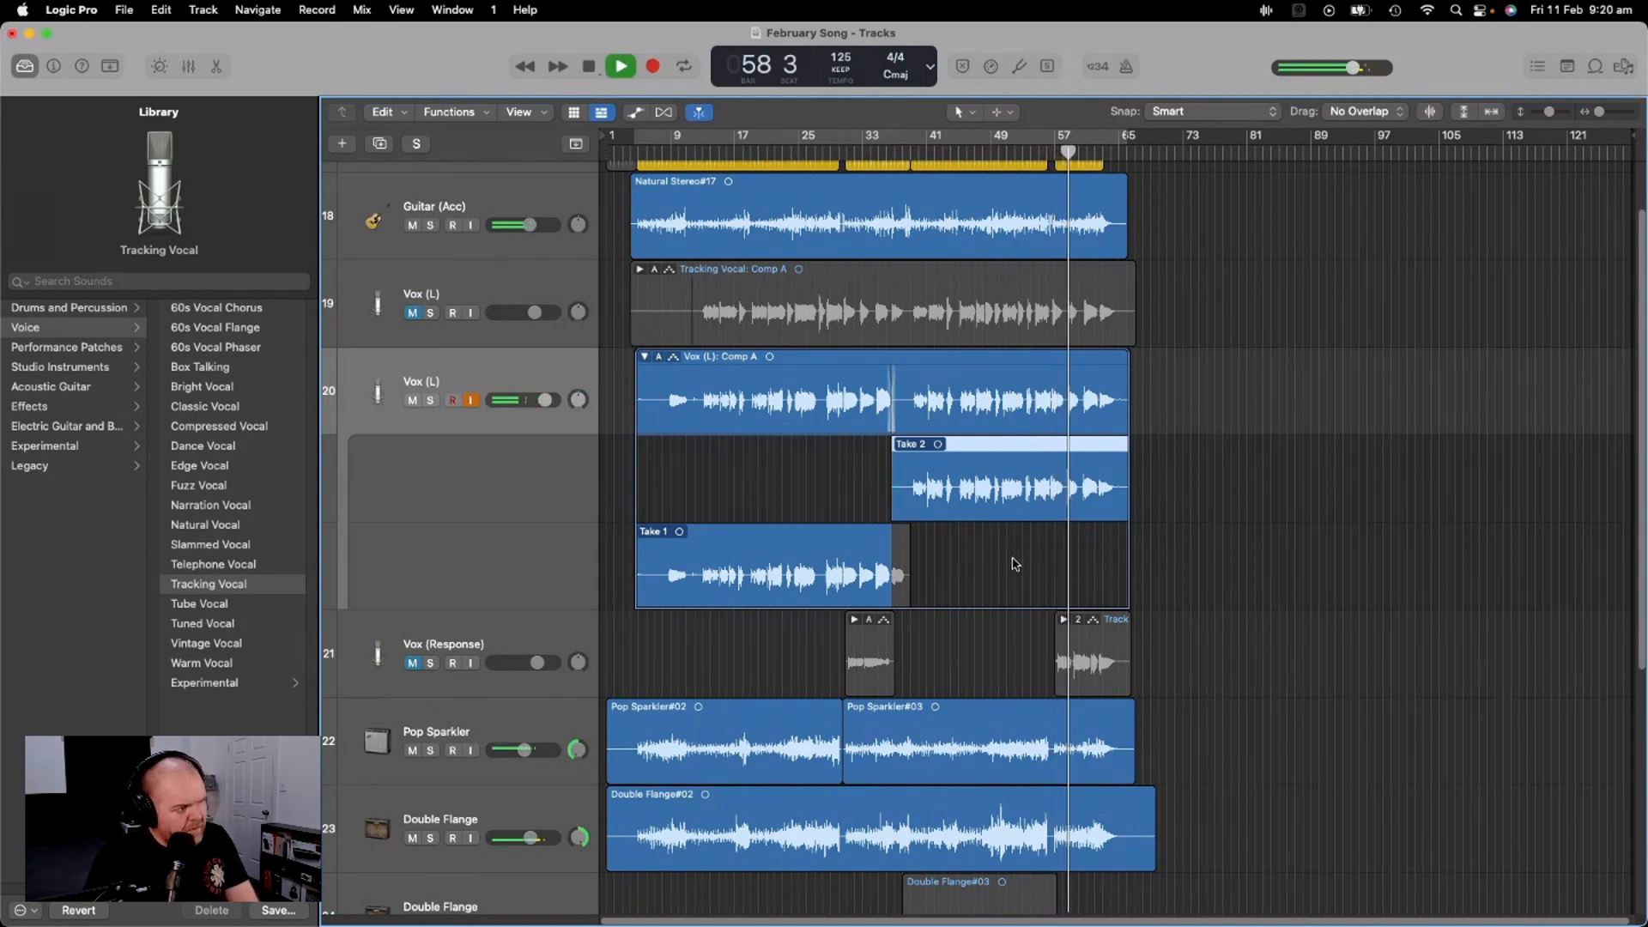
key("space")
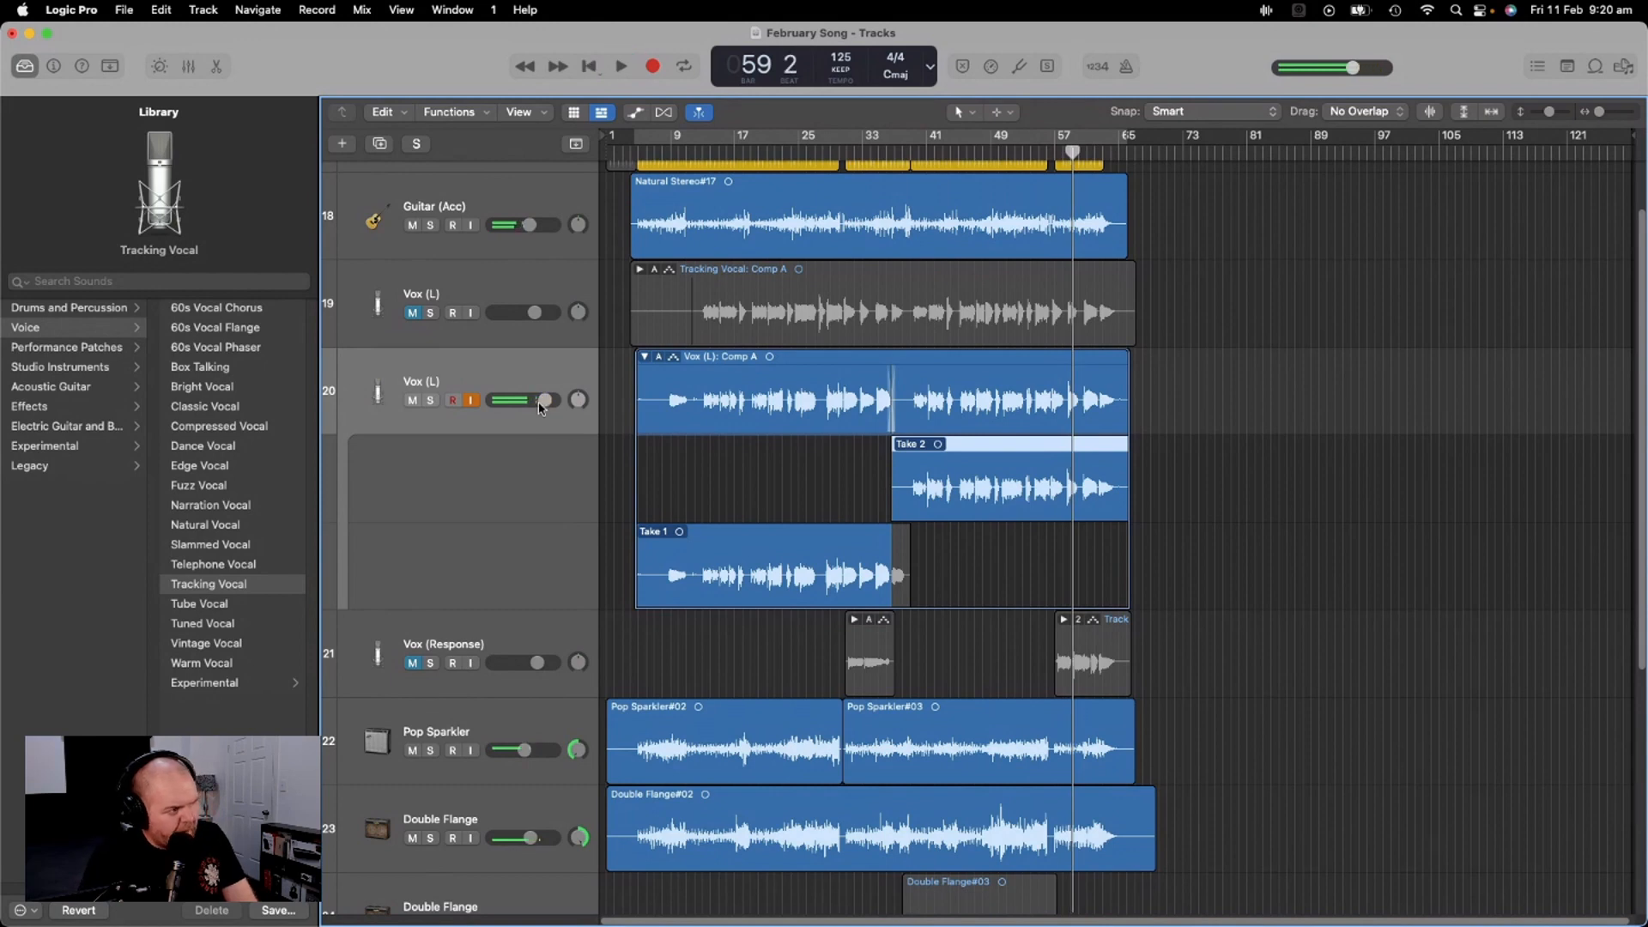
left_click_drag(545, 401, 538, 400)
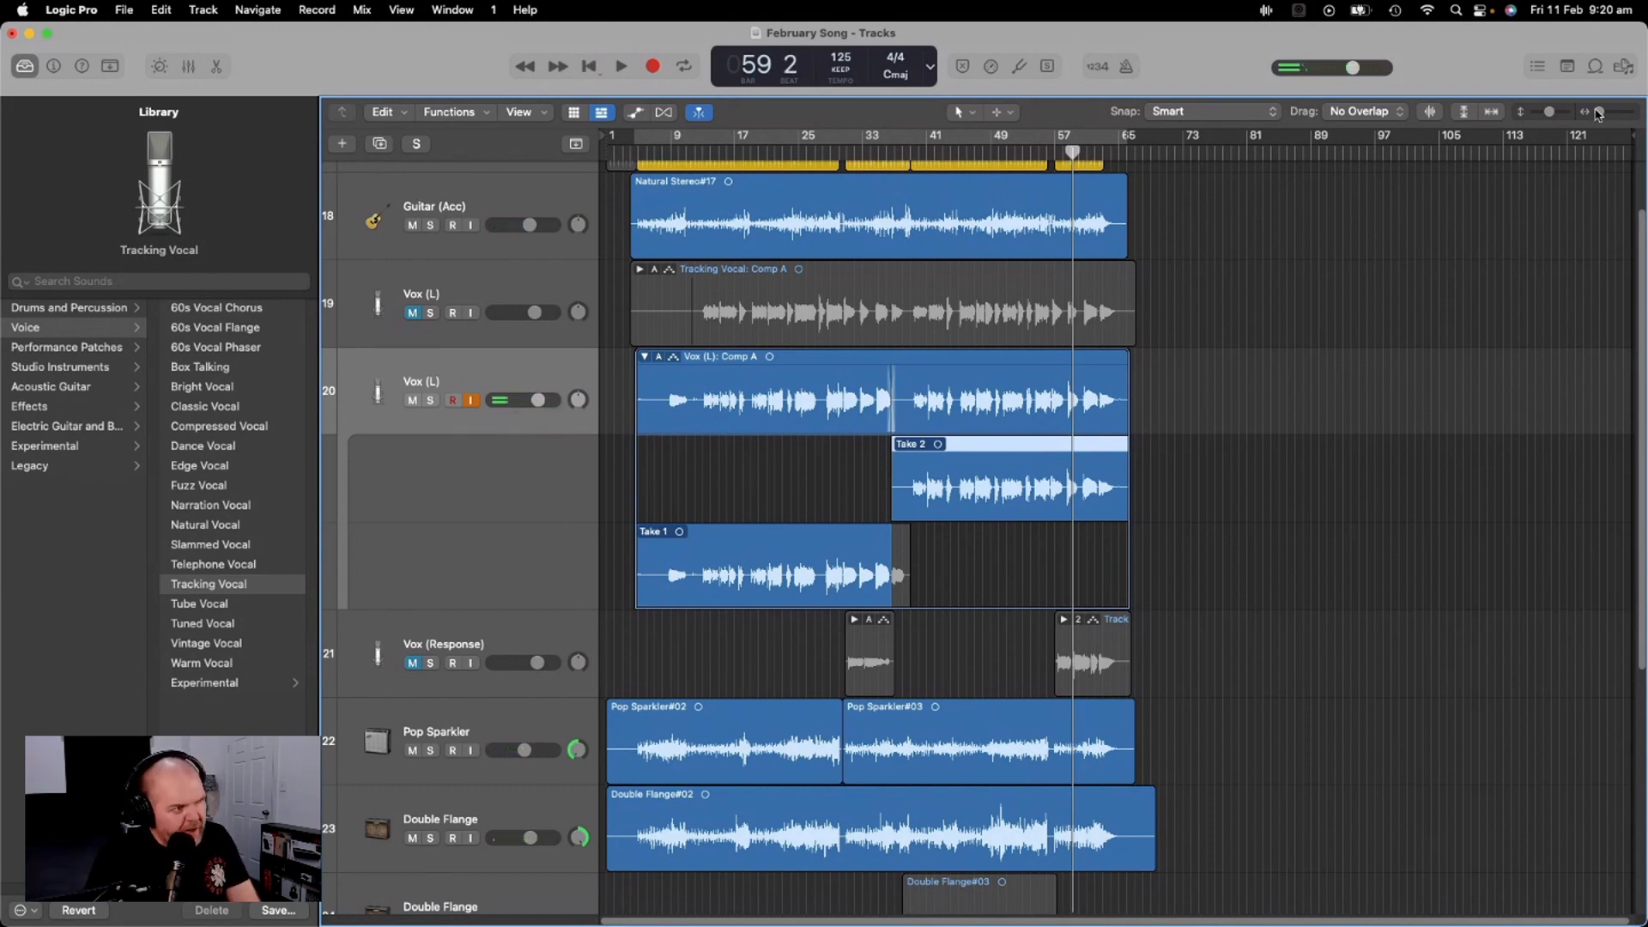
Move the comp boundary between Take 1 and Take 2 on the duplicate Vox (L) track to about bar 39
left_click_drag(1599, 112, 1603, 111)
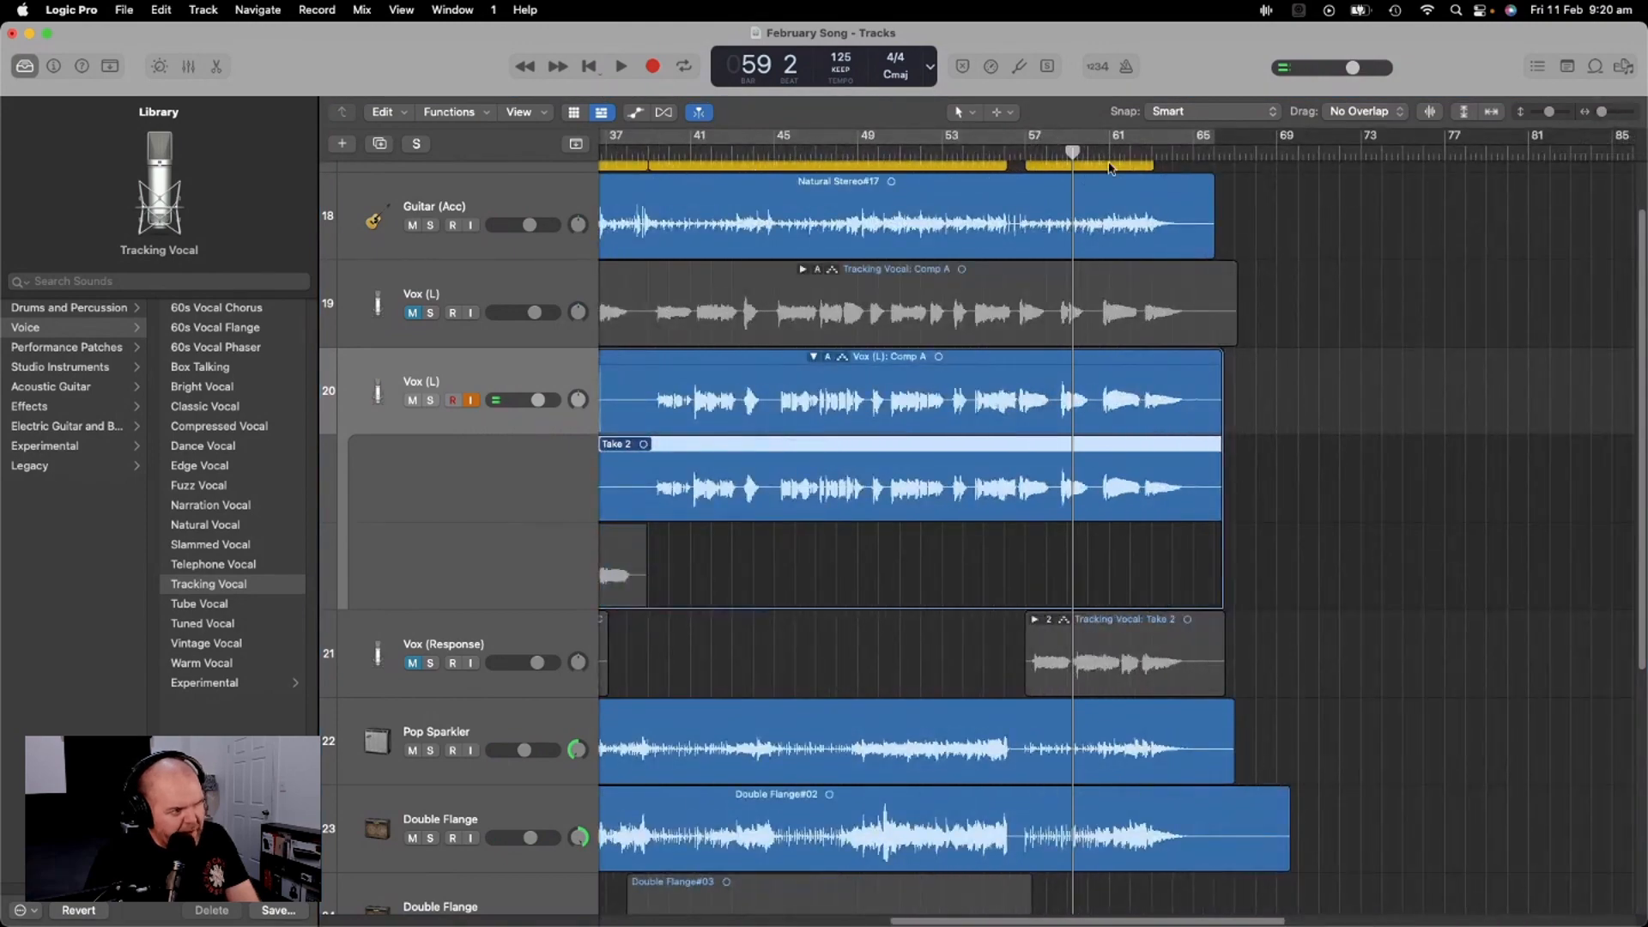
left_click_drag(1072, 153, 878, 167)
left_click_drag(853, 506, 902, 503)
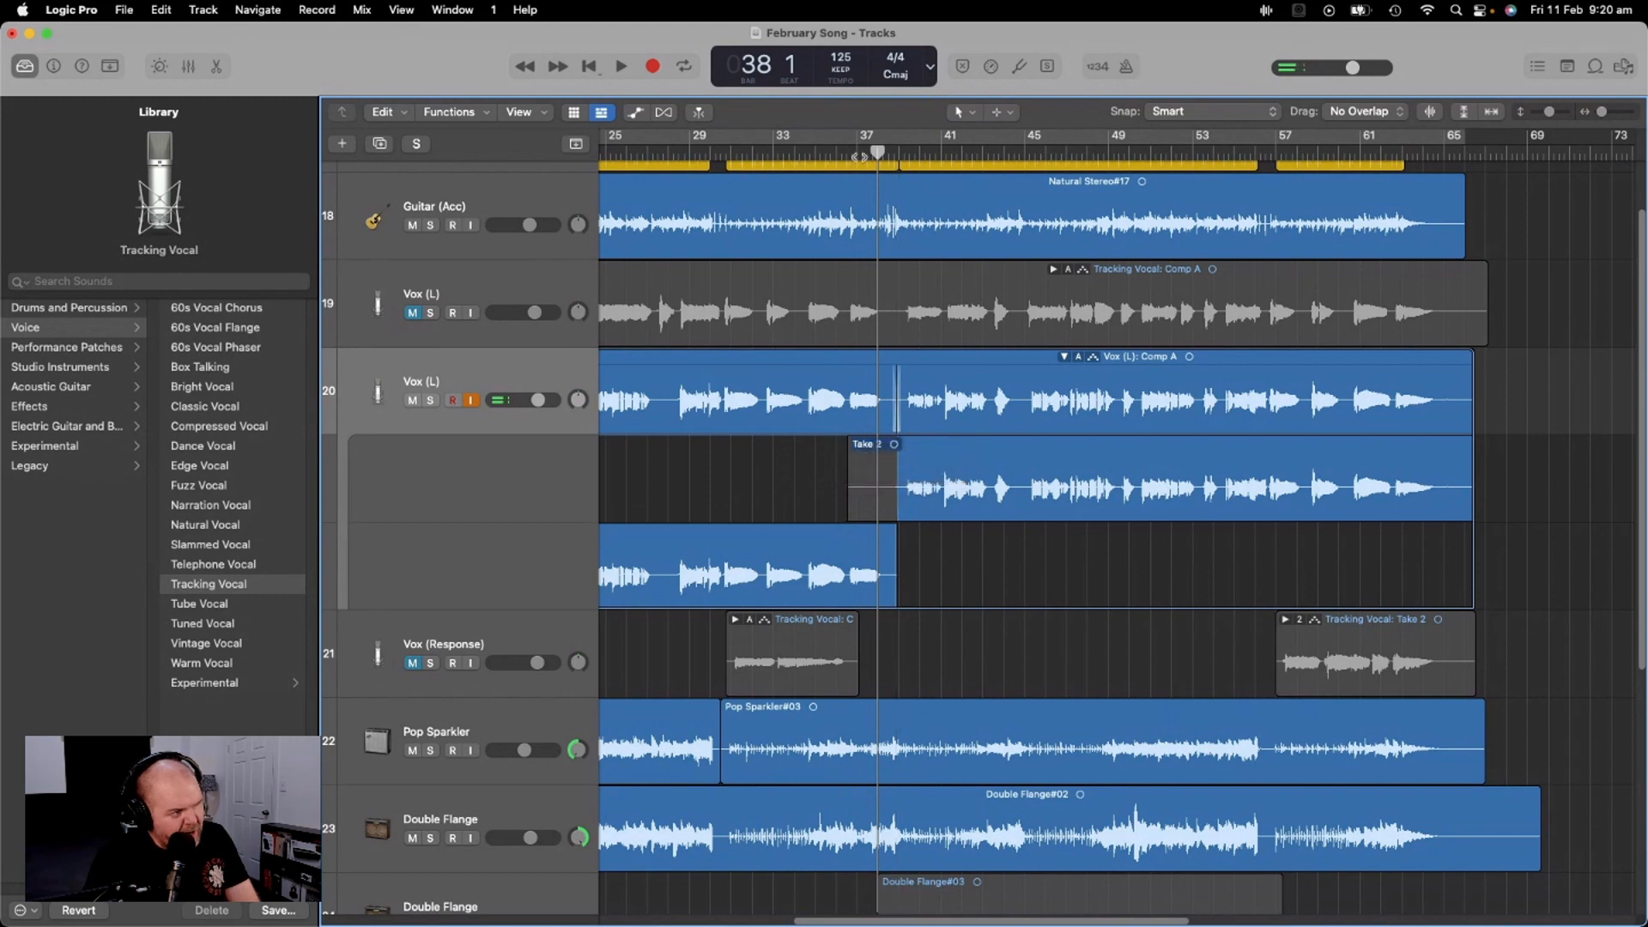
left_click(816, 143)
left_click(814, 152)
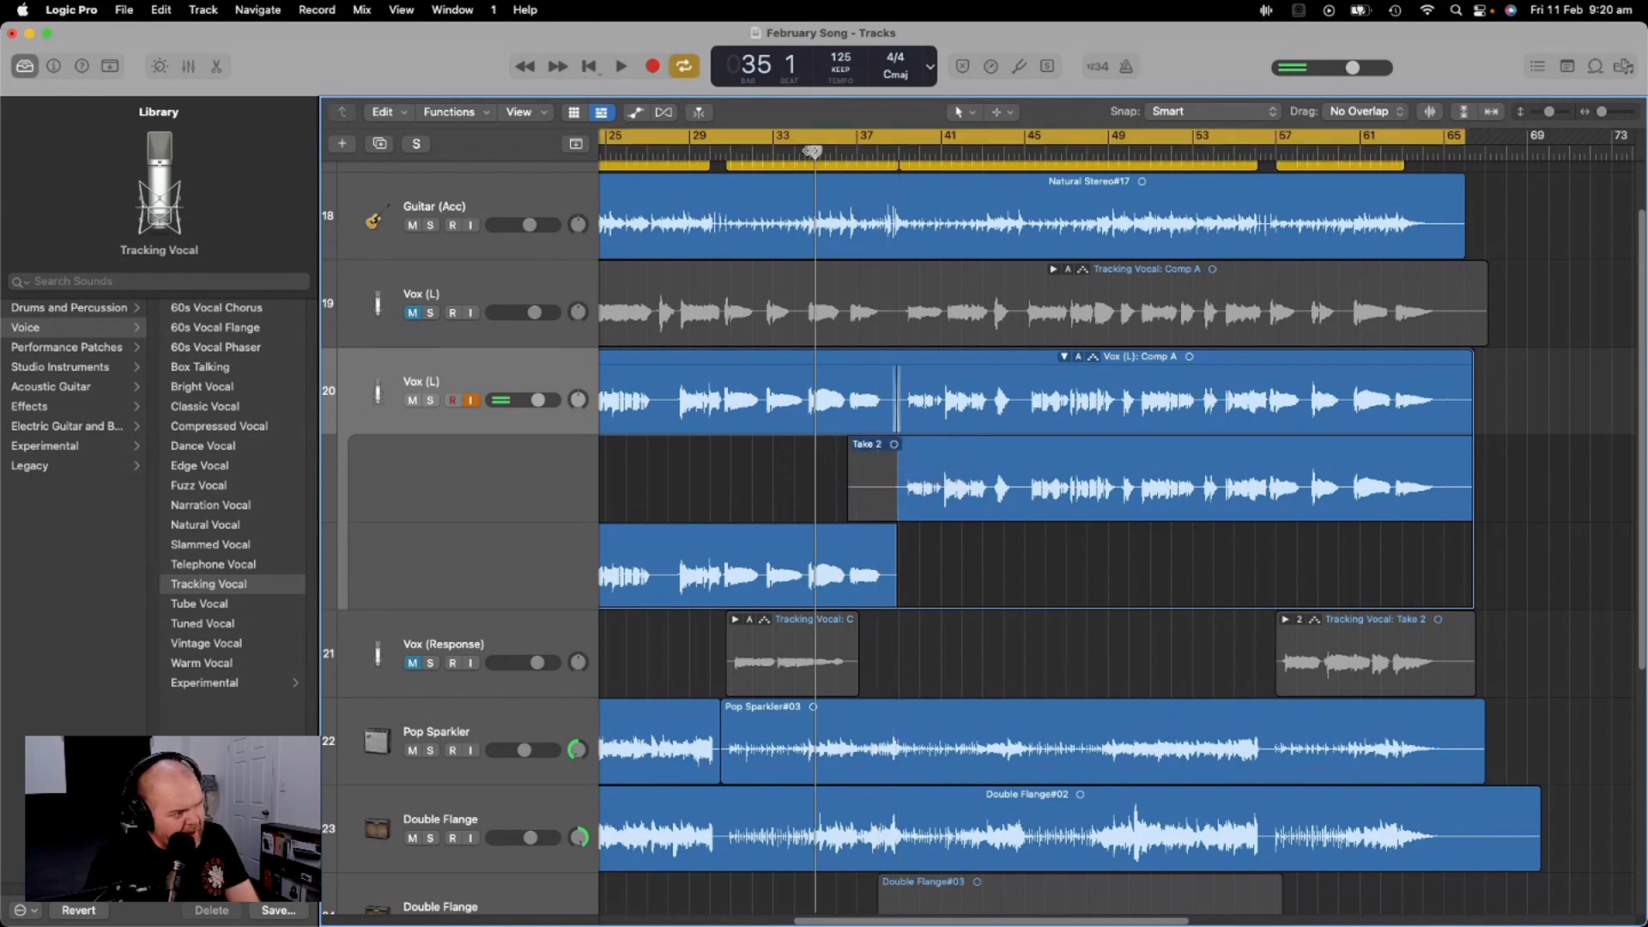
key("space")
key("space")
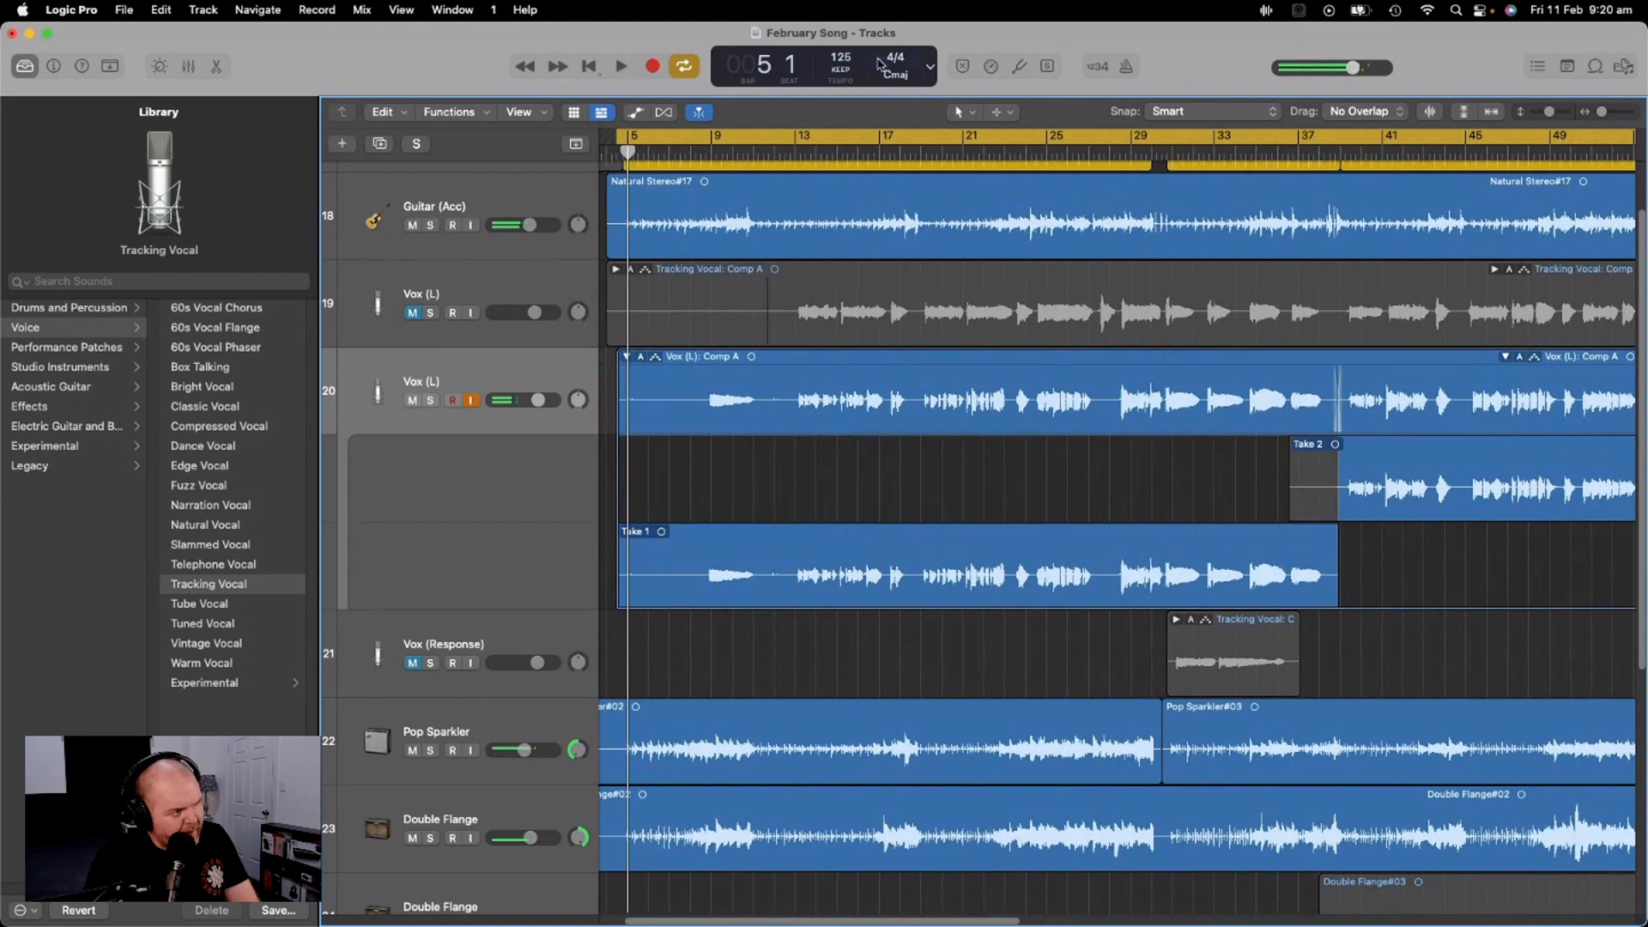
left_click(768, 133)
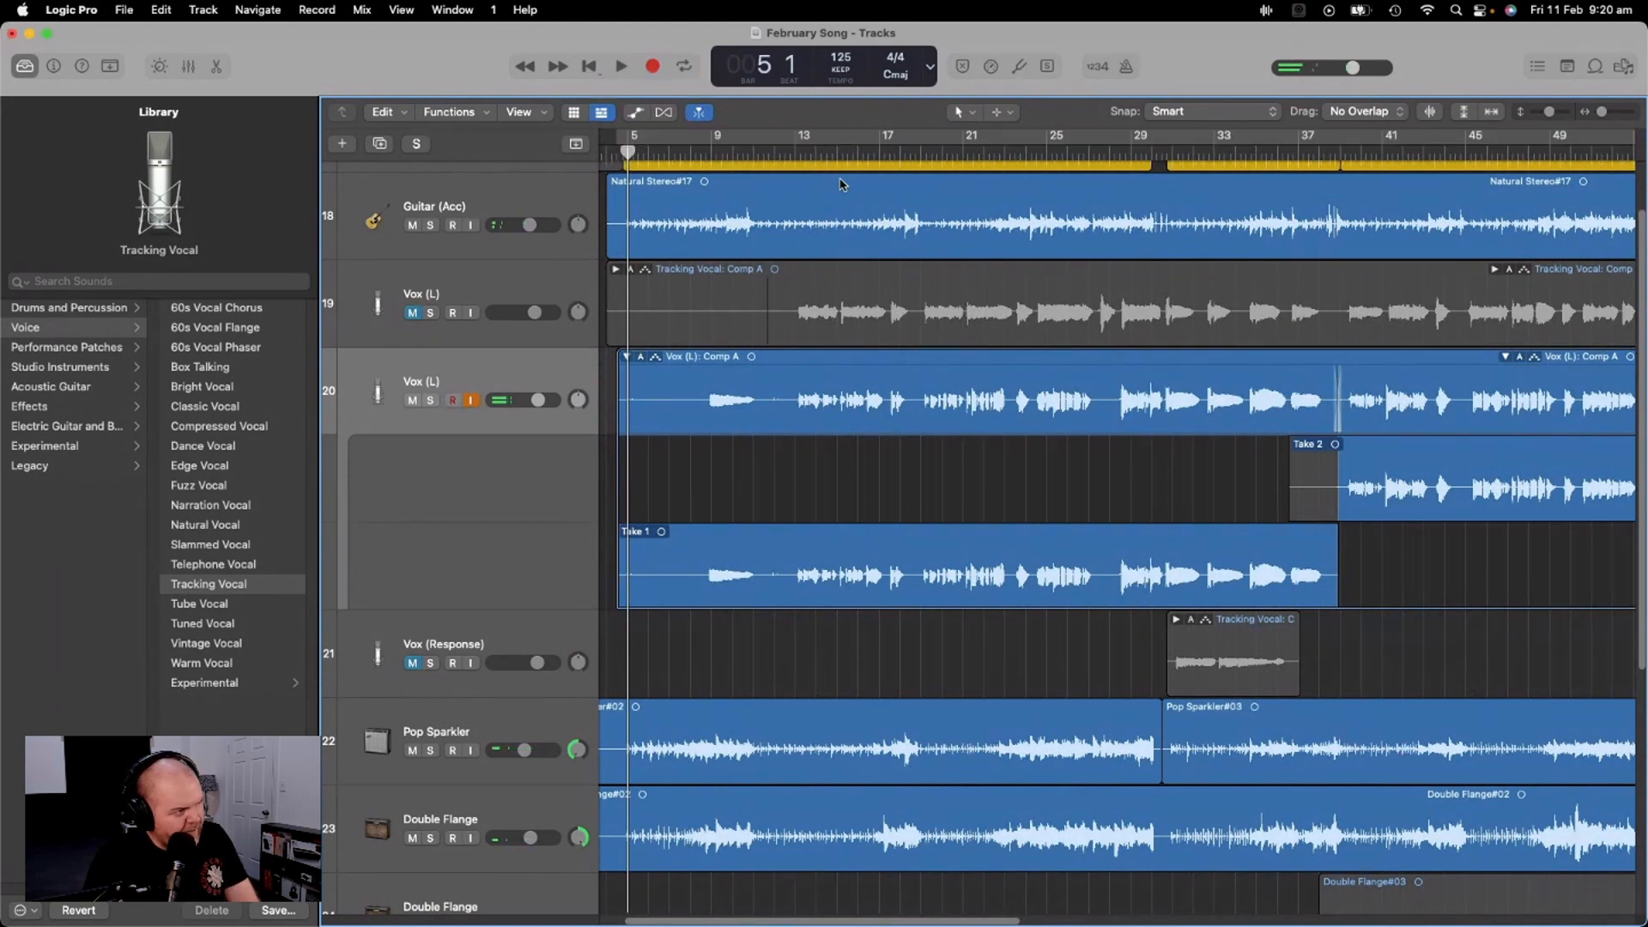
Play back the transition between the two vocal takes from about bar 37 to bar 41
left_click(1301, 153)
key("space")
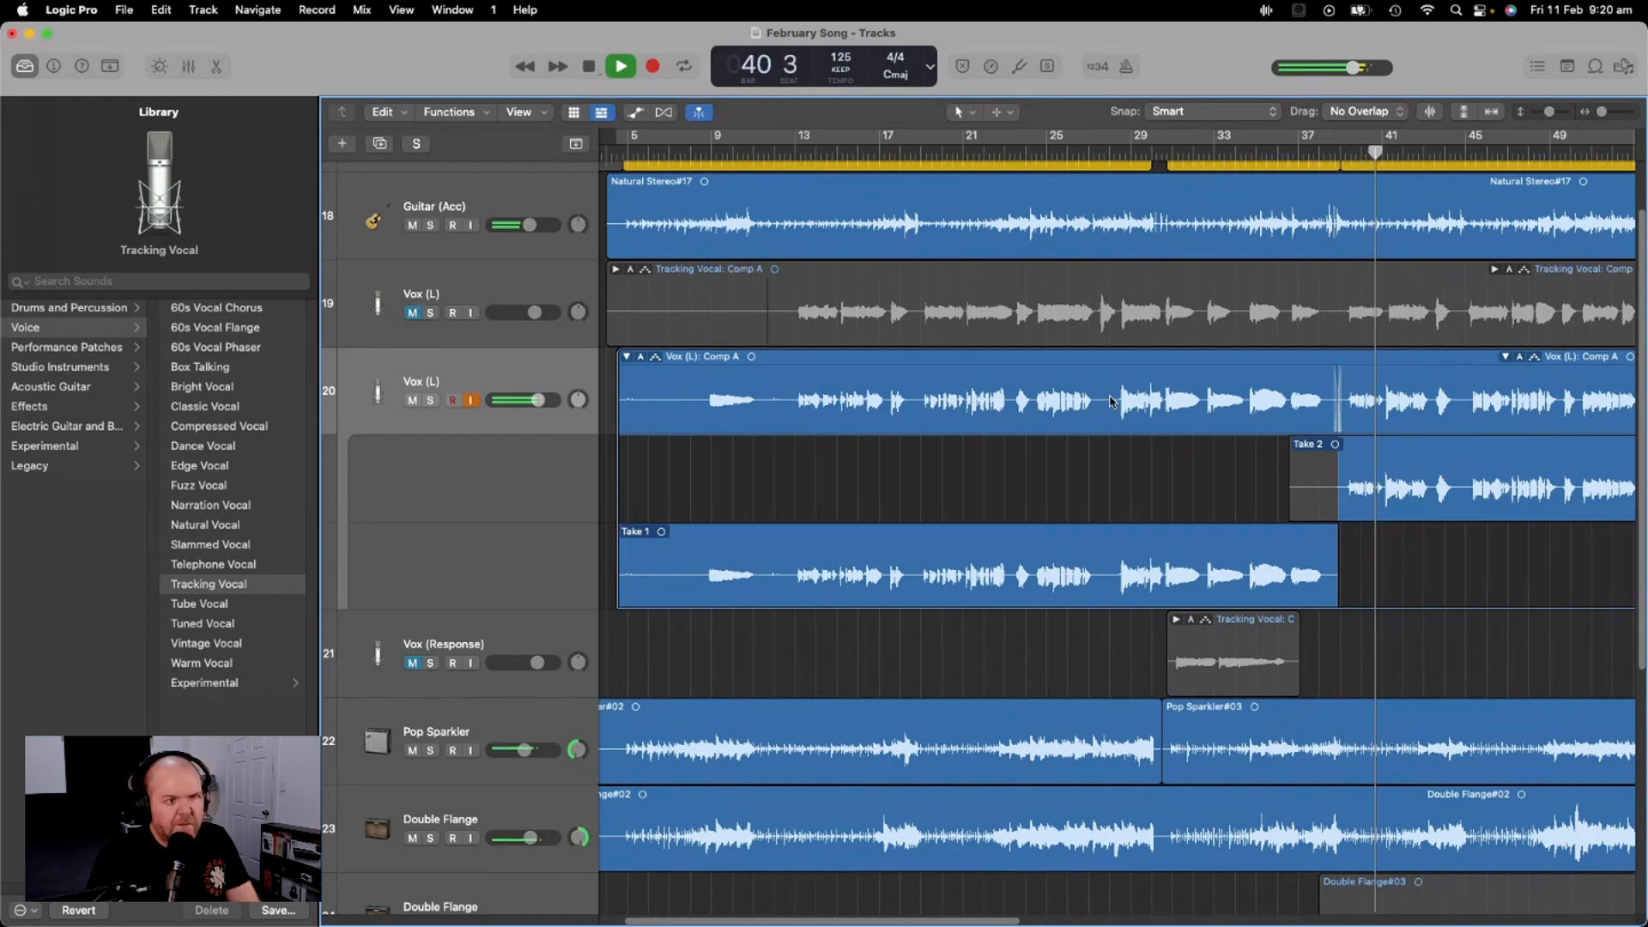
key("space")
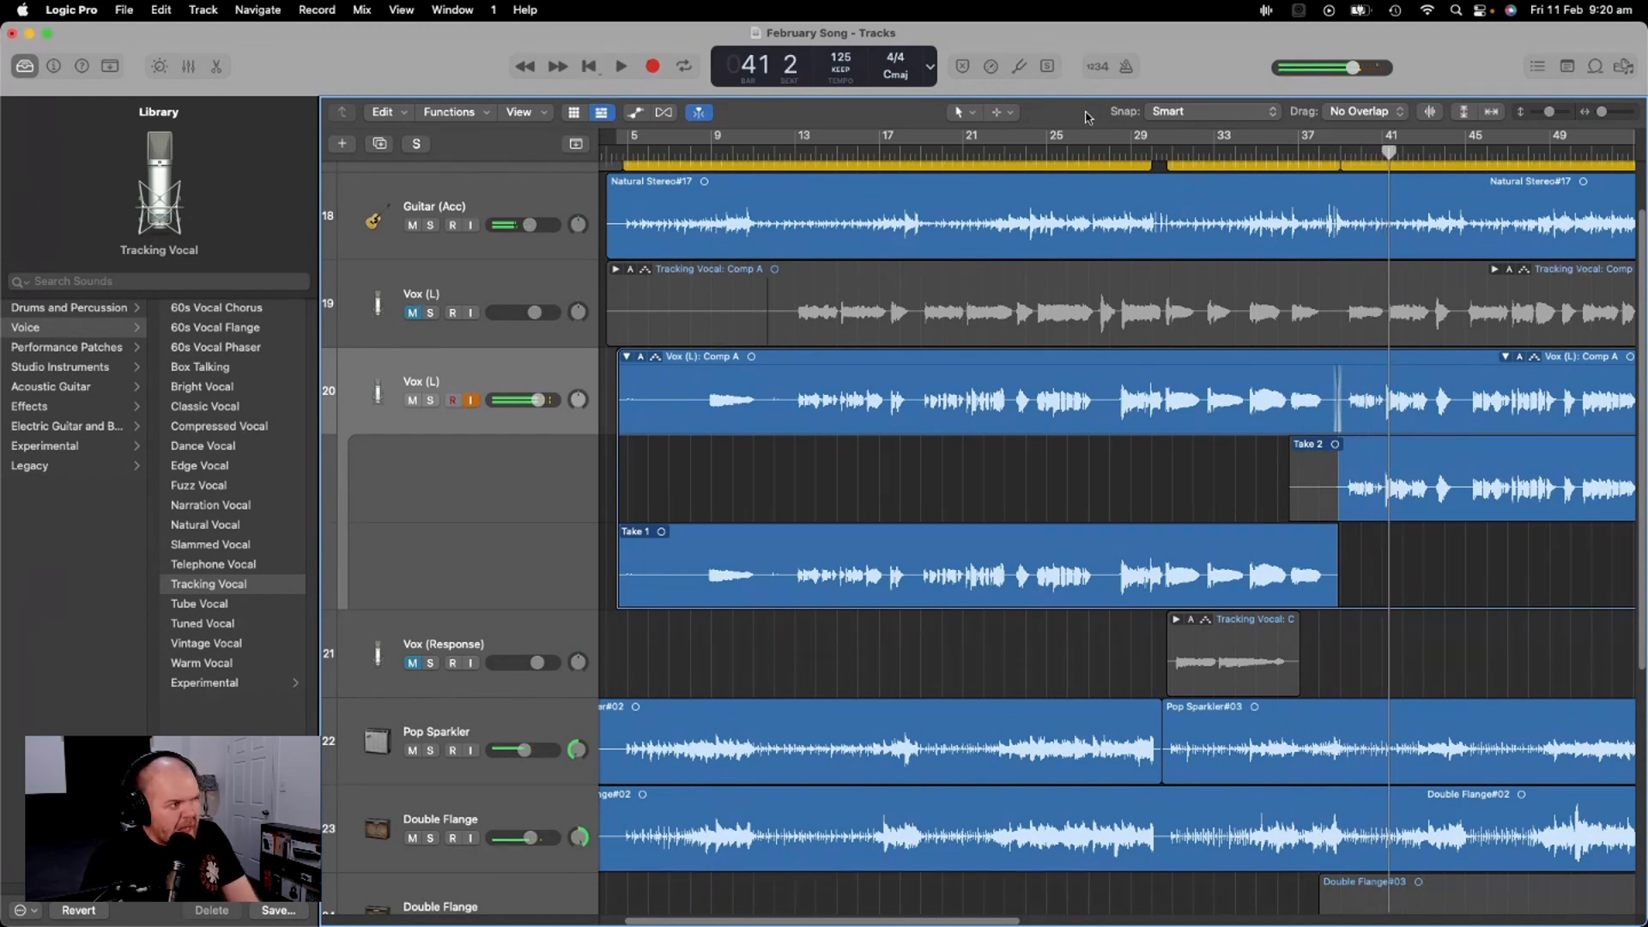
Return the playhead to about bar 4 and bring up the beginning of the Hey Girl lyrics in OneNote for another vocal take
left_click_drag(1391, 152, 679, 162)
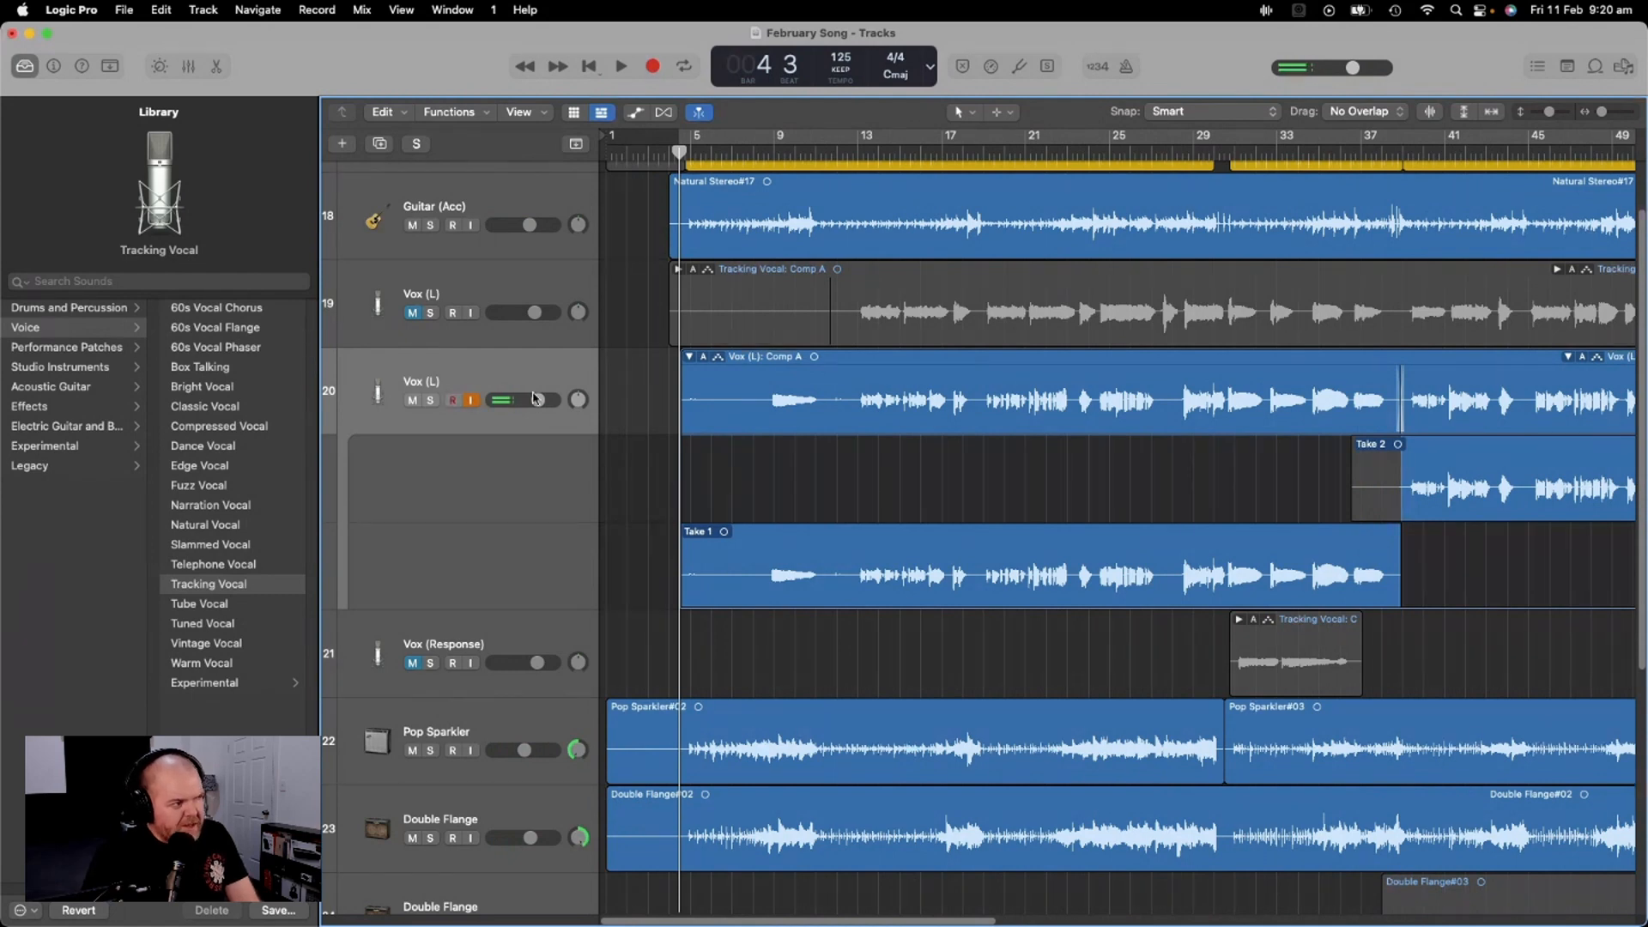
left_click(458, 400)
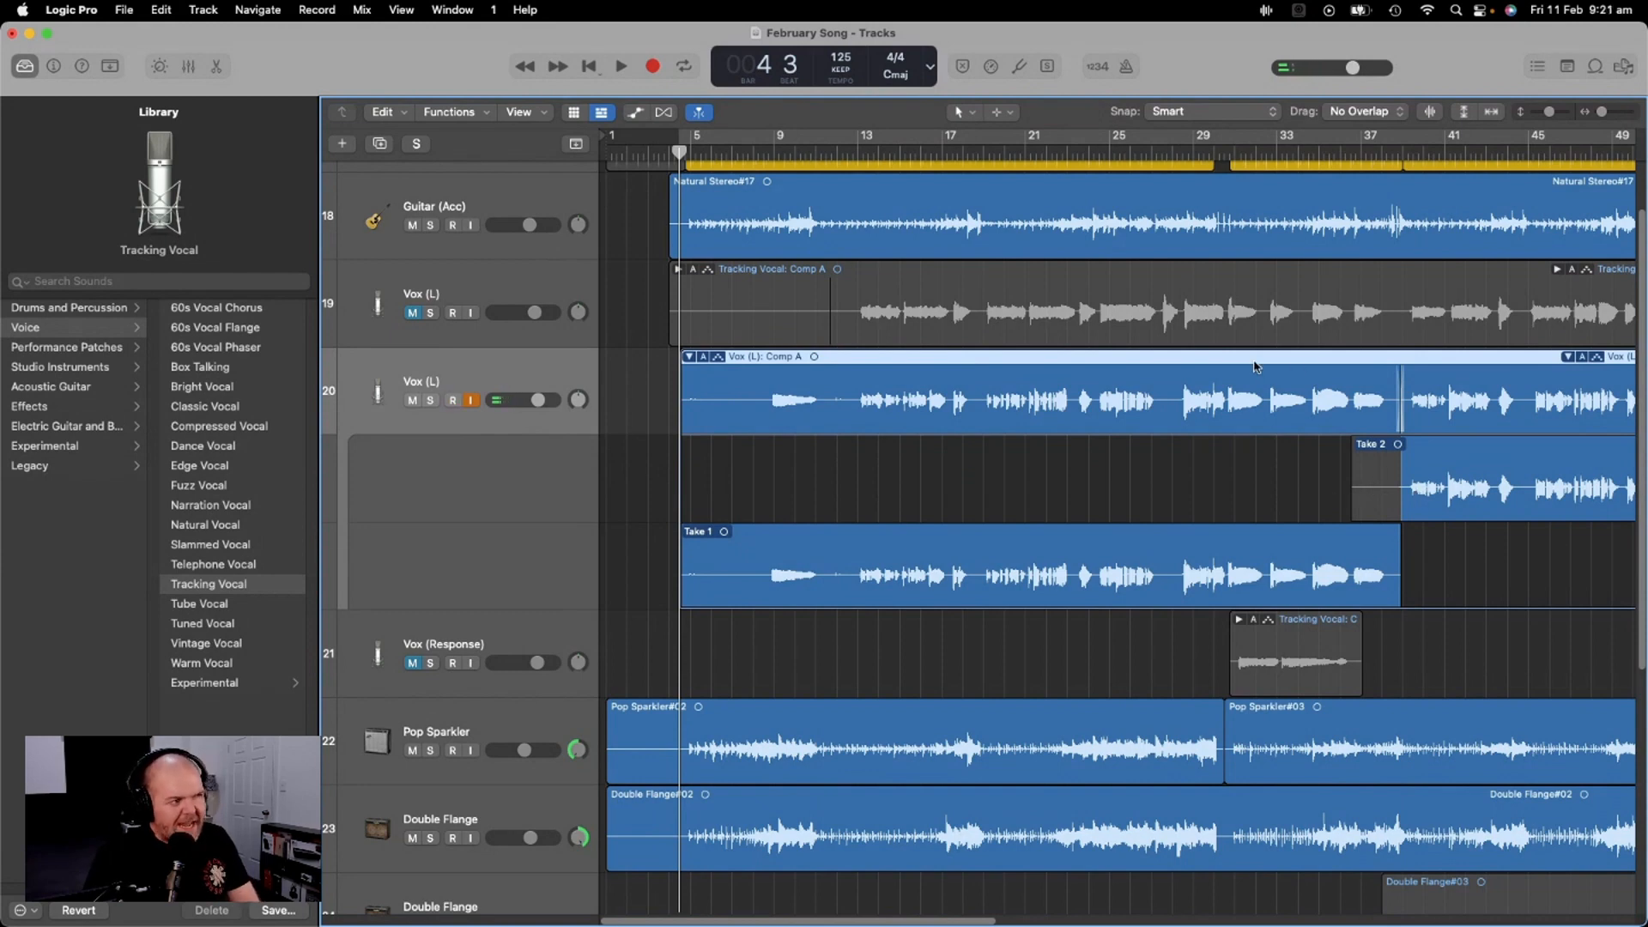
key("super+Tab")
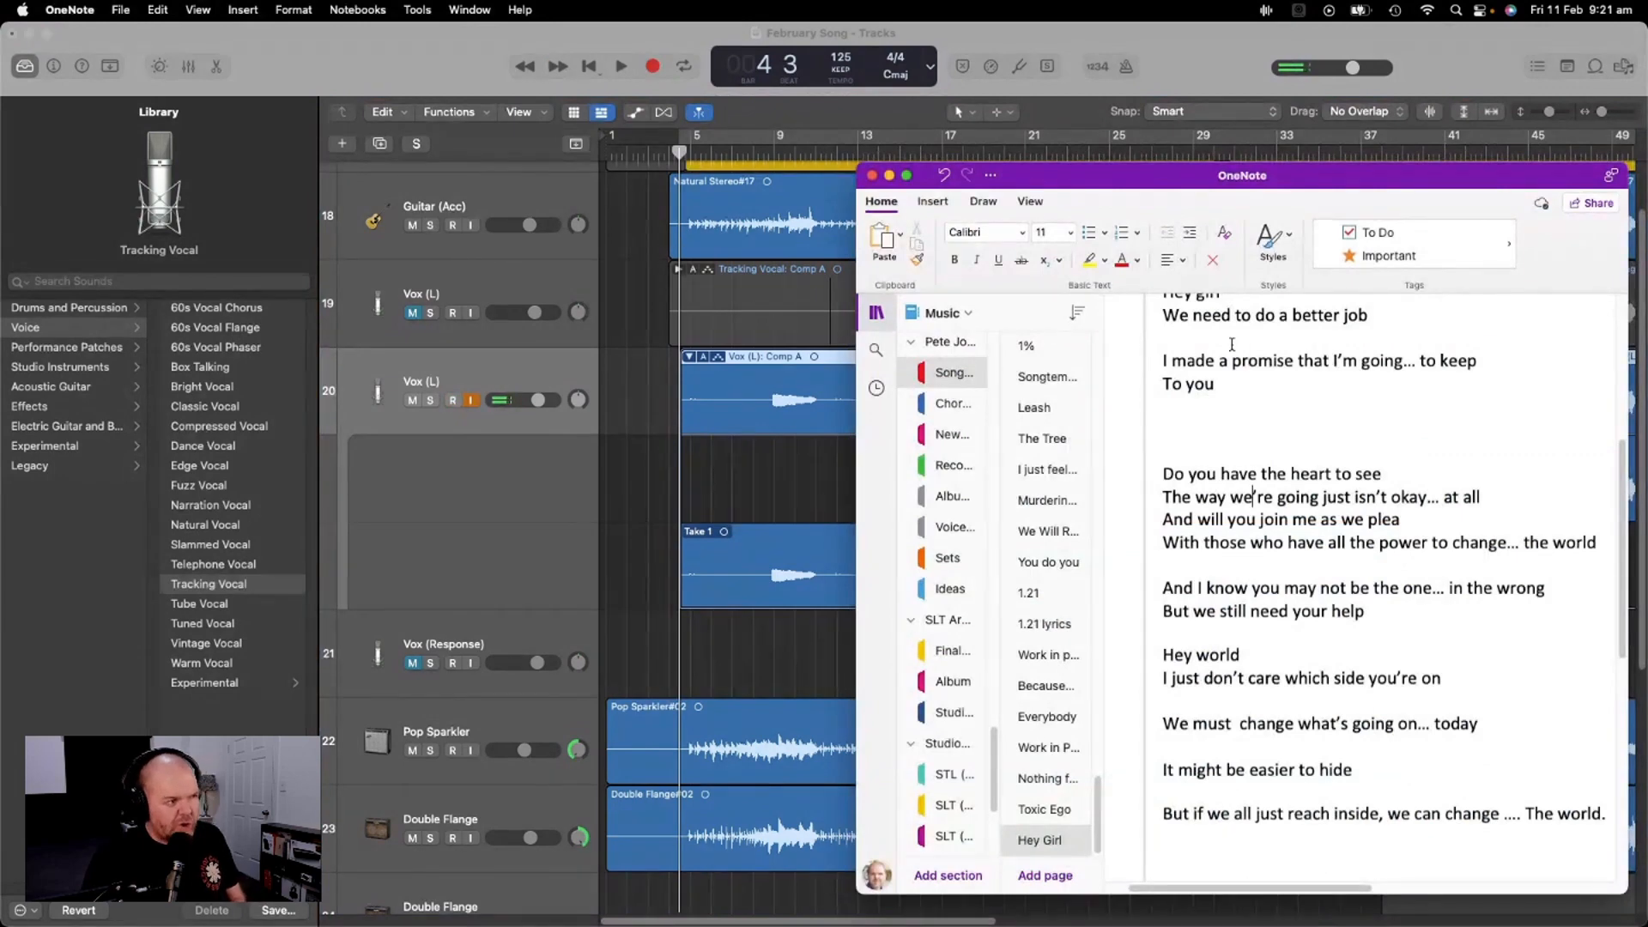
scroll(1306, 478, "up", 3)
scroll(1306, 479, "up", 5)
scroll(1298, 470, "down", 3)
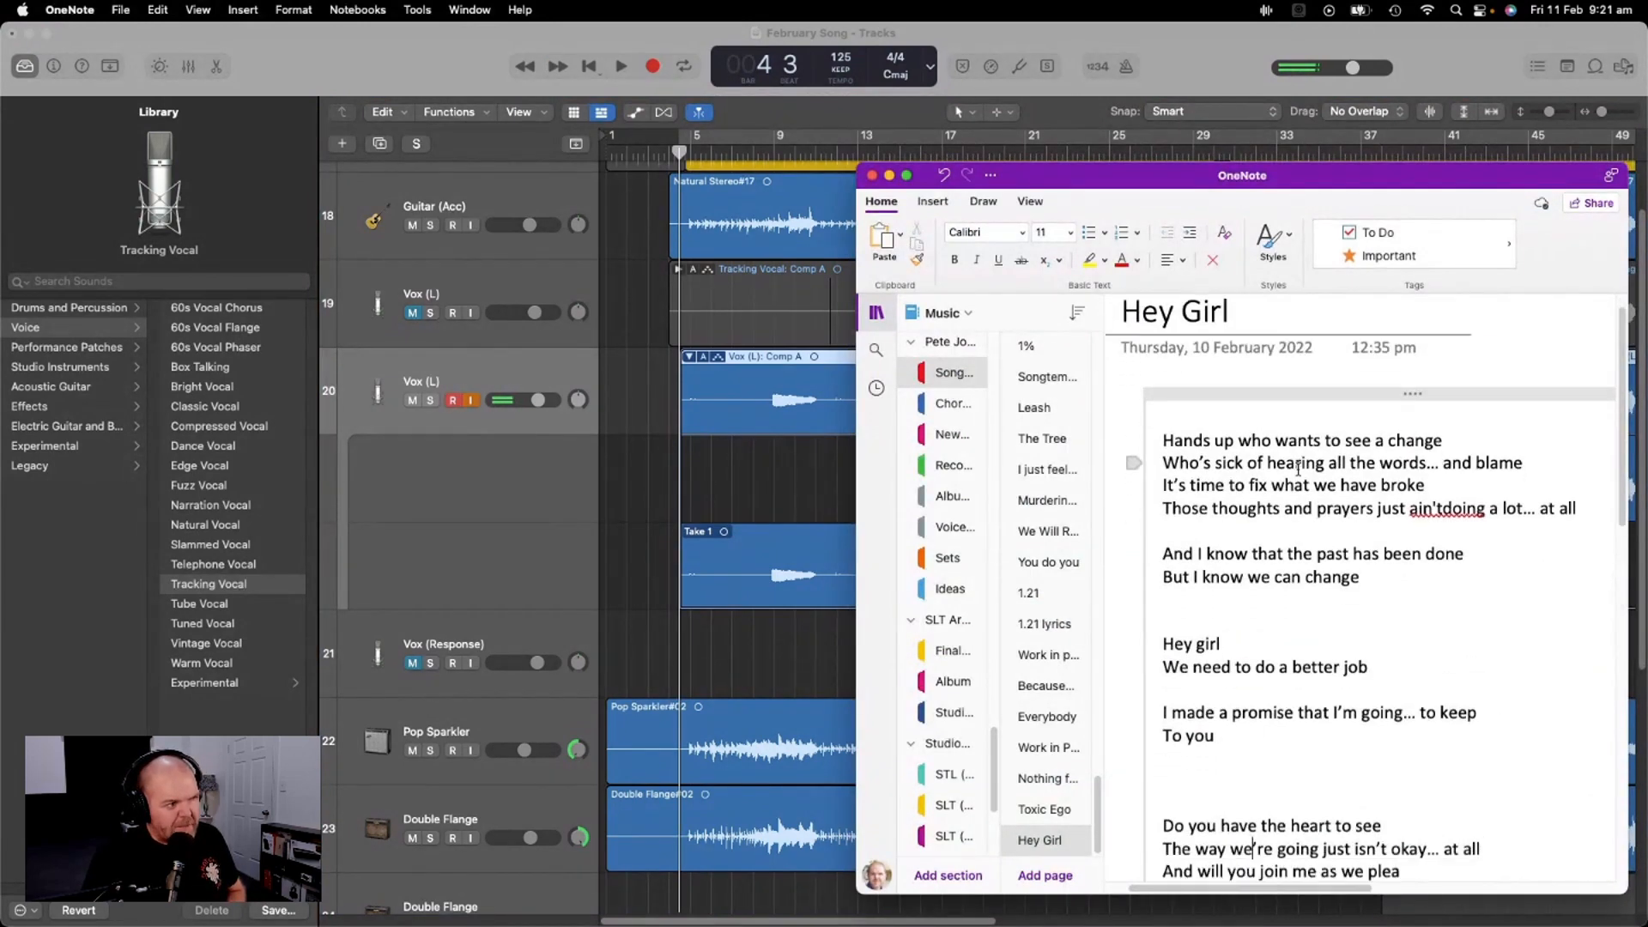
scroll(1298, 471, "down", 1)
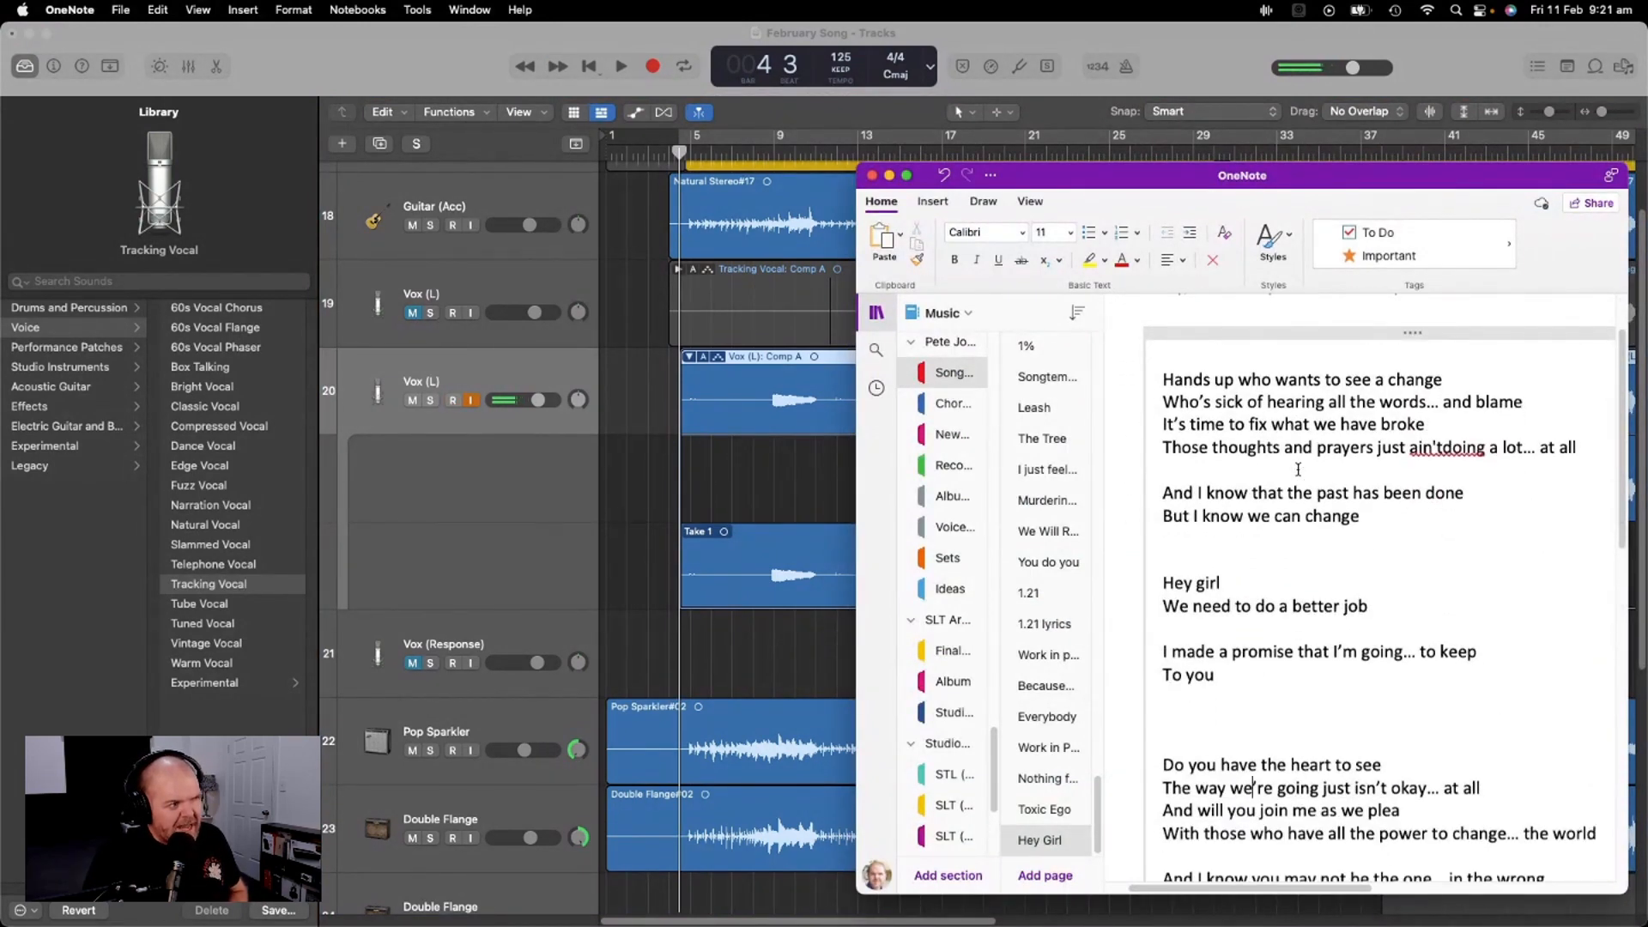
Record another full vocal take on the duplicate Vox (L) track from about bar 4 to bar 72, following the Hey Girl lyrics in OneNote
scroll(1298, 470, "down", 1)
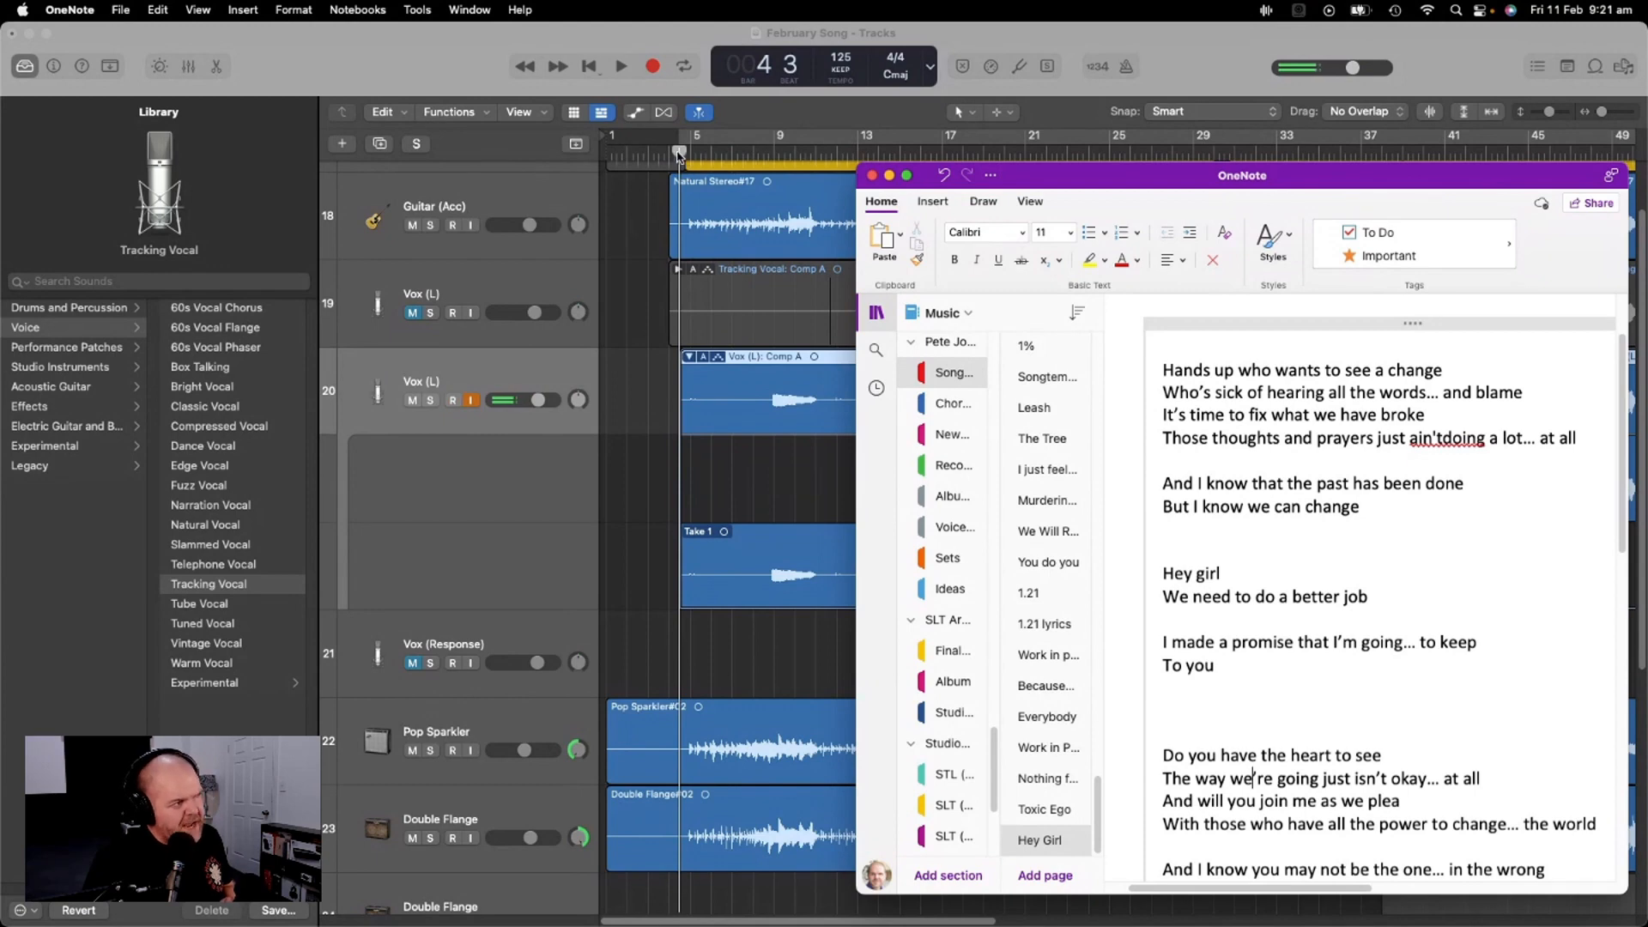
left_click(642, 186)
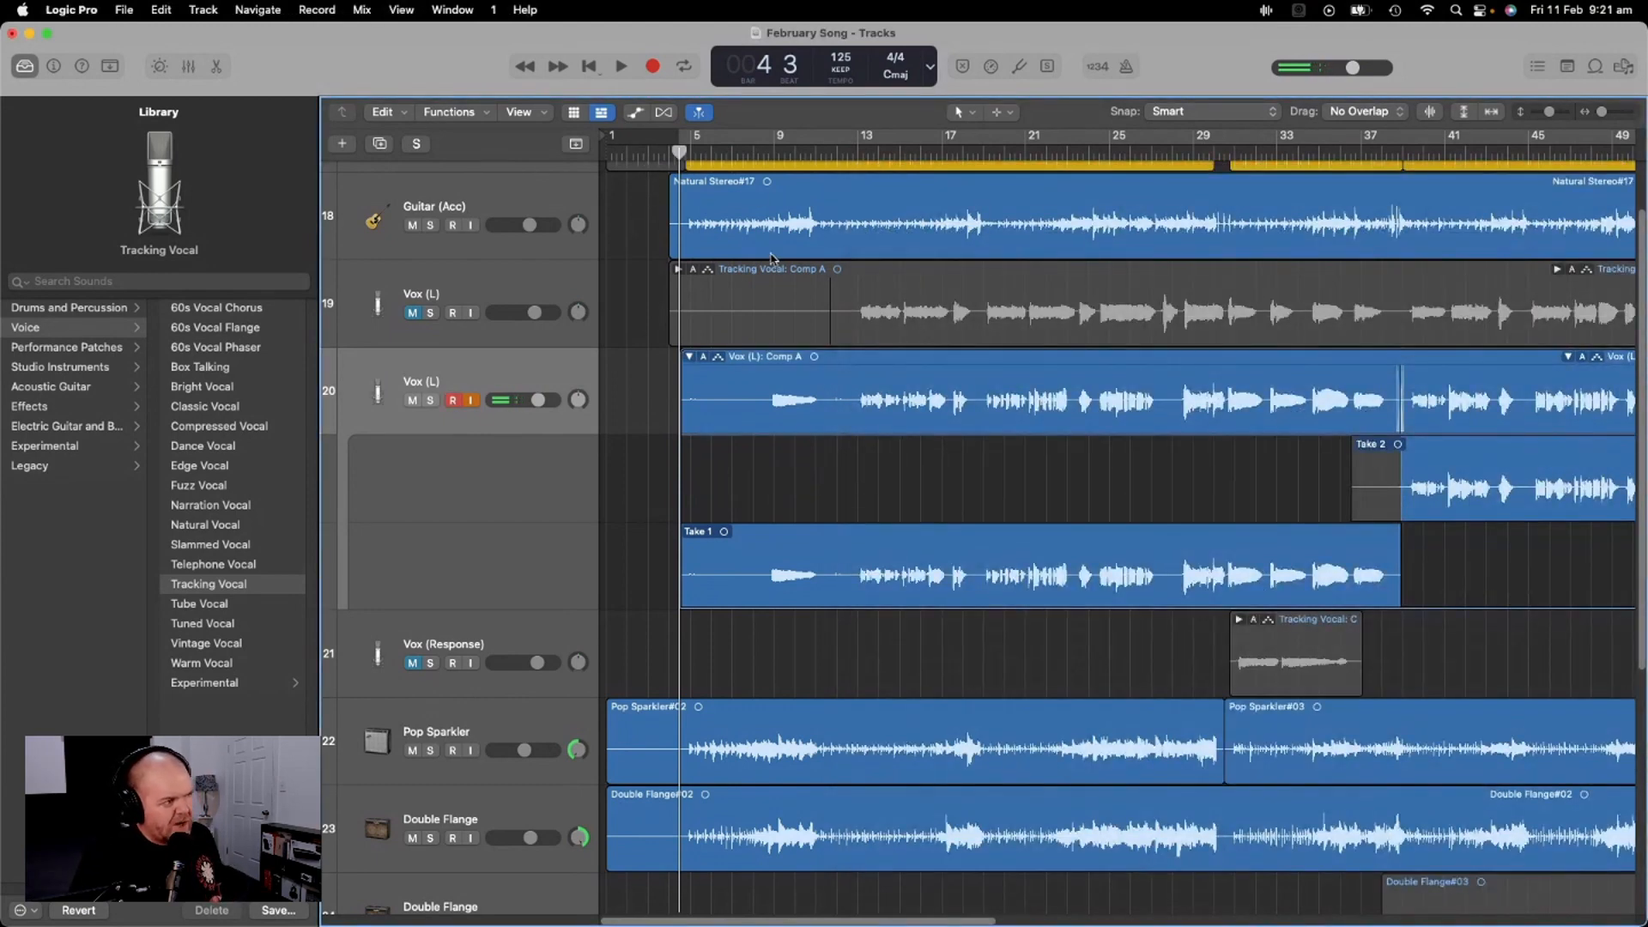
key("r")
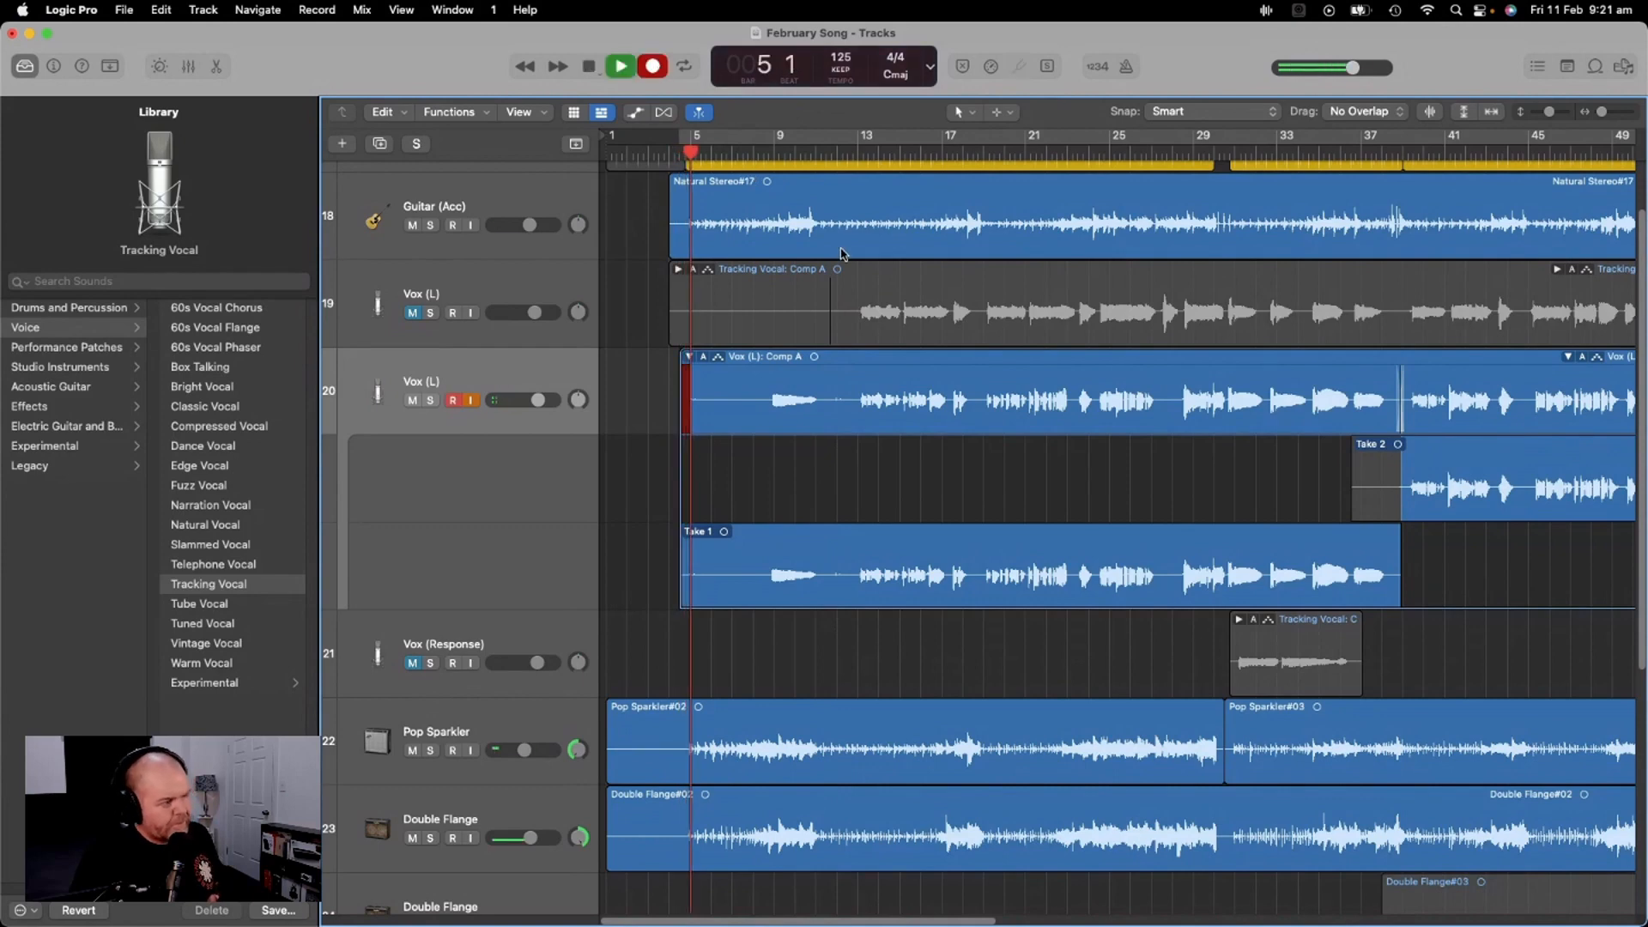
key("super+Tab")
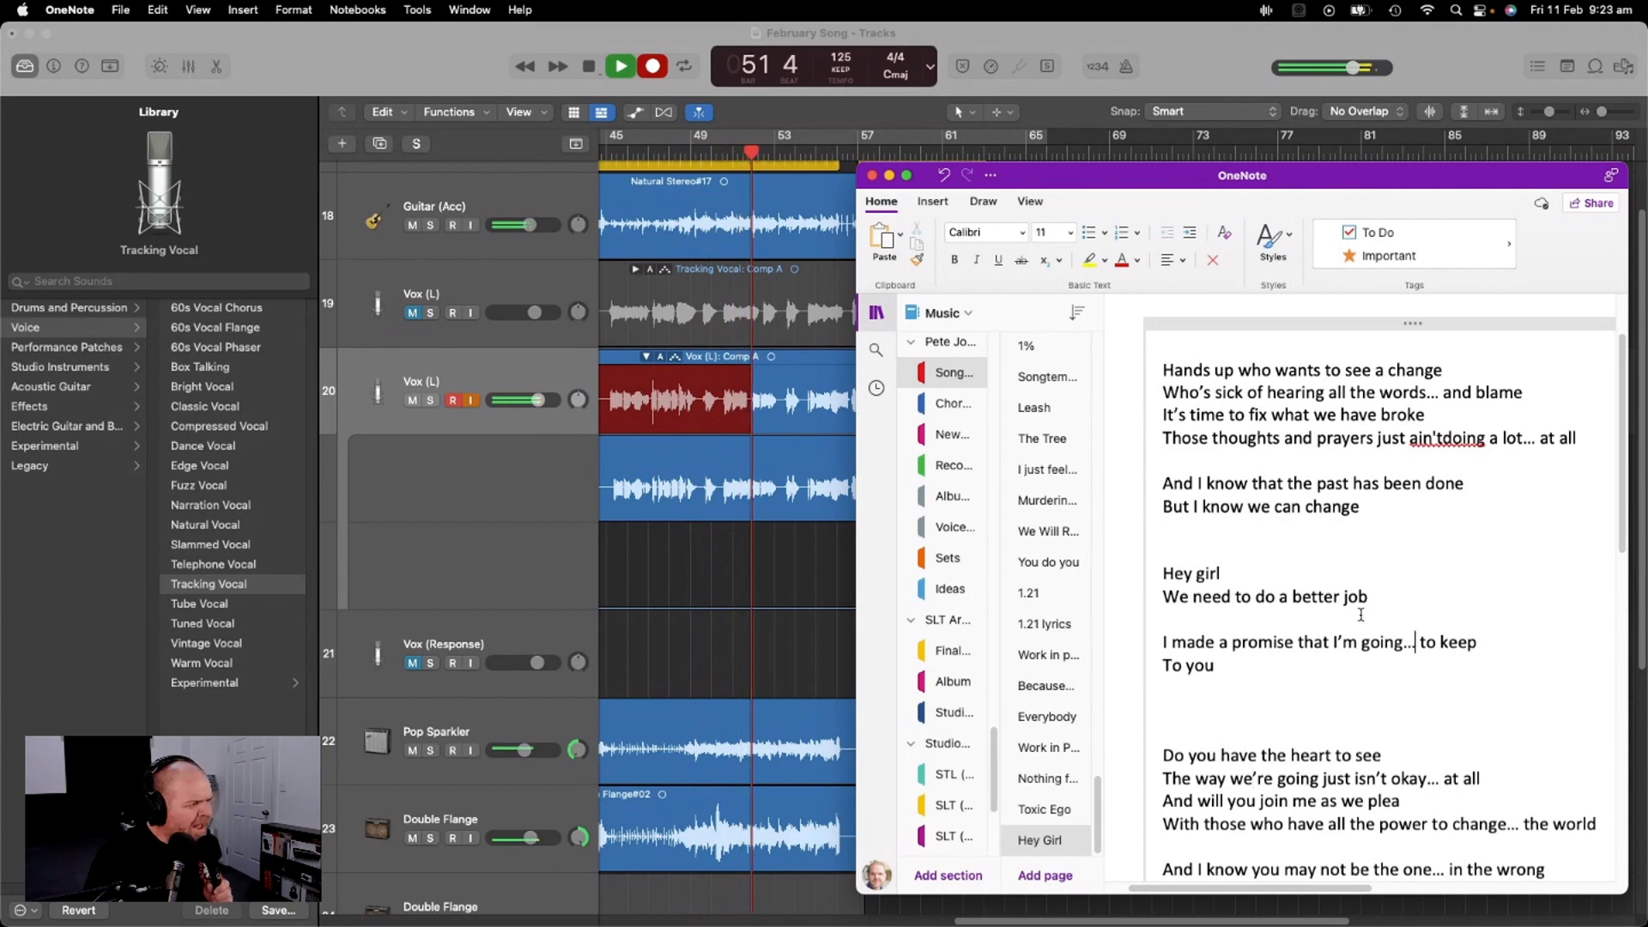
scroll(1374, 618, "down", 1)
scroll(1322, 515, "down", 4)
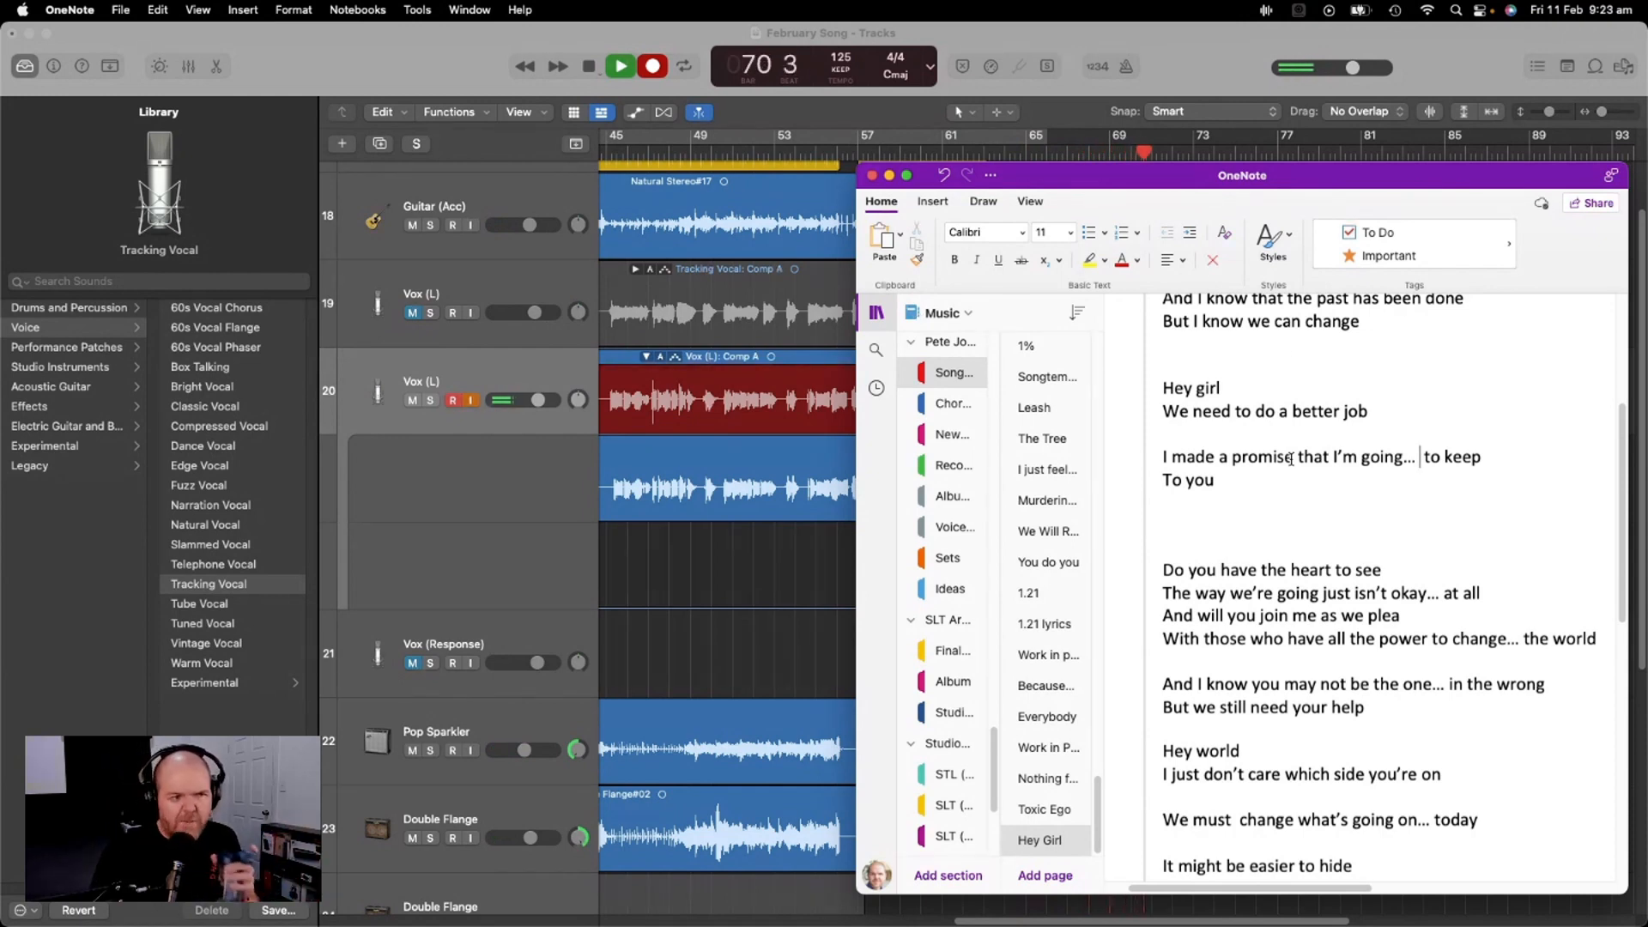
left_click(1189, 82)
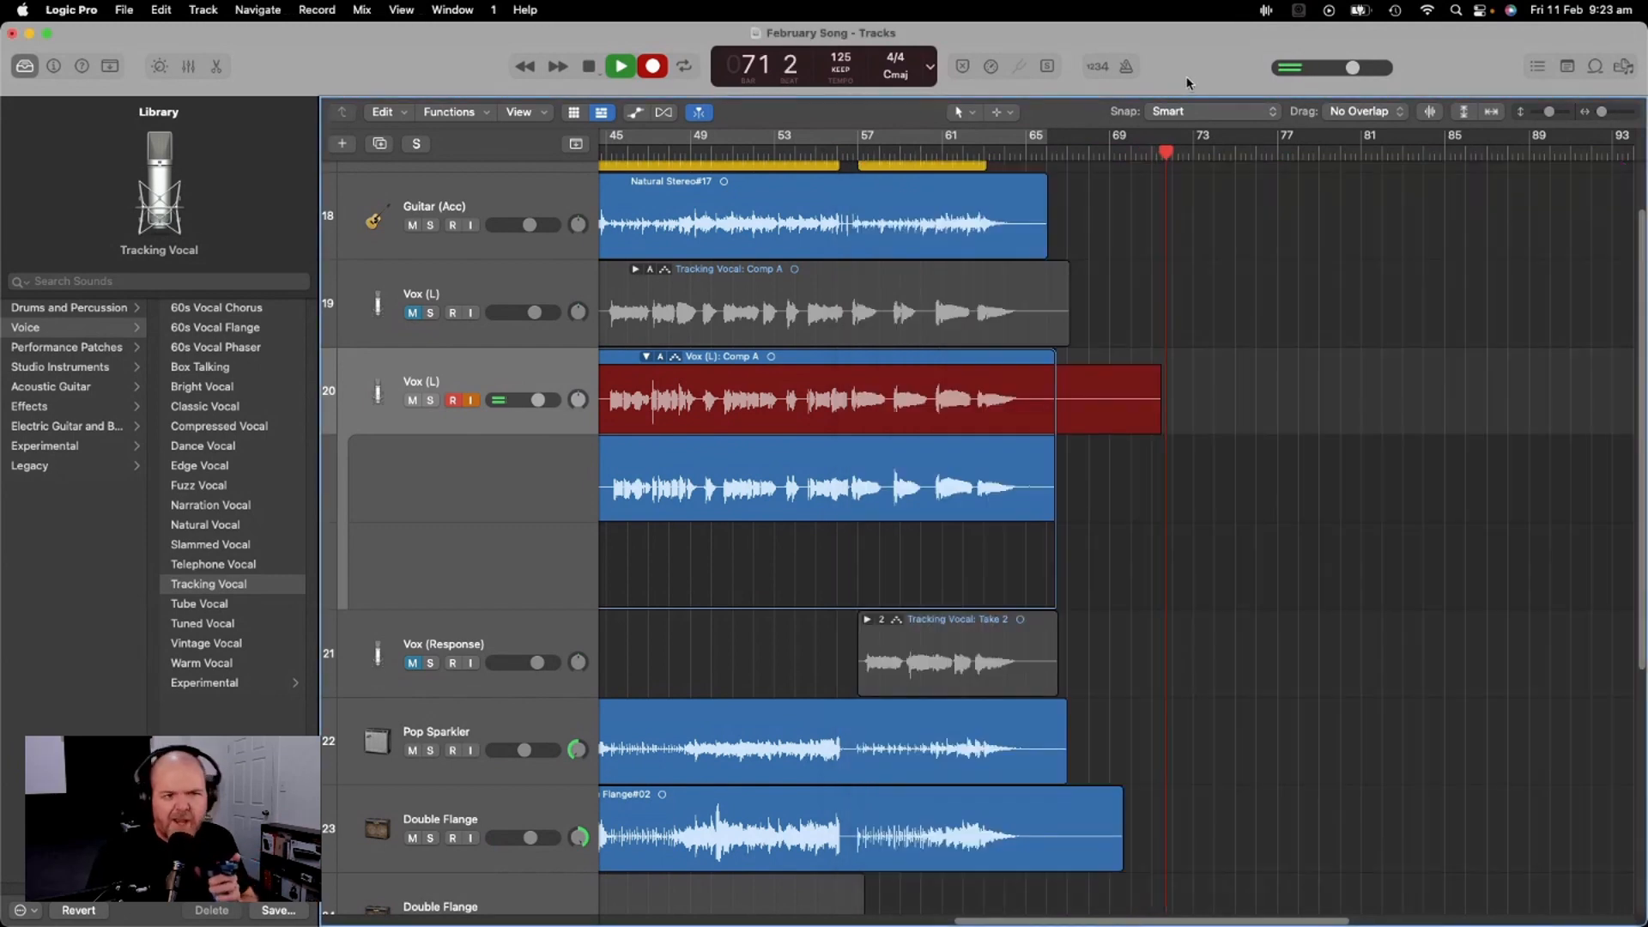
key("space")
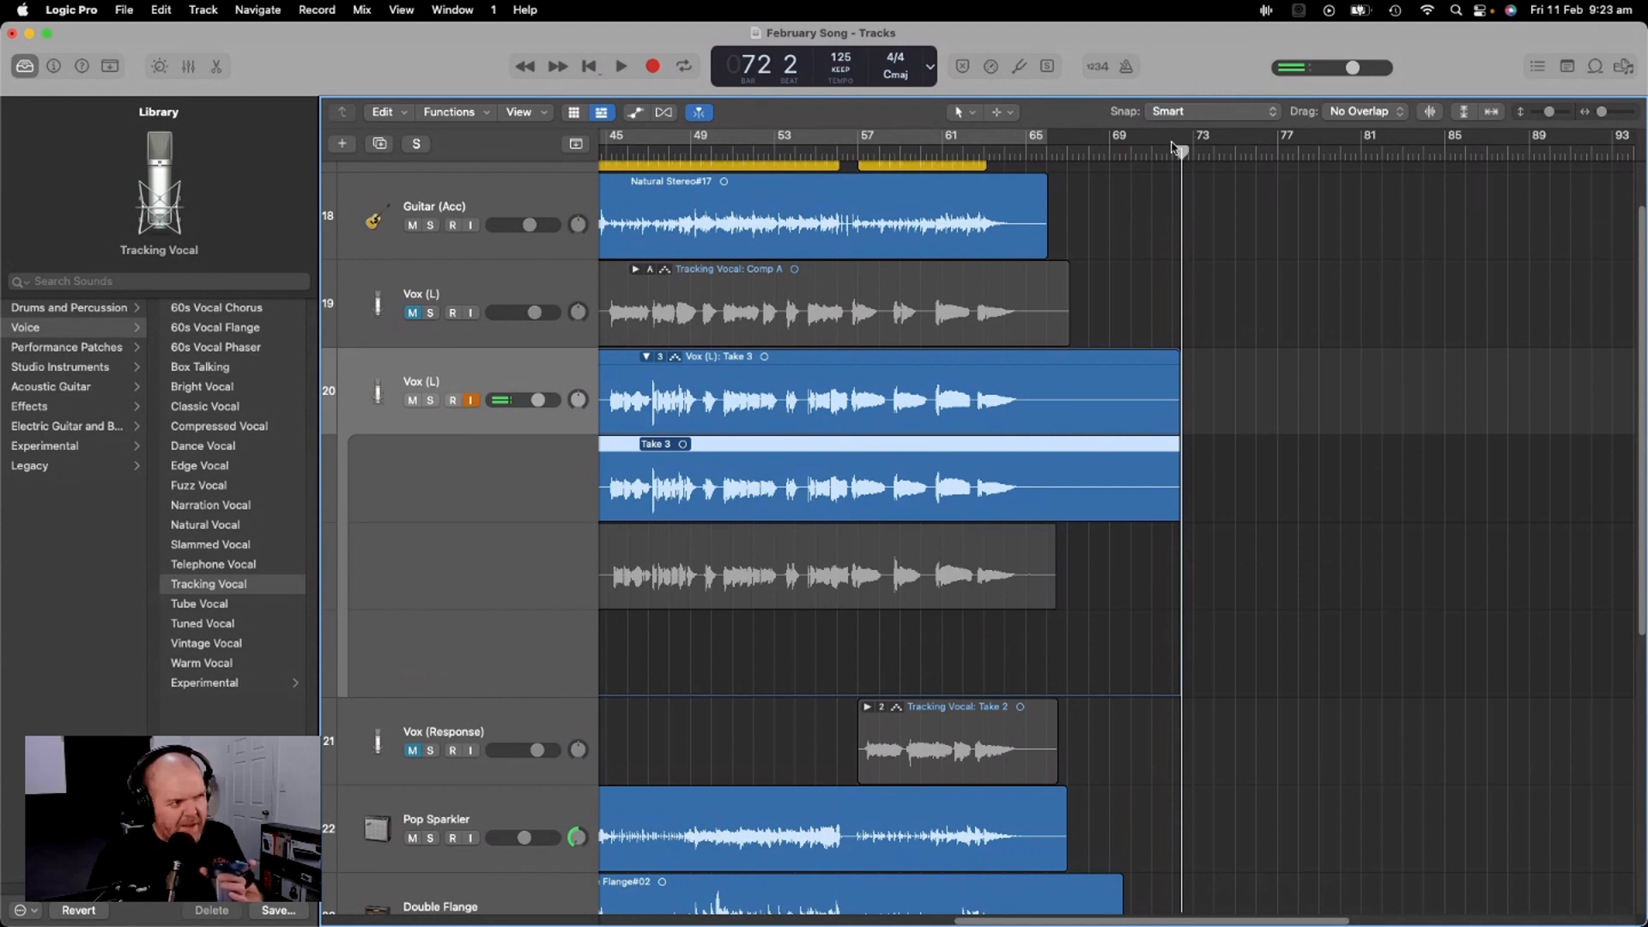
Move the playhead to bar 33 and compare the three takes on the duplicate Vox (L) track across the whole song
left_click_drag(1181, 152, 787, 154)
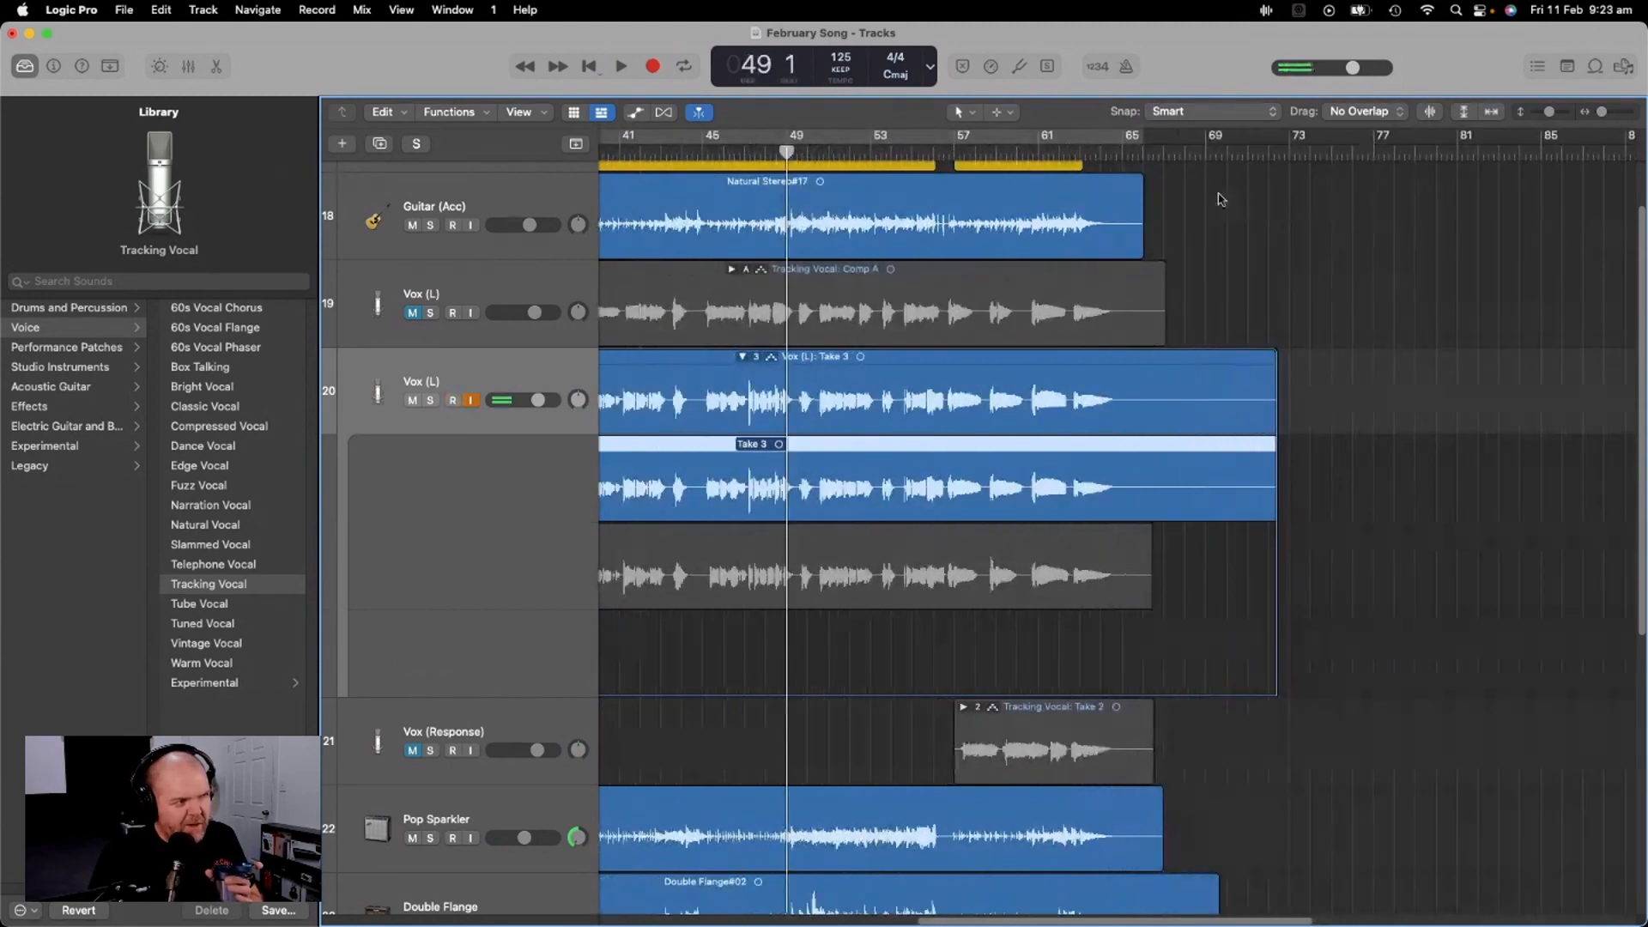
left_click_drag(1604, 111, 1599, 112)
key("Return")
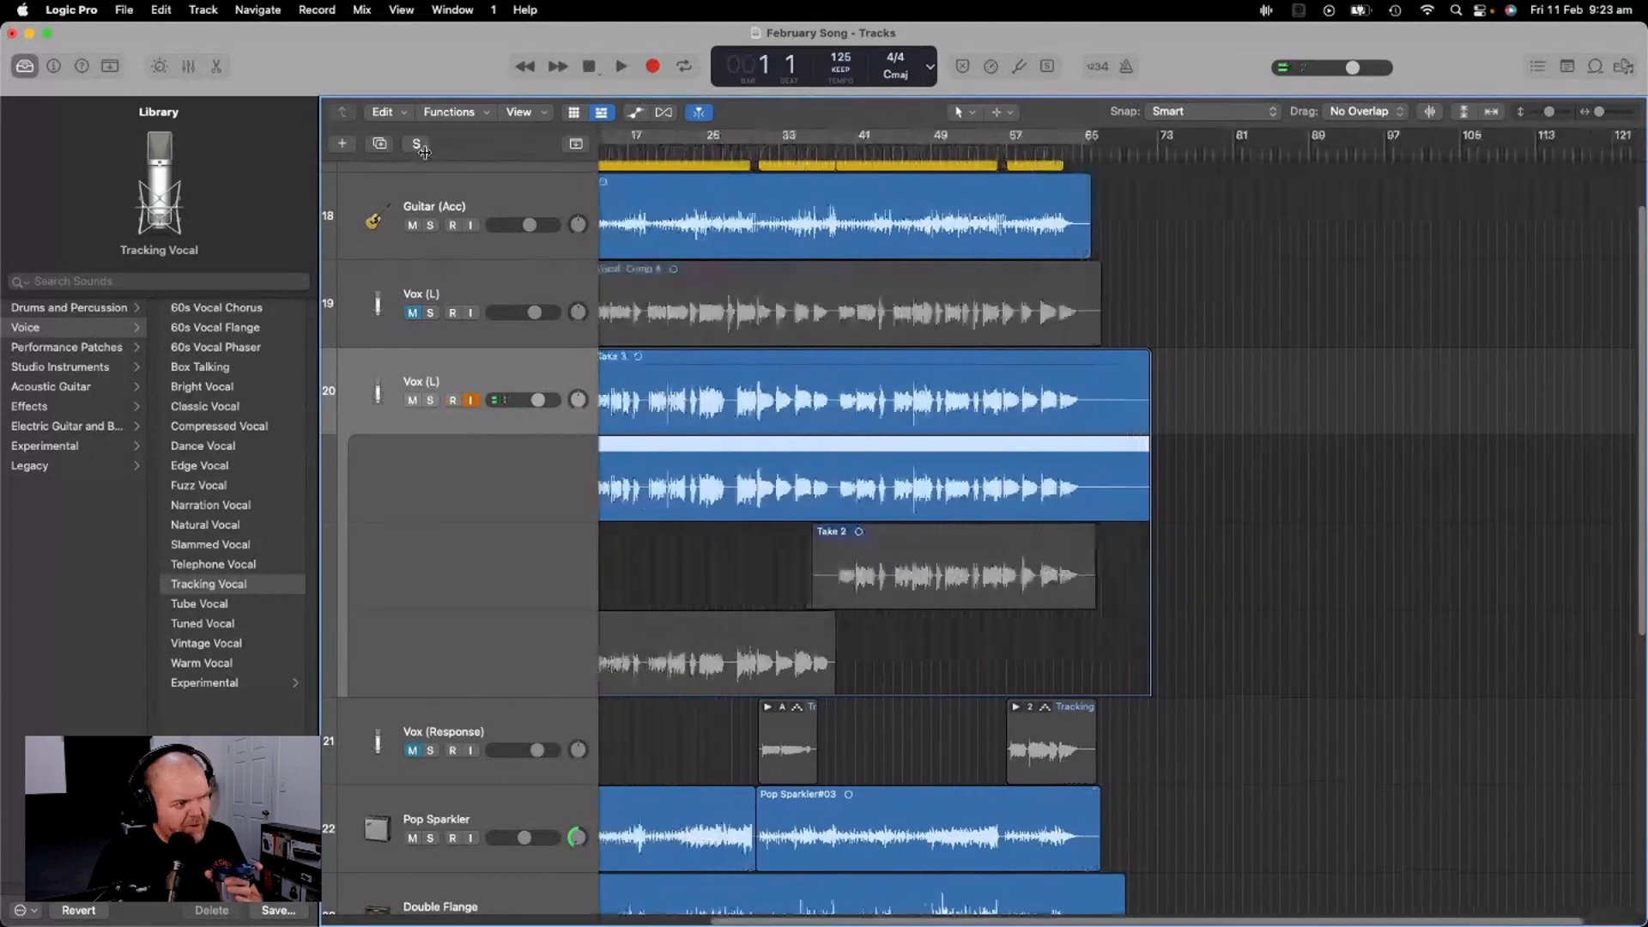
left_click_drag(607, 152, 905, 215)
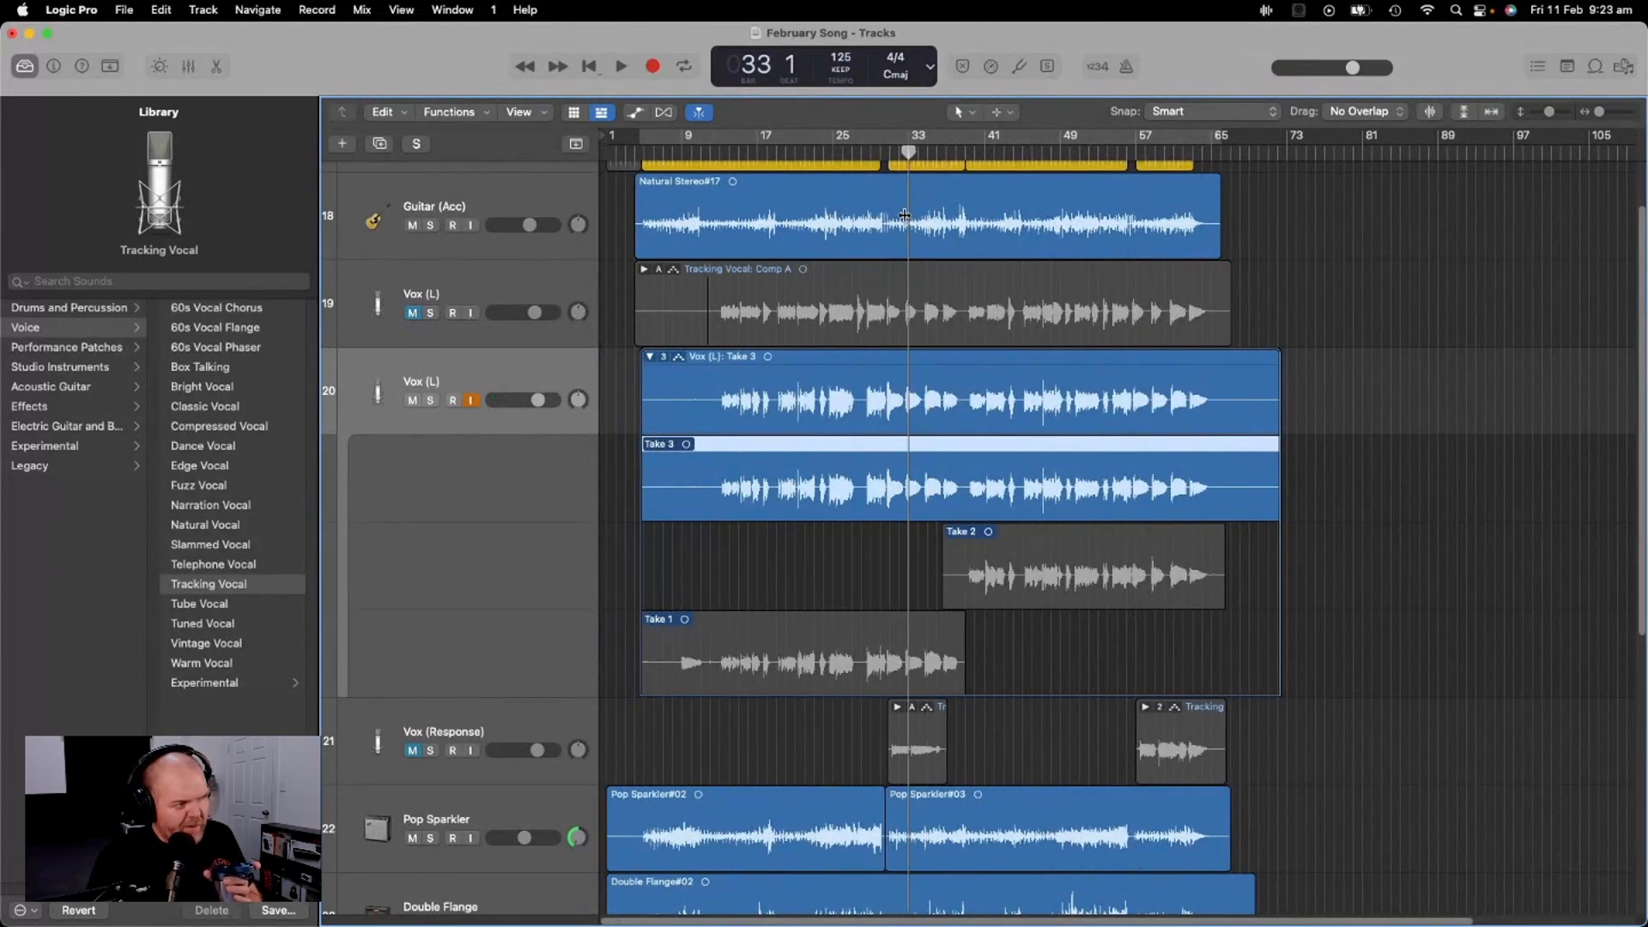
left_click(782, 631)
left_click(1045, 566)
left_click(988, 487)
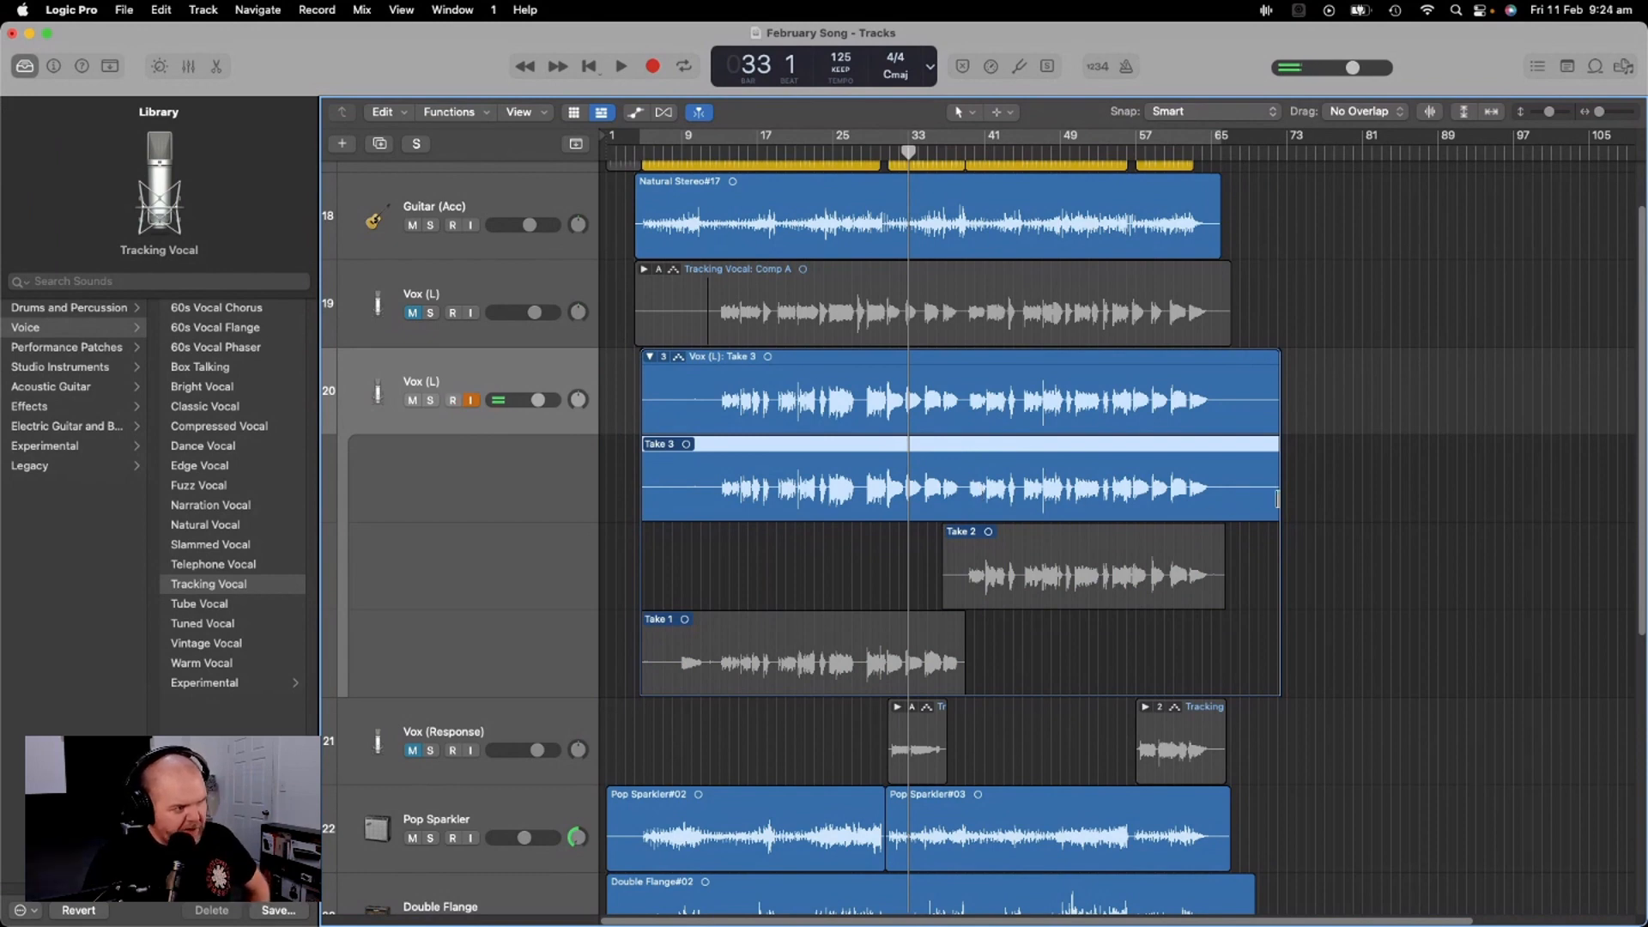
Try Take 2 for the ending from about bar 57, but settle on Take 3 in the comp up to about bar 66
left_click_drag(1278, 499, 1143, 496)
left_click(1176, 552)
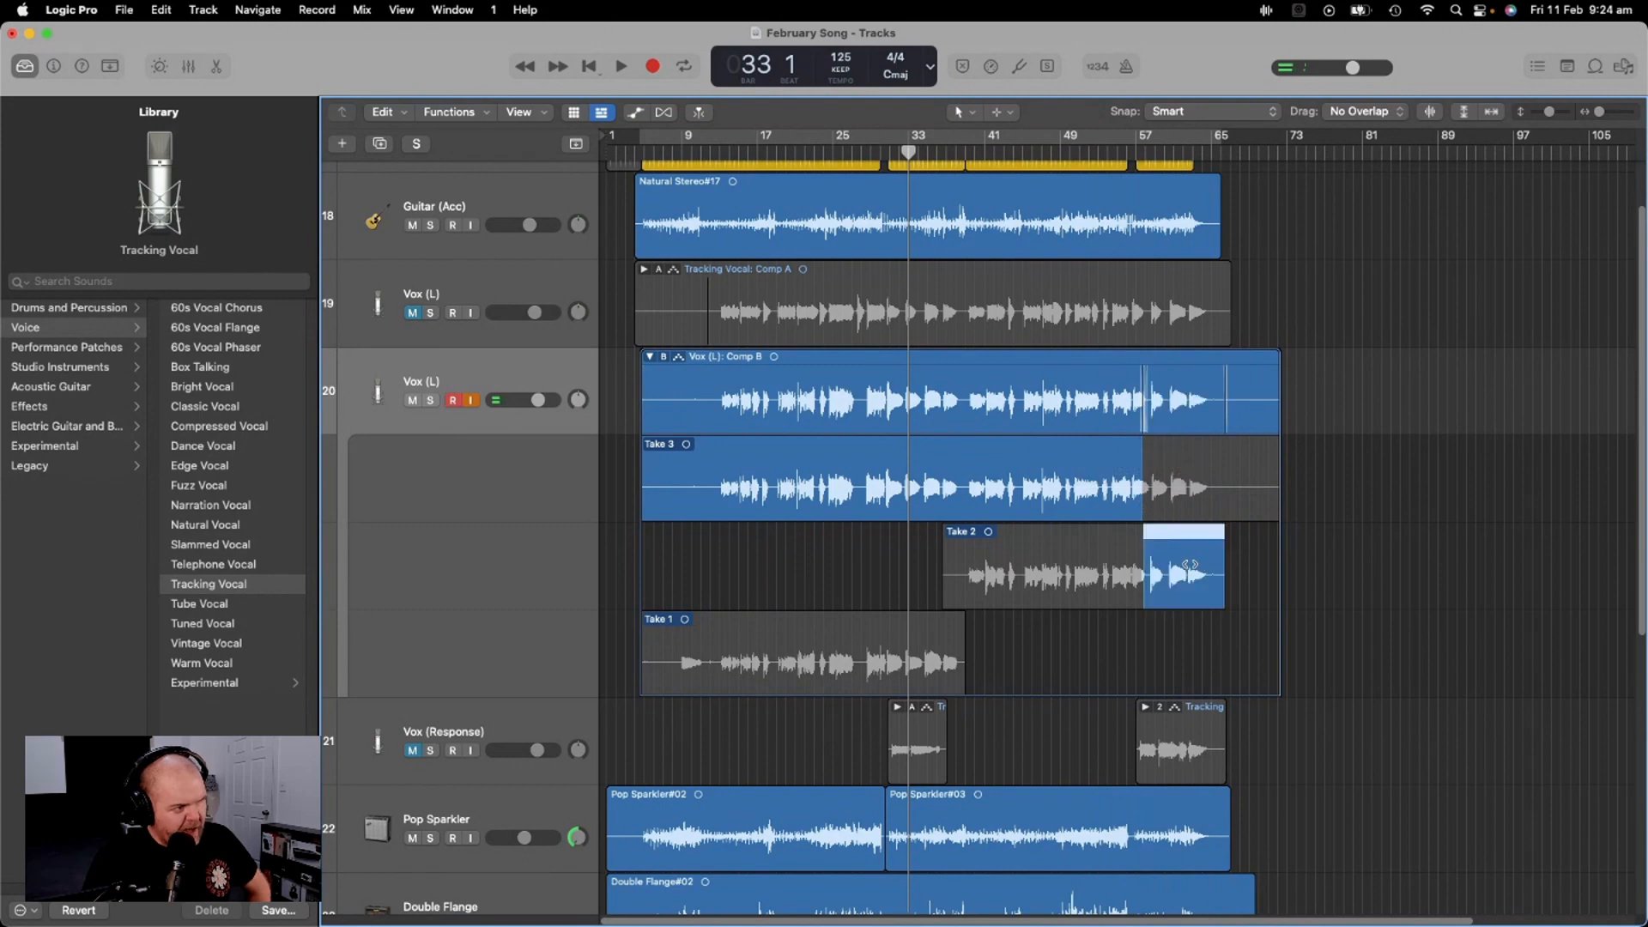
left_click(1105, 545)
left_click(1038, 475)
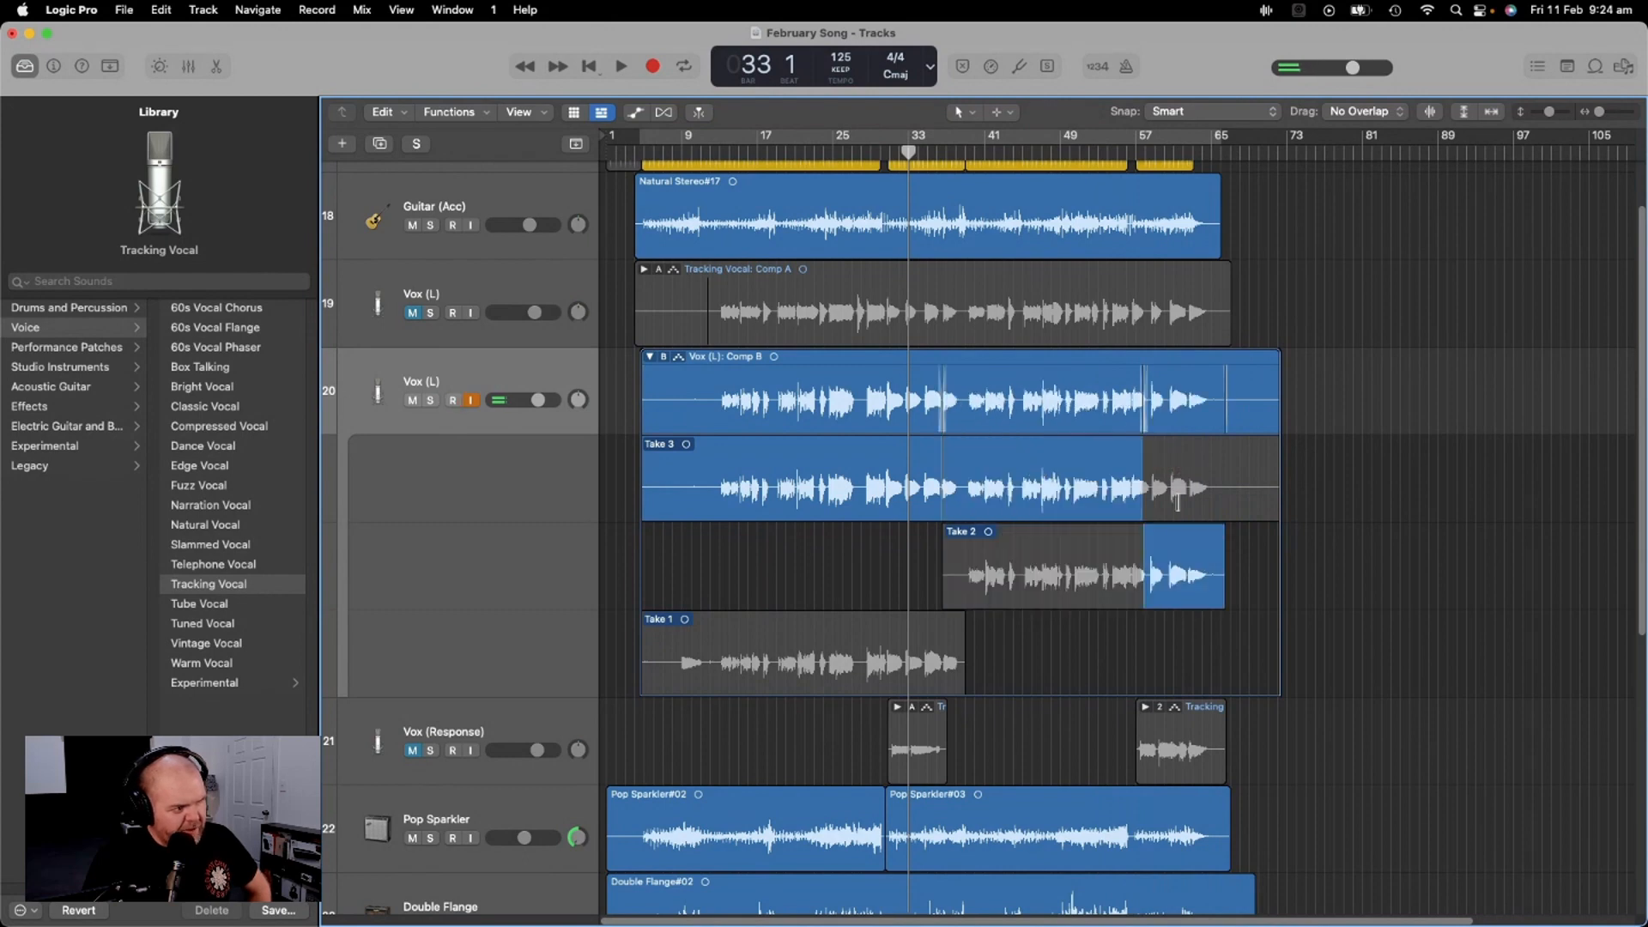
left_click_drag(1143, 494, 1226, 491)
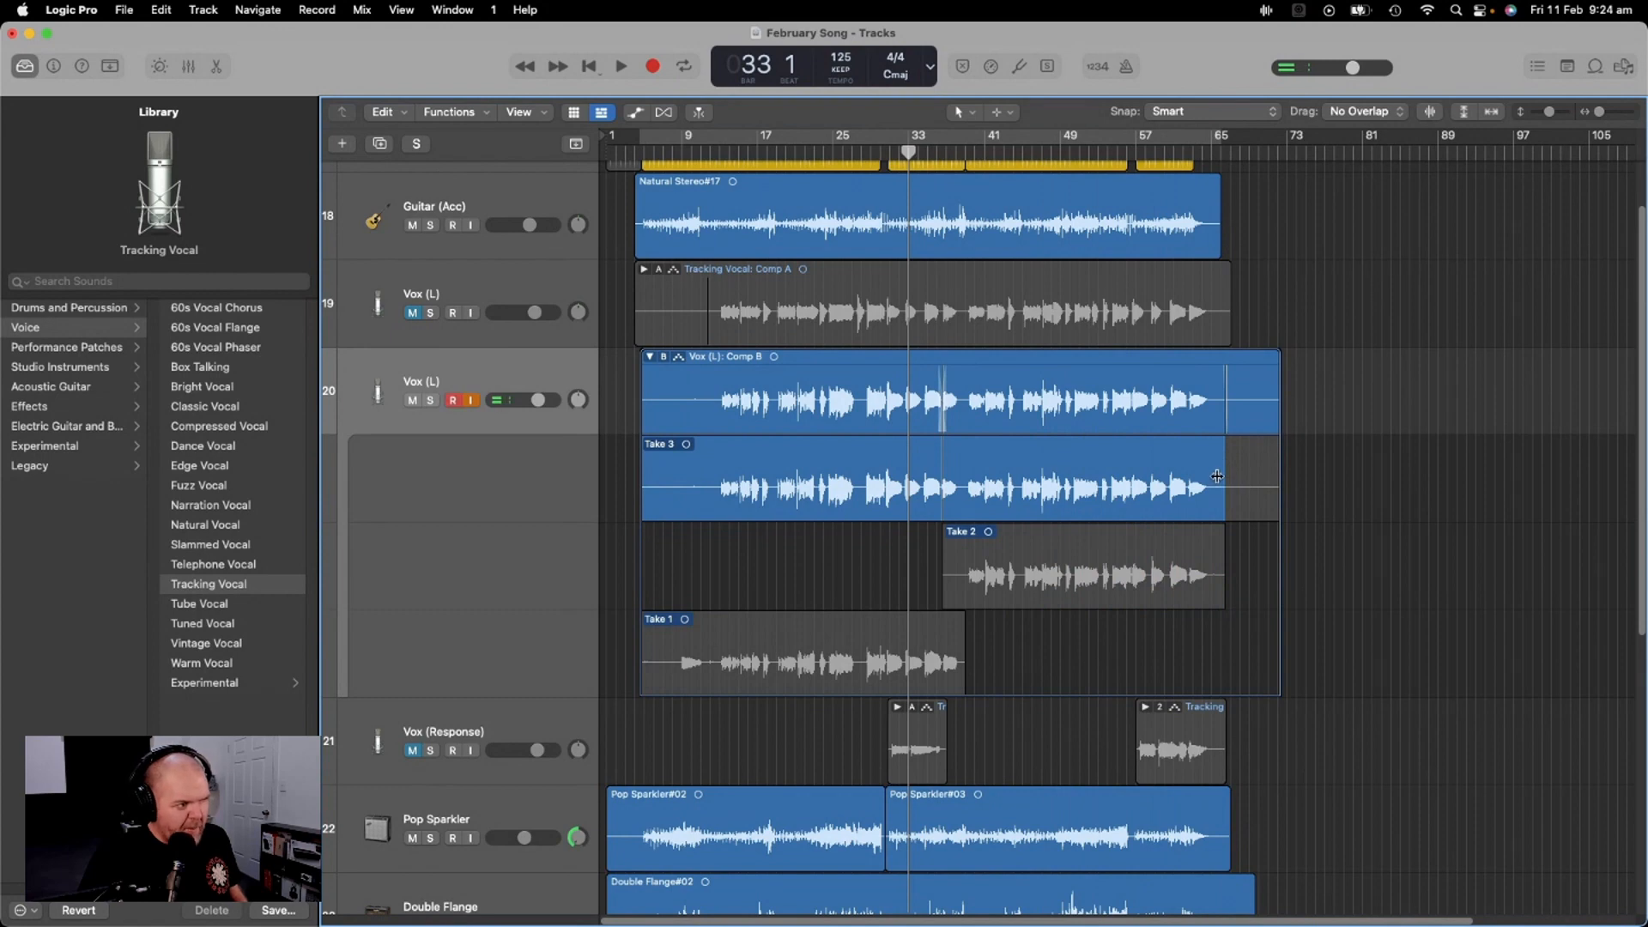
Move the playhead to bar 31 and use Take 1 in the comp from about bar 28 to bar 39
key("comma")
key("comma")
key("comma")
key("comma")
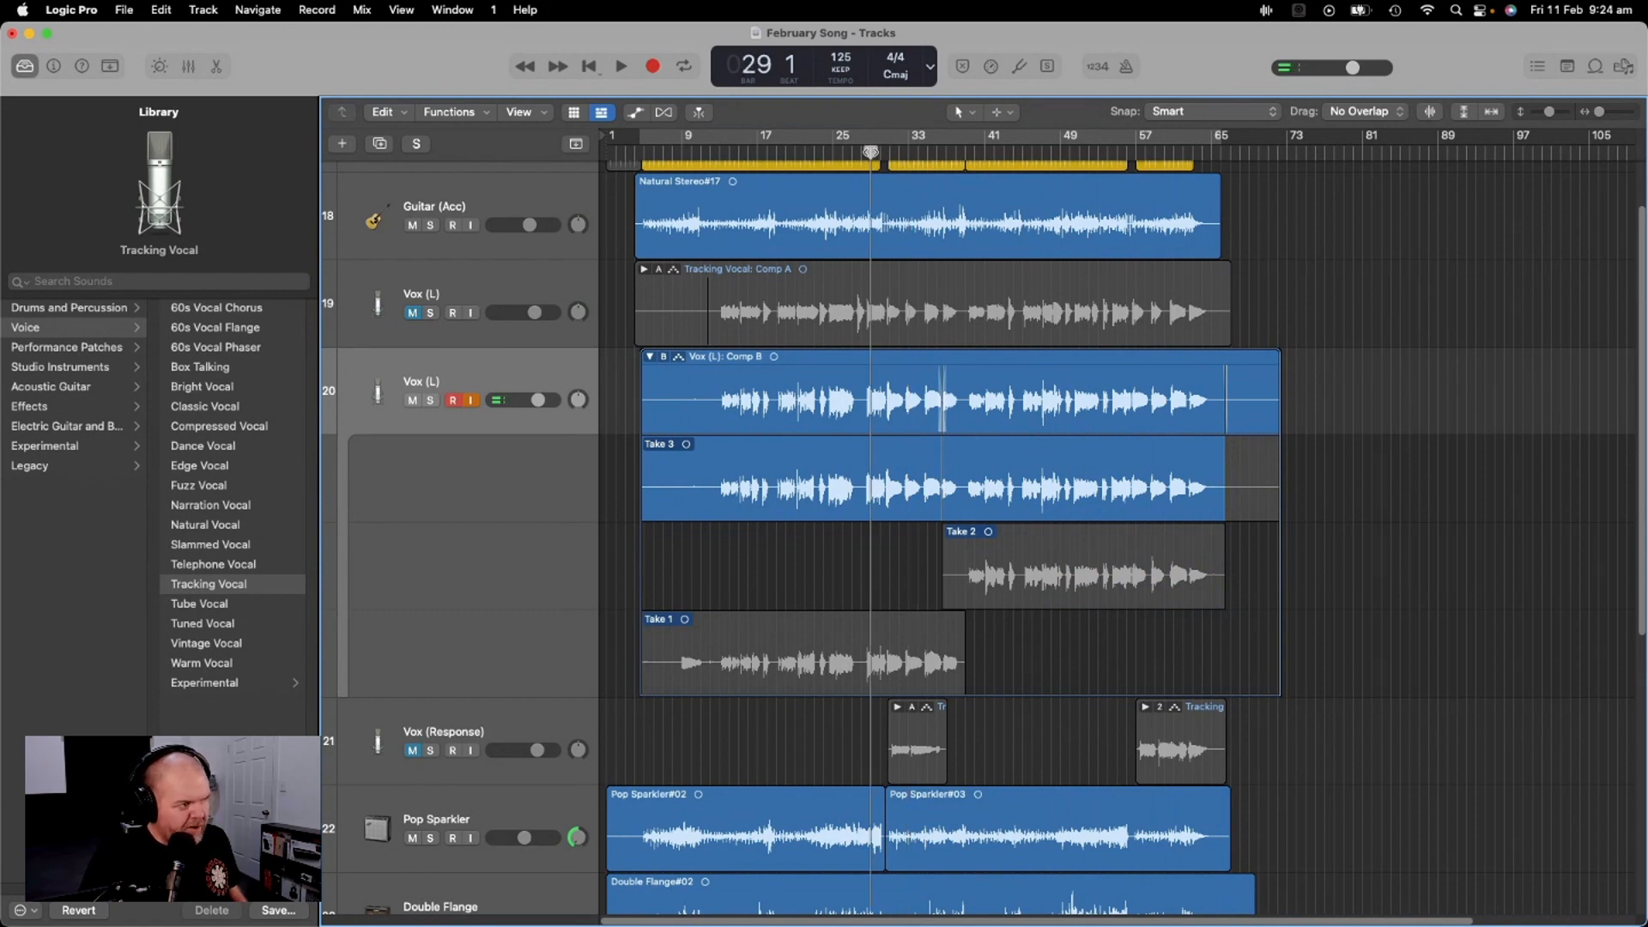
key("period")
key("period")
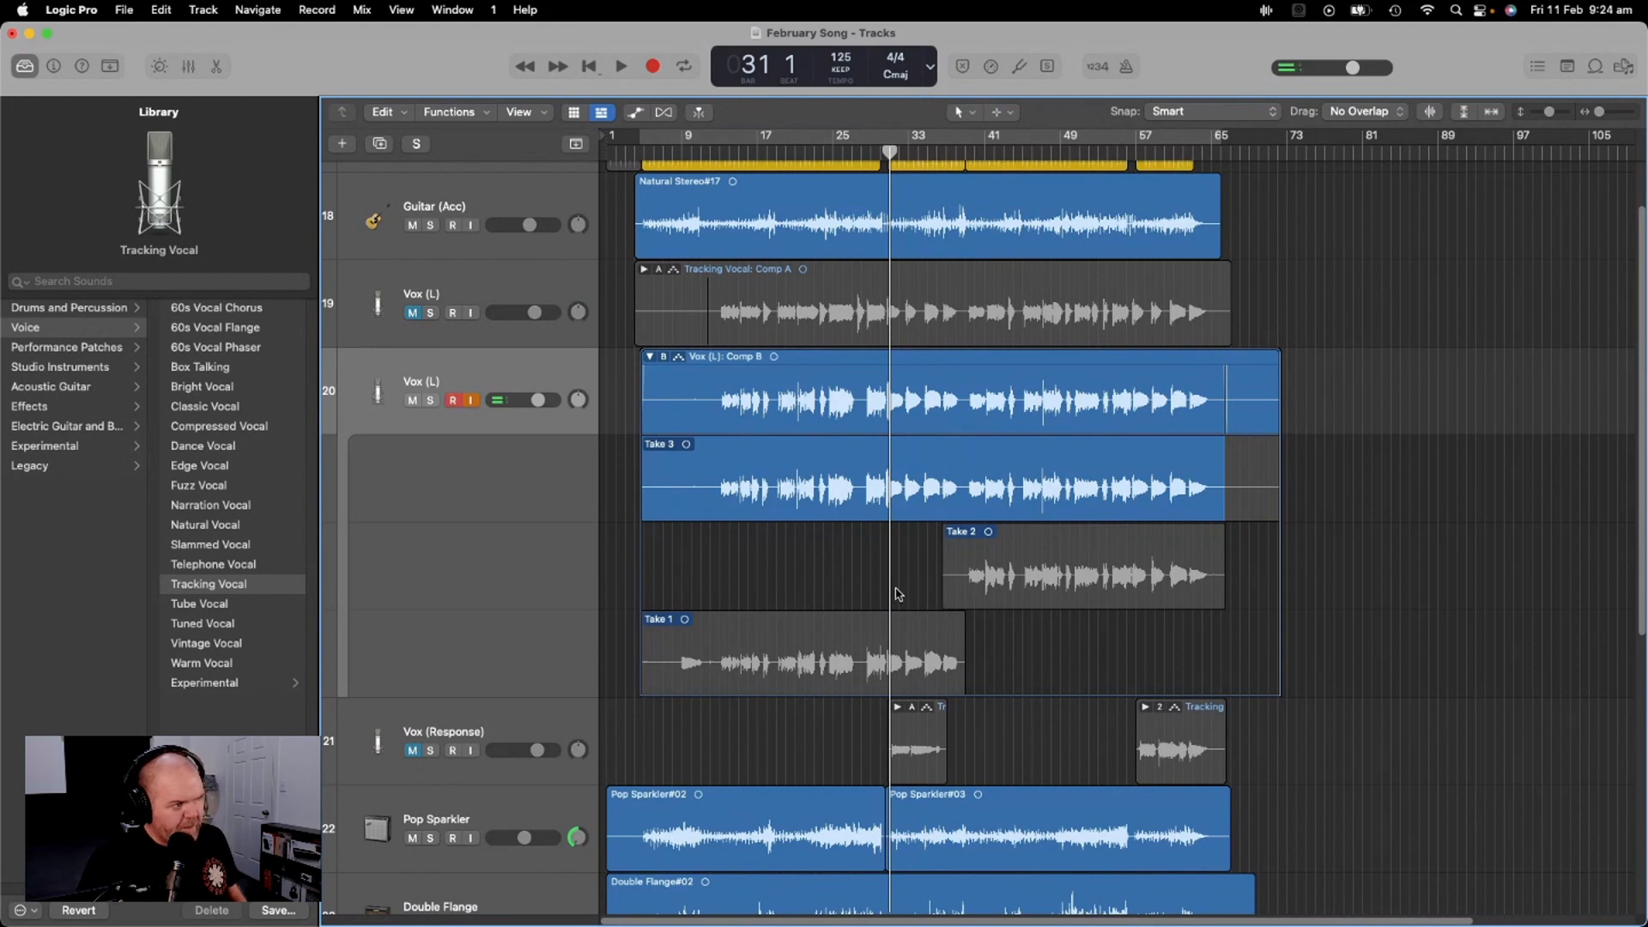
left_click(944, 659)
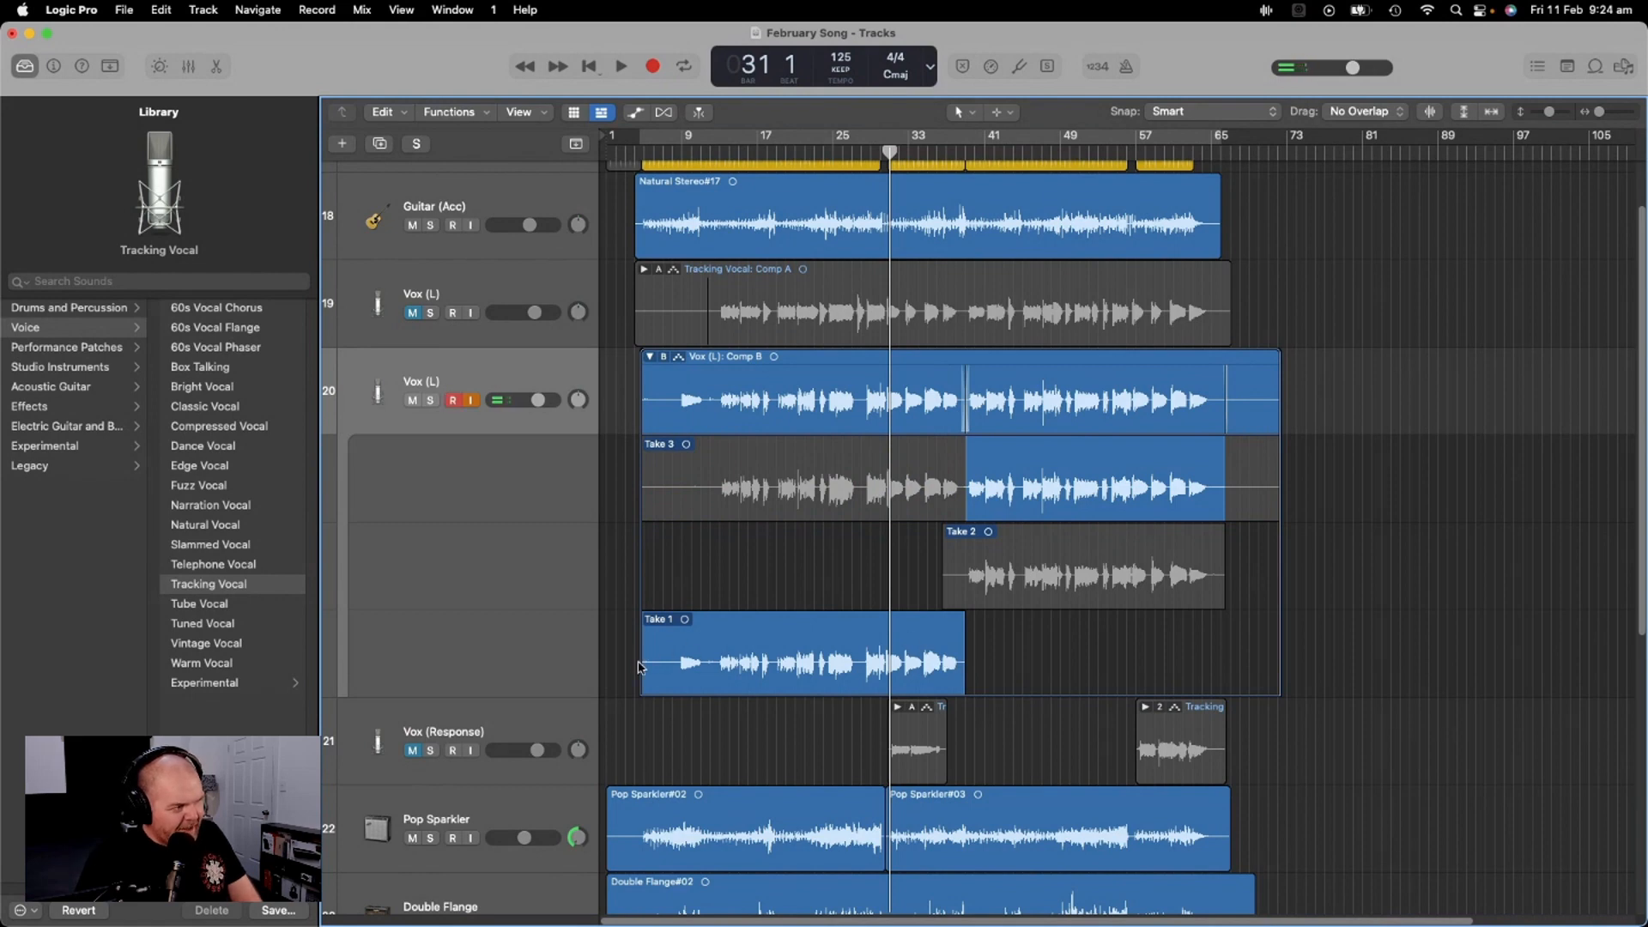
left_click_drag(640, 665, 863, 665)
Play back the start of the Take 1 section from about bar 28 to bar 31
left_click_drag(885, 153, 862, 153)
key("space")
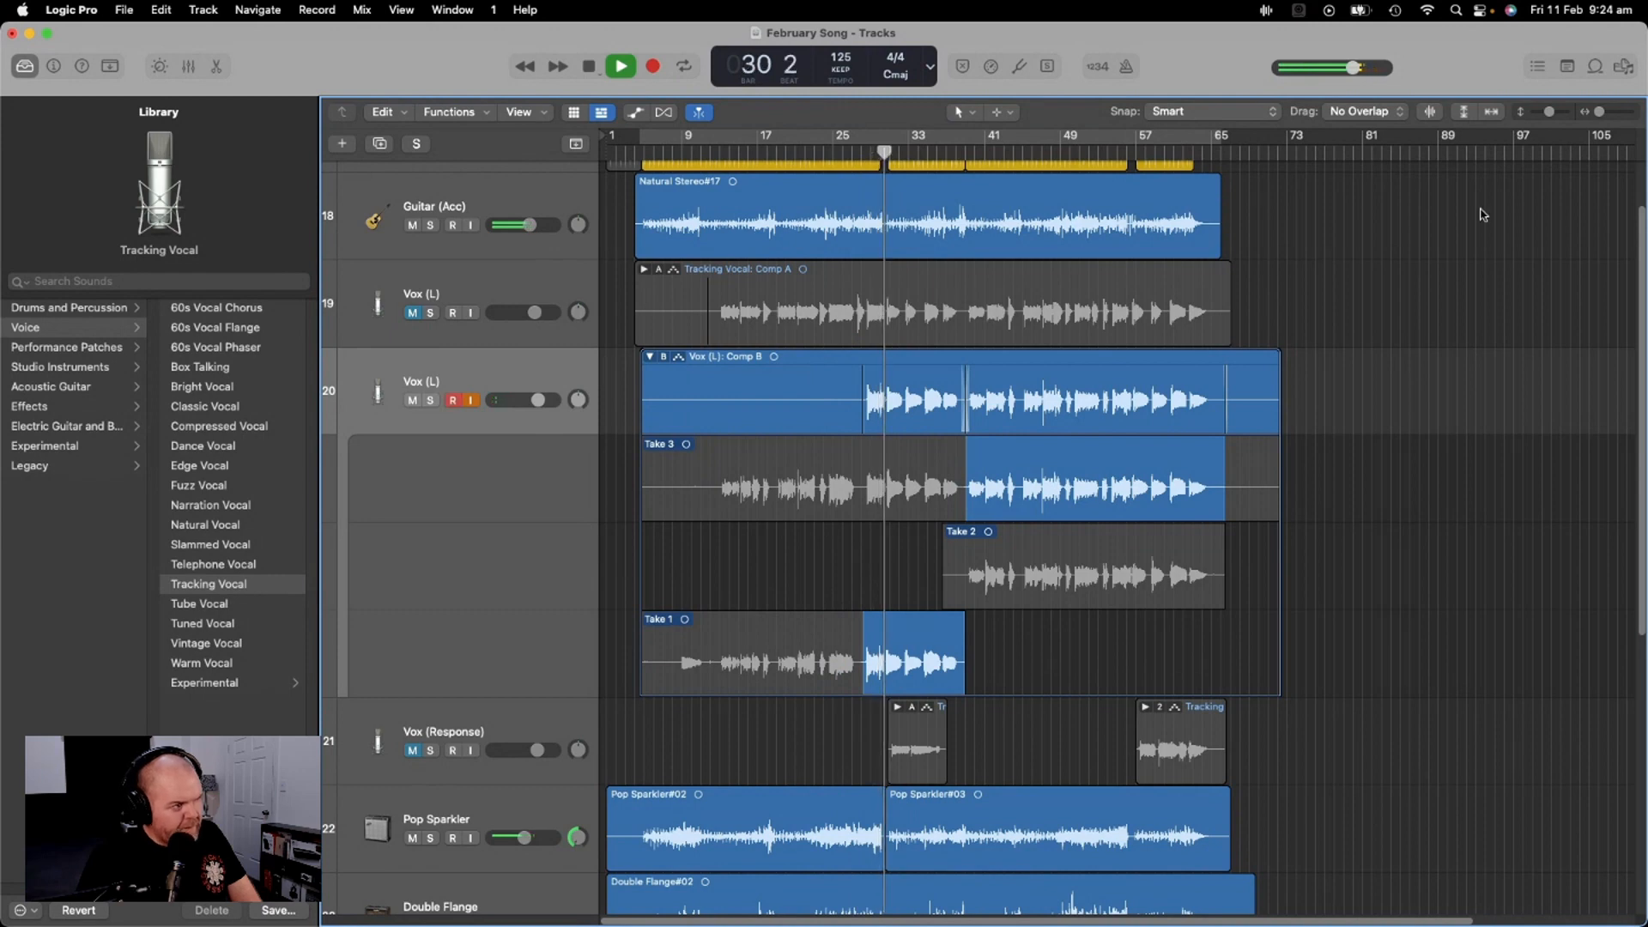
key("space")
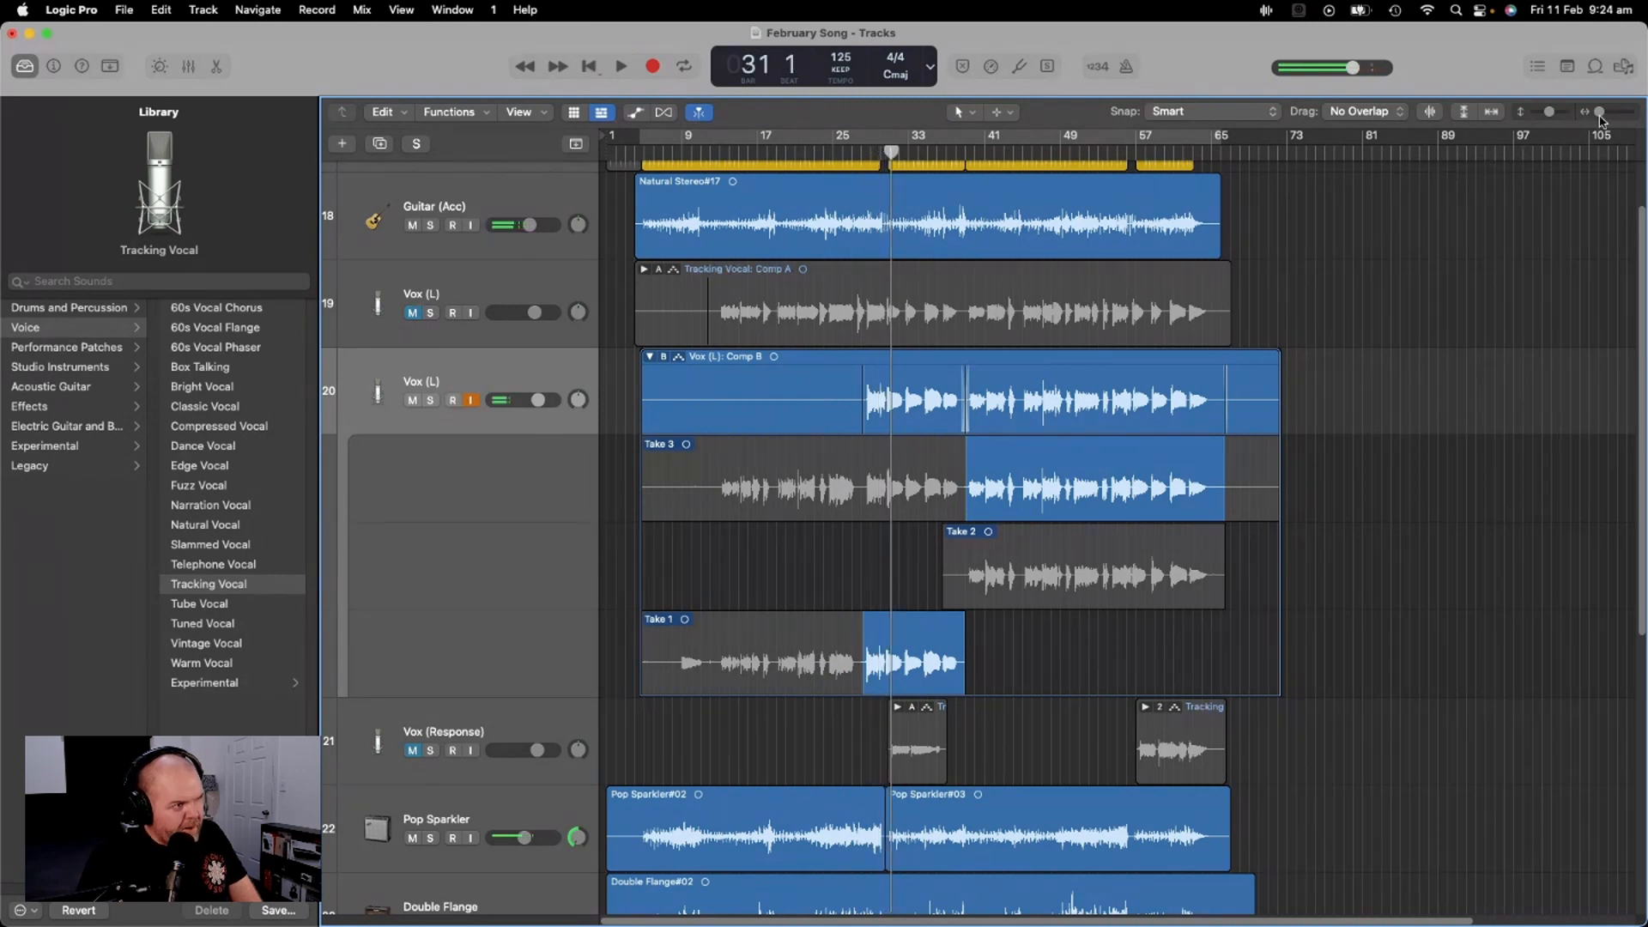
Shorten the Take 1 section to start at about bar 30 and use Take 3 for everything before it
key("cmd+Right")
key("cmd+Right")
key("cmd+Right")
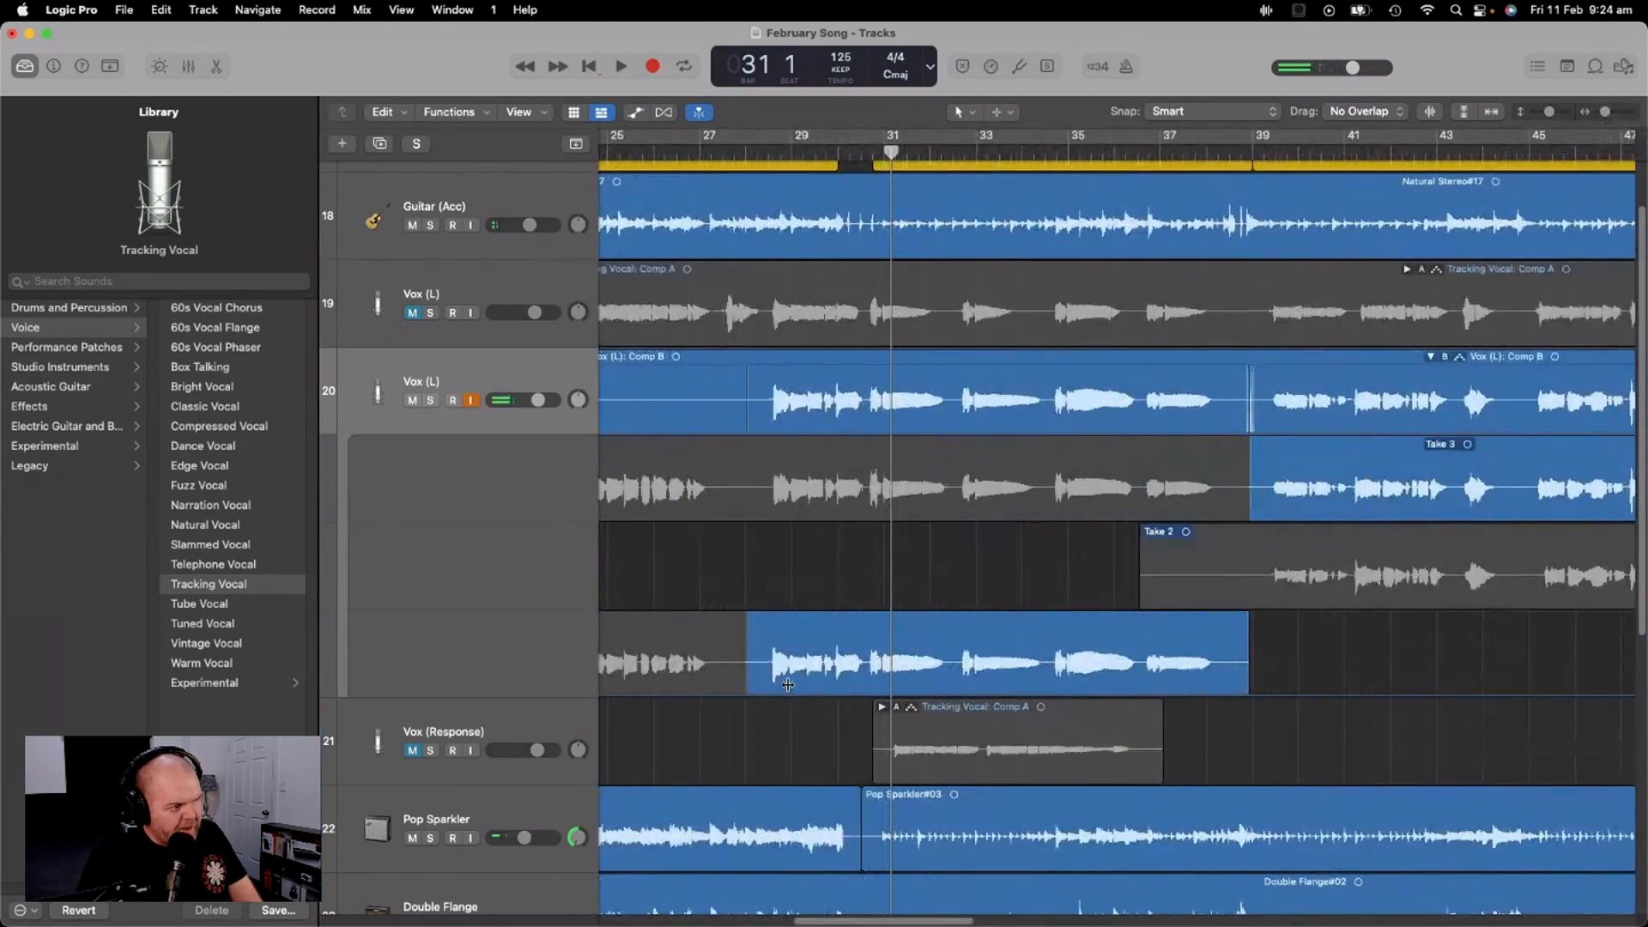
left_click_drag(744, 680, 860, 687)
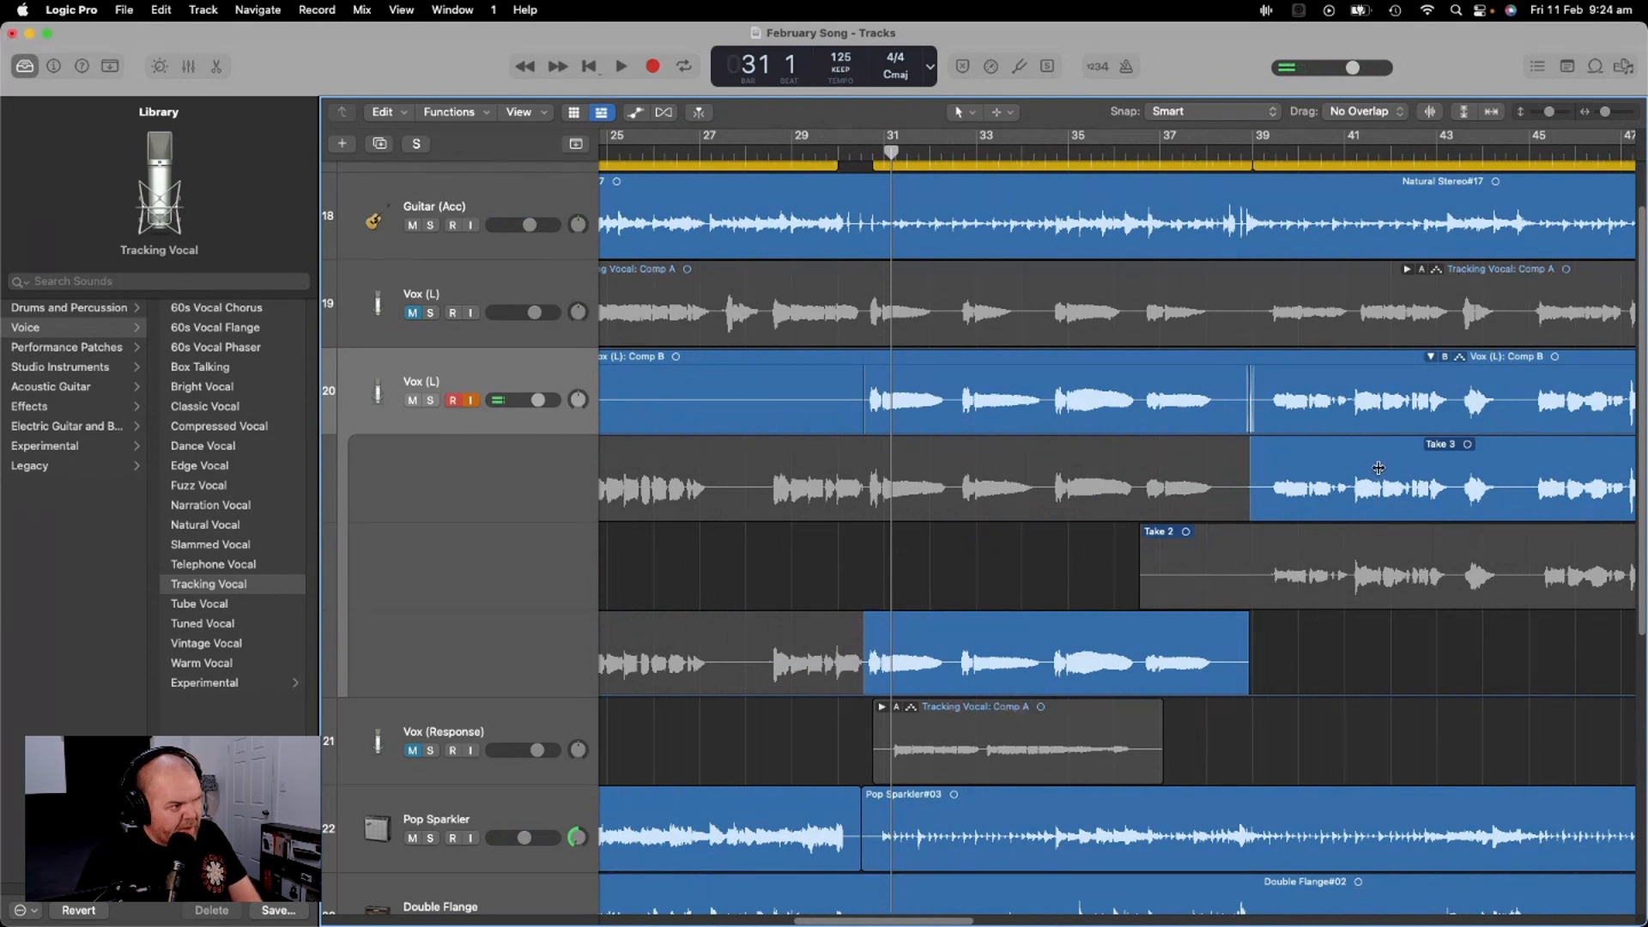
left_click(783, 491)
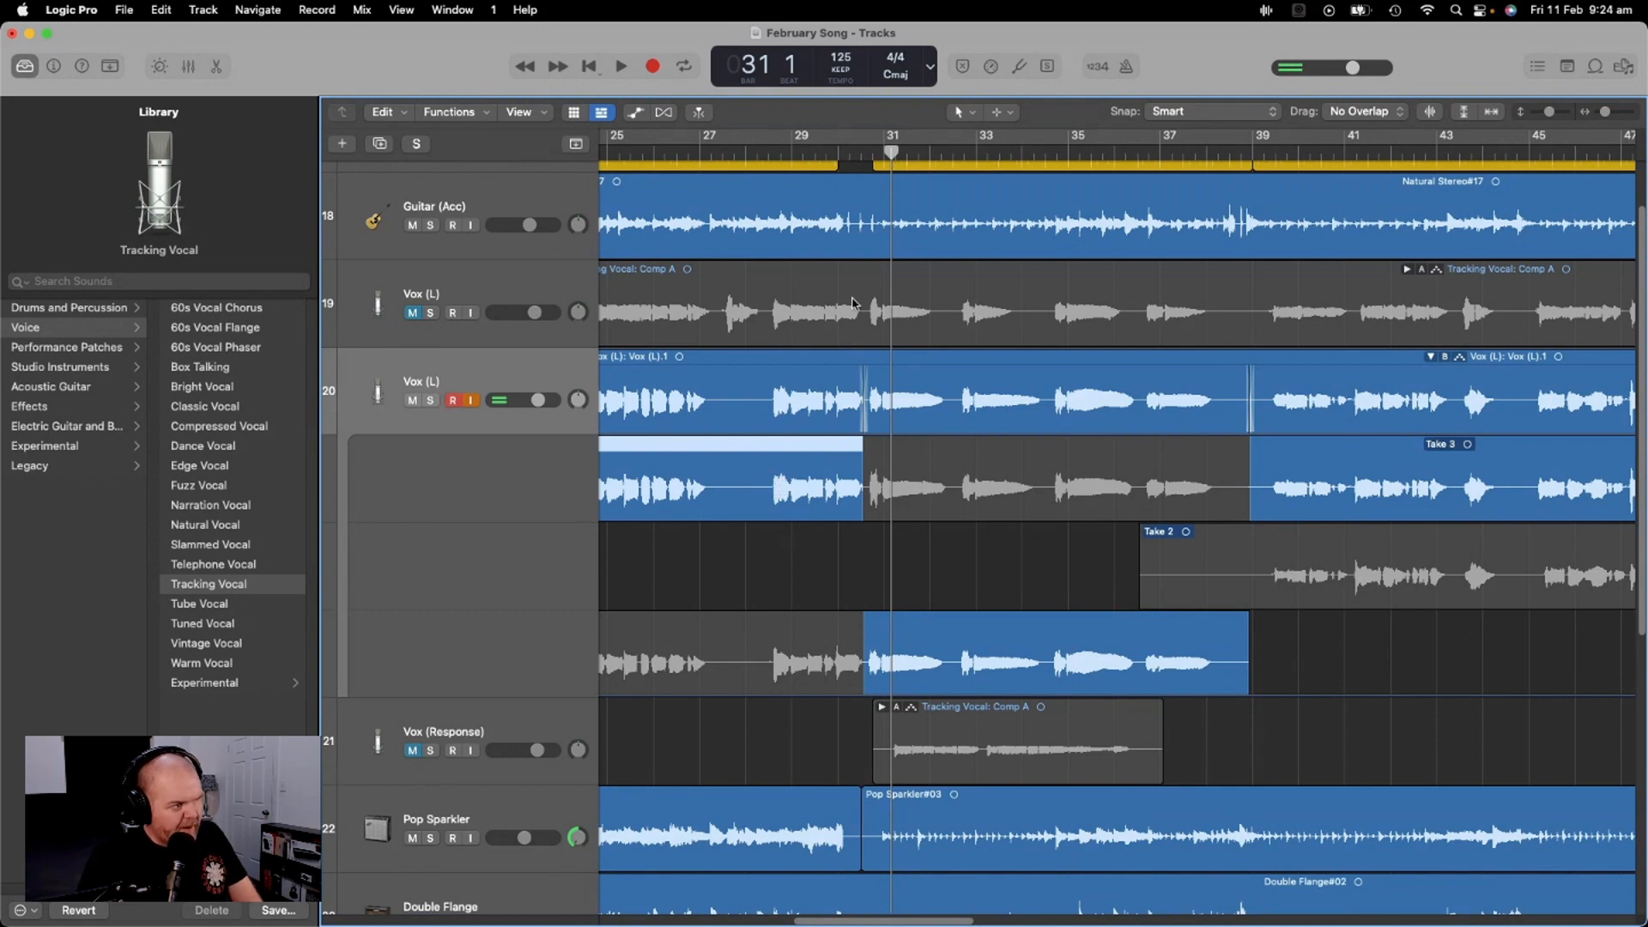
Play back the comp with cycling off from about bar 29 to bar 41 to check both take transitions
left_click(799, 140)
left_click(800, 153)
key("space")
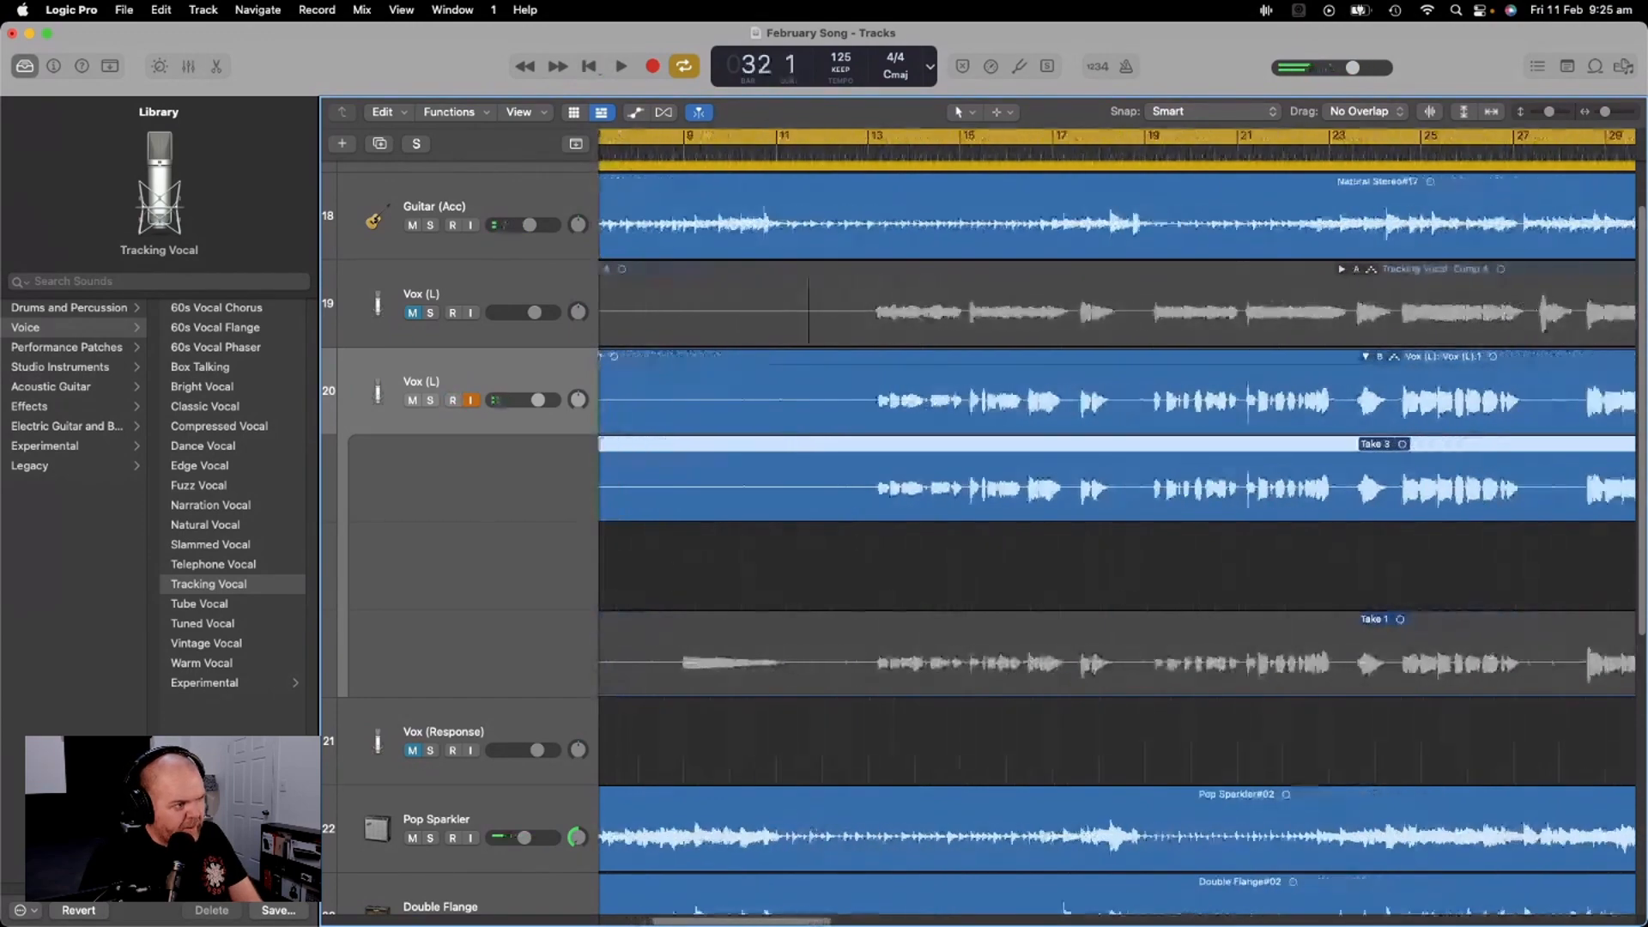
left_click_drag(1635, 155, 1408, 157)
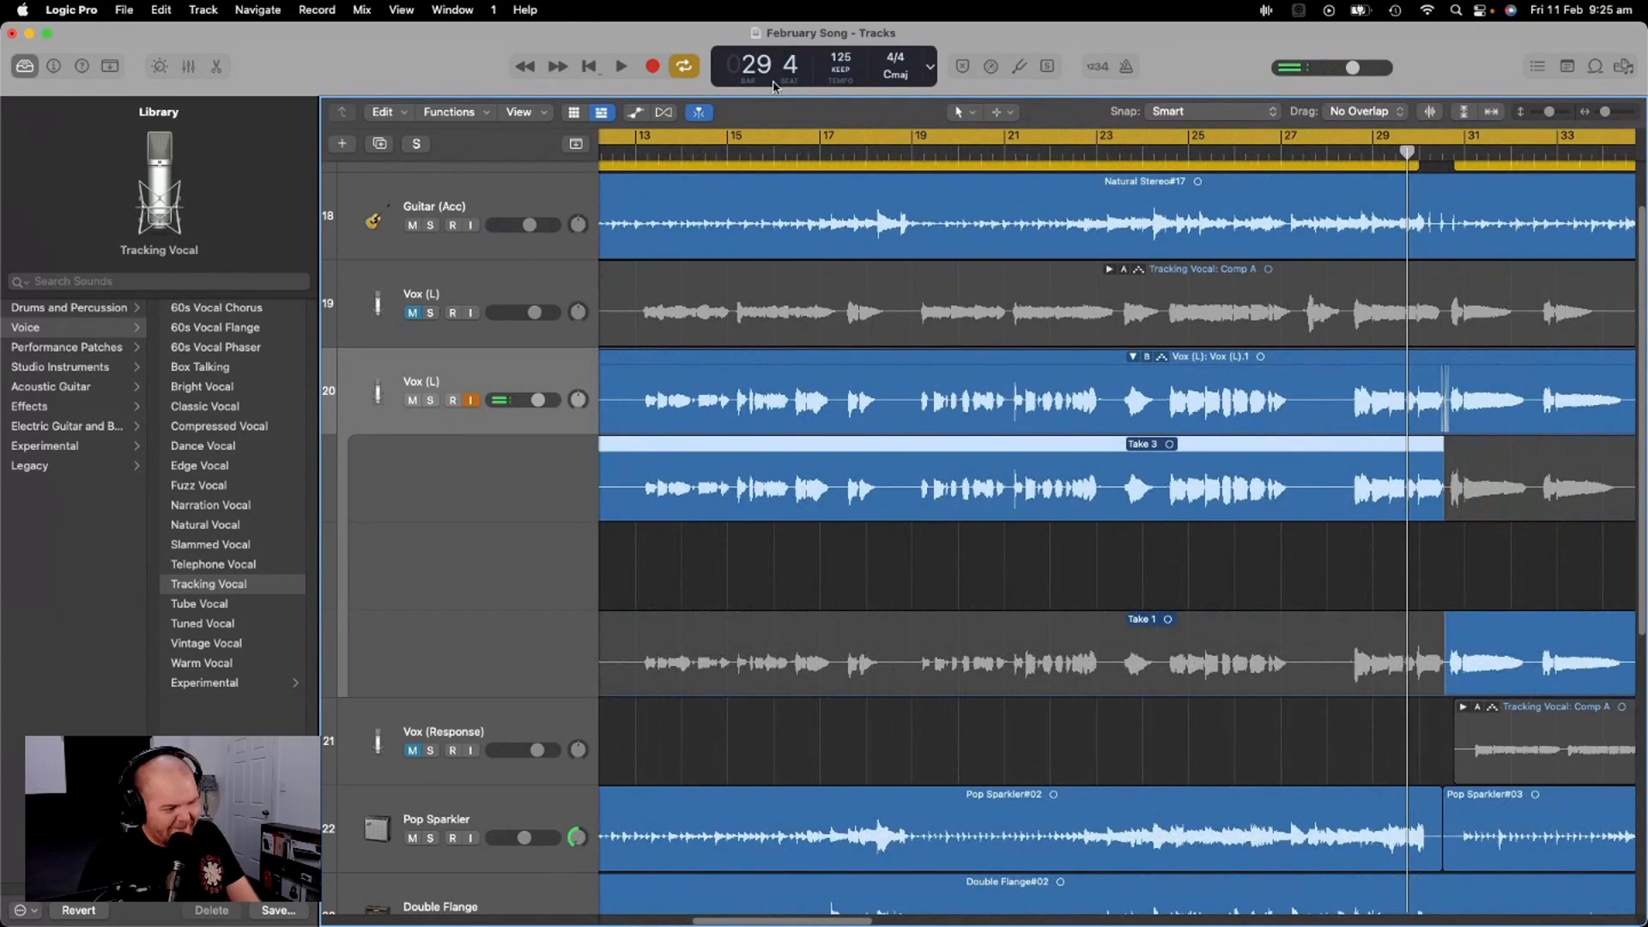
key("c")
key("space")
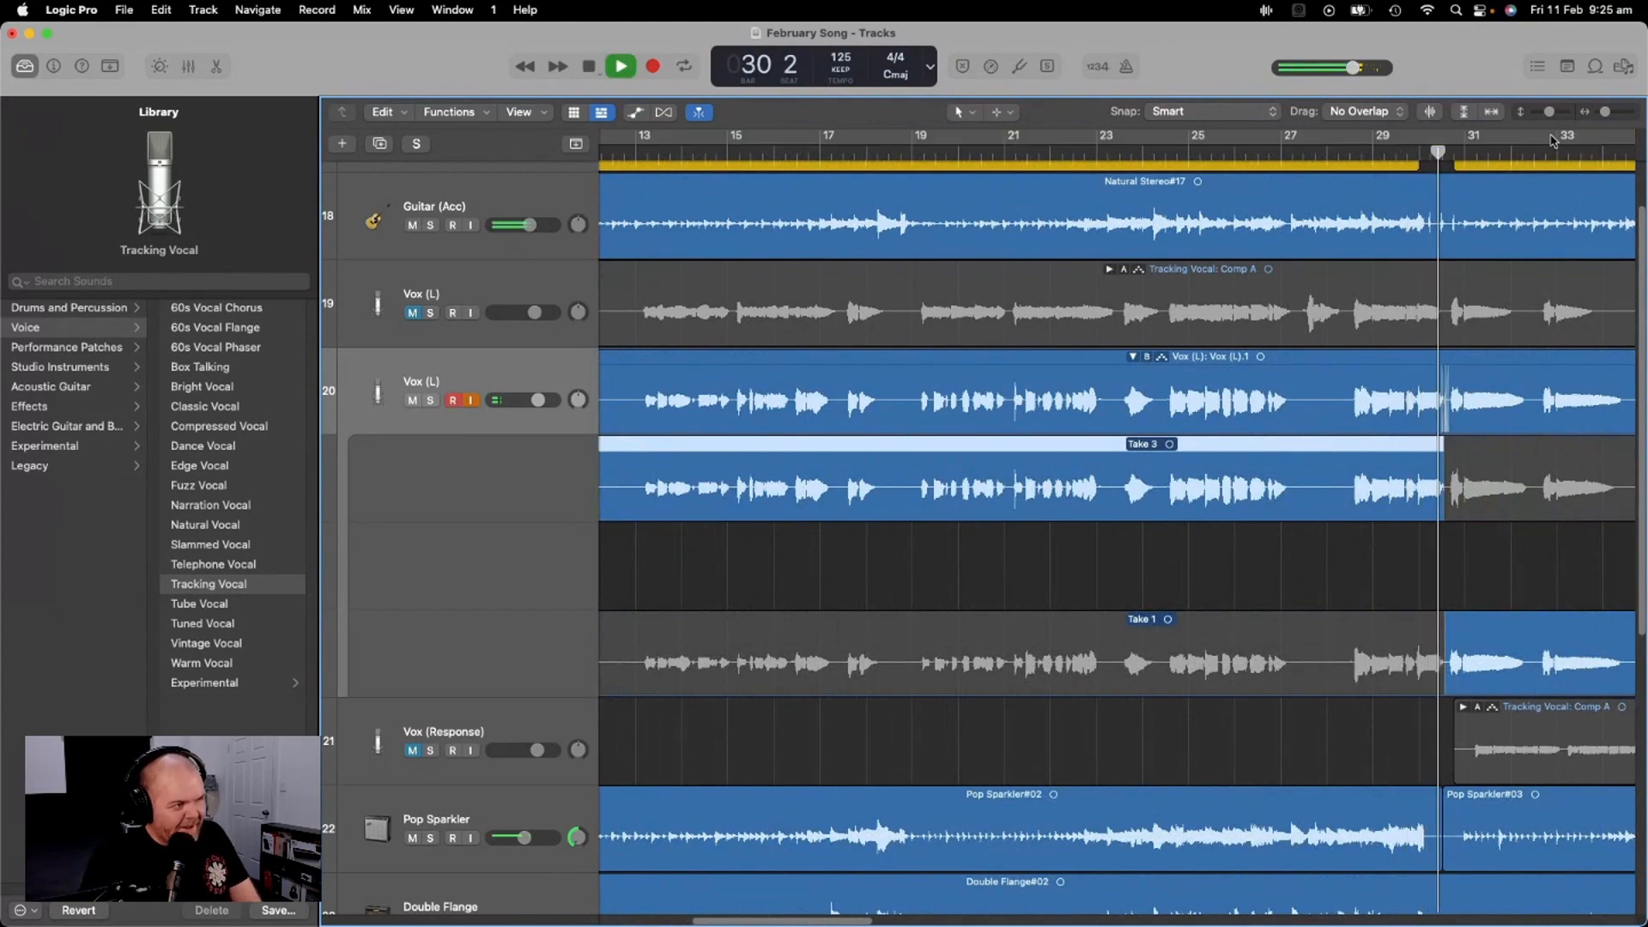
left_click_drag(1605, 111, 1602, 114)
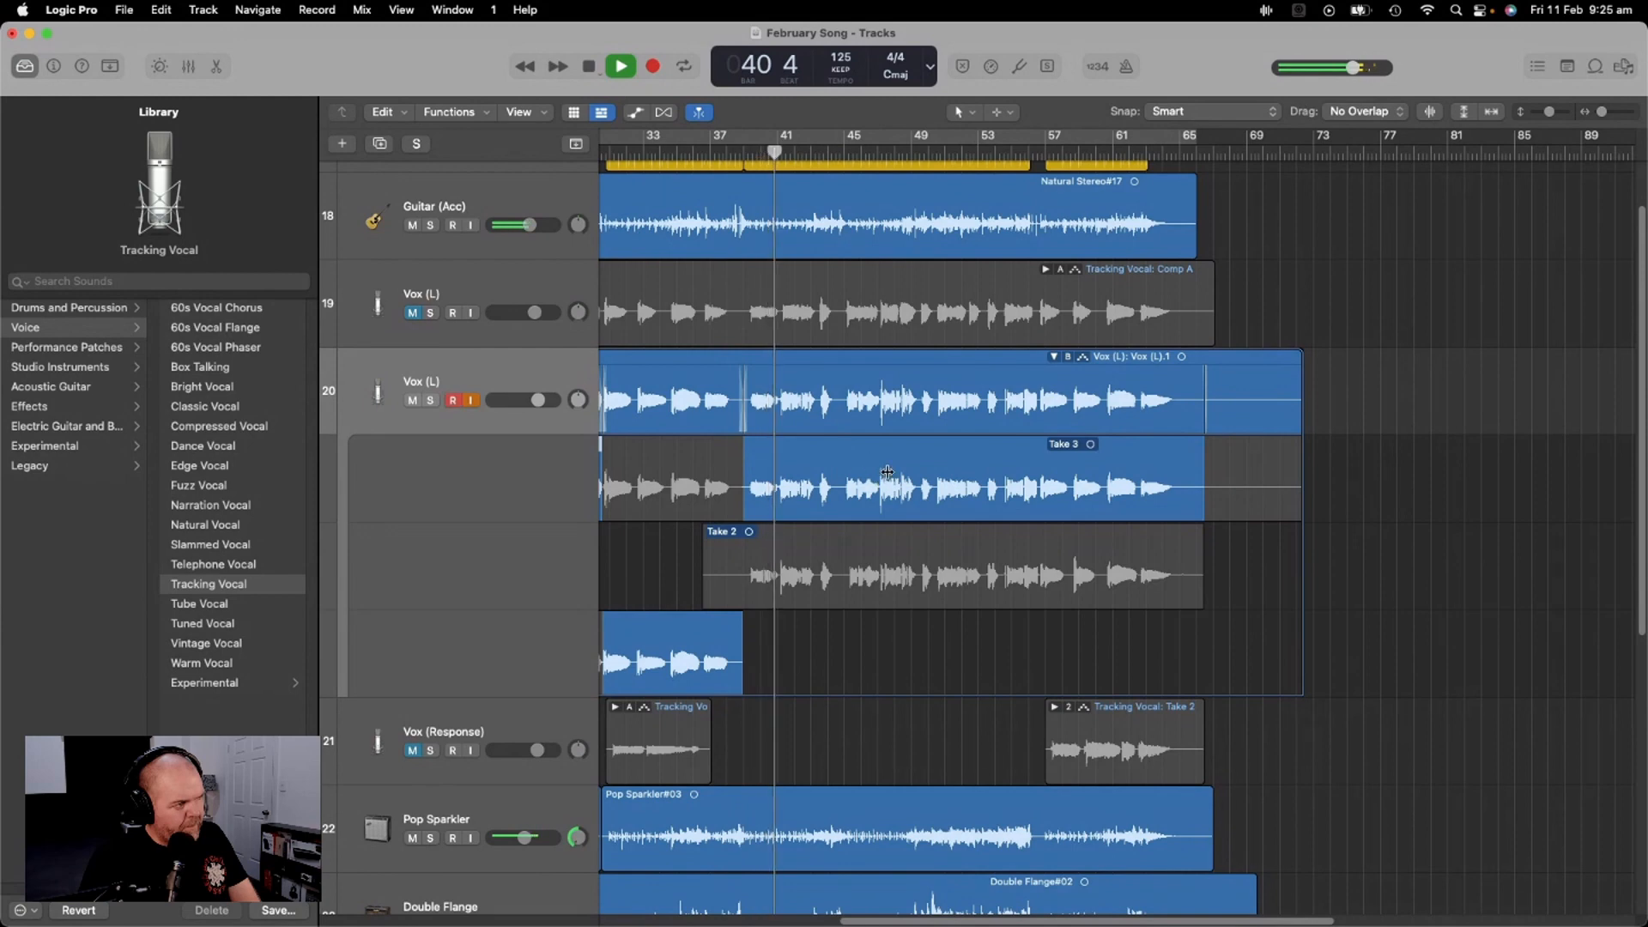
key("space")
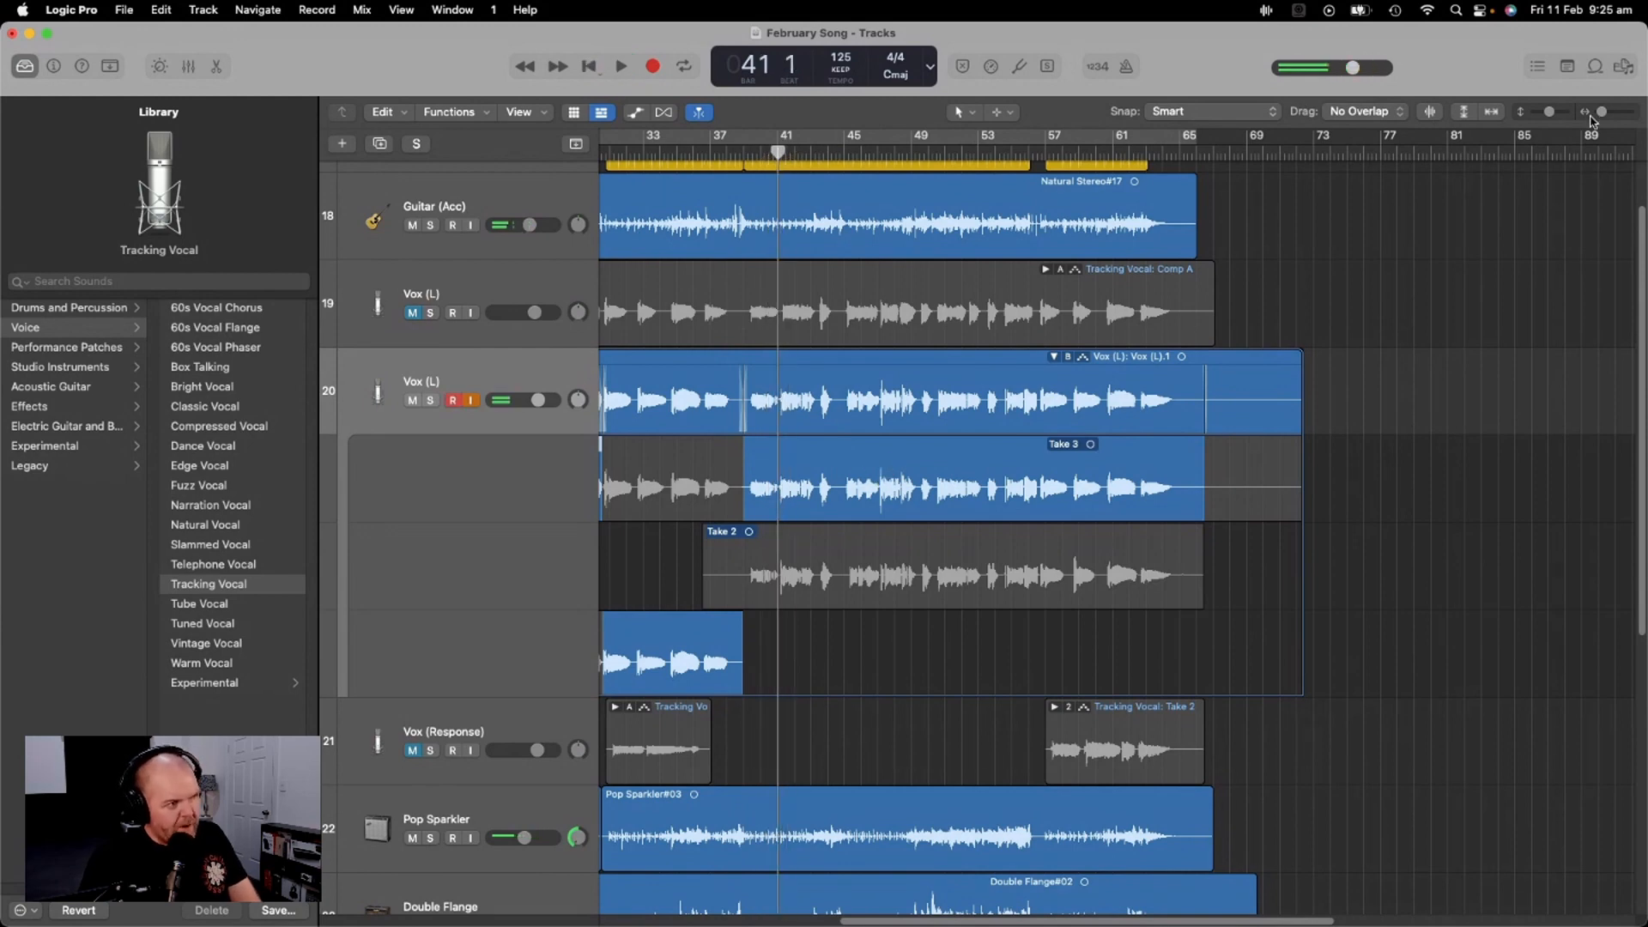
Return the playhead to bar 30 with the whole vocal comp in view
left_click_drag(1602, 113, 1599, 112)
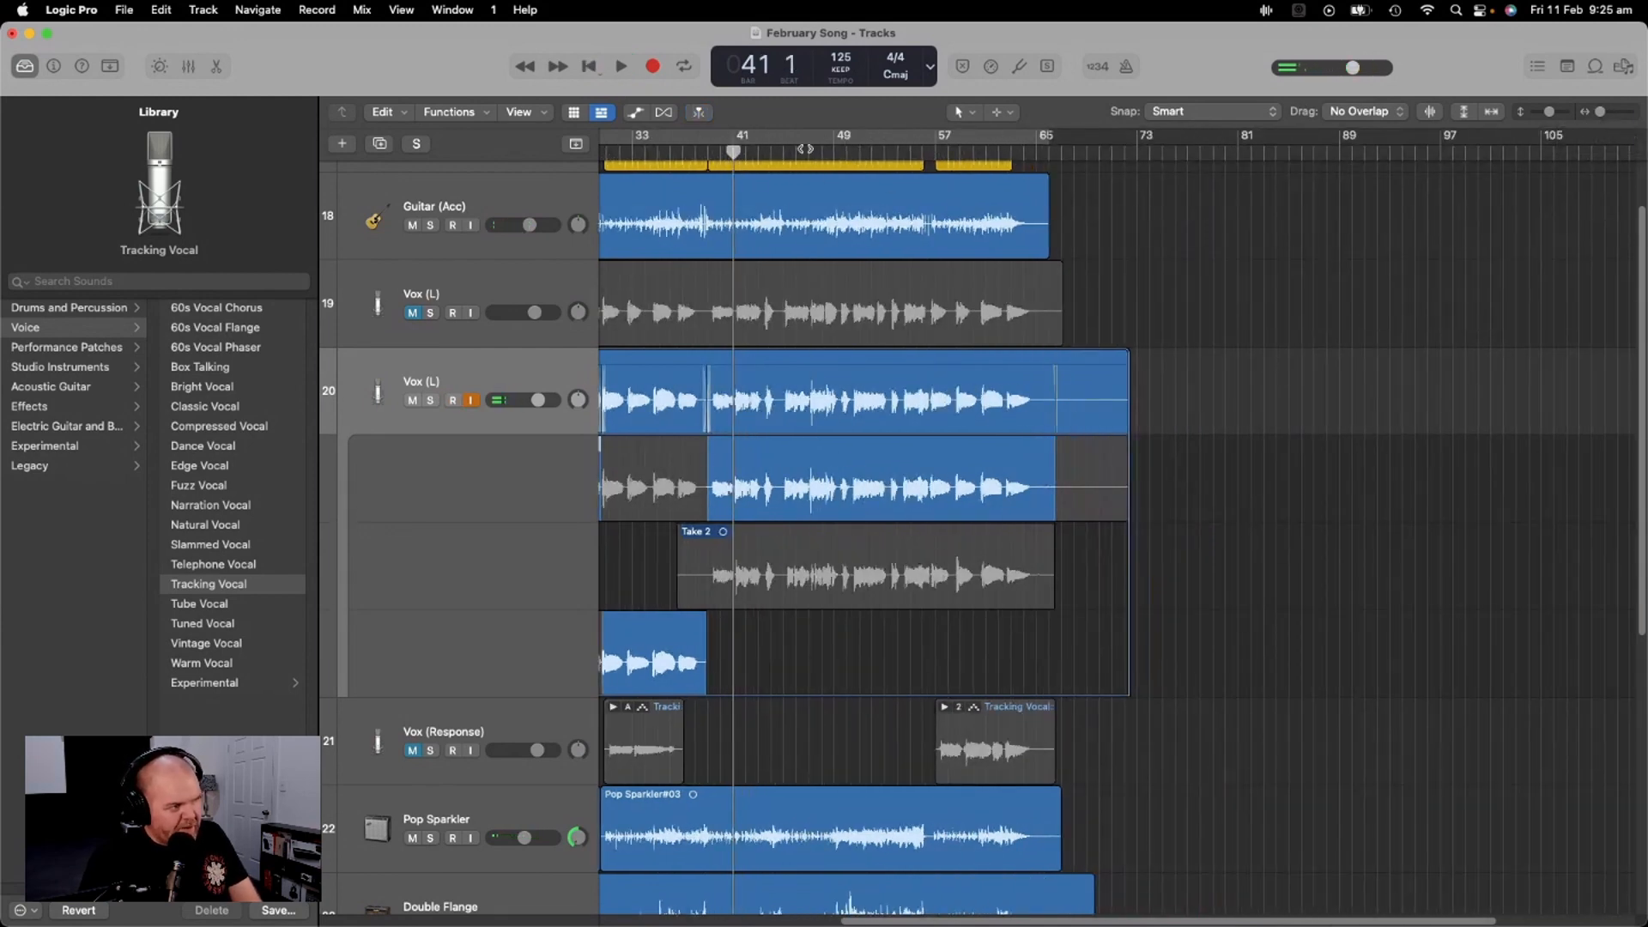
key("Return")
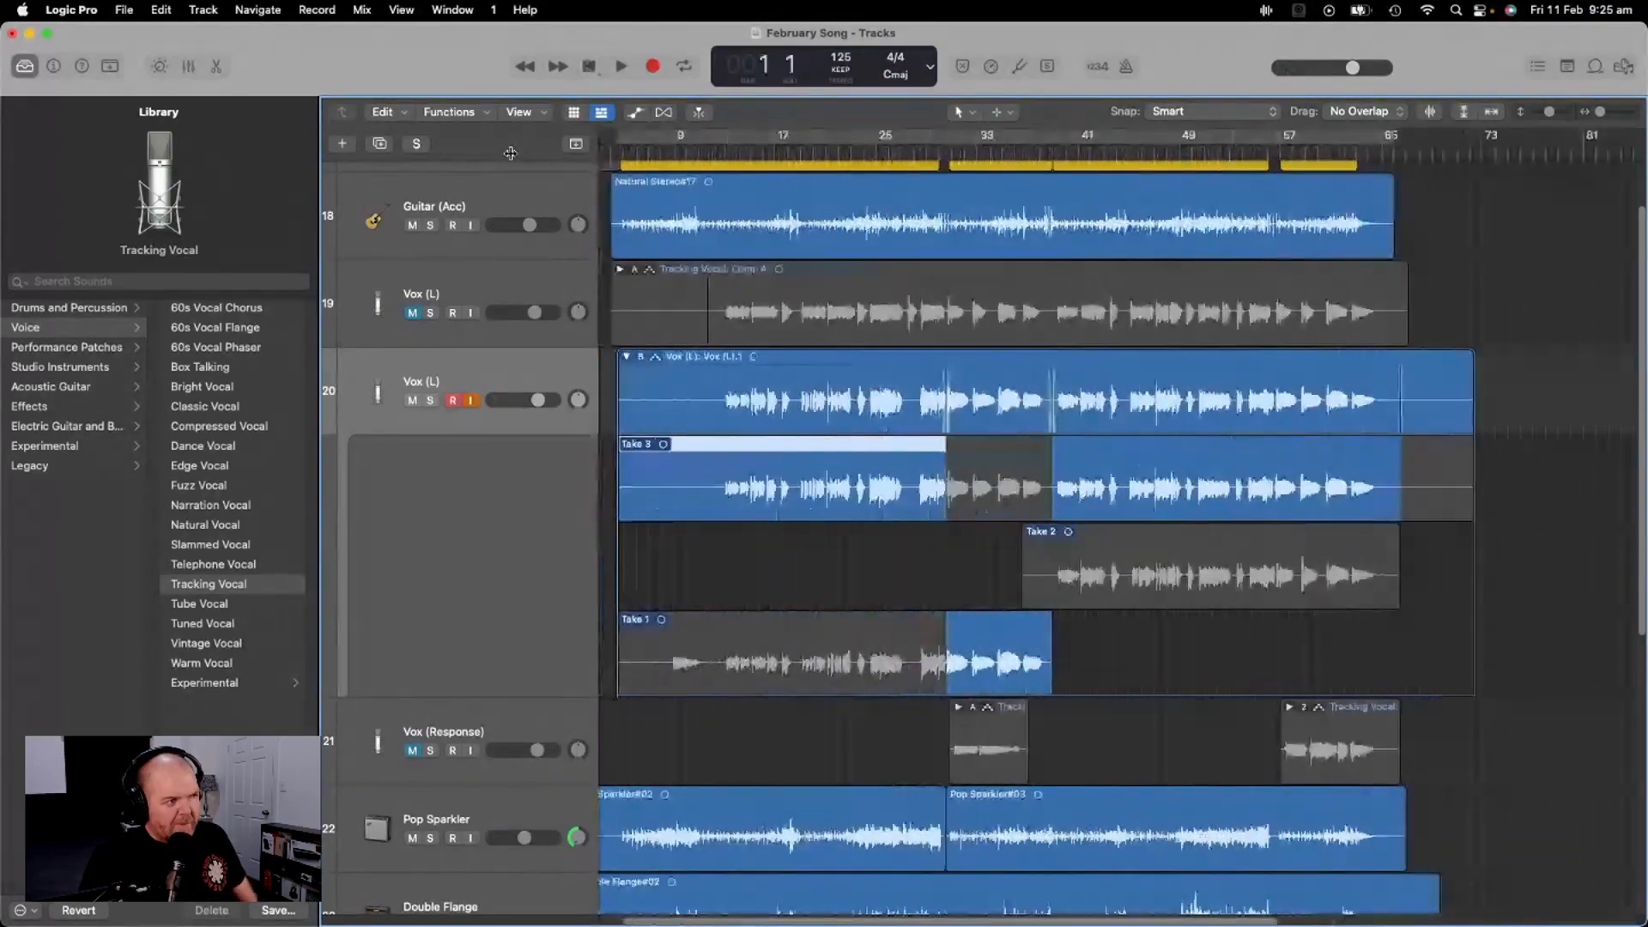
left_click_drag(612, 153, 967, 194)
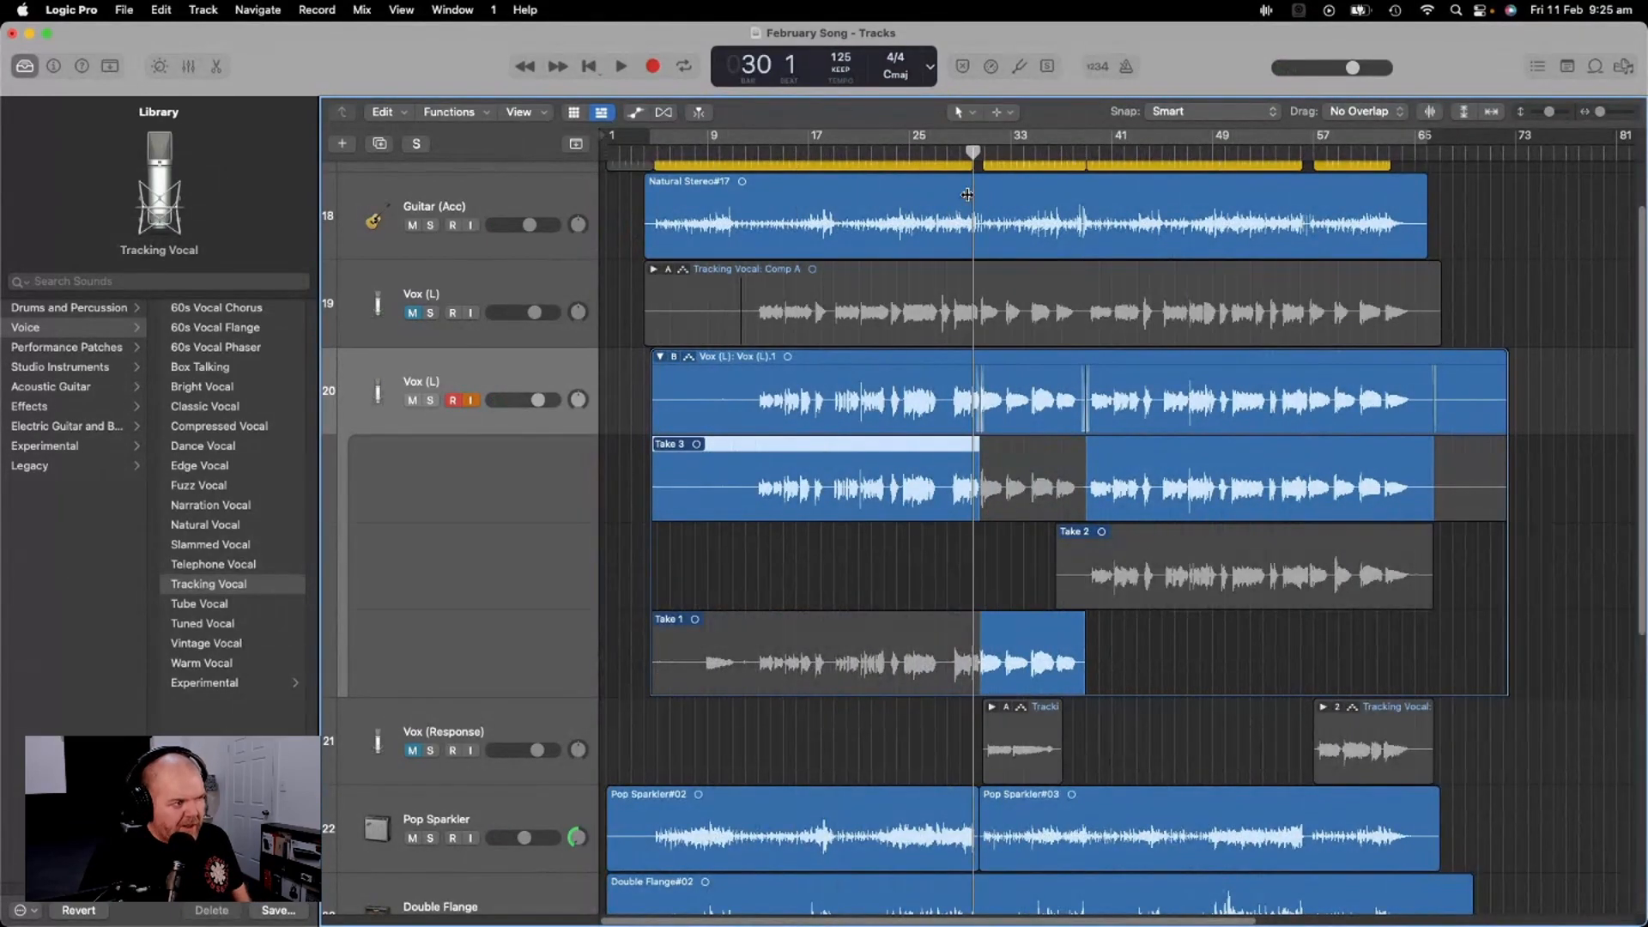
key("ctrl+r")
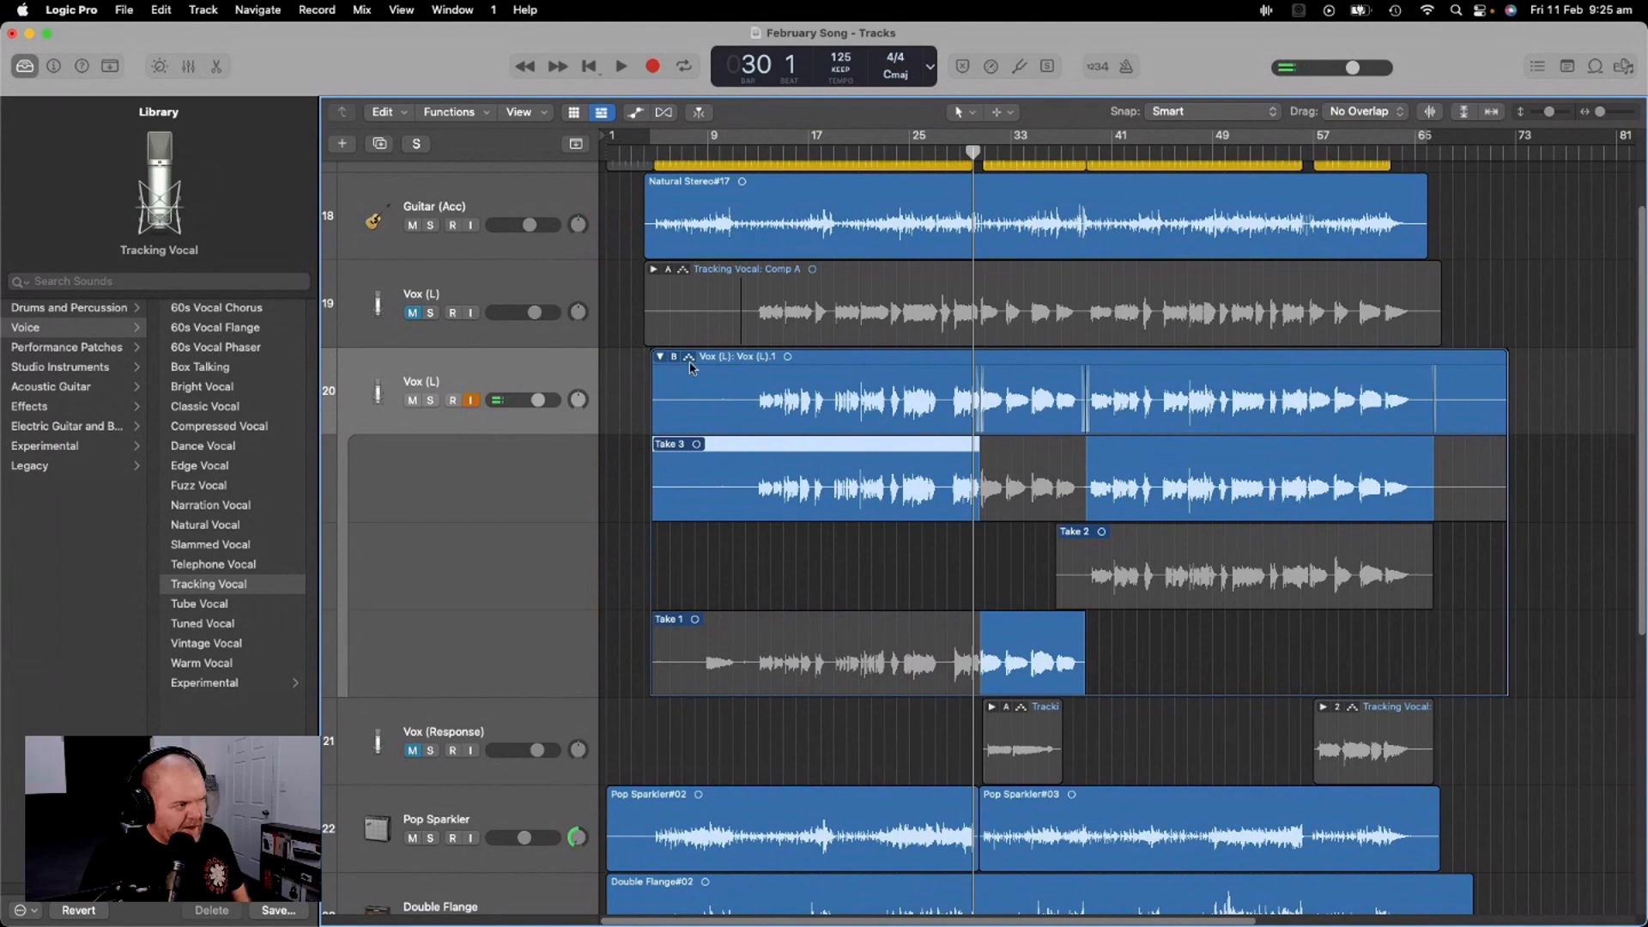
Collapse the take folder on the duplicate Vox (L) track
left_click(660, 357)
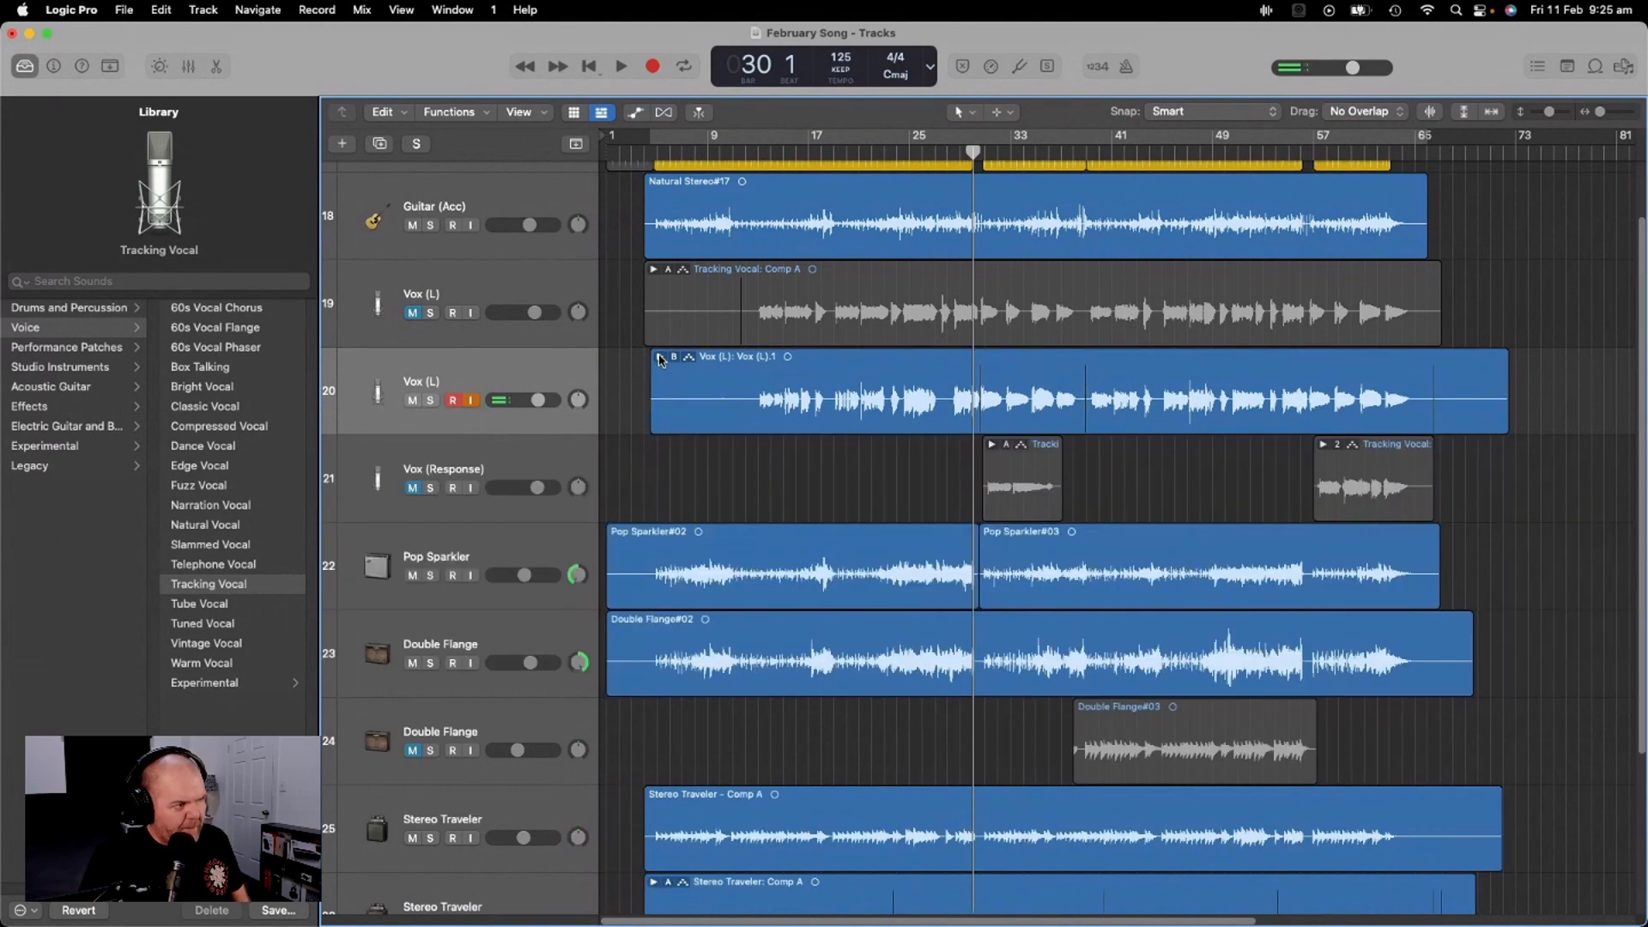
left_click(660, 358)
left_click(661, 357)
left_click(660, 358)
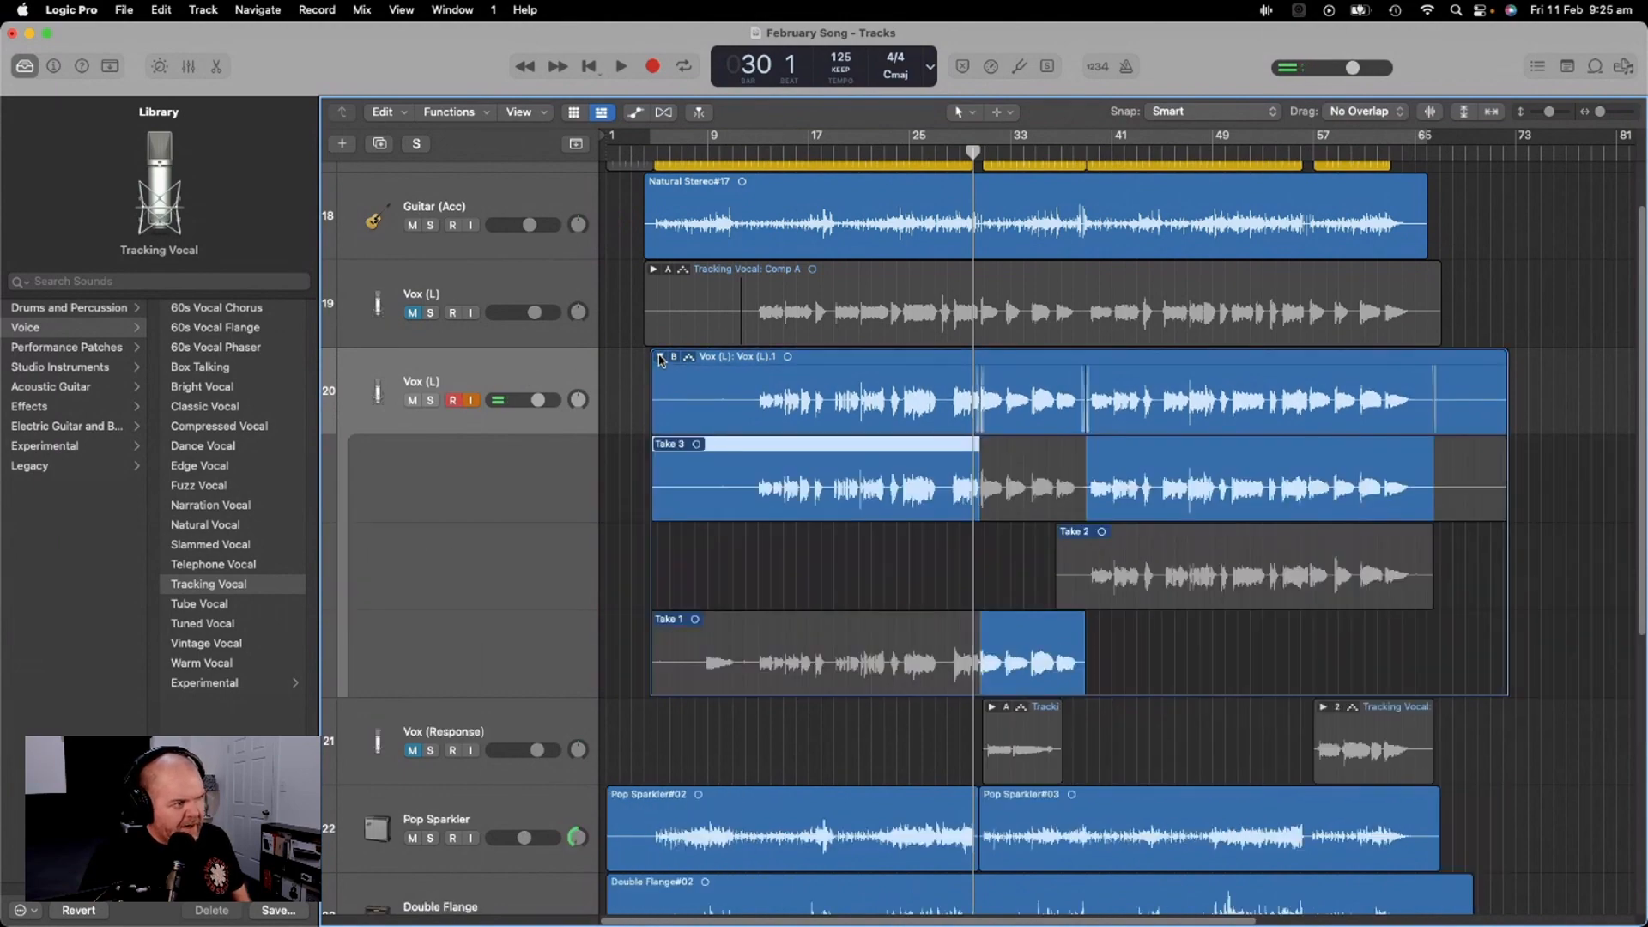
left_click(660, 357)
left_click(660, 357)
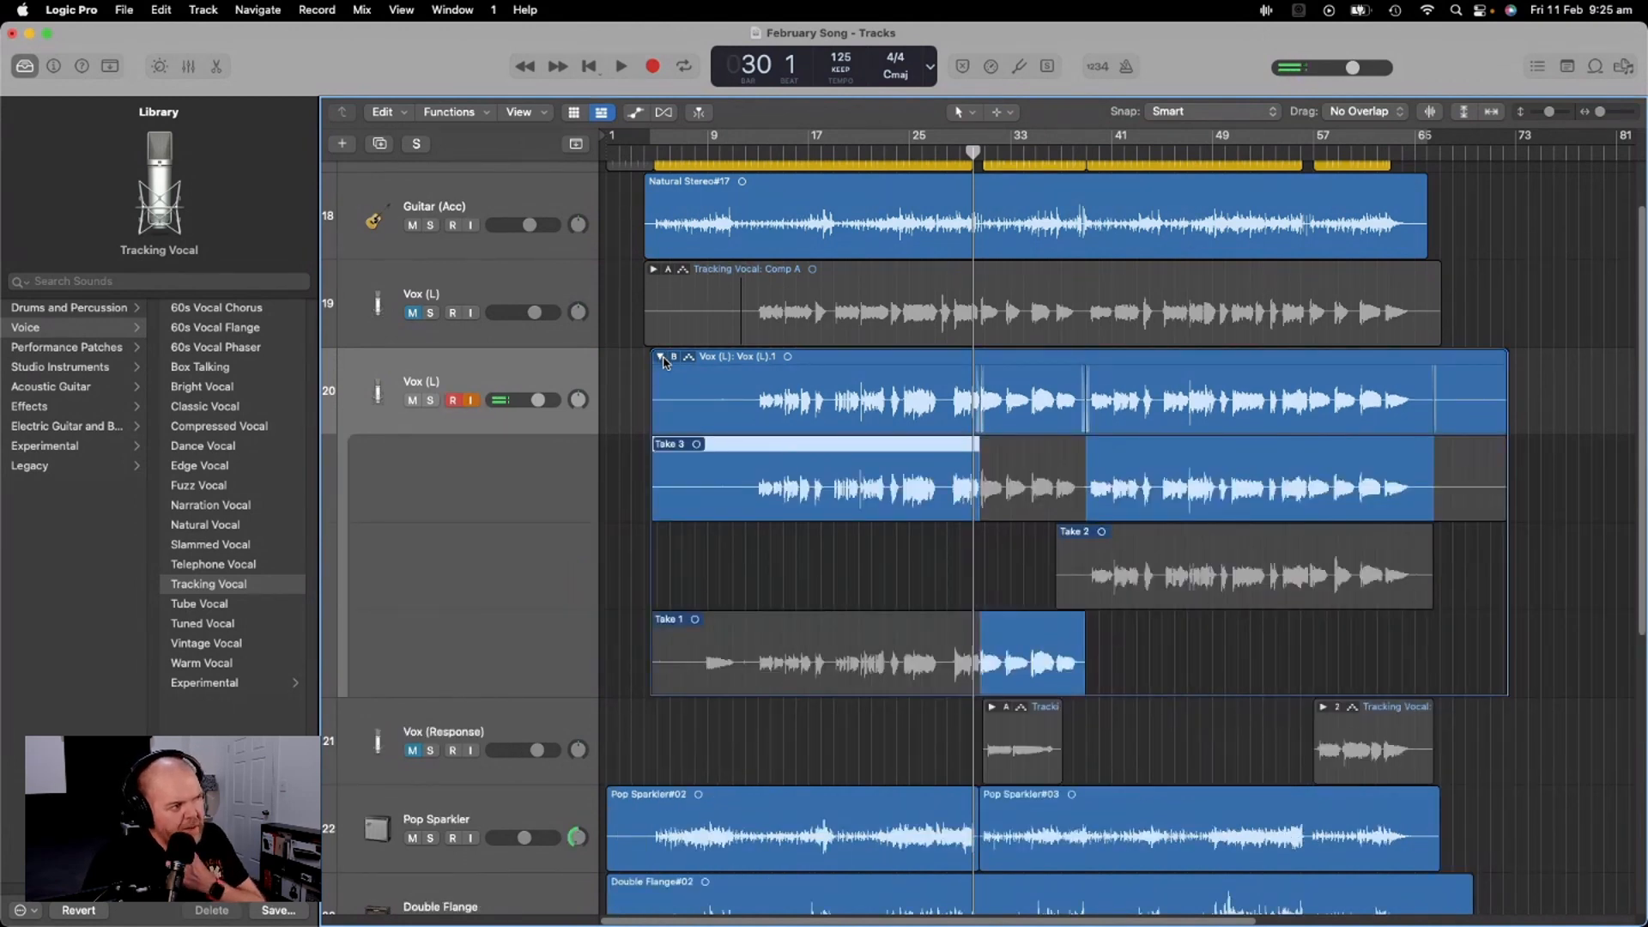
left_click(660, 357)
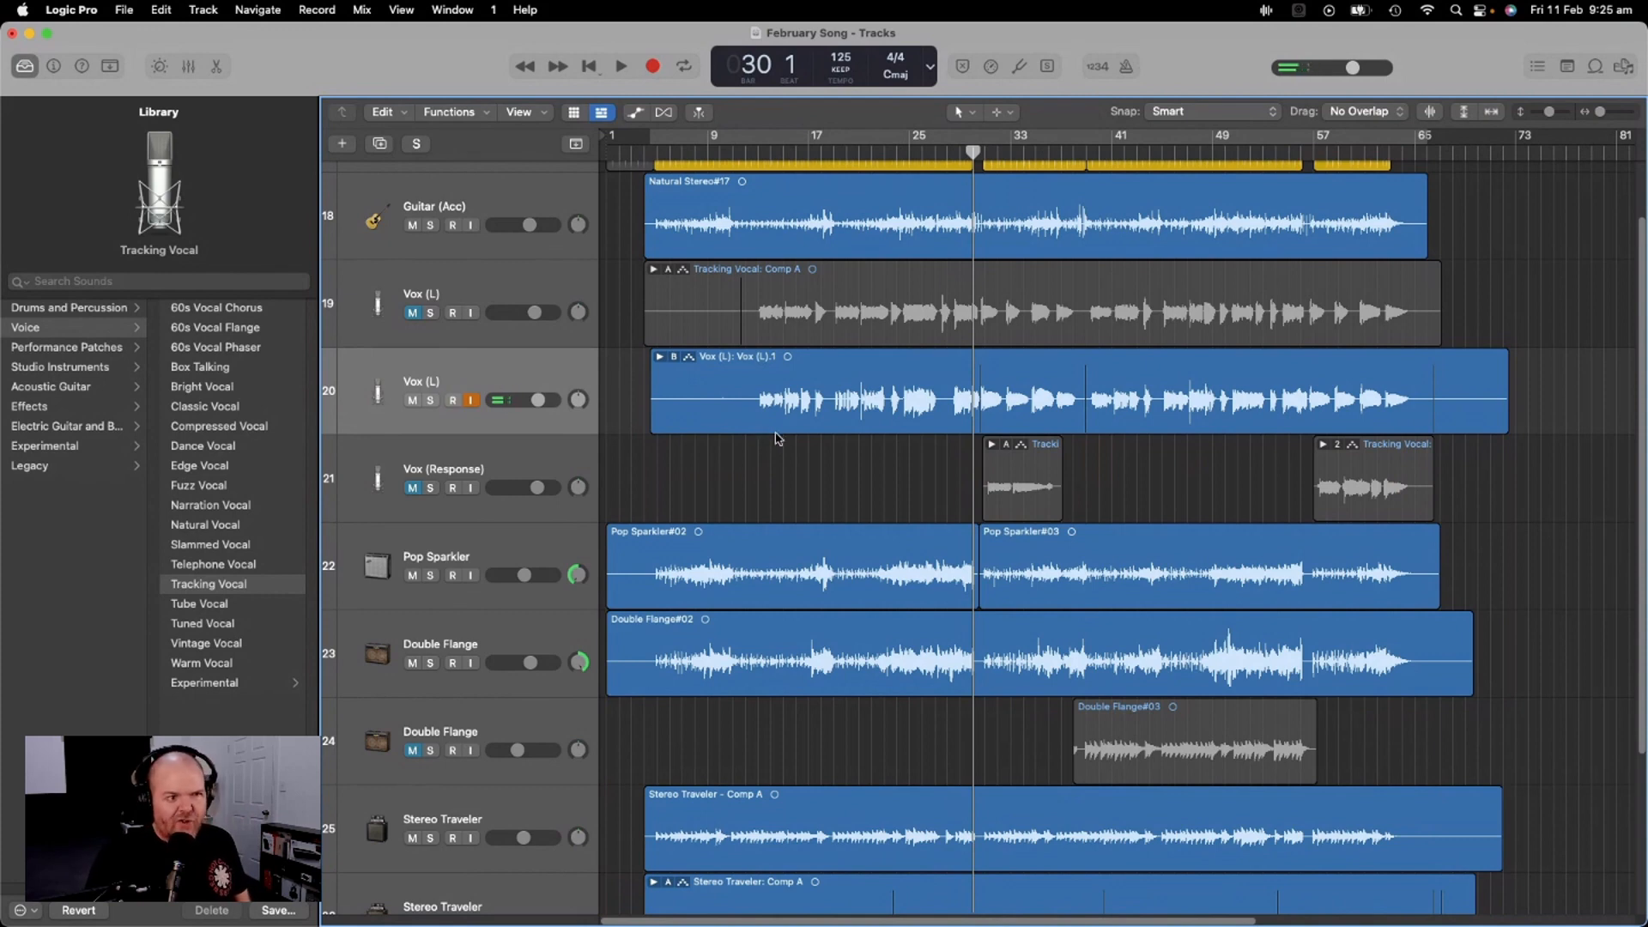
Duplicate the Vox (Response) track with its settings to get an empty second response track
key("alt+r")
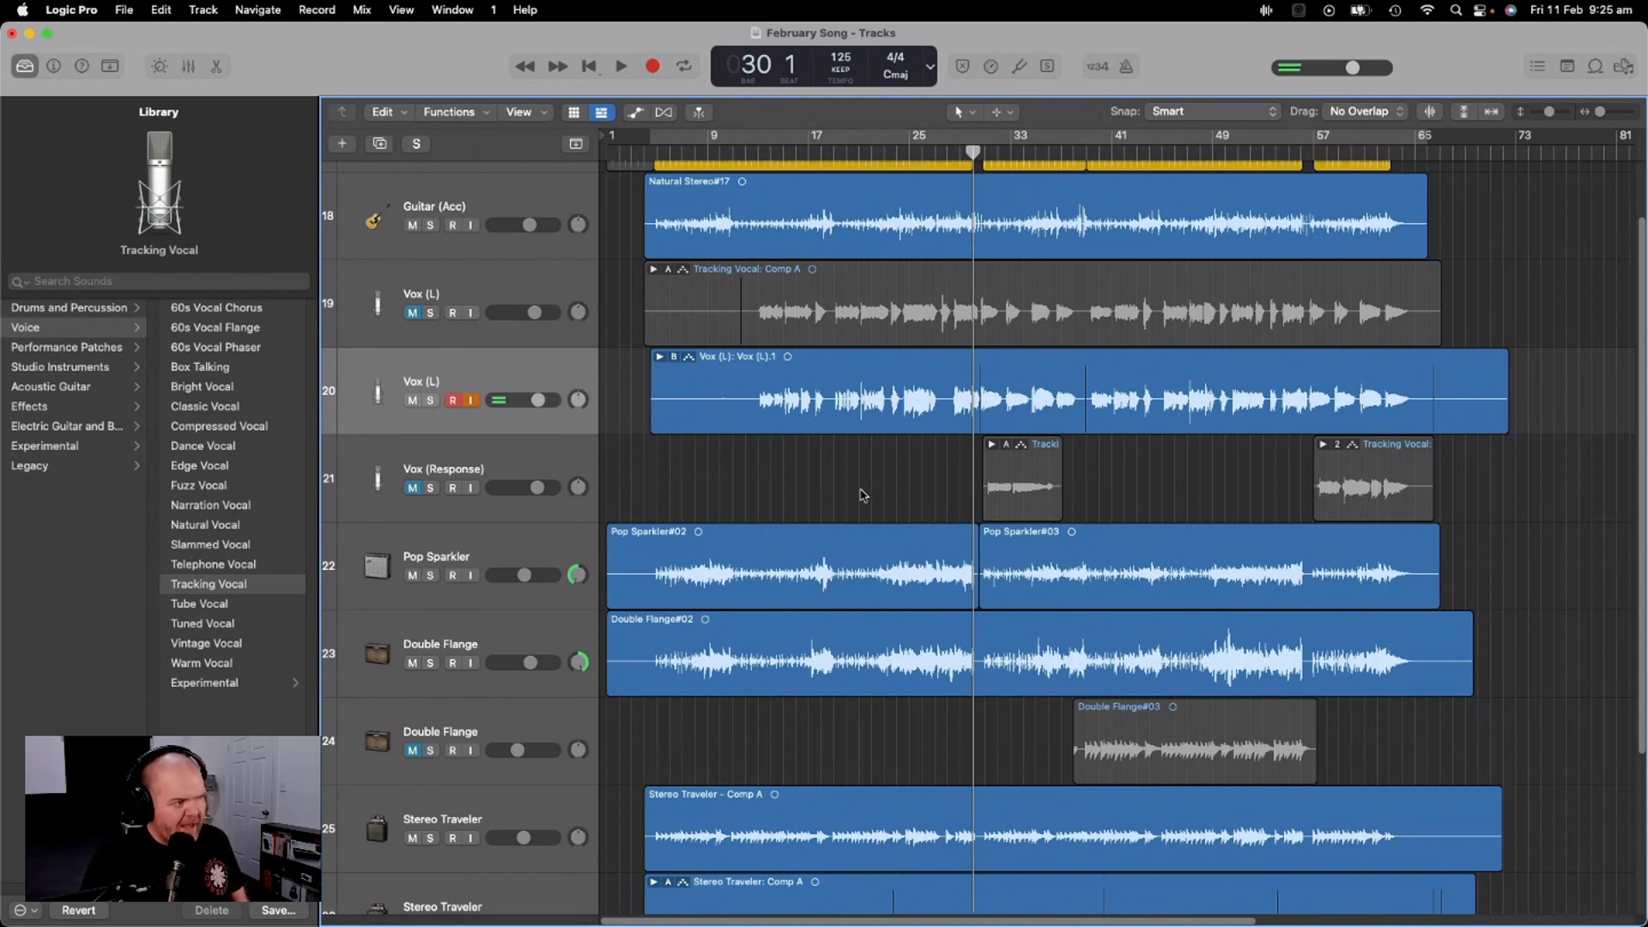
left_click(1023, 472)
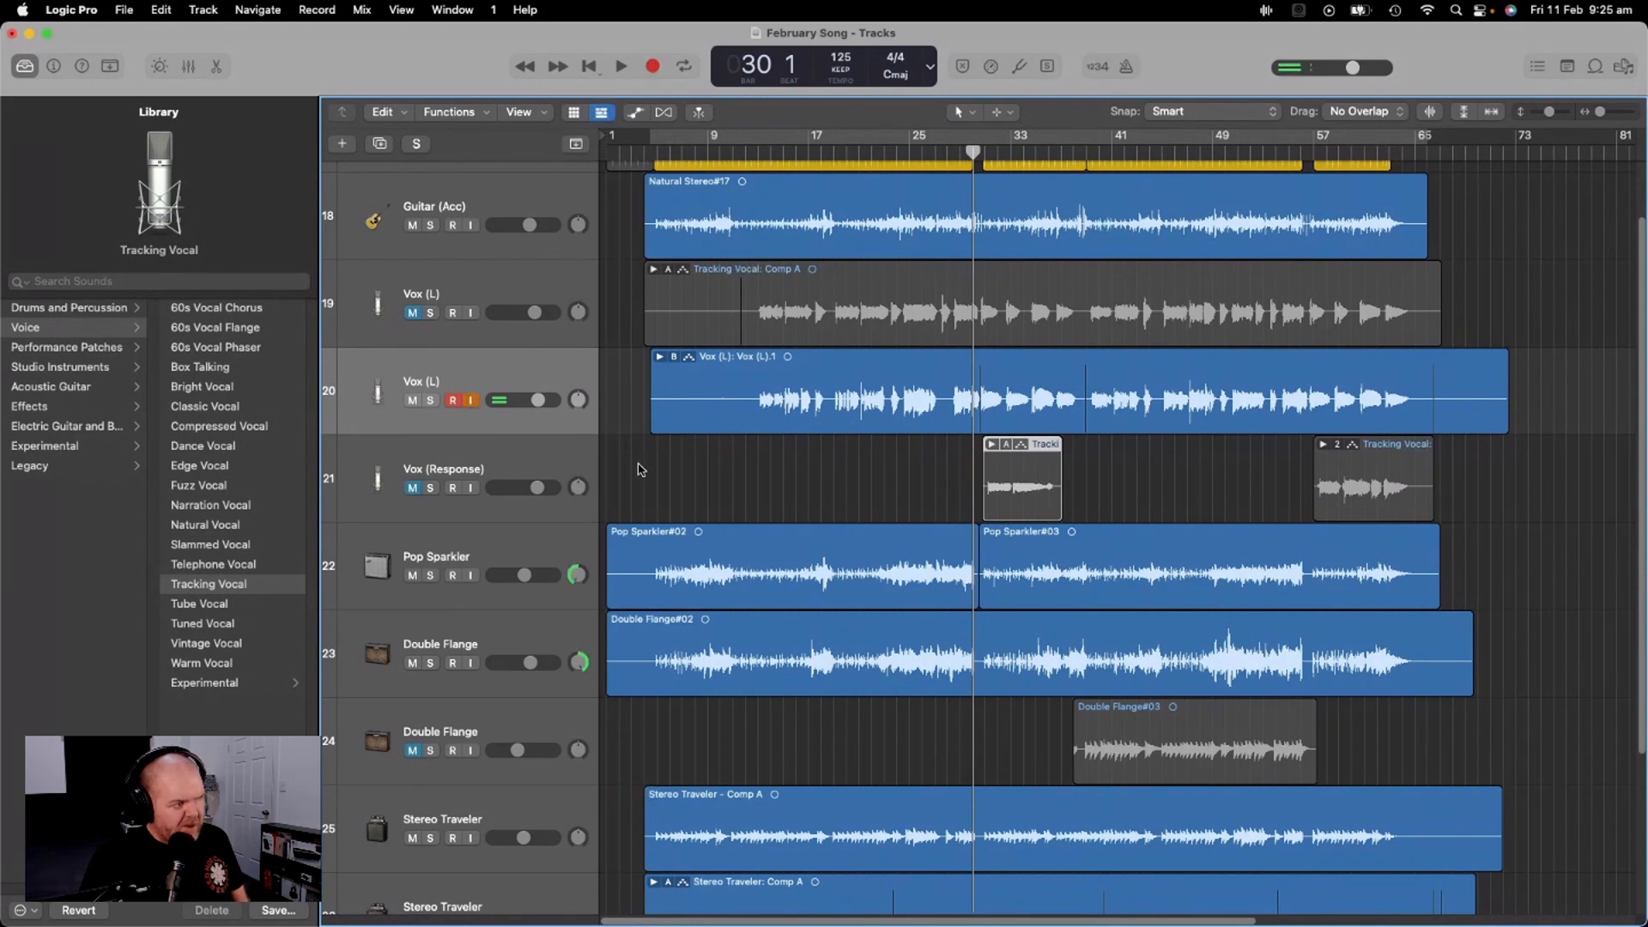
left_click(556, 464)
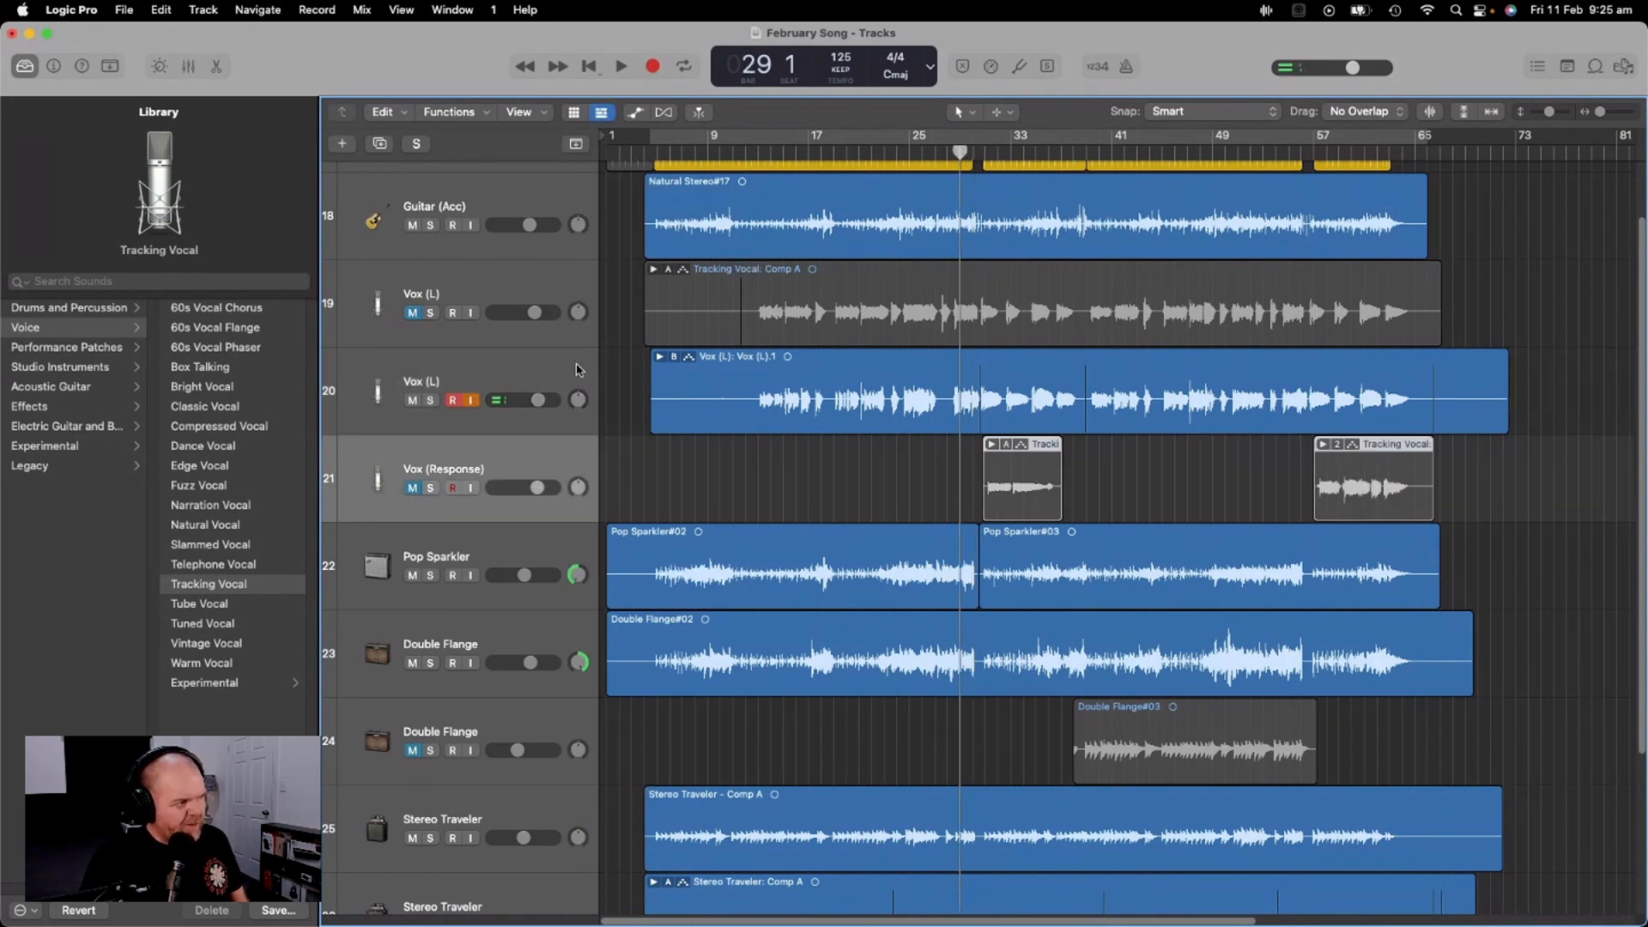
right_click(563, 460)
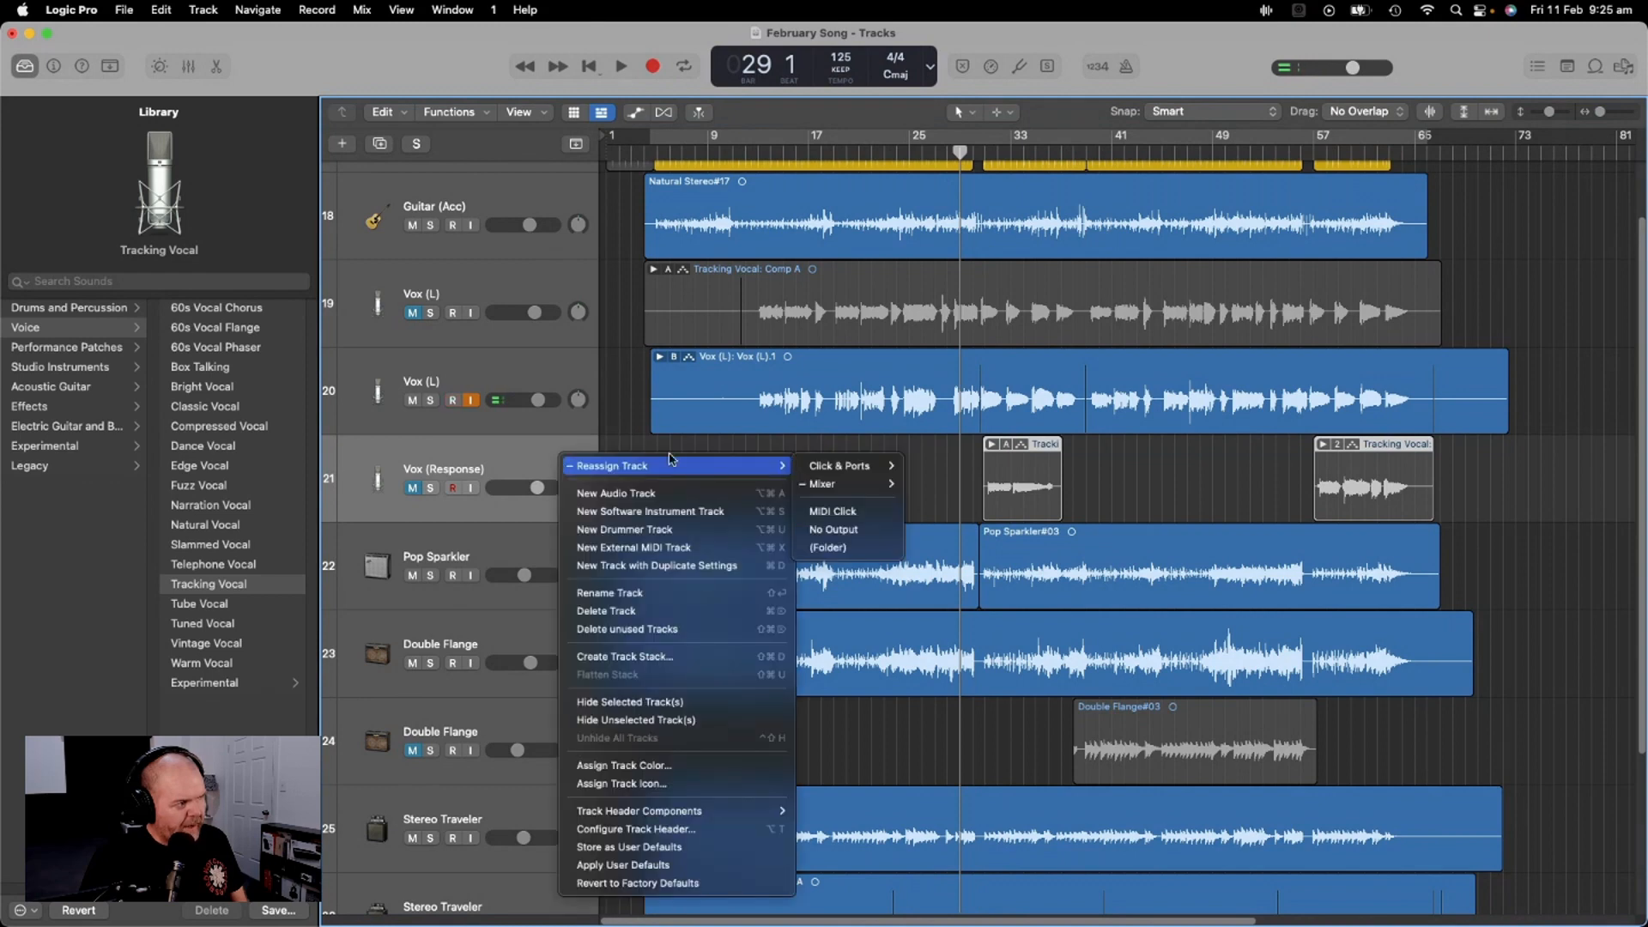
left_click(708, 446)
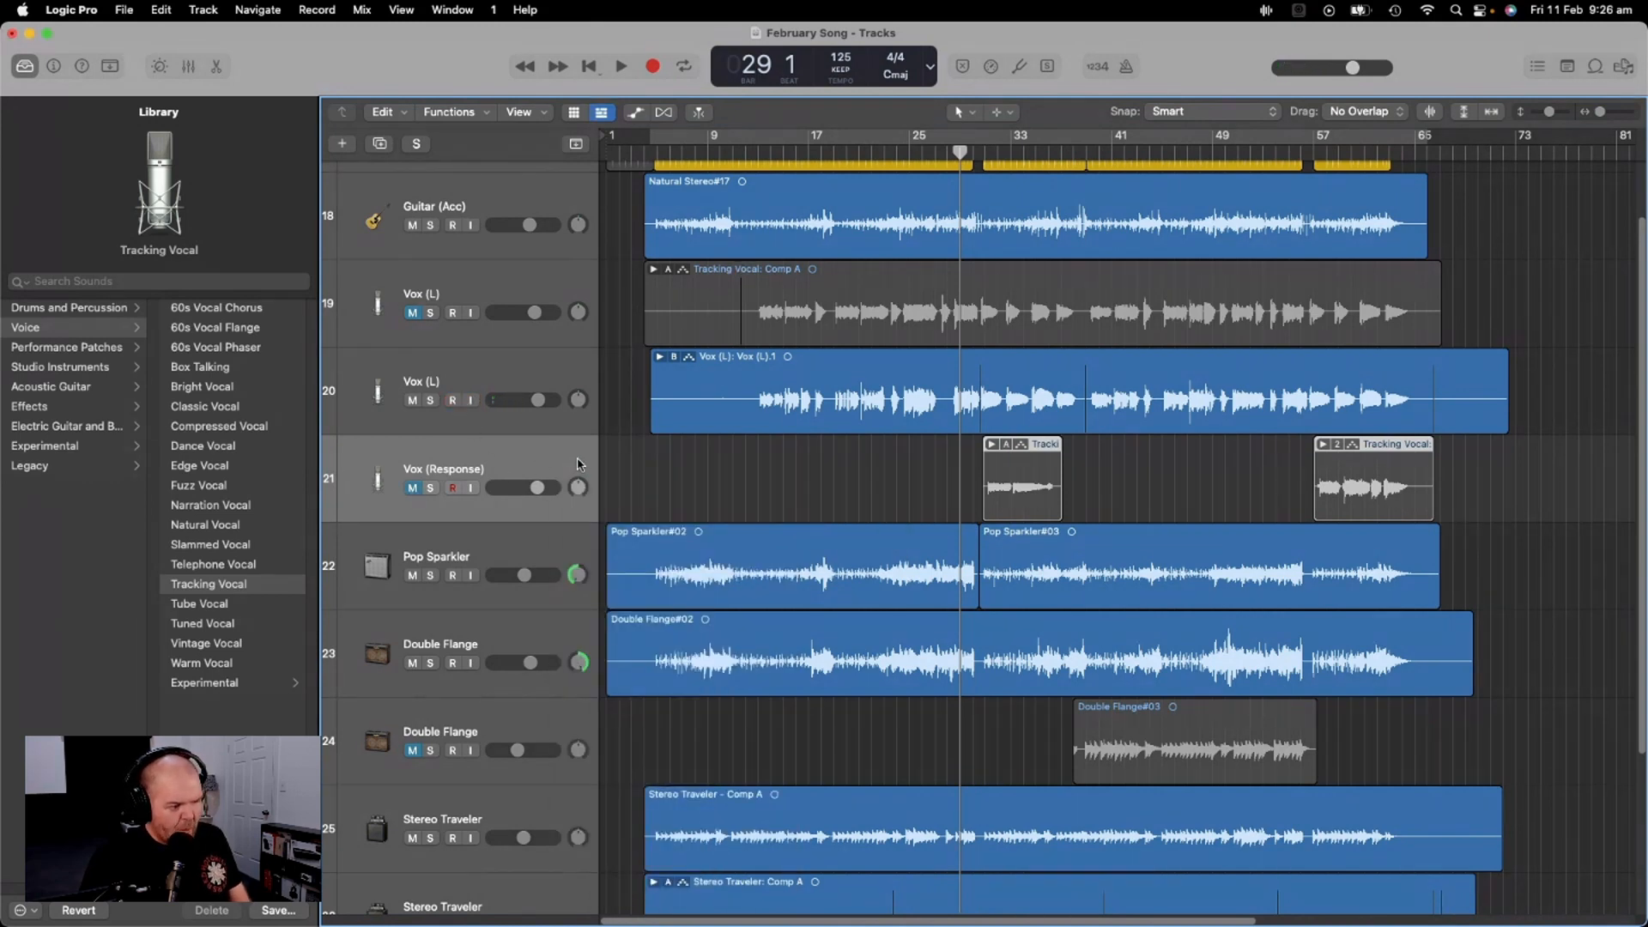
key("super+d")
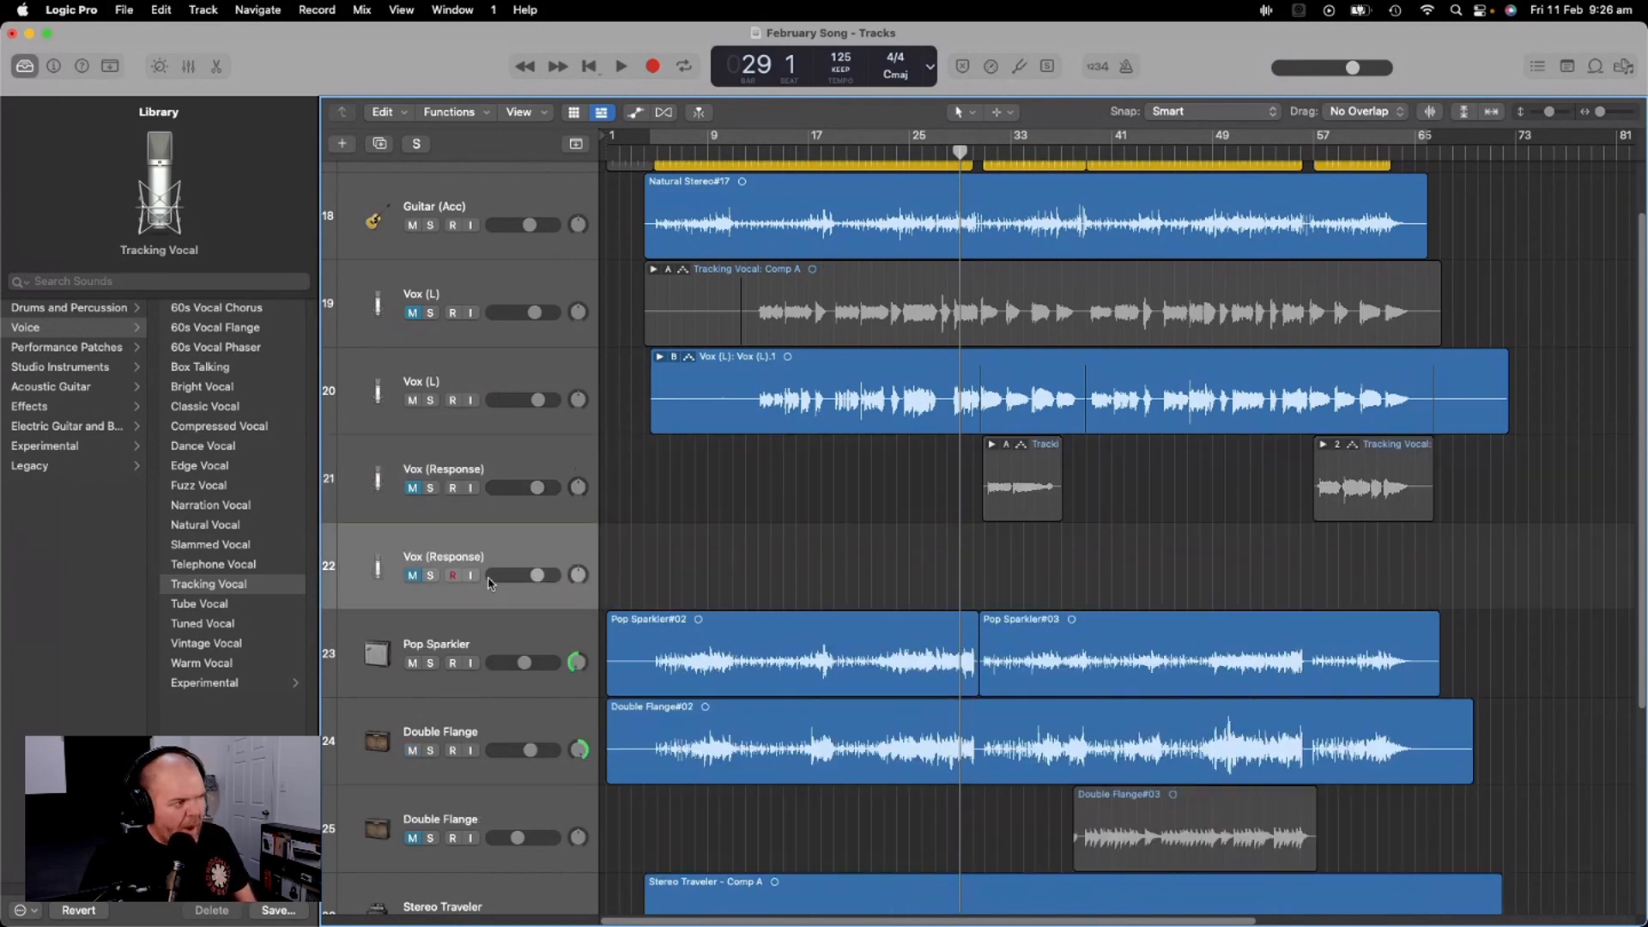
Arm the duplicate Vox (Response) track for recording, raise its volume and unmute it
left_click(453, 575)
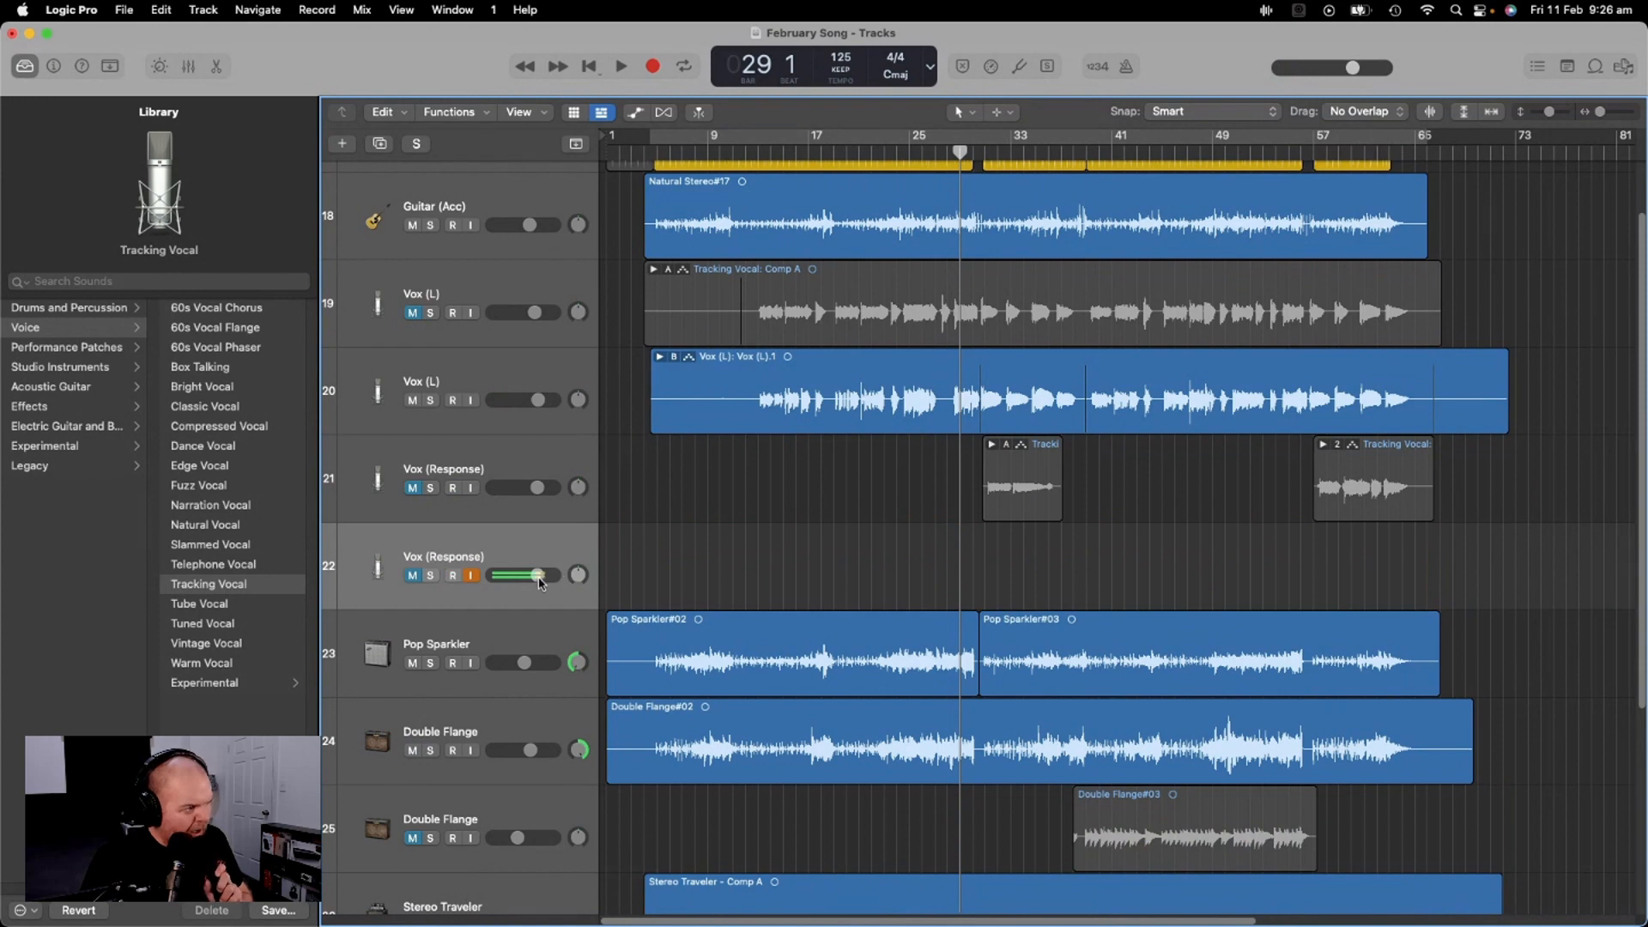
left_click_drag(538, 575, 626, 570)
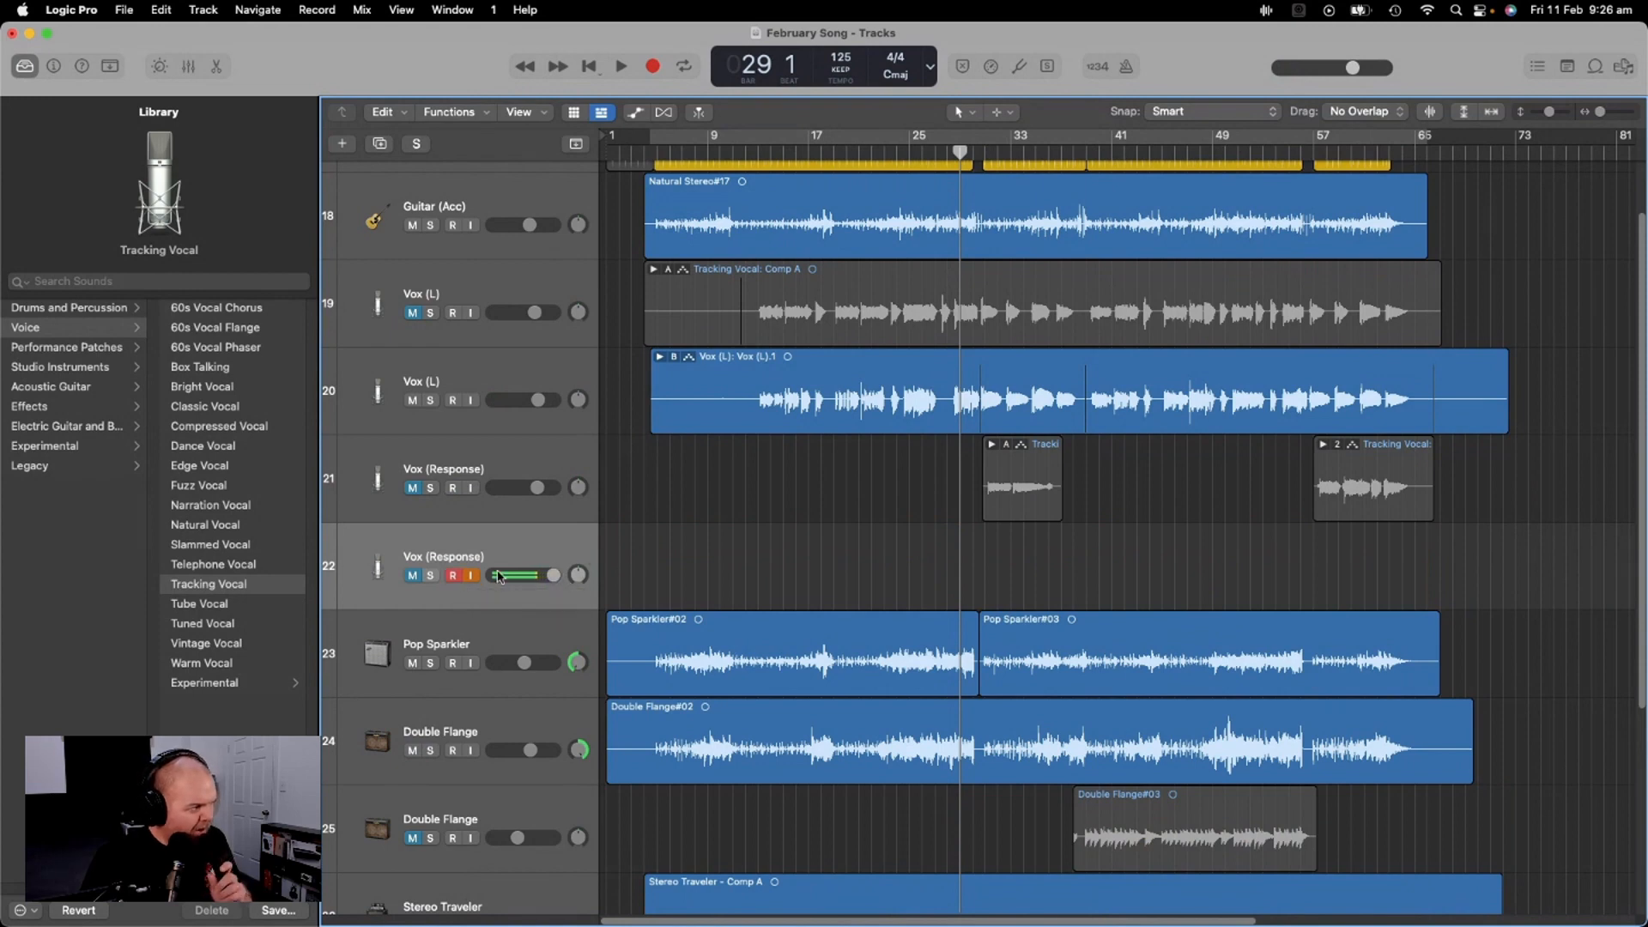
left_click(414, 577)
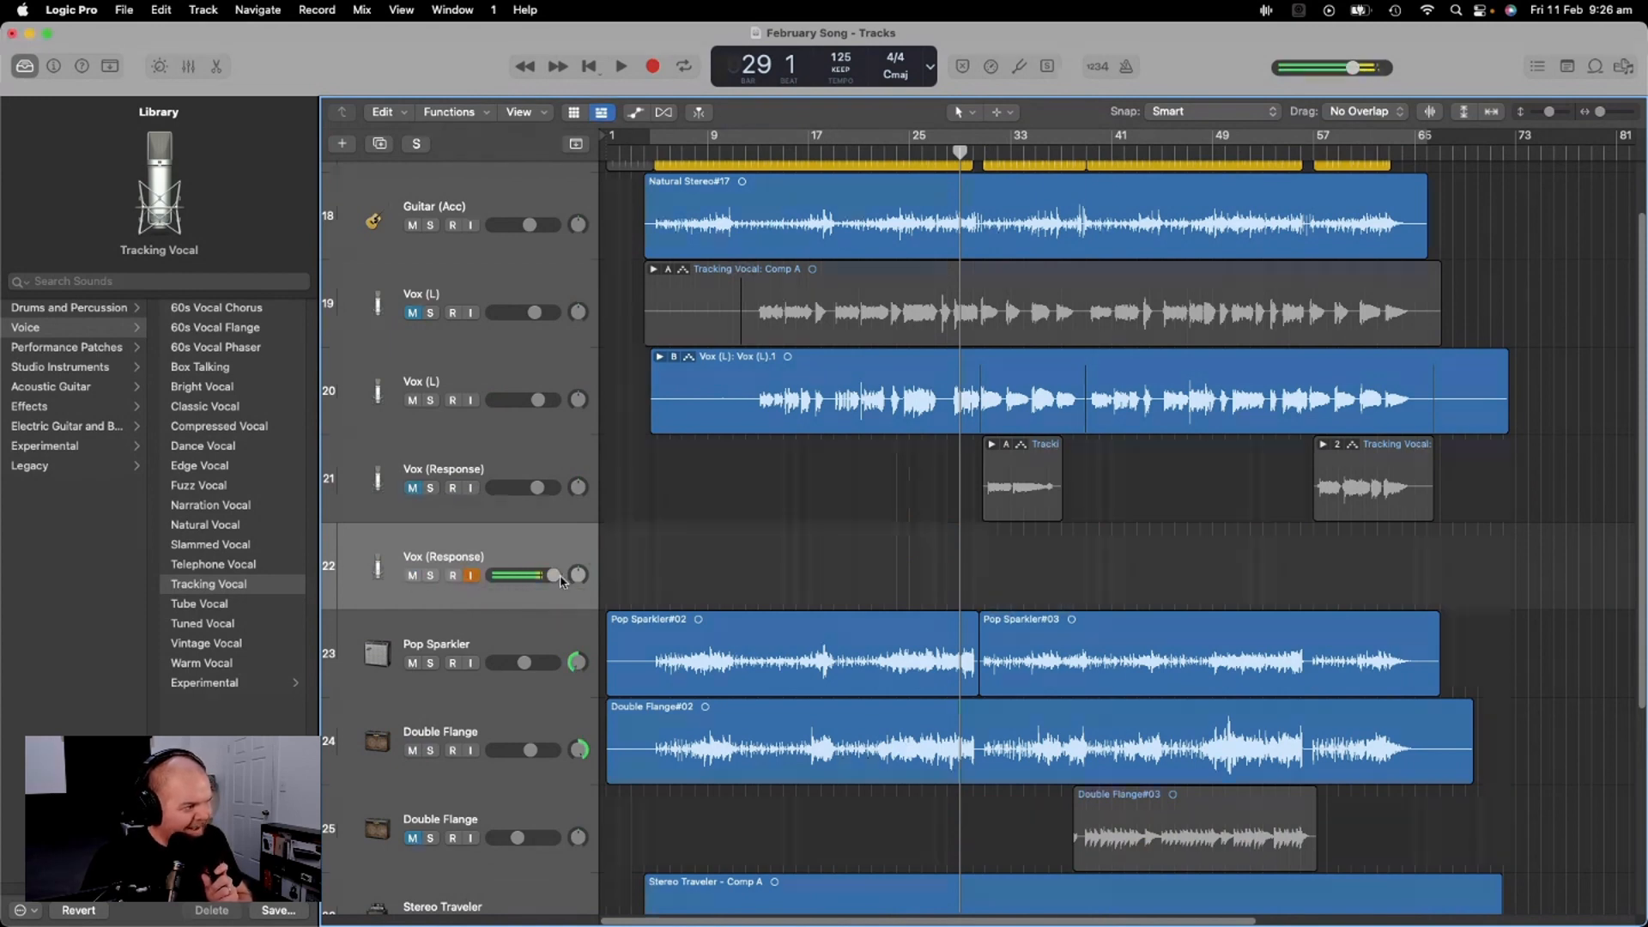
left_click_drag(560, 574, 554, 575)
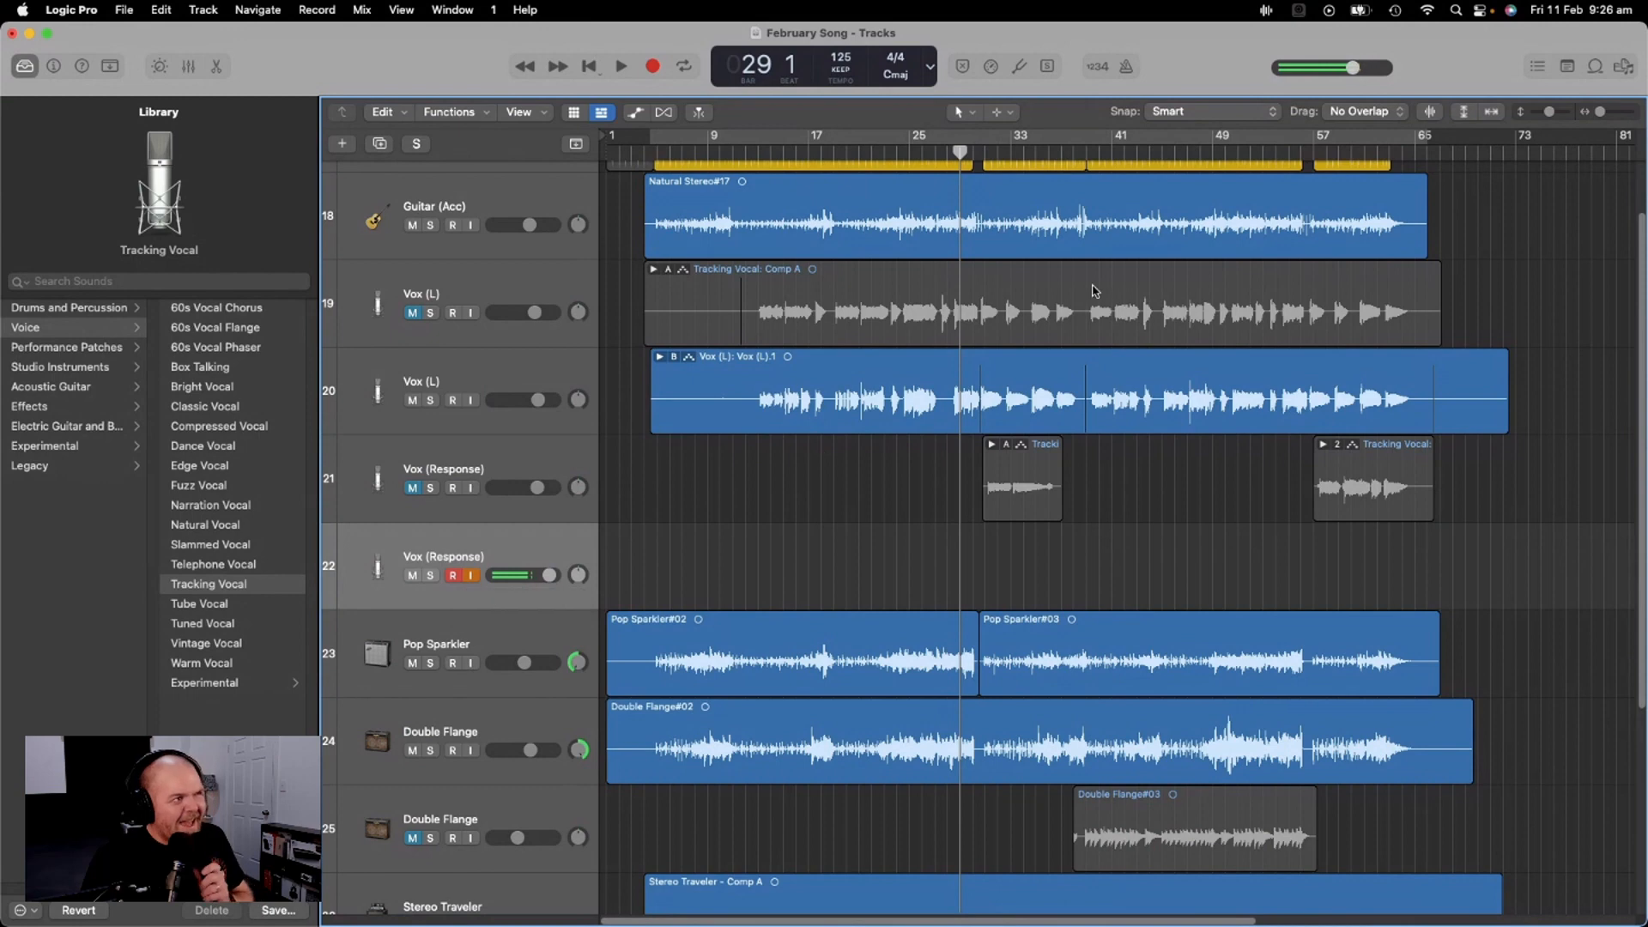
Switch on Low Latency Mode and keep the playhead at bar 29
left_click(992, 68)
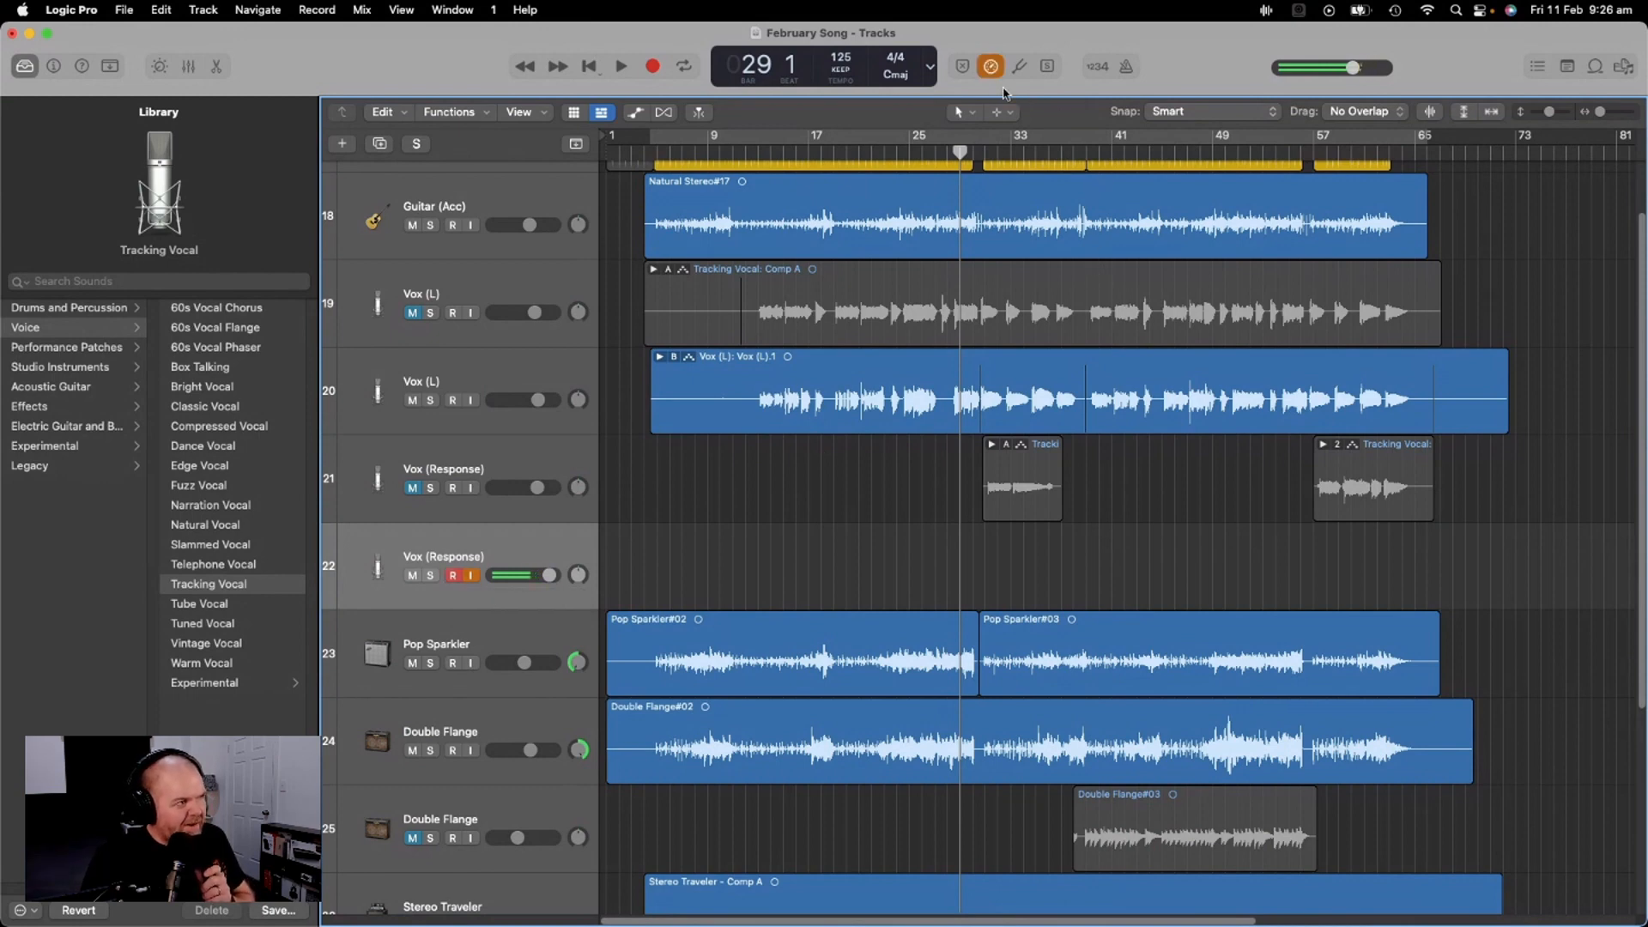
left_click(992, 67)
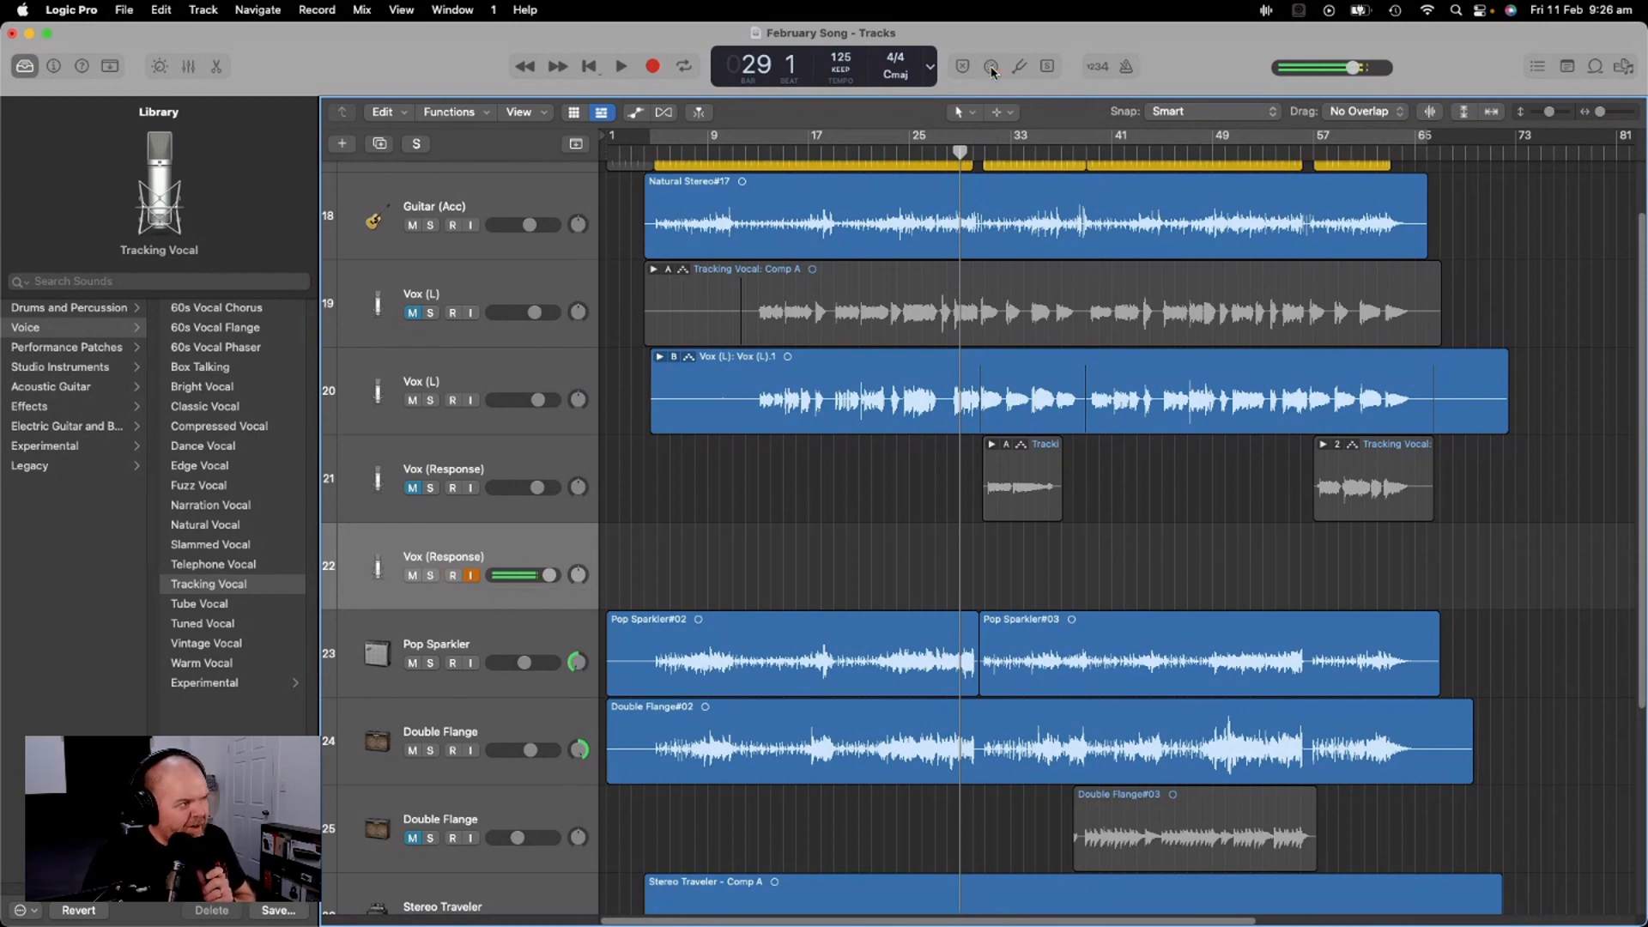
left_click(991, 67)
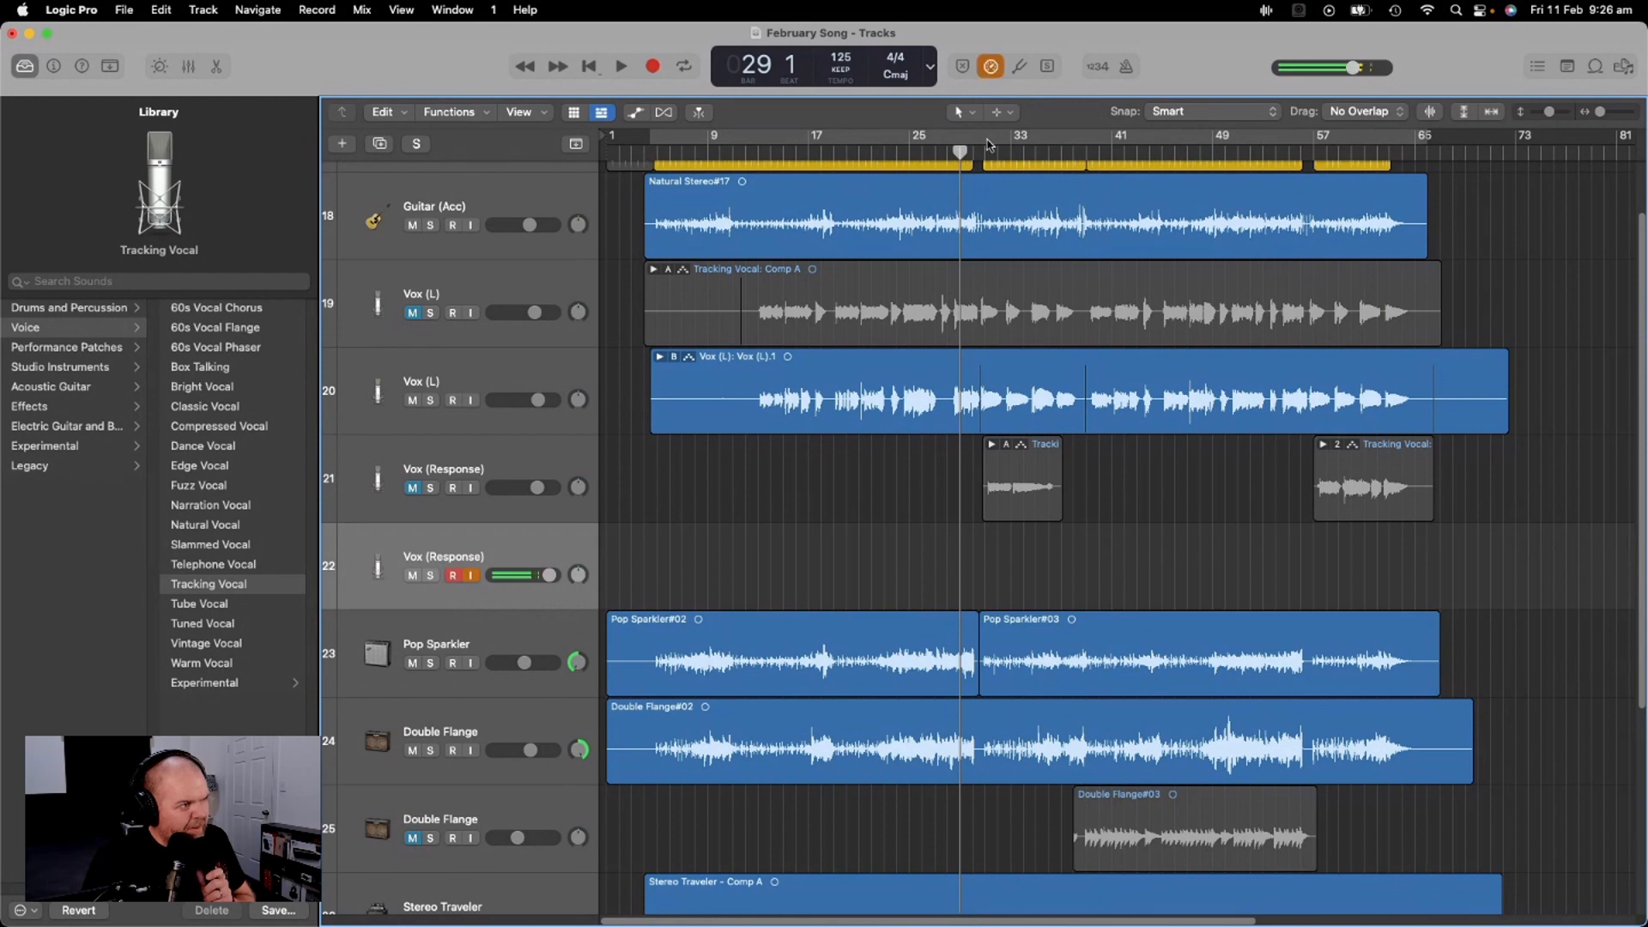
mouse_move(966, 150)
left_mouse_down()
mouse_move(985, 150)
mouse_move(960, 152)
left_mouse_up()
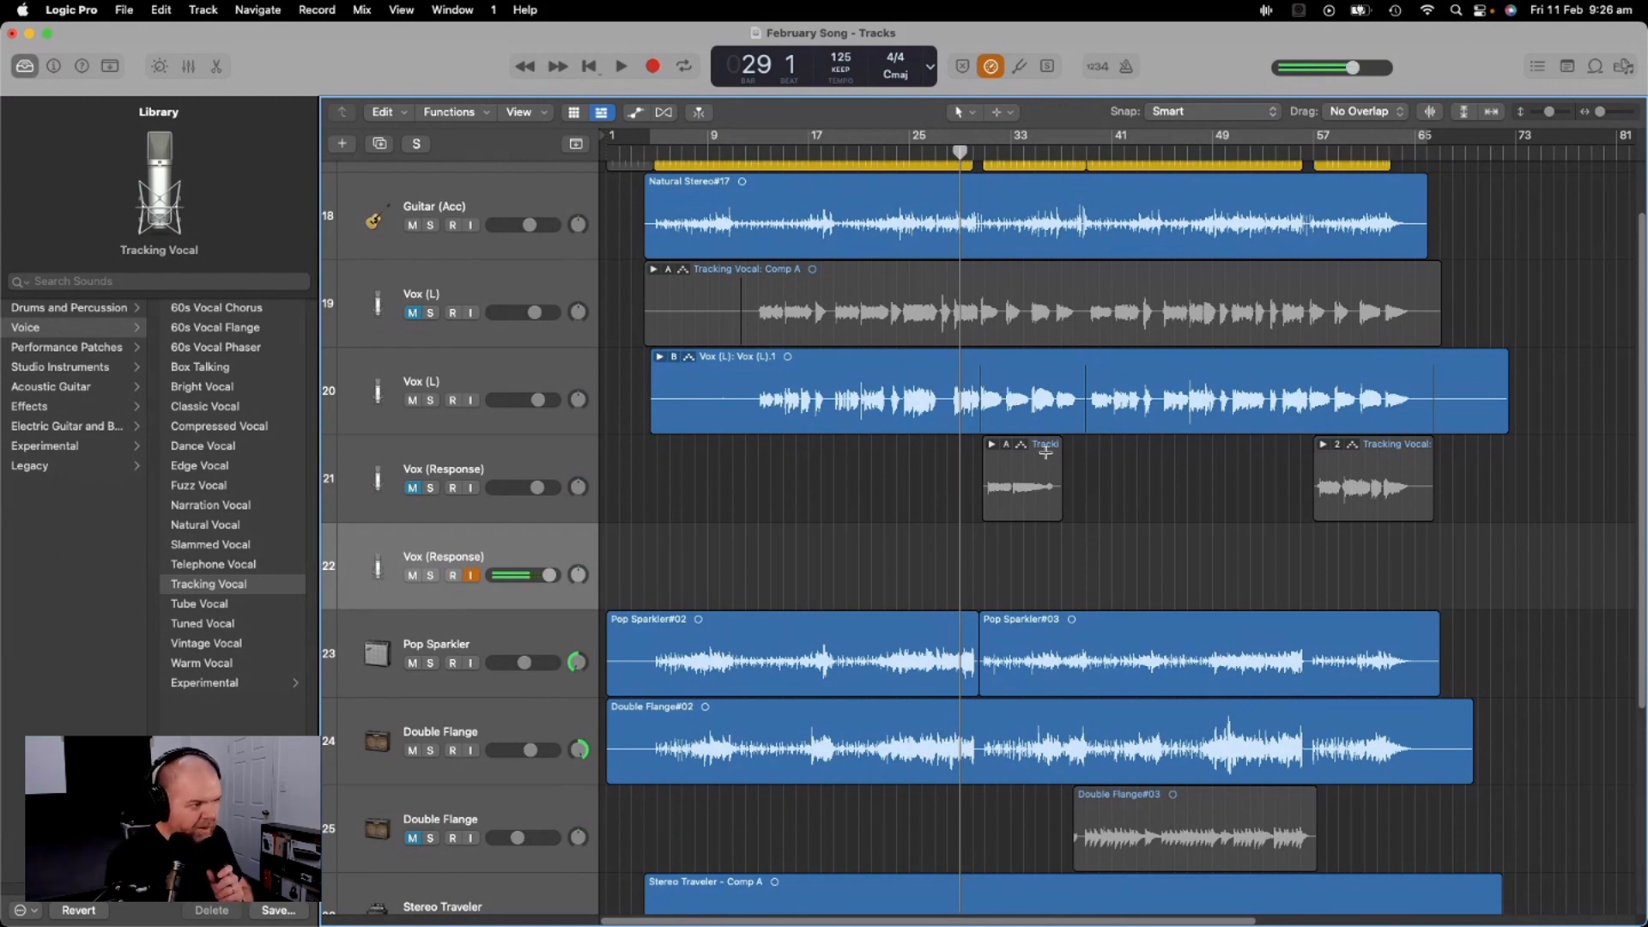
Look over the Hey Girl lyrics around the response lines in OneNote and return to Logic Pro
key("super+Tab")
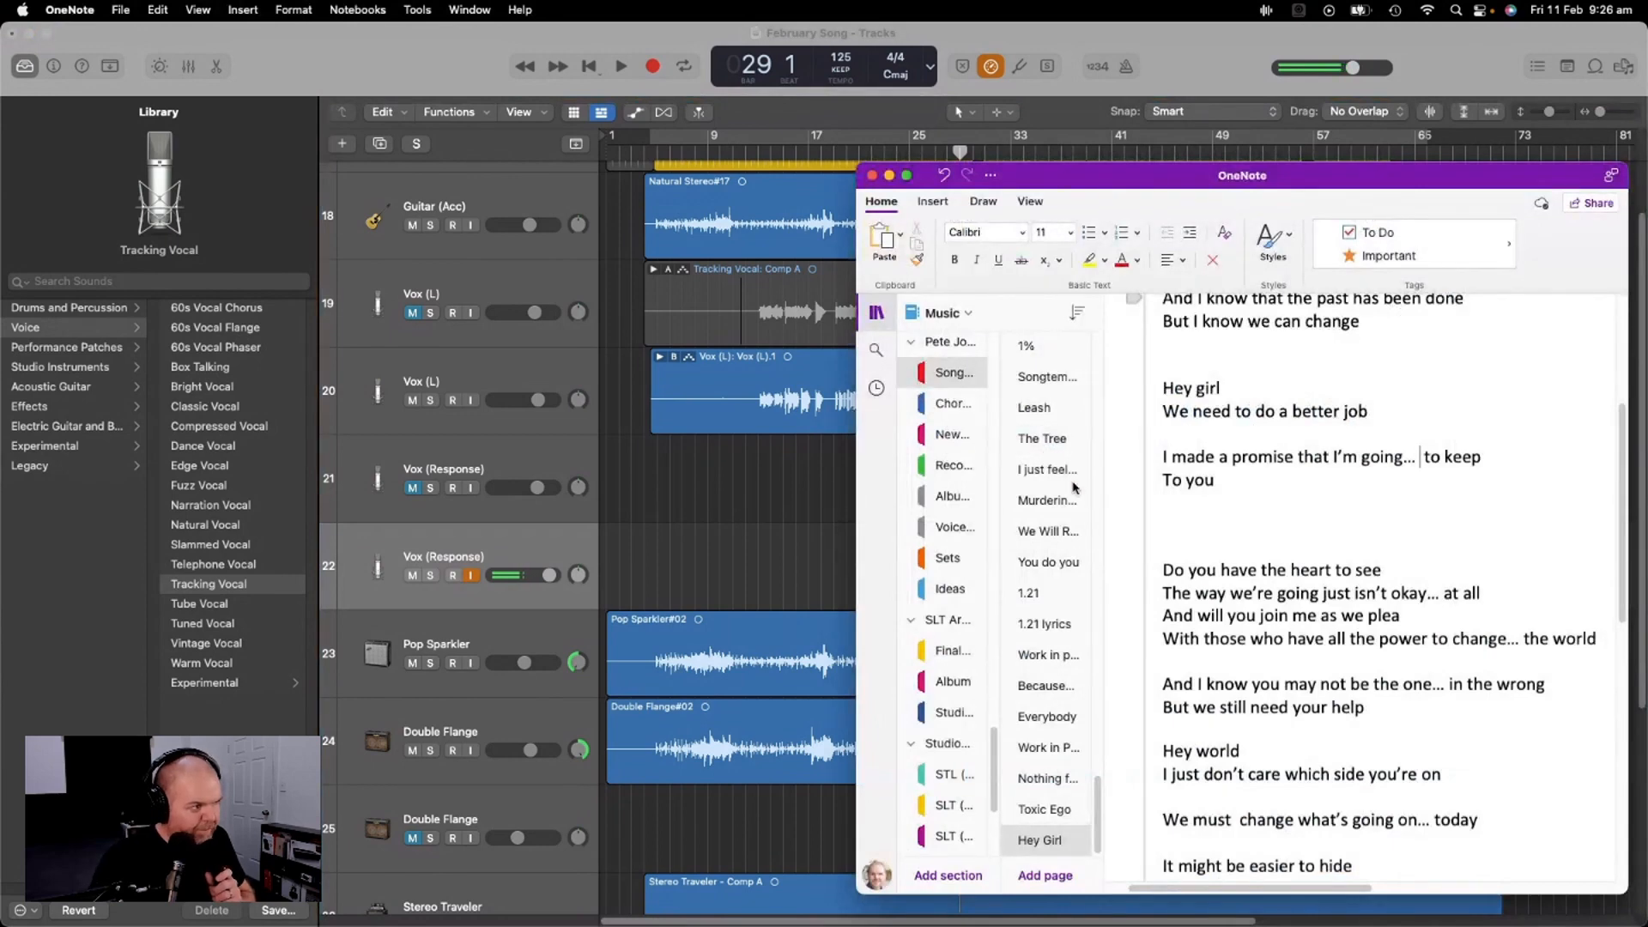
scroll(1431, 536, "up", 1)
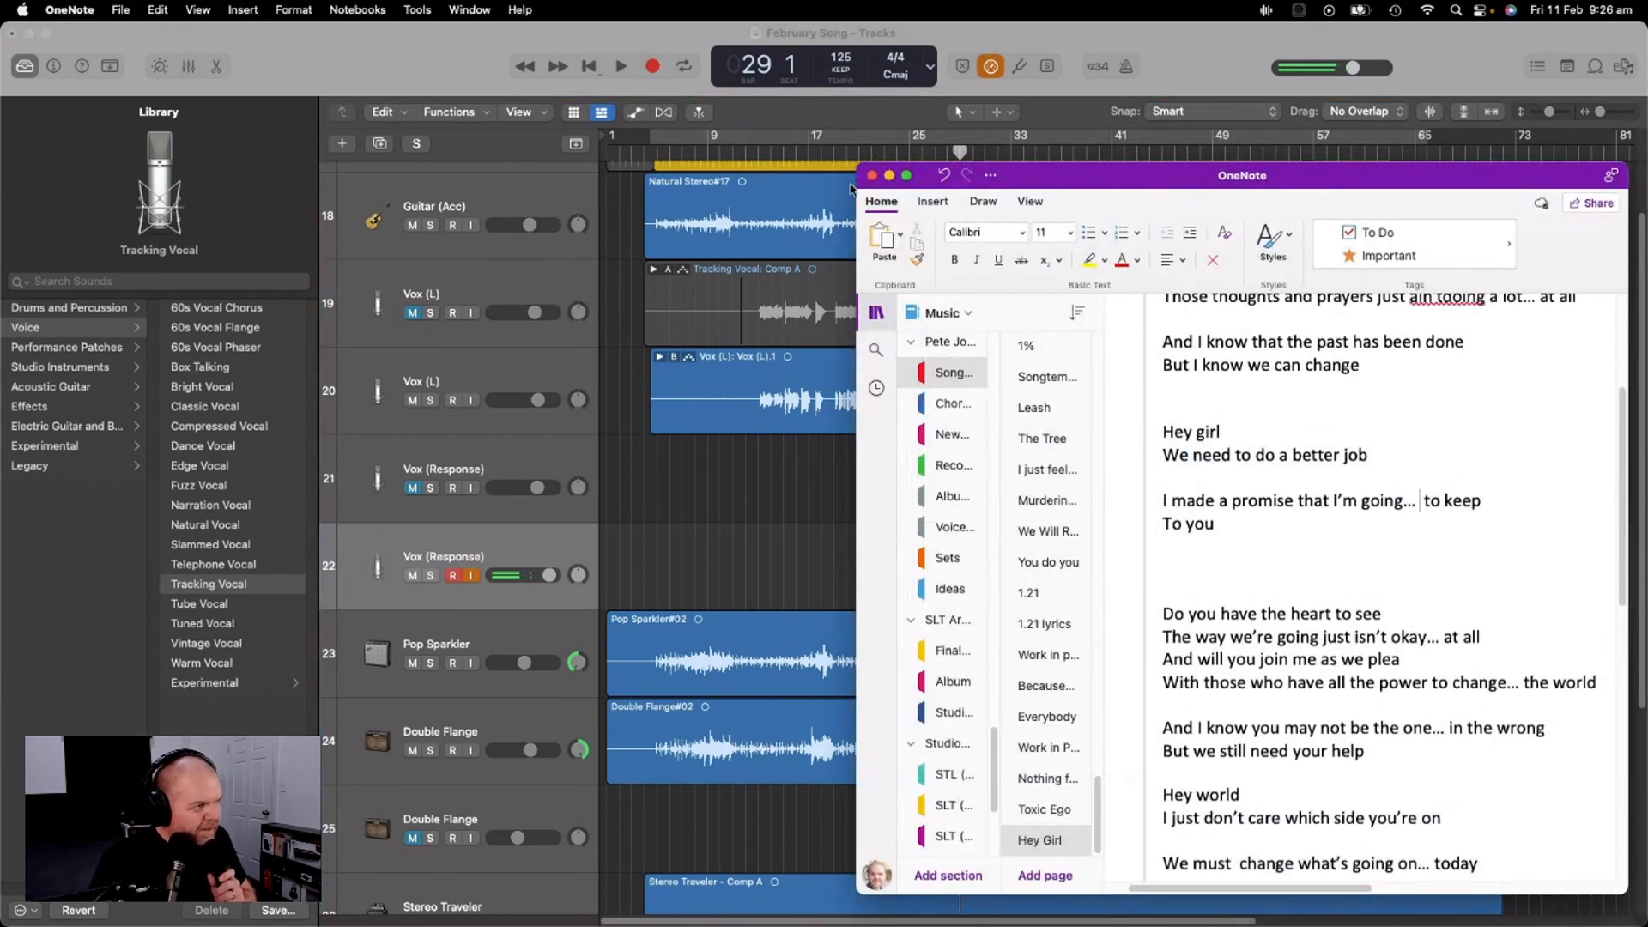
left_click(822, 468)
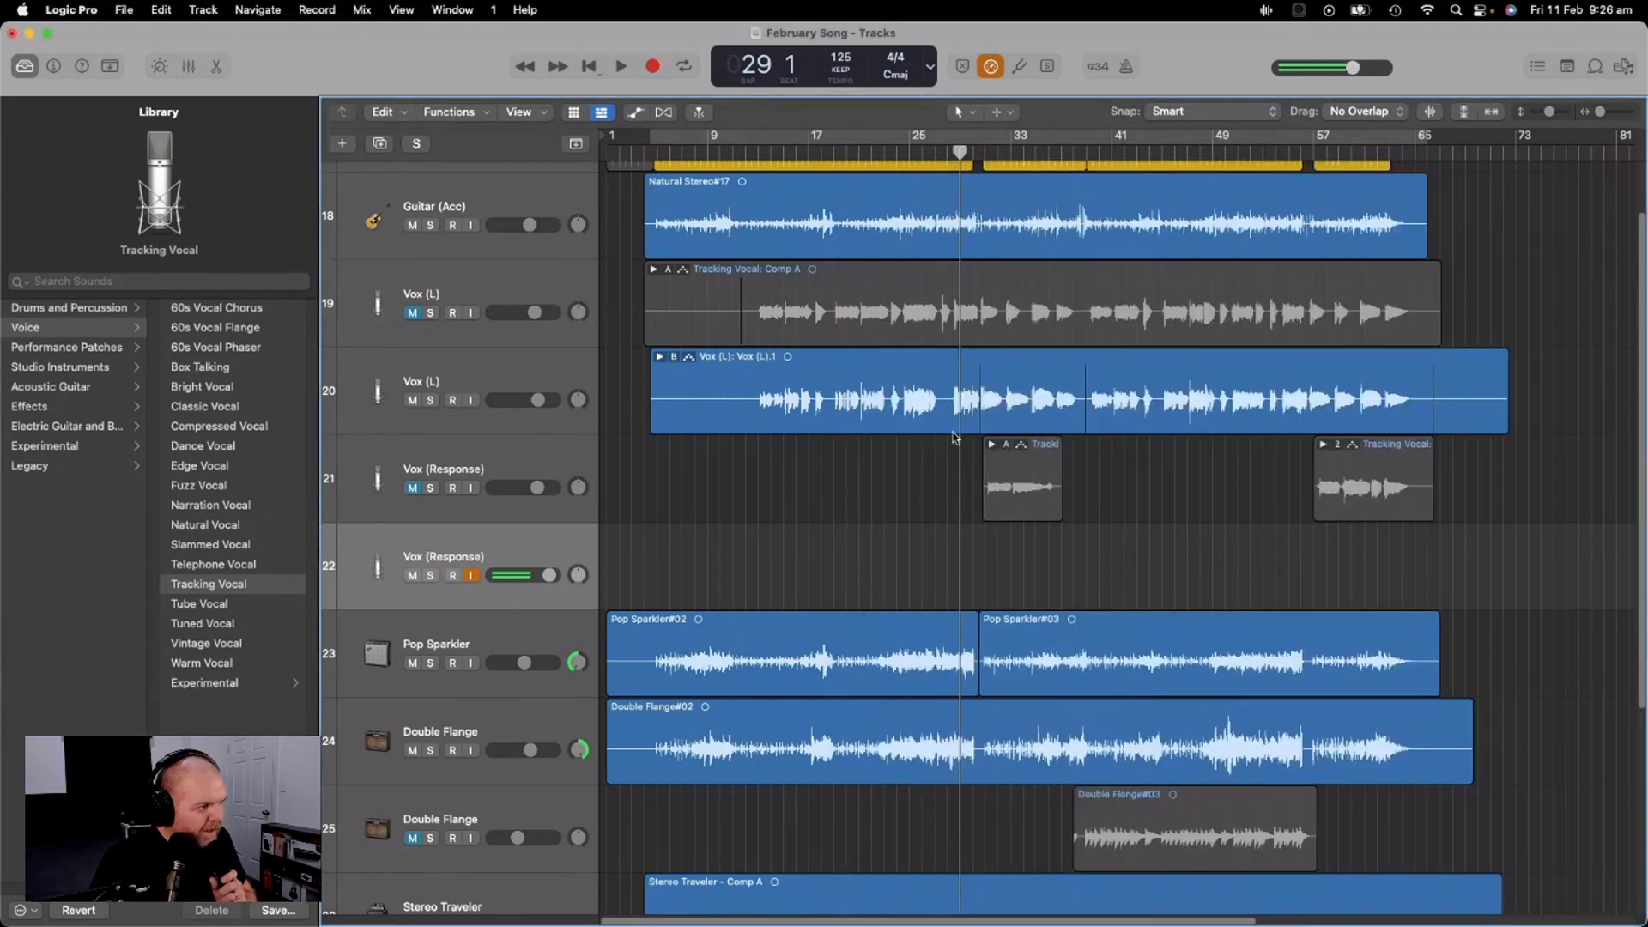
Audition the original Vox (Response) part in solo from bar 31, stop playback, and restore its muted, unsoloed state
left_click(430, 488)
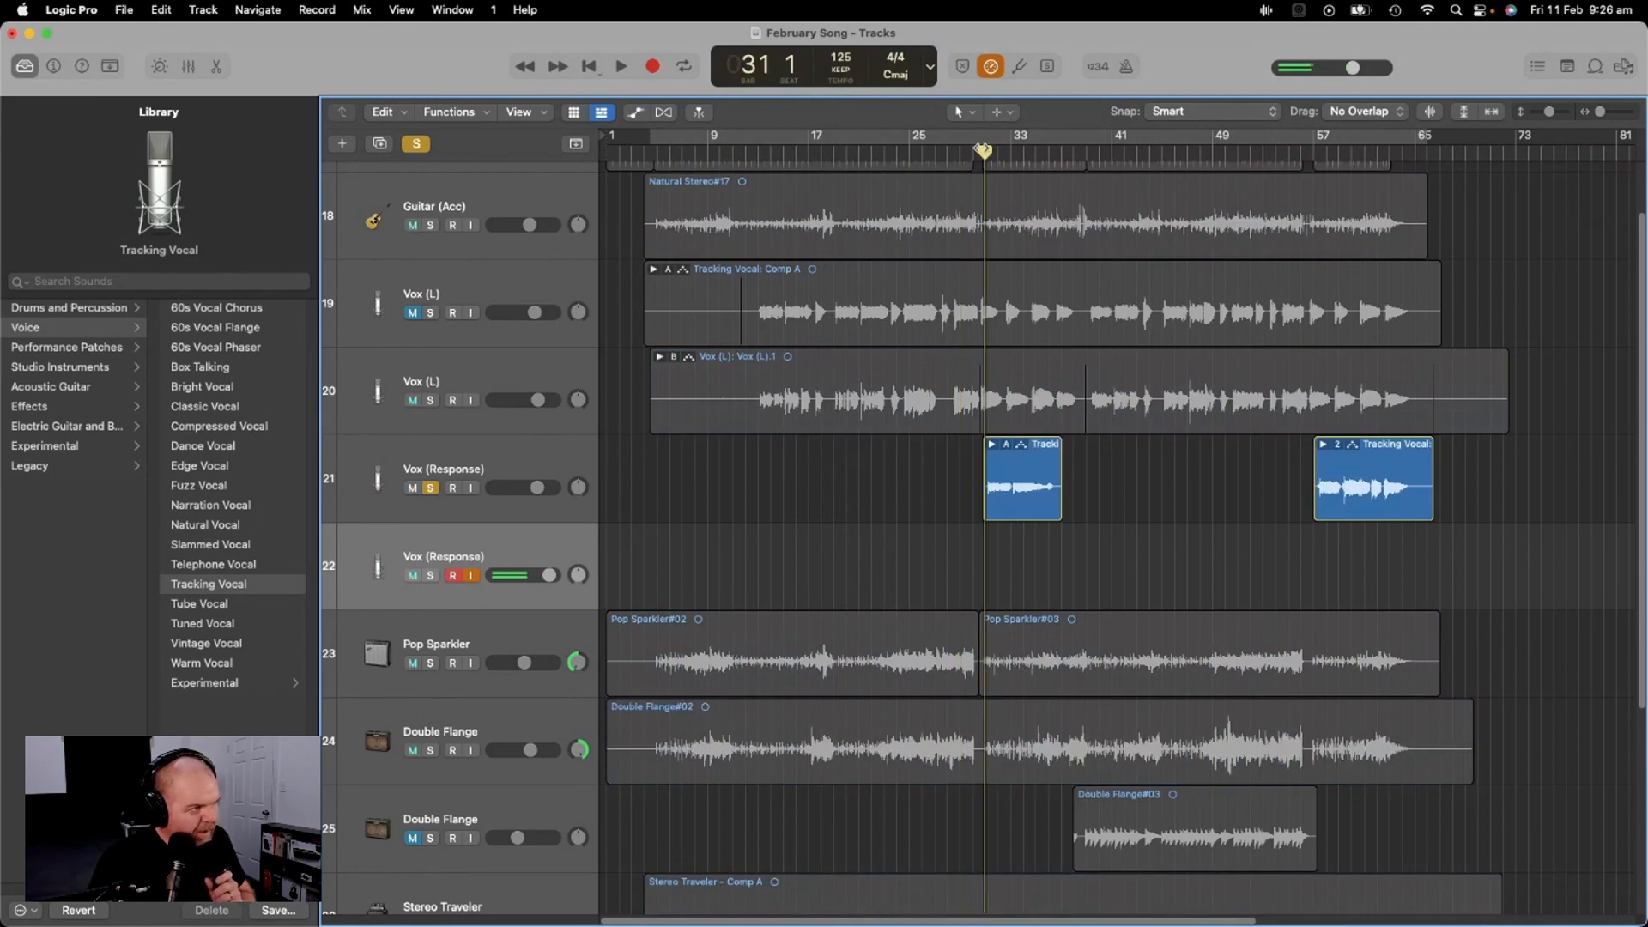
left_click(620, 66)
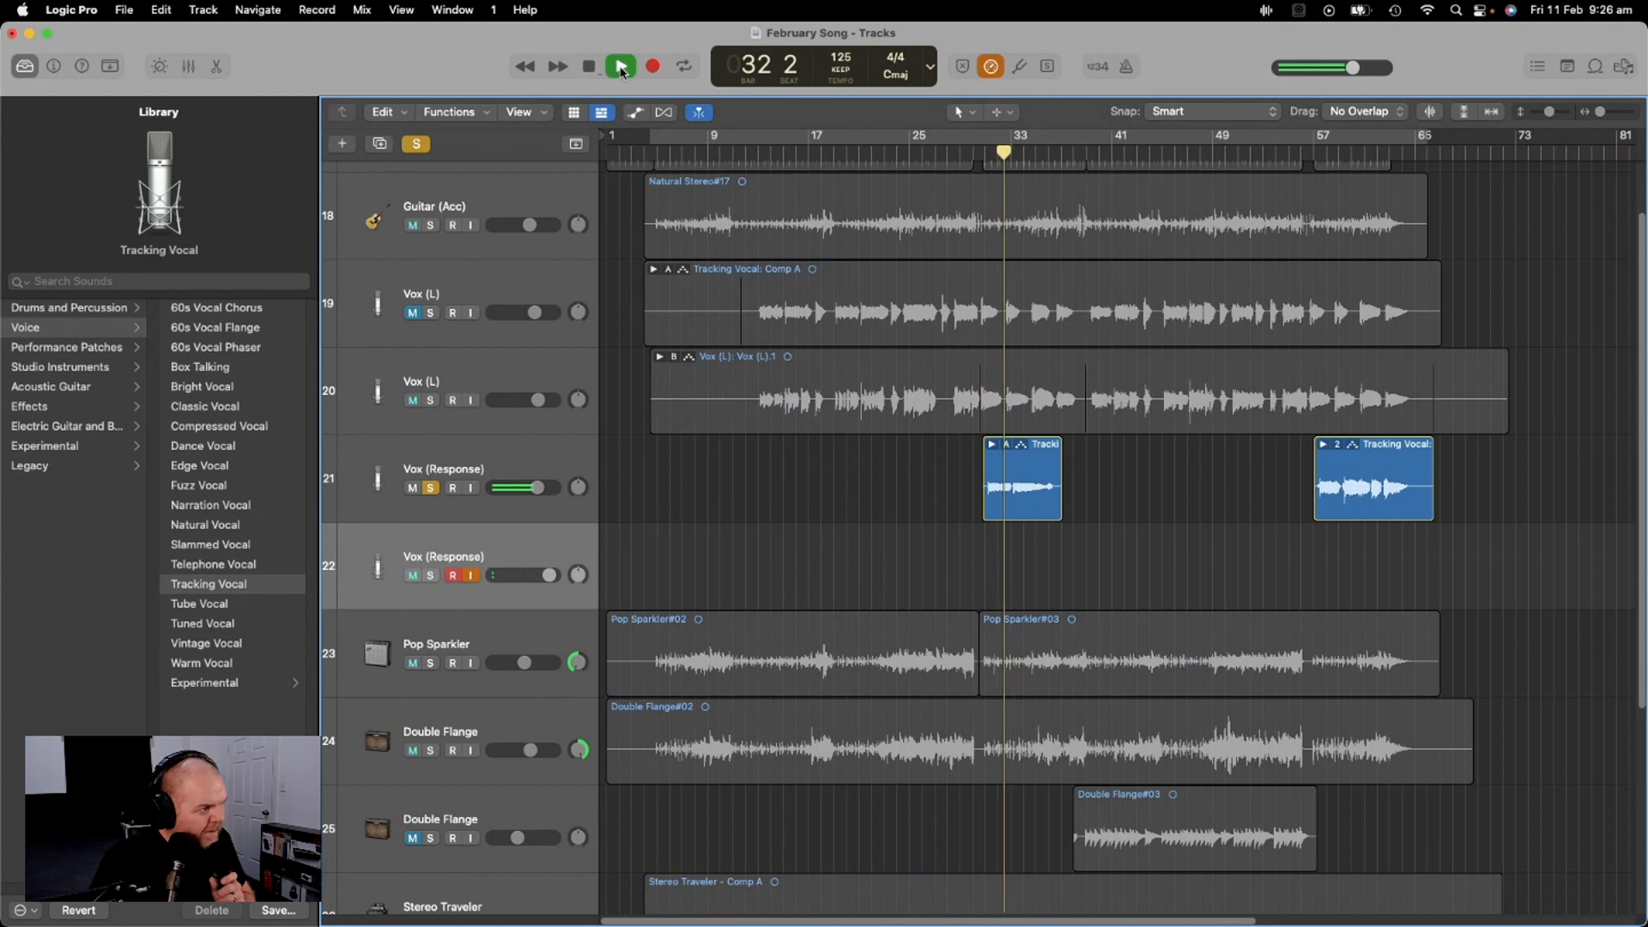
left_click(619, 68)
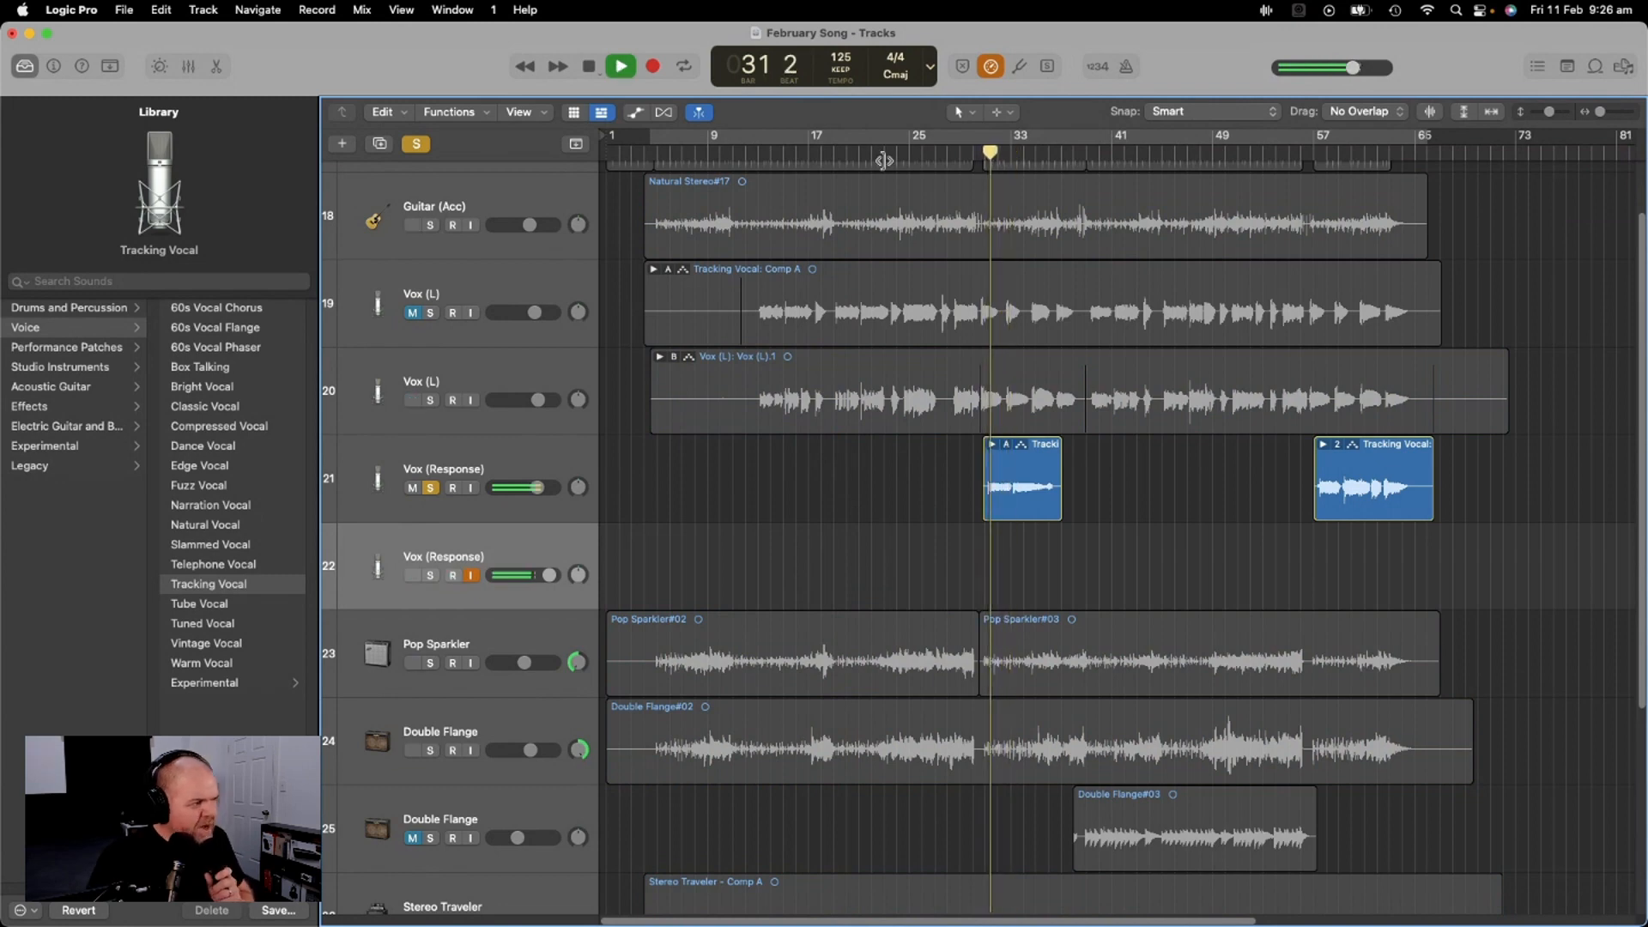
left_click(589, 66)
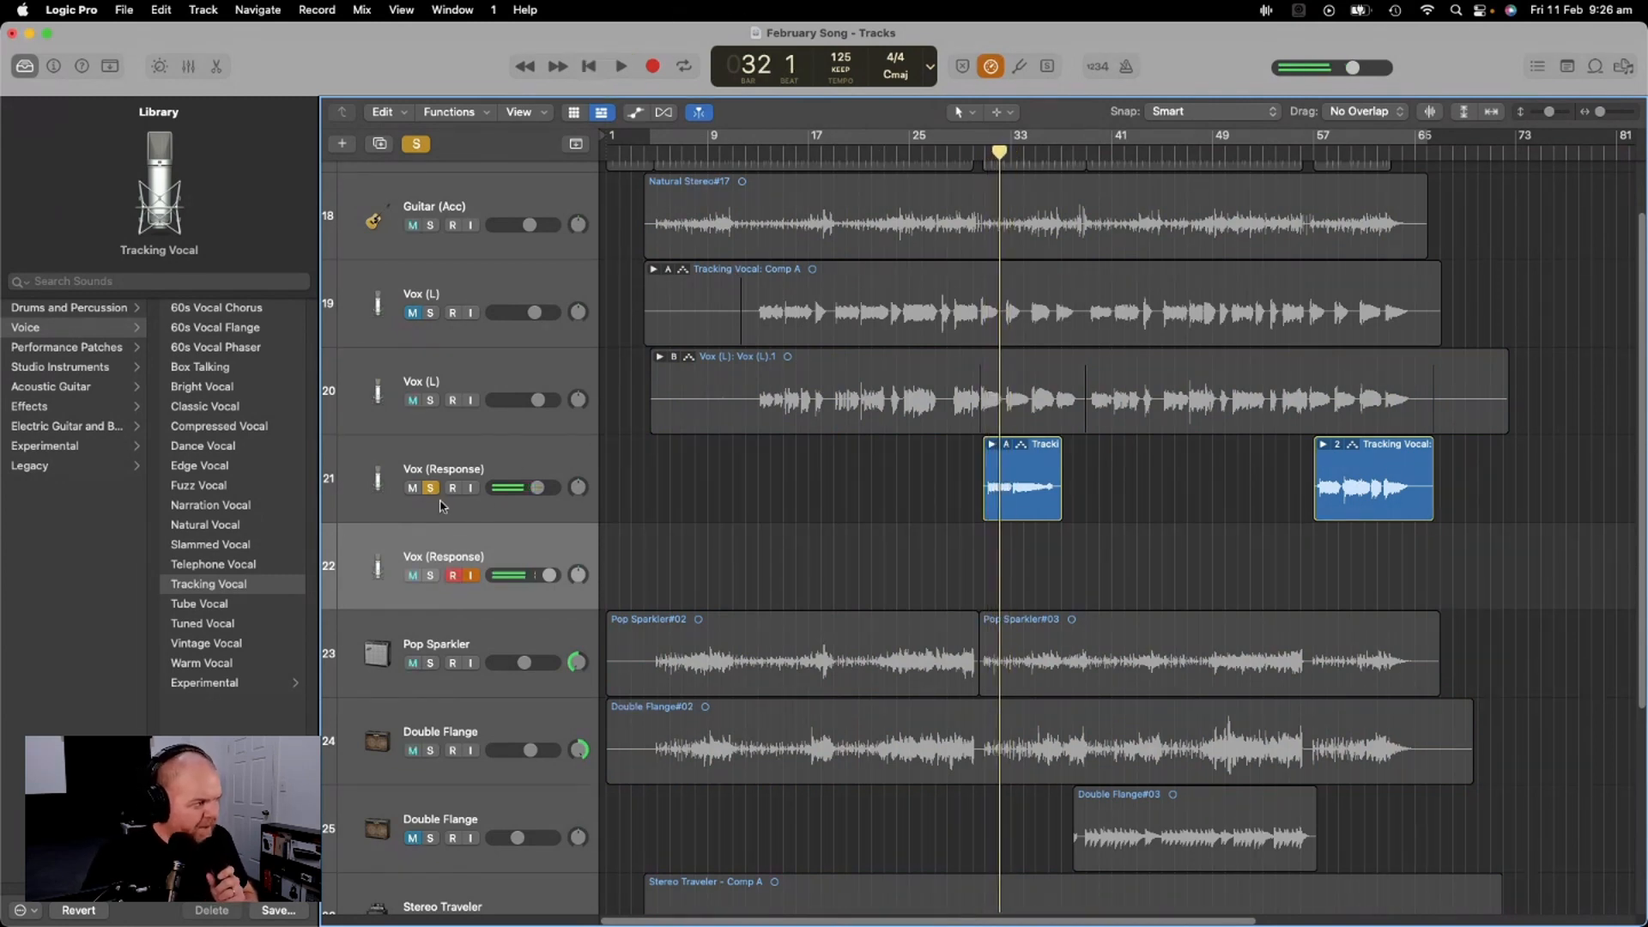
left_click(412, 489)
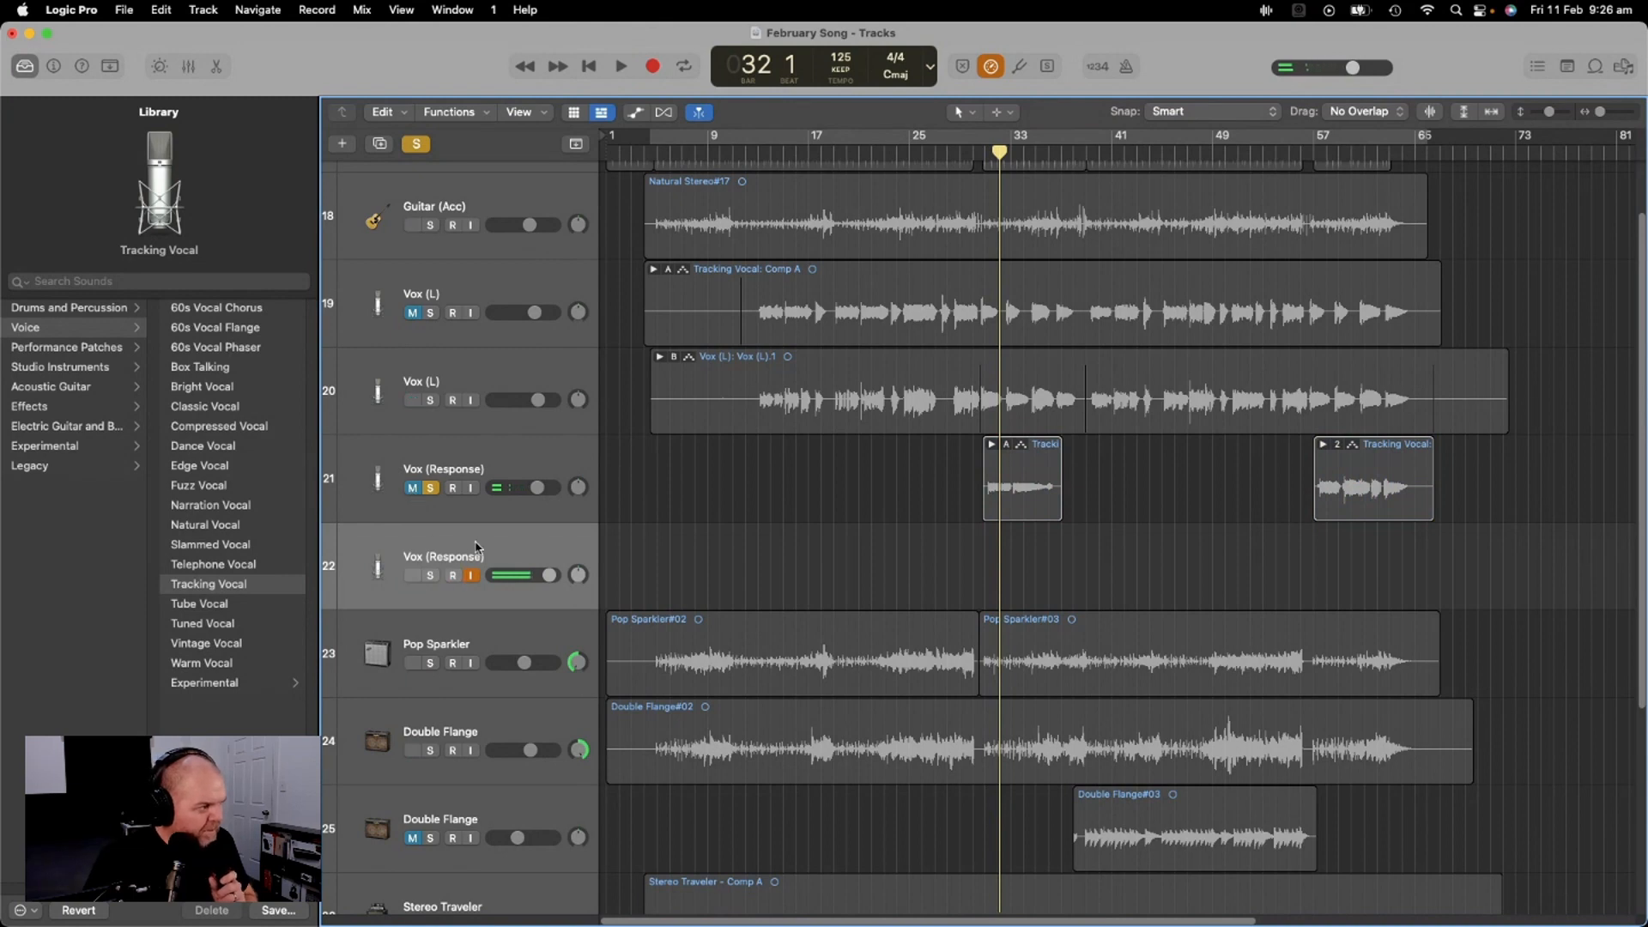
left_click(431, 488)
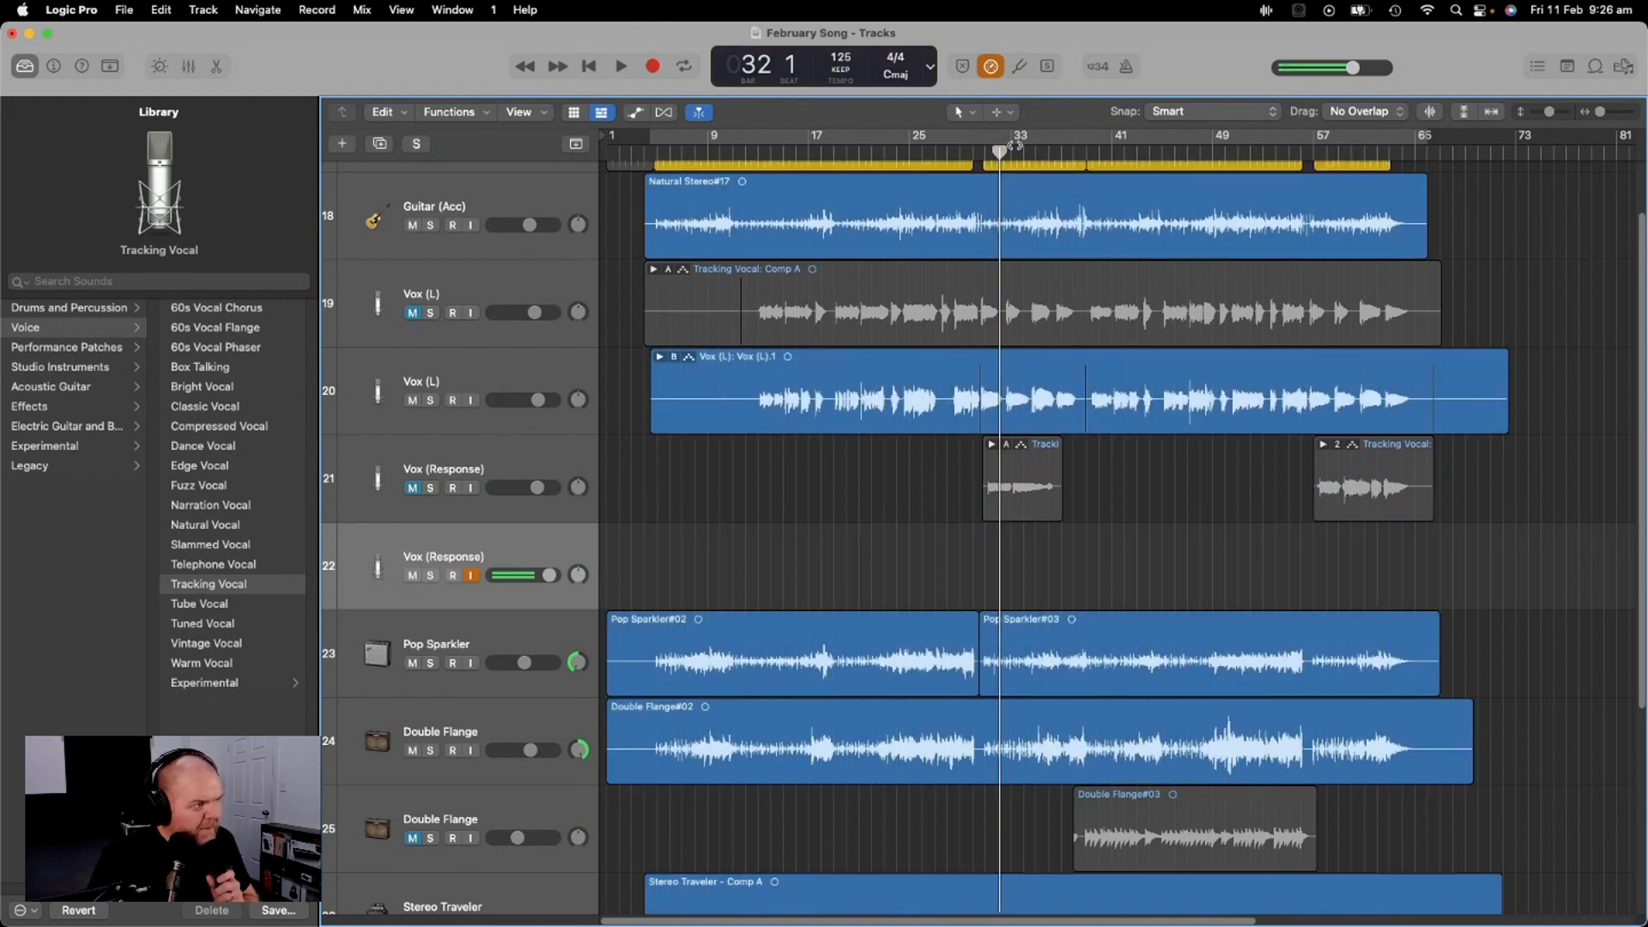
Record a response vocal on the duplicate Vox (Response) track from bar 18 to bar 39, reading the Hey Girl lyrics in OneNote
left_click_drag(1000, 152, 817, 143)
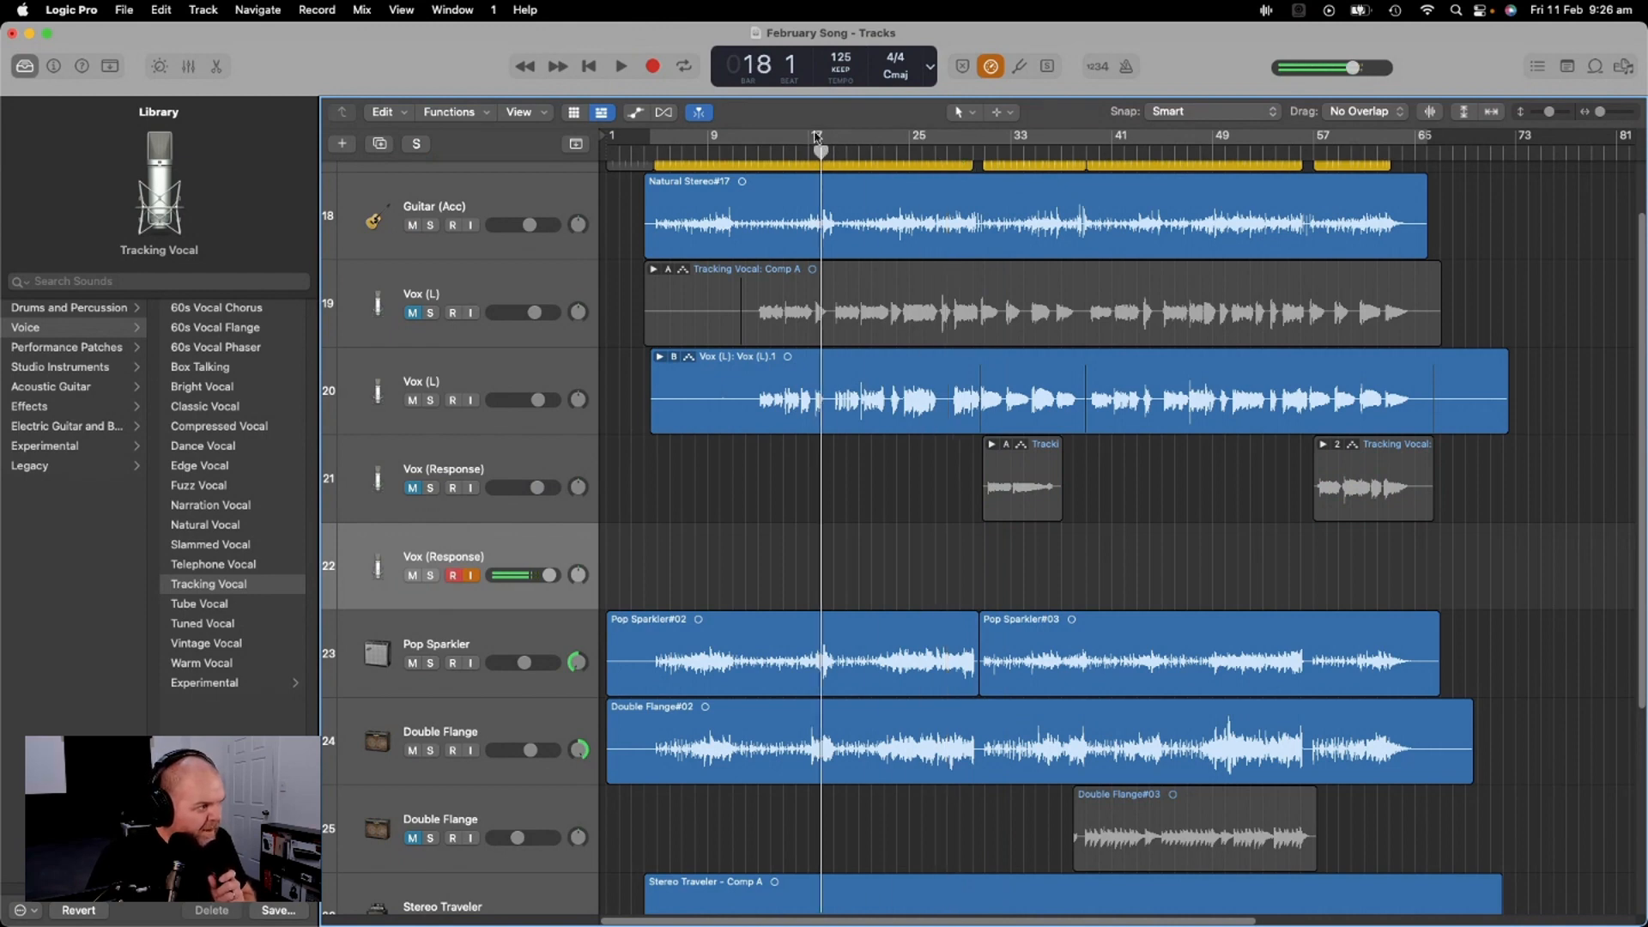
left_click(654, 68)
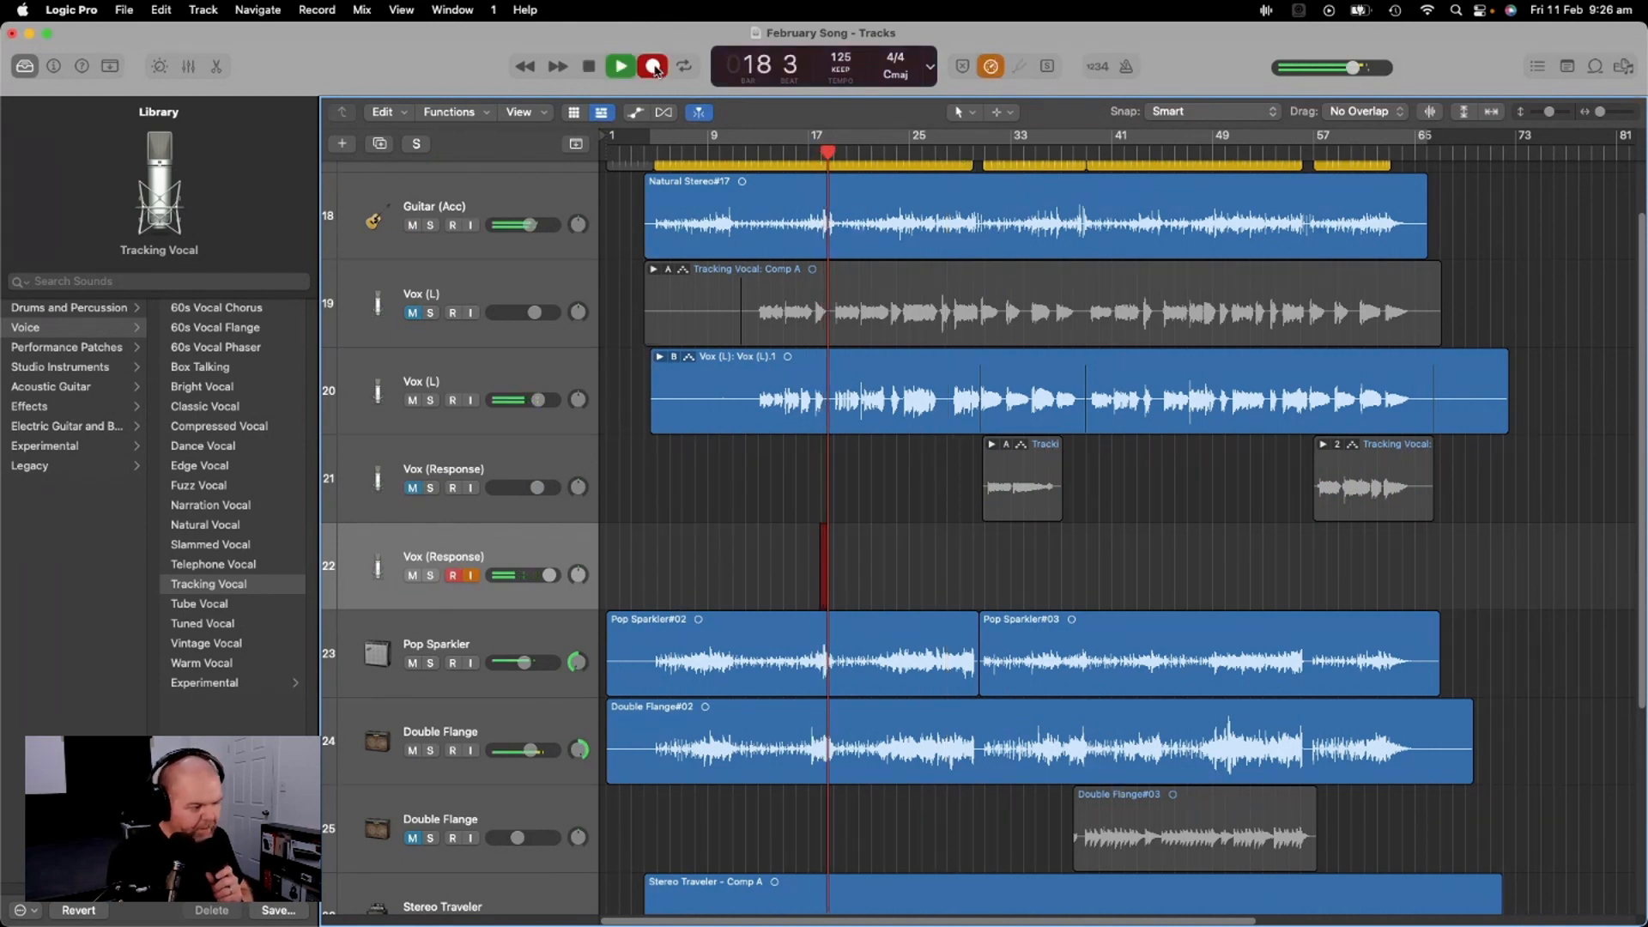
key("super+Tab")
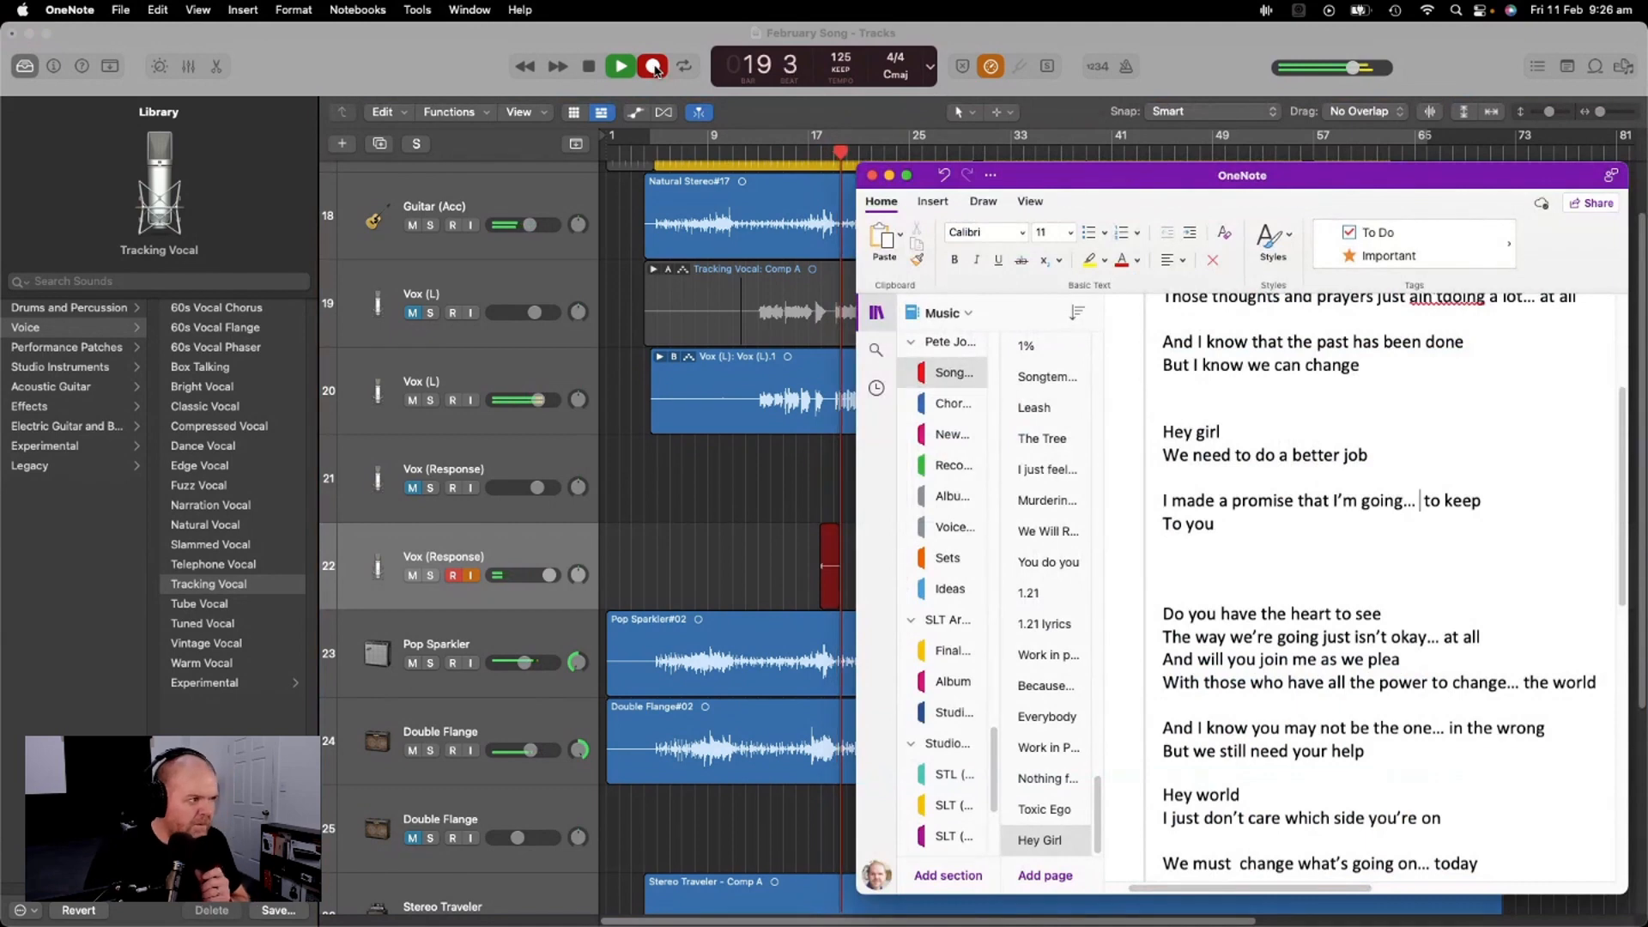
scroll(1394, 461, "up", 5)
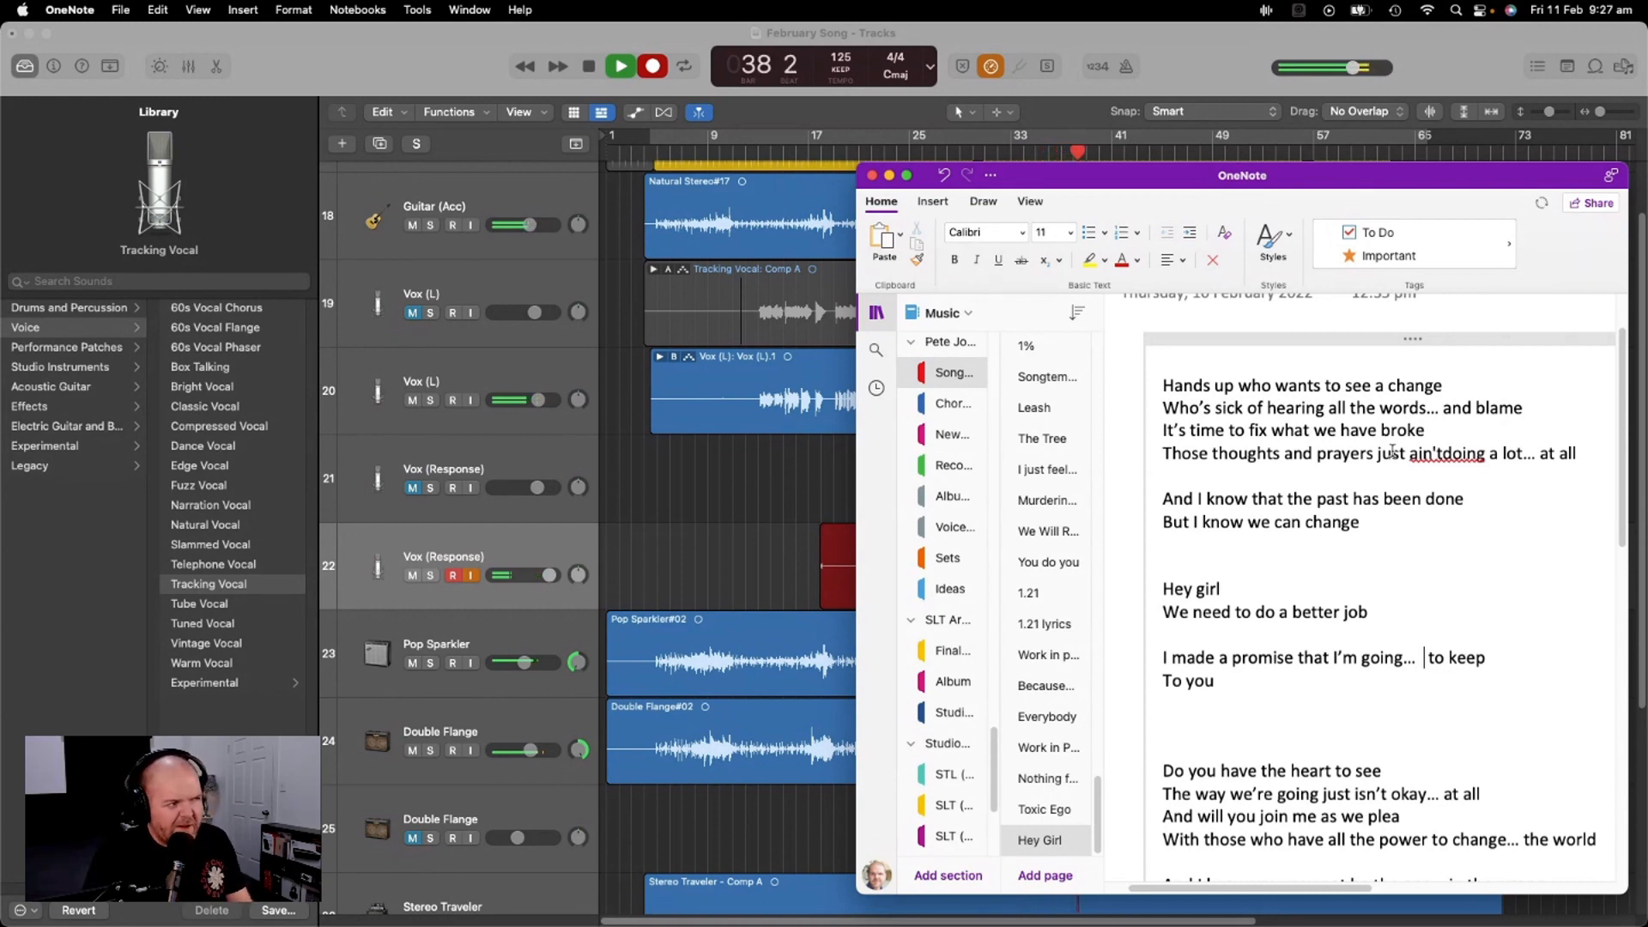
left_click(827, 478)
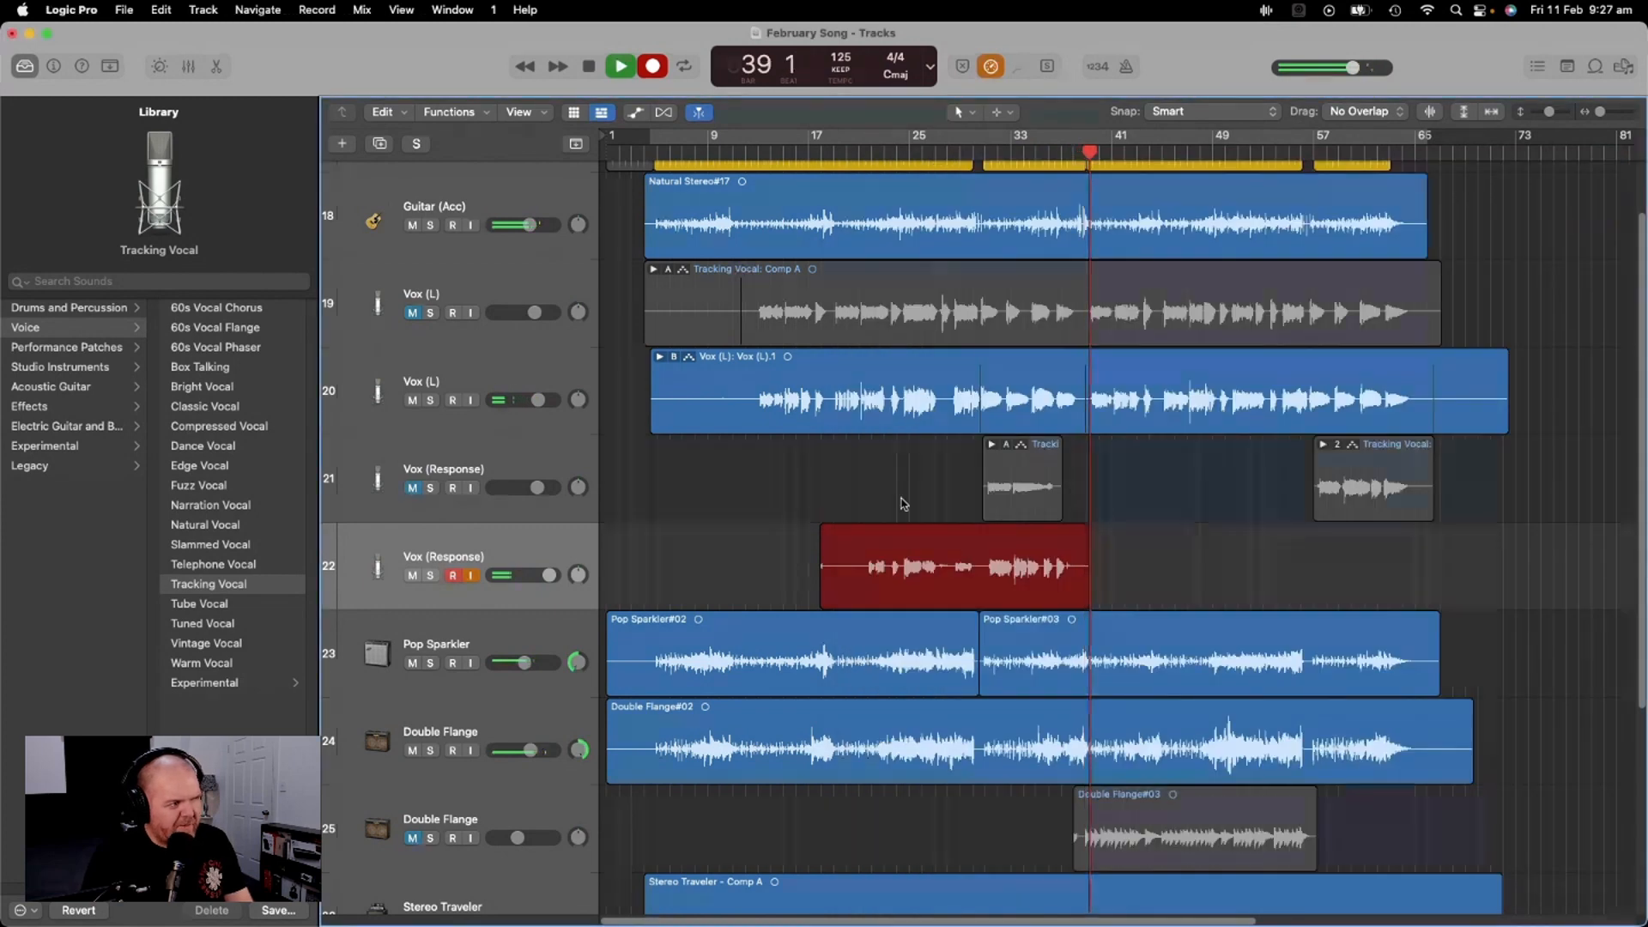
left_click(892, 588)
key("space")
Trim the start of the newly recorded Vox (Response) region to about bar 31
left_click(820, 584)
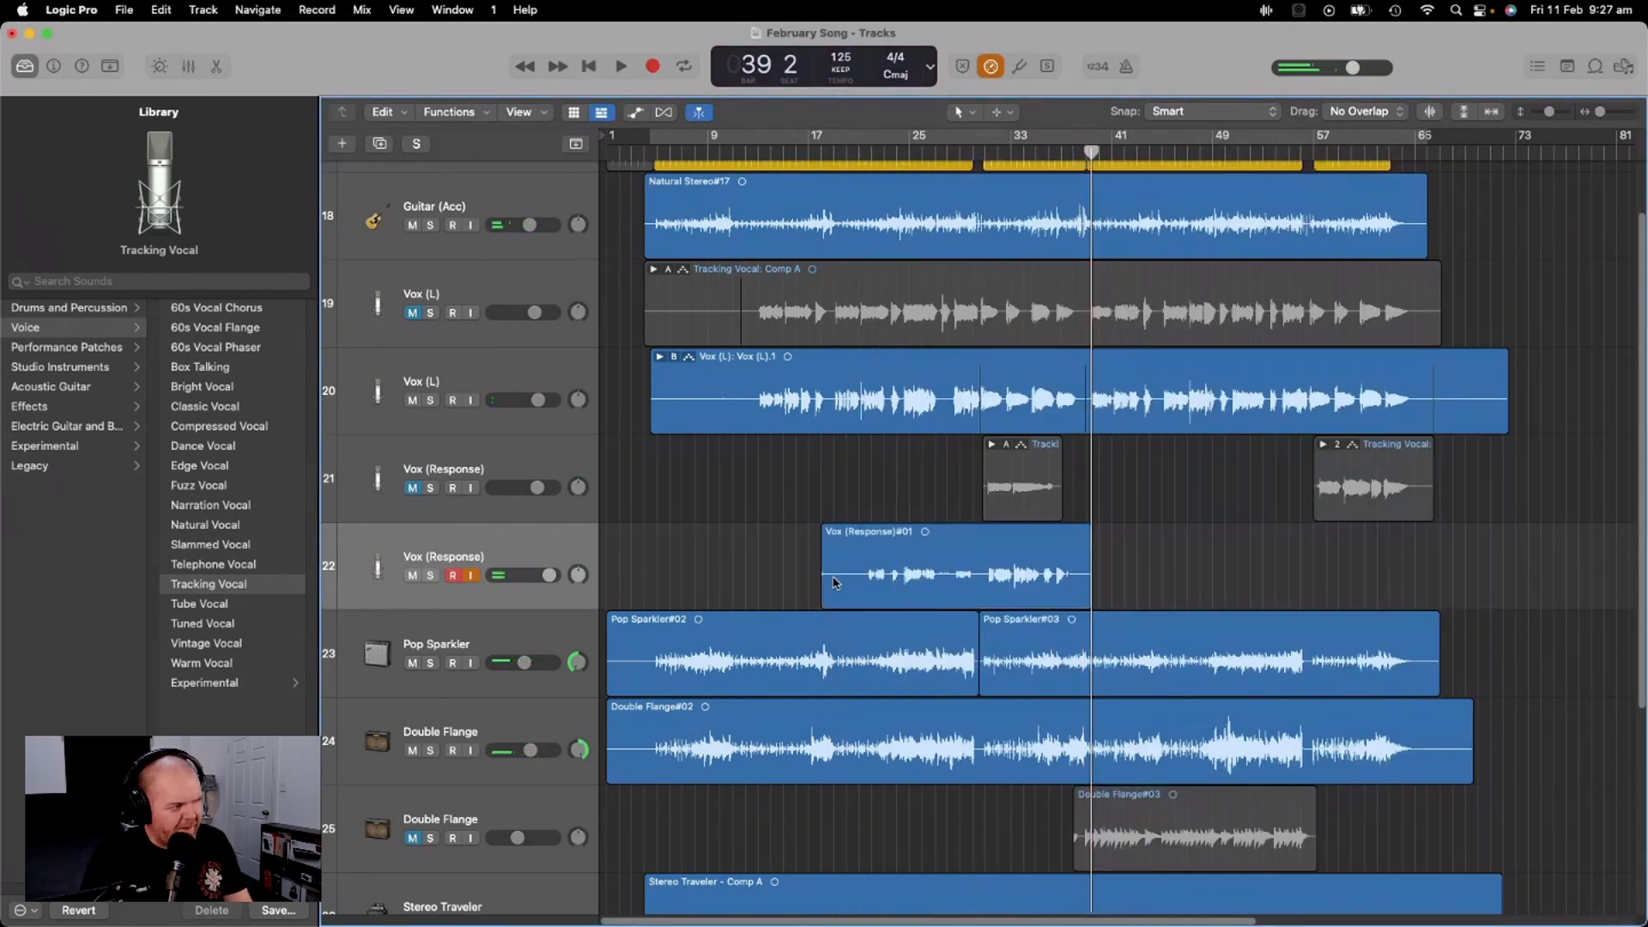
left_click_drag(823, 592, 986, 593)
Play the original Vox (Response) part in solo from bar 31 for reference, then mute and unsolo its track
left_click(430, 488)
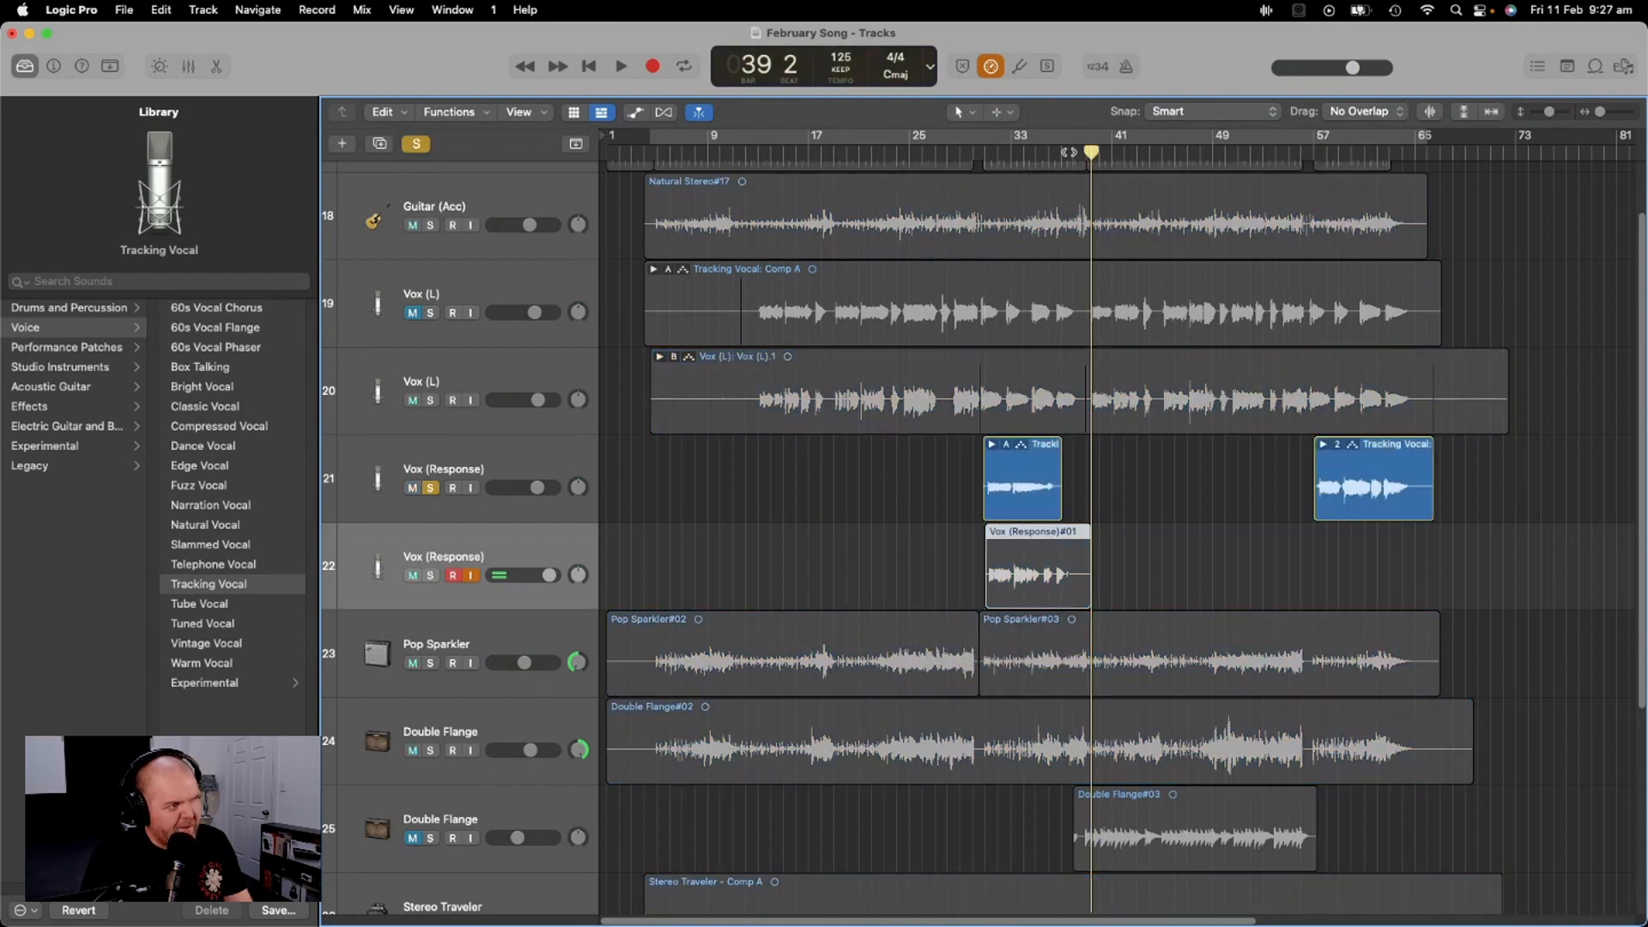
double_click(975, 162)
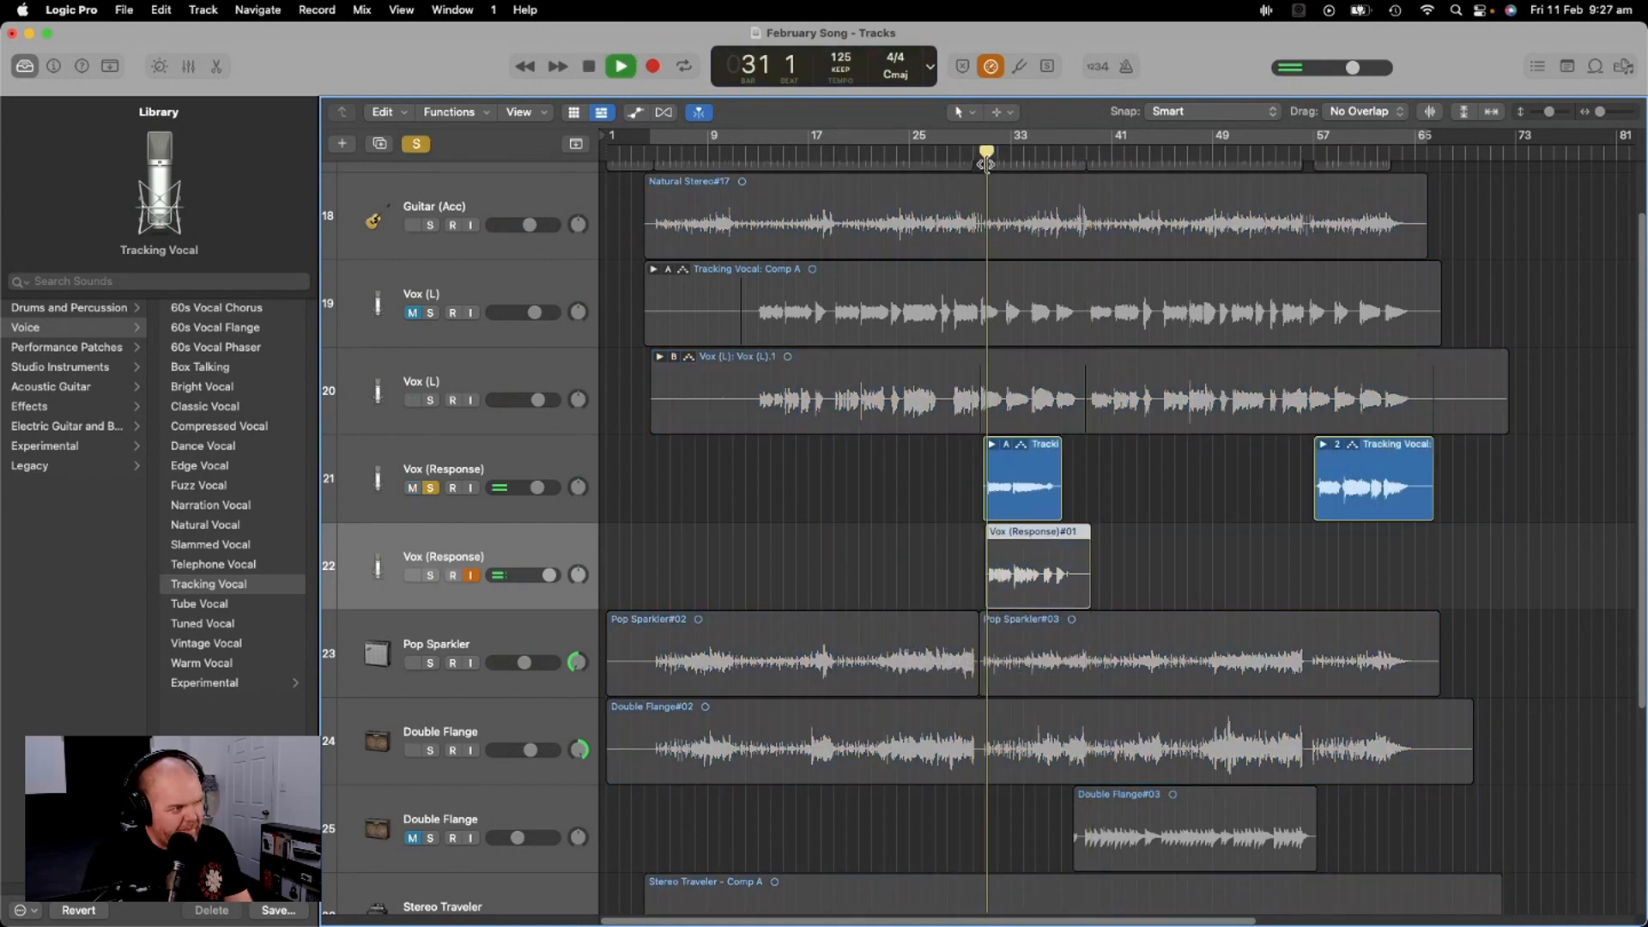
key("super+Tab")
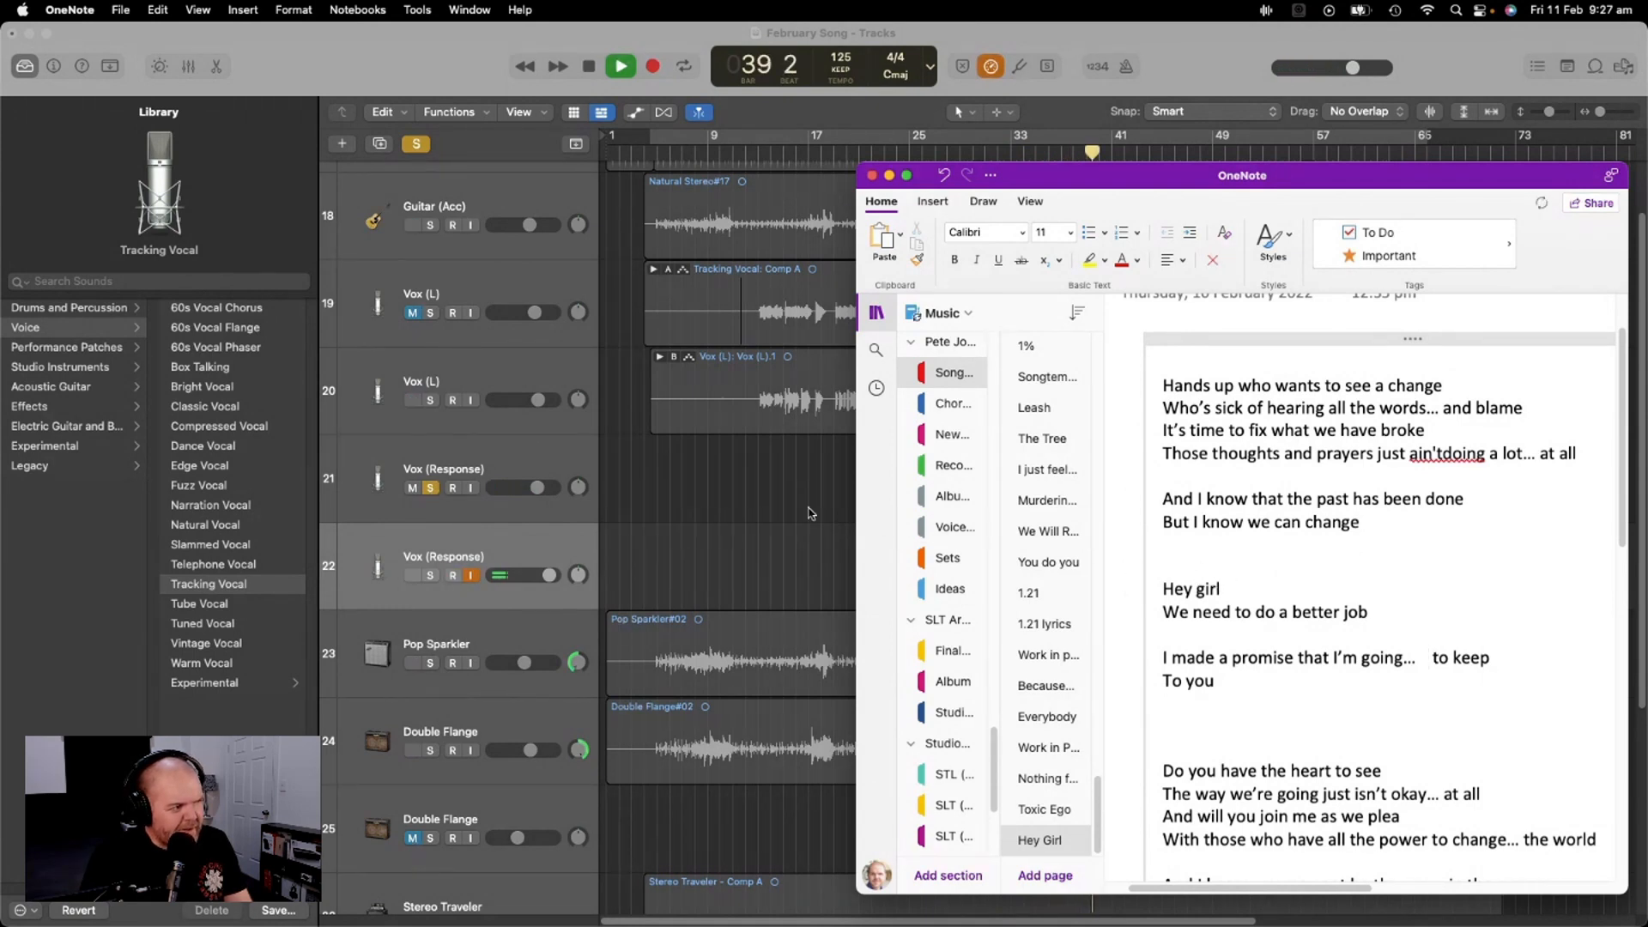
key("super+Tab")
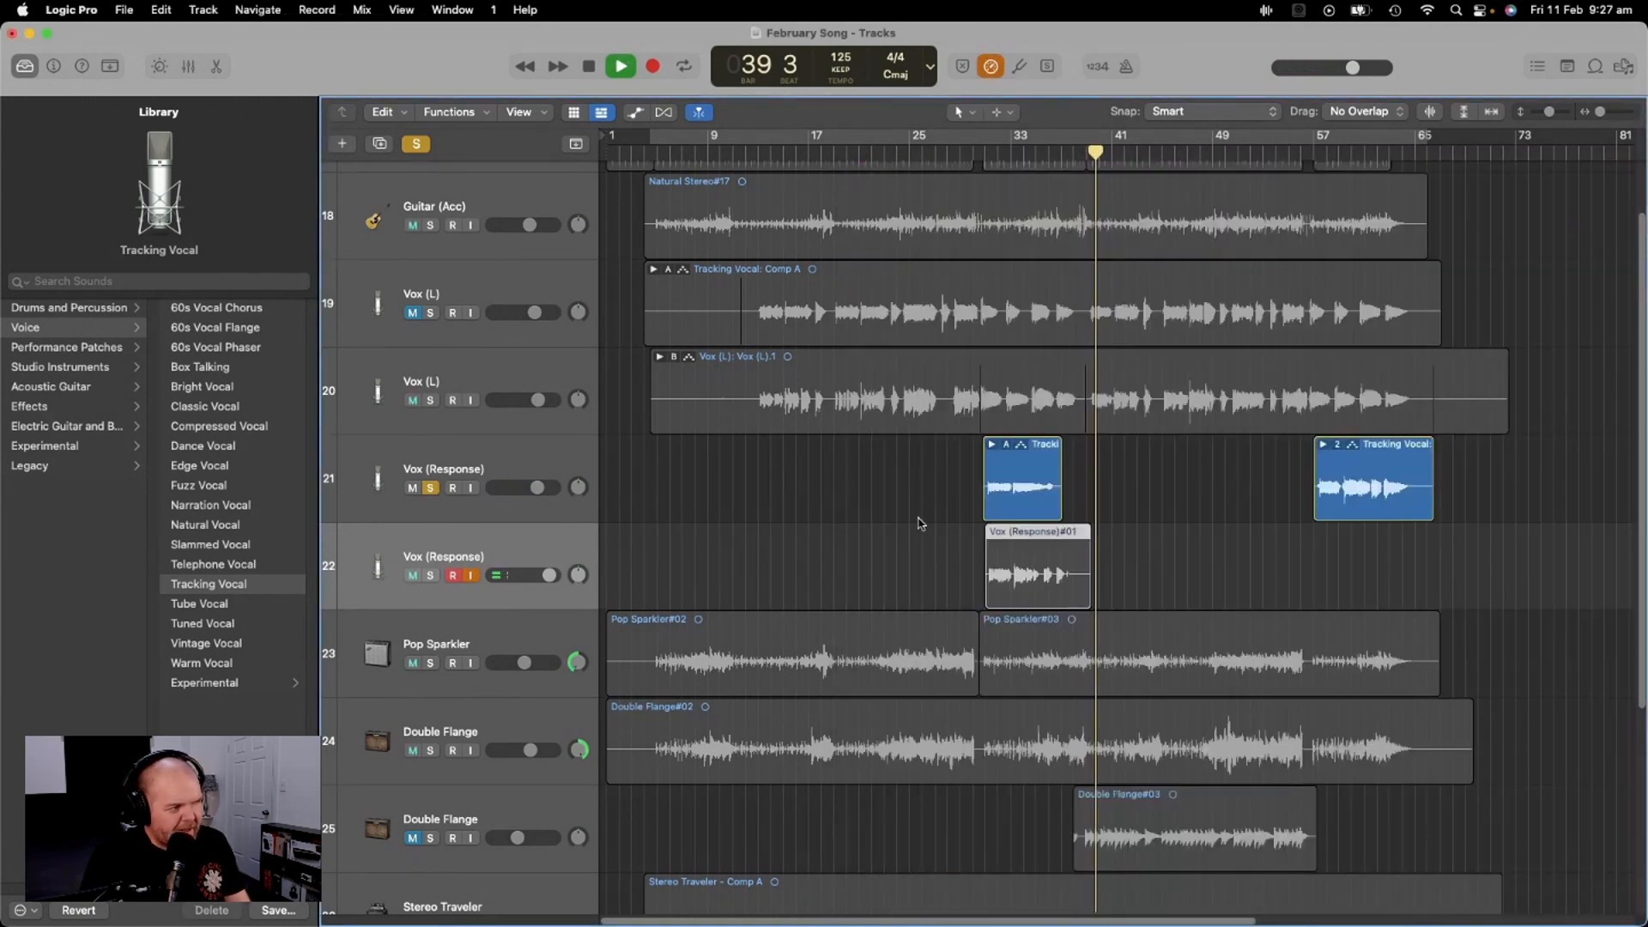
left_click(413, 488)
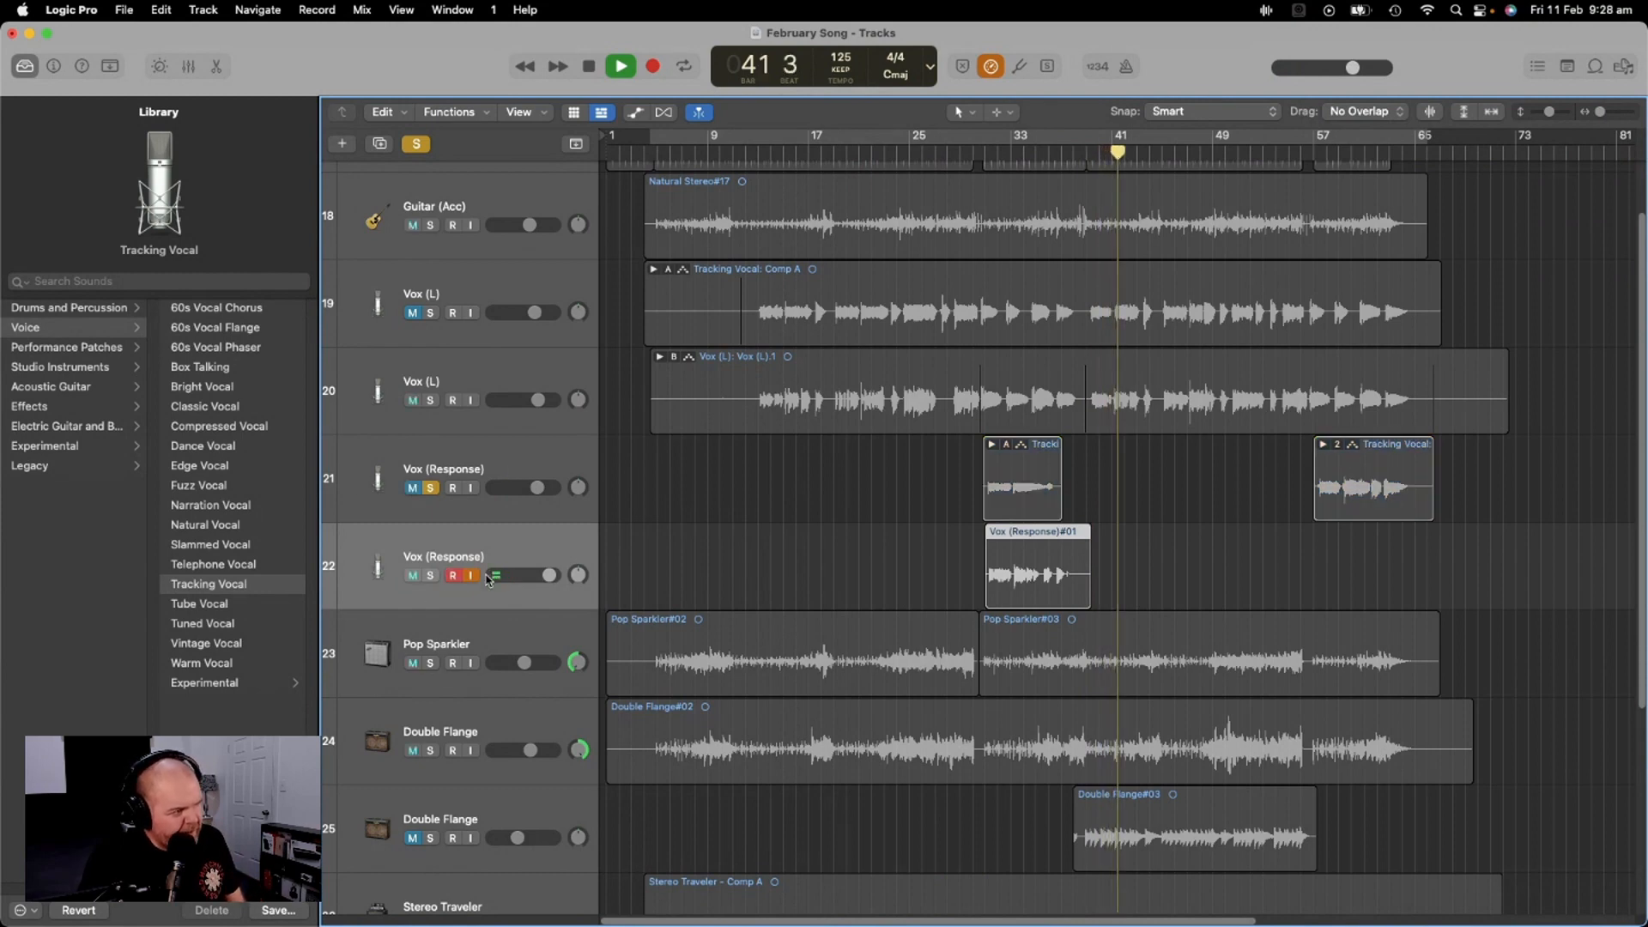
left_click(432, 487)
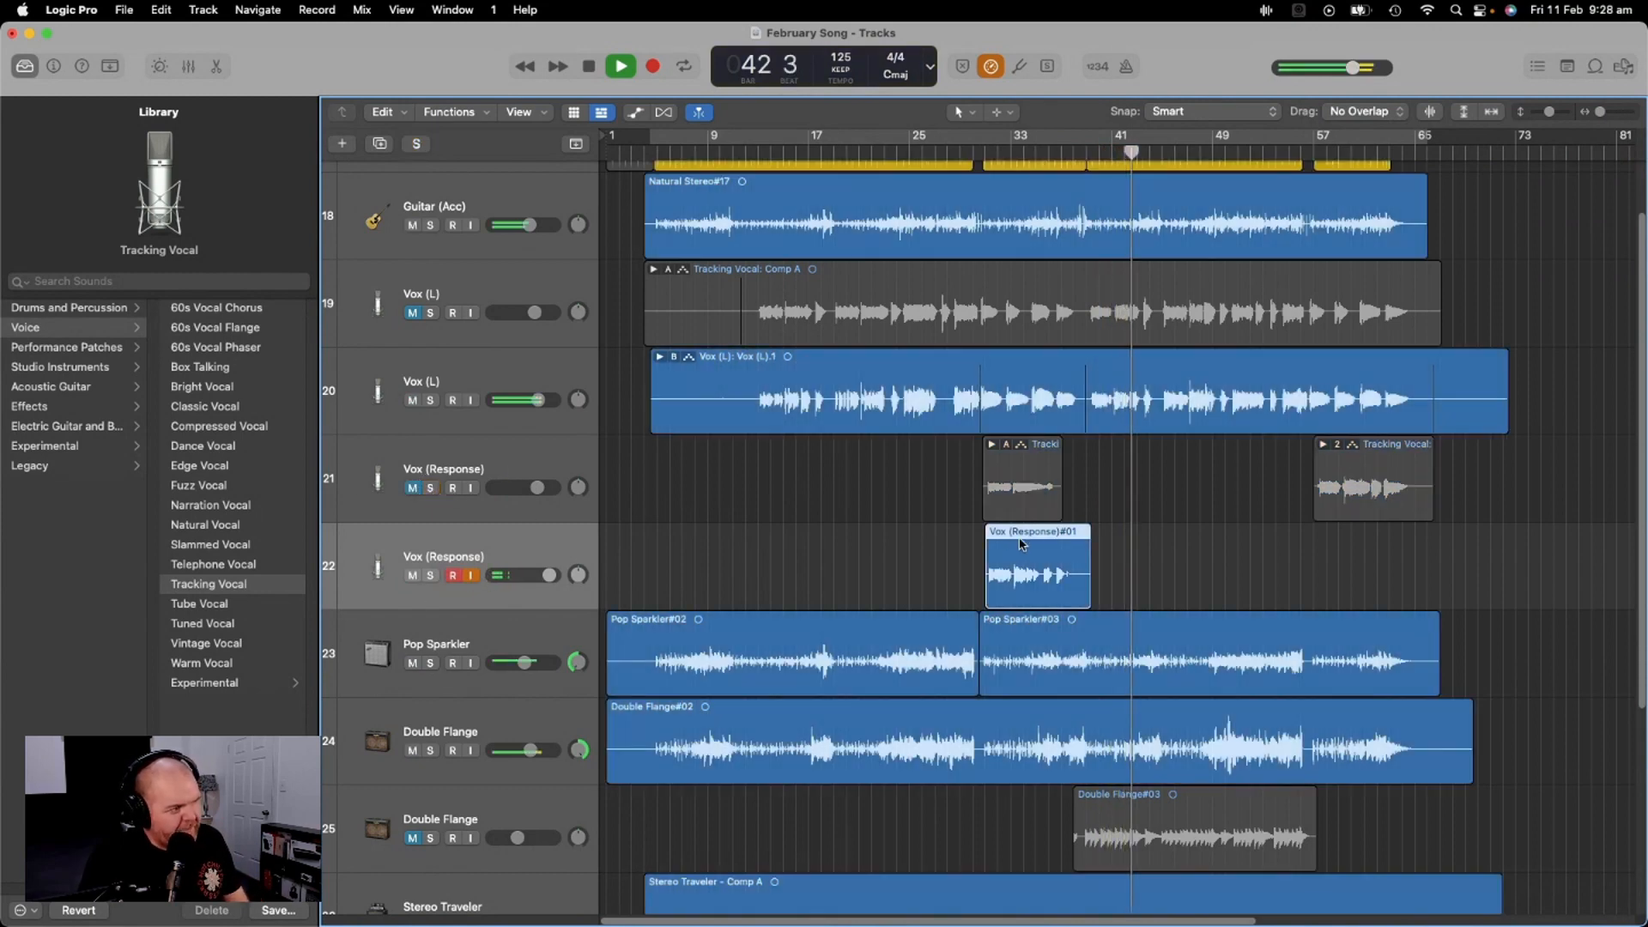
Stop playback and delete the trimmed response take at bar 31, removing its audio file Vox (Response)#01.wav from disk
key("space")
key("BackSpace")
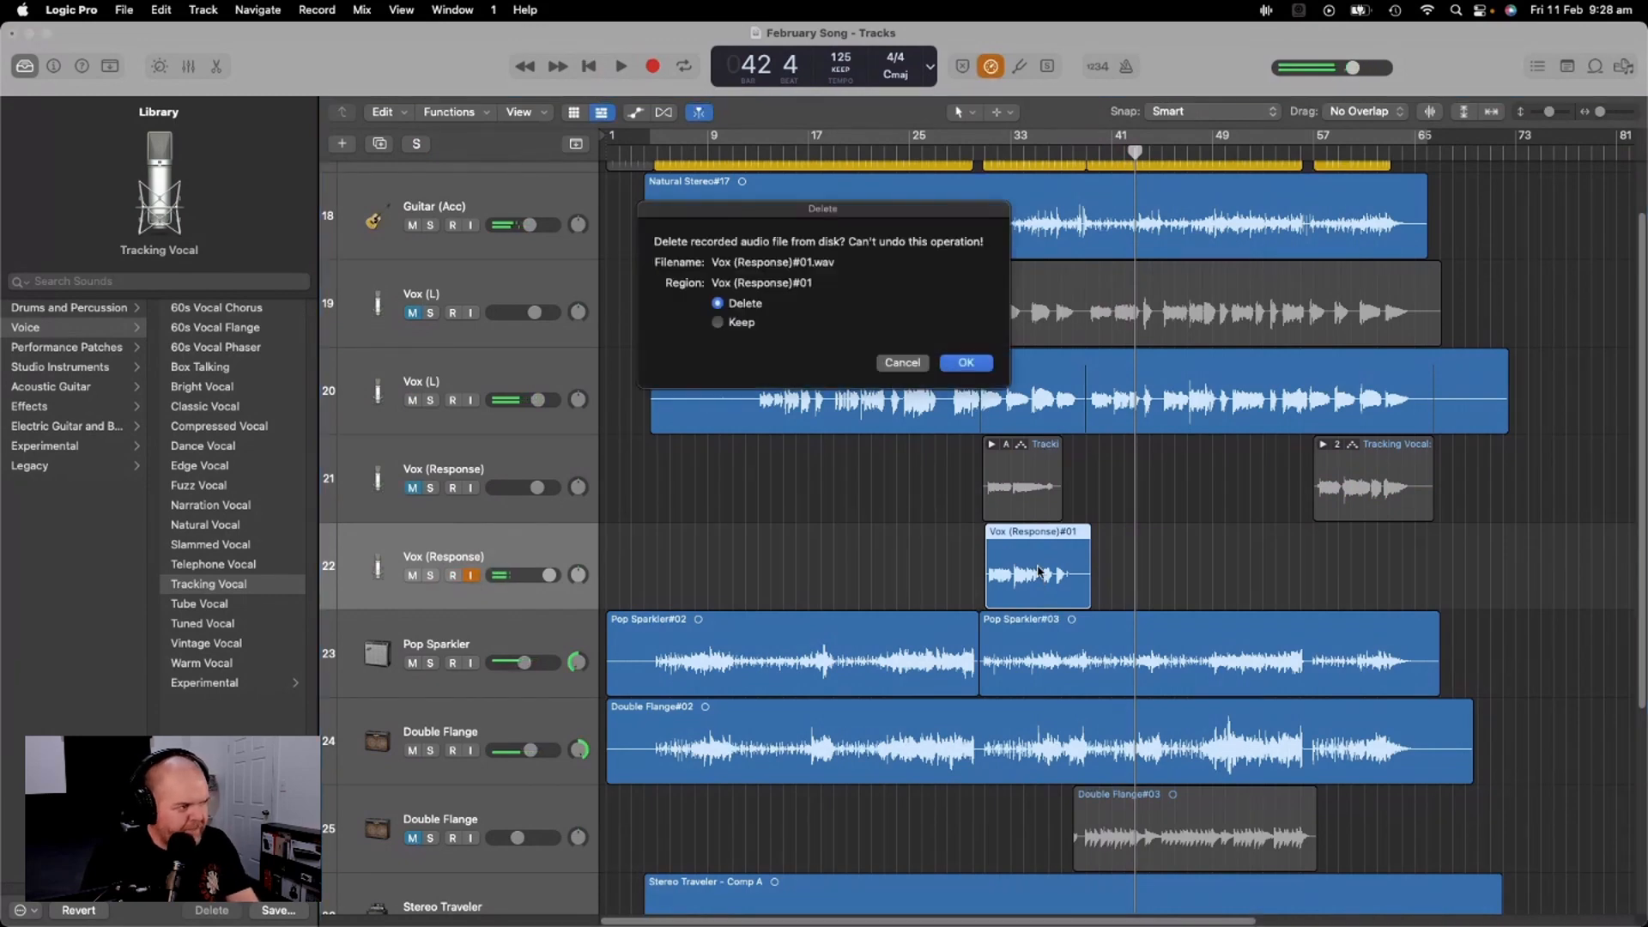
left_click(954, 373)
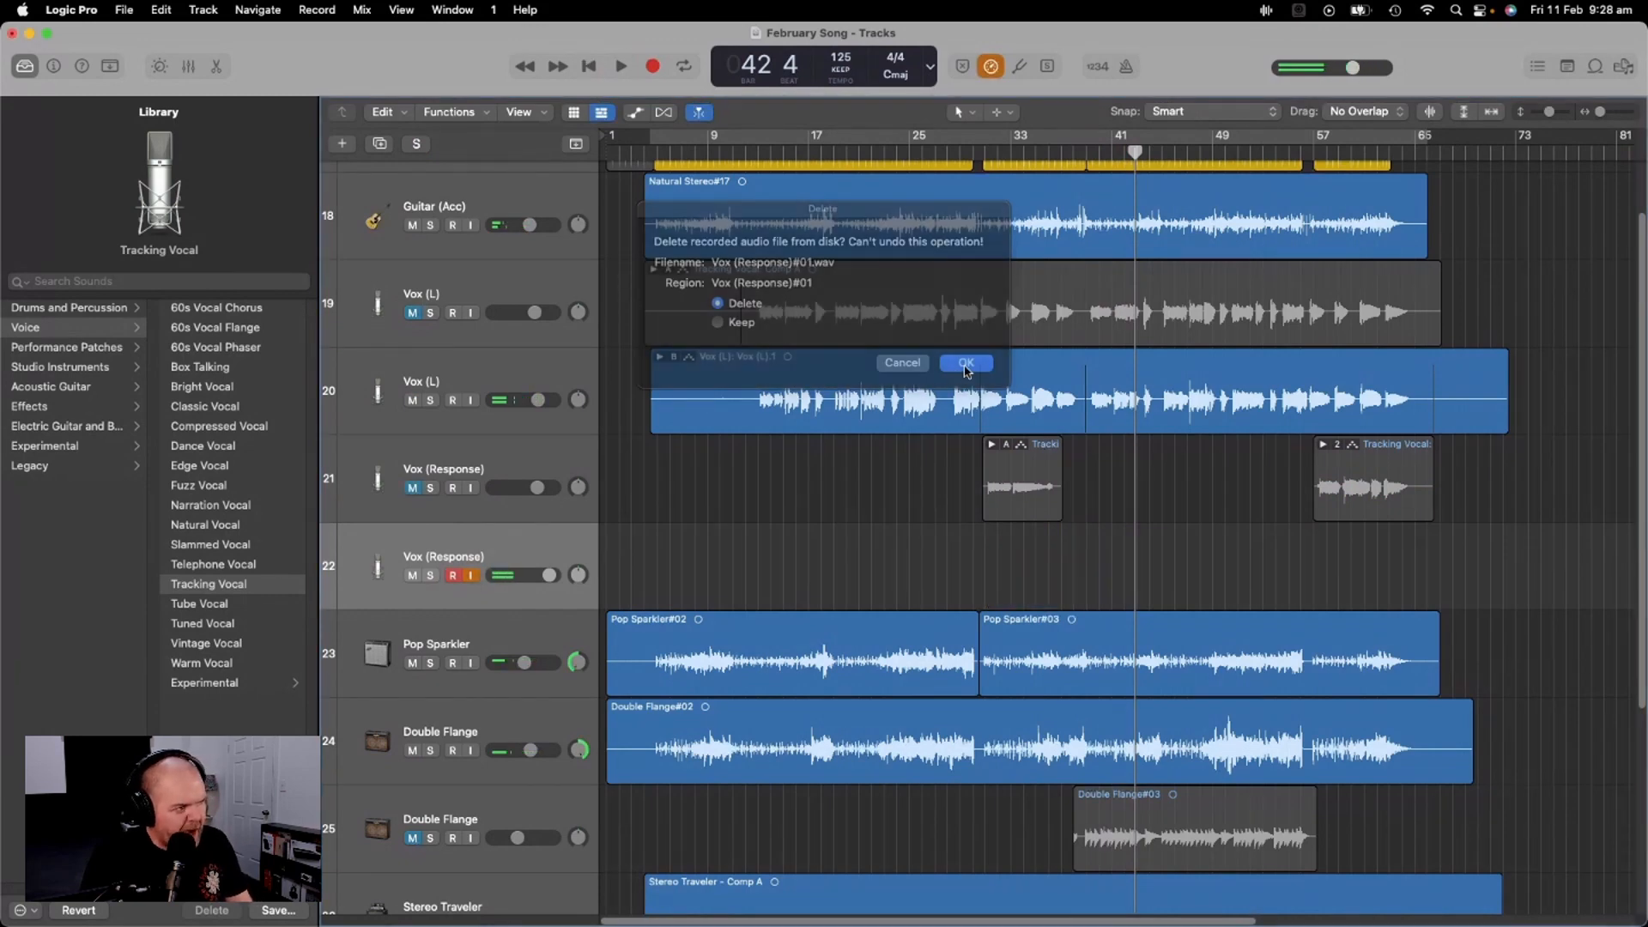
Record a new response vocal on the duplicate Vox (Response) track from bar 23 to bar 38 with cycle mode off, checking the lyrics in OneNote
left_click(887, 150)
left_click(885, 152)
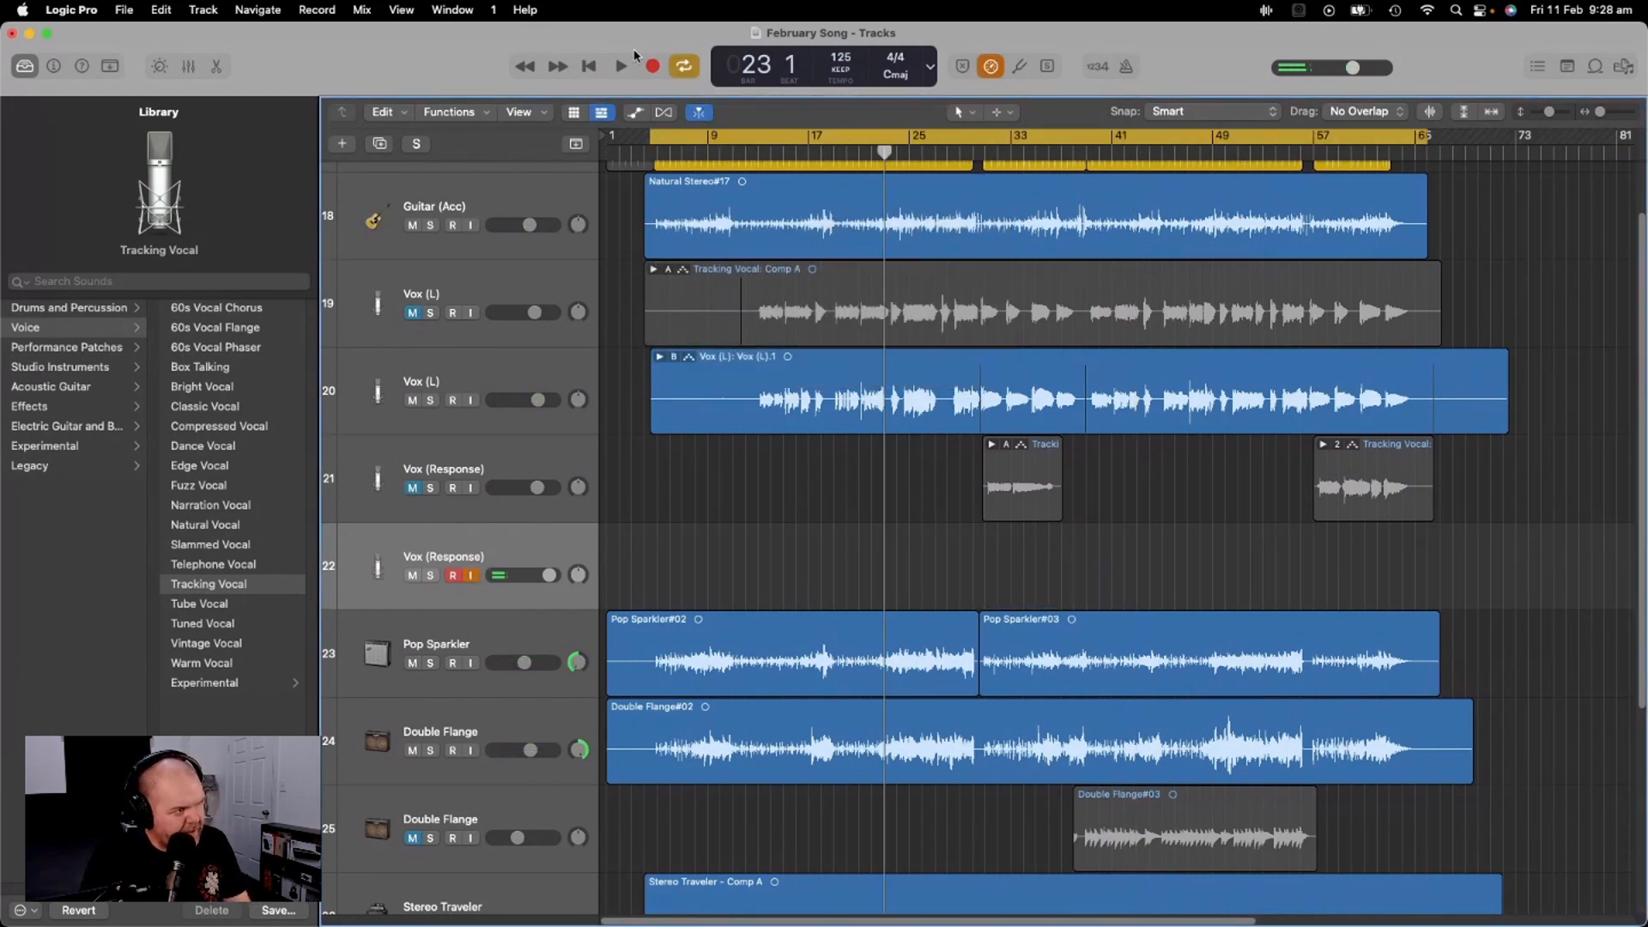
left_click(684, 66)
left_click(652, 67)
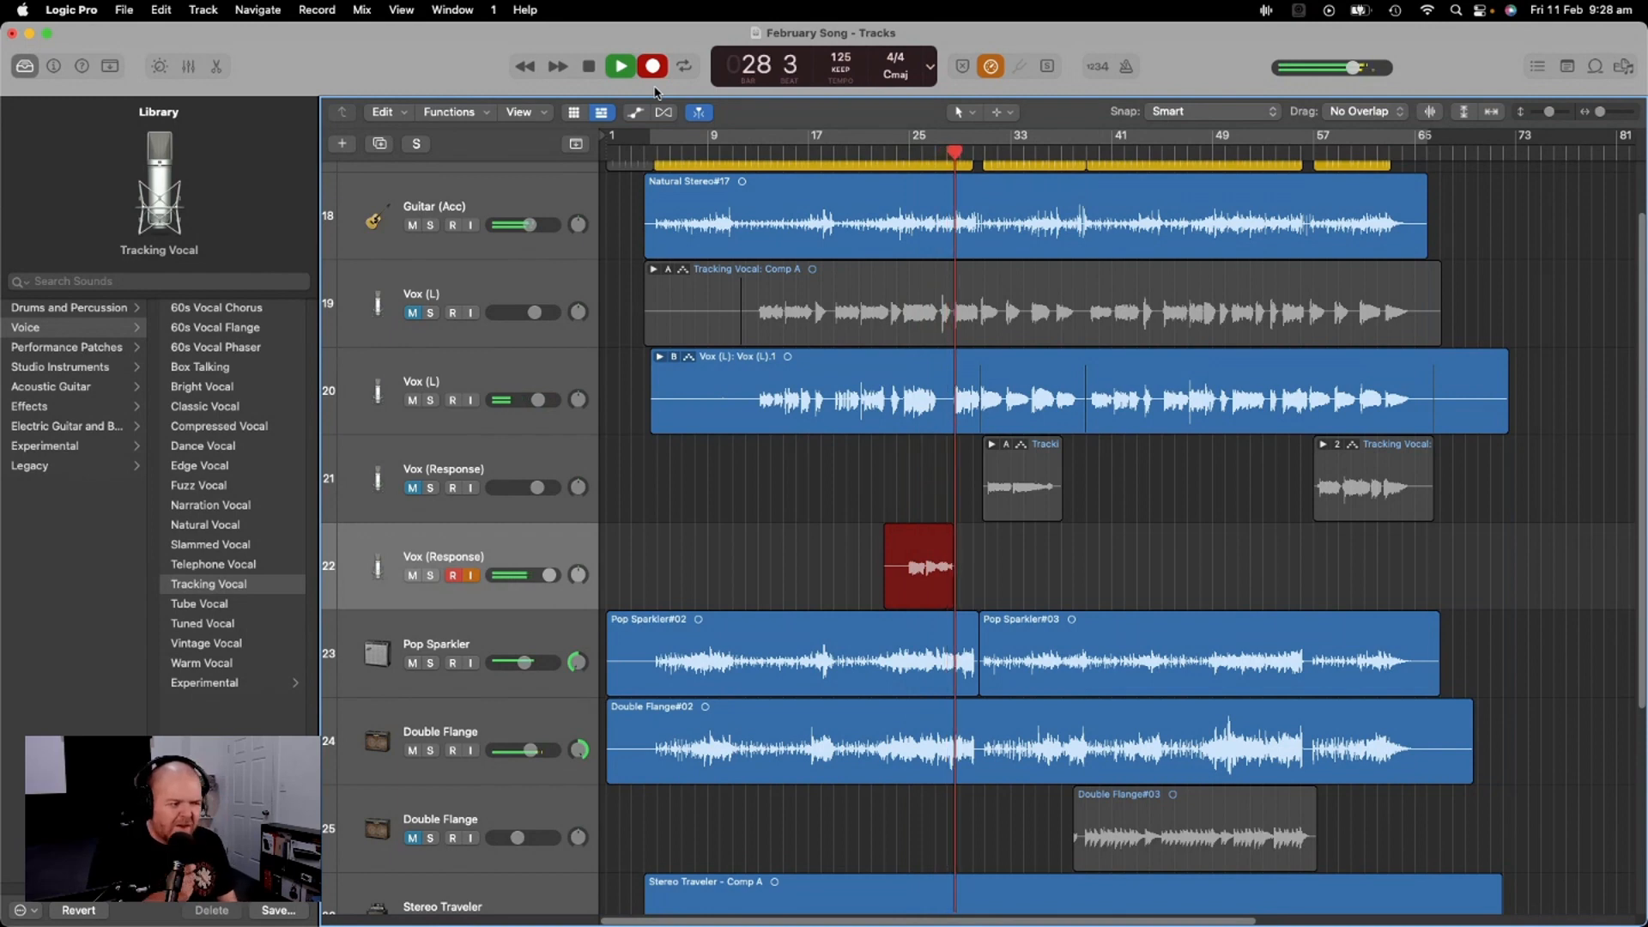
key("super+Tab")
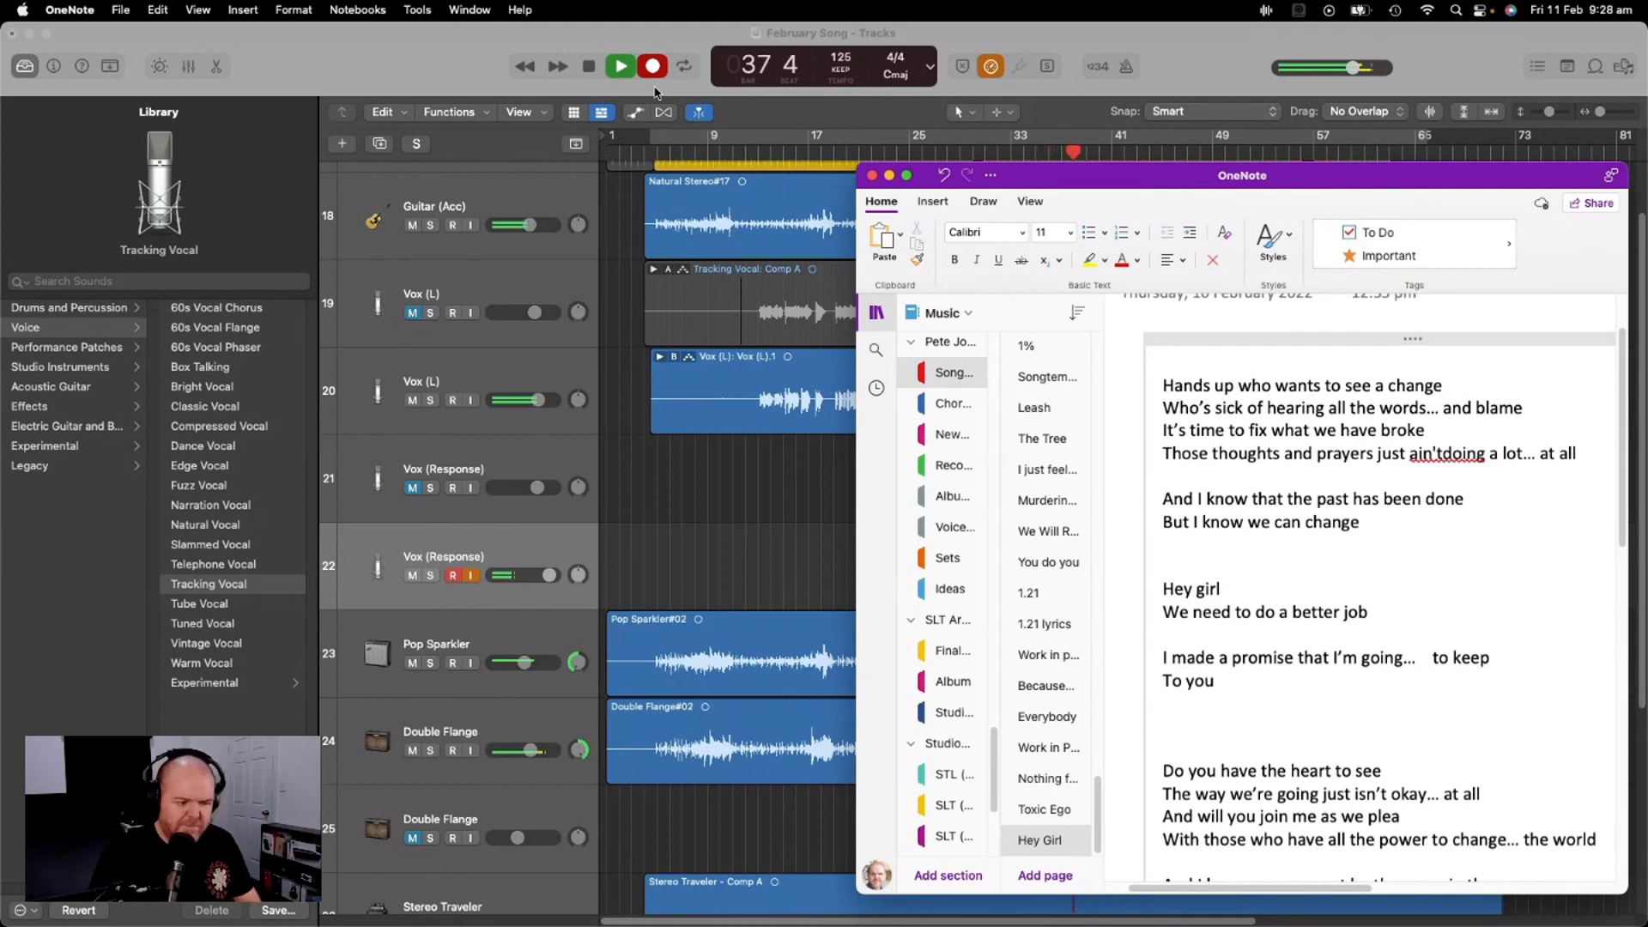
left_click(614, 324)
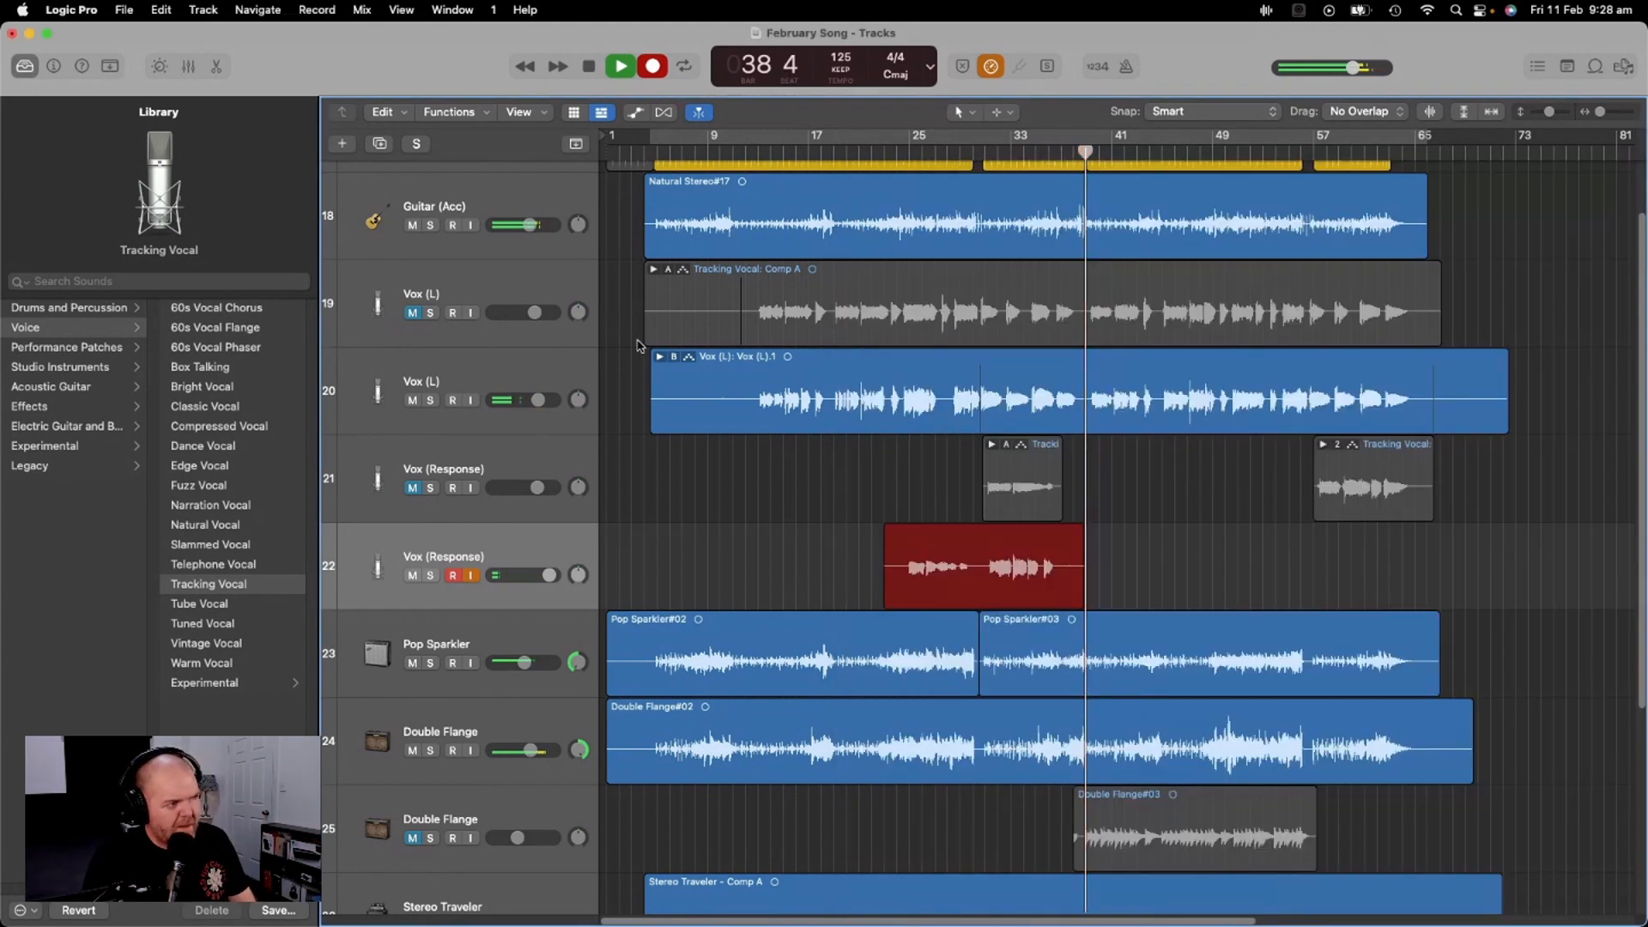
key("space")
Solo both Vox (Response) tracks and play from about bar 30, muting the original partway to hear the new take alone
left_click(430, 489)
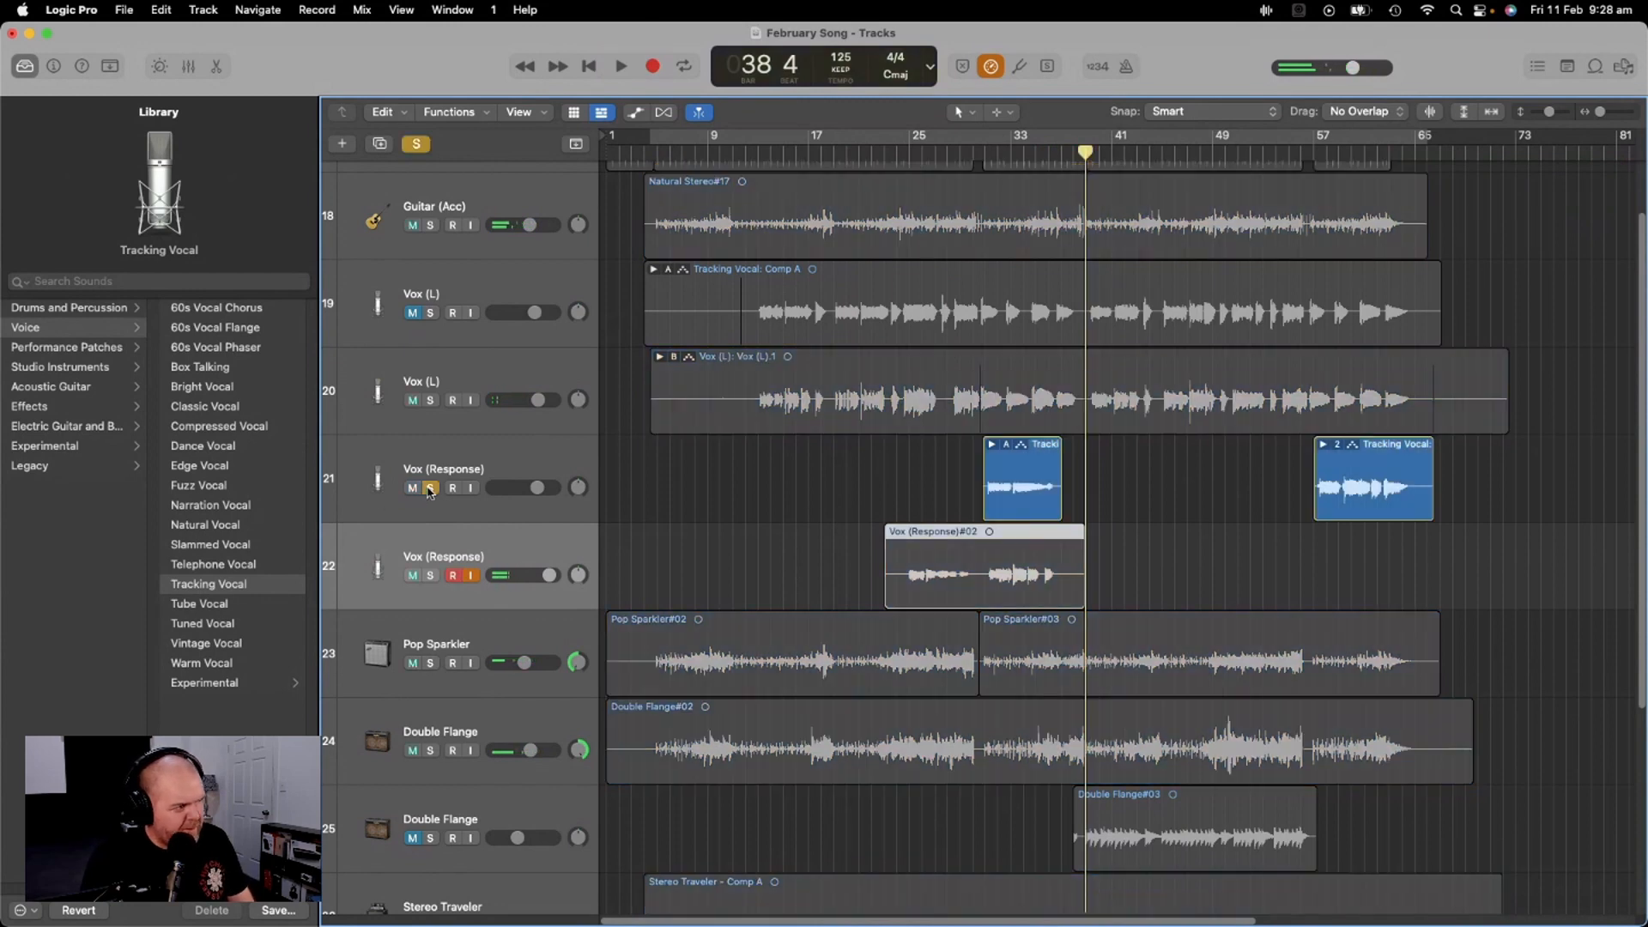
left_click(434, 576)
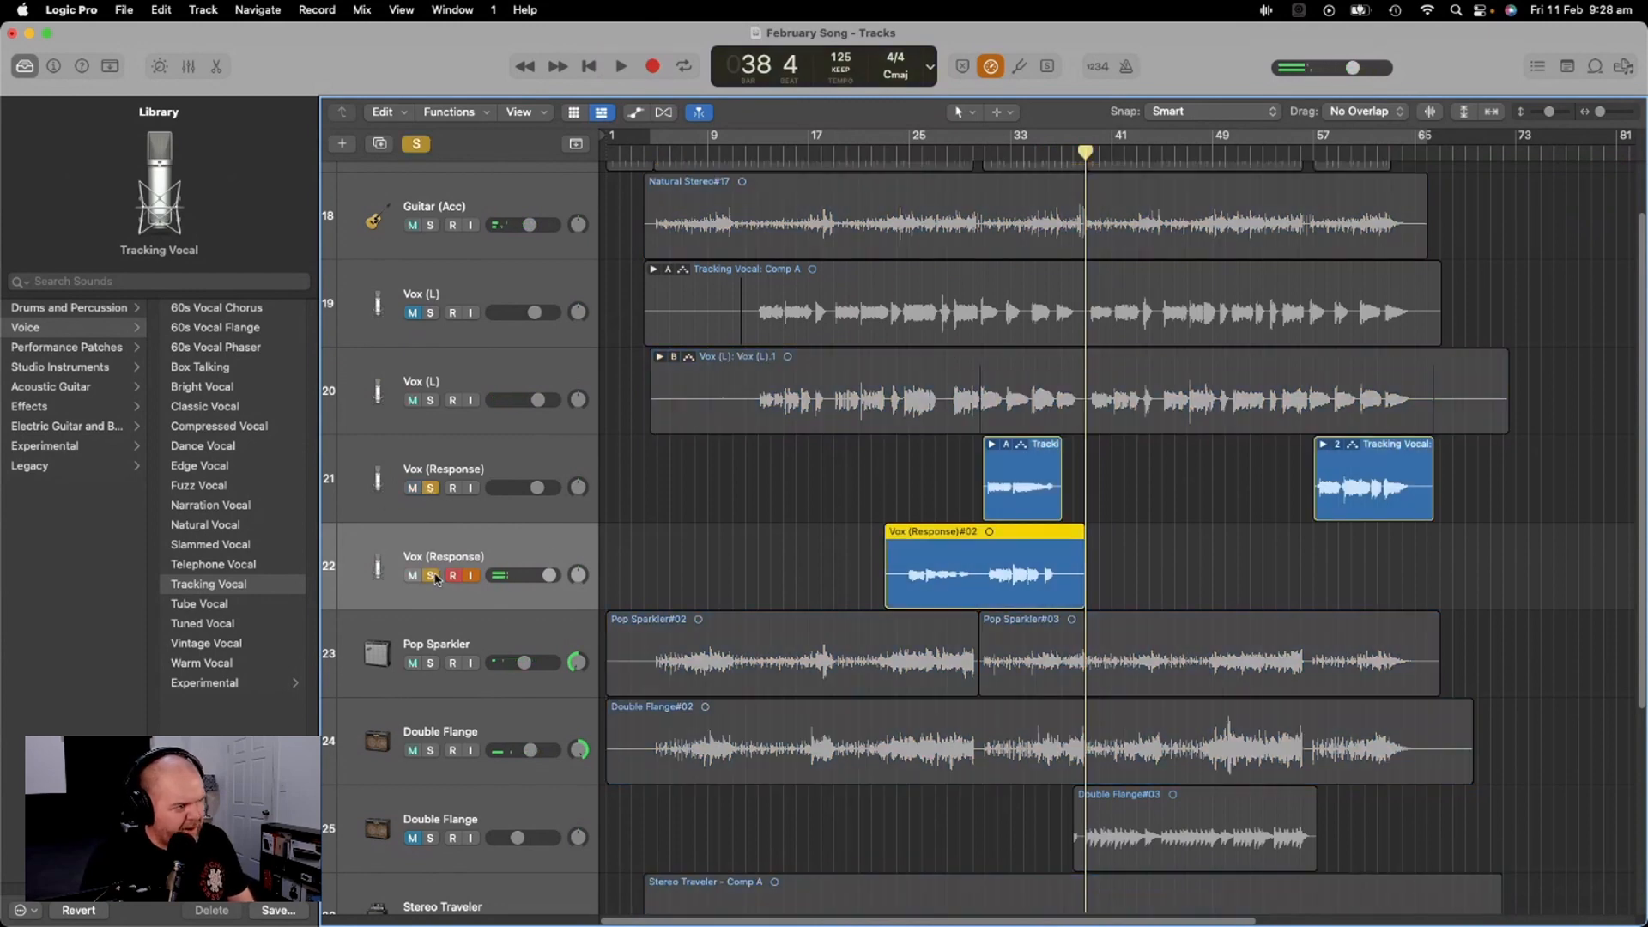
left_click(979, 153)
key("space")
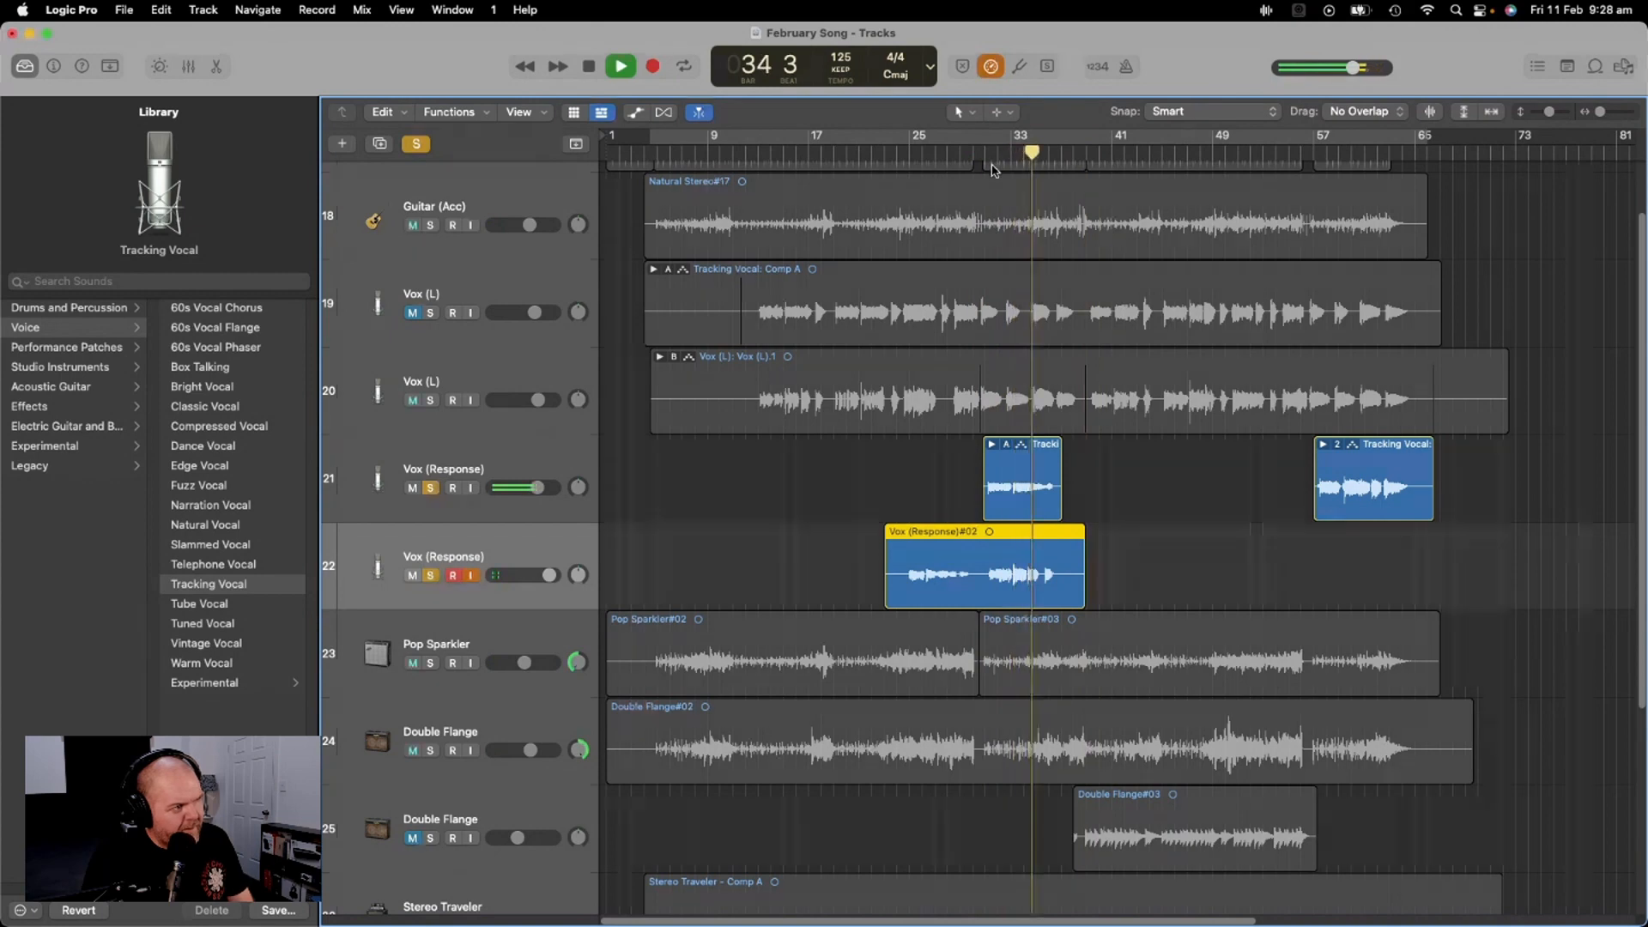
key("space")
left_click(415, 489)
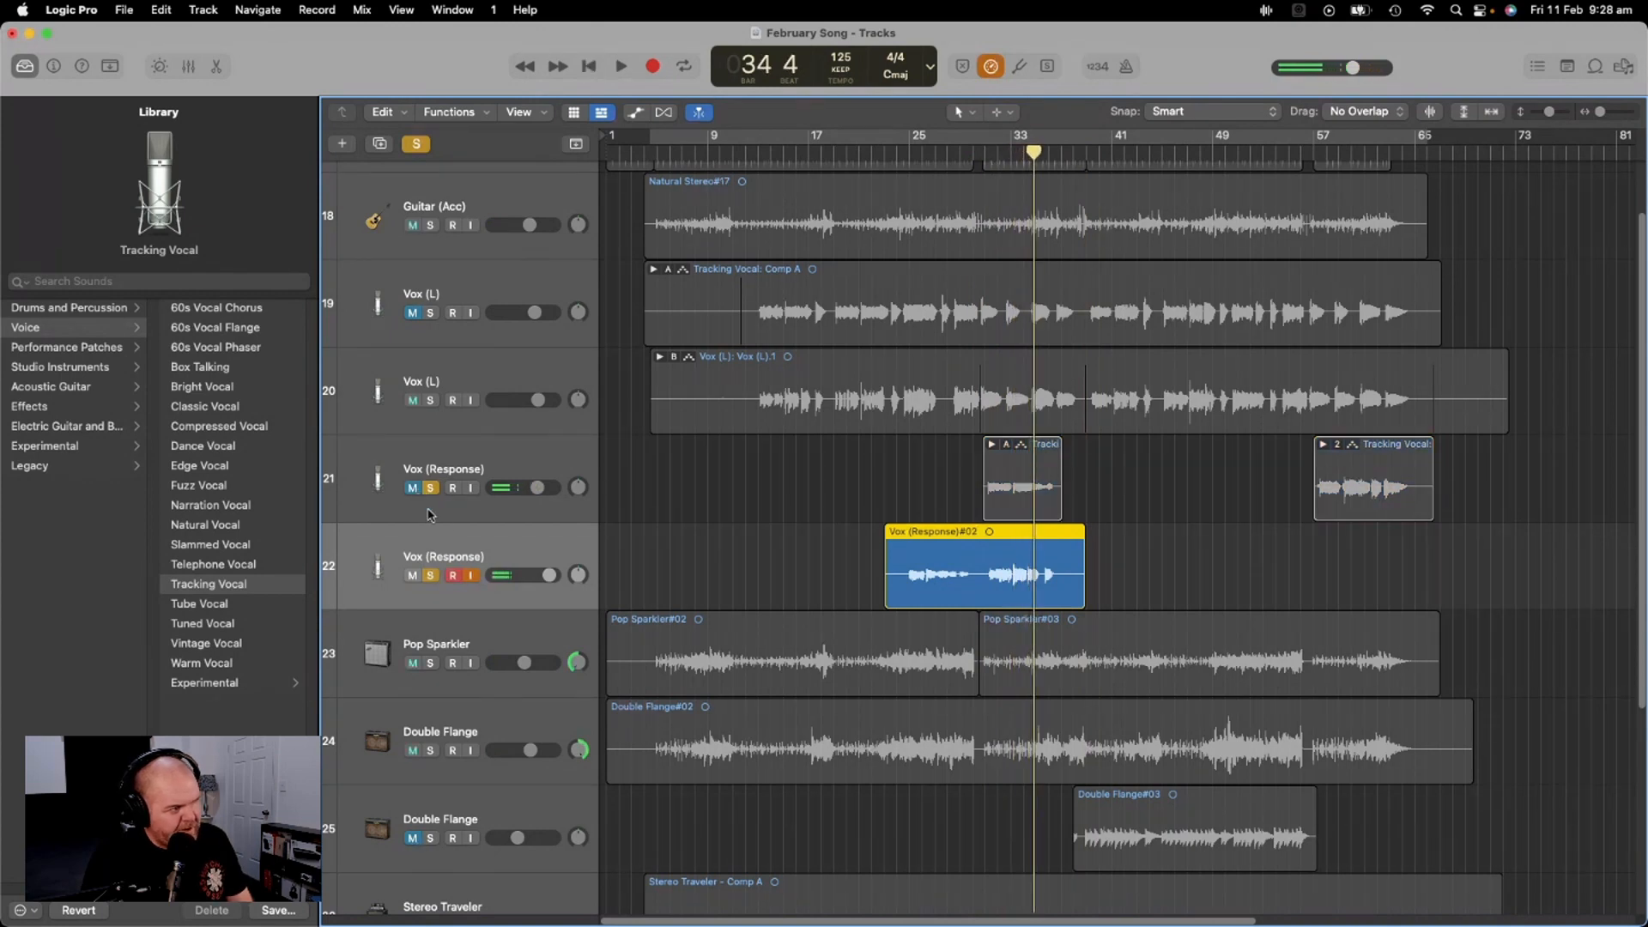
key("space")
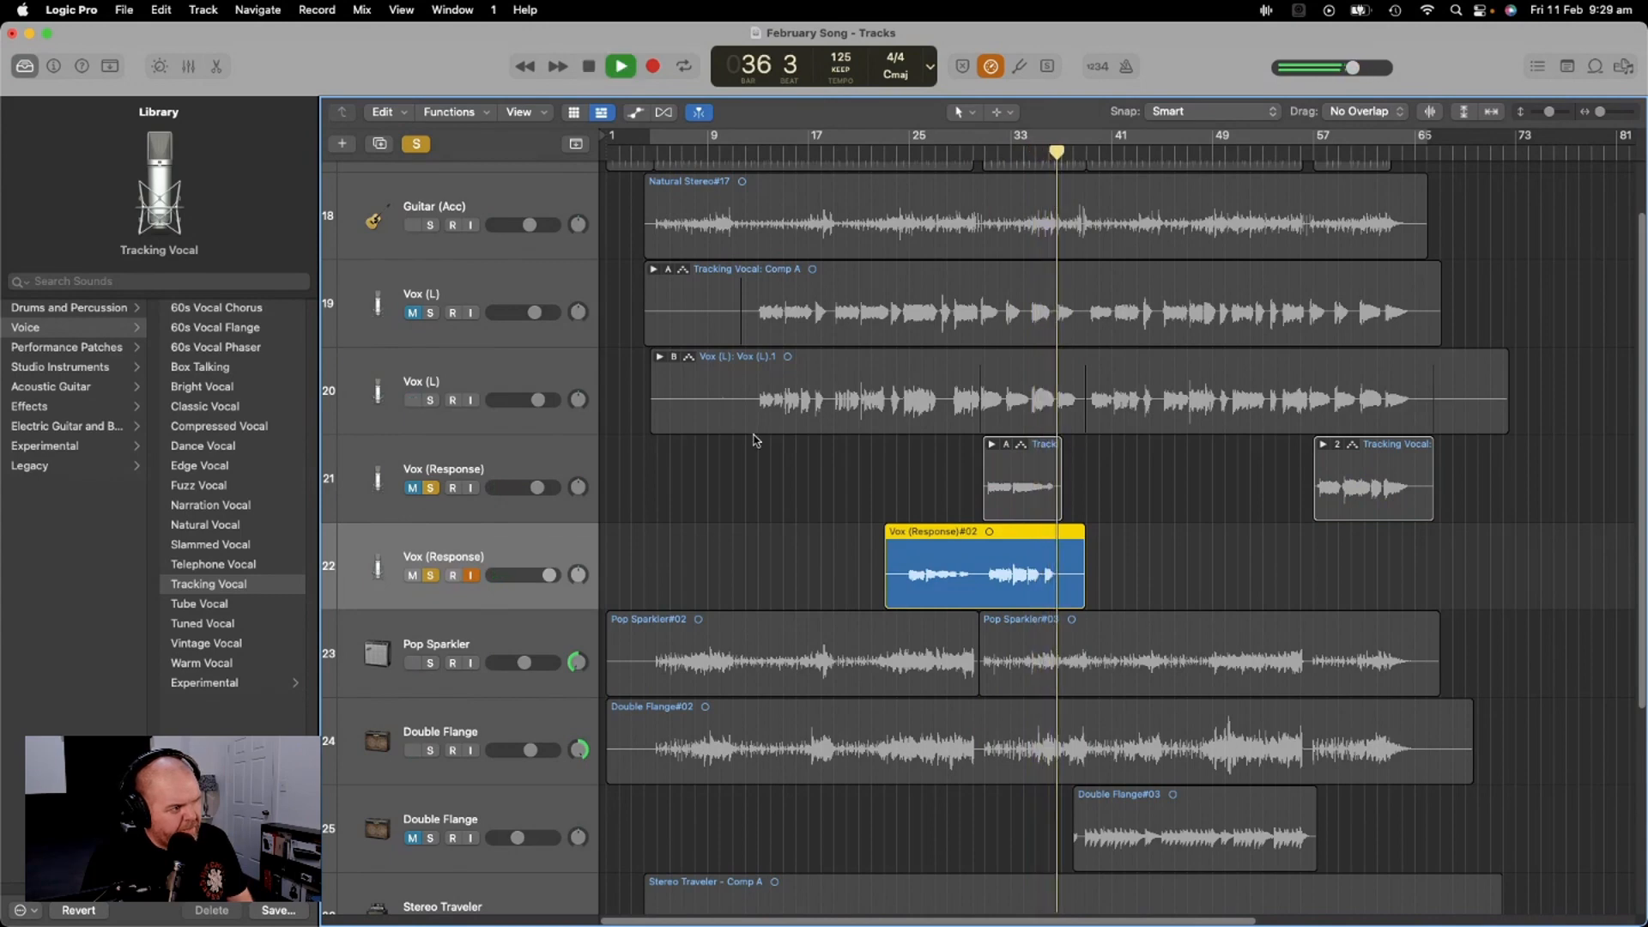
key("space")
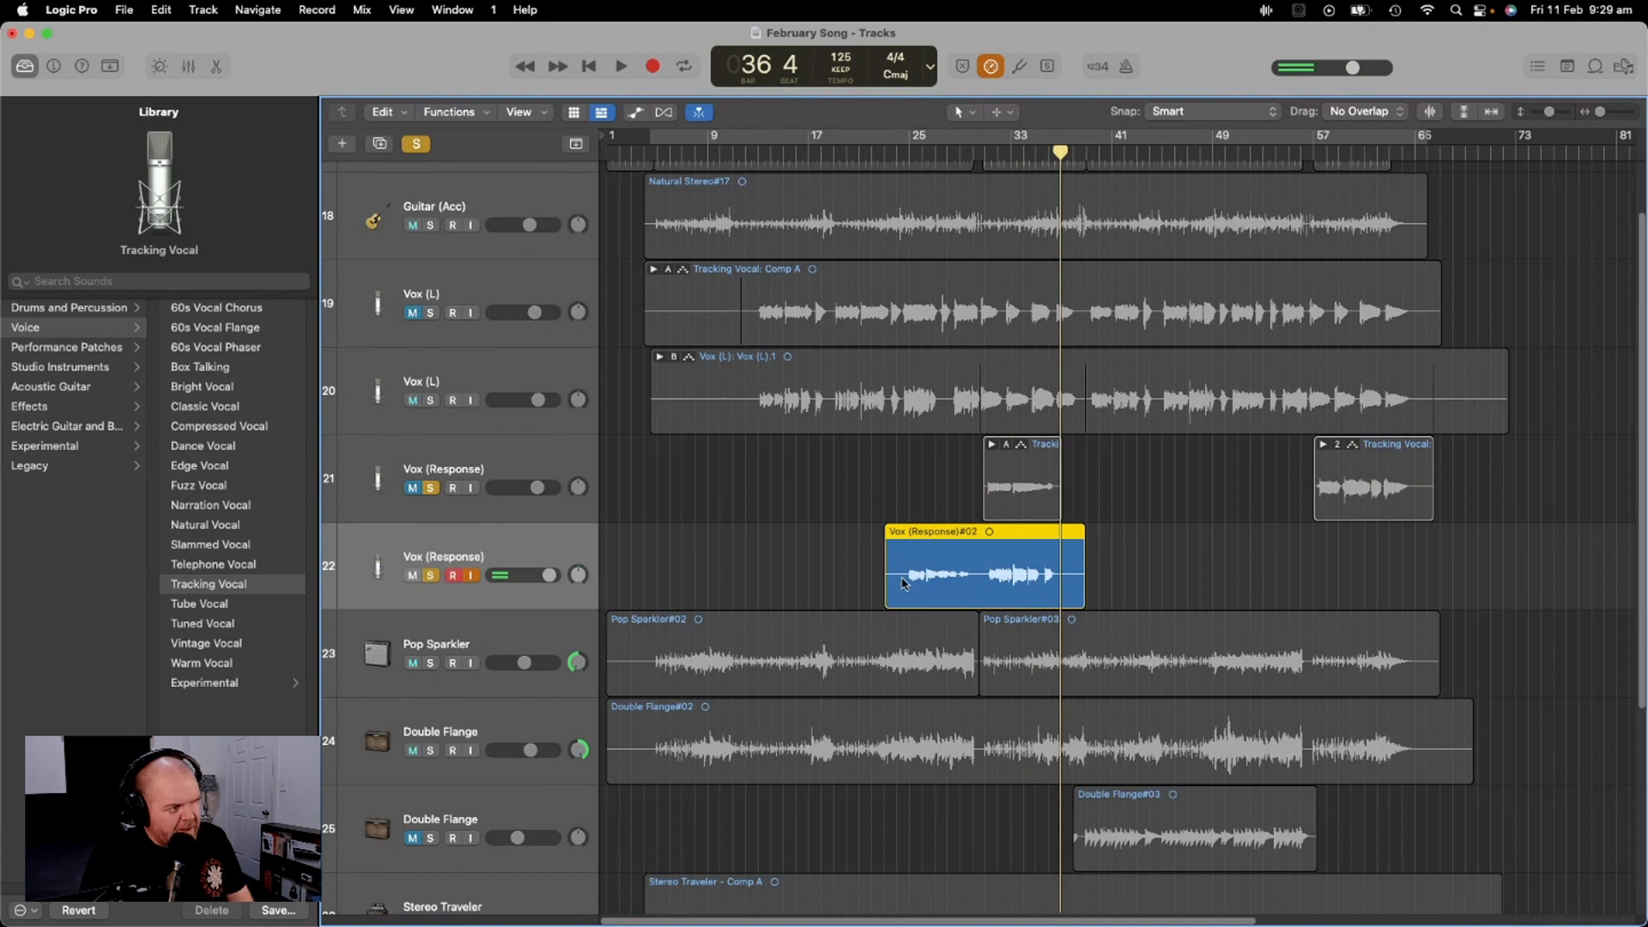
Trim the new response region to run from bar 30 to about bar 37, and unsolo both Vox (Response) tracks
left_click_drag(888, 592, 975, 594)
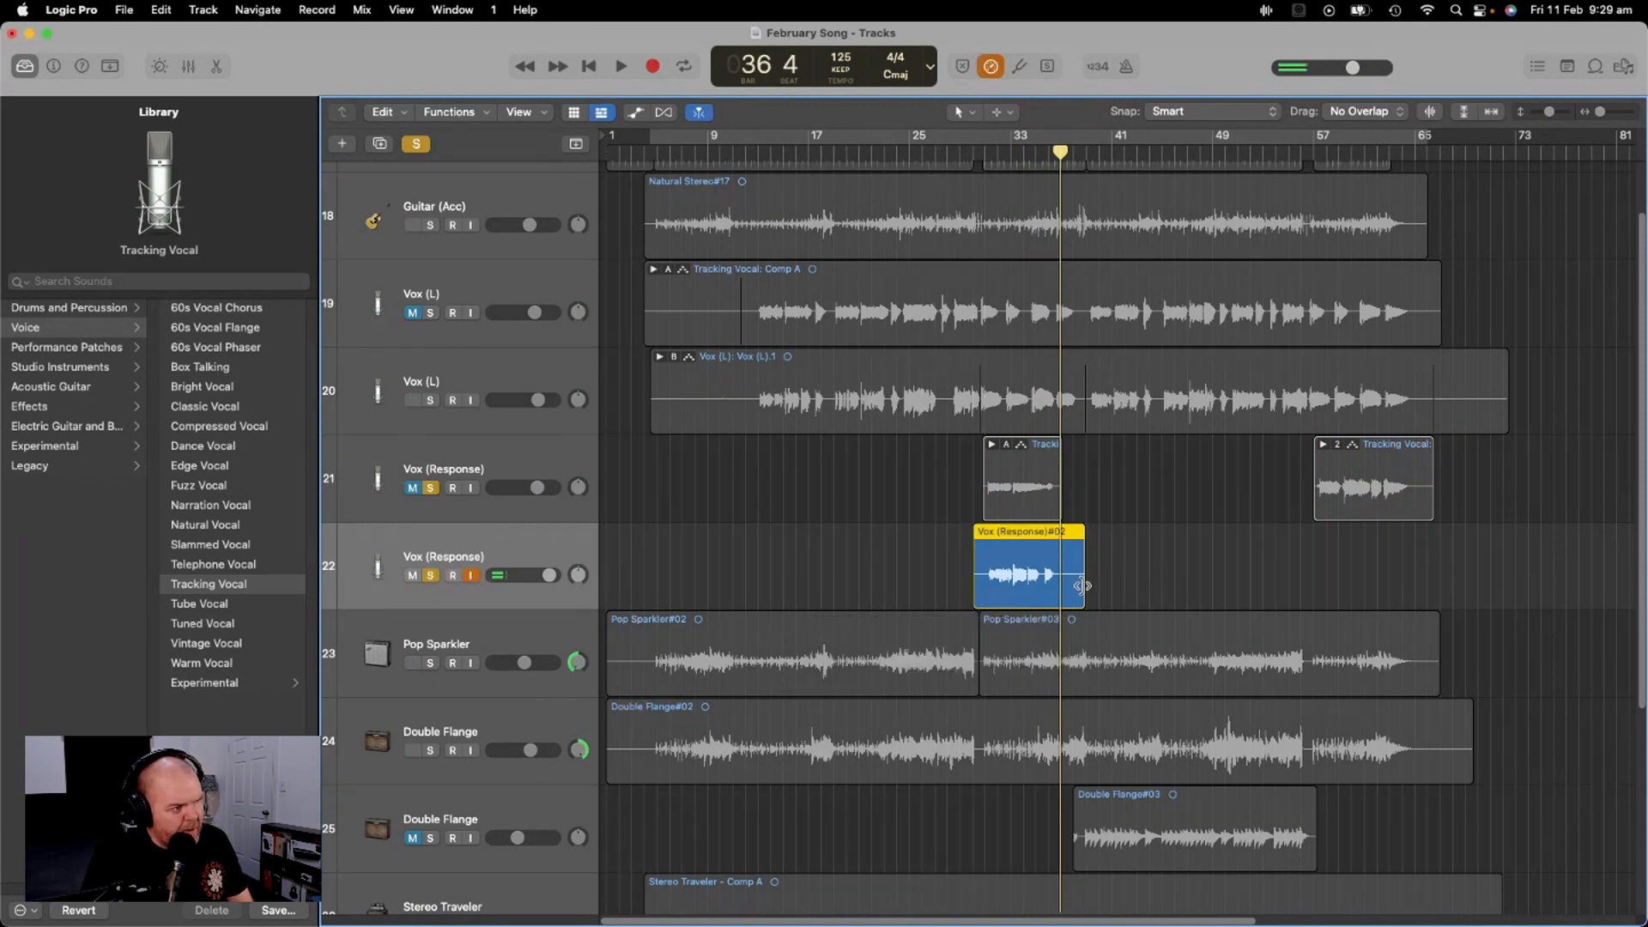
left_click_drag(1083, 586, 1061, 586)
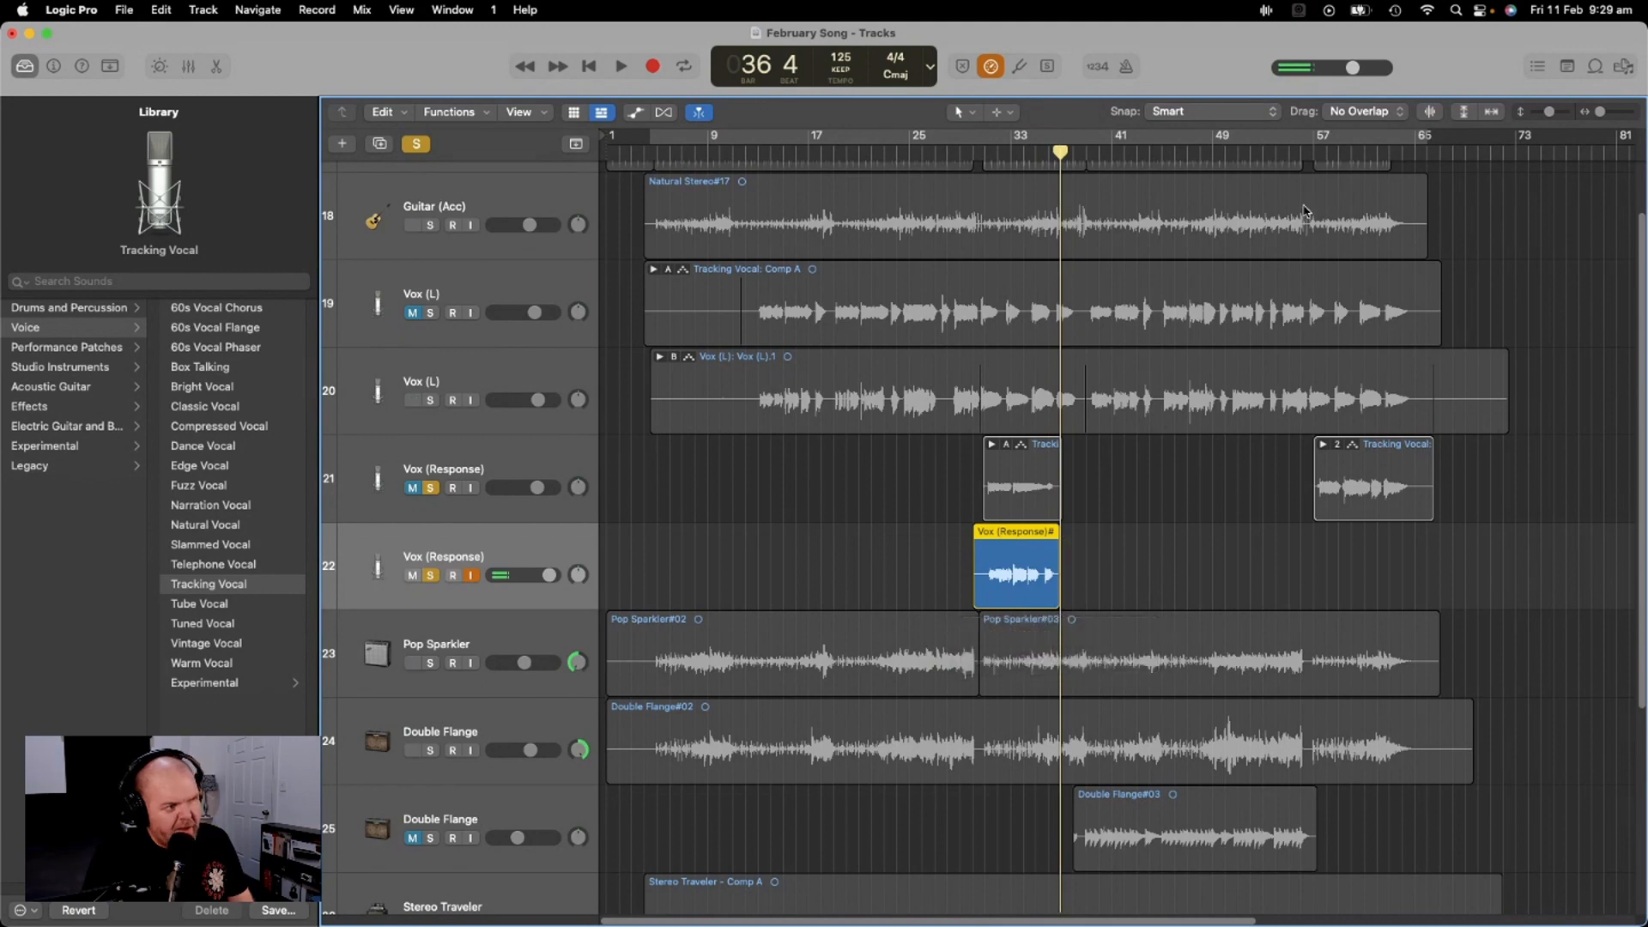
left_click(1298, 155)
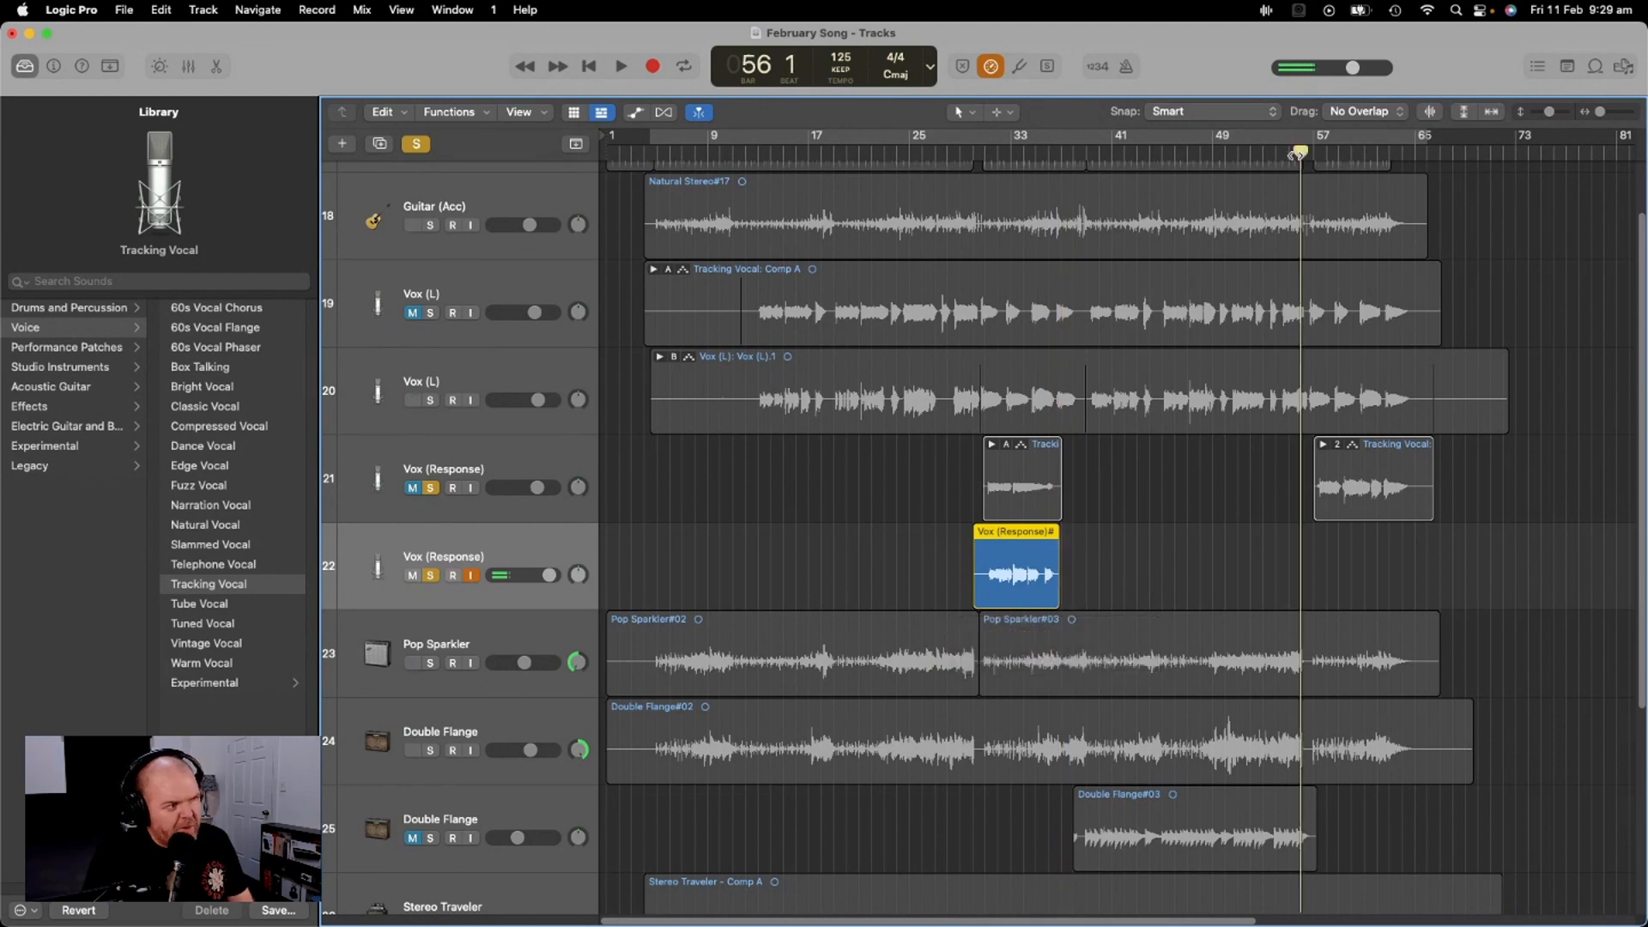
left_click(433, 577)
left_click(431, 487)
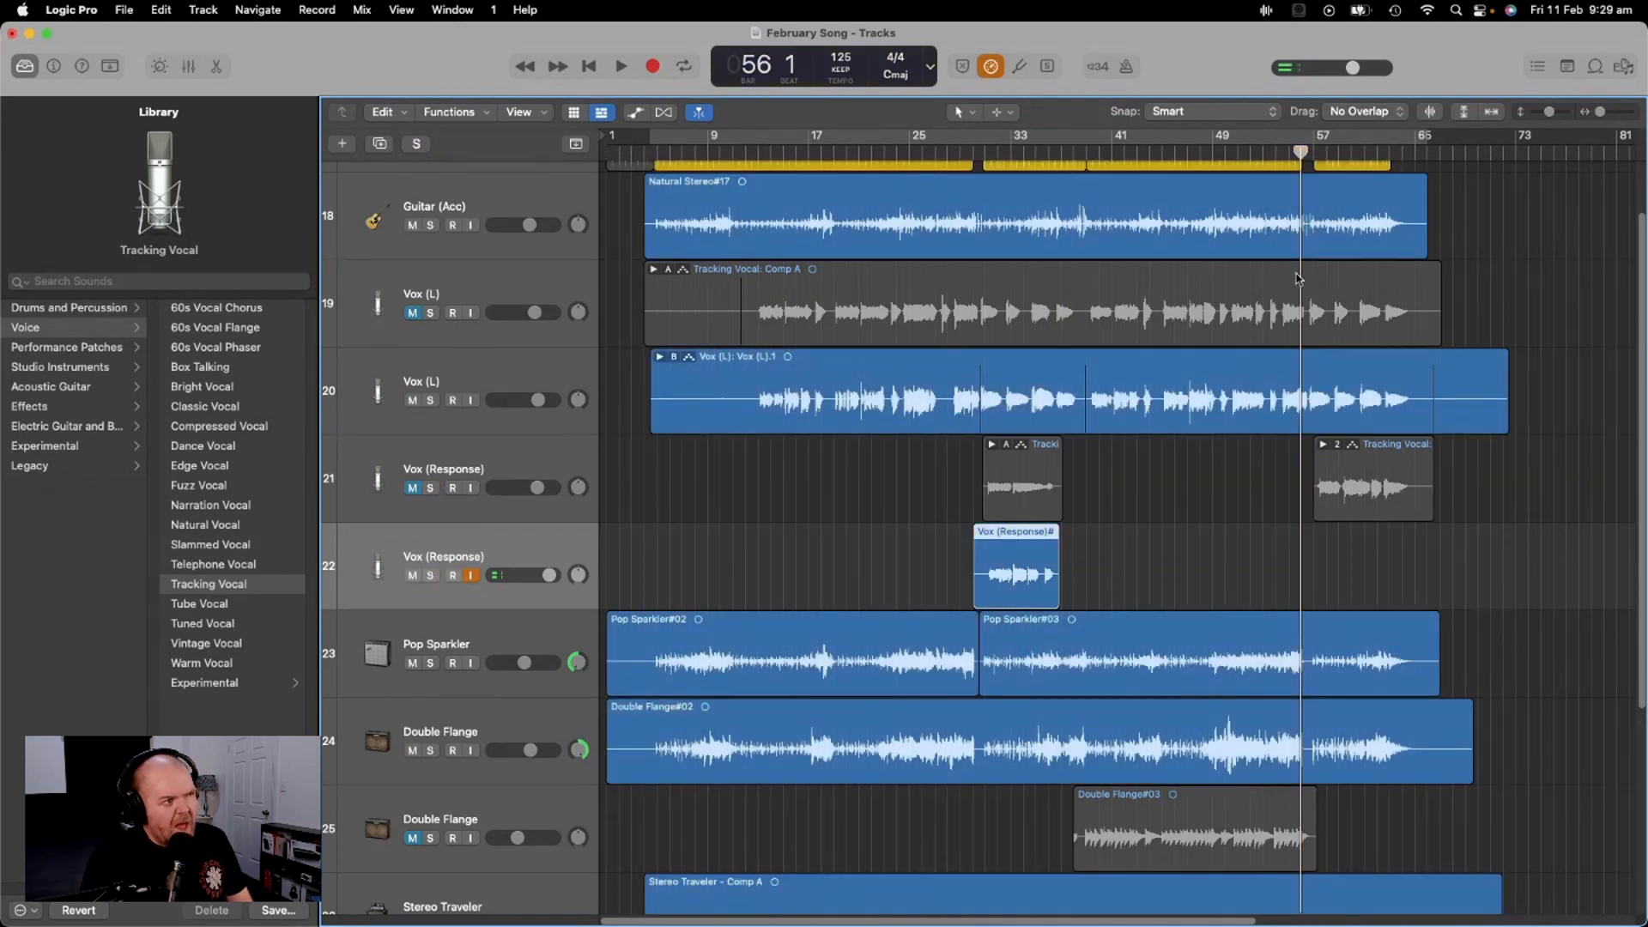
Try recording the ending response vocal from bar 47 to bar 62 while reading the Hey Girl lyrics in OneNote, and delete that take
left_click_drag(1302, 163, 1277, 155)
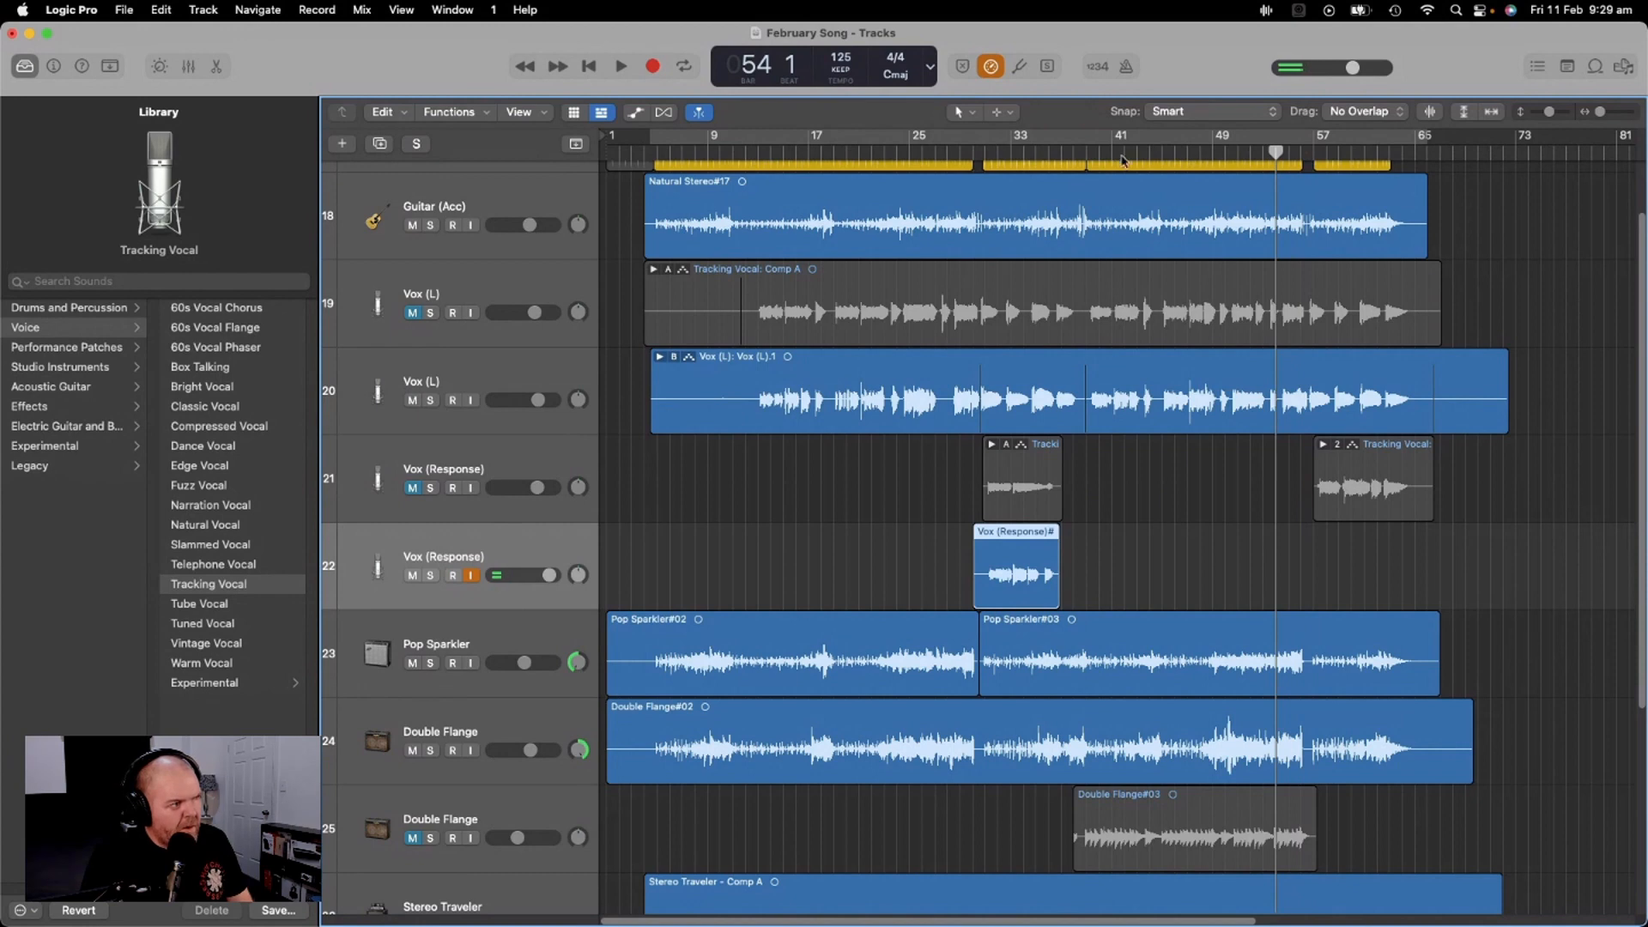
left_click(1188, 150)
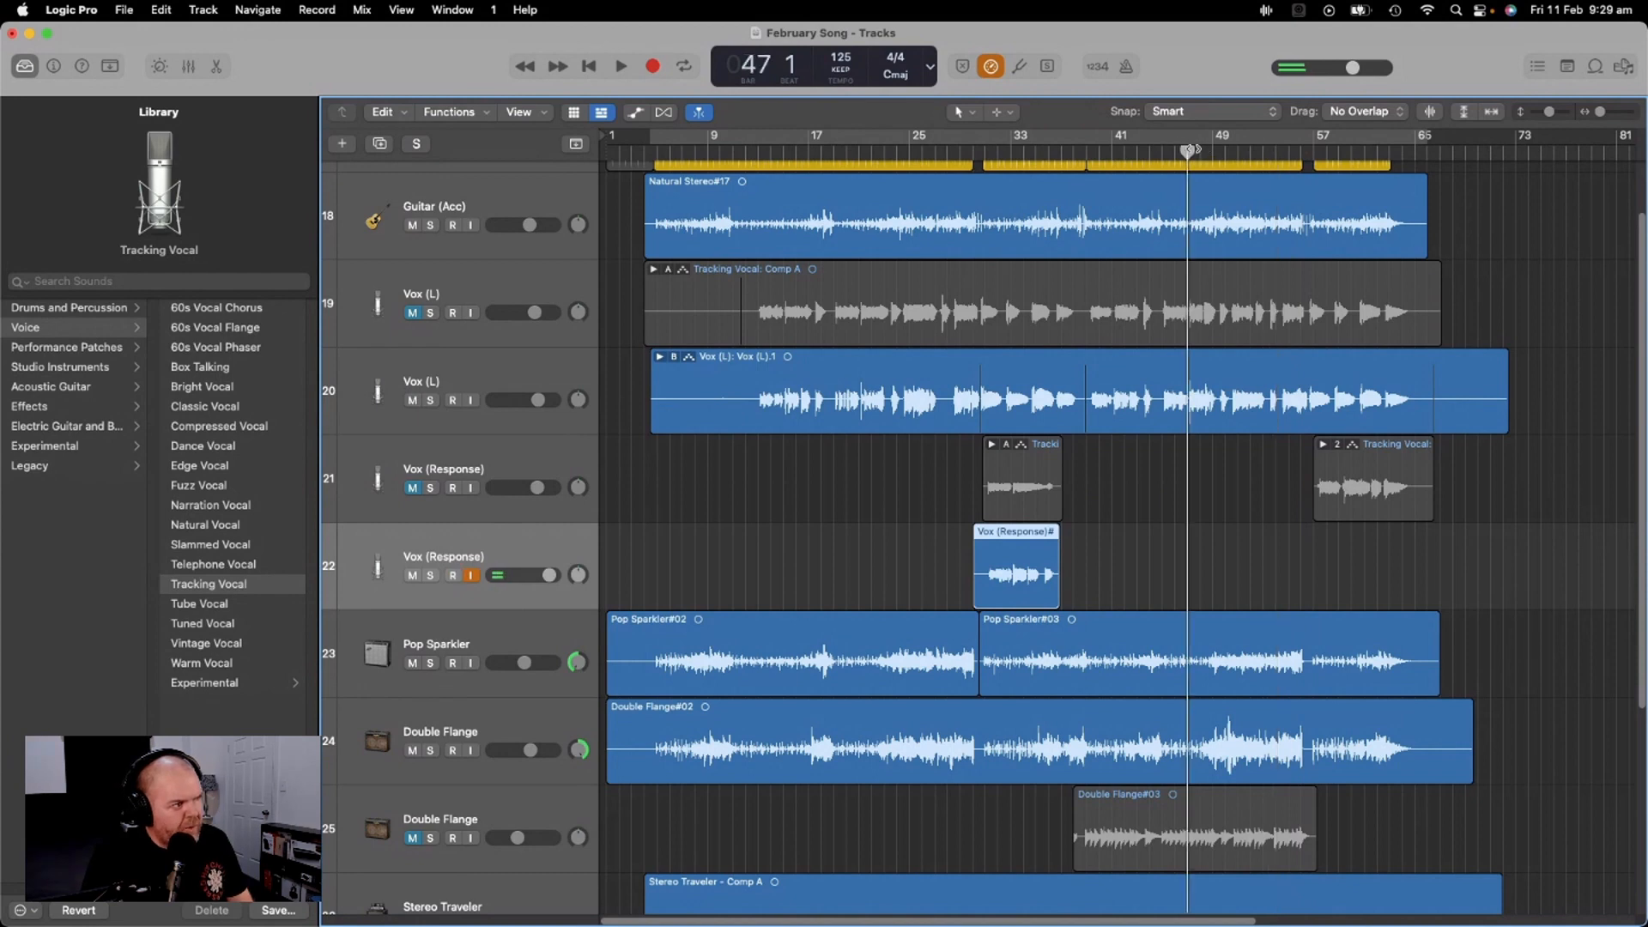
left_click(654, 67)
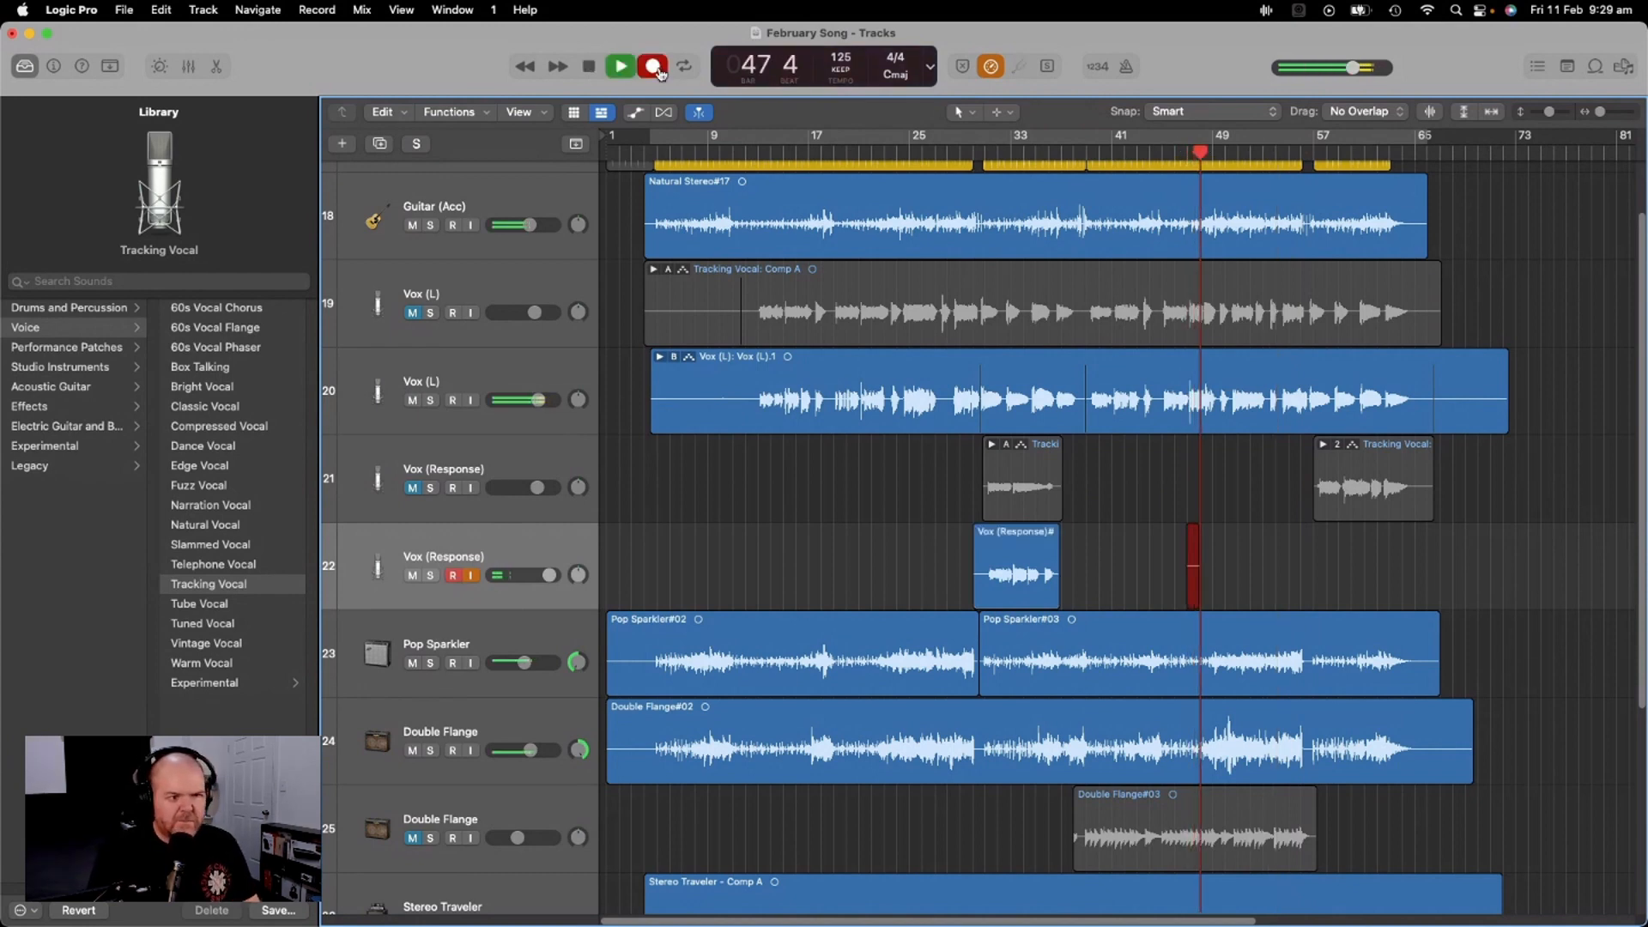
key("super+Tab")
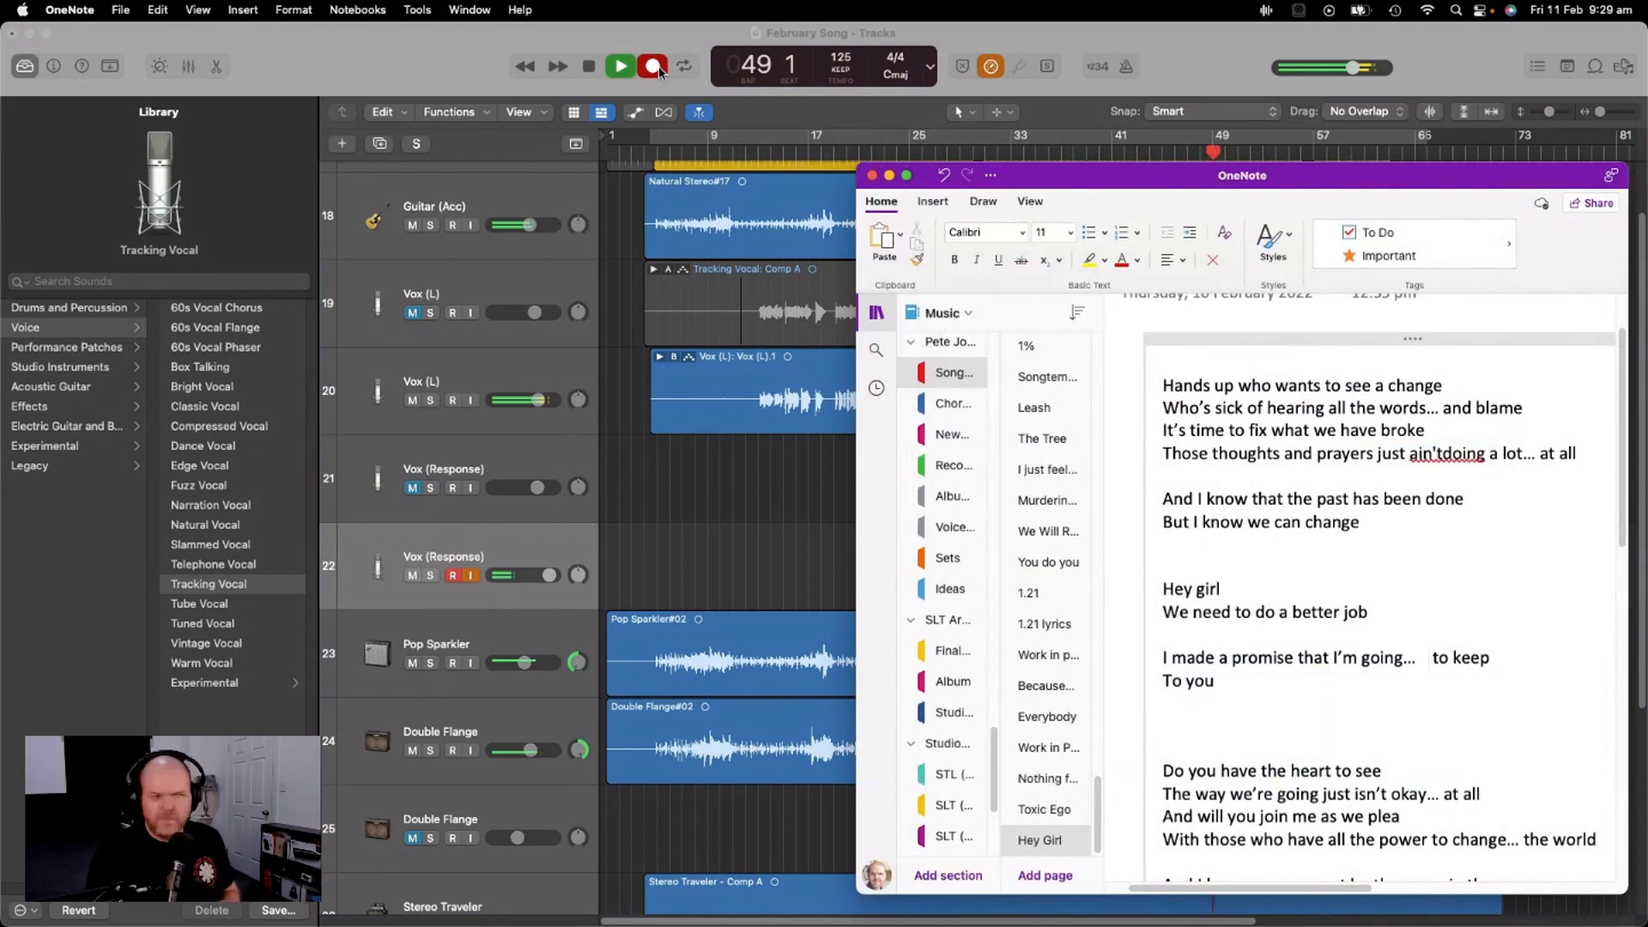
scroll(1374, 552, "down", 5)
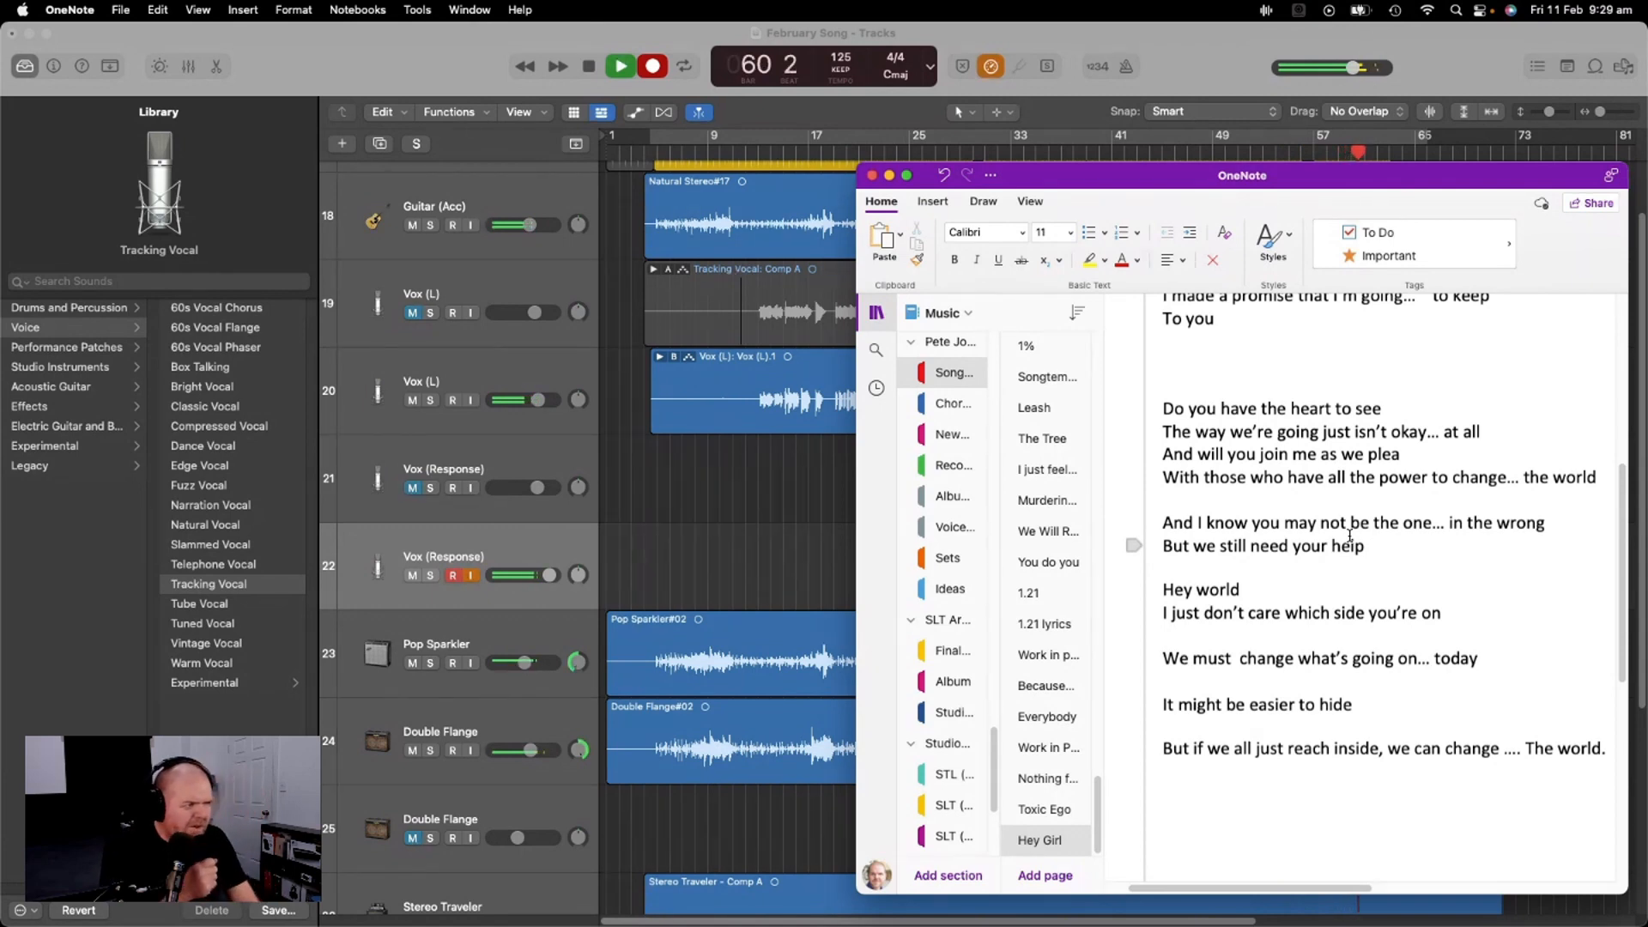
scroll(1350, 535, "up", 5)
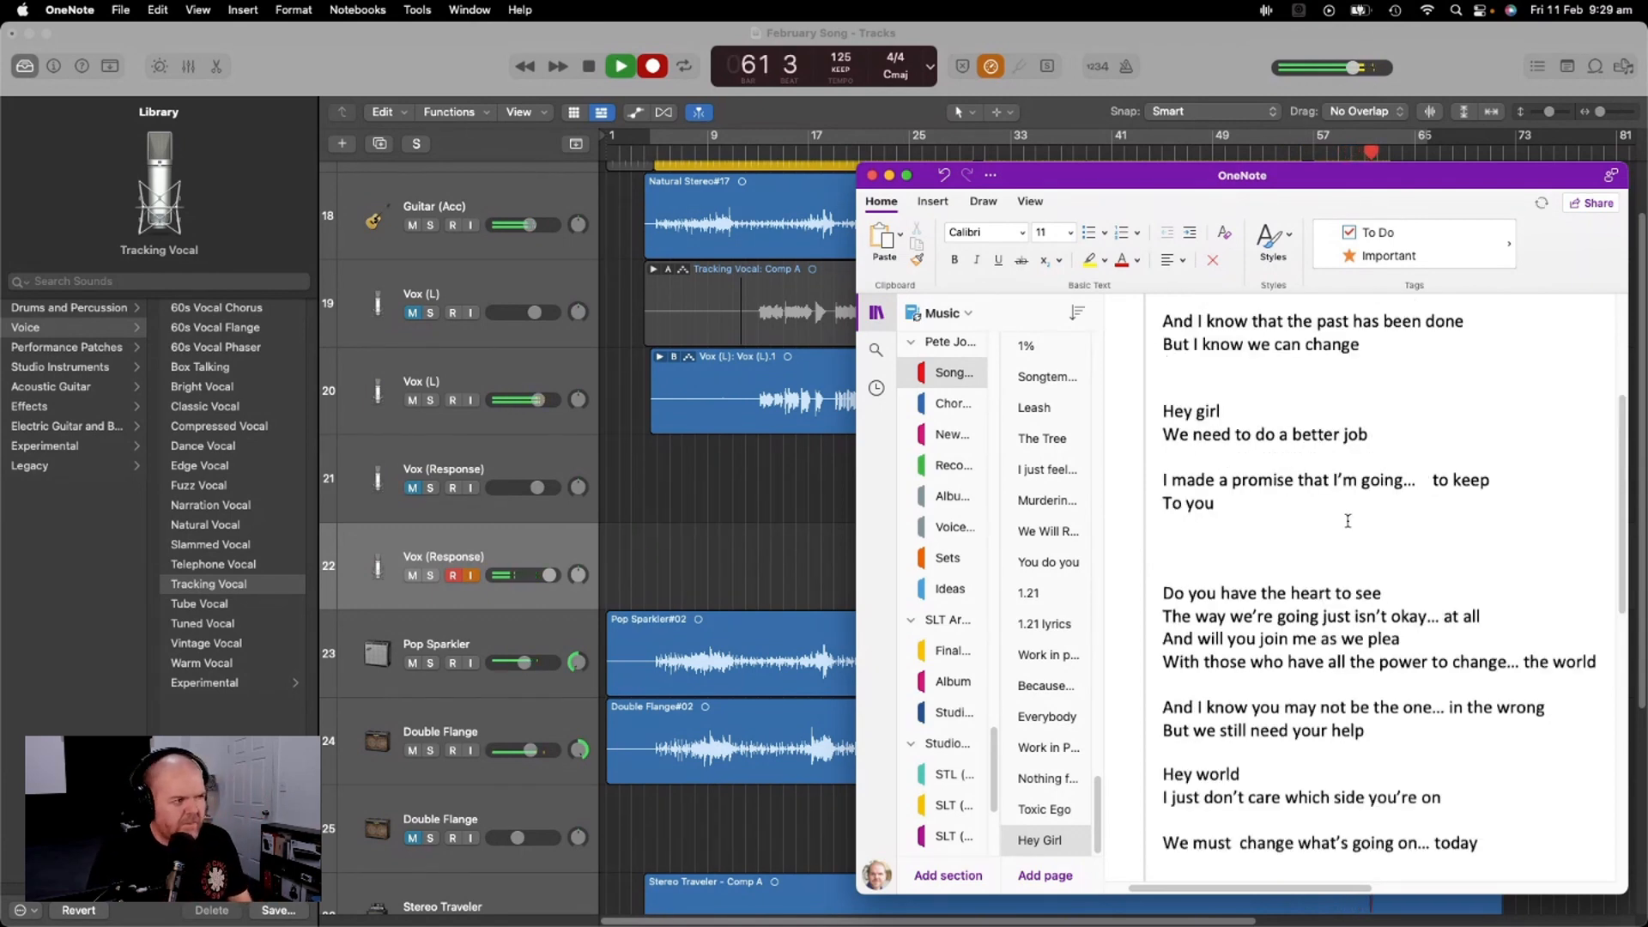
scroll(1348, 521, "up", 3)
left_click(1143, 31)
key("space")
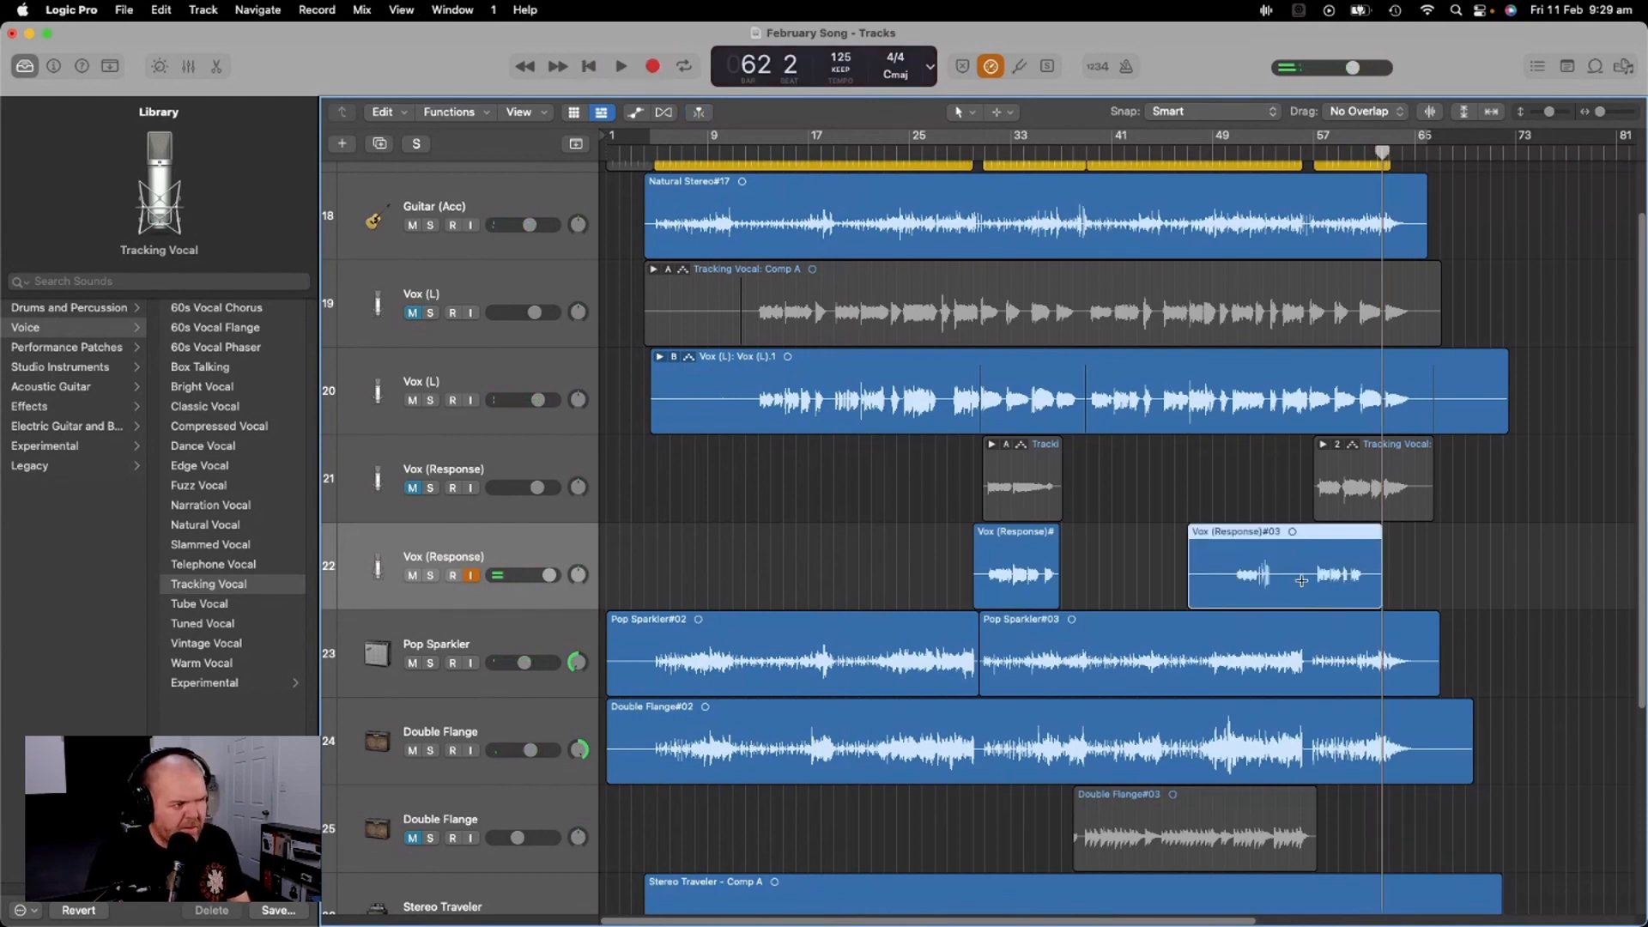
key("Delete")
Record the ending response vocal on the duplicate Vox (Response) track from late bar 52 to bar 67, reading the Hey Girl lyrics in OneNote
left_click_drag(1294, 153, 1261, 152)
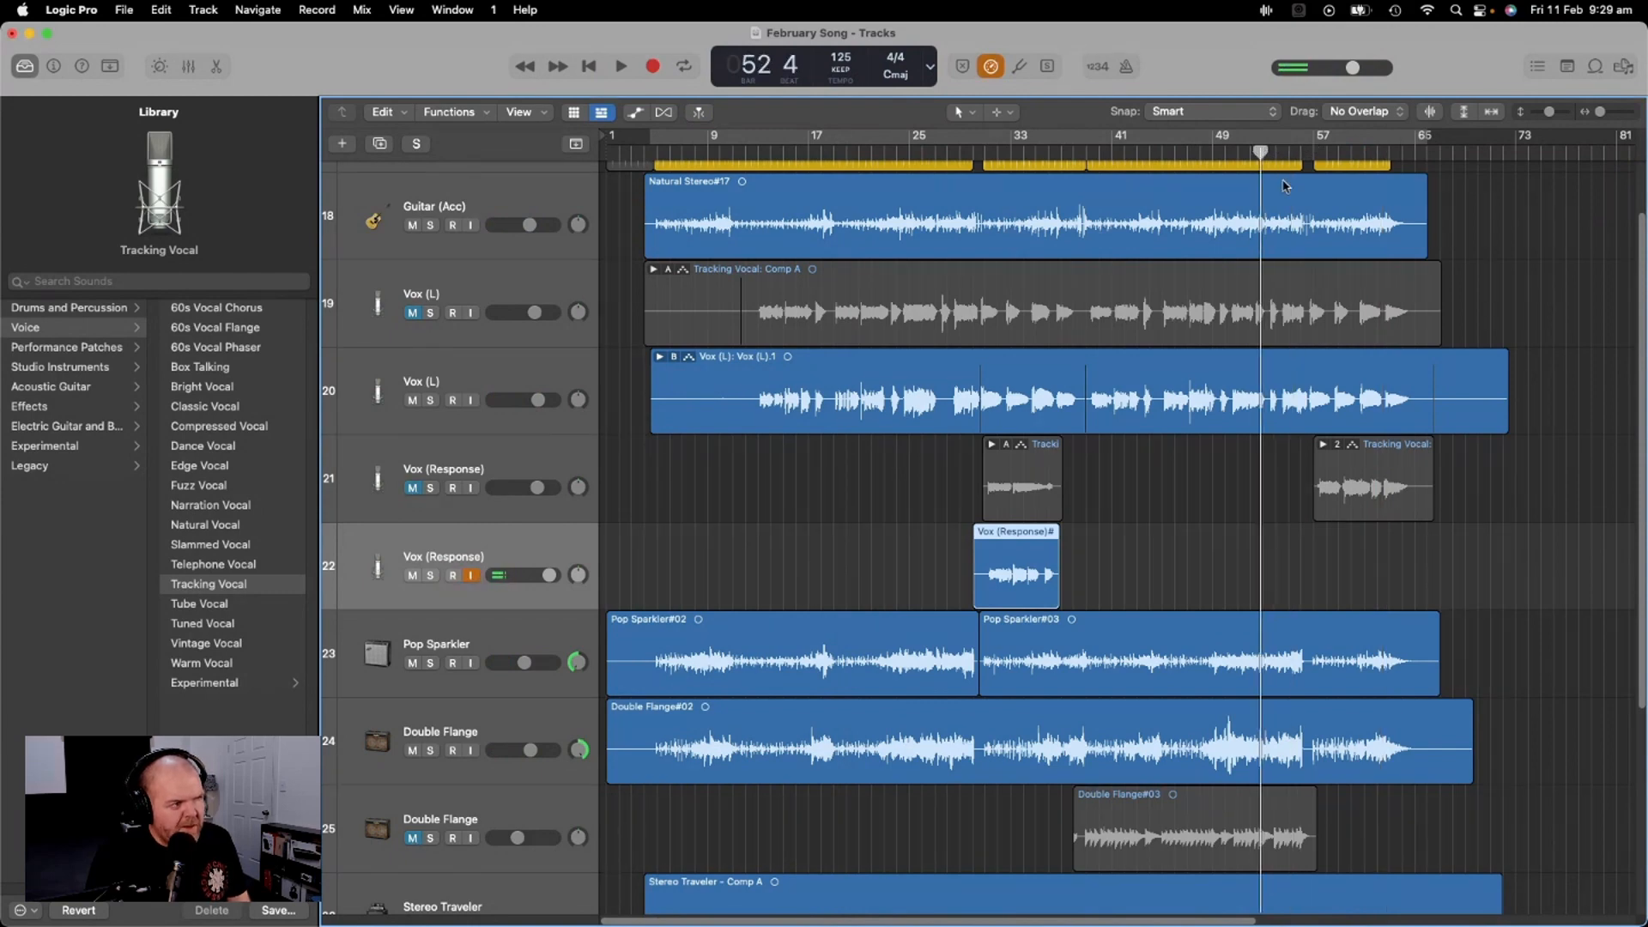
left_click(654, 66)
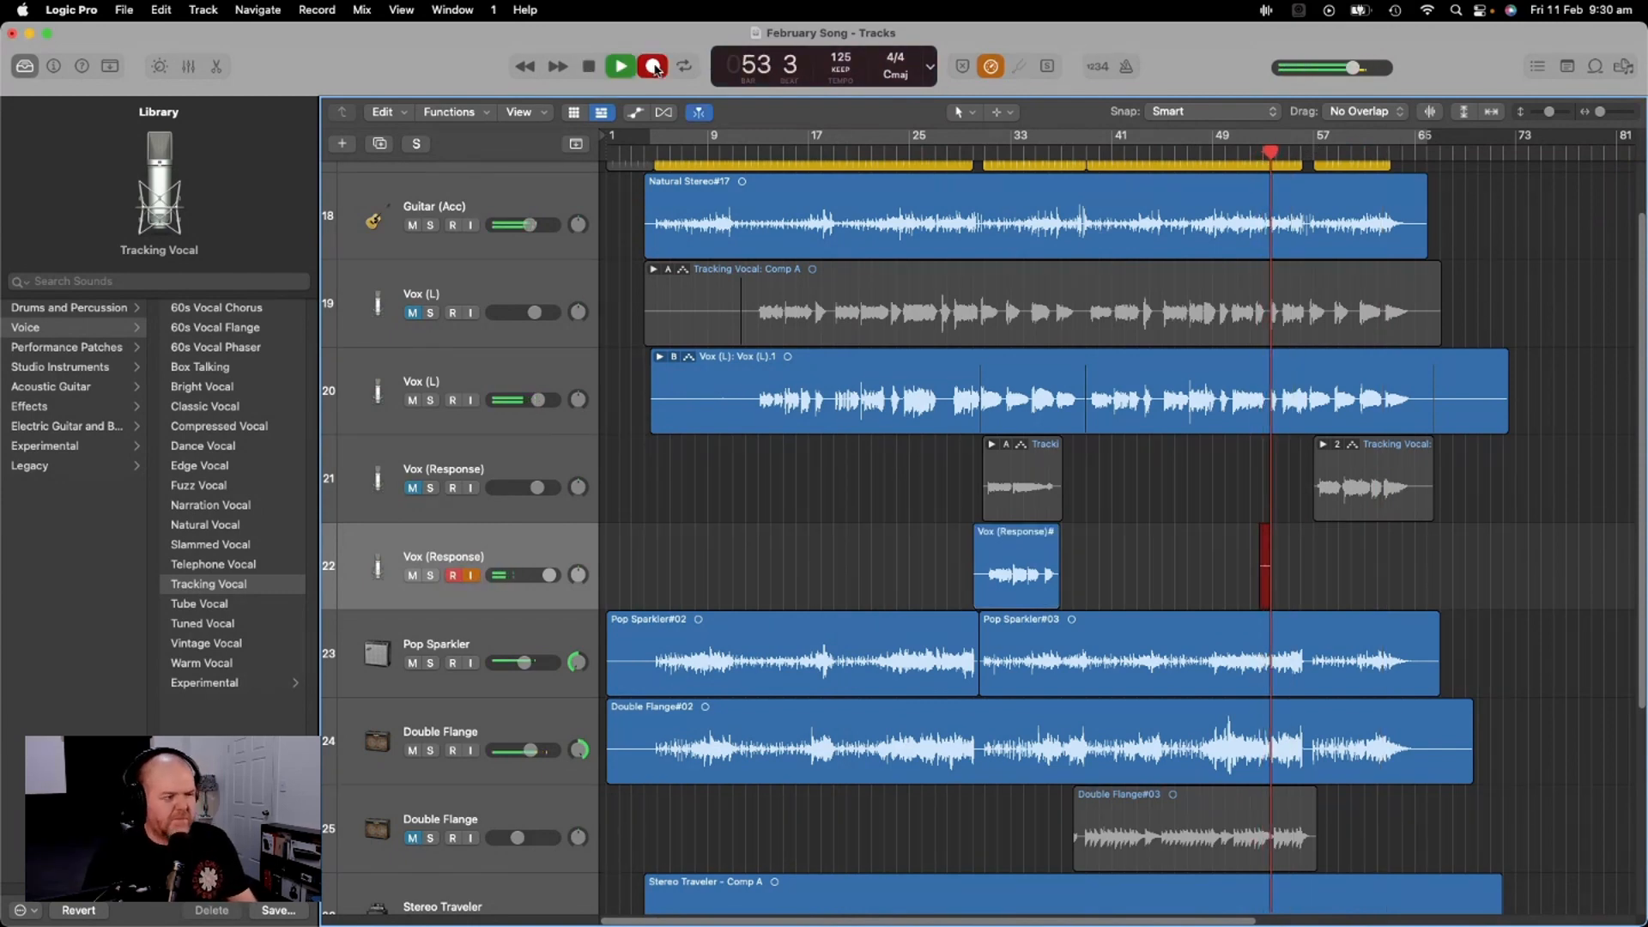
key("super+Tab")
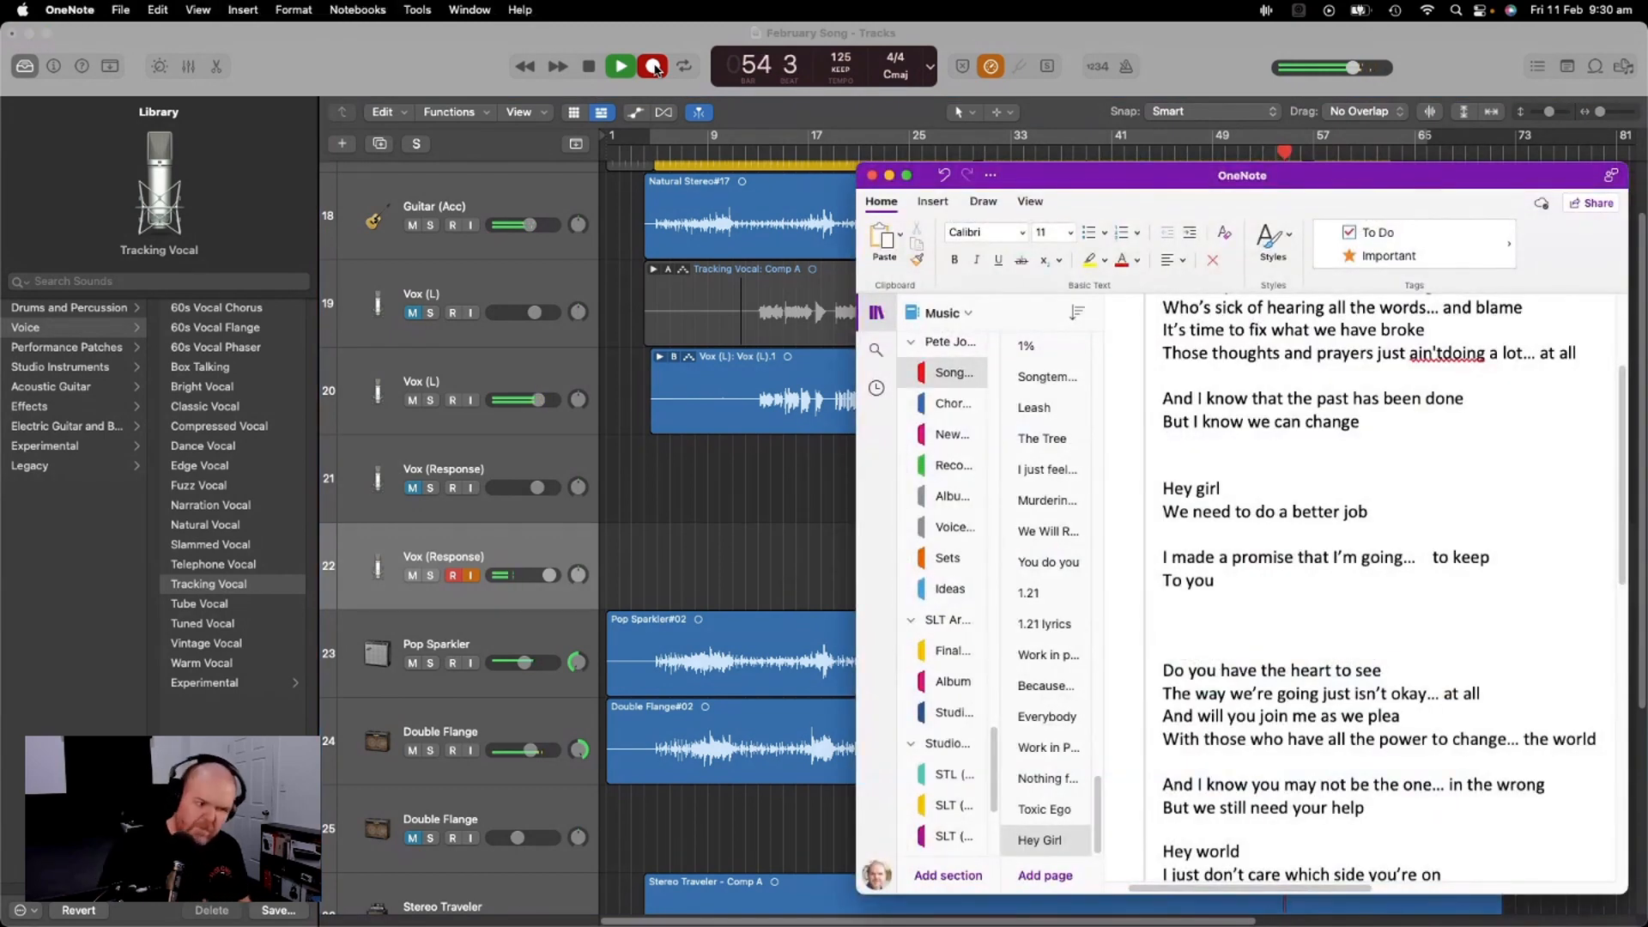
scroll(1315, 501, "down", 2)
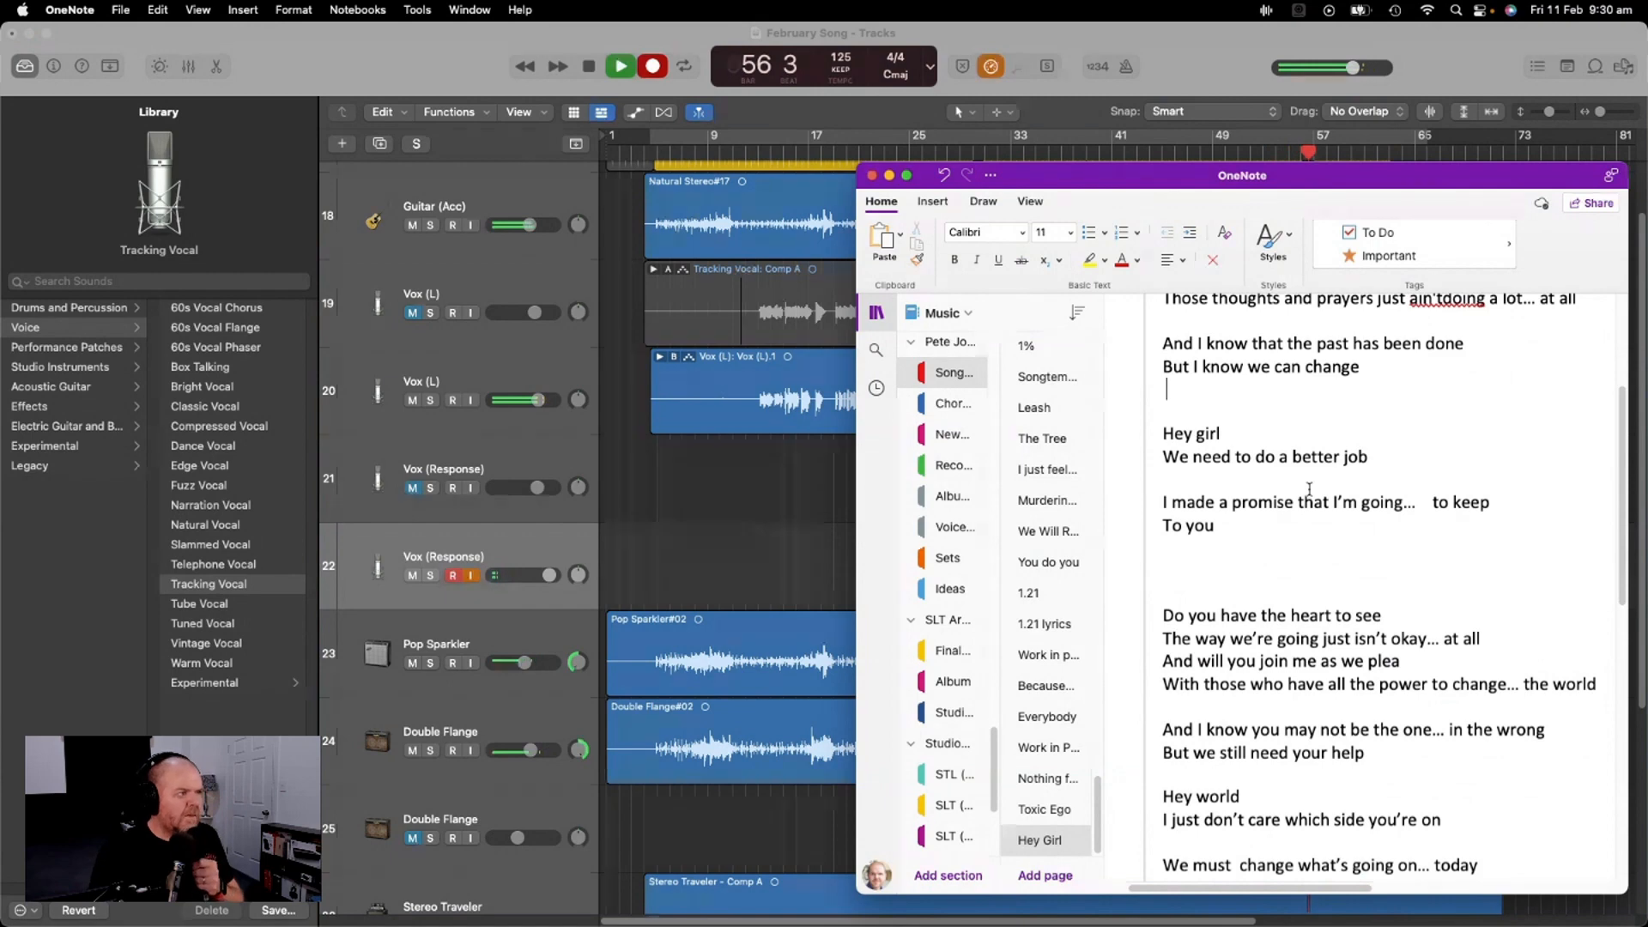
scroll(1315, 494, "down", 4)
scroll(1339, 462, "down", 4)
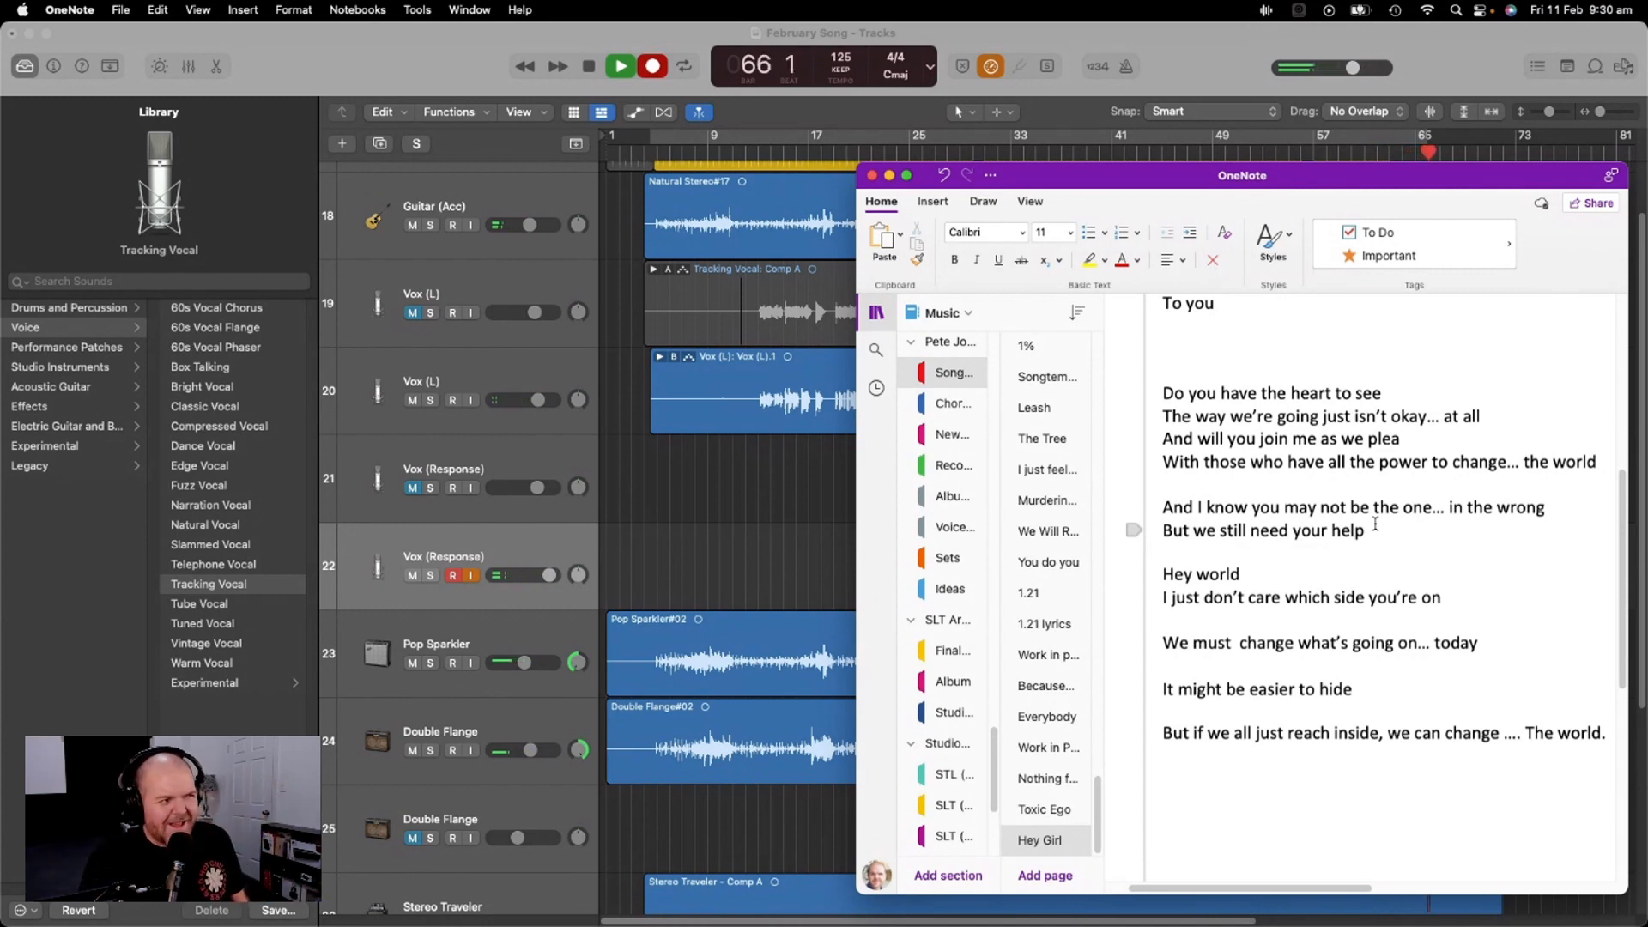
scroll(1331, 527, "up", 5)
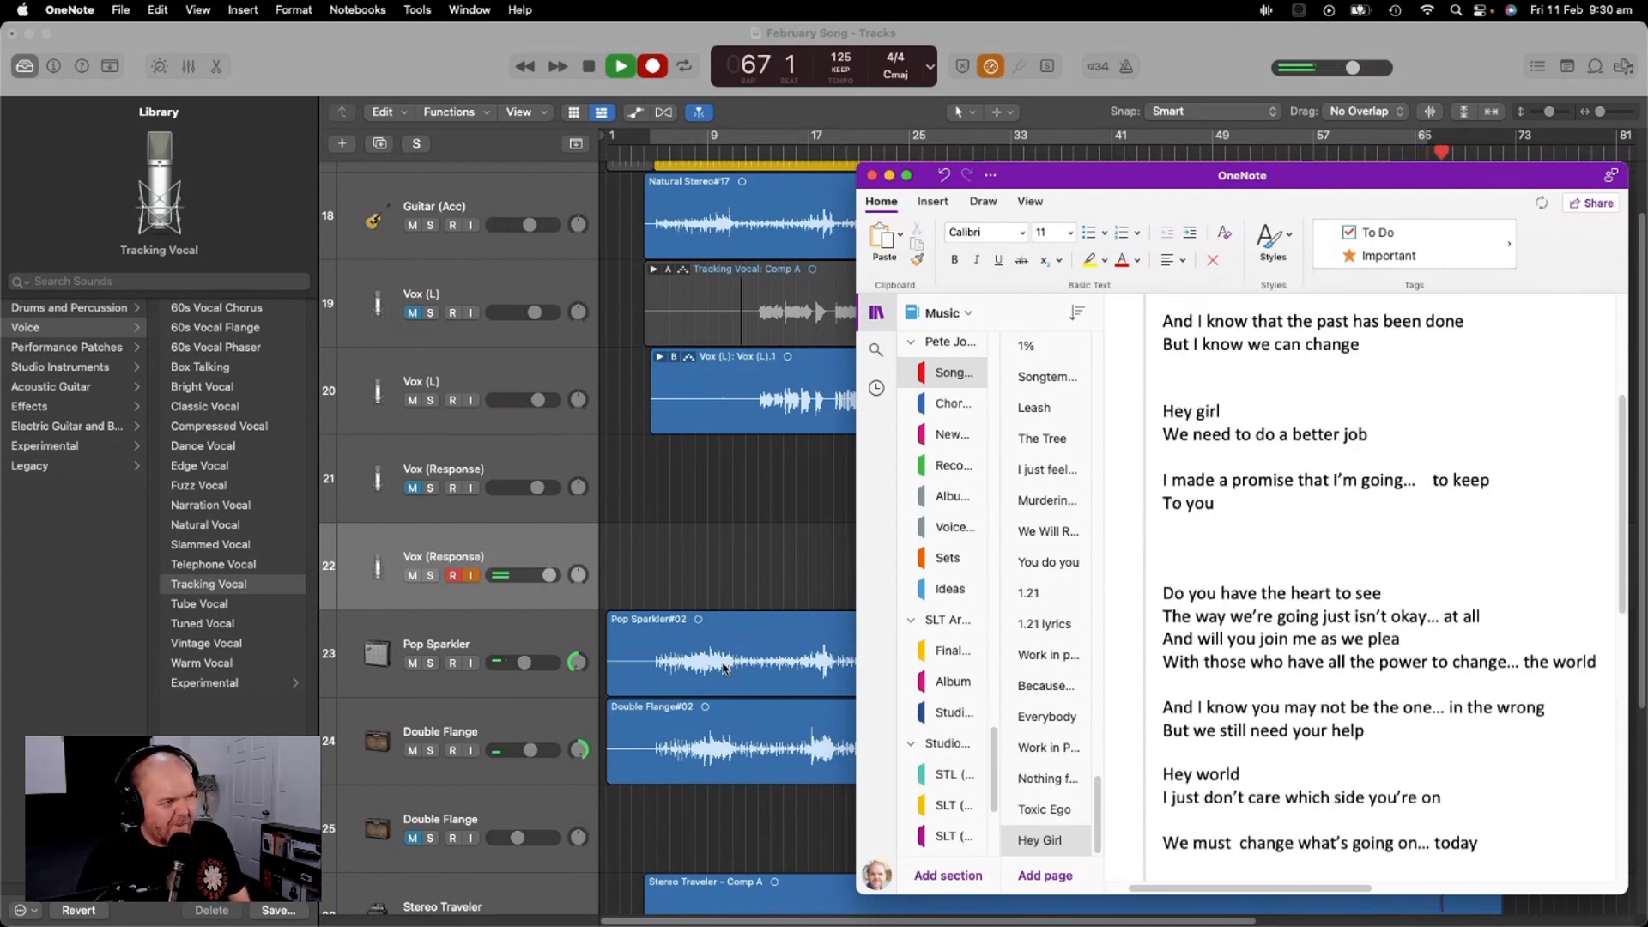
left_click(1275, 703)
key("space")
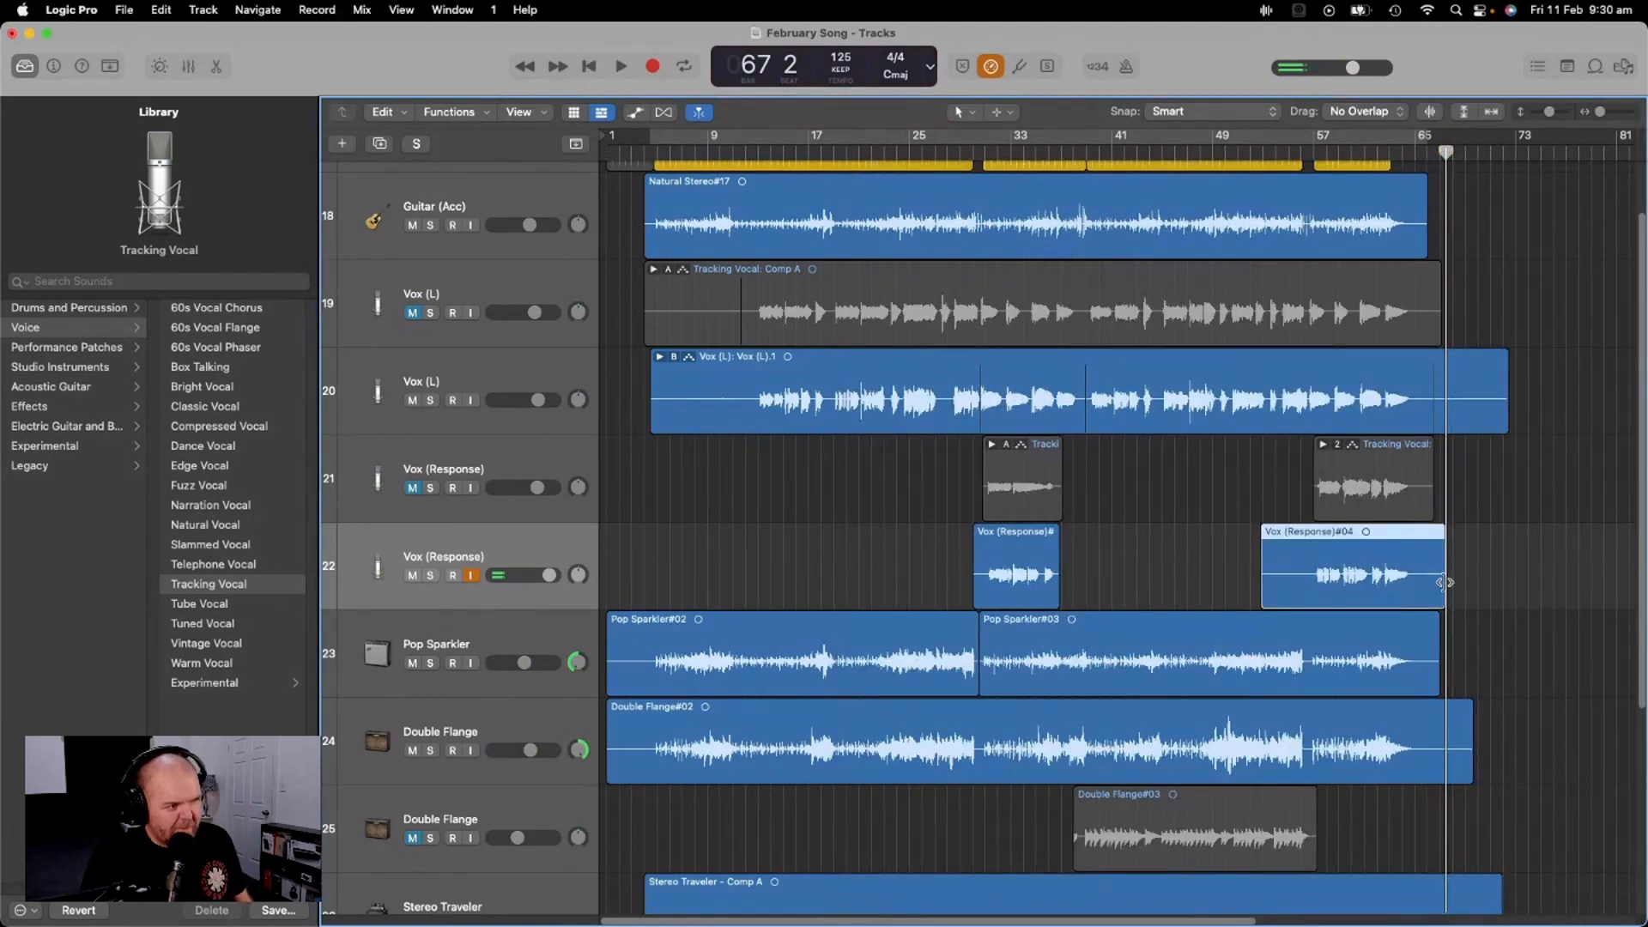
Trim the ends of the newly recorded ending response region and the duplicate Vox (L) region to about bar 65
left_click_drag(1445, 588, 1427, 597)
left_click(1419, 515)
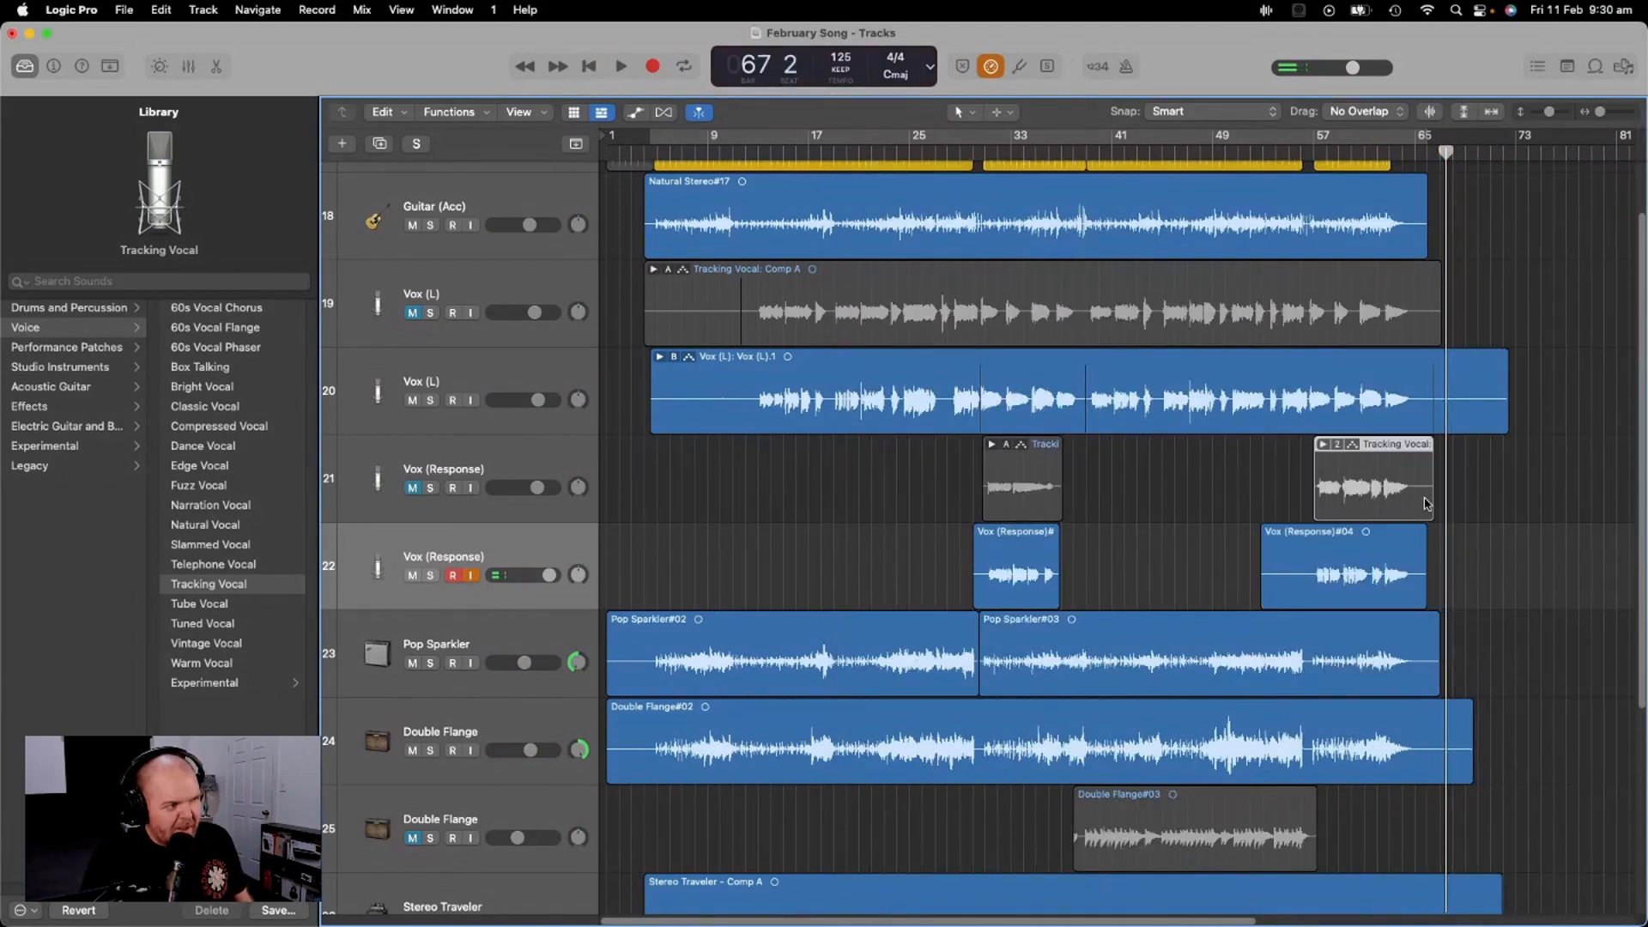
left_click_drag(1506, 423, 1426, 424)
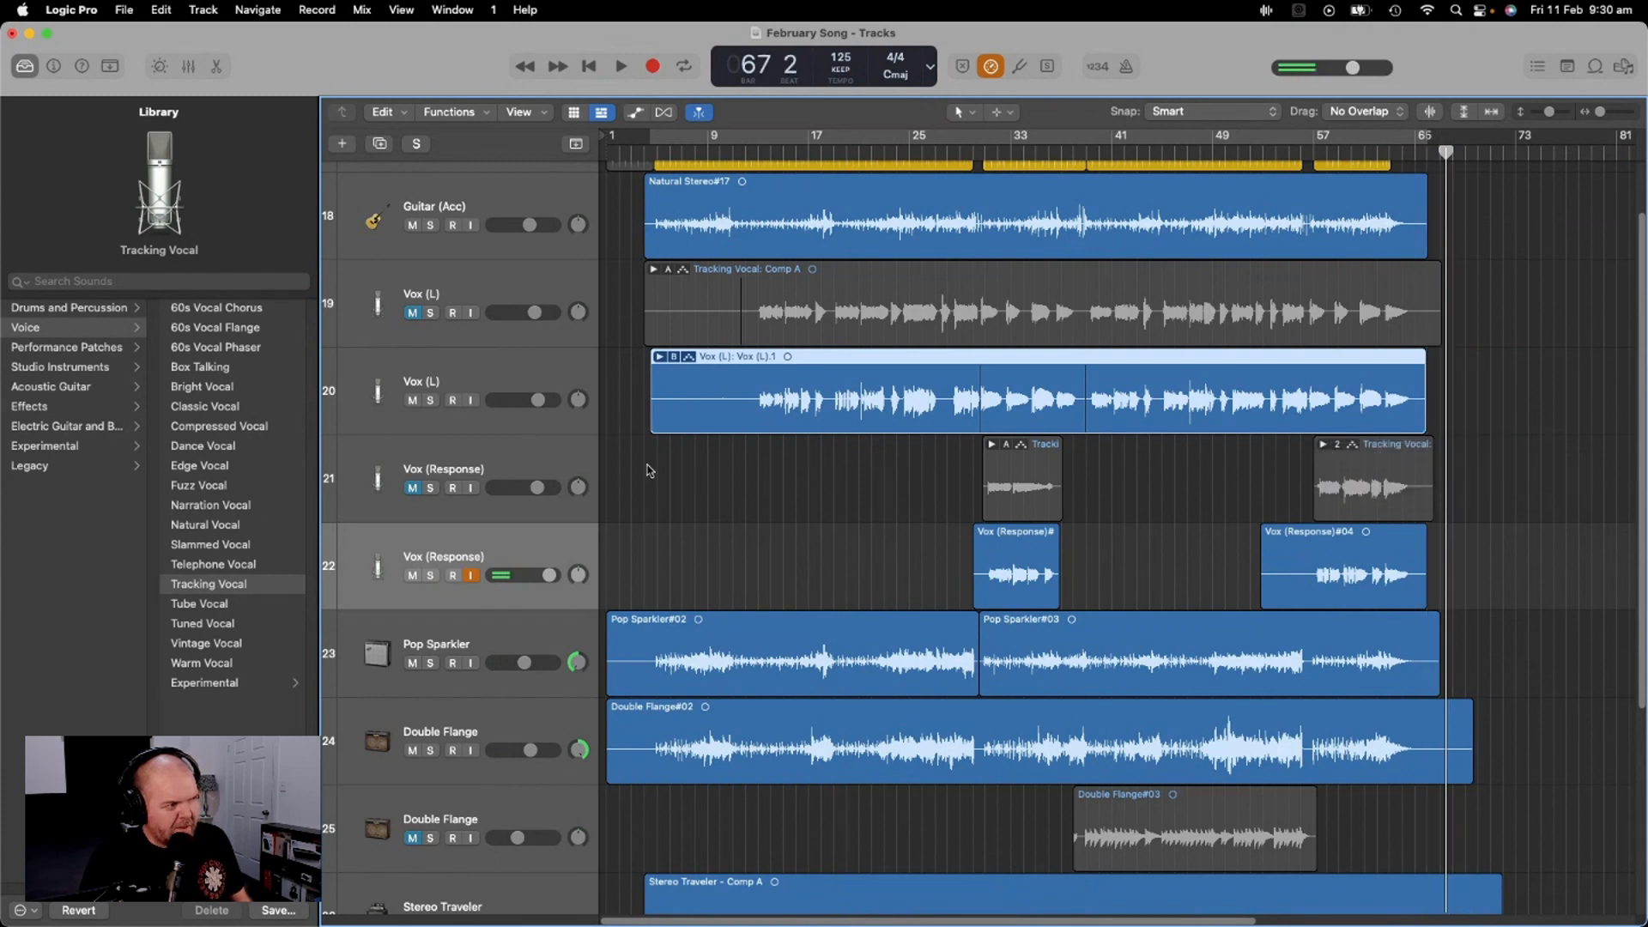
While playing from bar 30, slightly lower the duplicate Vox (Response) track's volume and turn off its input monitoring
left_click(971, 153)
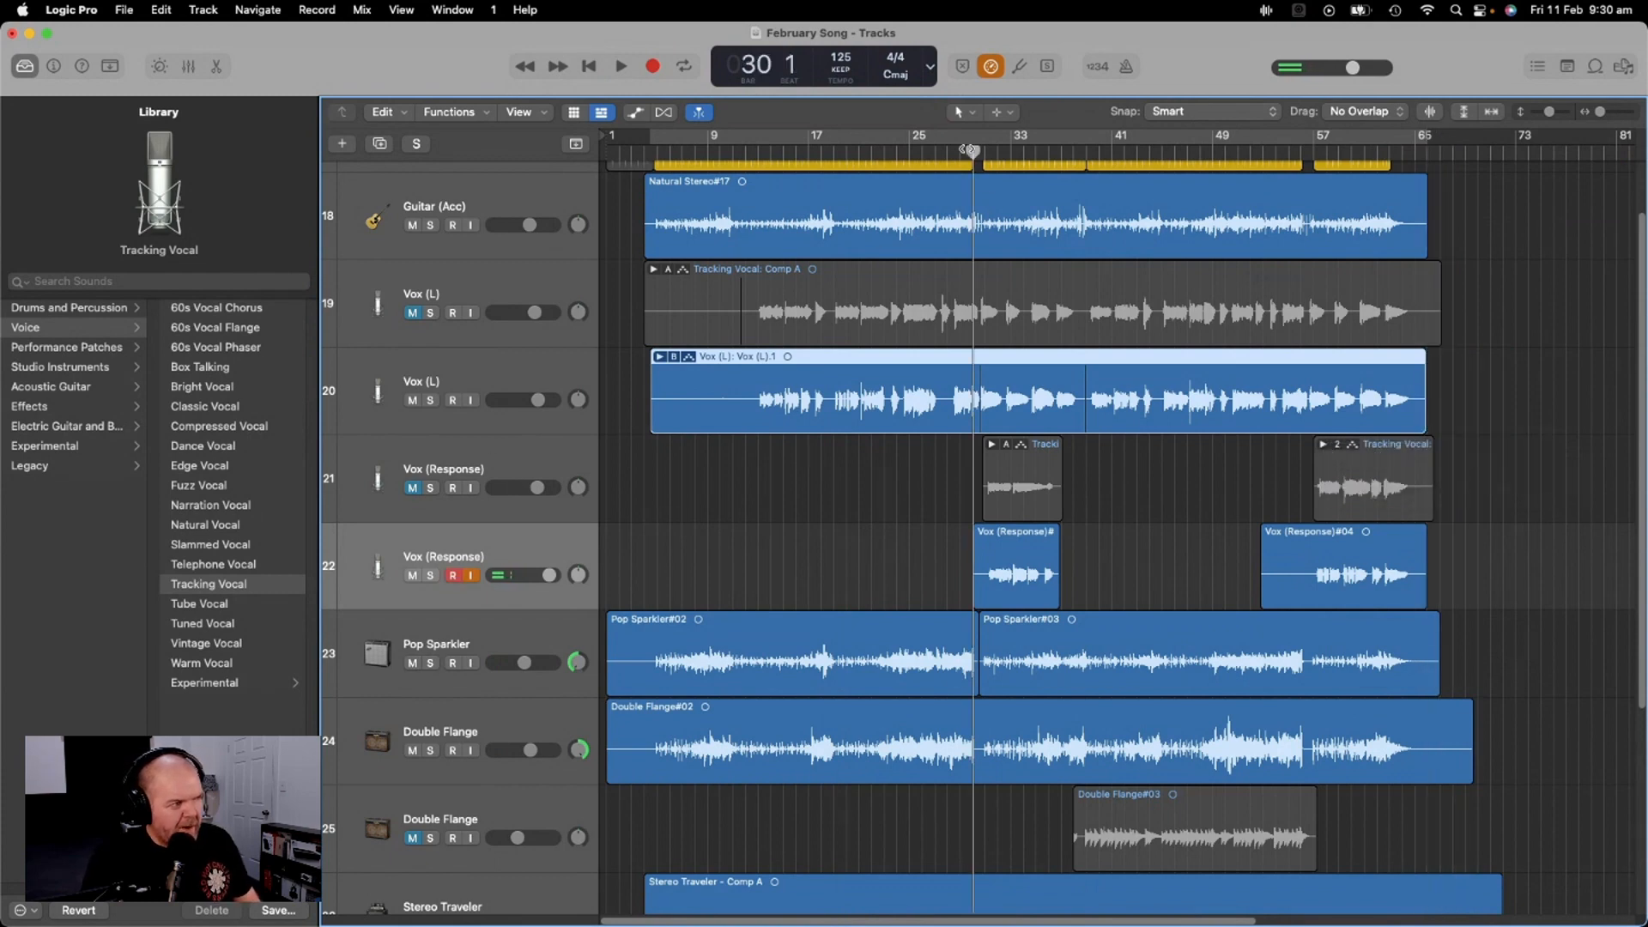
key("space")
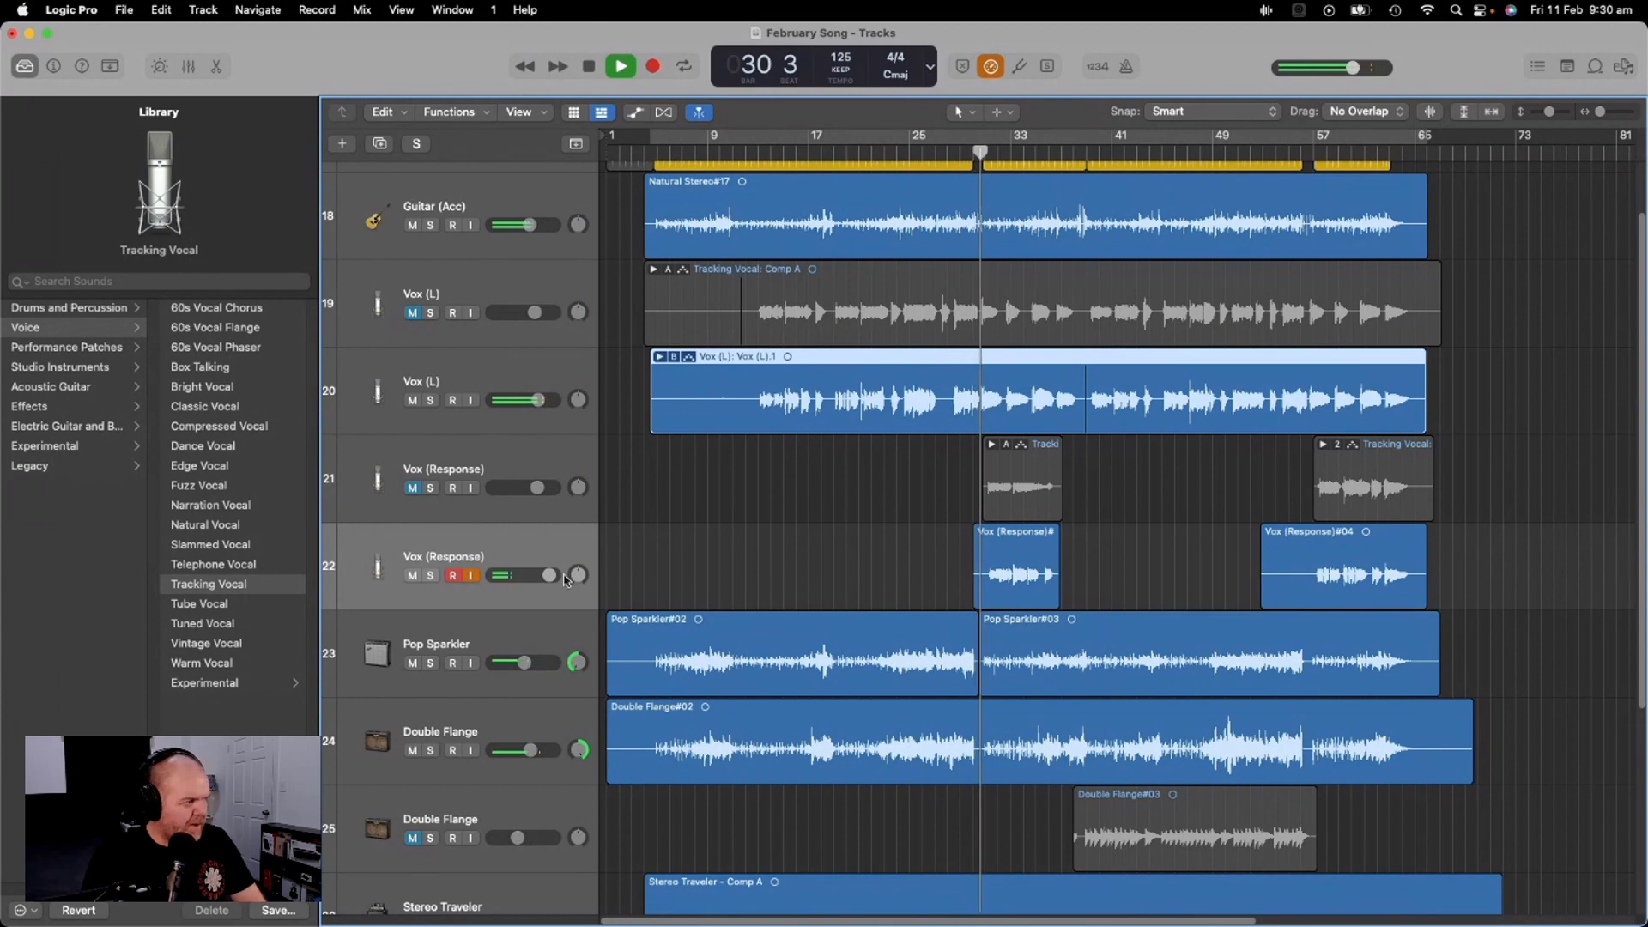
left_click_drag(550, 575, 547, 575)
left_click(454, 576)
left_click(470, 576)
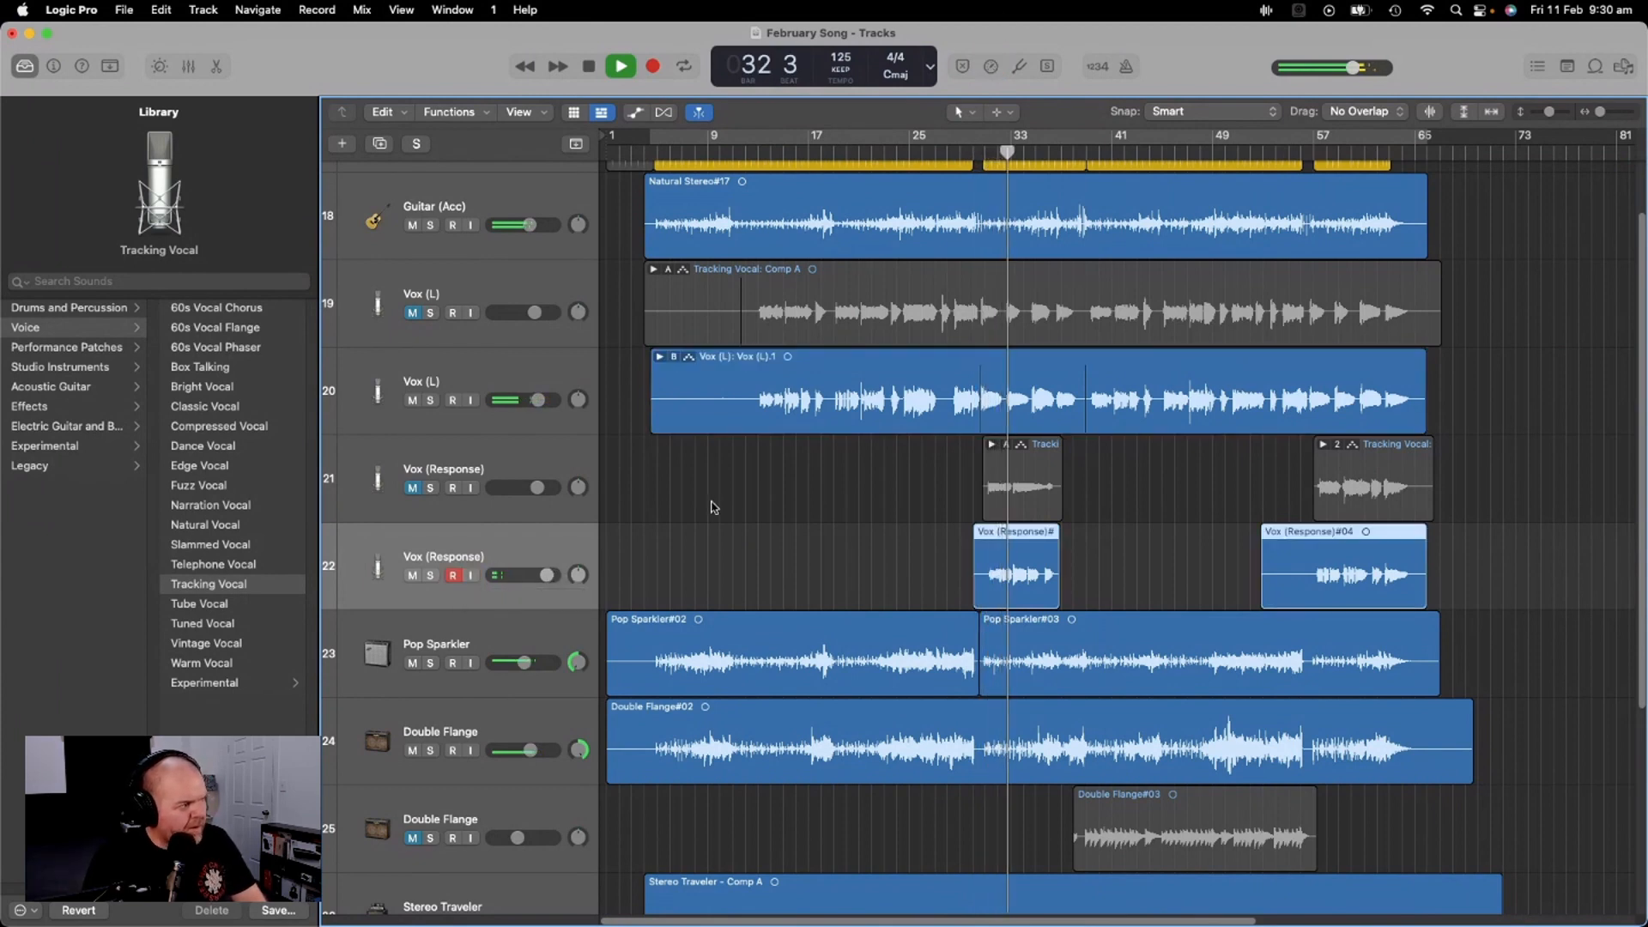
Slightly lower the duplicate Vox (Response) track's volume and play back the ending response from about bar 55 to bar 67
left_click_drag(545, 577, 542, 577)
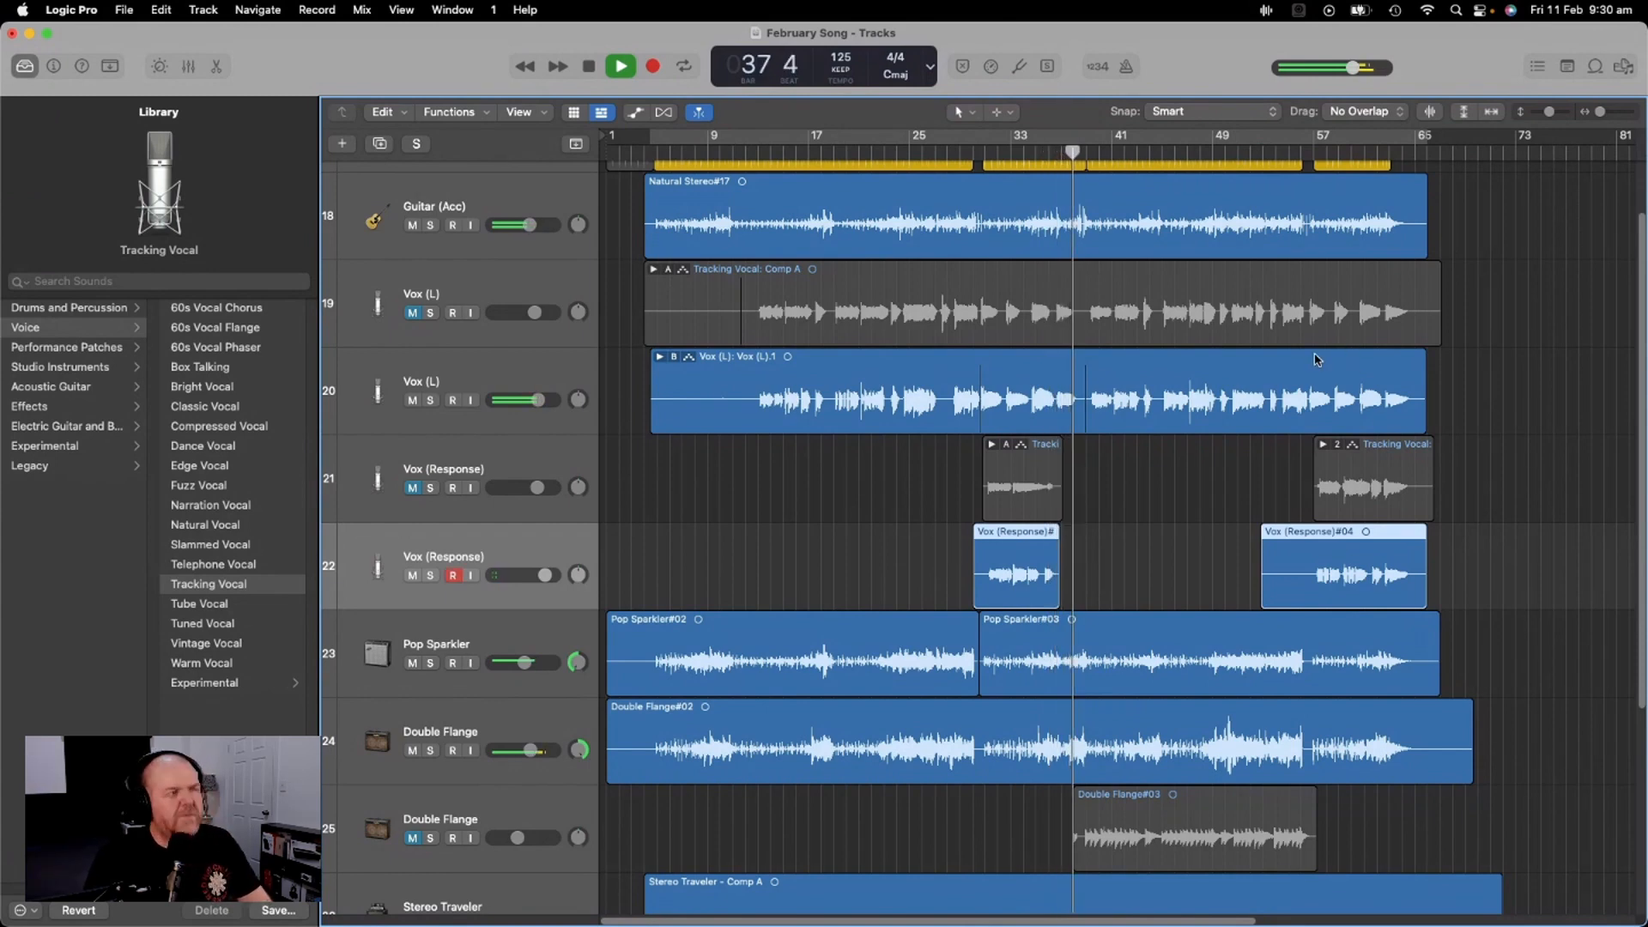
left_click(1292, 151)
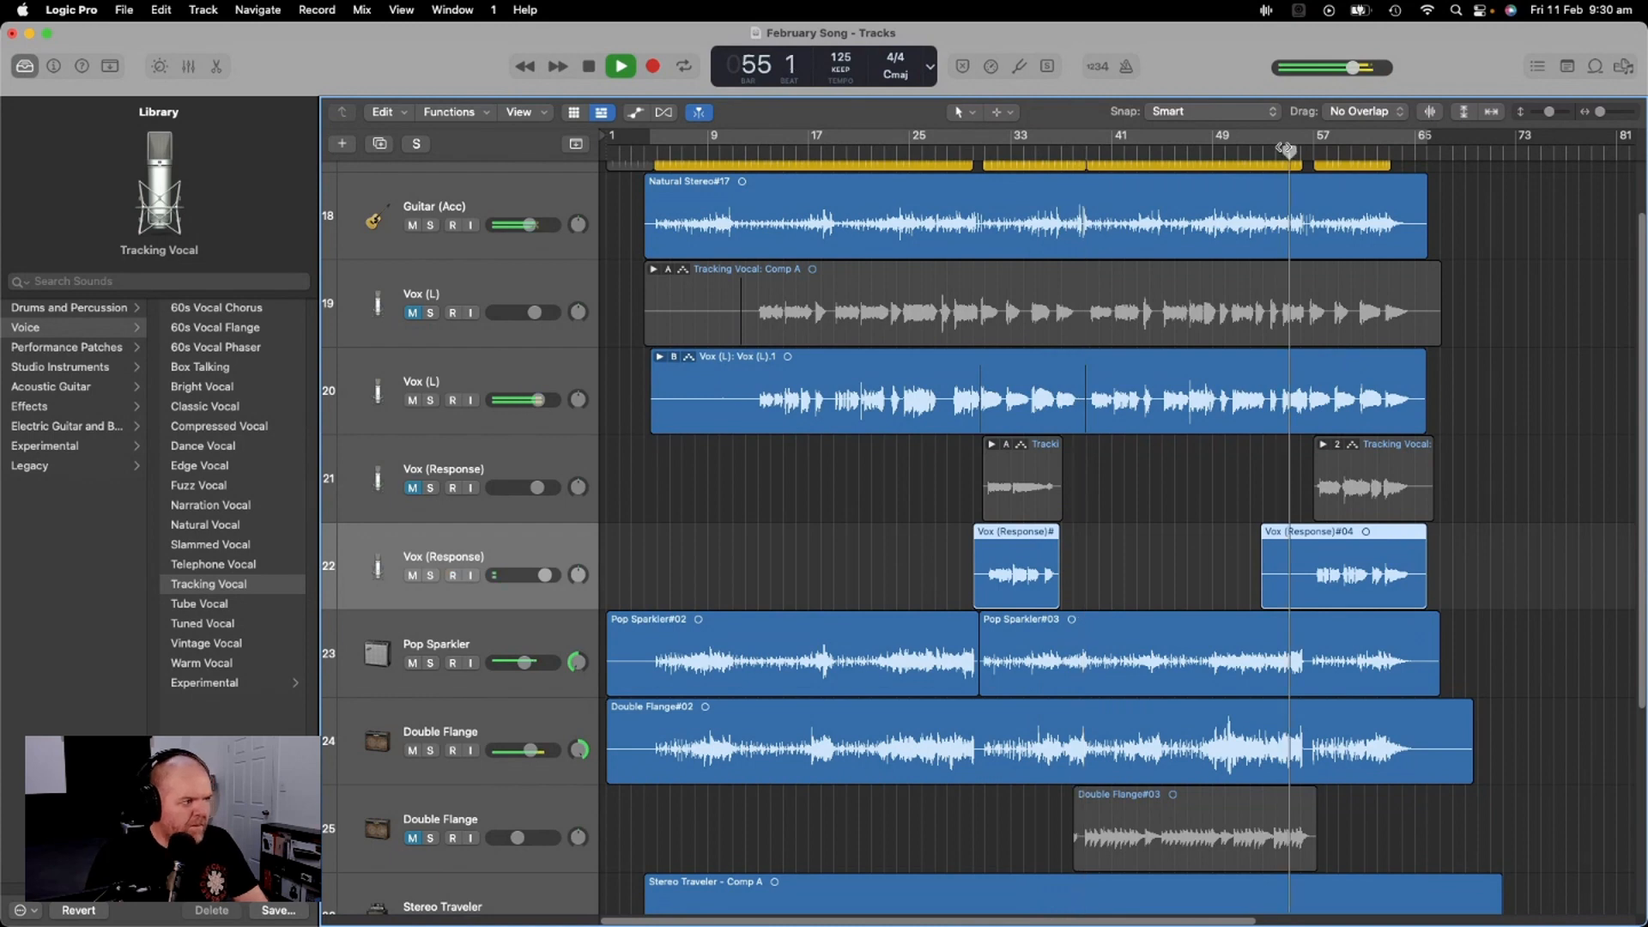
left_click(1318, 151)
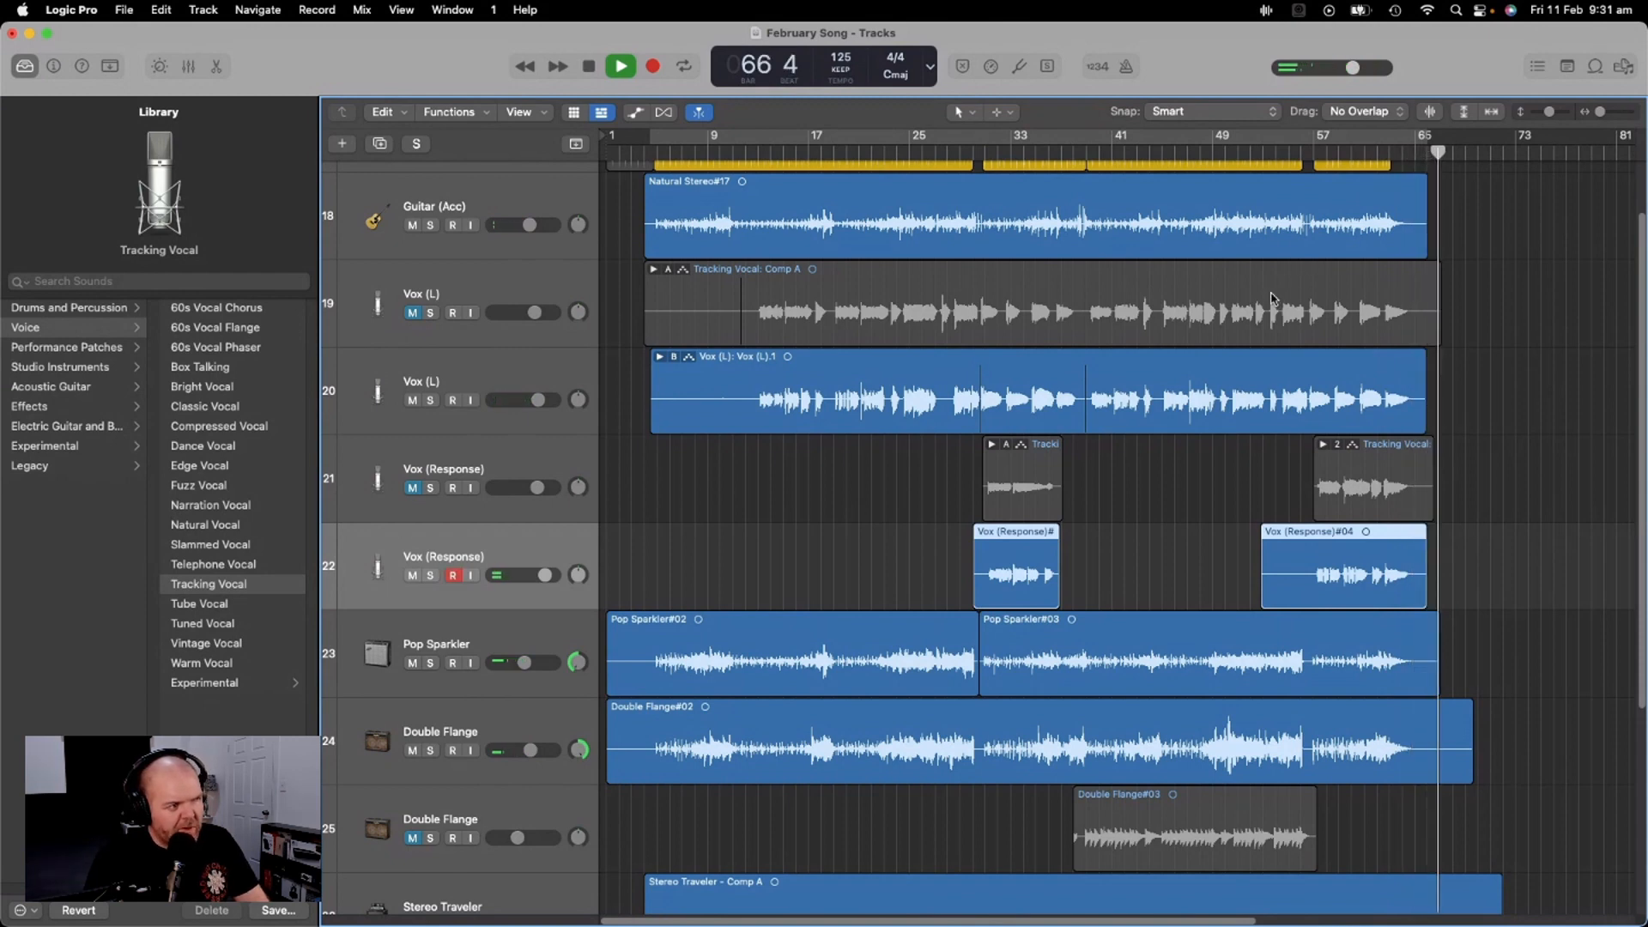
key("space")
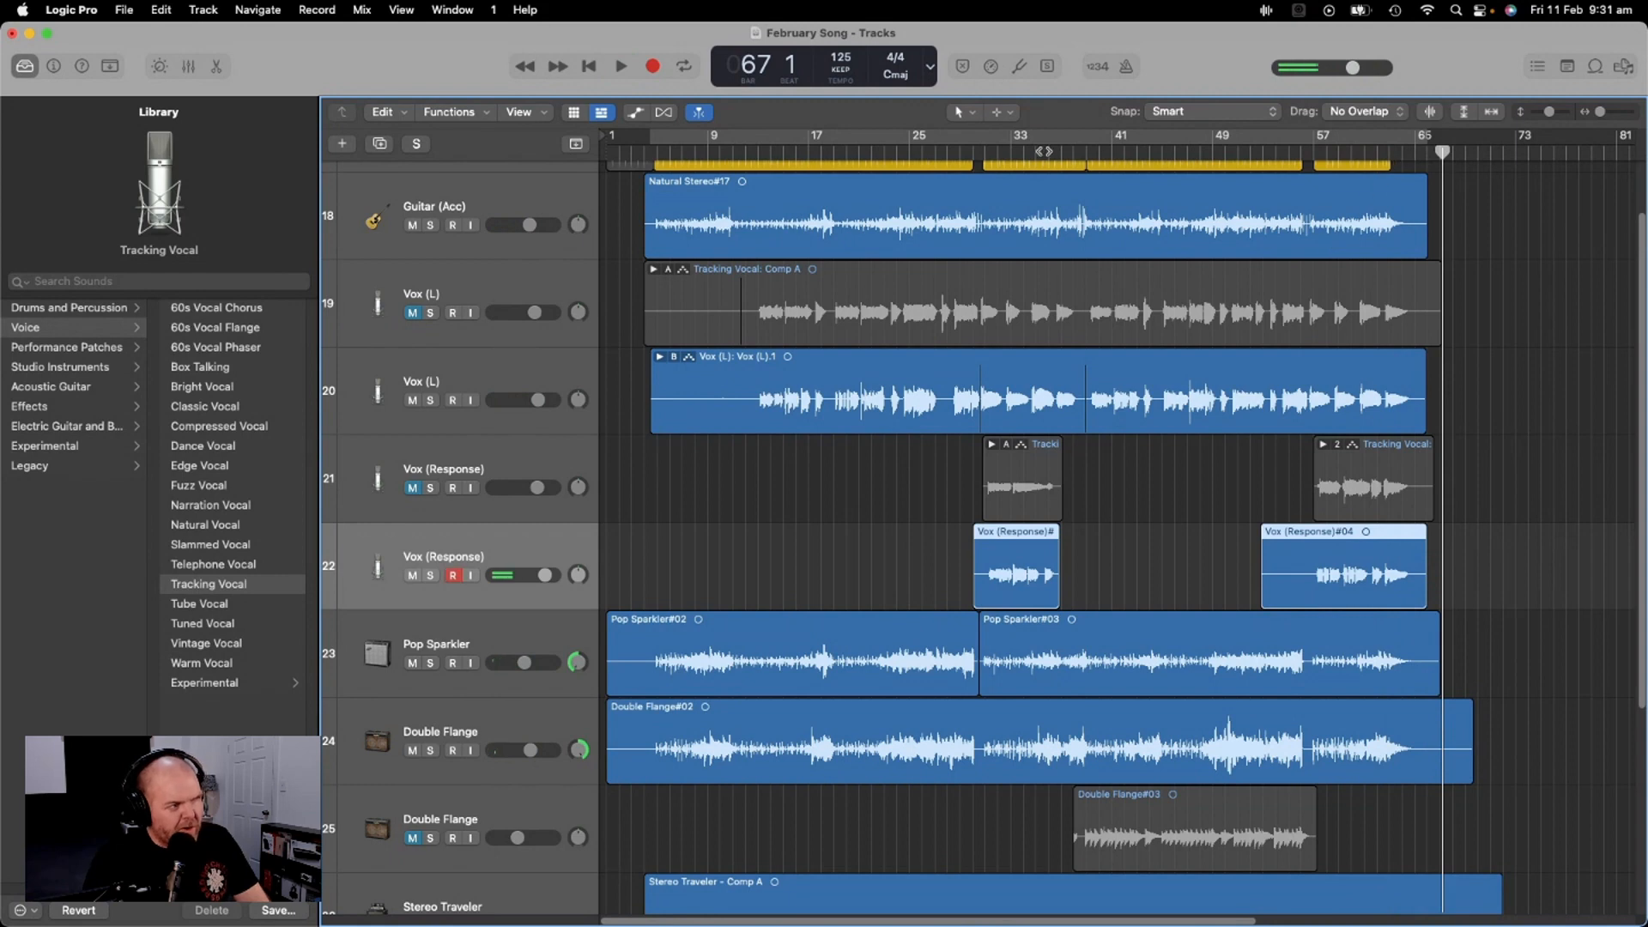
left_click(972, 154)
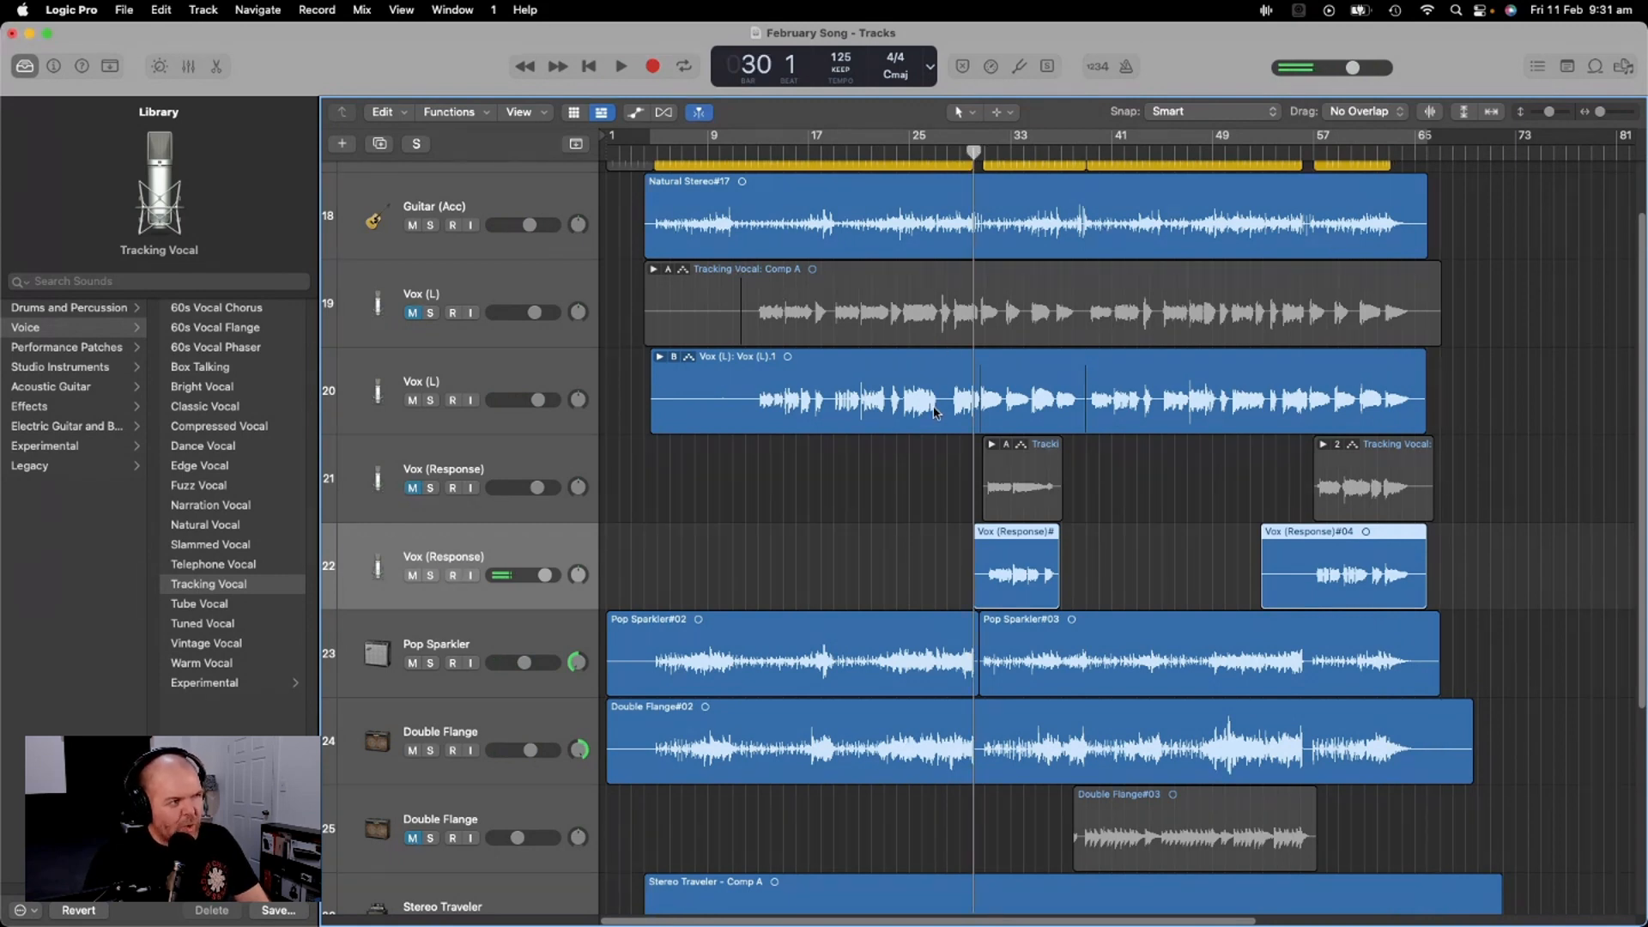
scroll(944, 404, "up", 2)
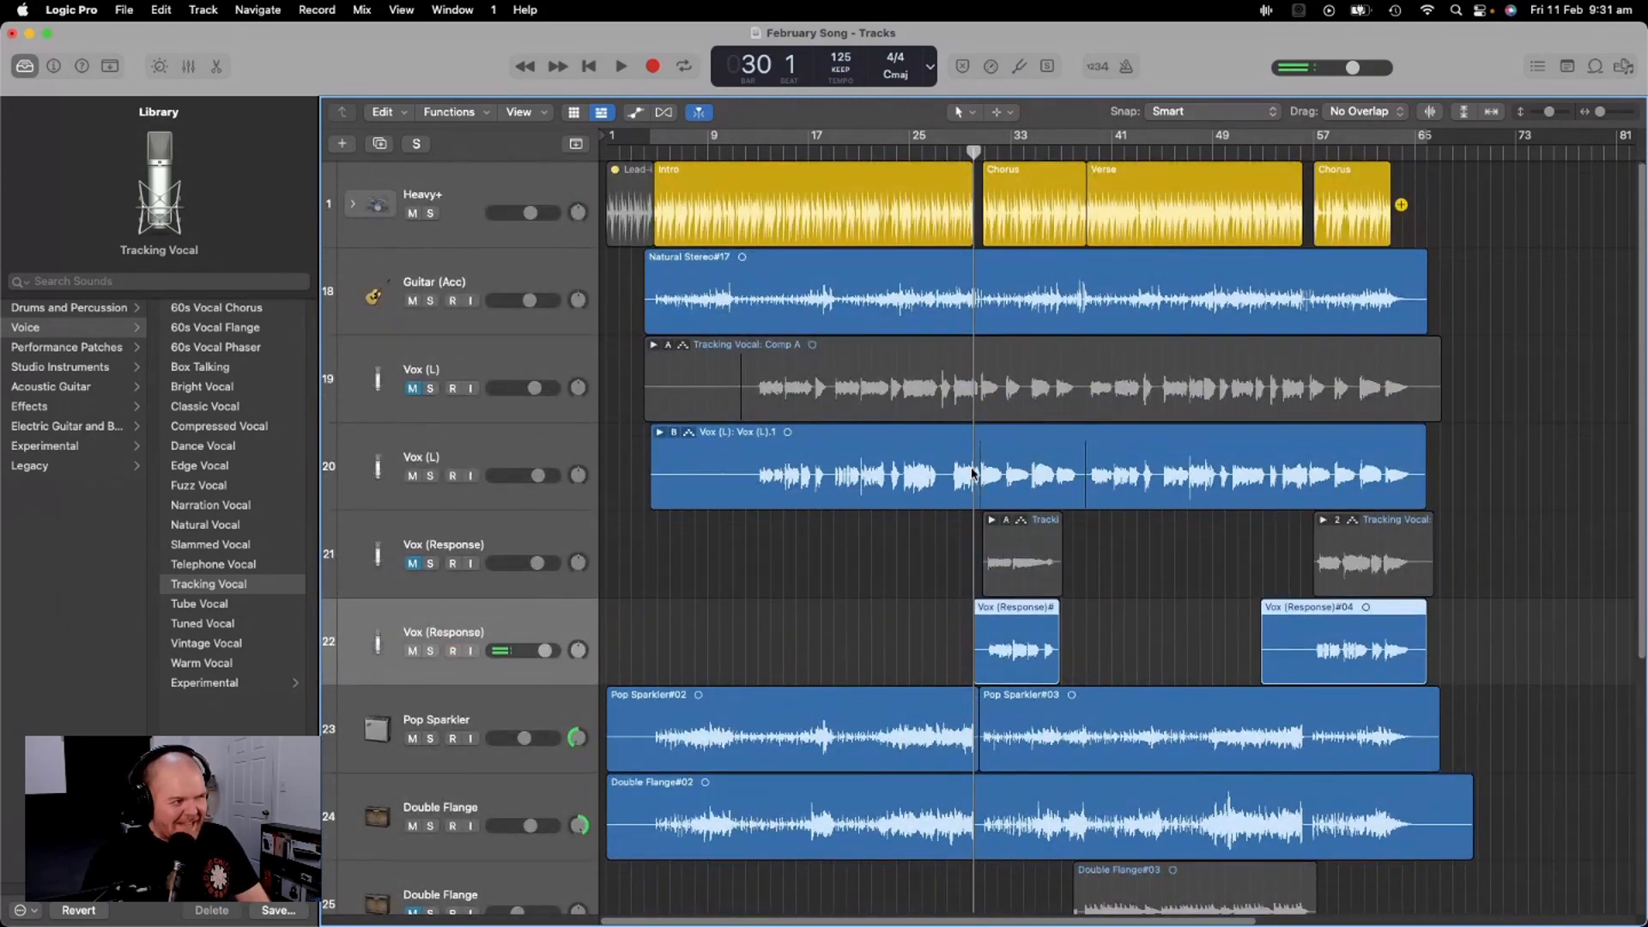
key("ctrl+r")
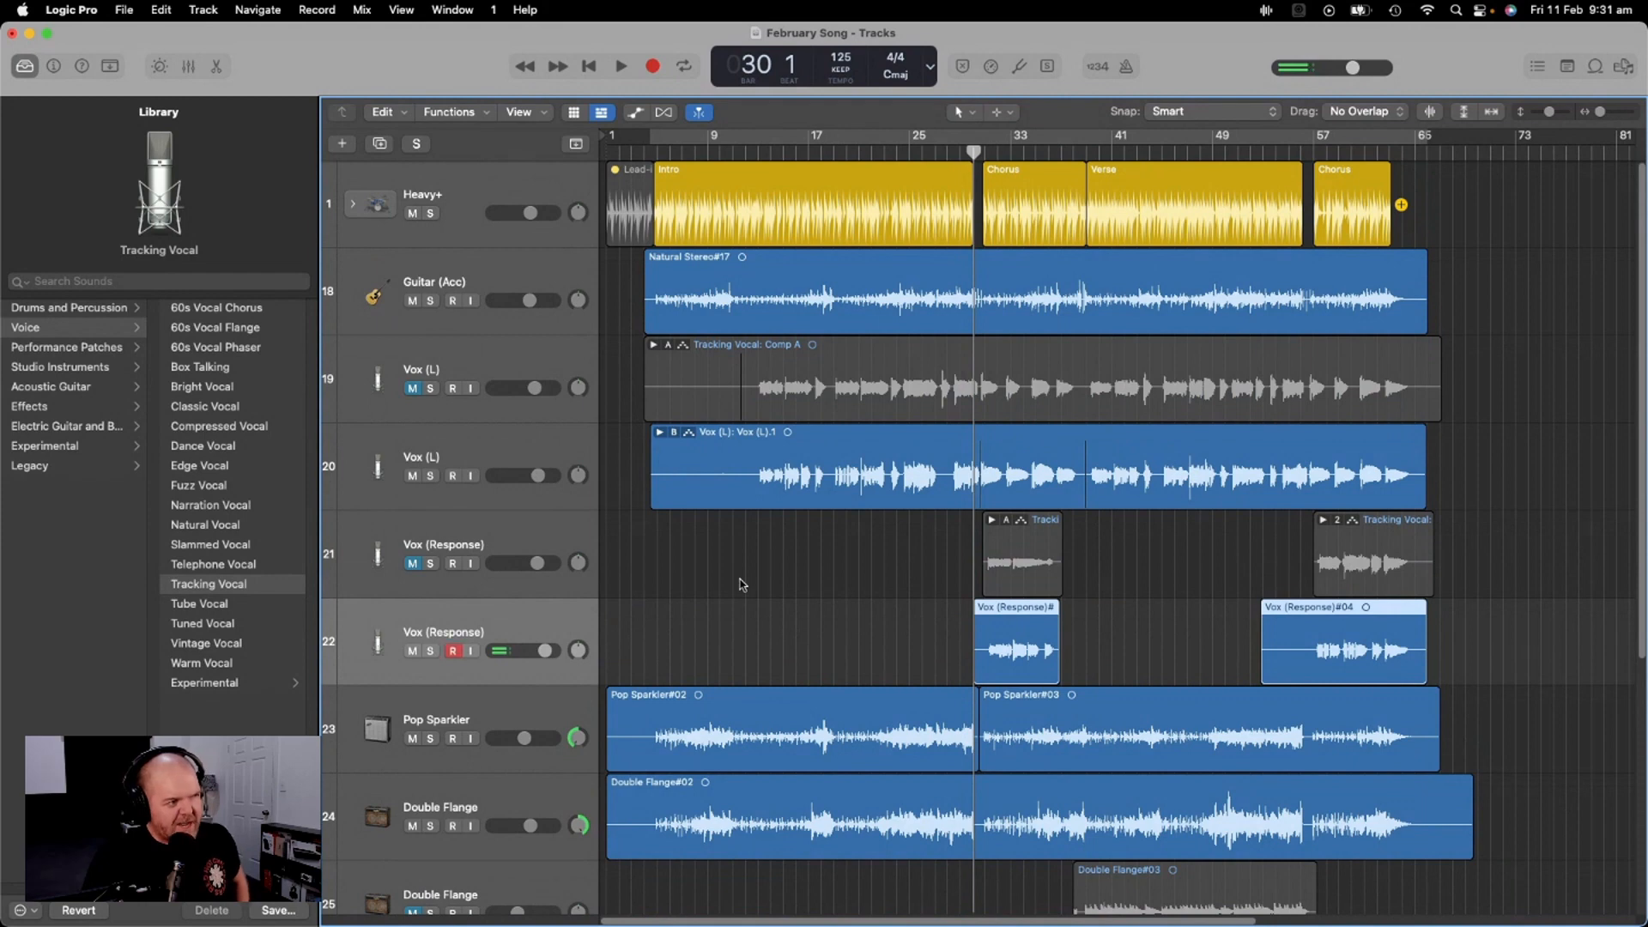
left_click(678, 203)
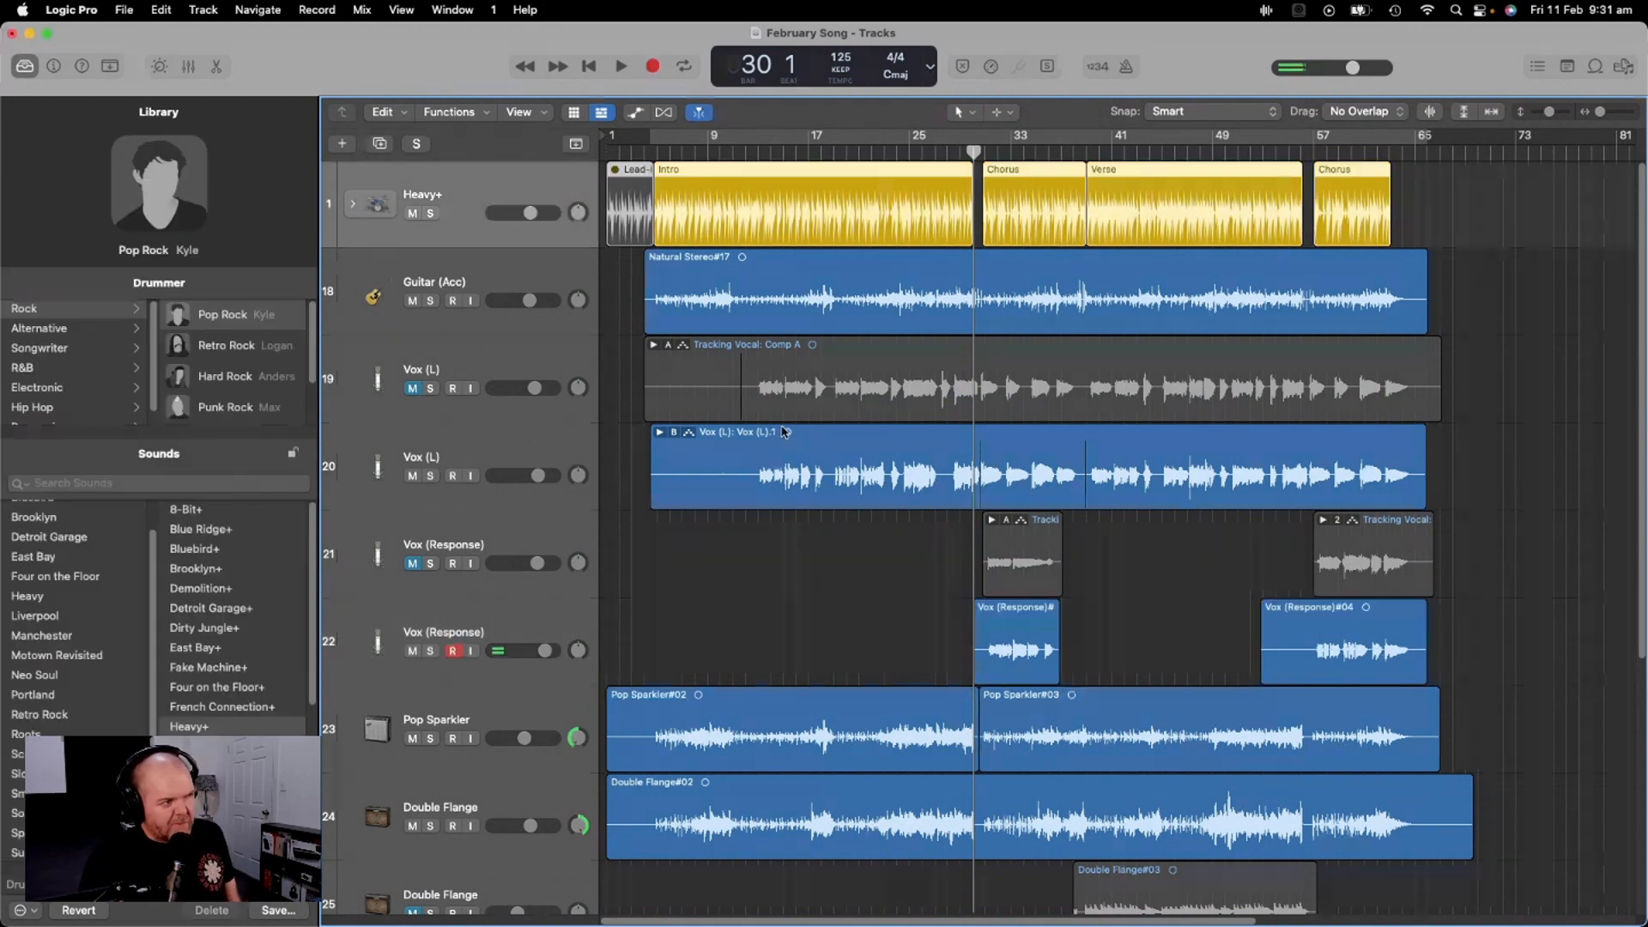
left_click_drag(972, 151, 796, 142)
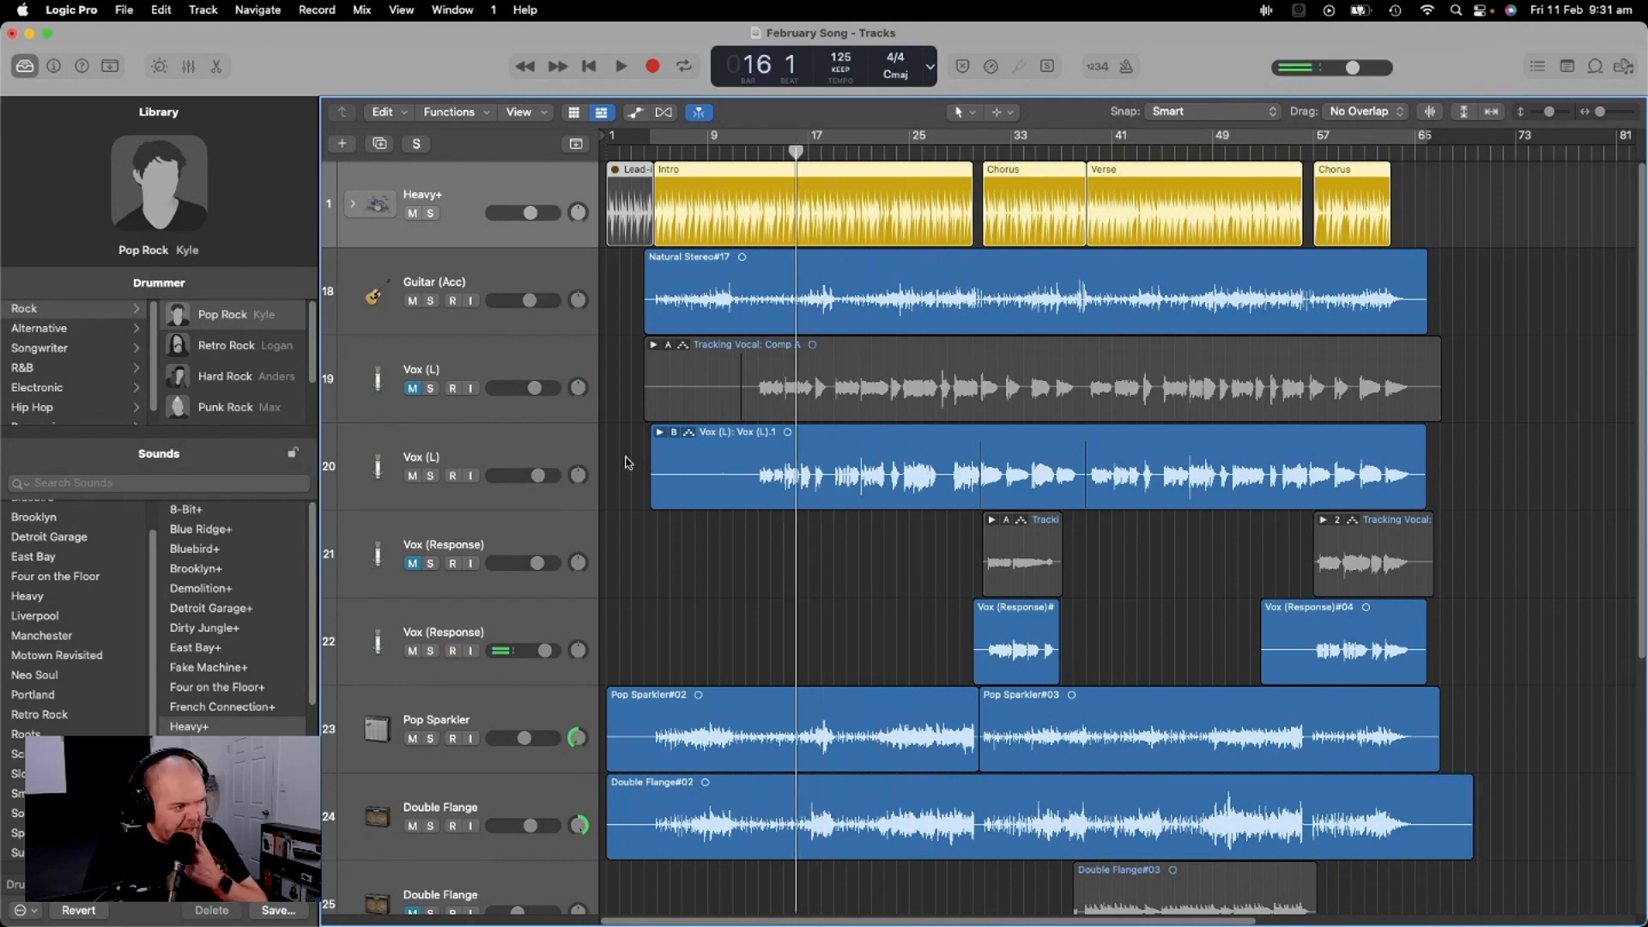
Duplicate the unmuted Vox (L) track to create an empty third Vox (L) track with the same settings
left_click(570, 455)
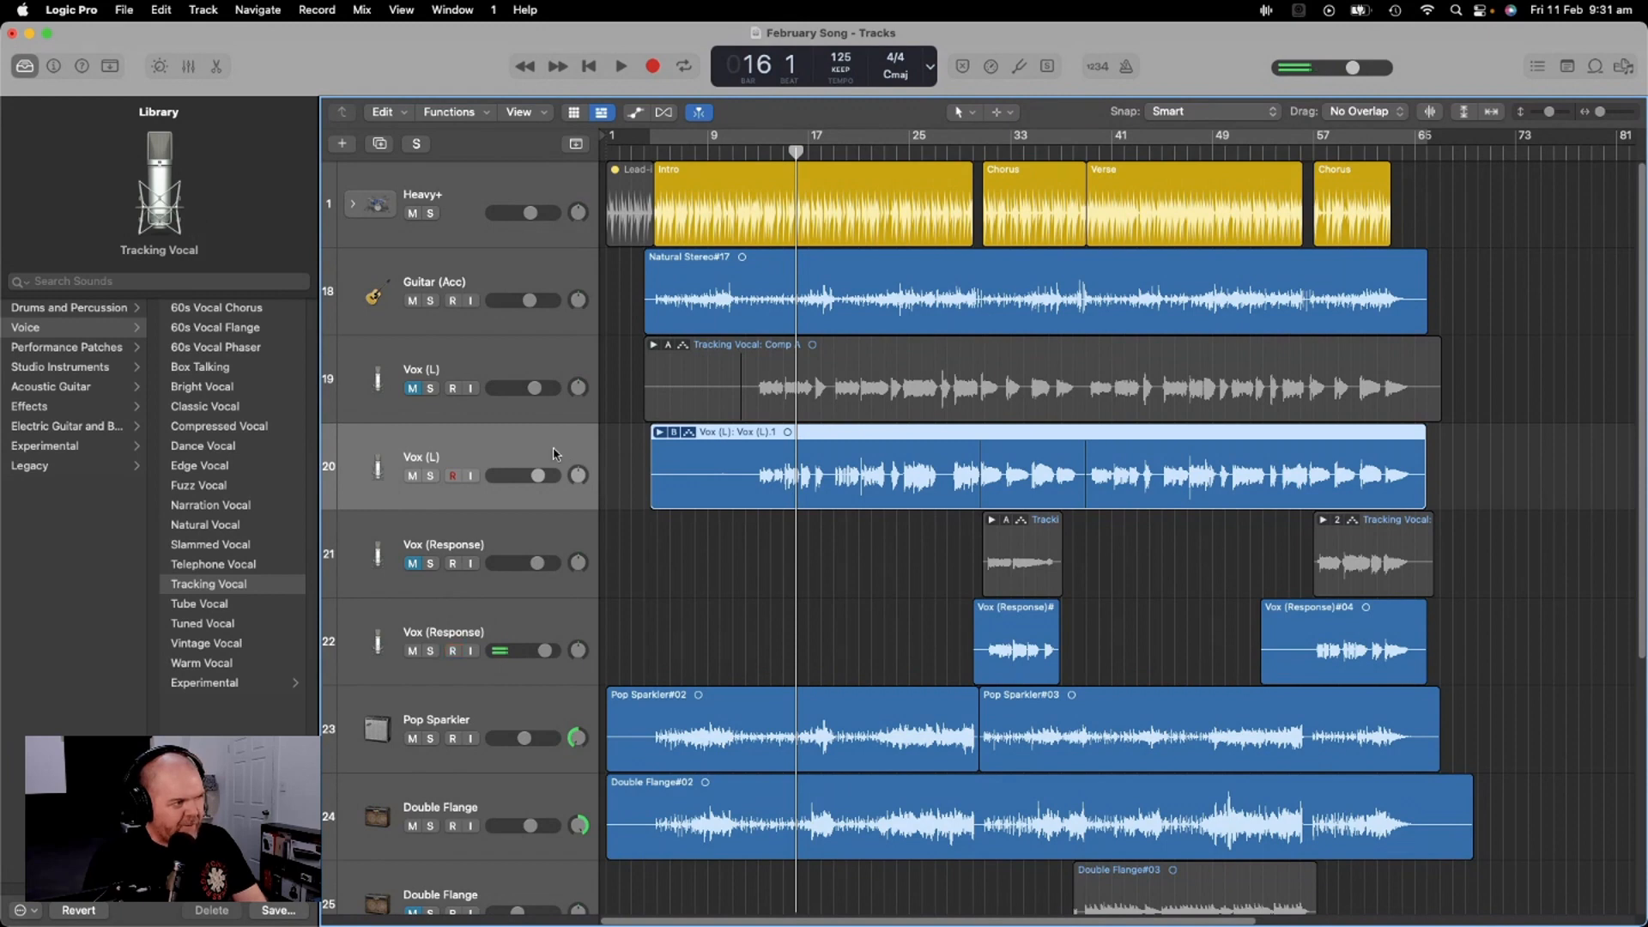
right_click(554, 449)
left_click(534, 443)
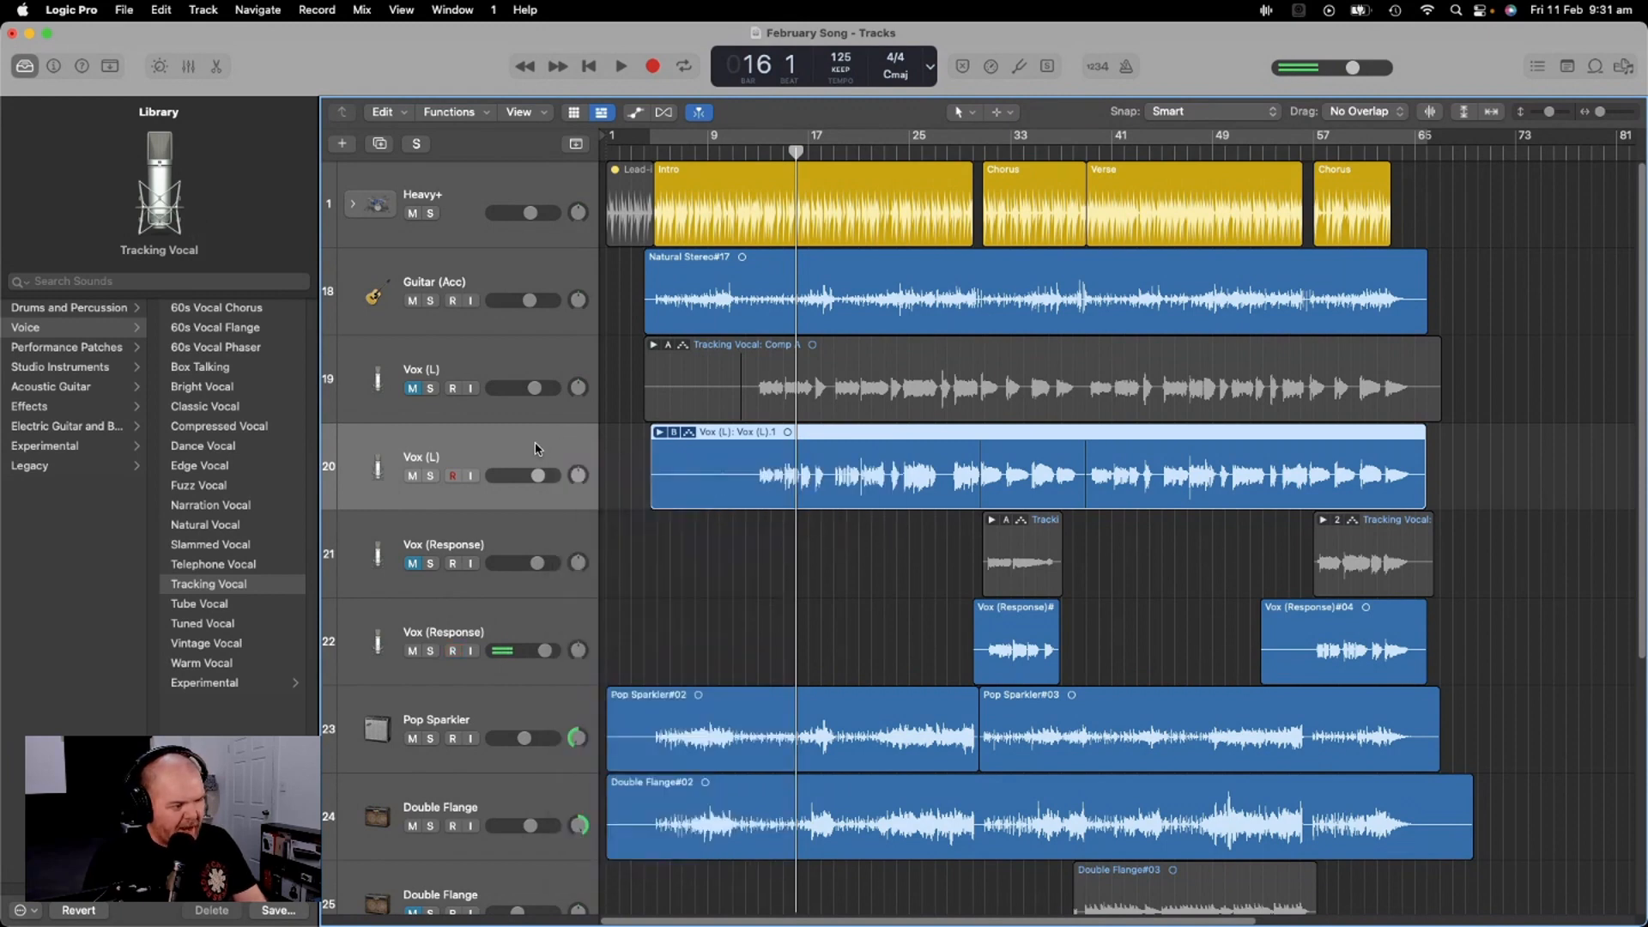
key("super+d")
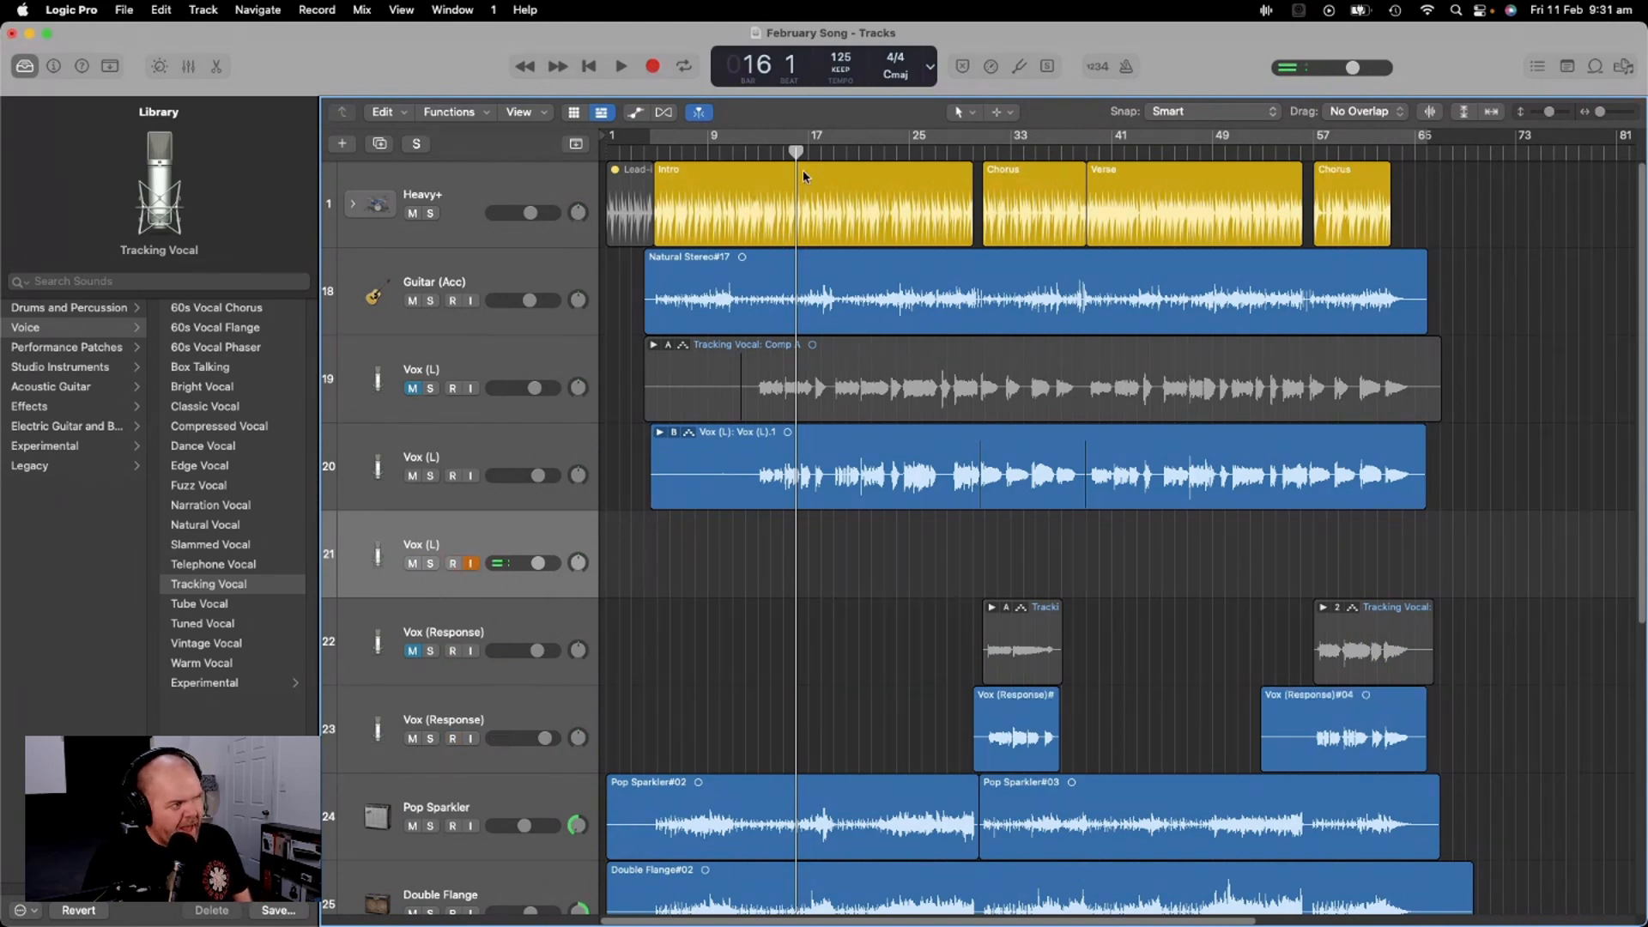
Try recording a vocal on the new Vox (L) track from bar 11 with the Hey Girl lyrics open in OneNote, and undo that take
left_click_drag(794, 152, 709, 150)
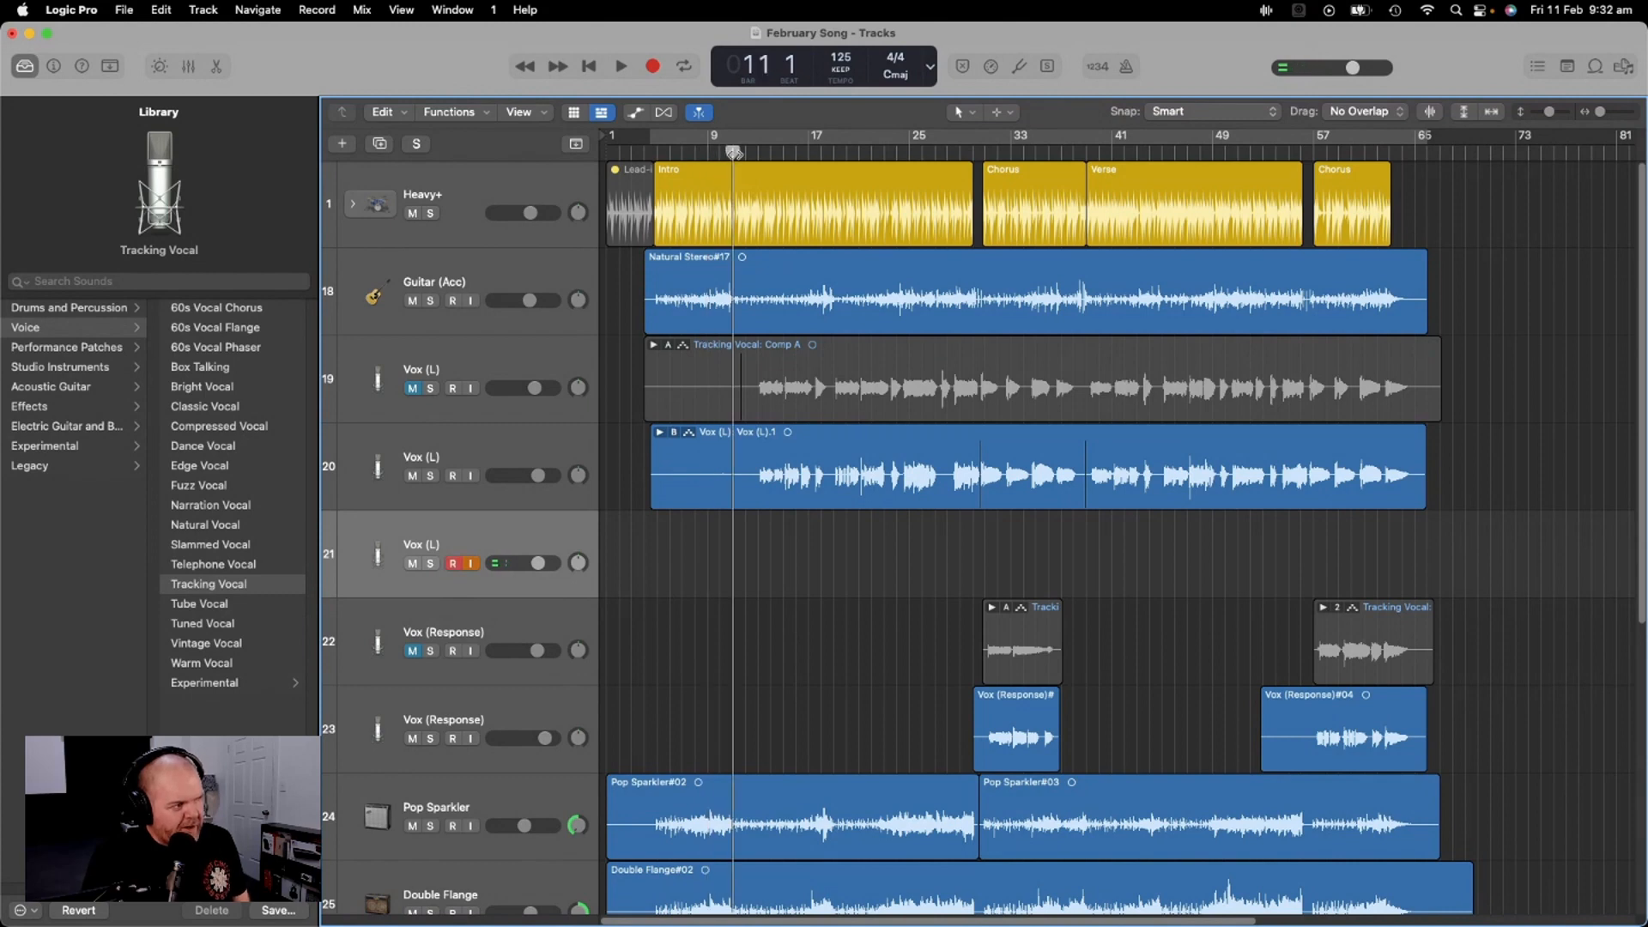
left_click(655, 69)
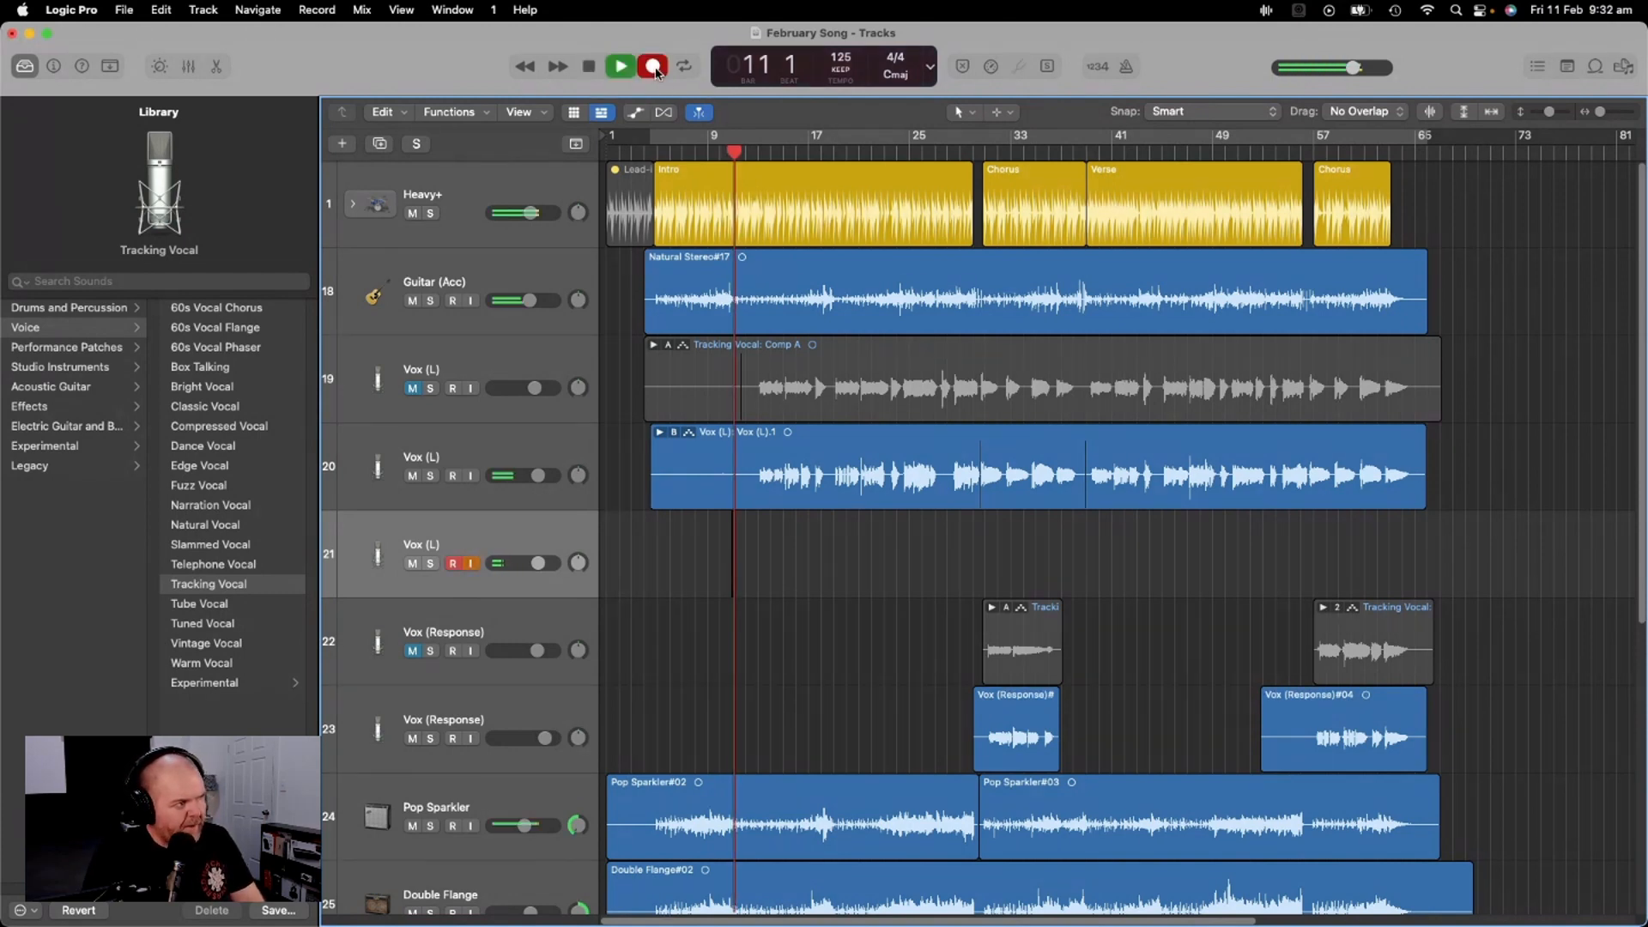
key("super+Tab")
scroll(1451, 464, "up", 5)
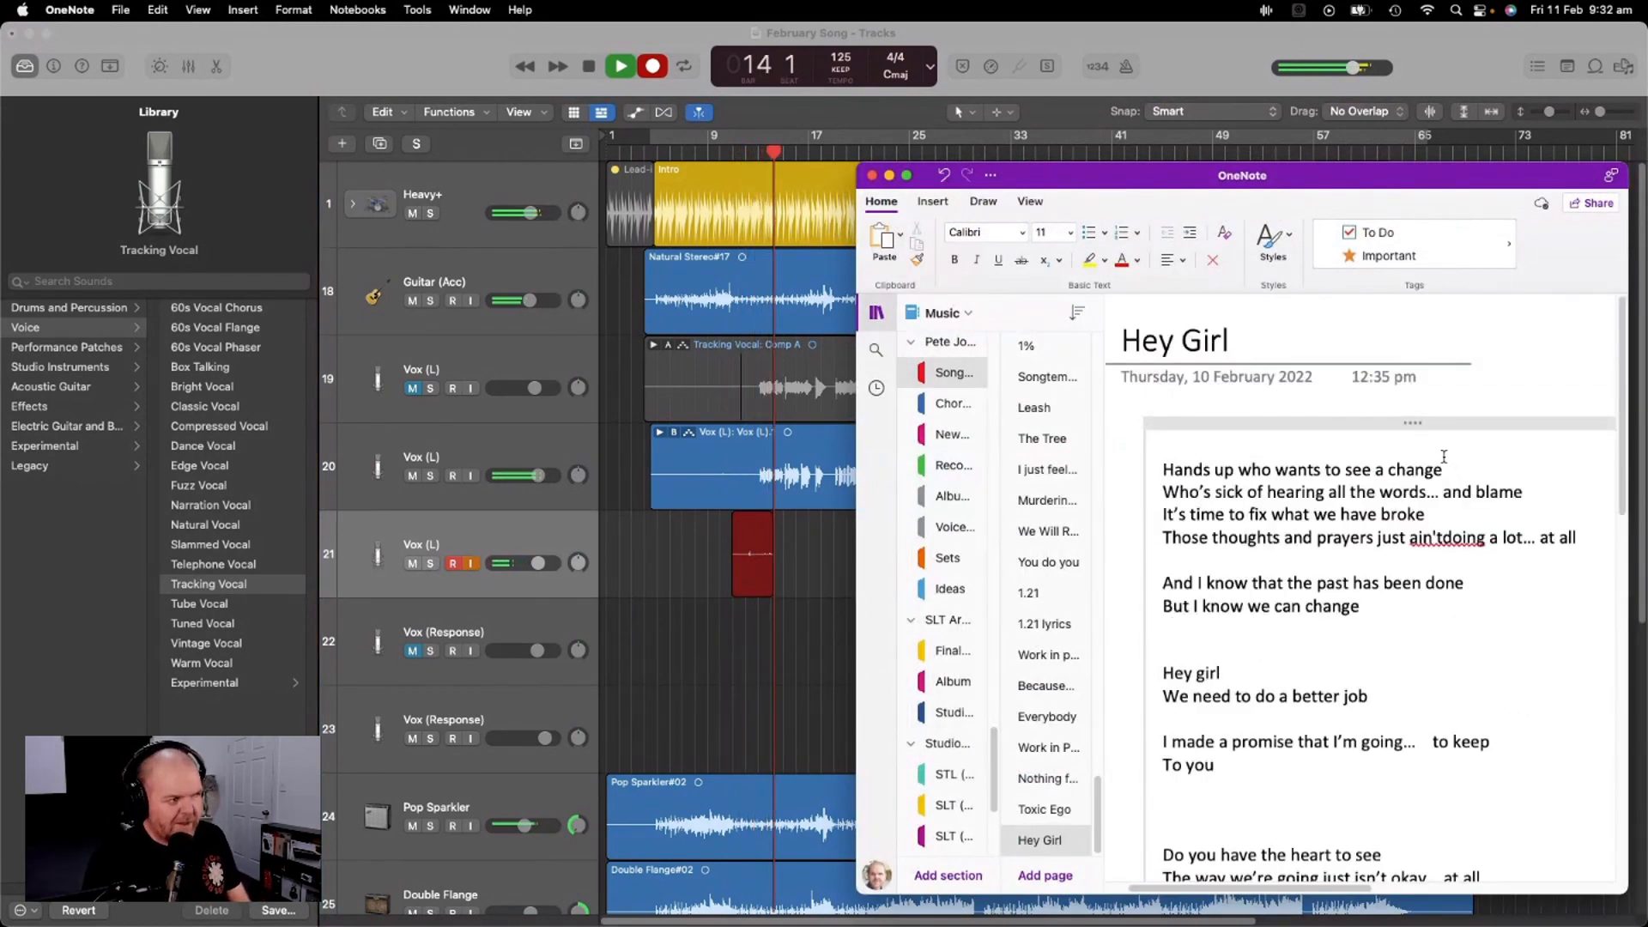
left_click(783, 690)
key("space")
key("super+z")
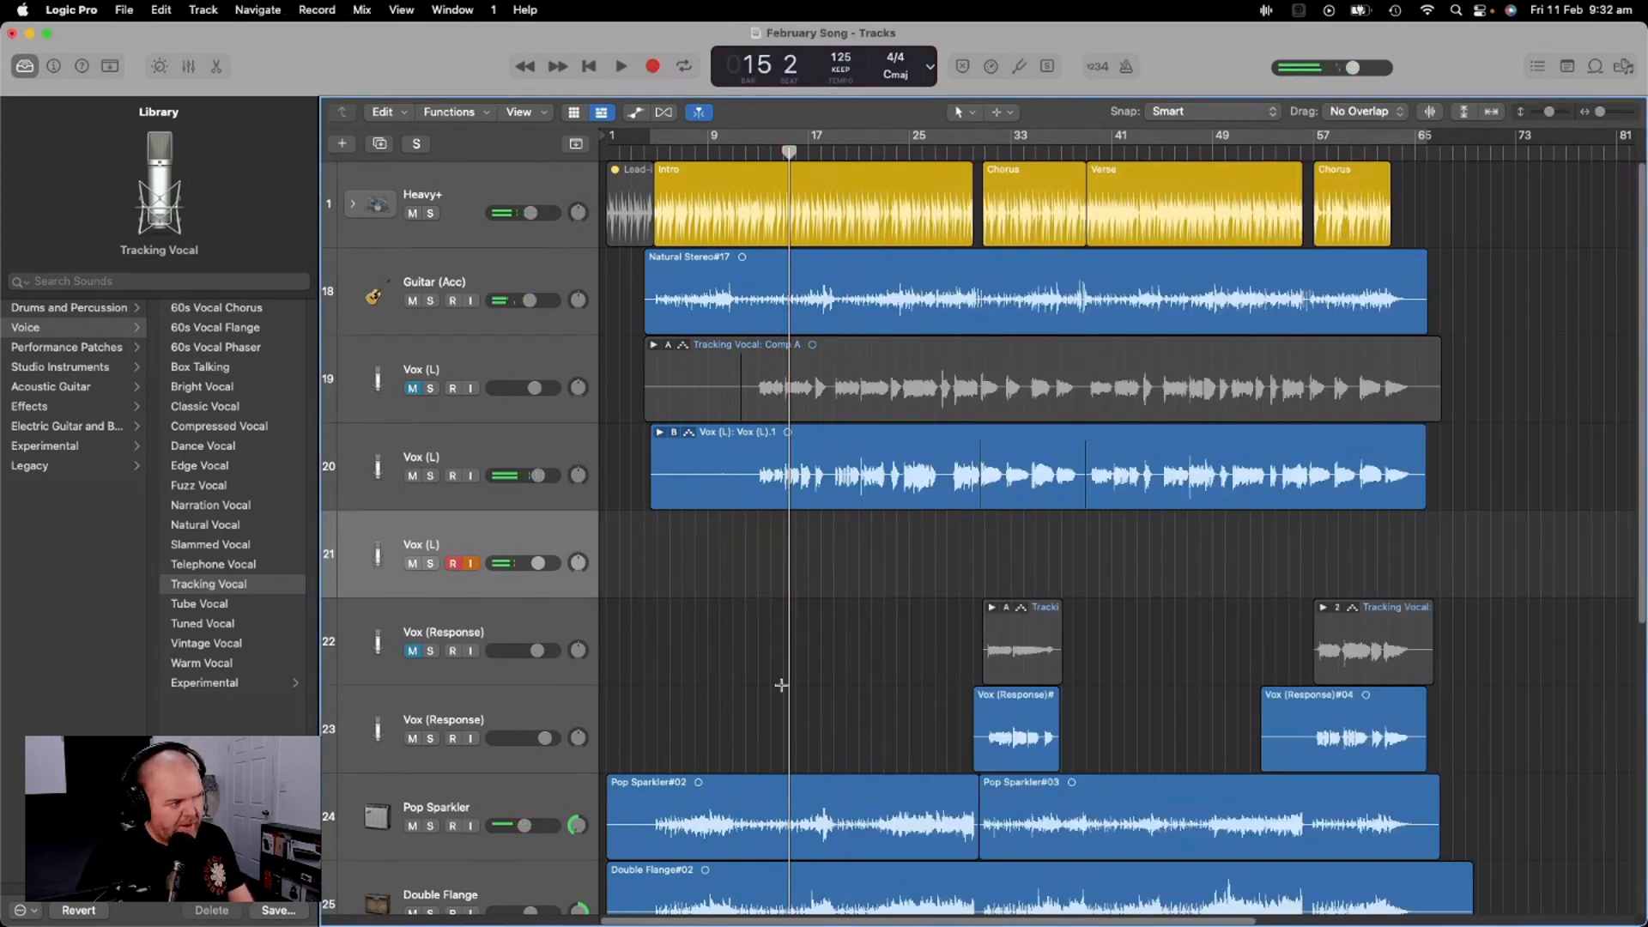
Record a vocal double on the new Vox (L) track from bar 9 to bar 43, reading the Hey Girl lyrics in OneNote
left_click_drag(776, 152, 721, 150)
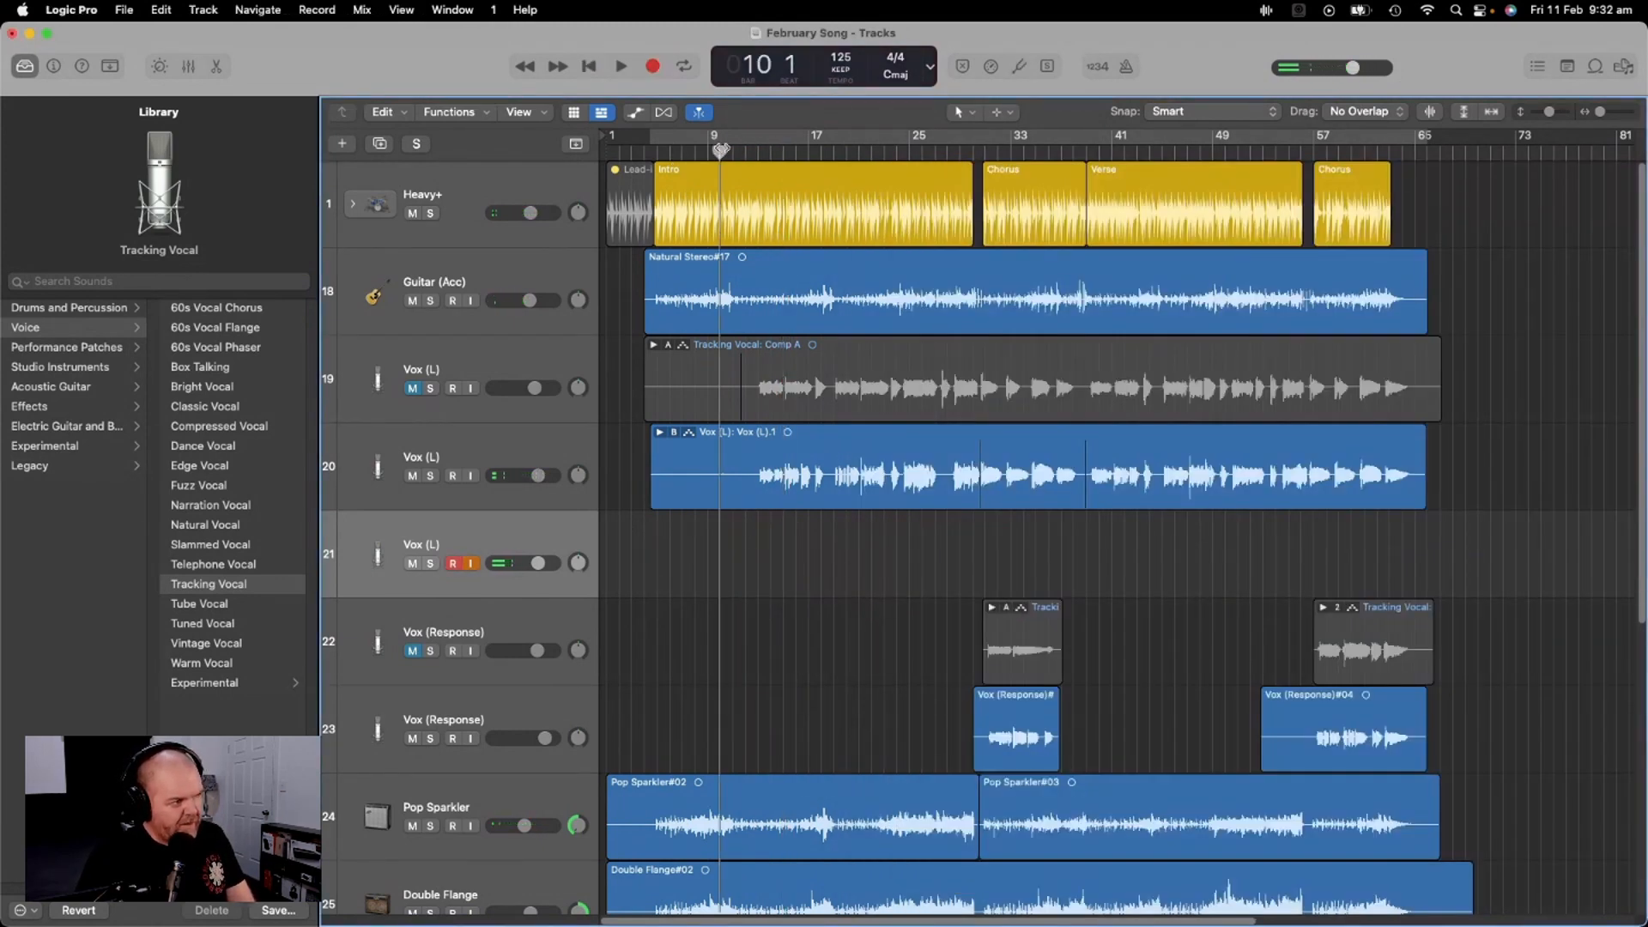
key("super+Tab")
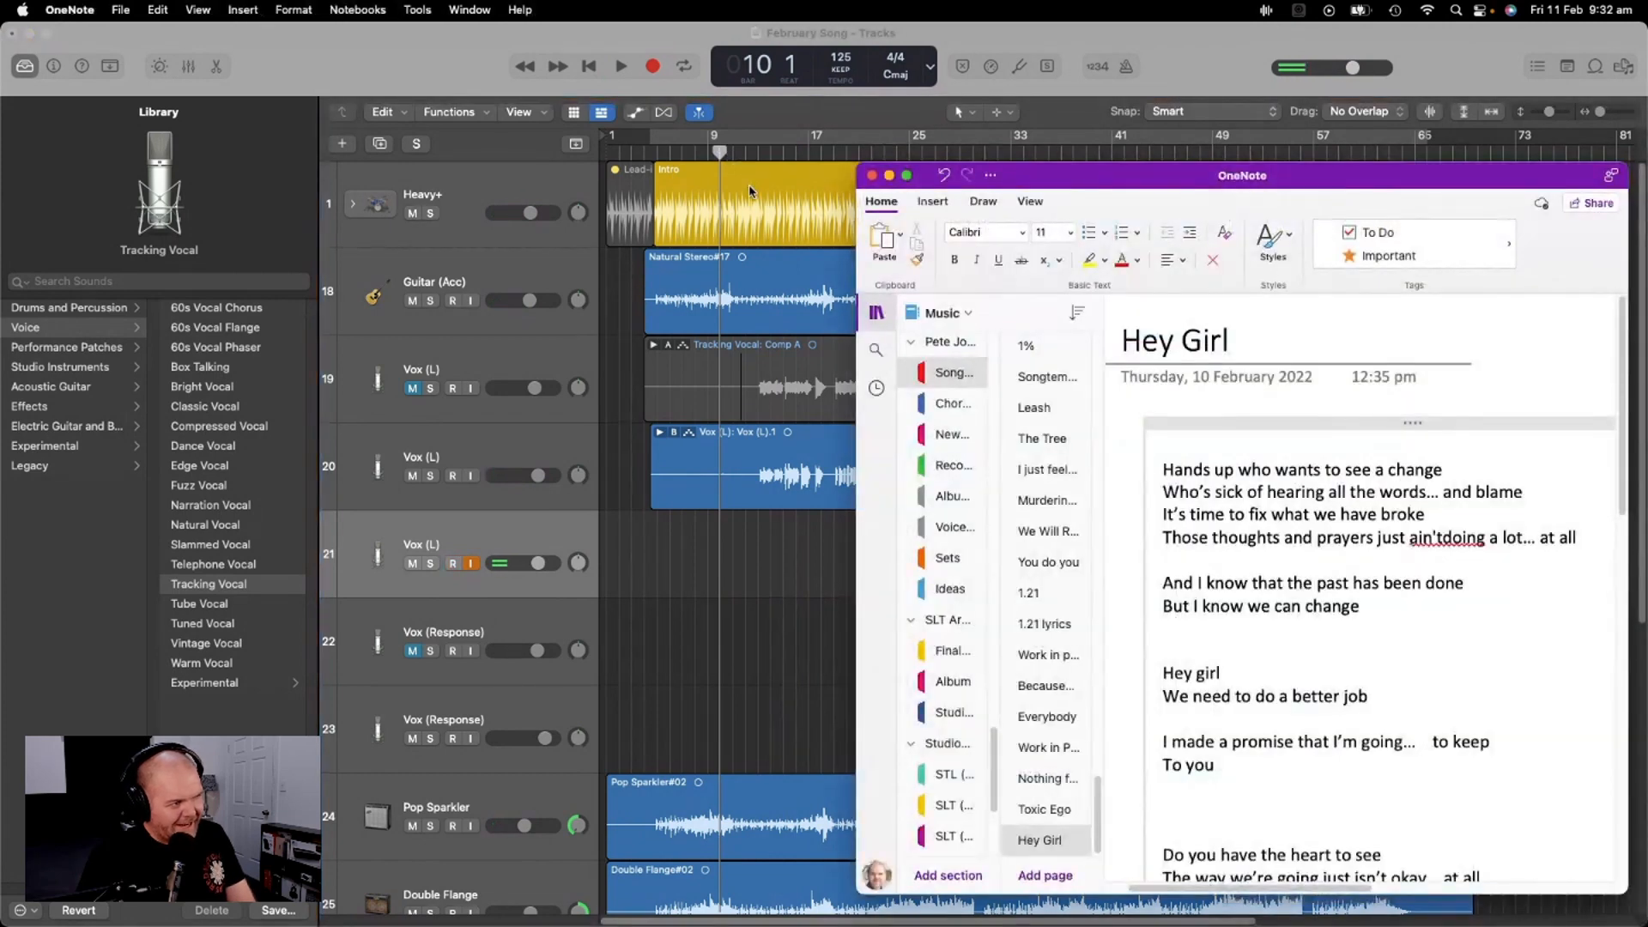
left_click(747, 264)
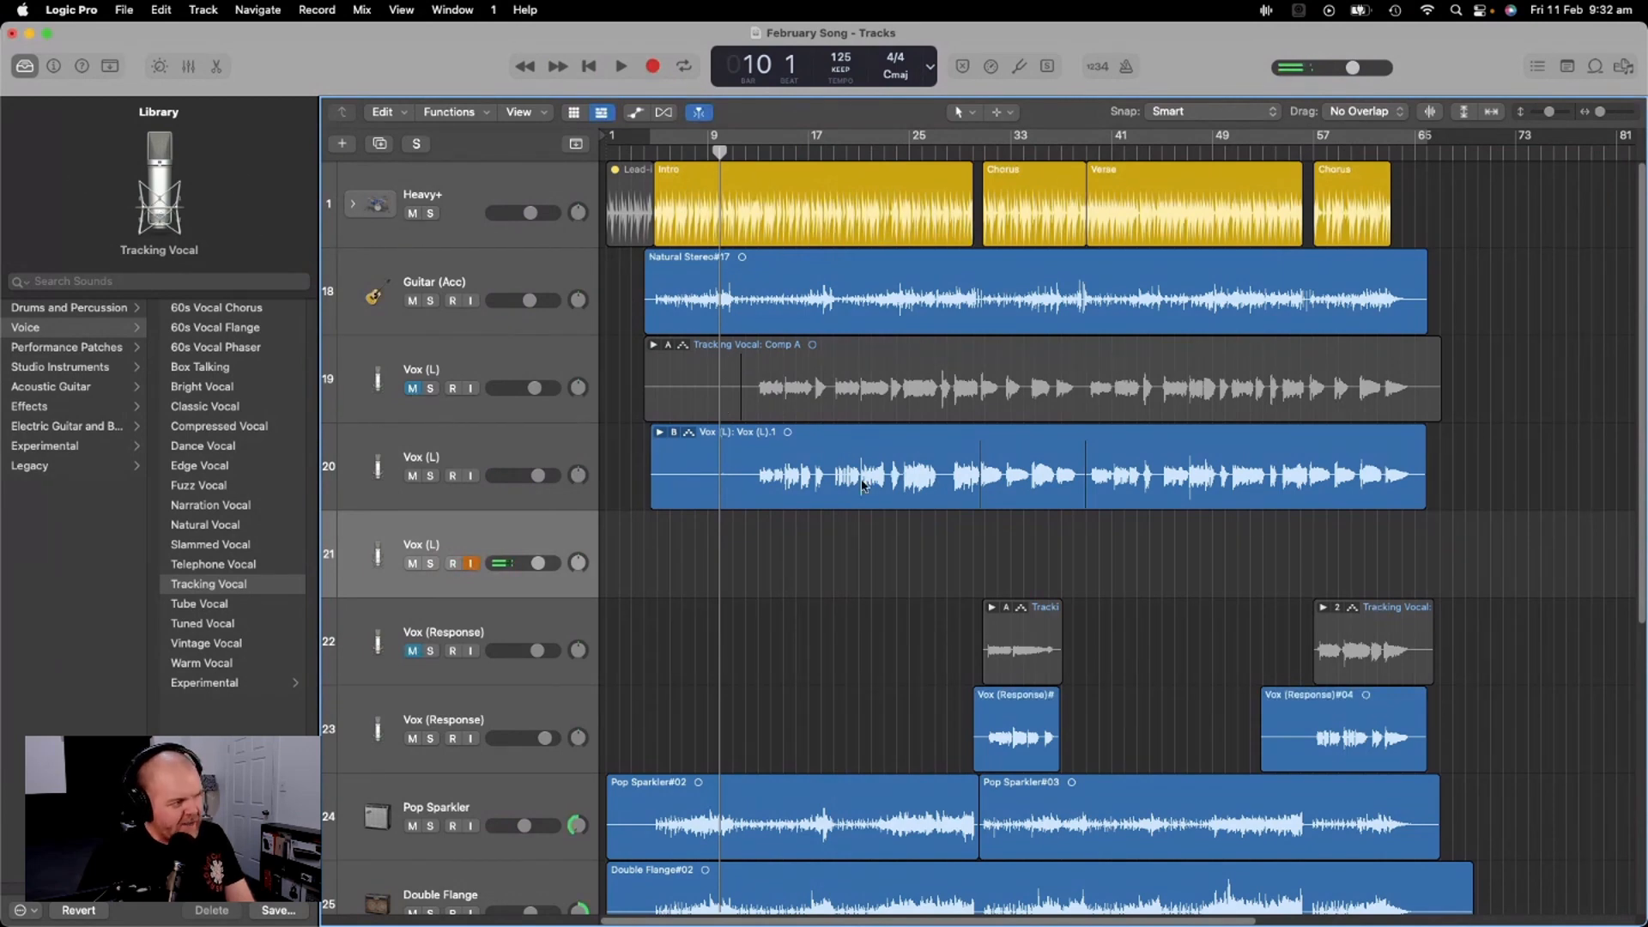
left_click(702, 151)
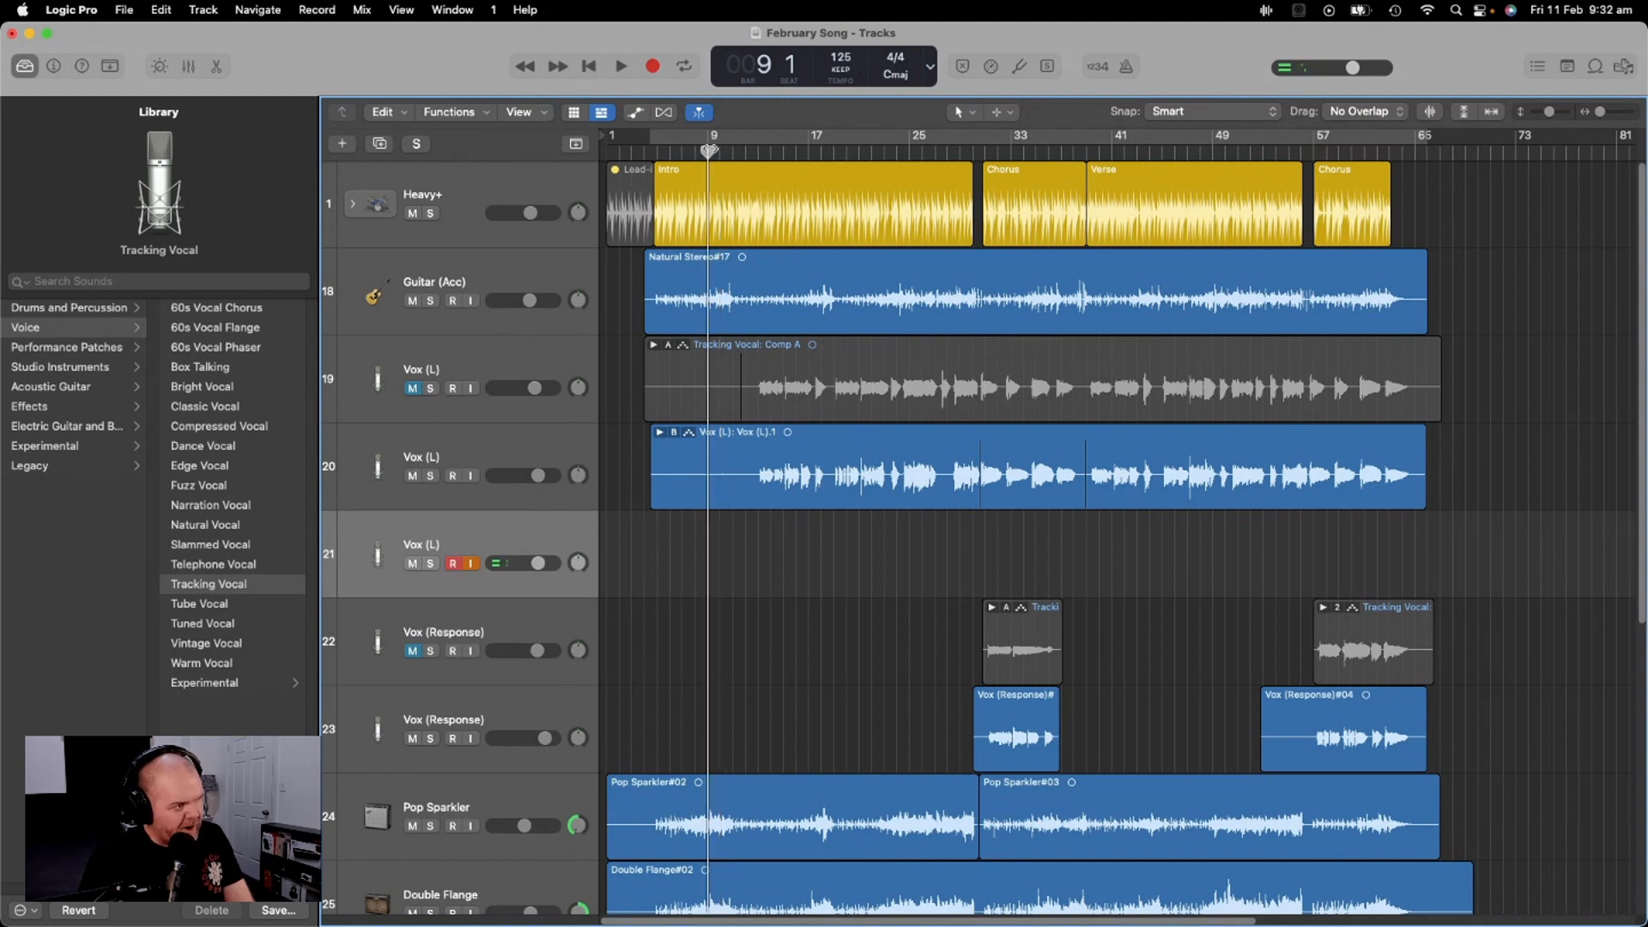
left_click(653, 66)
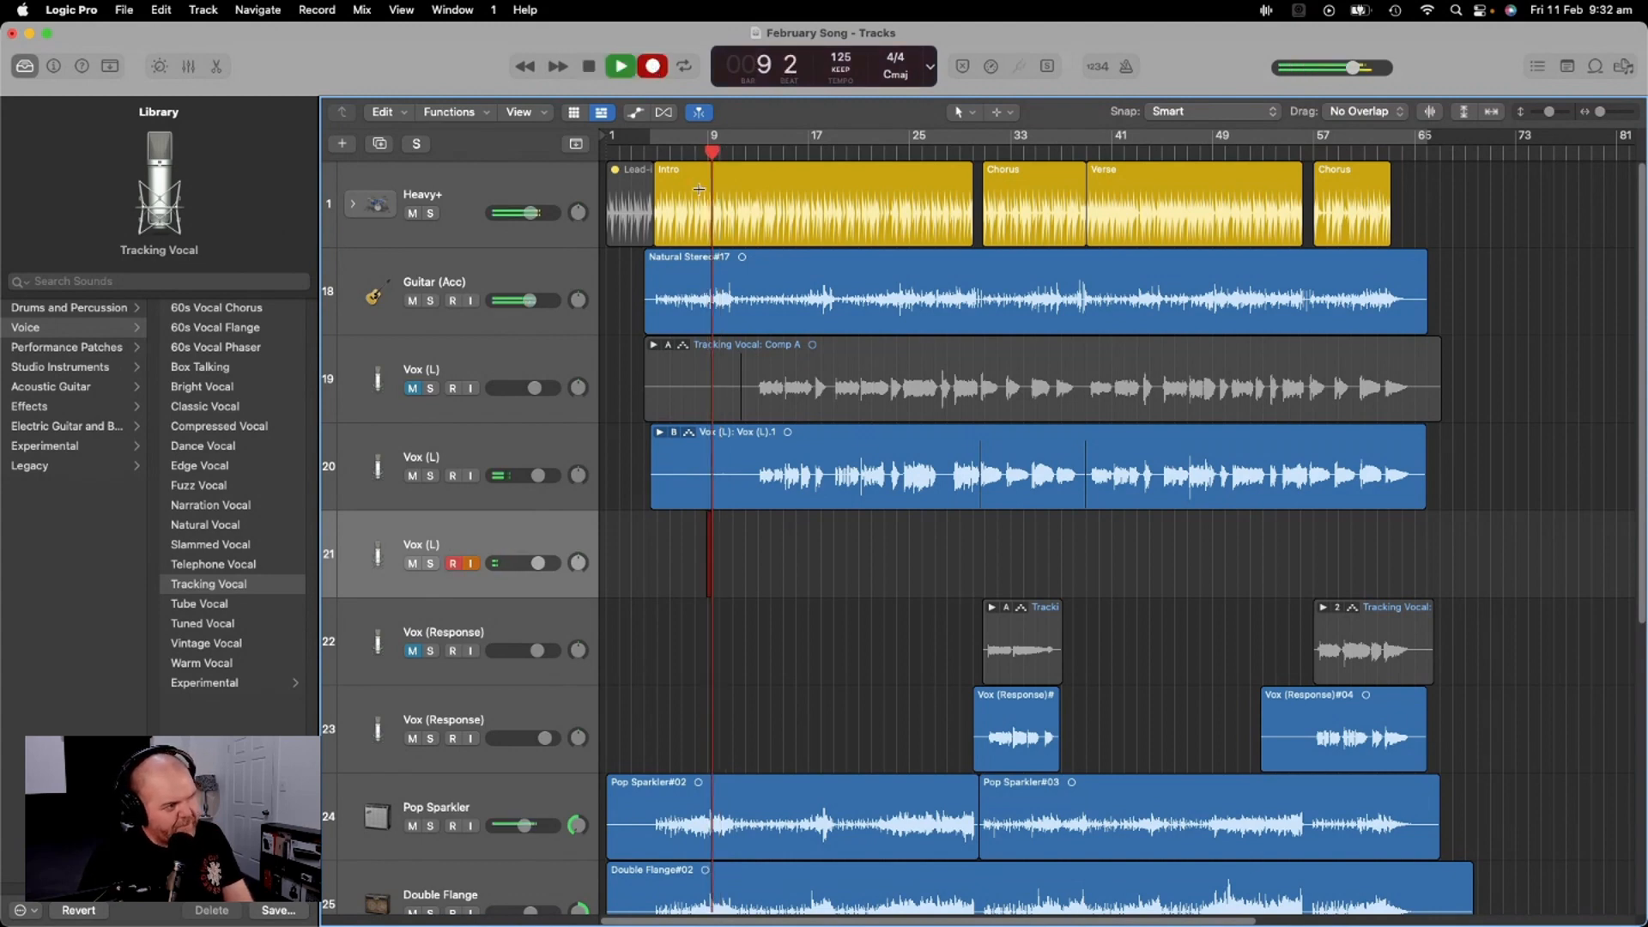
key("super+Tab")
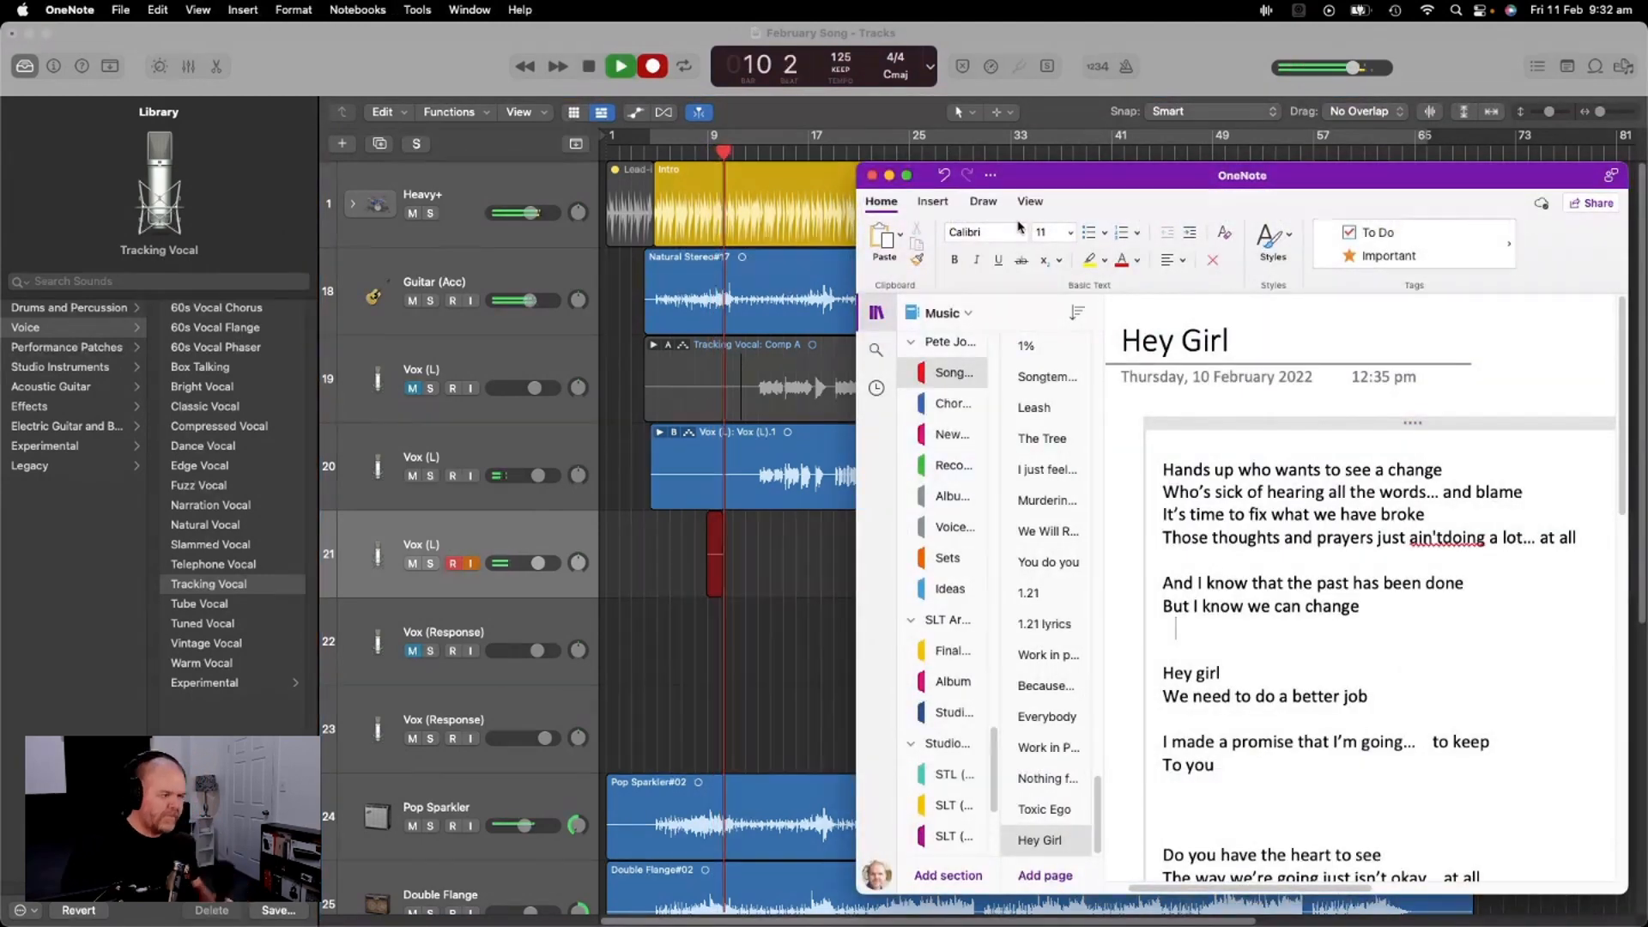
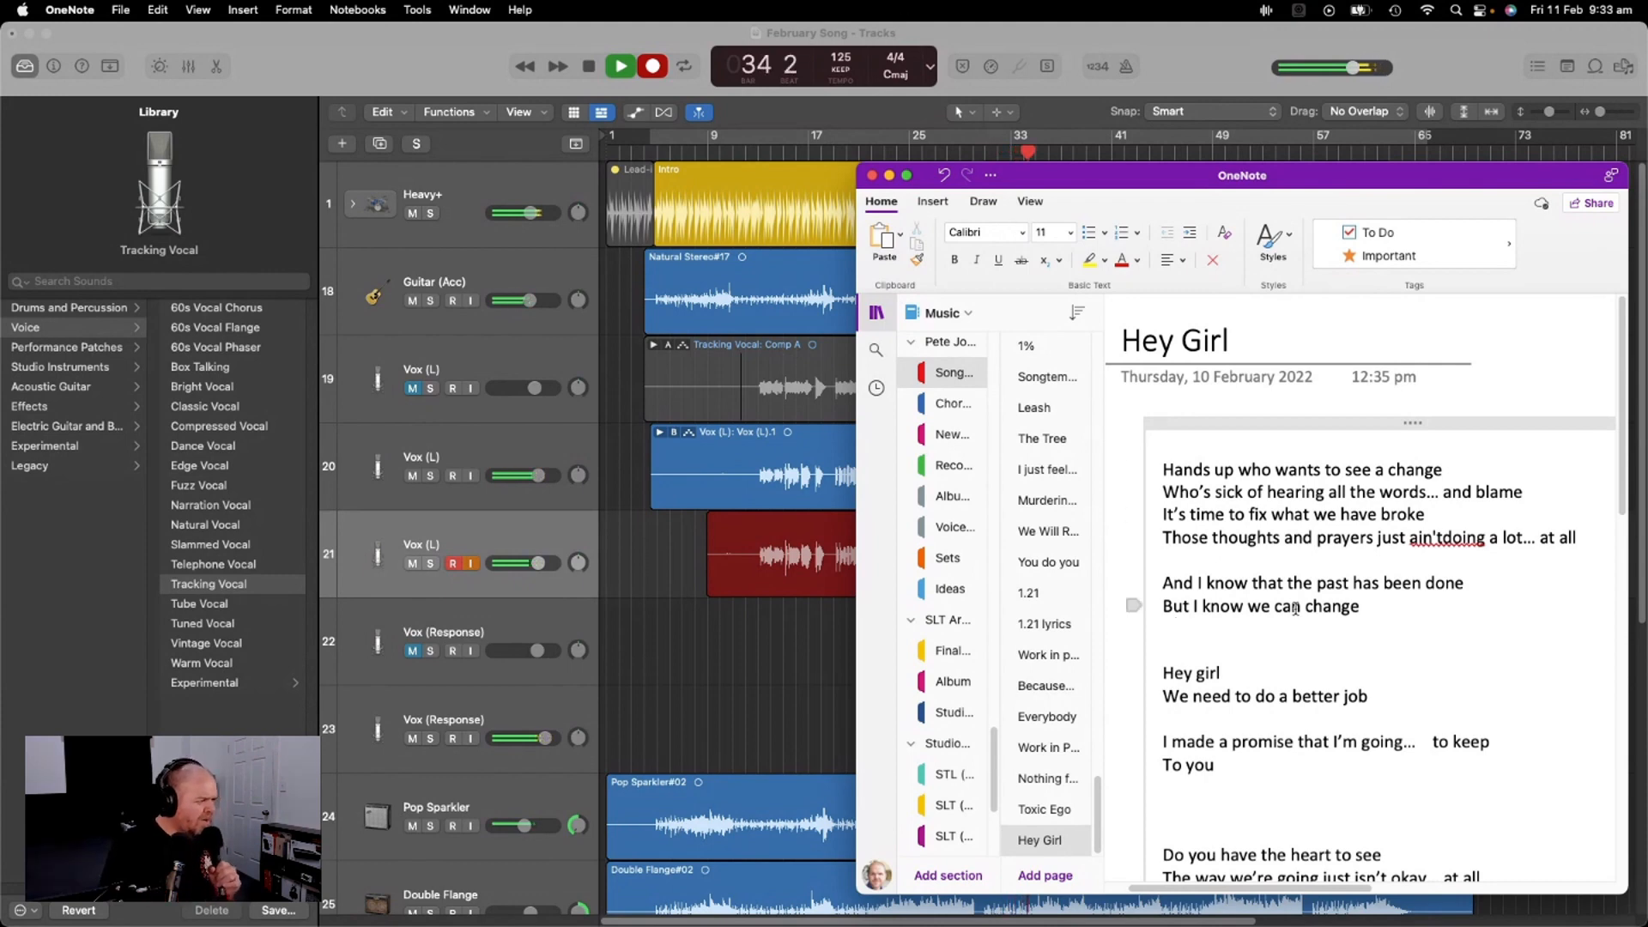
scroll(1273, 594, "down", 3)
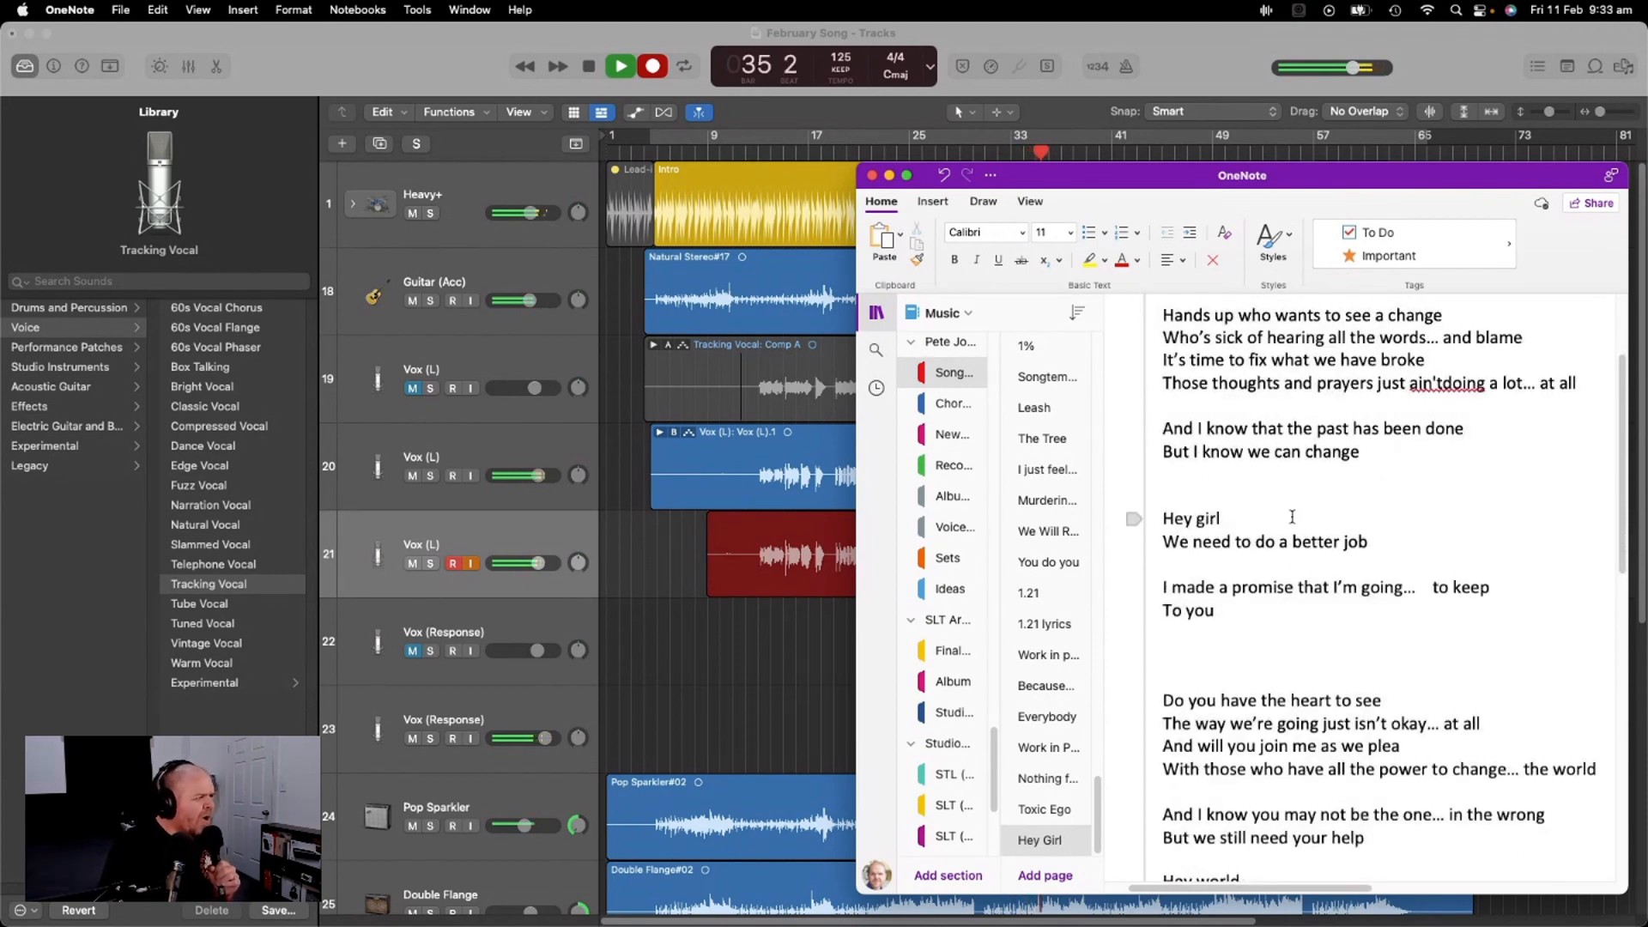
scroll(1292, 518, "down", 1)
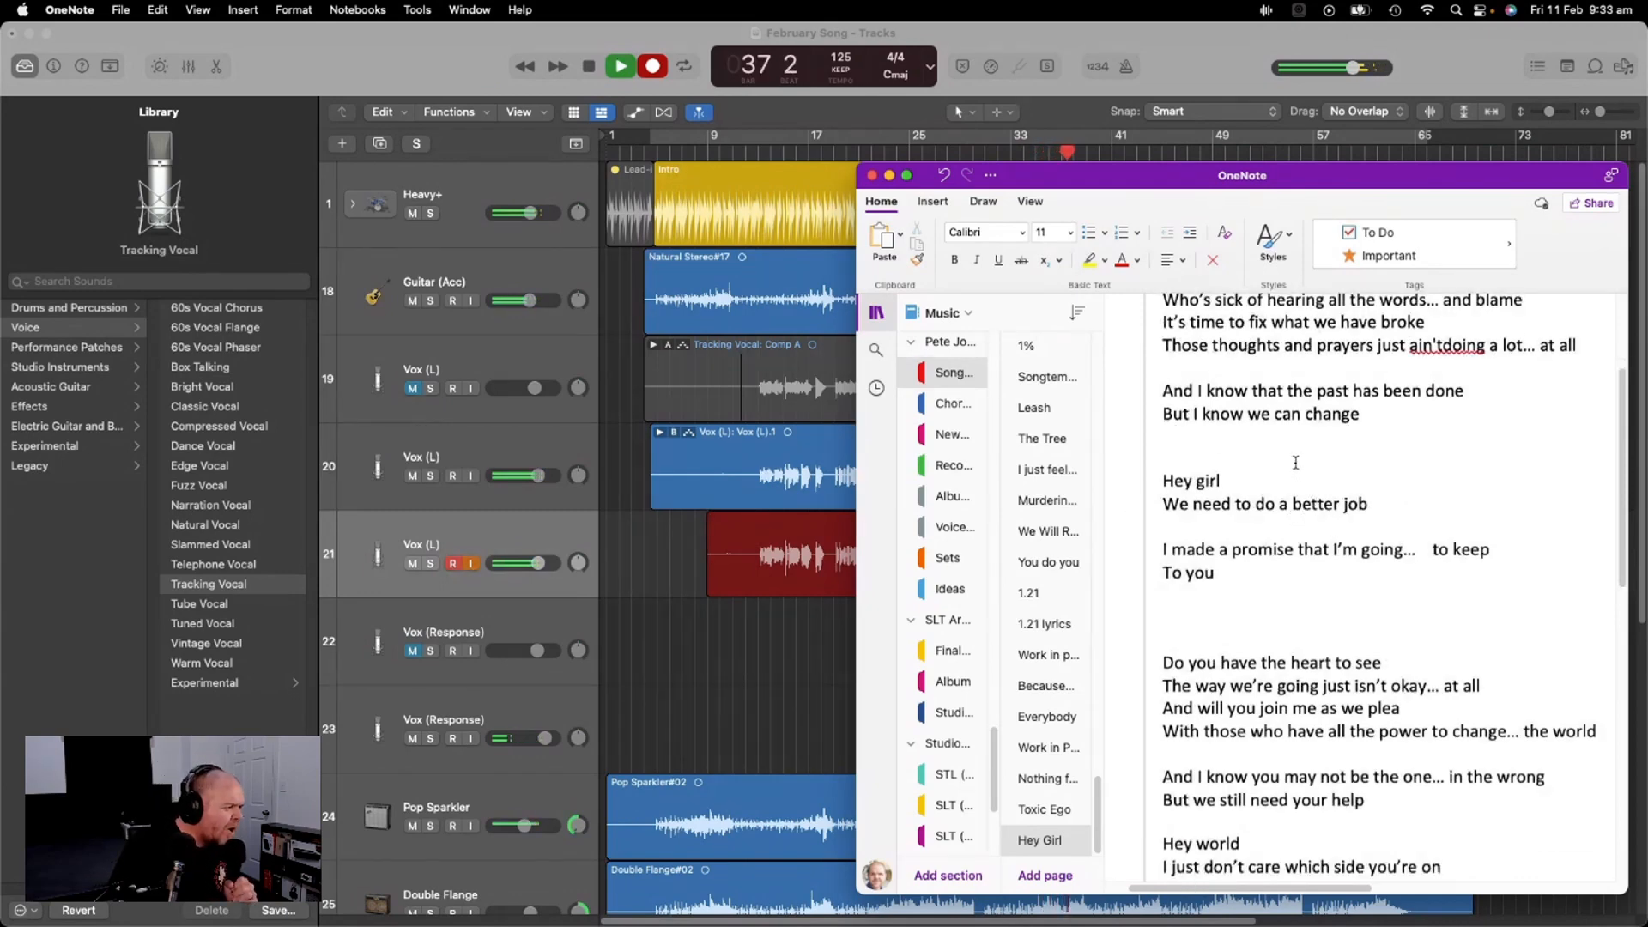
scroll(1310, 488, "down", 4)
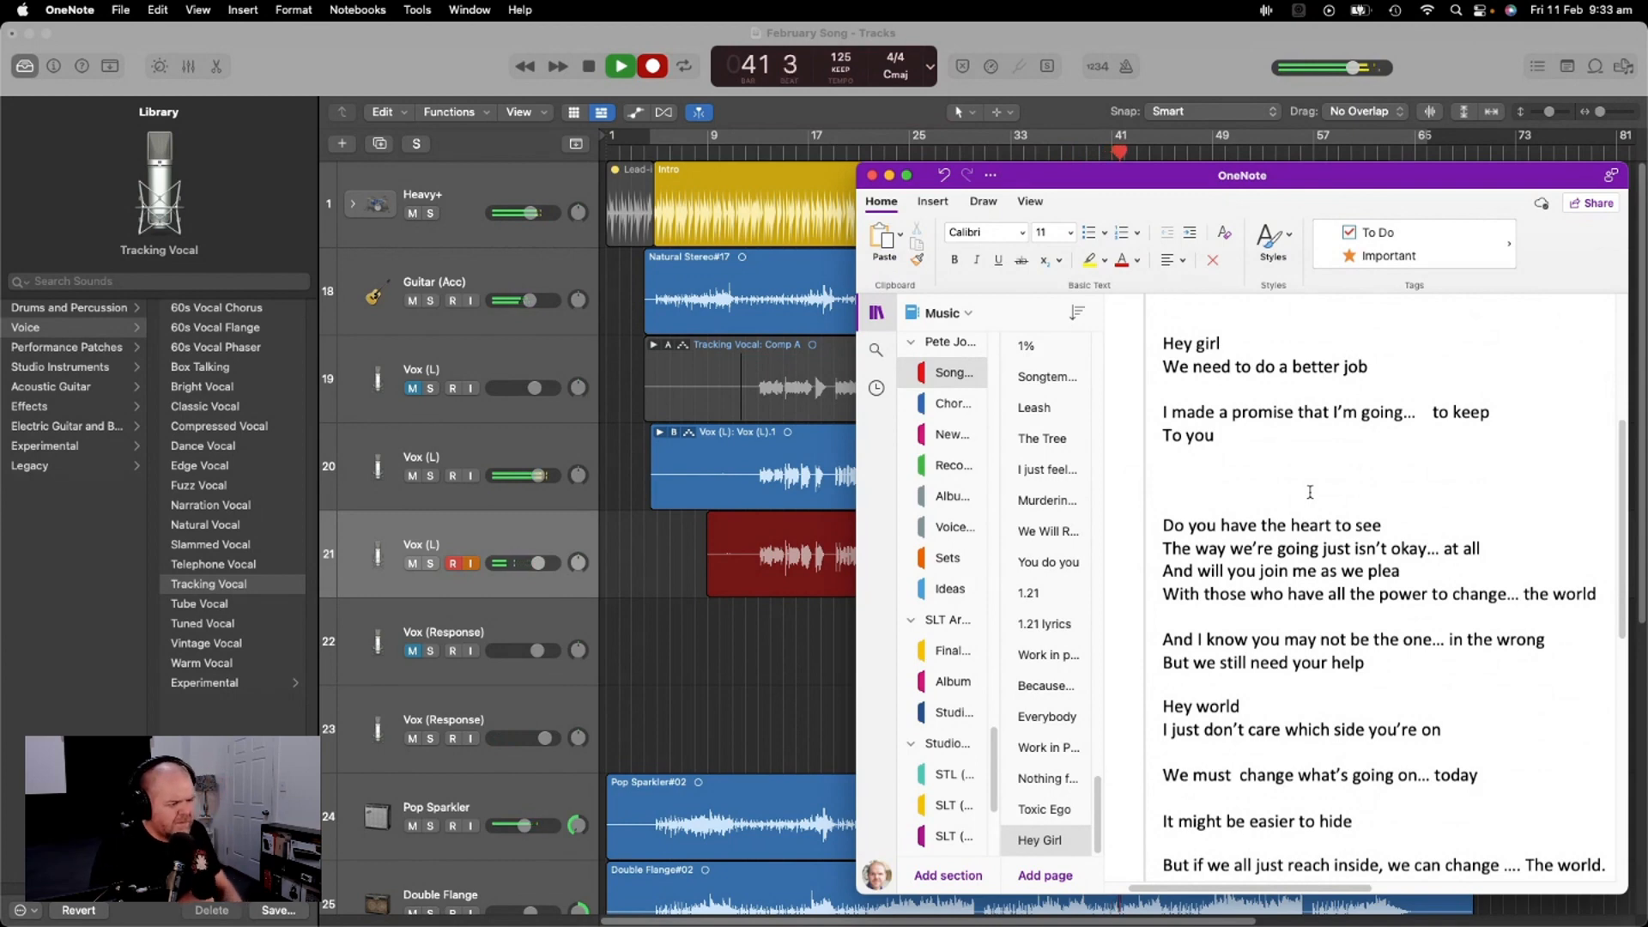
type("And I know that the past has been done But I know we can change")
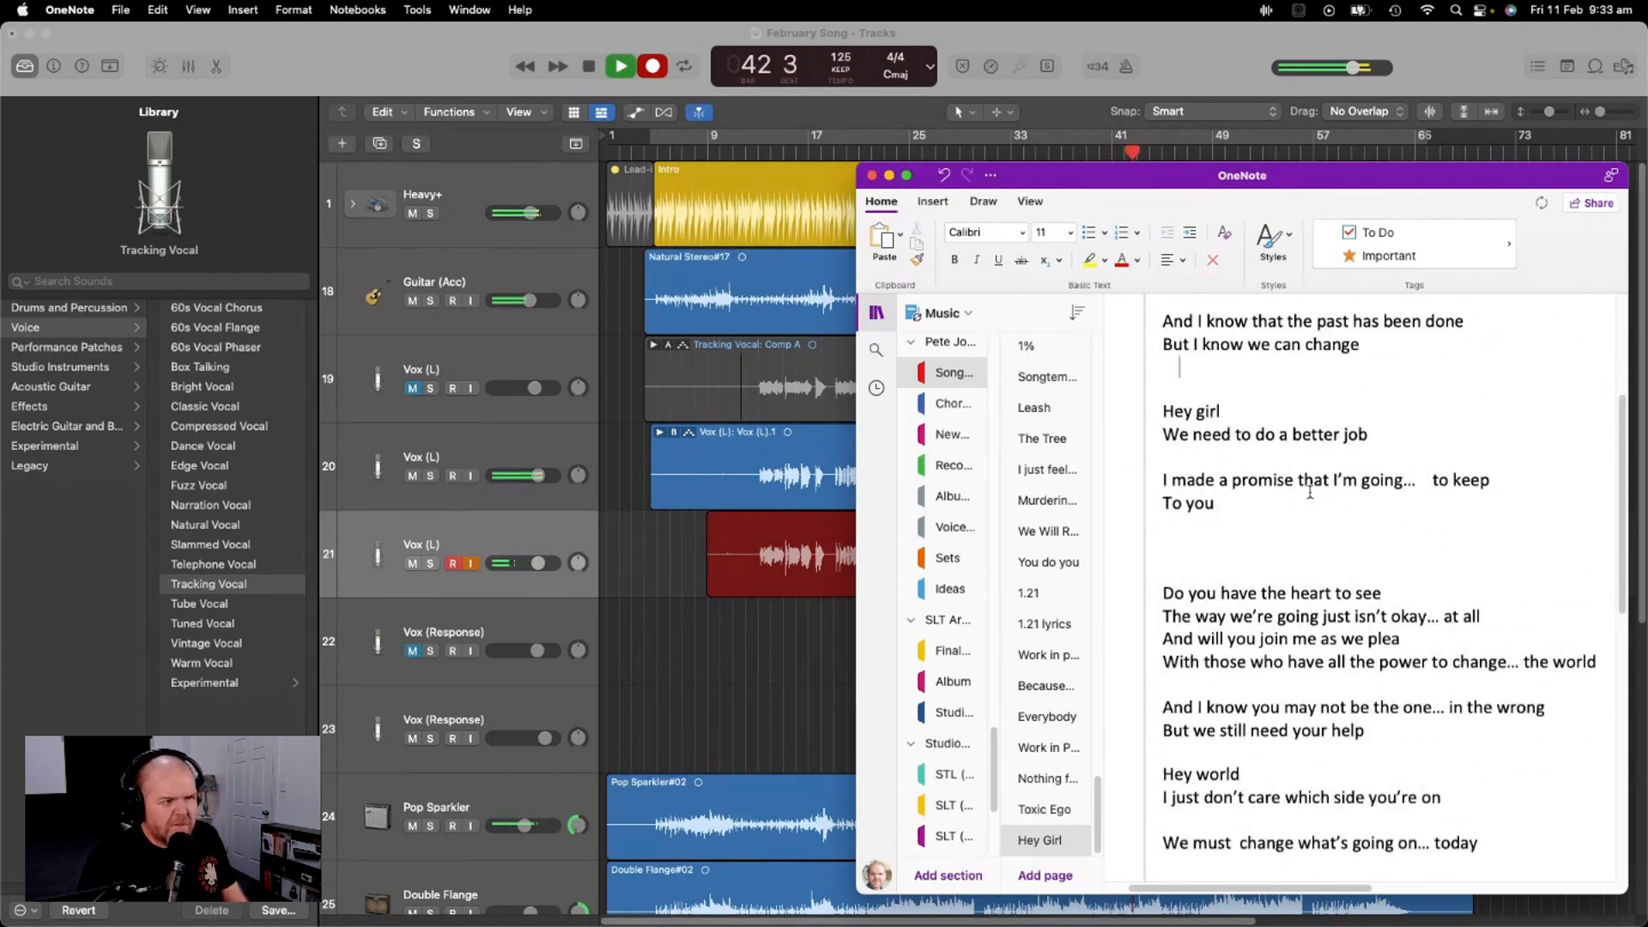
left_click(759, 687)
key("space")
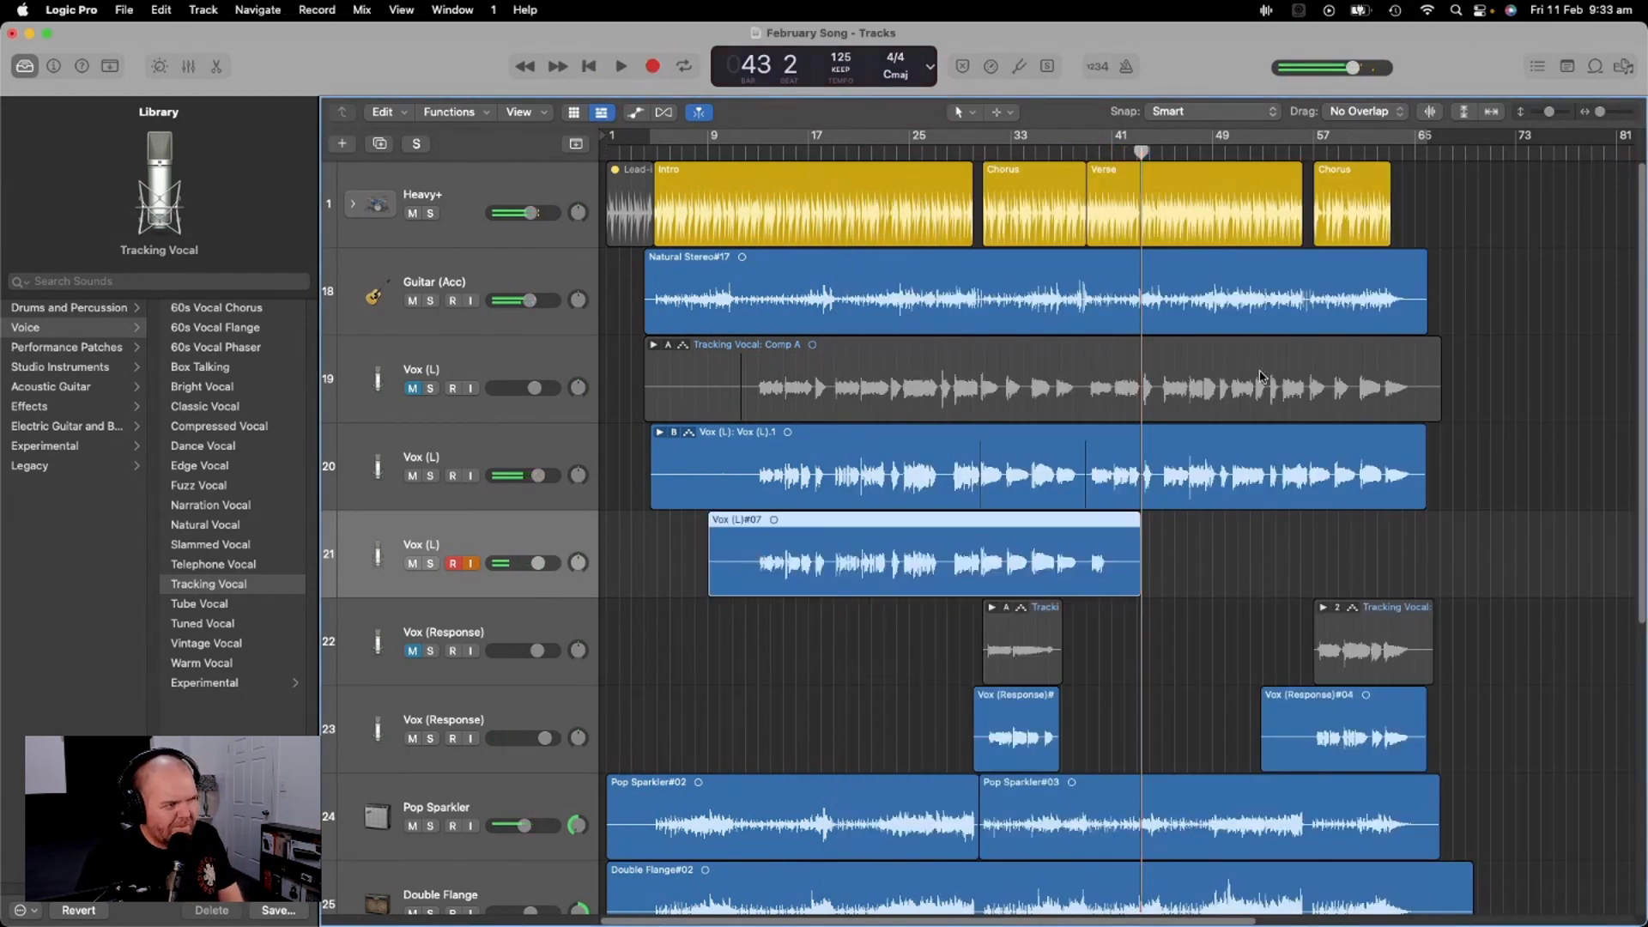
Check the new Vox (L) take by playing short passages from about bar 40, bar 12 and bar 39
left_click(1144, 578)
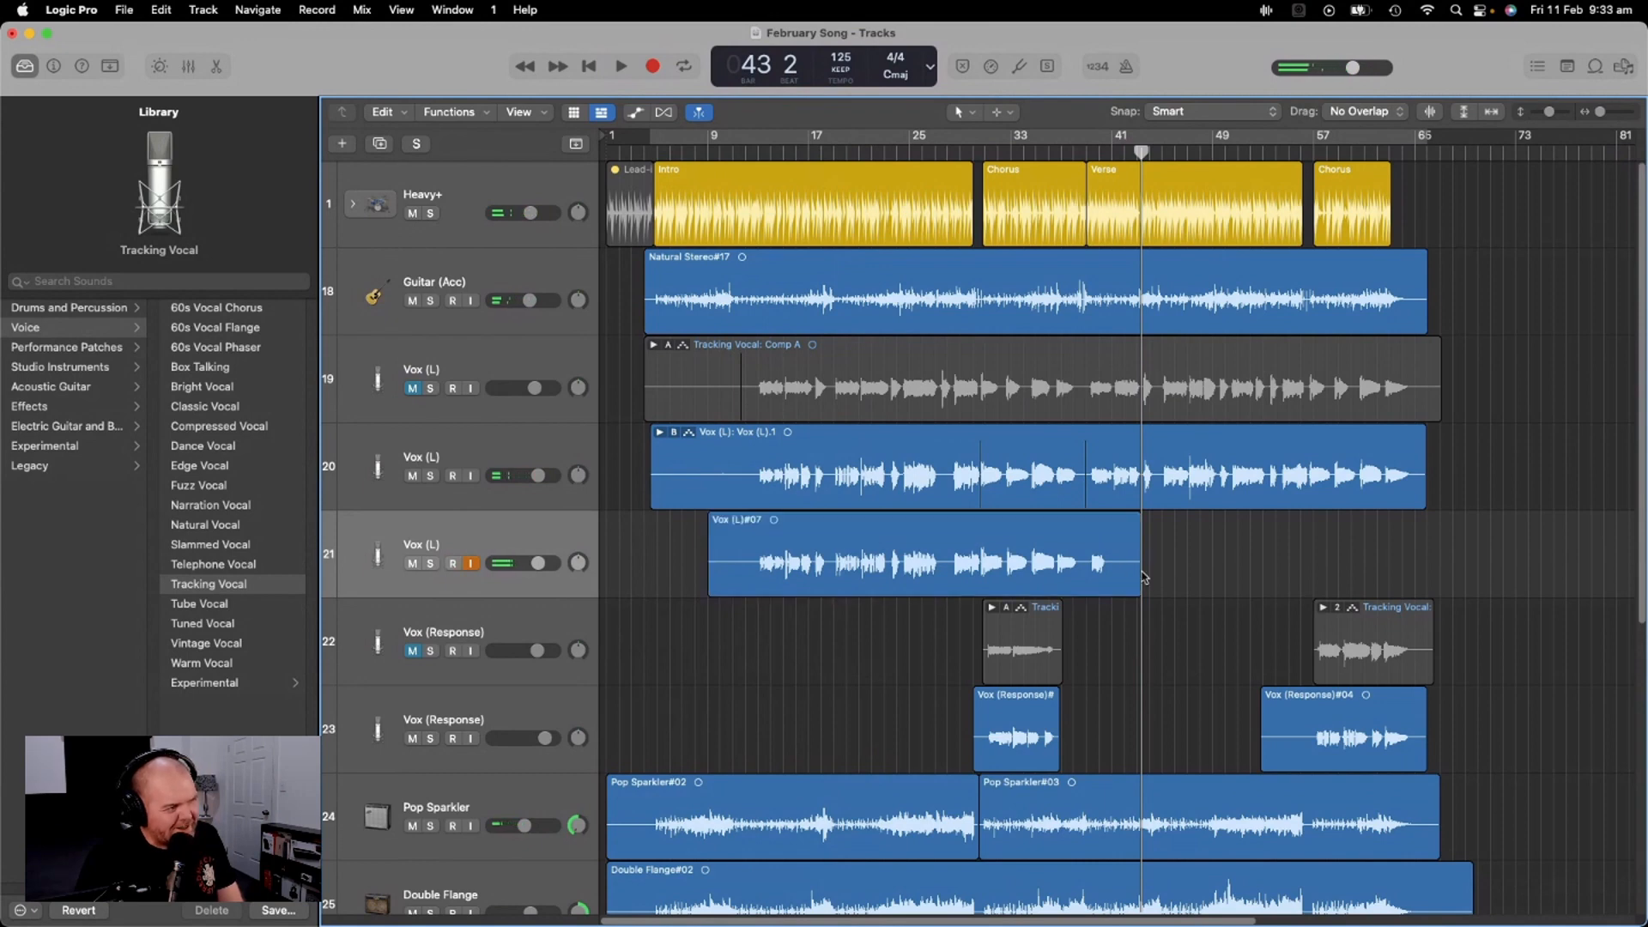
left_click(1107, 146)
key("space")
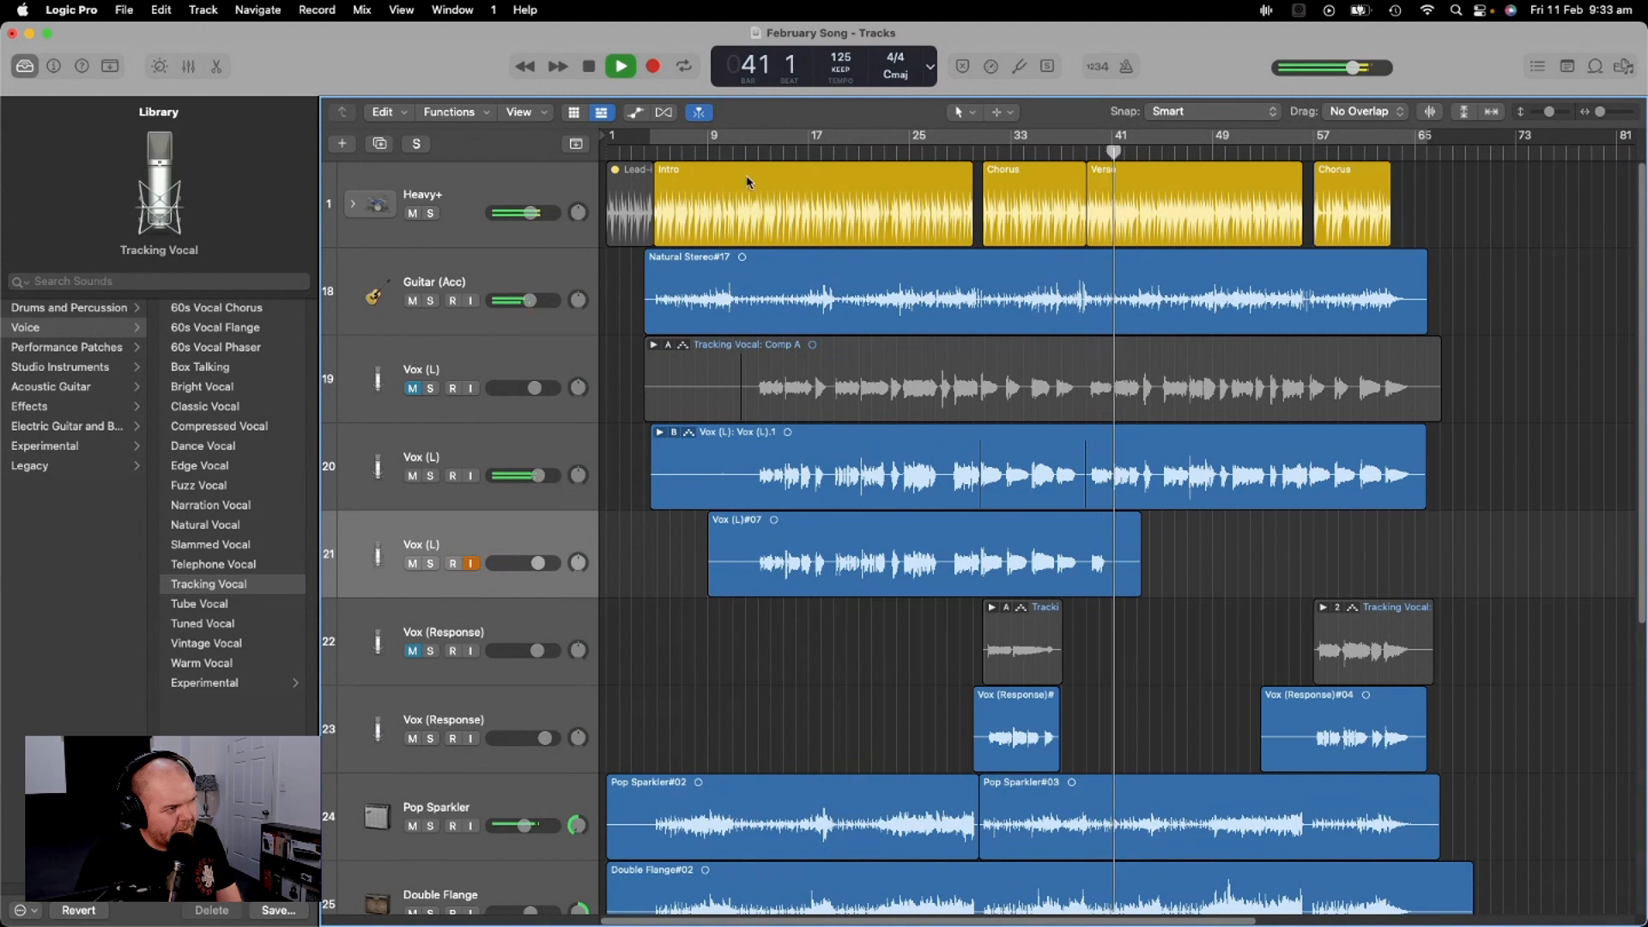
left_click(747, 151)
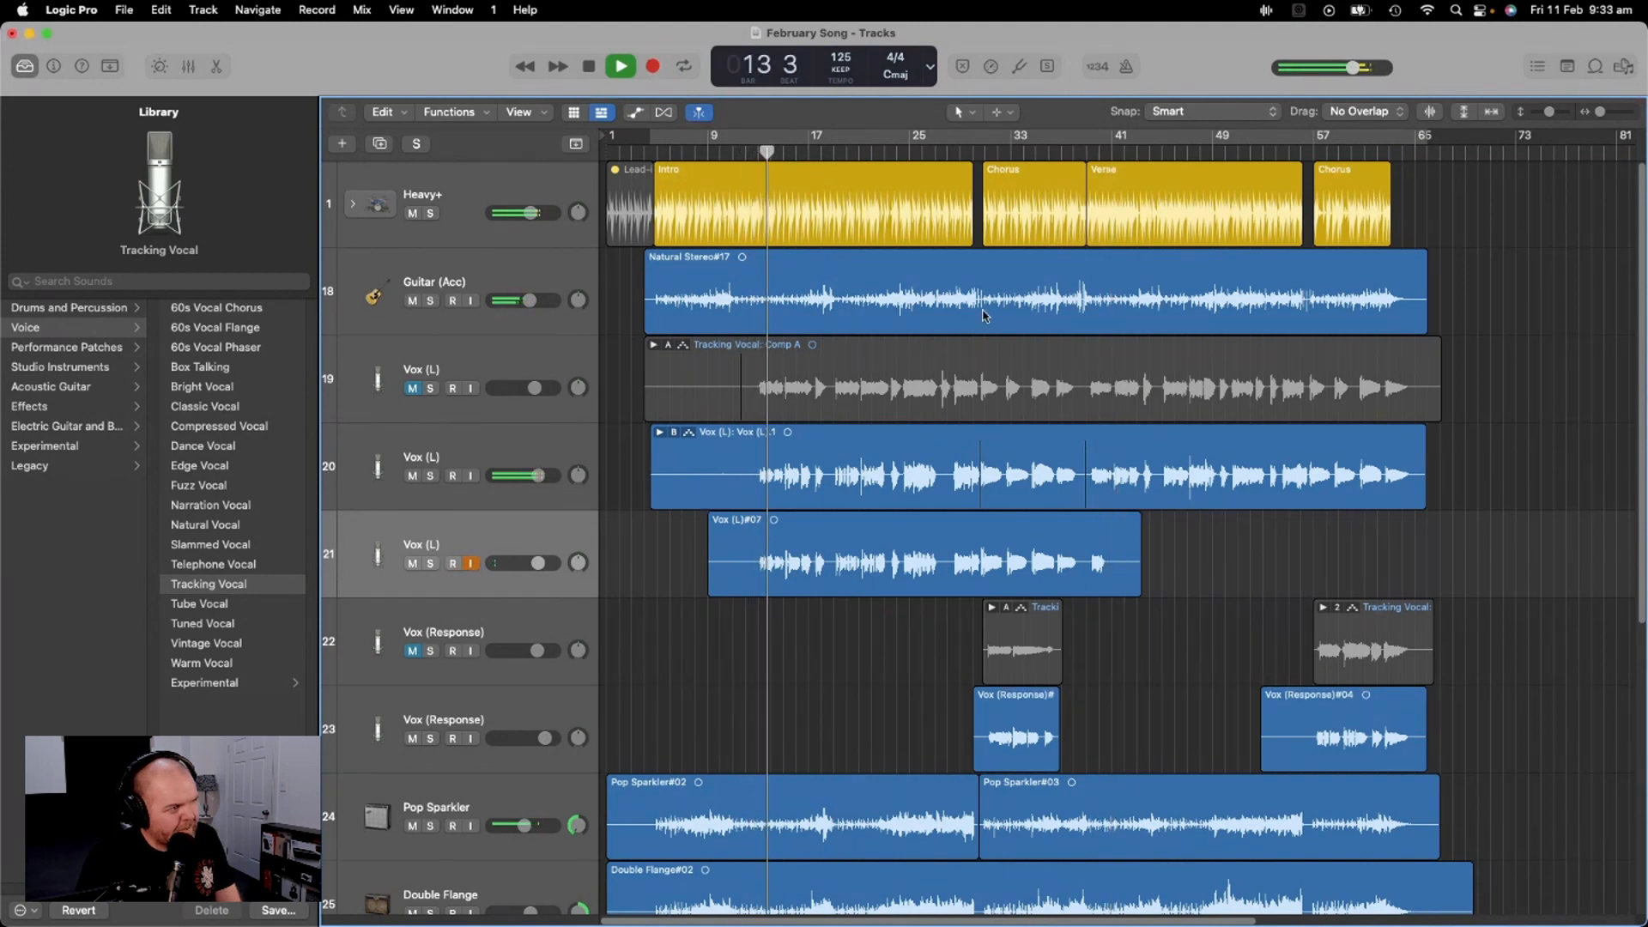
key("space")
left_click(1086, 151)
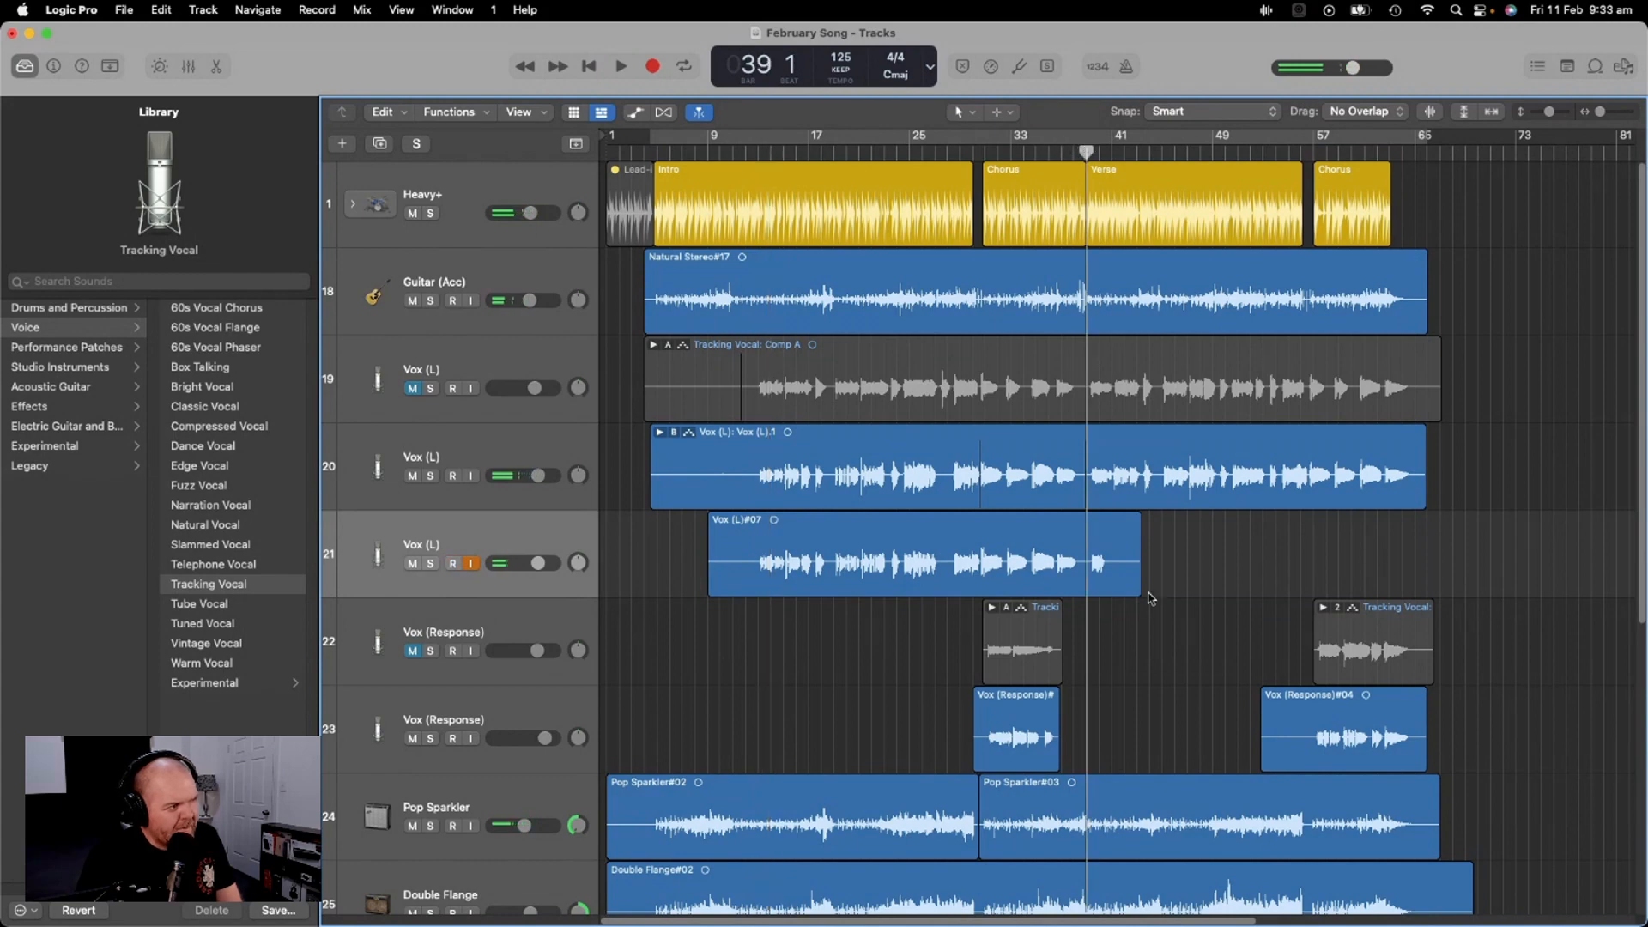
key("space")
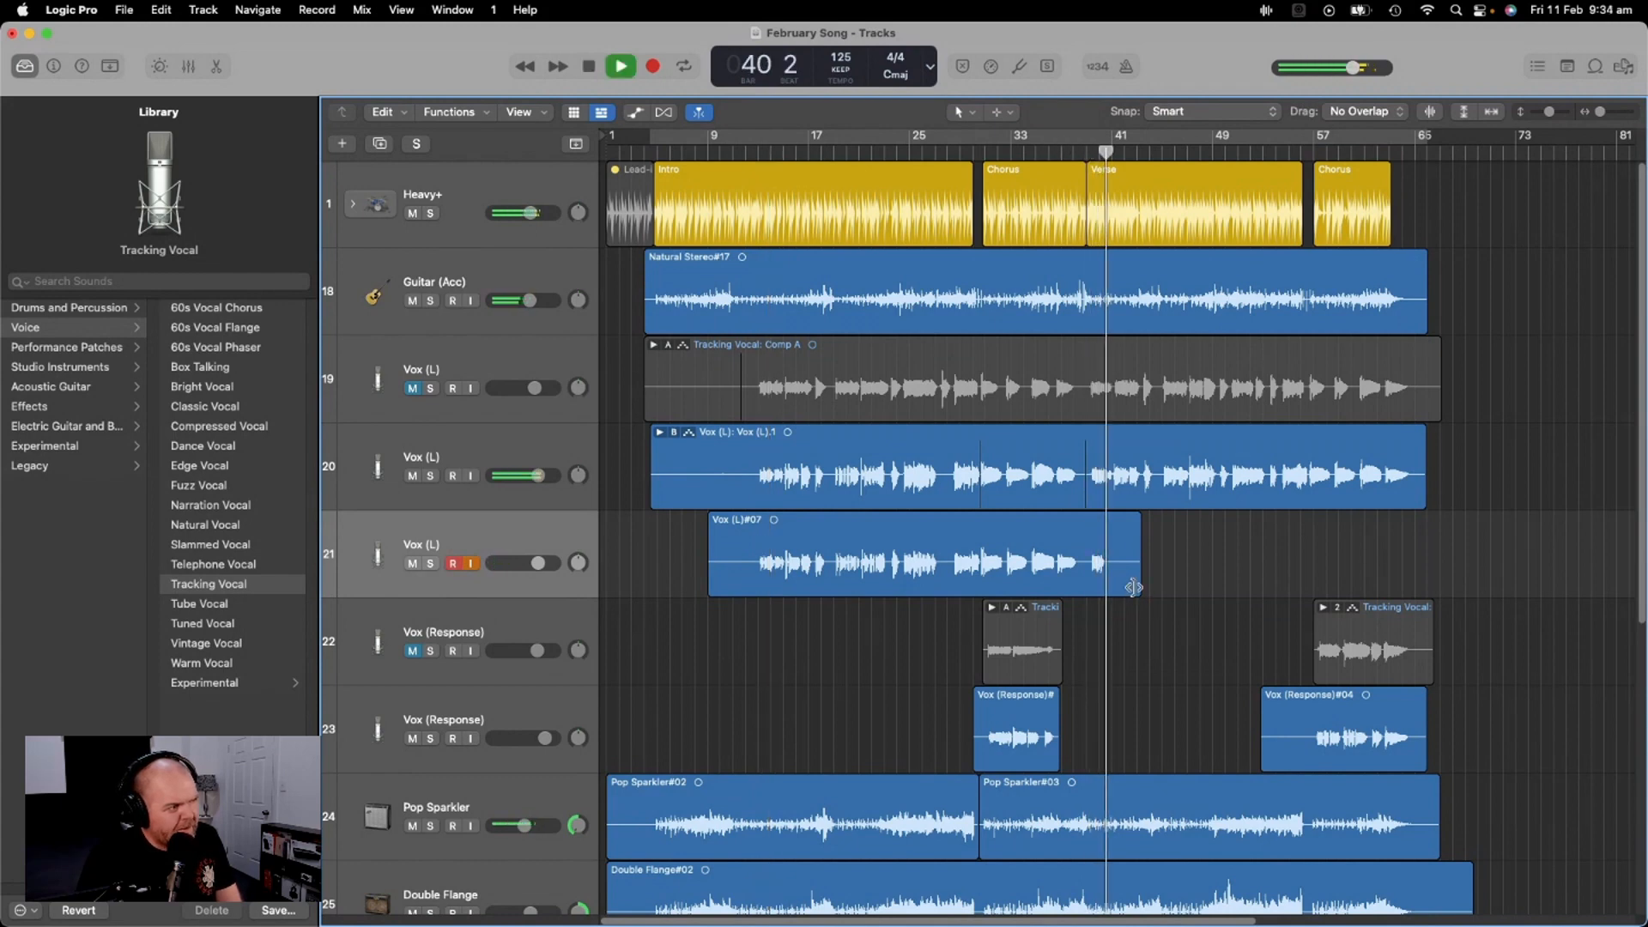
key("space")
Trim the end of the new Vox (L) region back to about bar 39 and place the playhead at bar 38
left_click(1140, 582)
left_click_drag(1139, 582, 1083, 582)
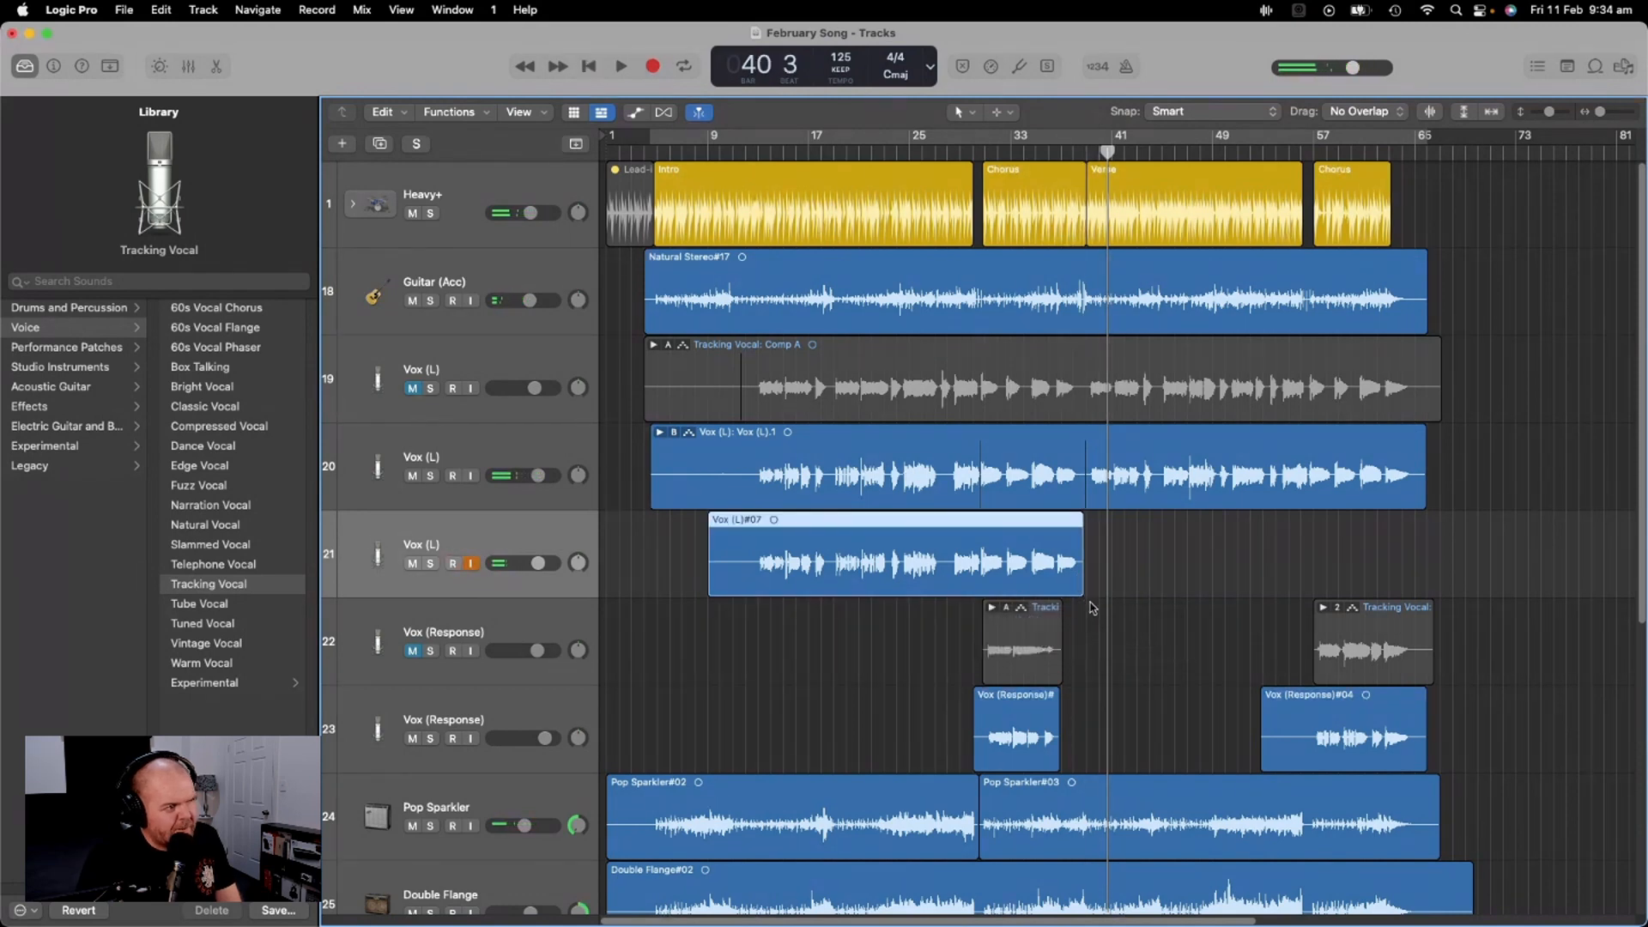
left_click(1075, 149)
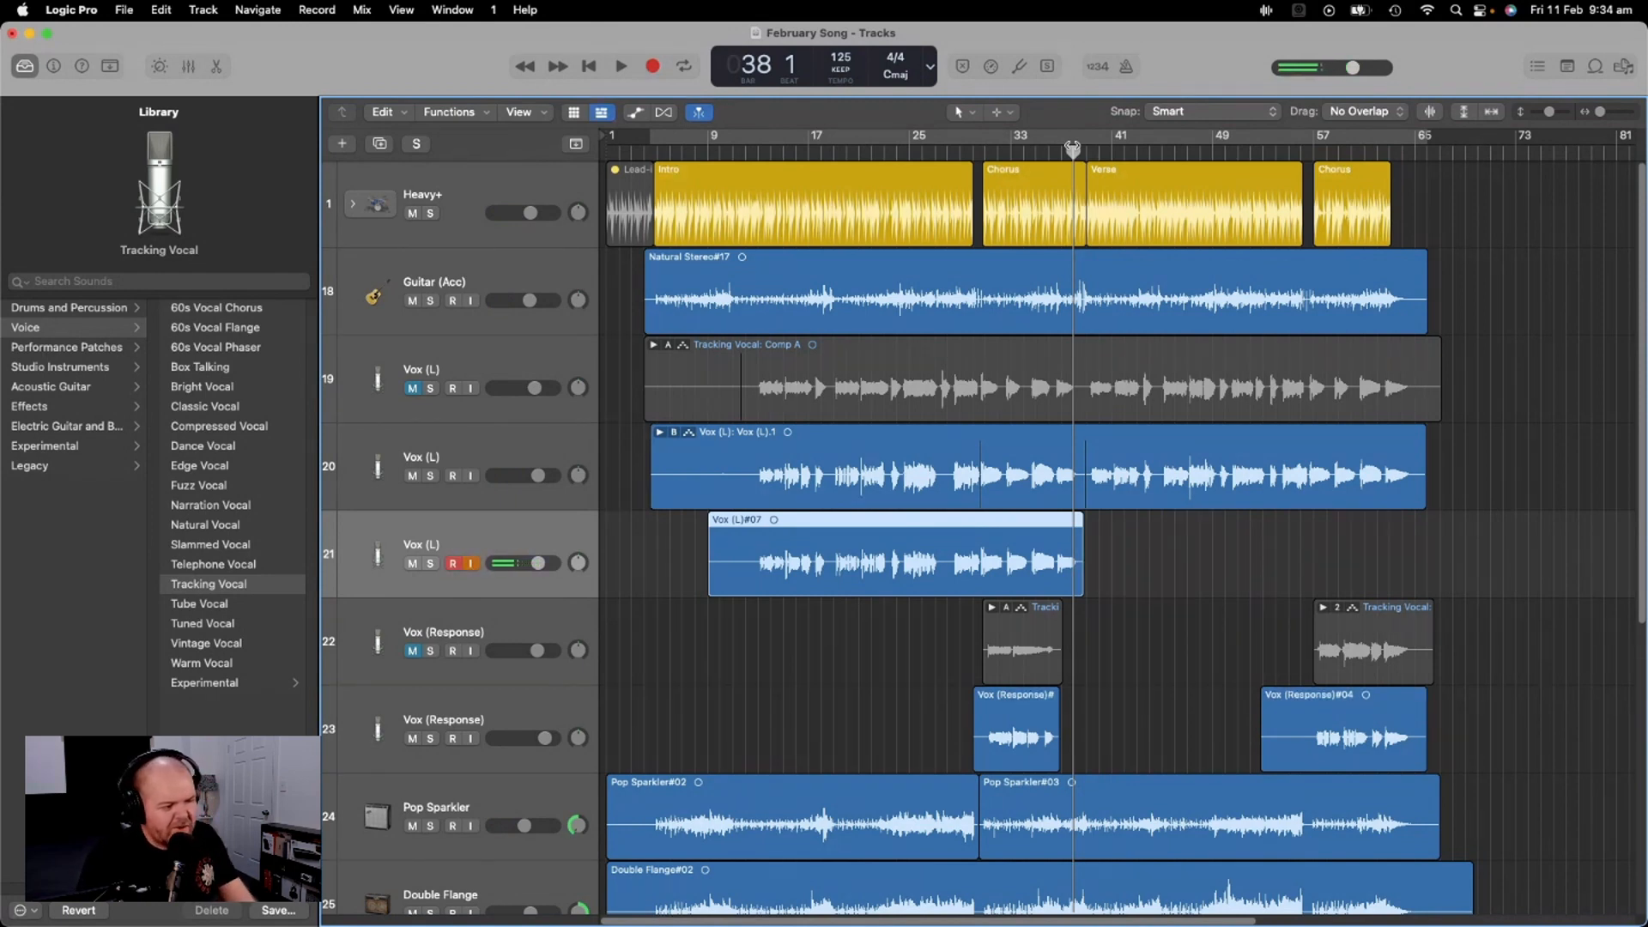
Try recording the rest of the vocal double on the new Vox (L) track from bar 38, and undo that take
left_click(653, 67)
key("super+Tab")
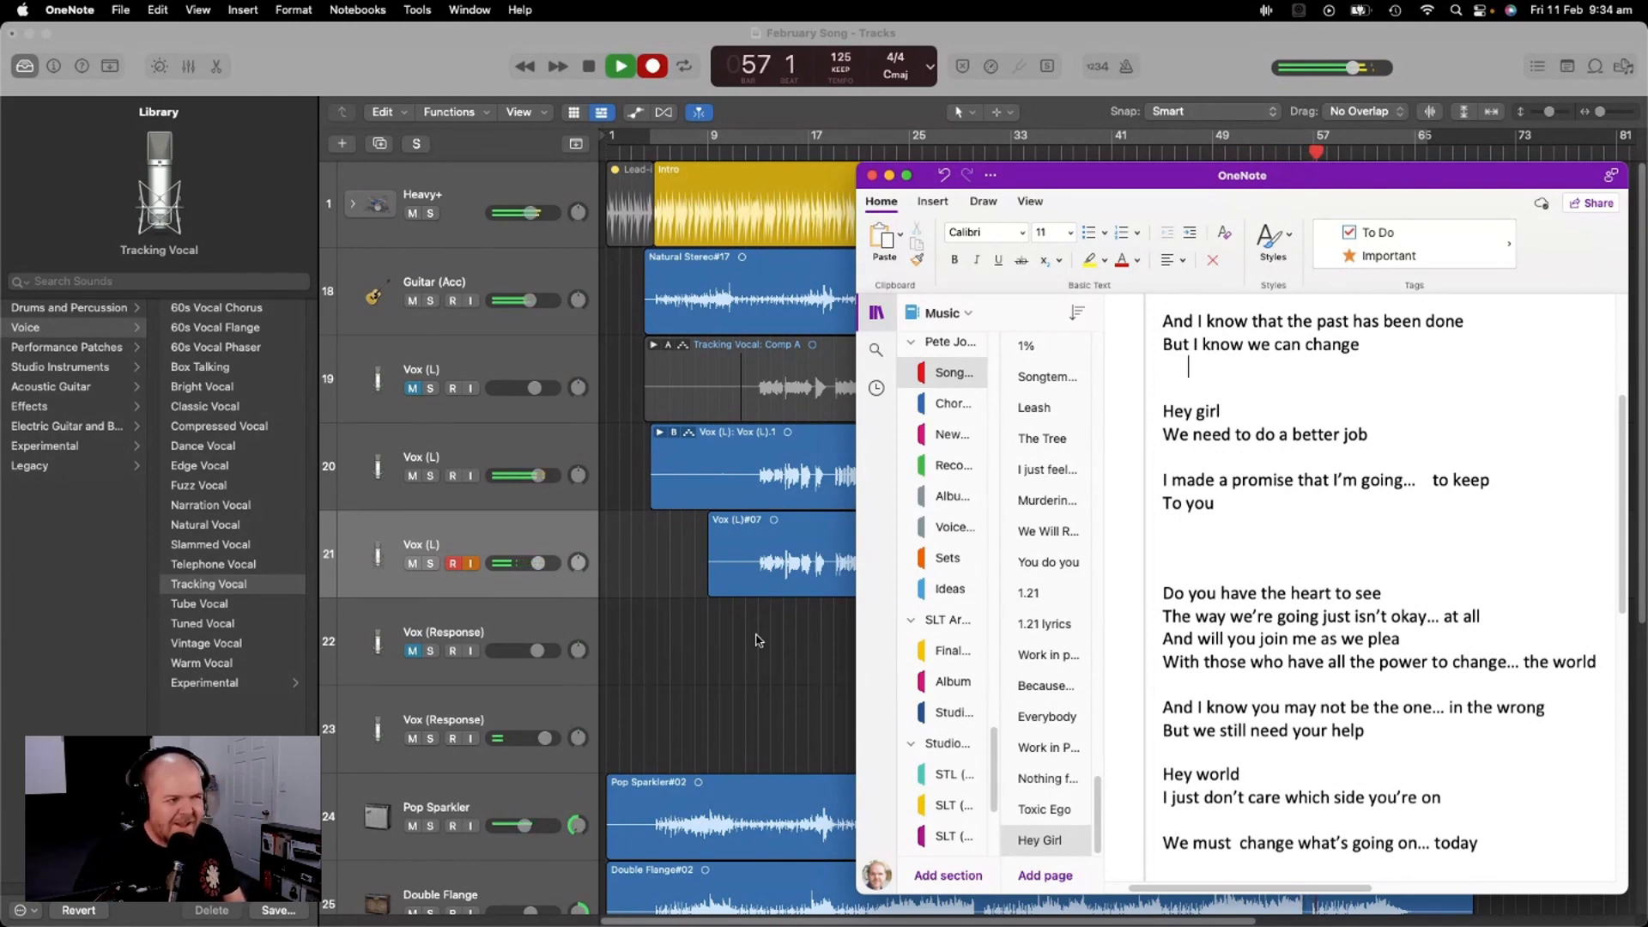
left_click(628, 588)
key("space")
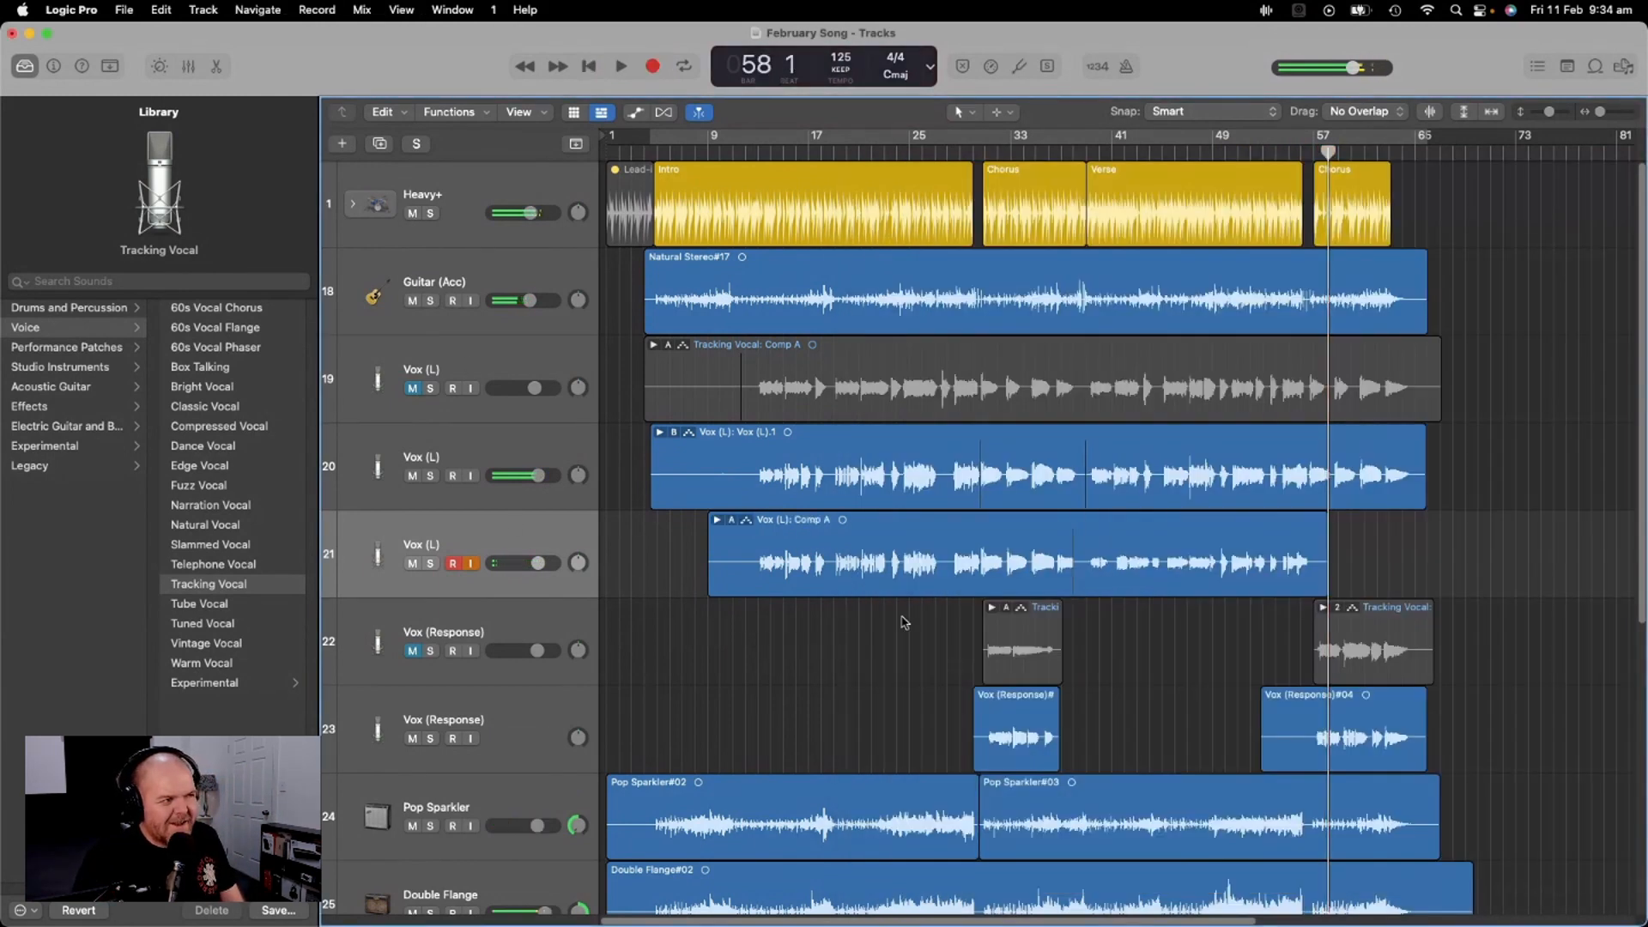
key("super+z")
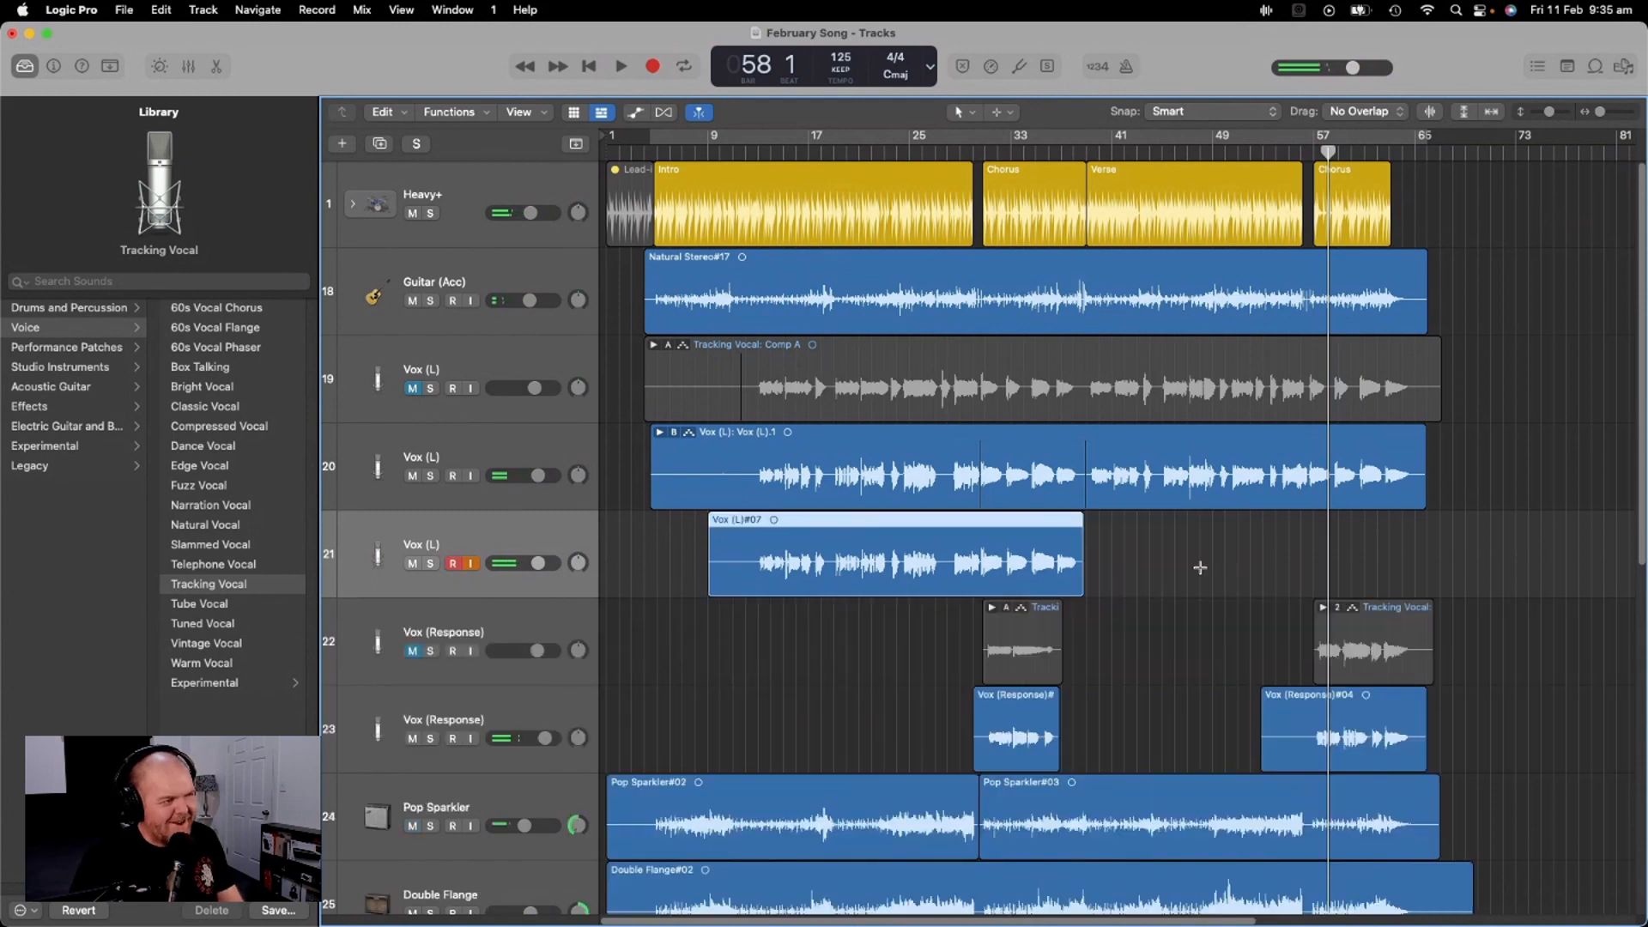
Record the vocal double on the new Vox (L) track from bar 39 to bar 67, reading the OneNote lyrics, and trim its end to about bar 66
left_click_drag(1314, 156, 1087, 131)
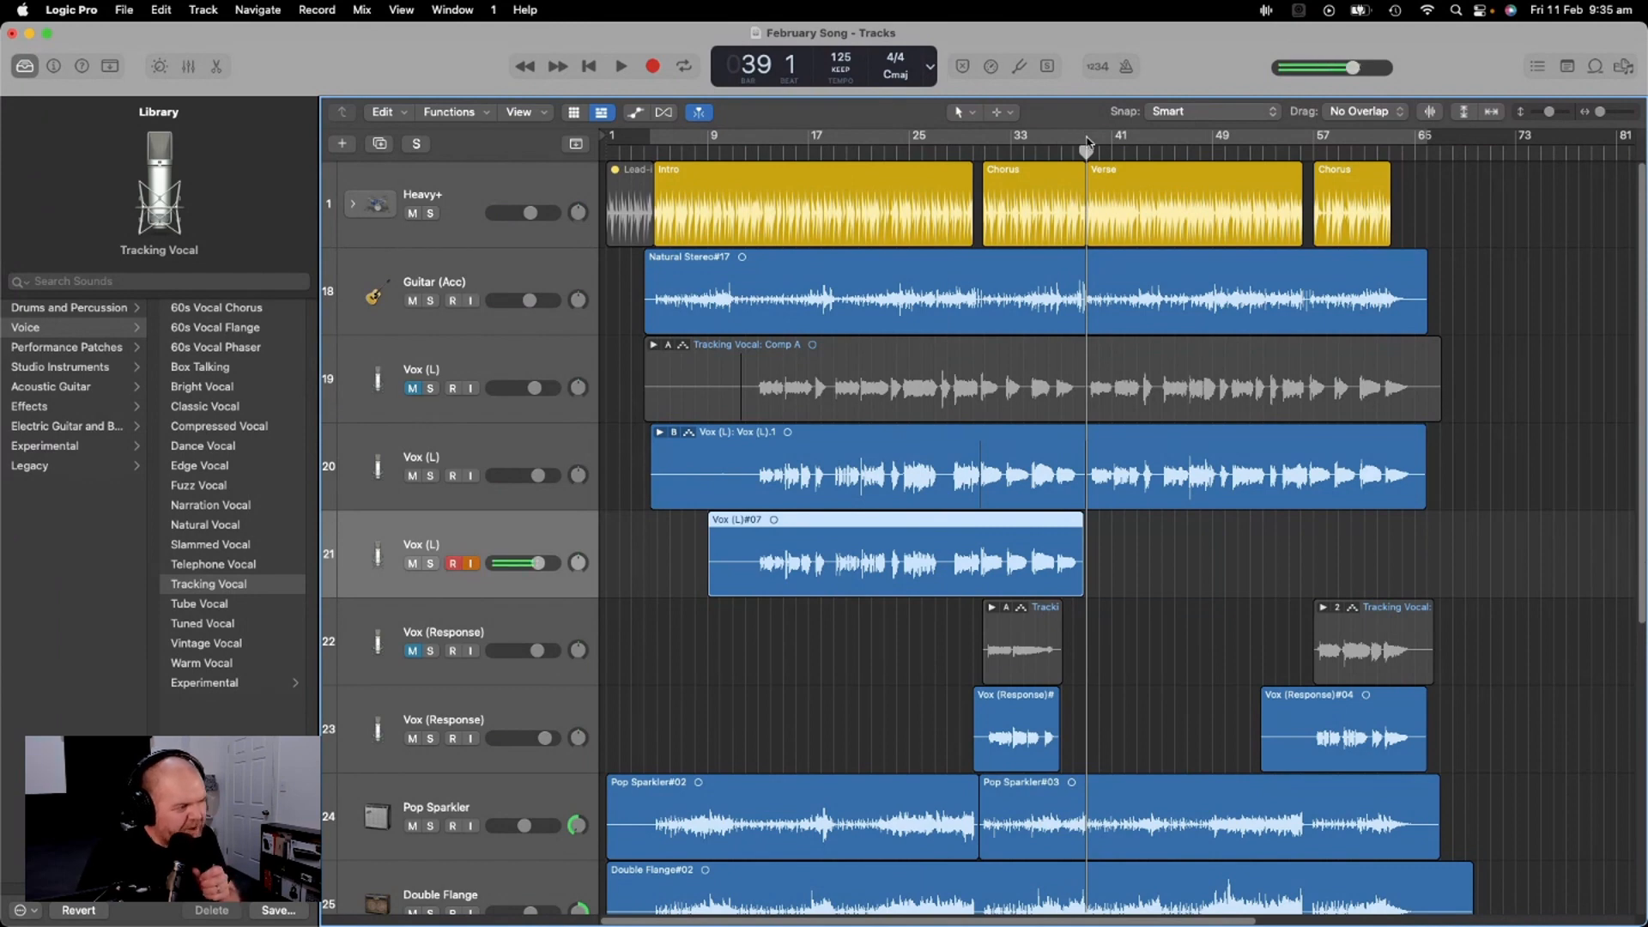
key("space")
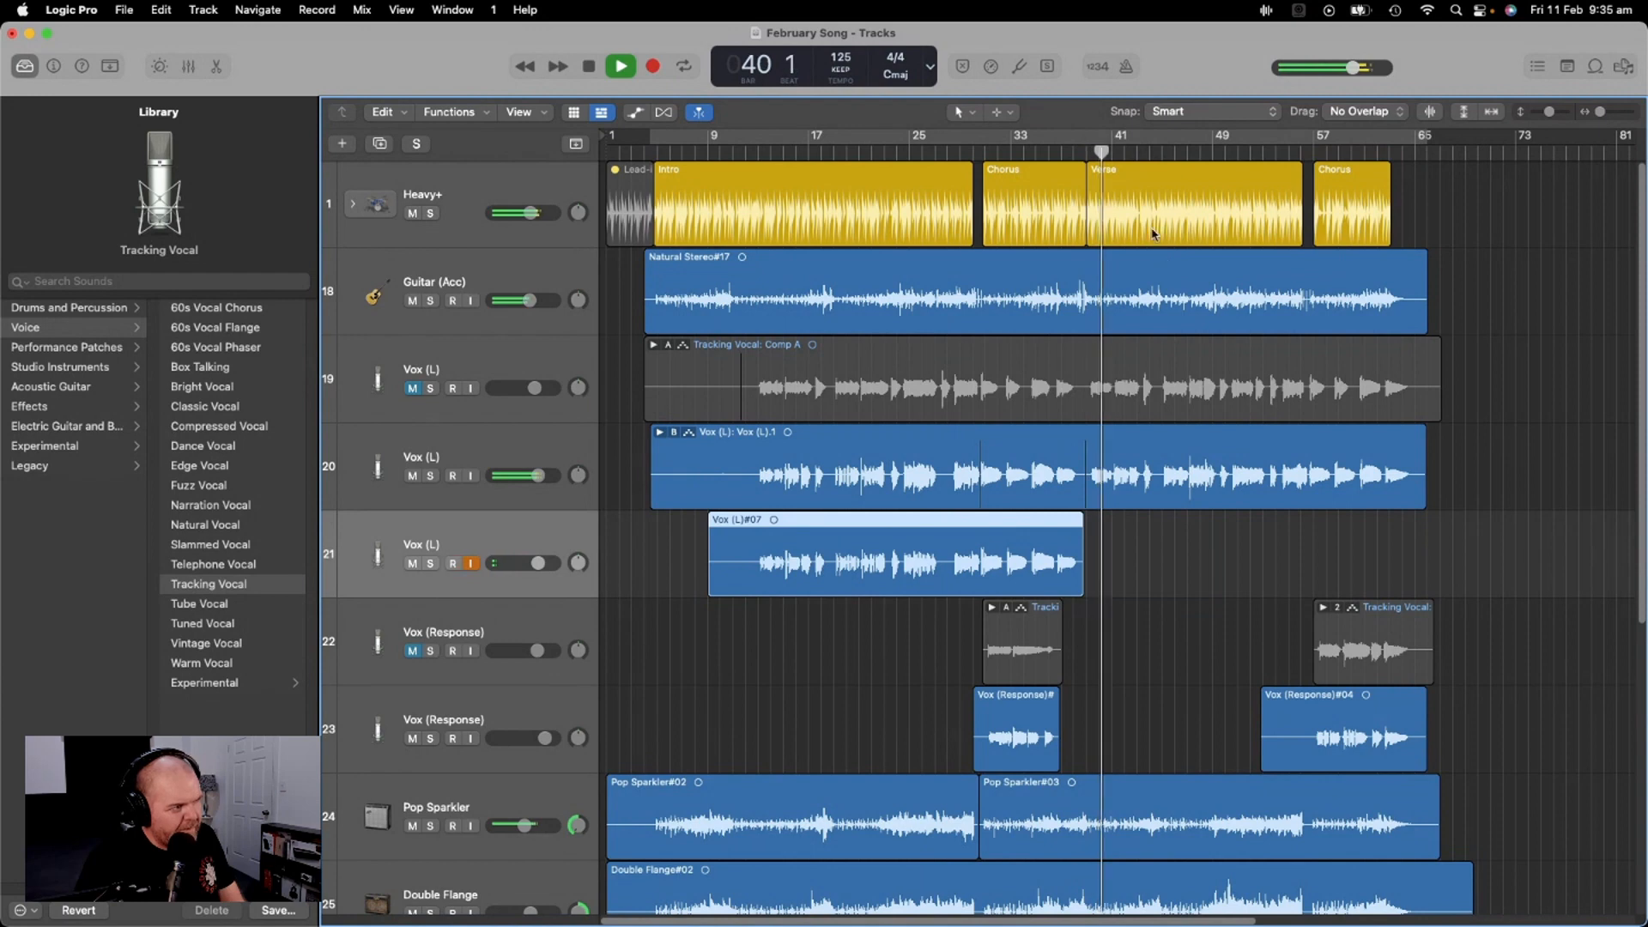
key("space")
left_click_drag(1105, 153, 1086, 153)
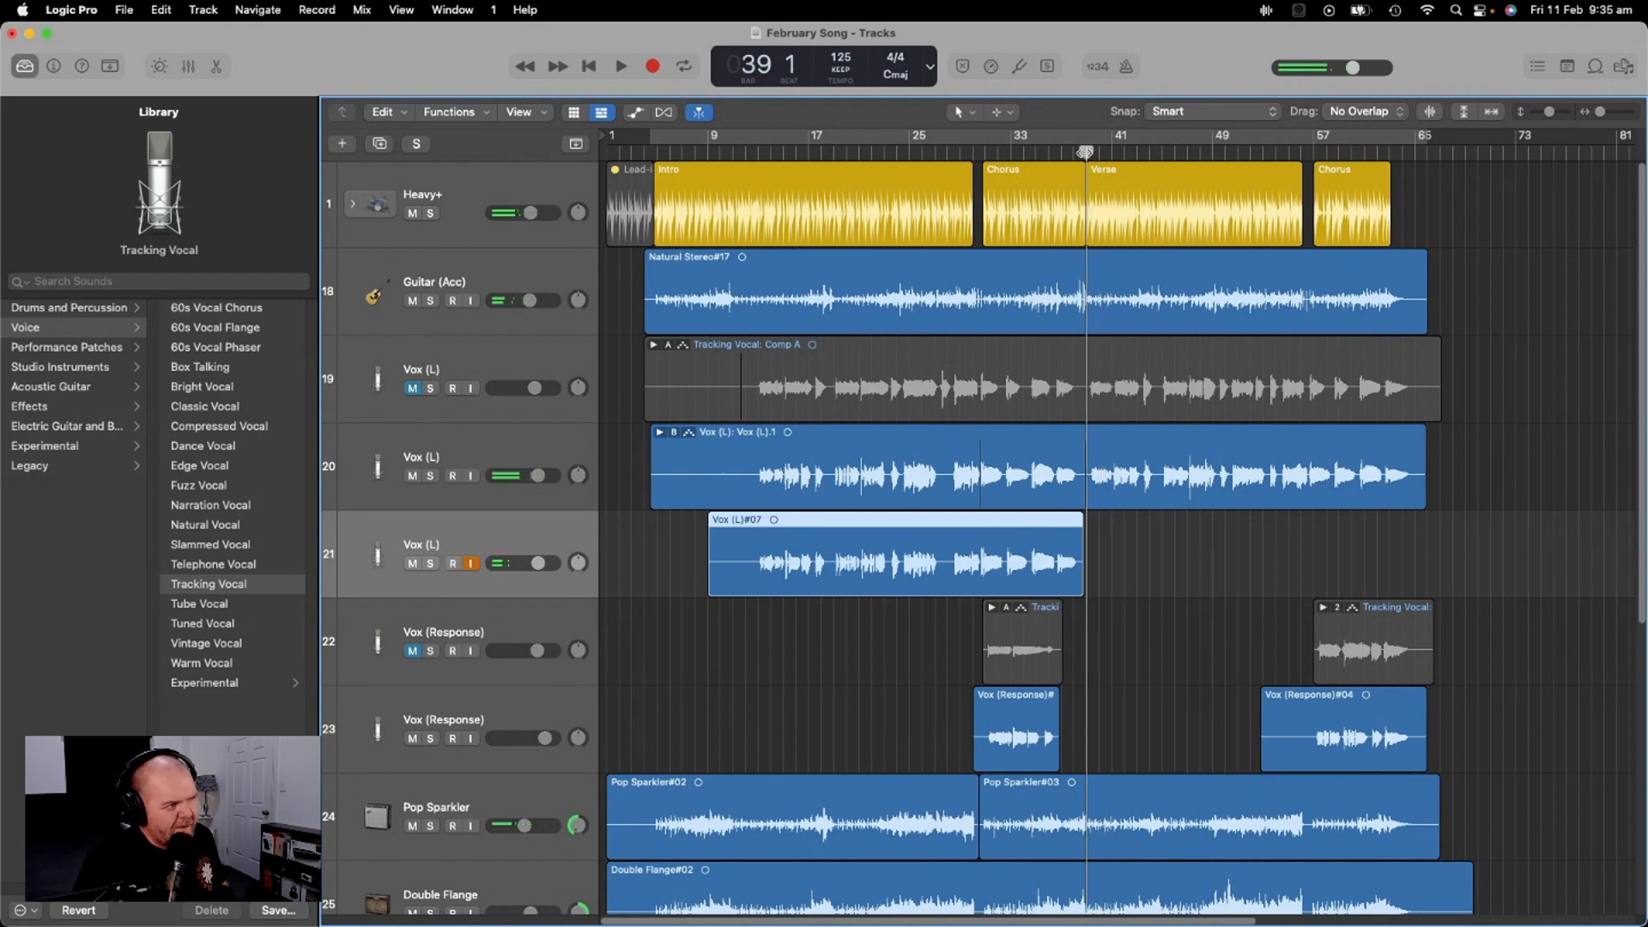
left_click(654, 67)
key("super+Tab")
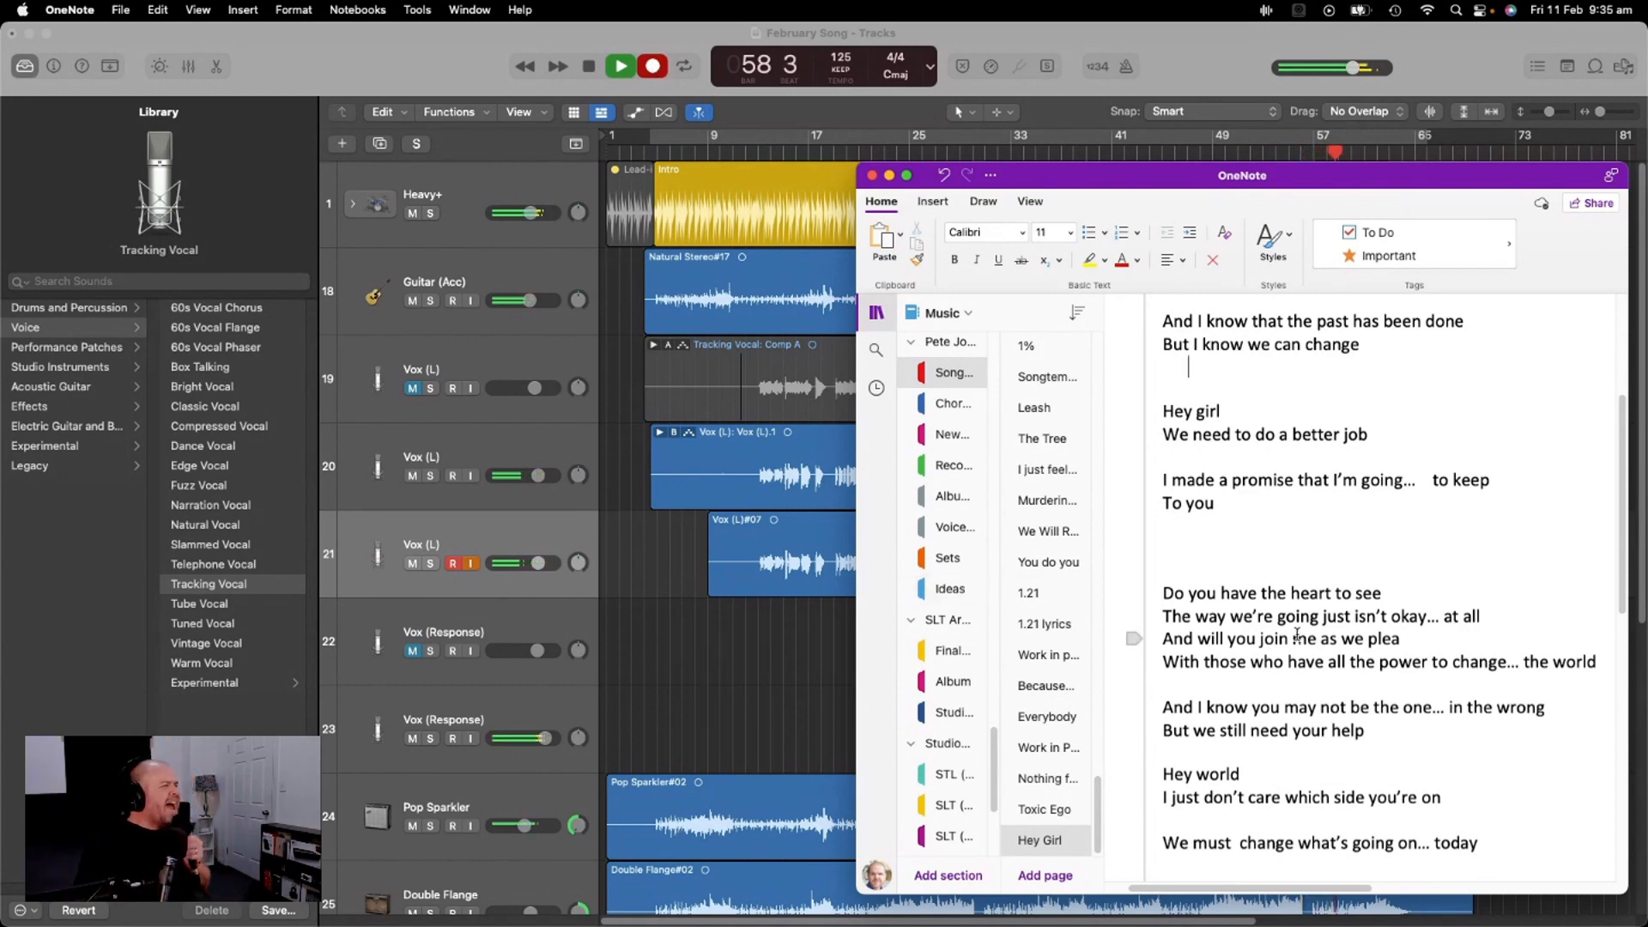
scroll(1478, 568, "down", 3)
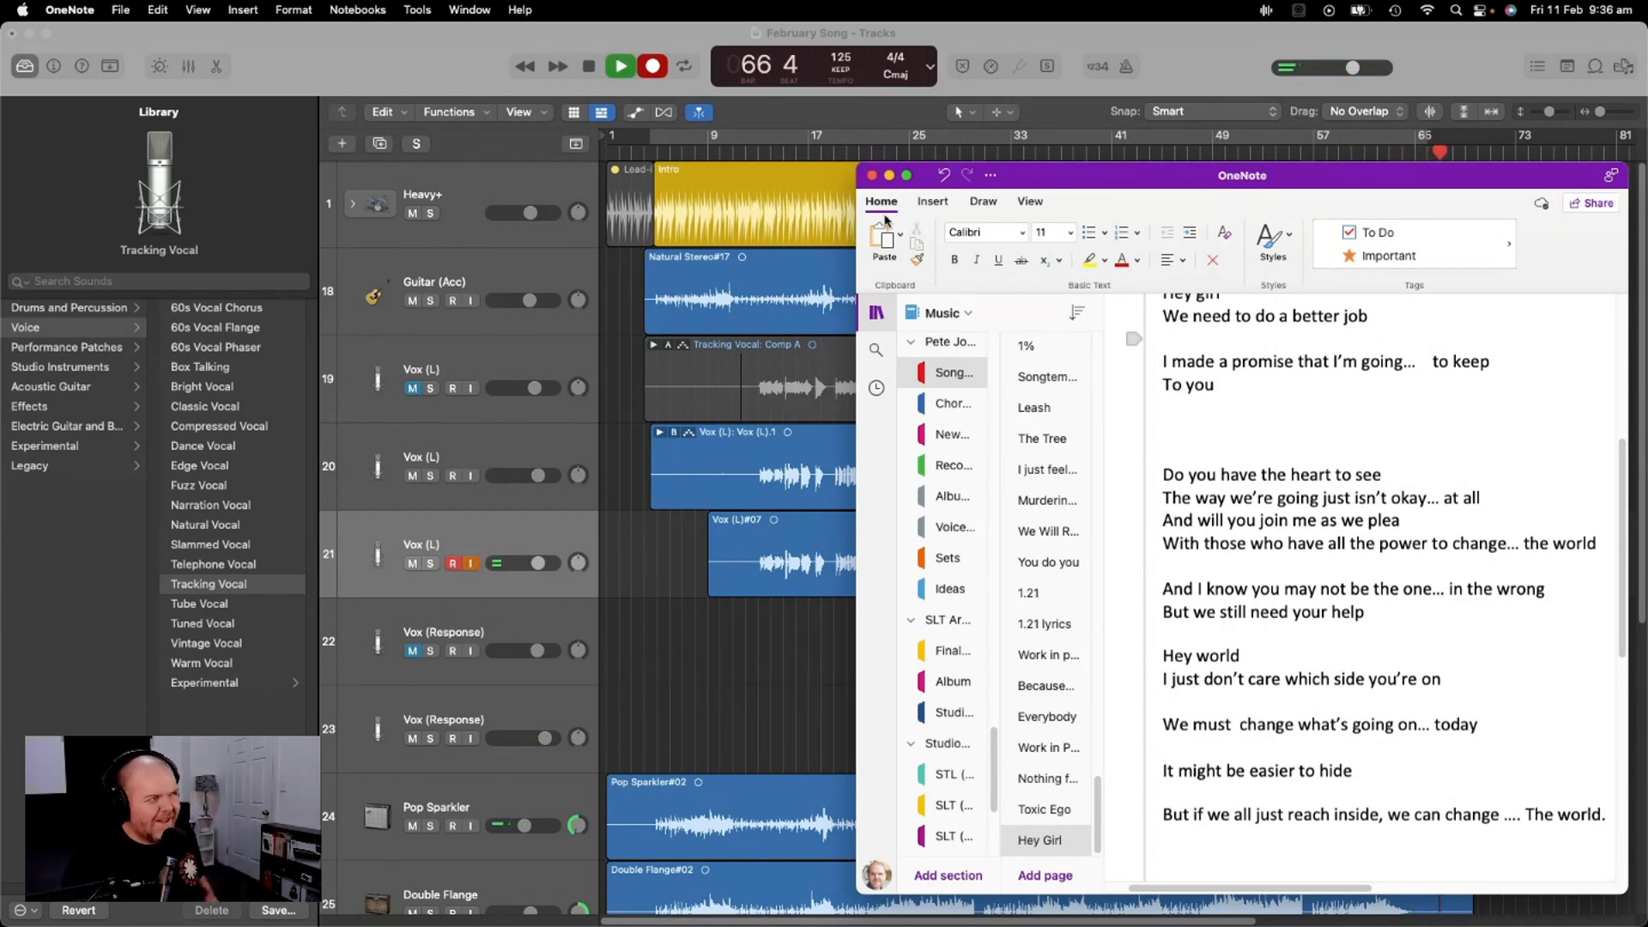
left_click(592, 68)
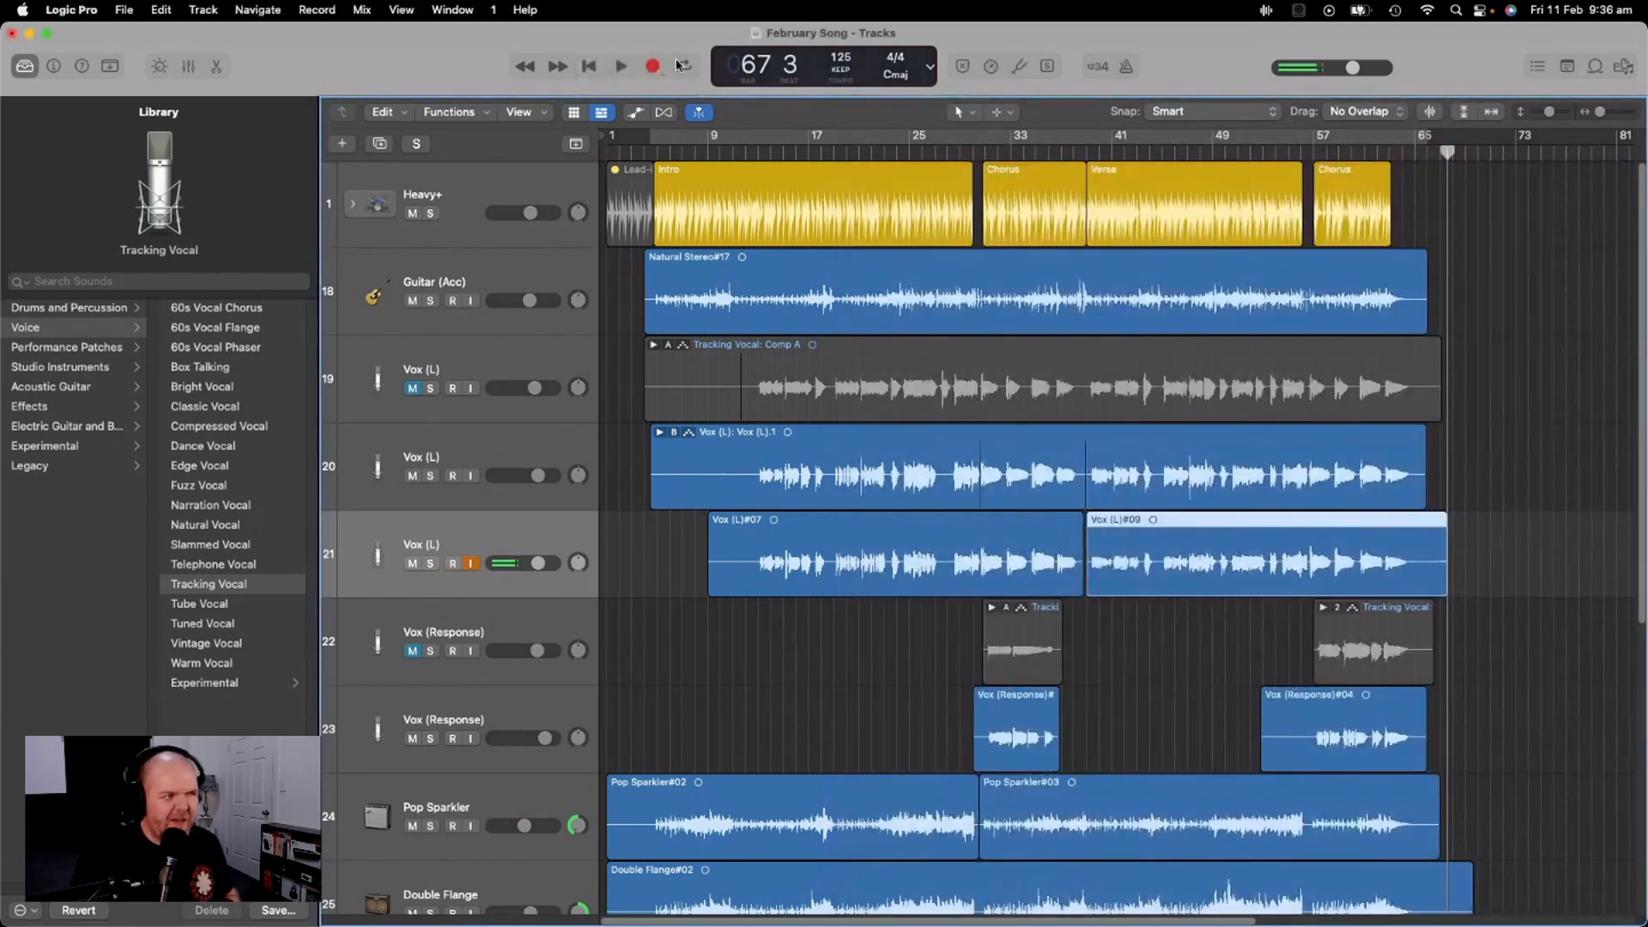
left_click_drag(1446, 572, 1432, 575)
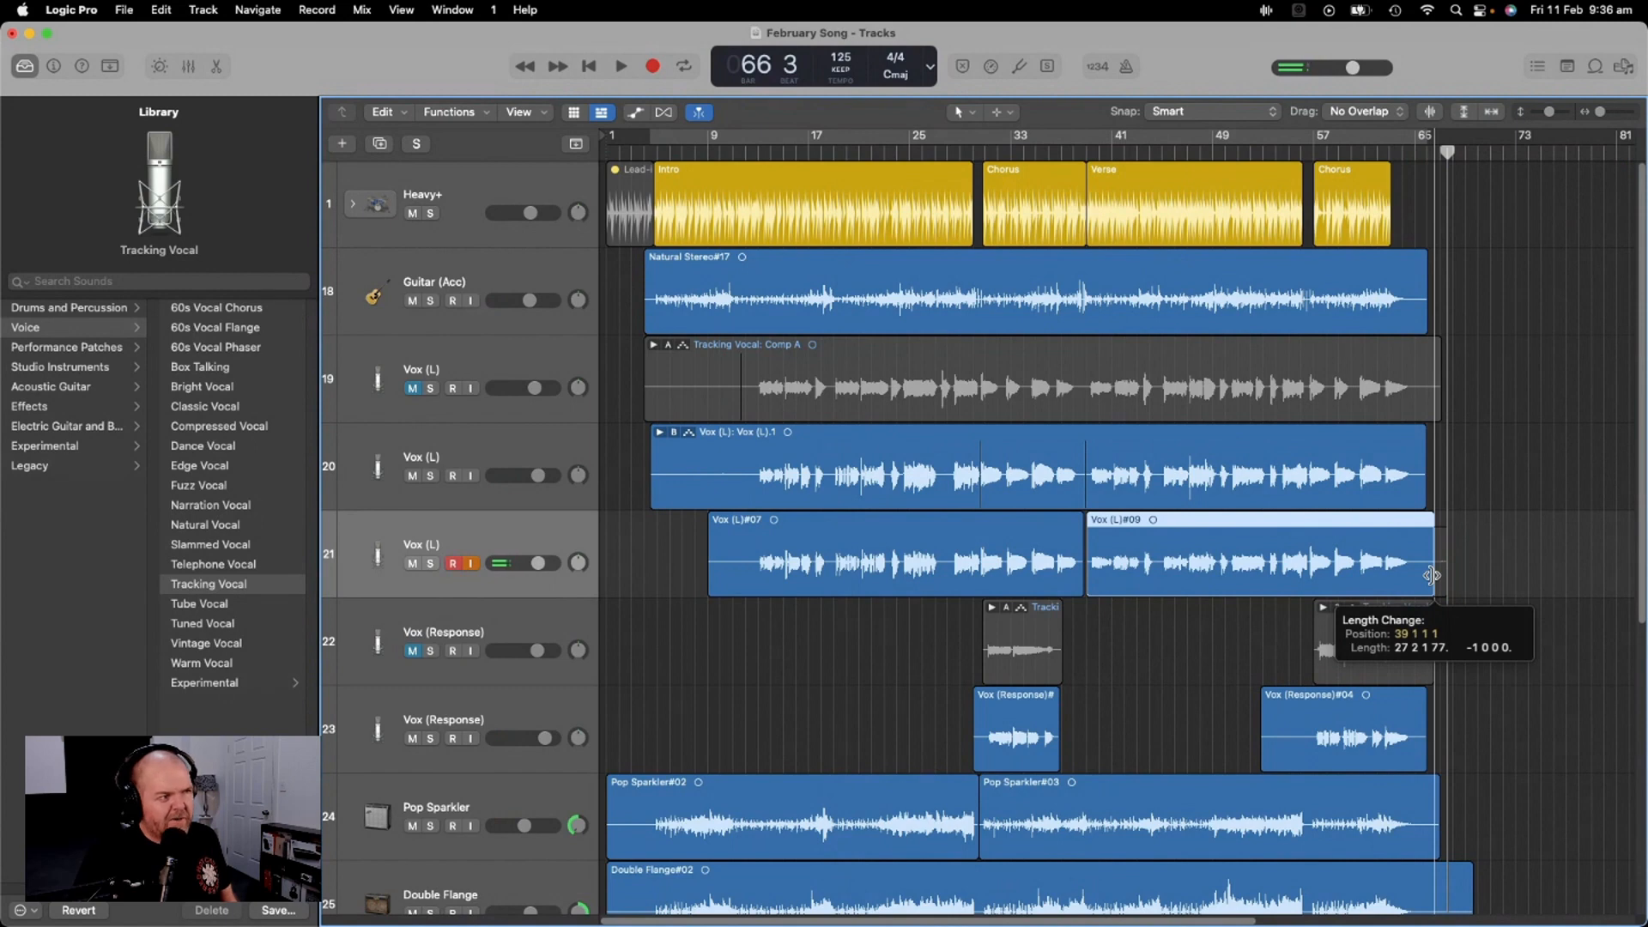
left_click_drag(1432, 575, 1428, 576)
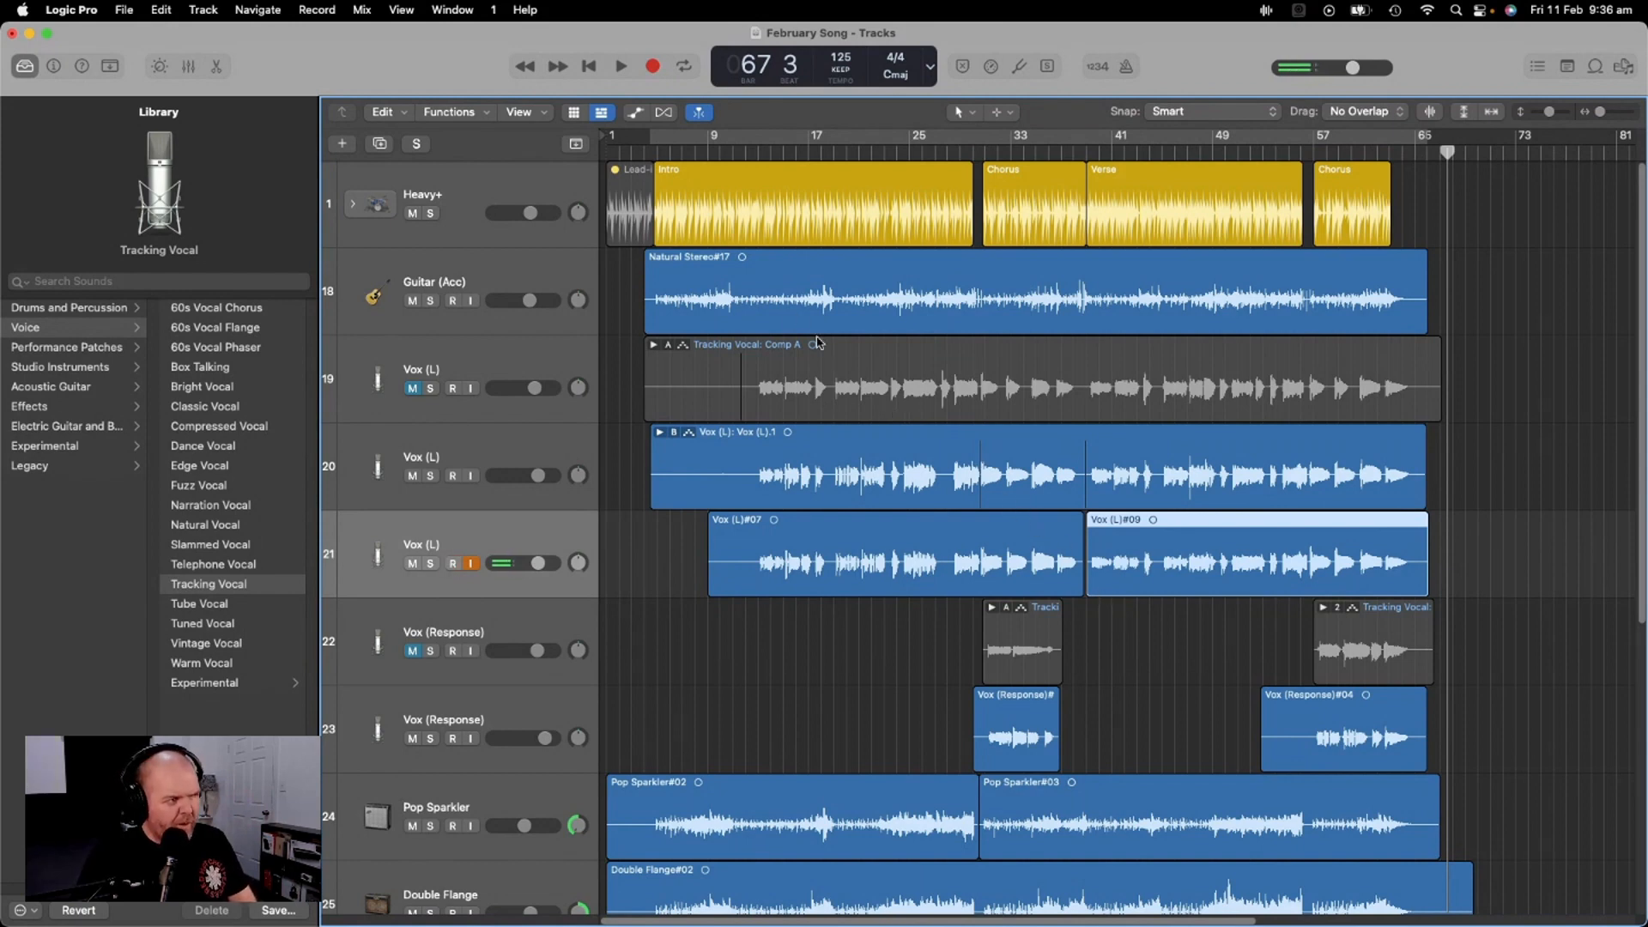
Lower the doubled Vox (L) track's volume to -13.4 dB while playing from bar 9, and save the project
left_click(715, 151)
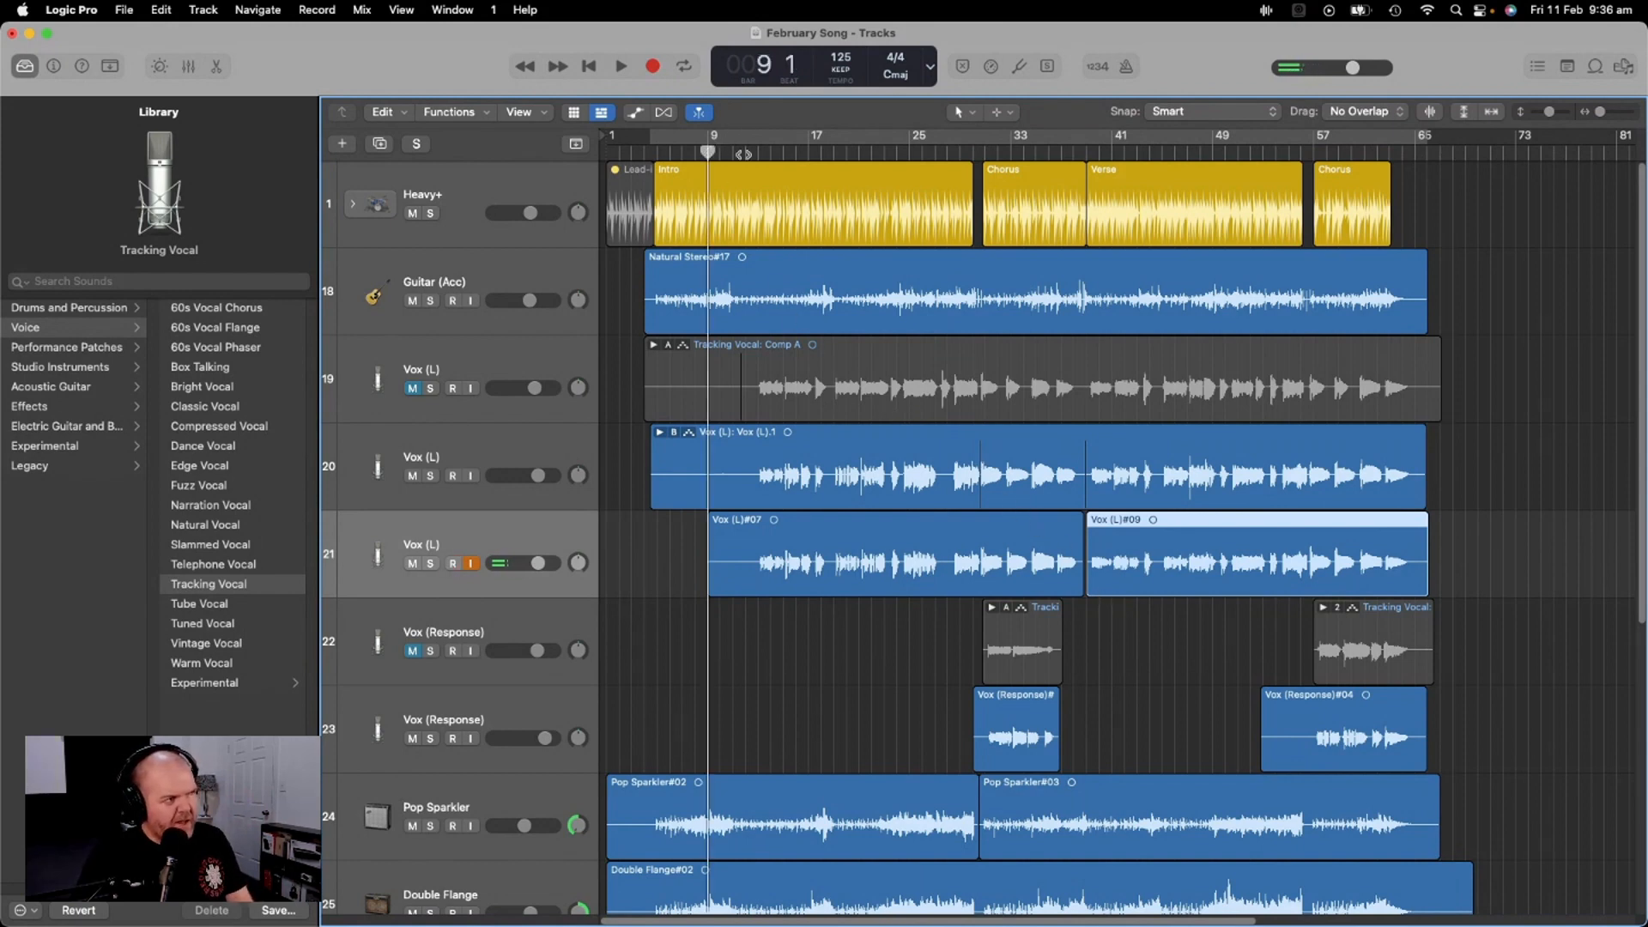
key("space")
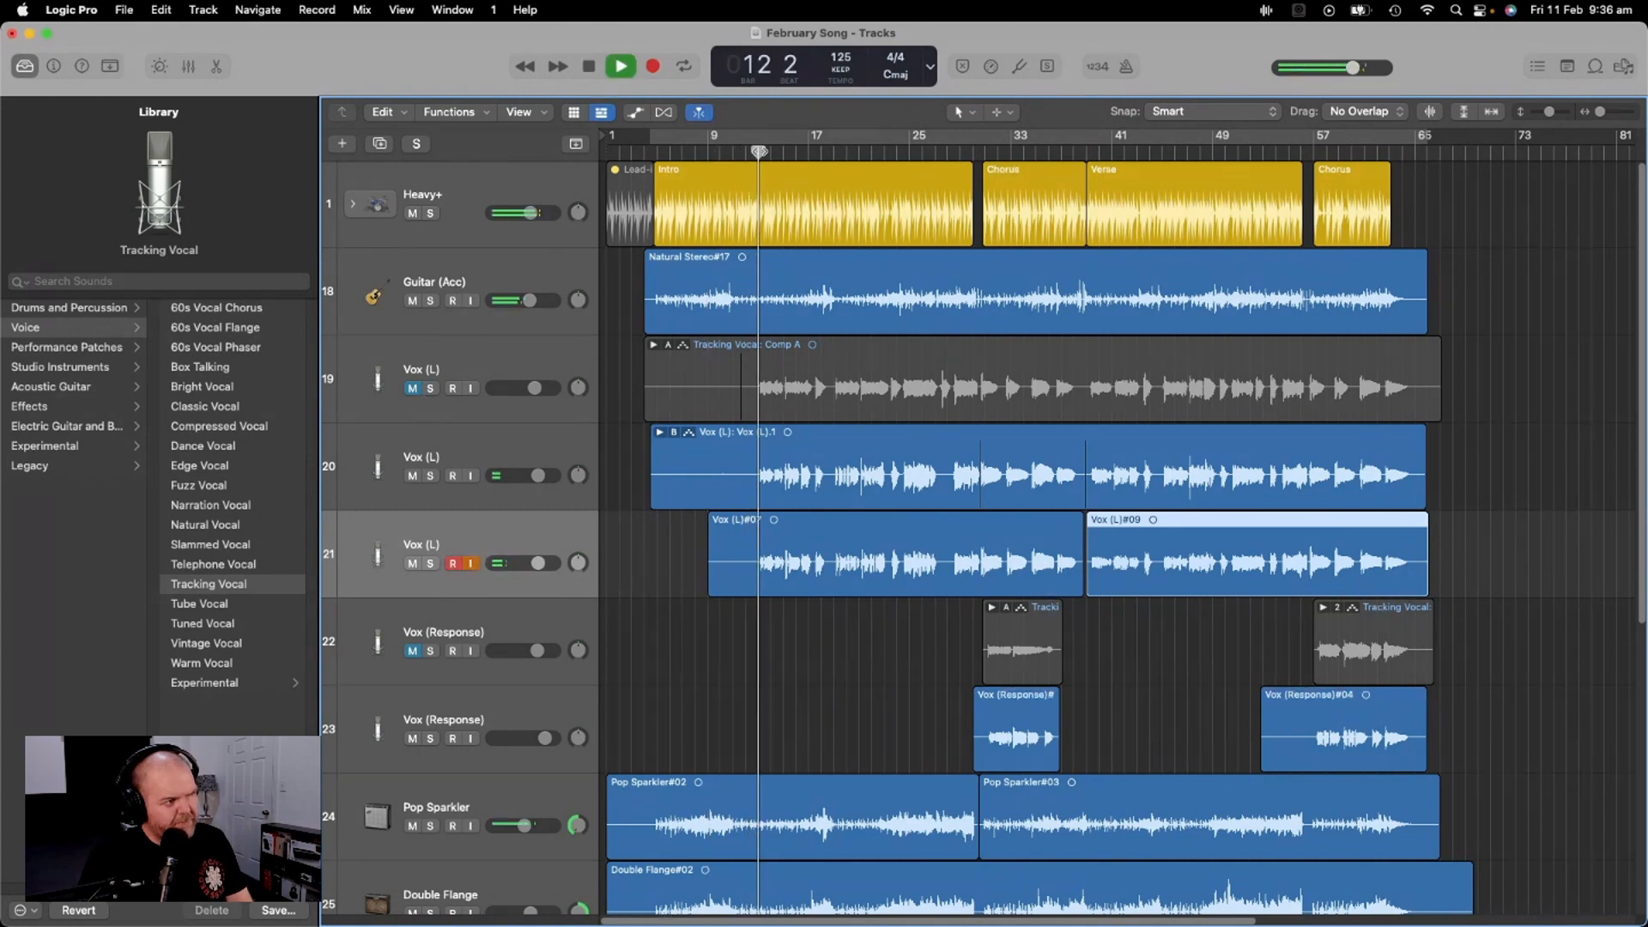
left_click_drag(539, 563, 514, 563)
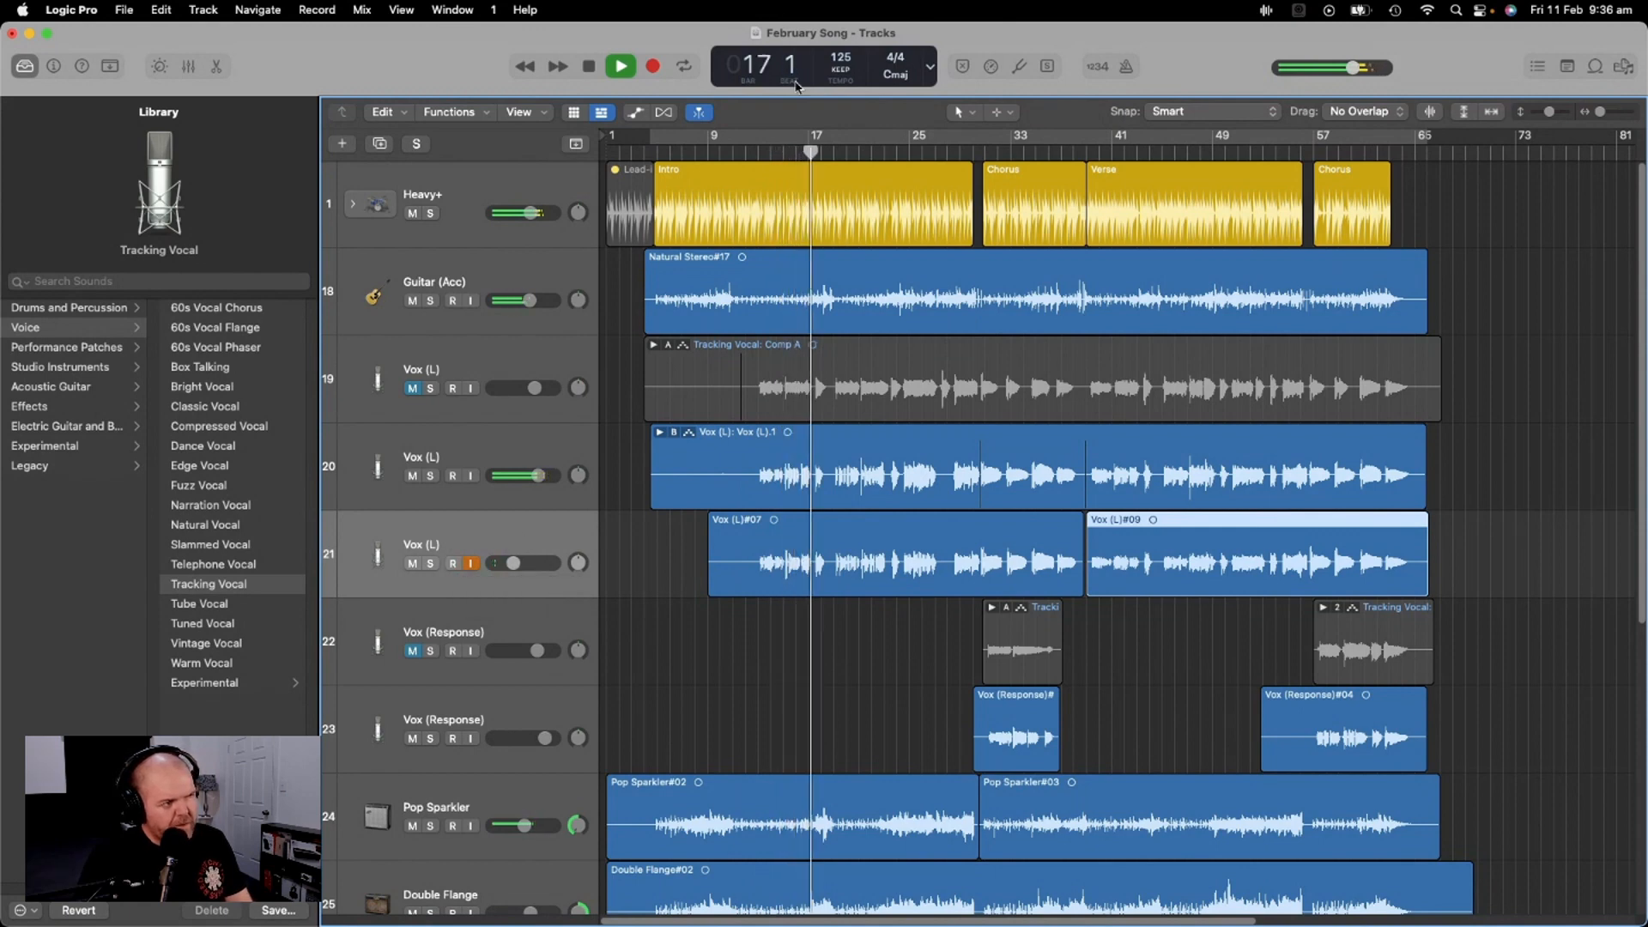
key("space")
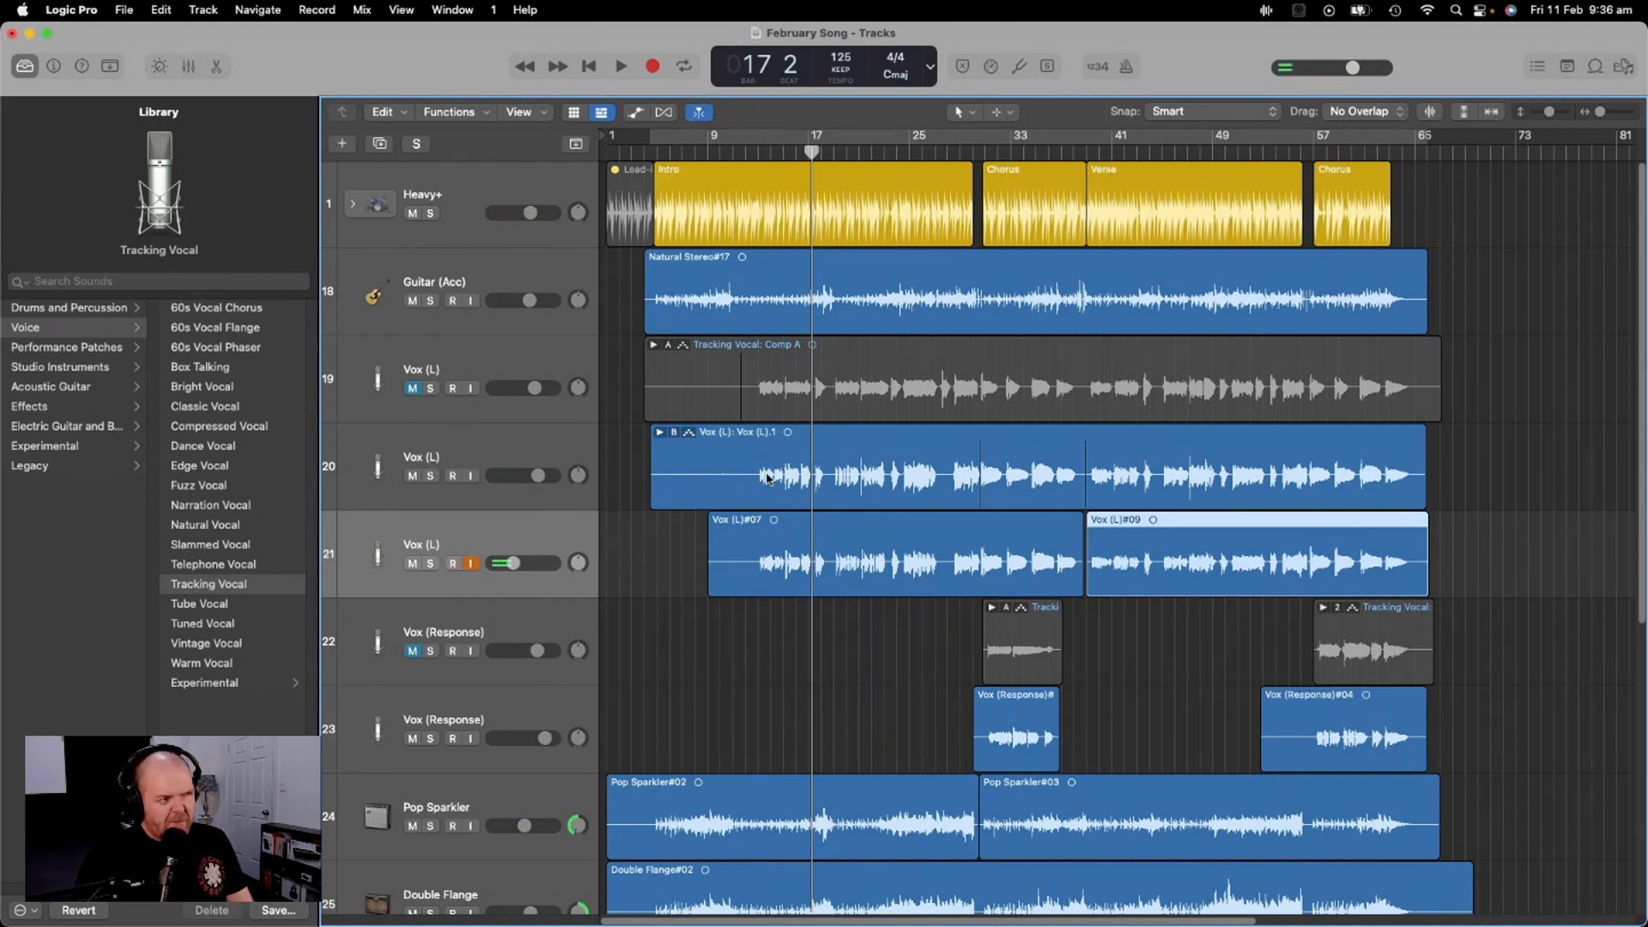
key("space")
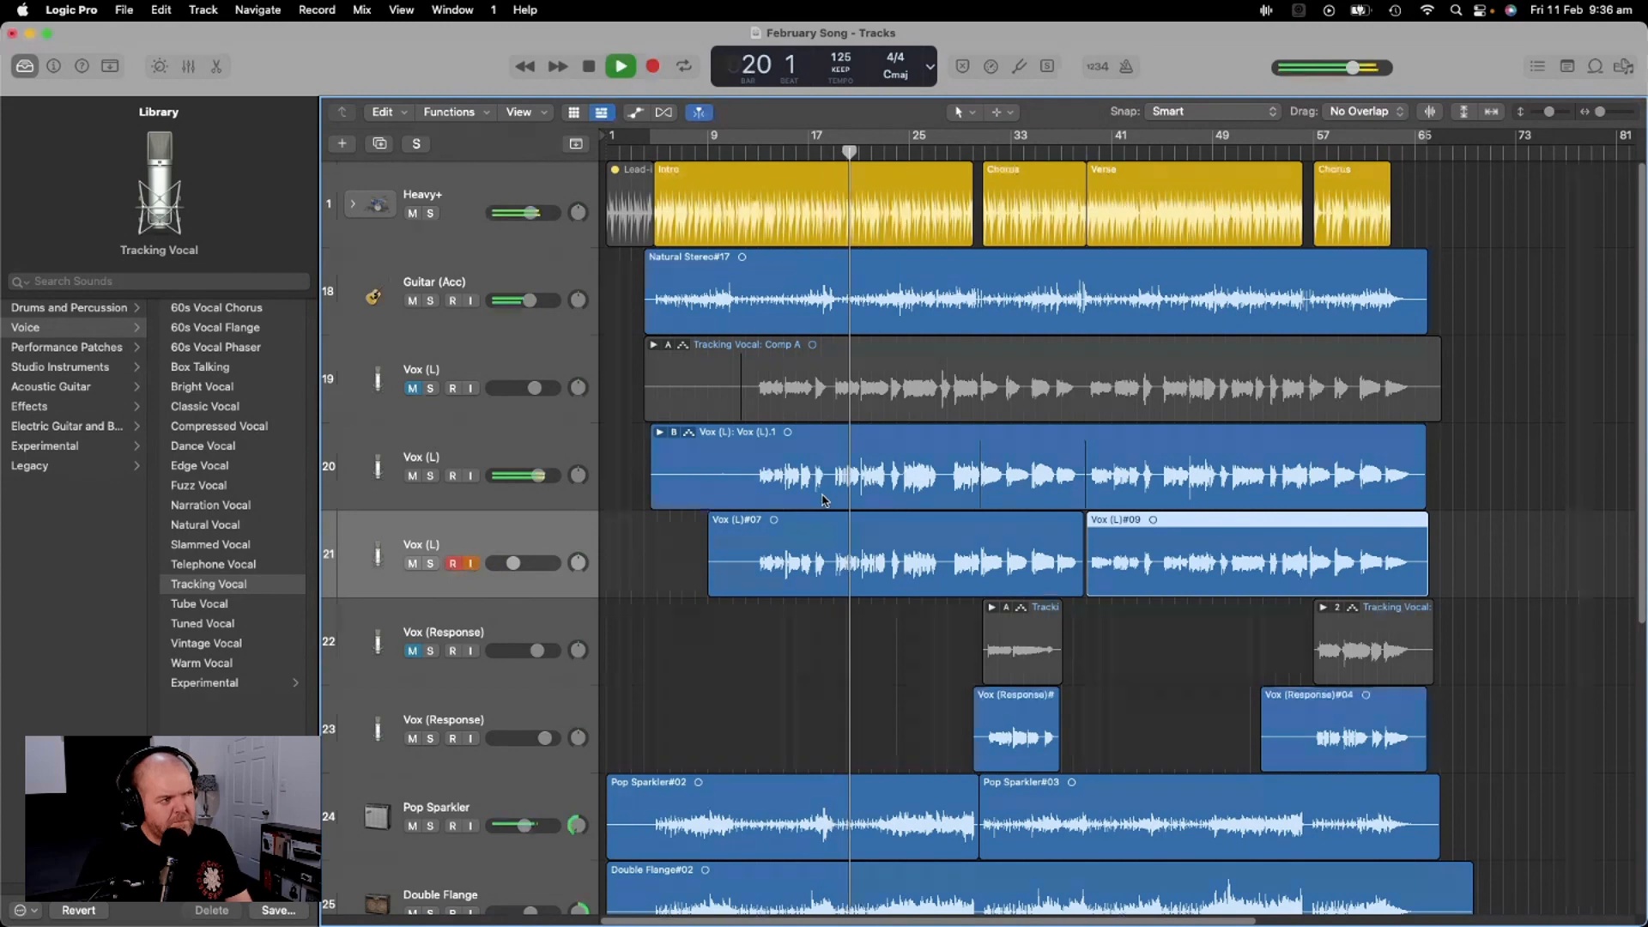
mouse_move(496, 563)
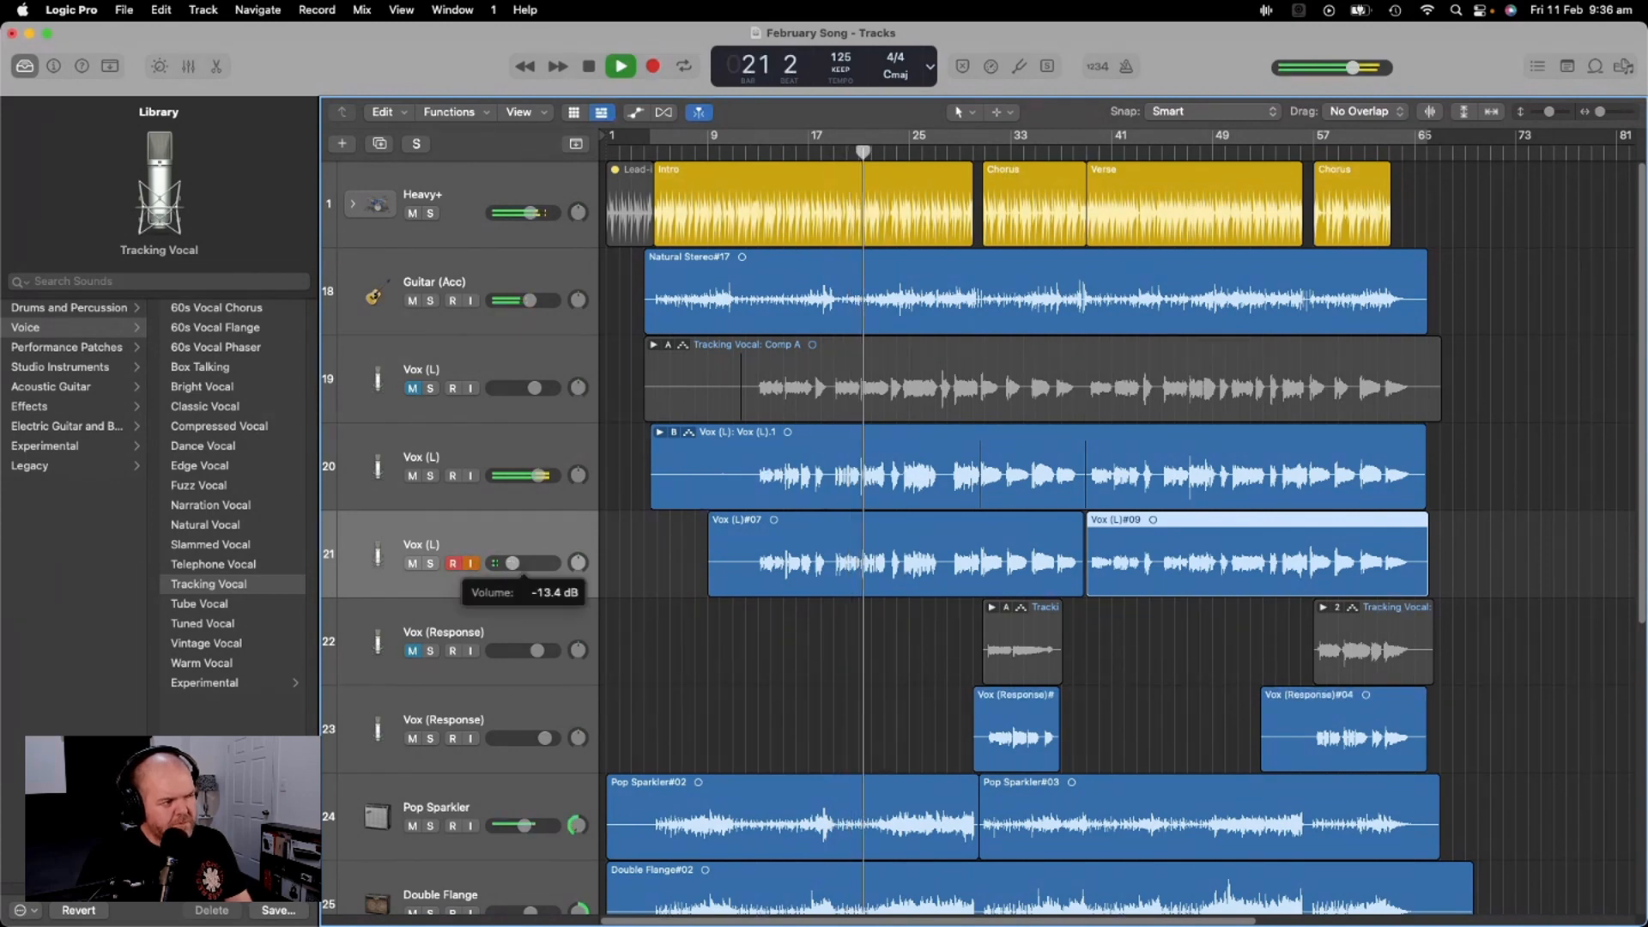
key("space")
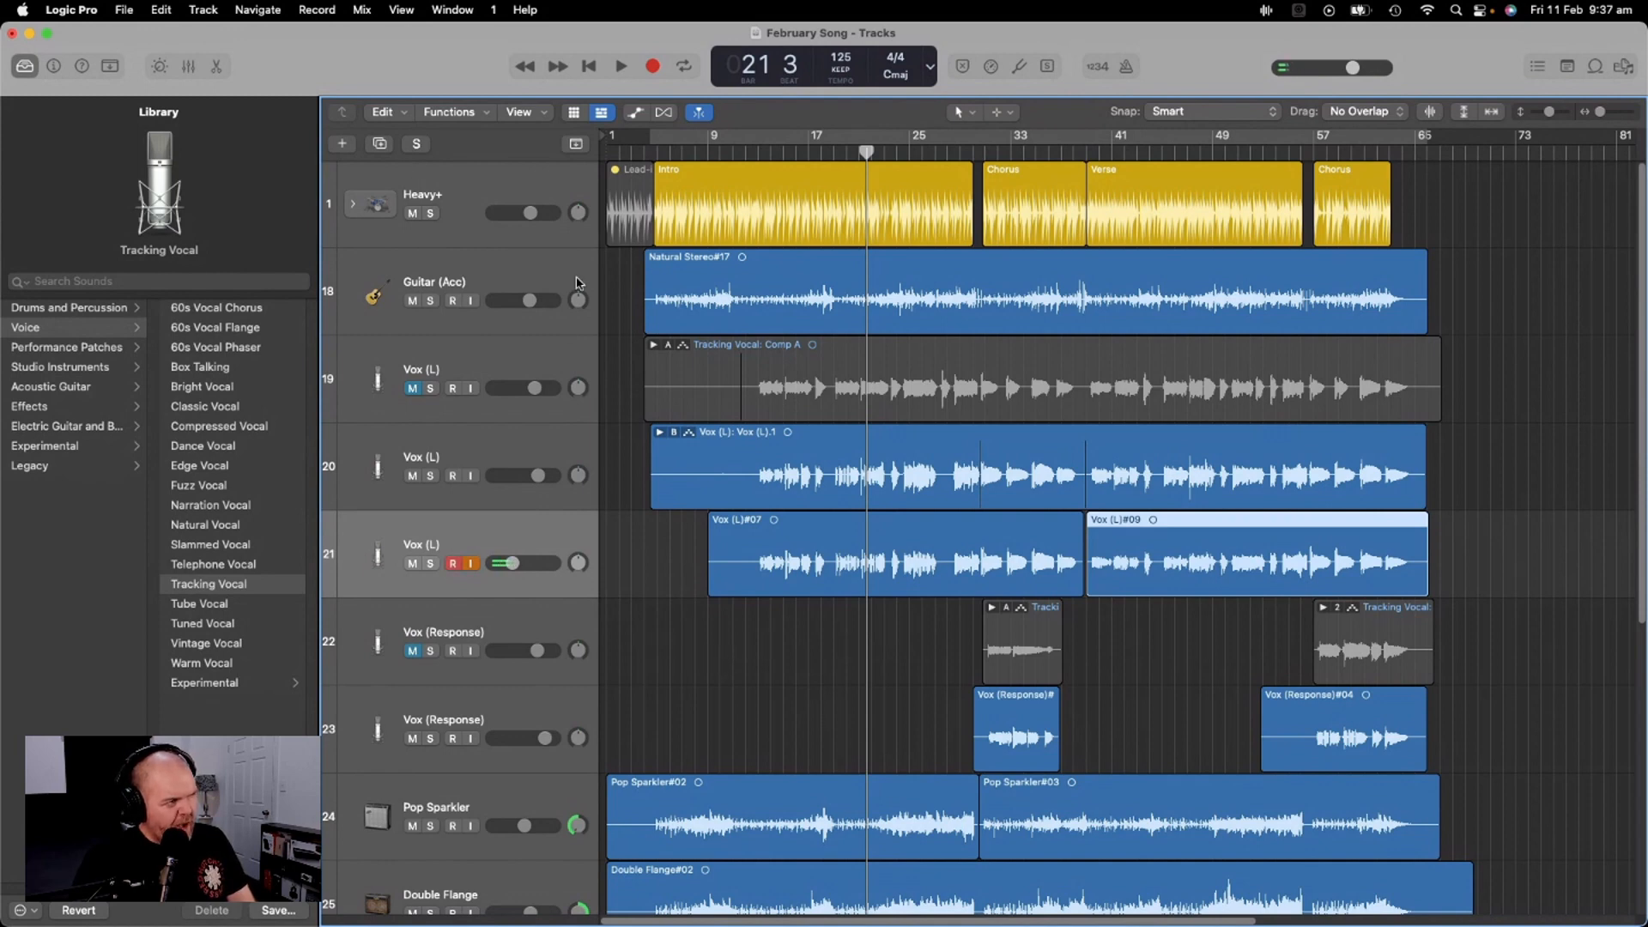
left_click(125, 12)
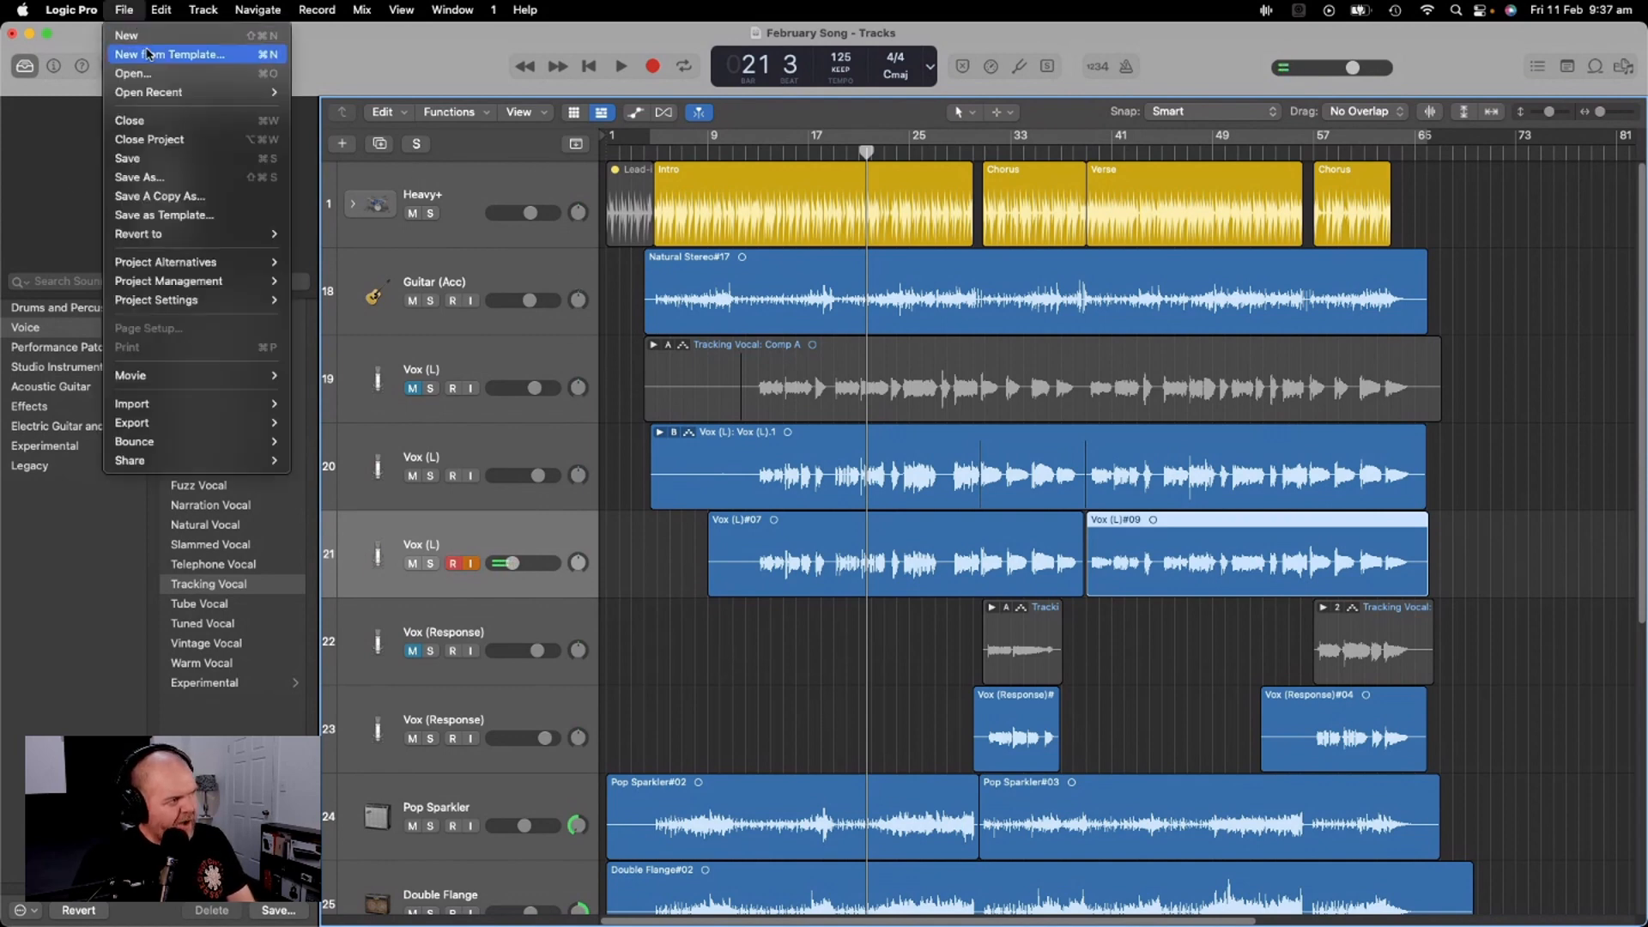
left_click(202, 162)
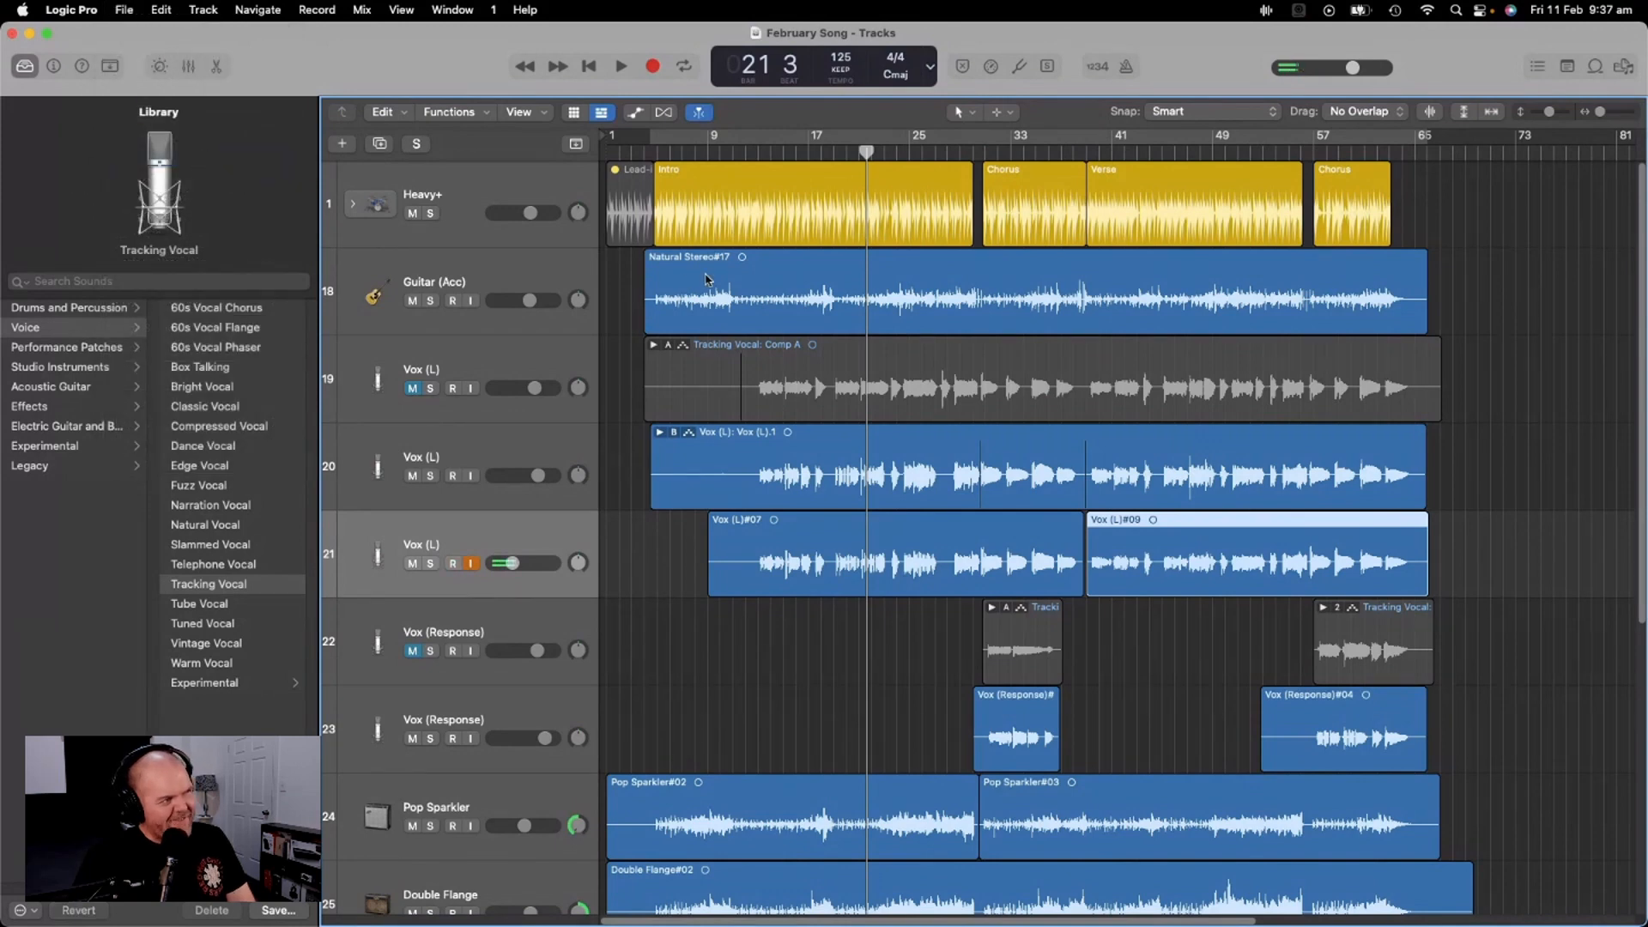
Open the mixer with the lead Vox (L) track selected and enlarge it to show the channels' effects and sends
left_click_drag(848, 155, 683, 180)
left_click(566, 442)
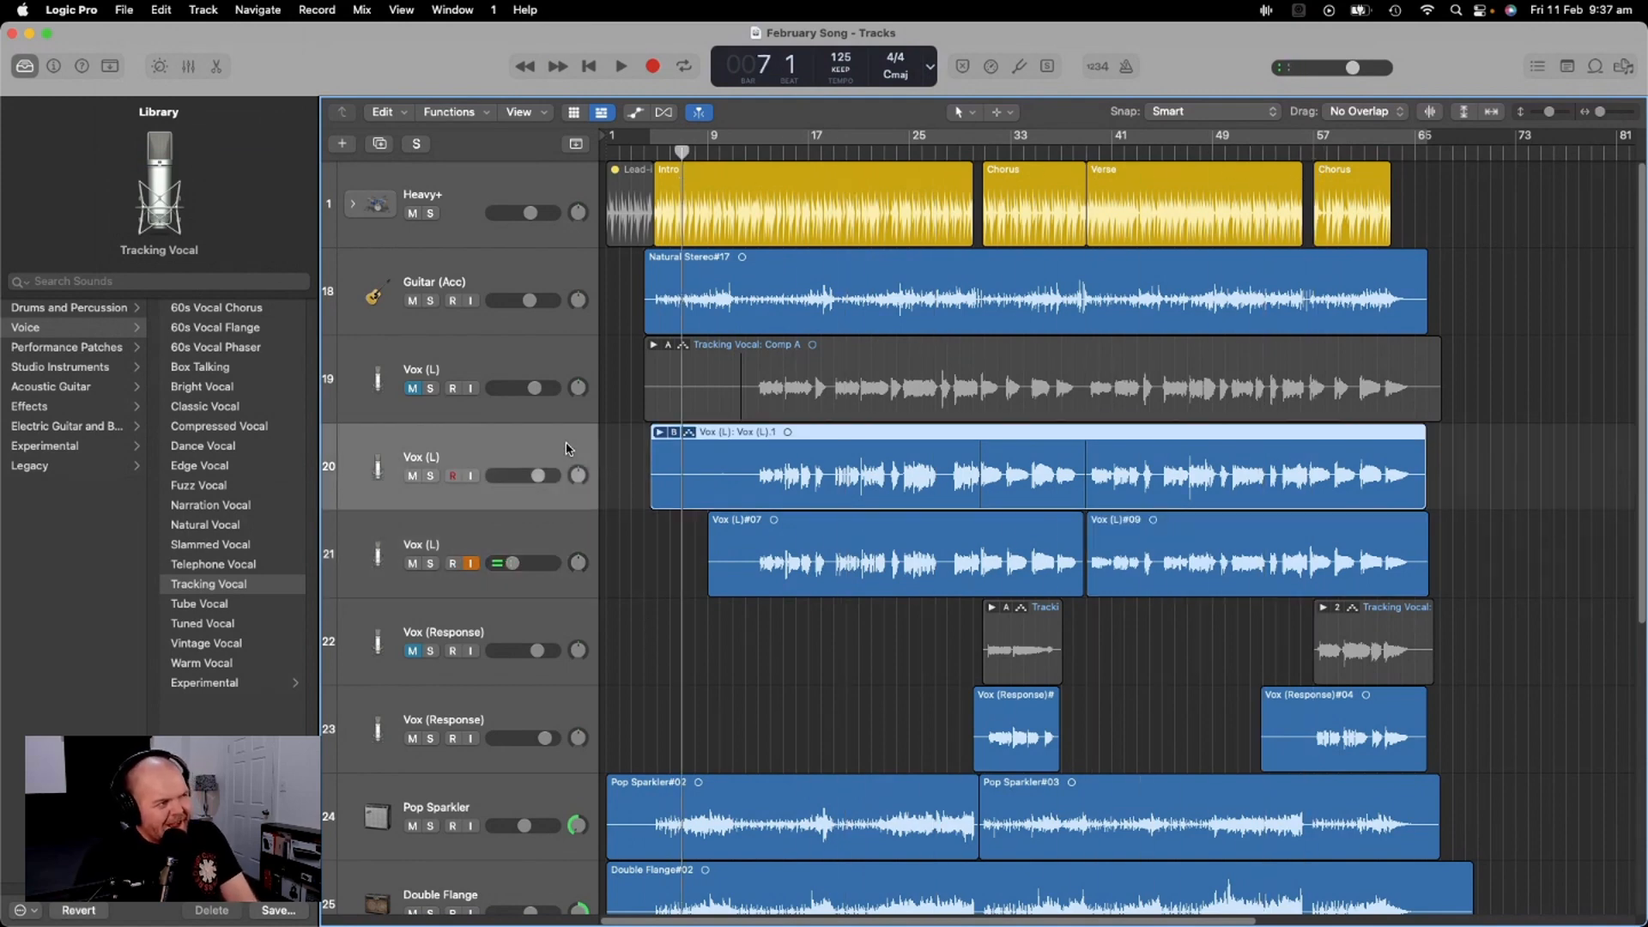
key("x")
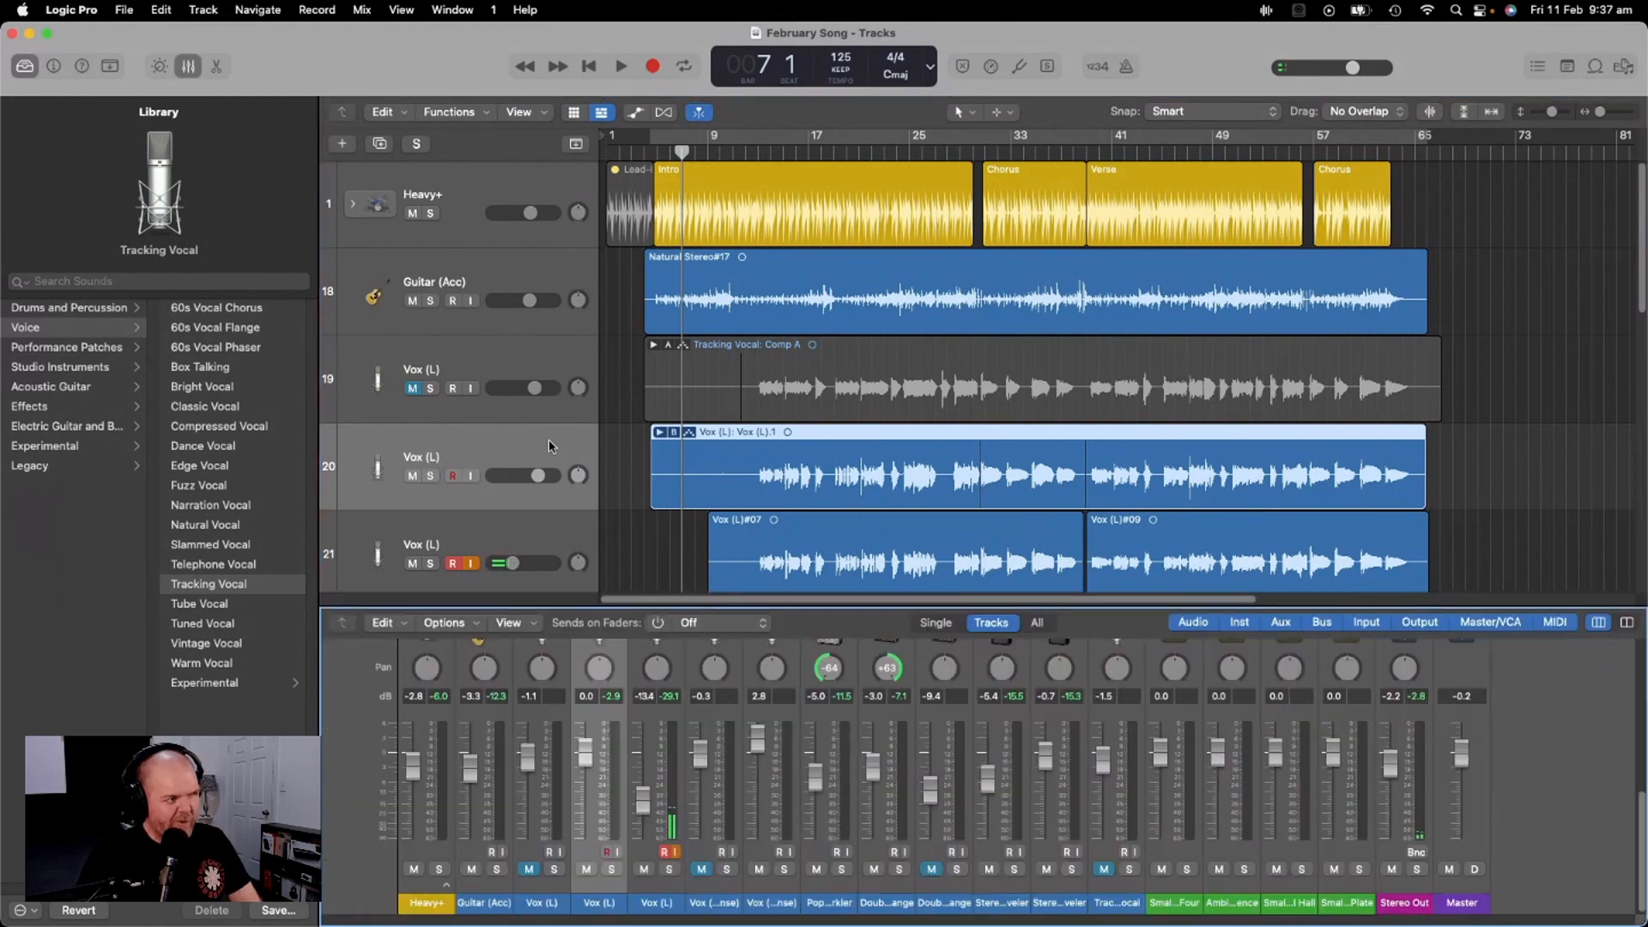
scroll(761, 670, "up", 3)
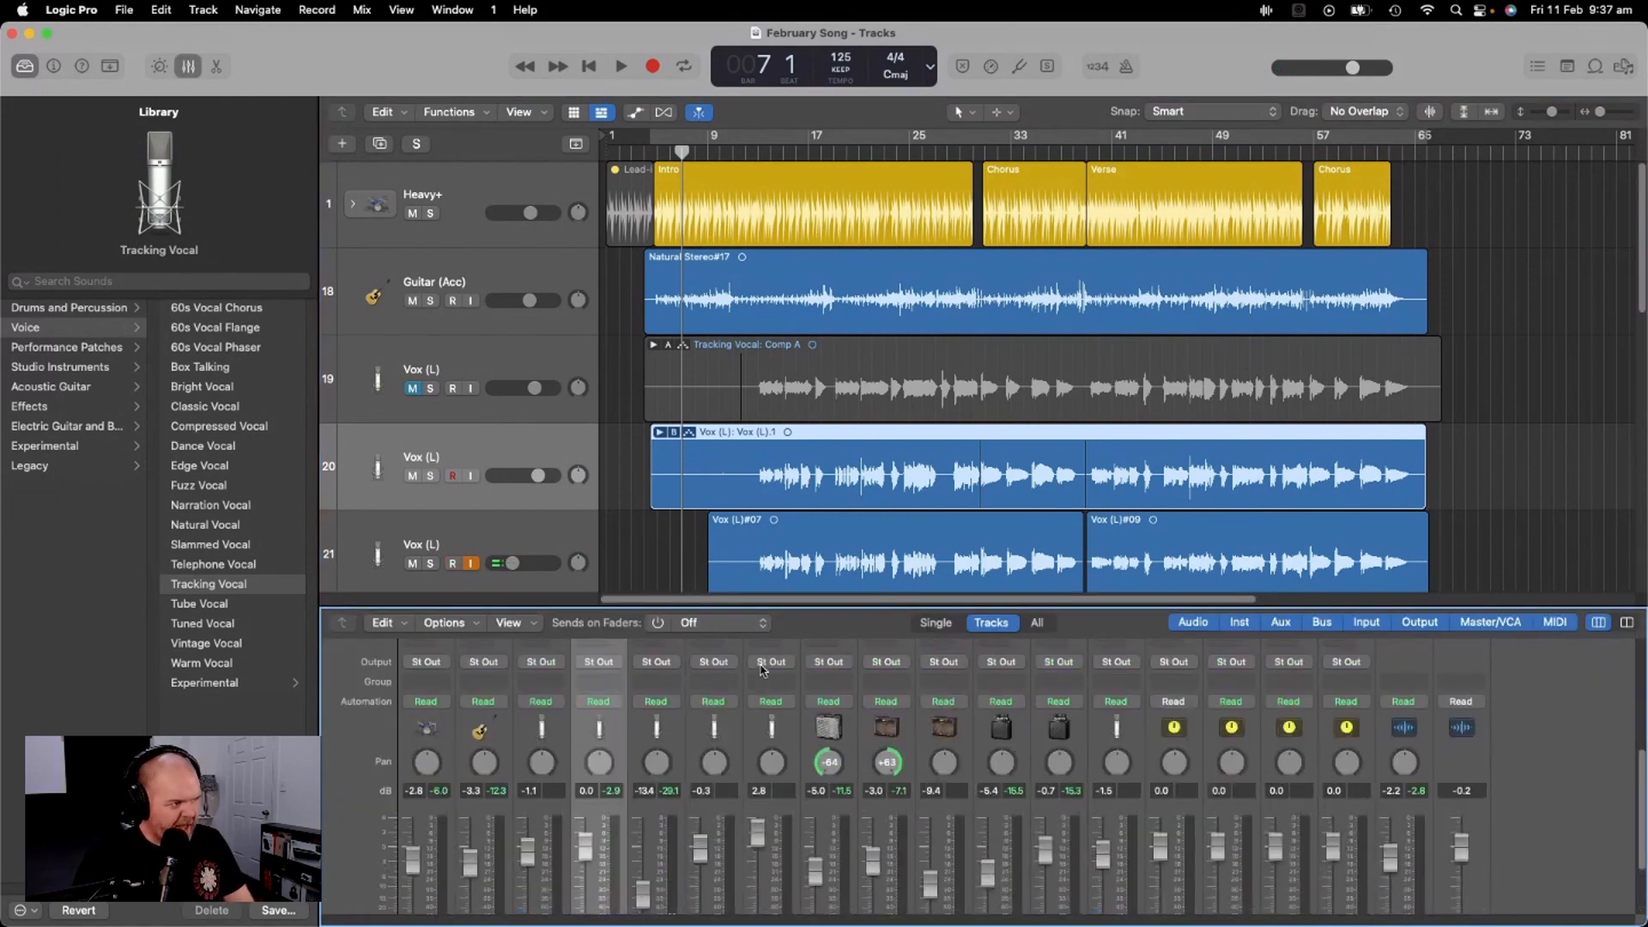
left_click_drag(822, 608, 831, 335)
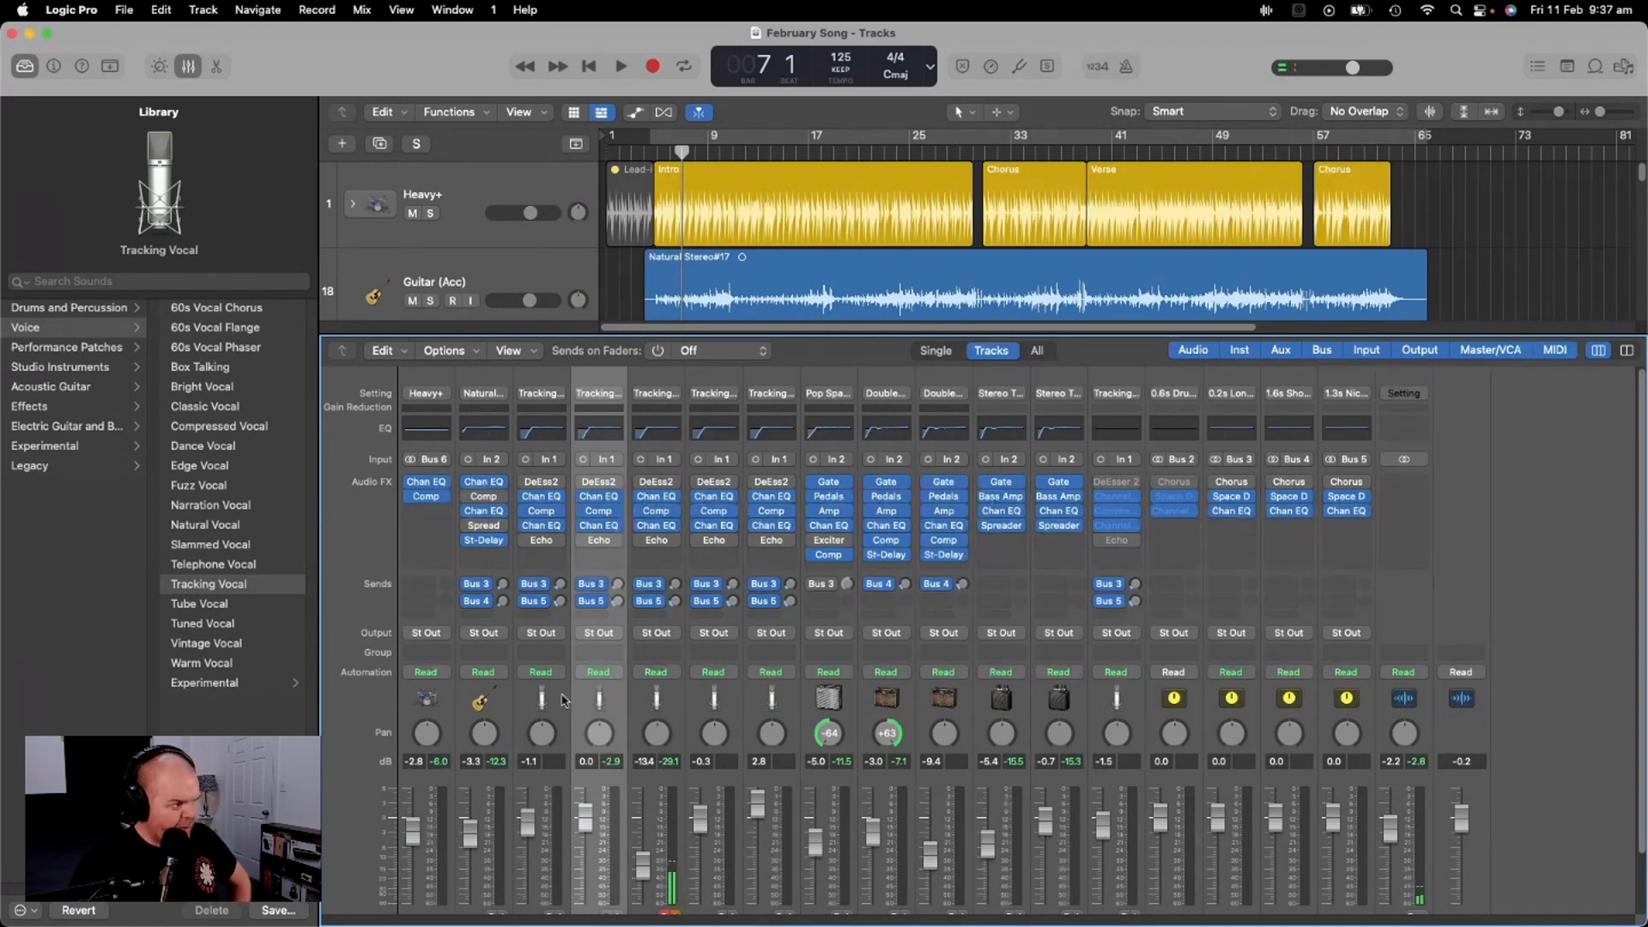
Solo the lead Vox (L) track with the double disarmed, and play it from bar 13
left_click(538, 383)
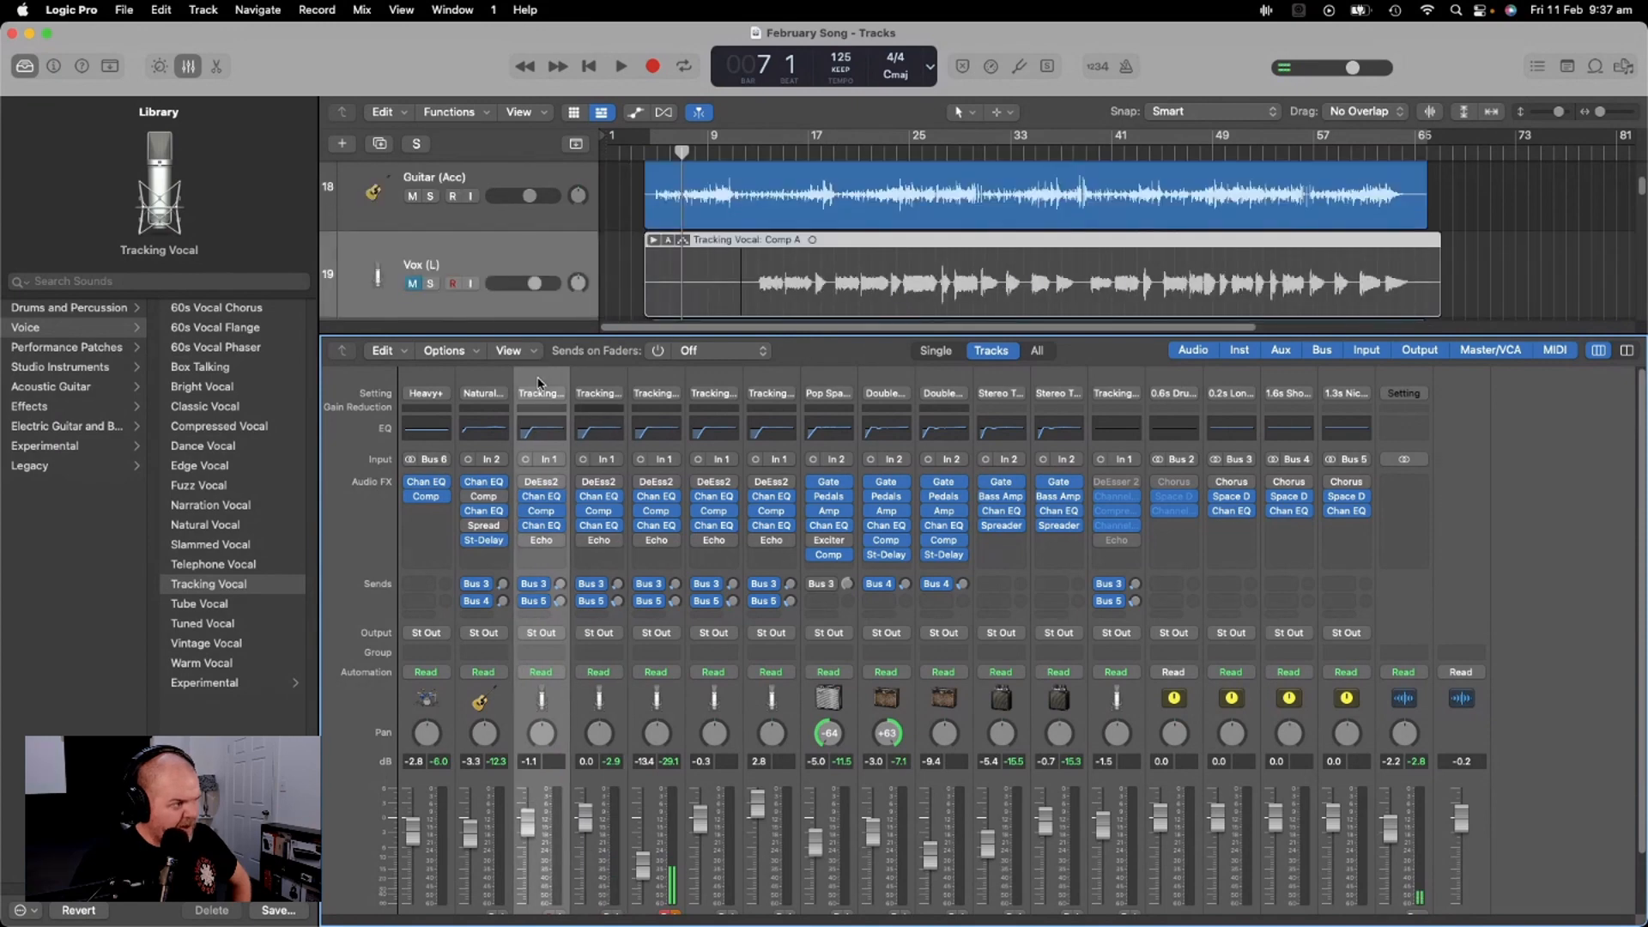
left_click(583, 379)
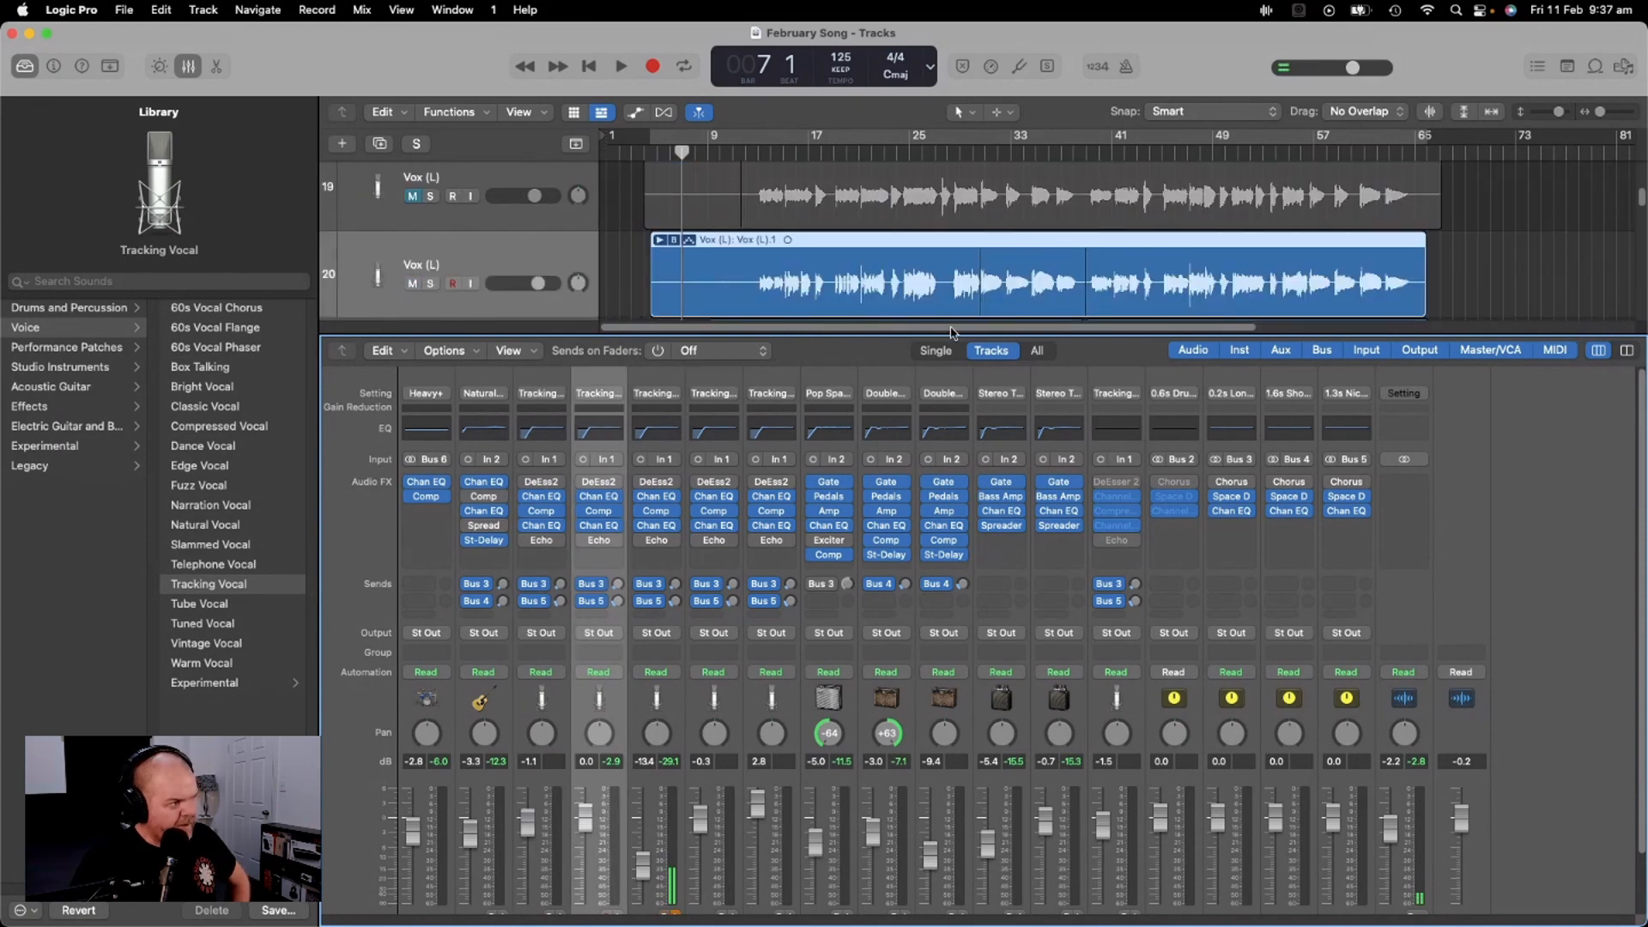
left_click(659, 377)
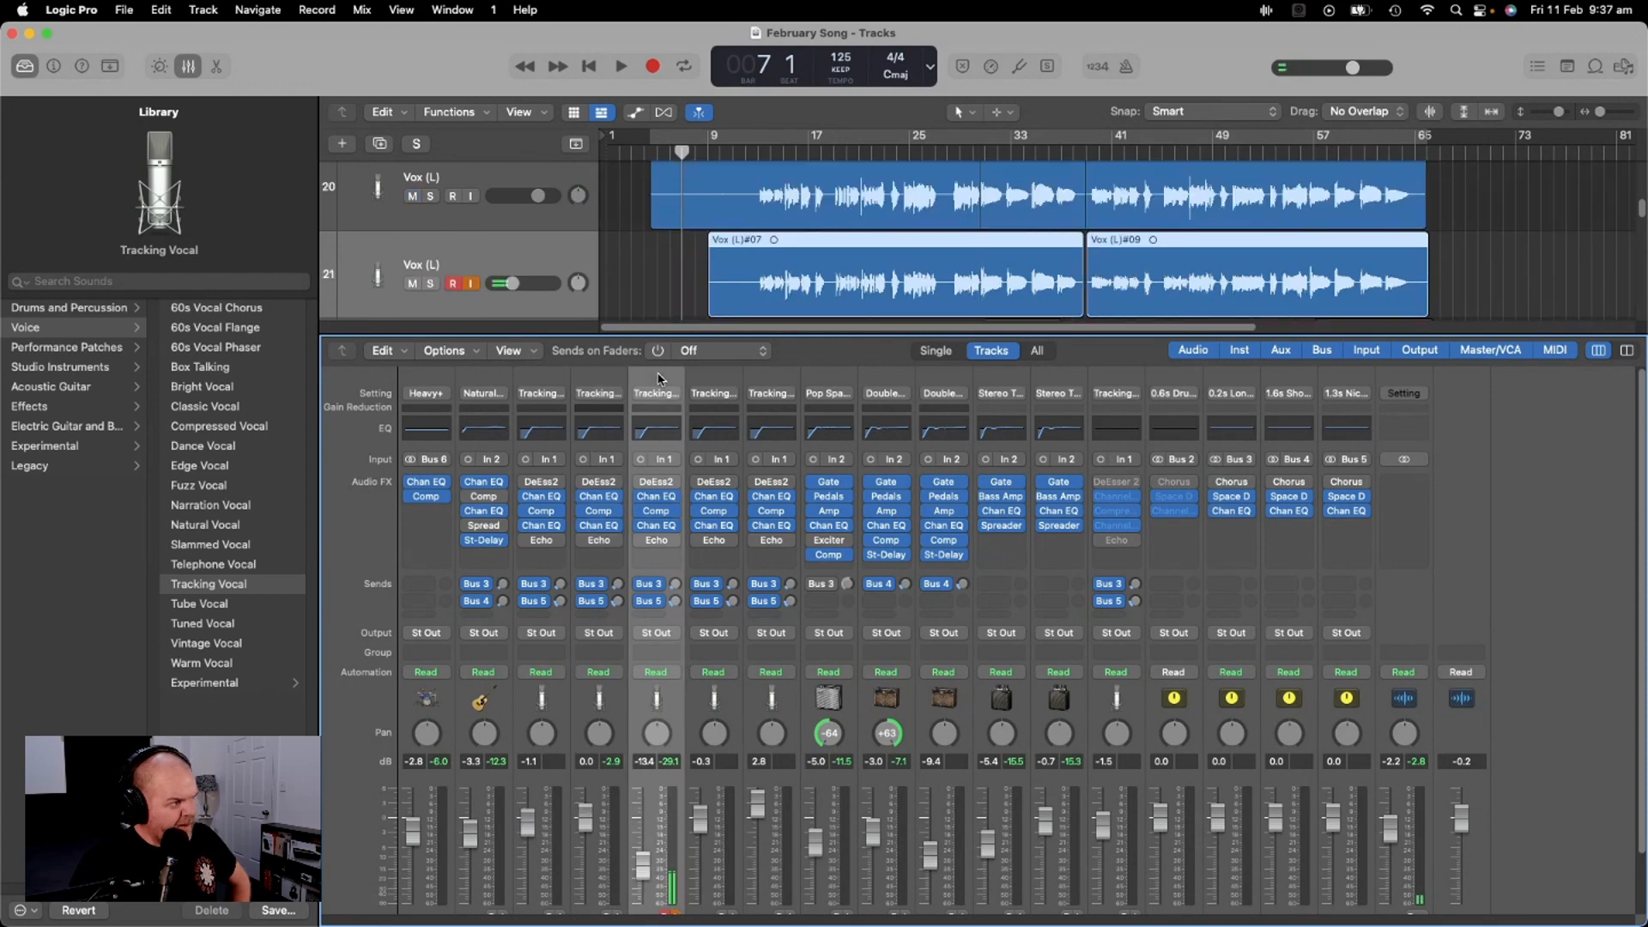
left_click(606, 383)
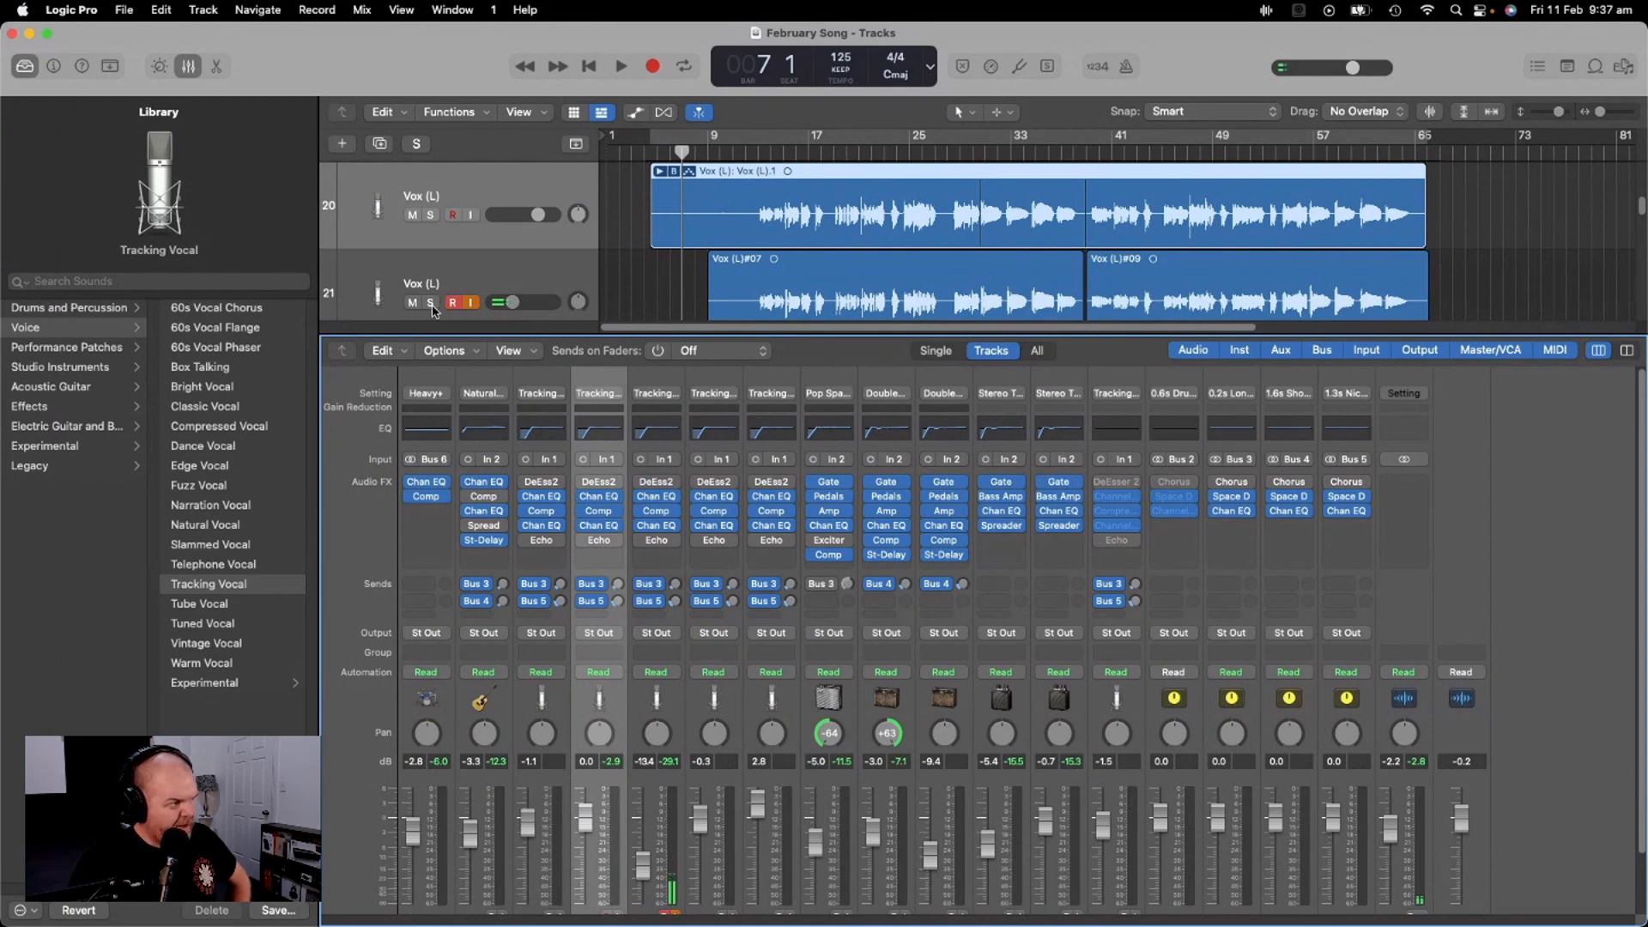
left_click(566, 192)
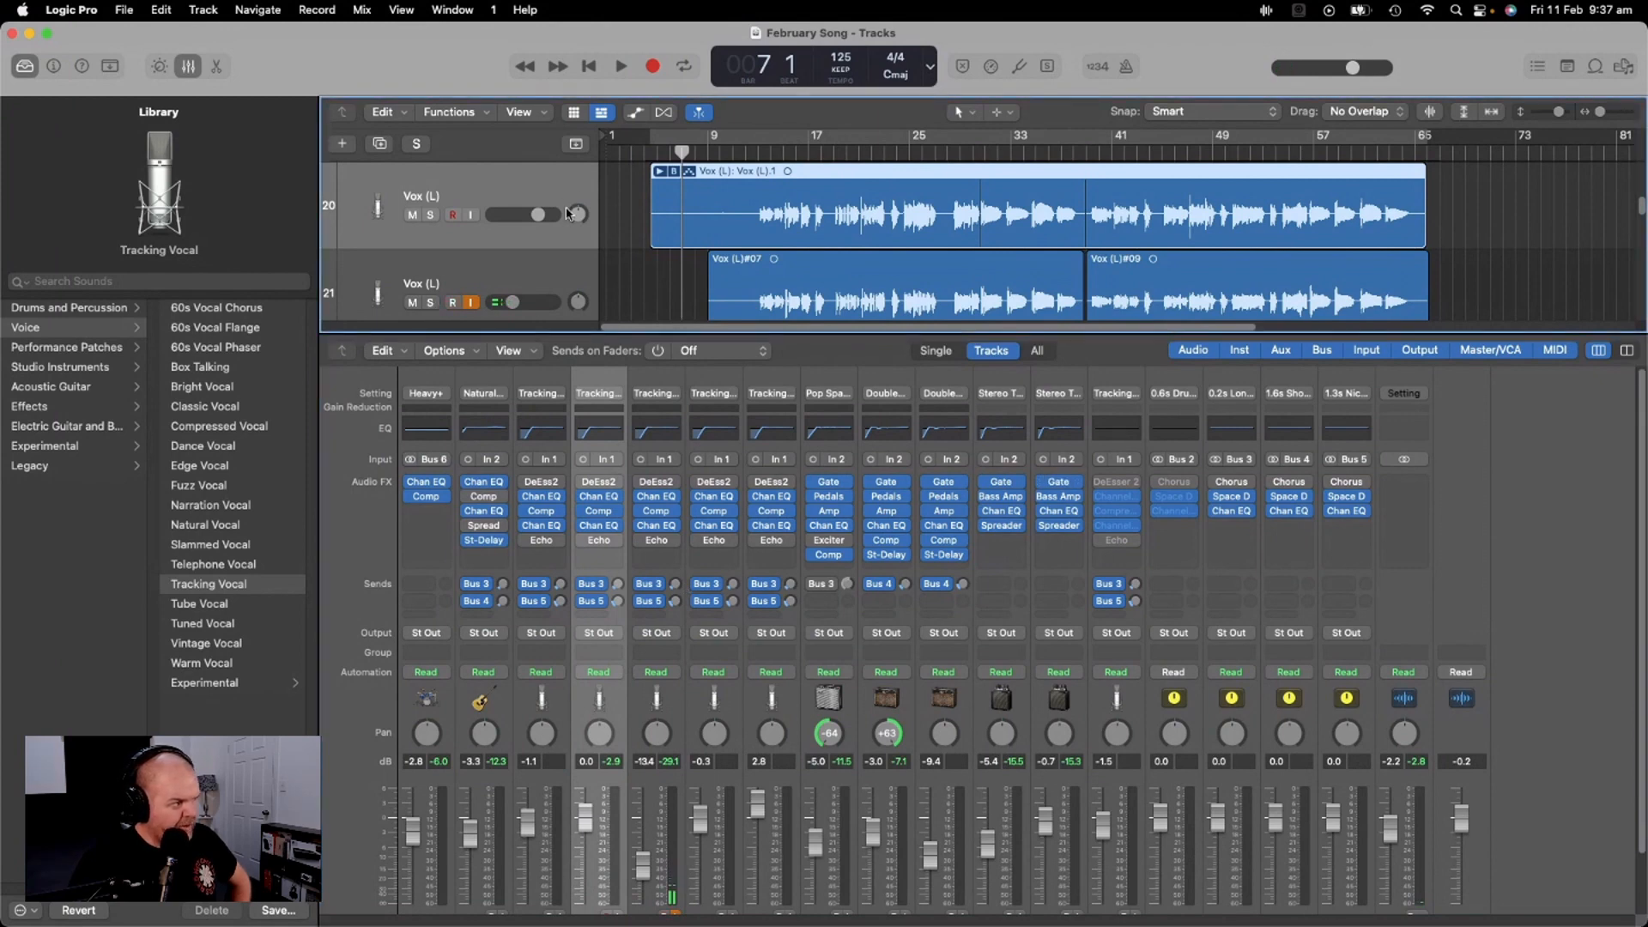
left_click(429, 215)
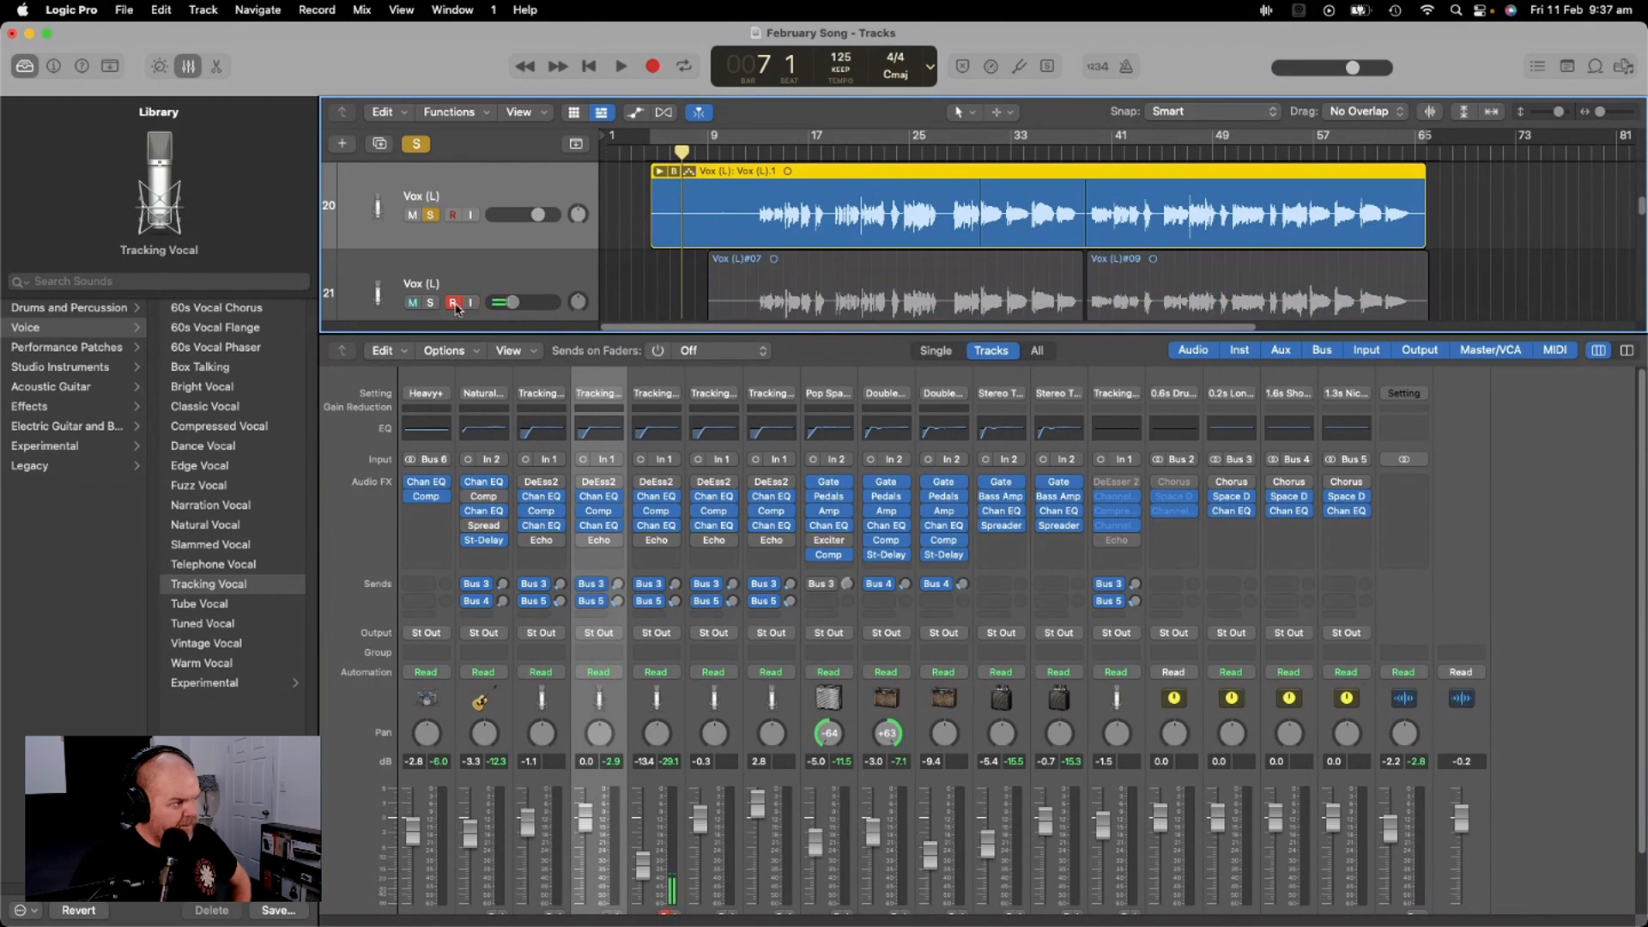
left_click(758, 153)
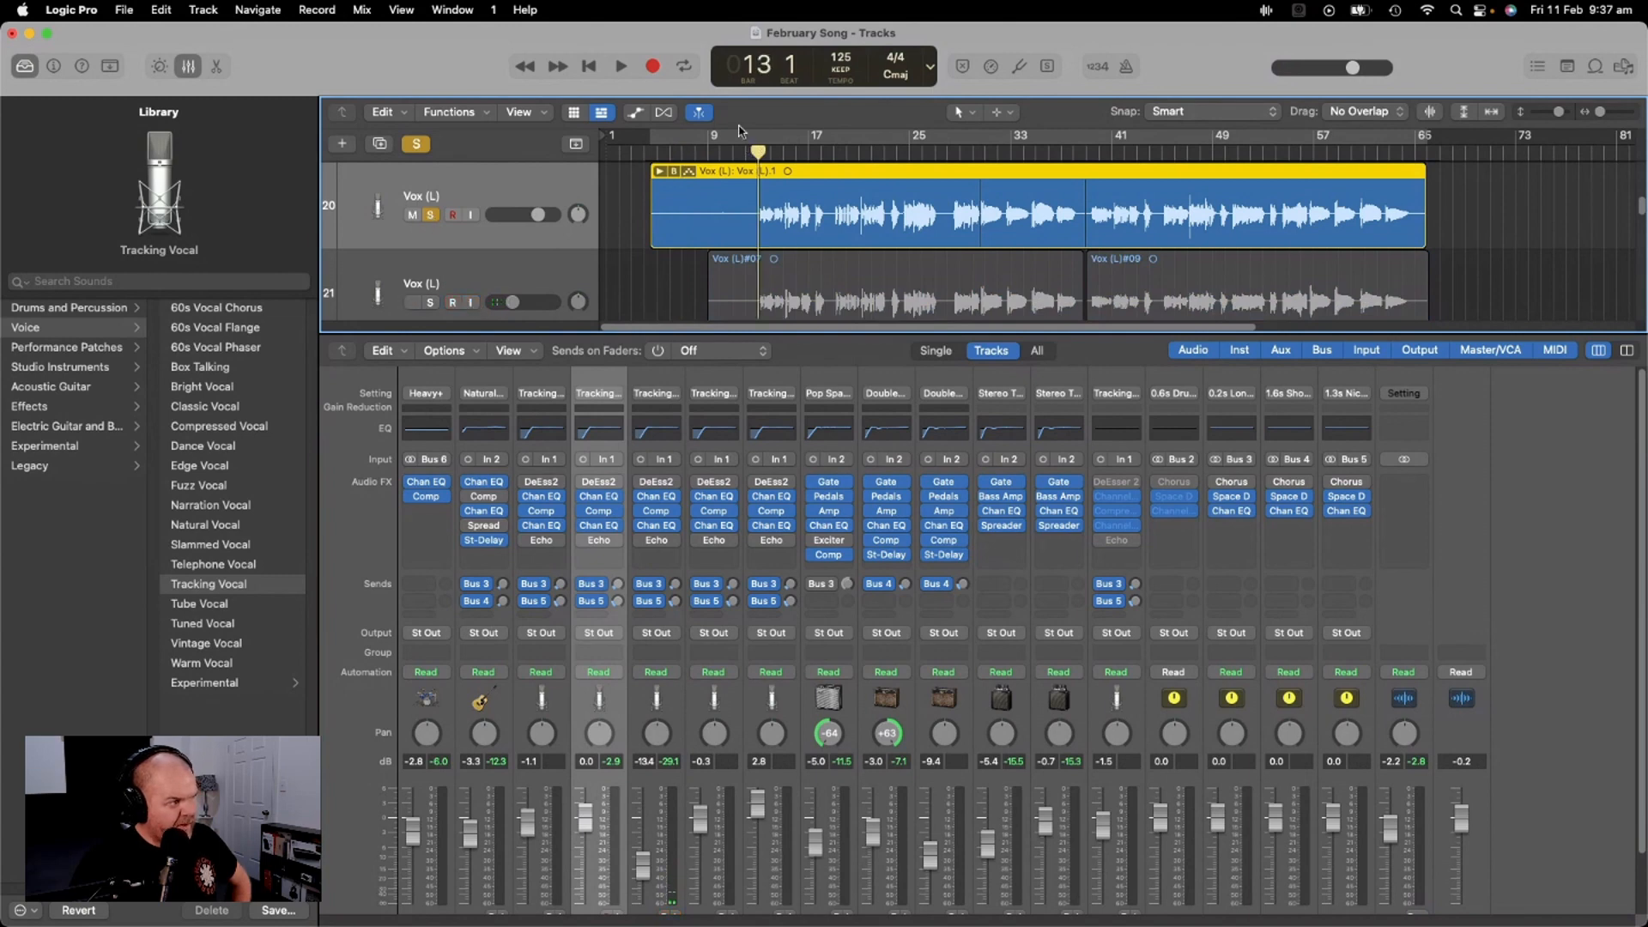
left_click(621, 67)
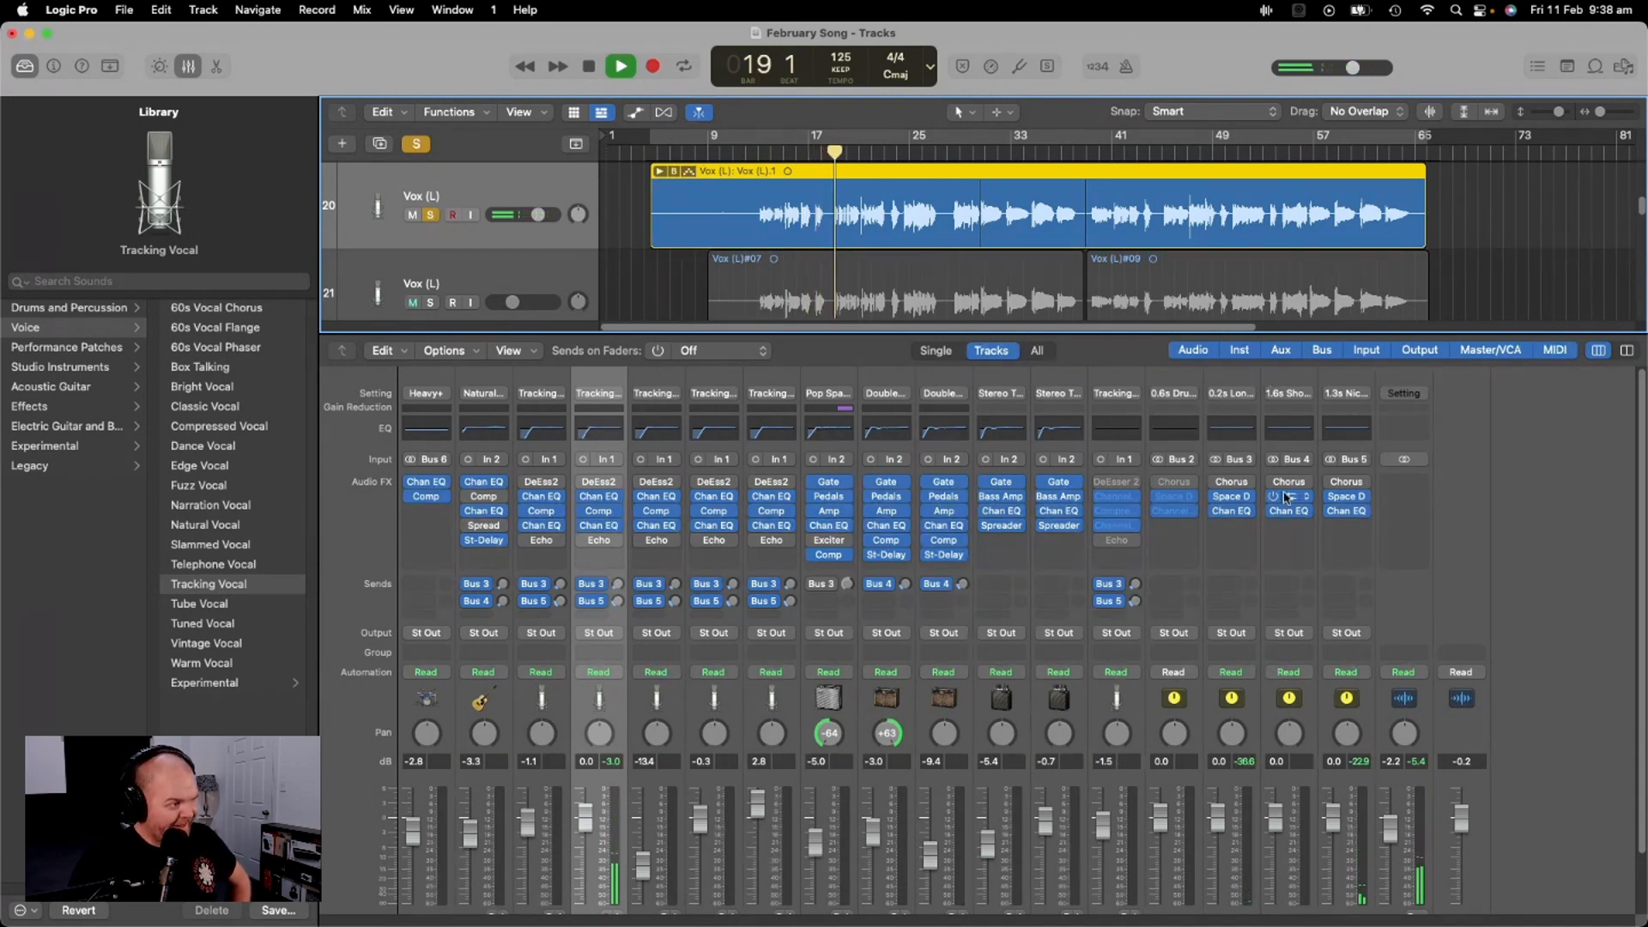
Check the 0.2s Long Ambience reverb, and adjust the lead Vox (L) channel's Bus 3 and Bus 5 send levels during playback
left_click(1240, 498)
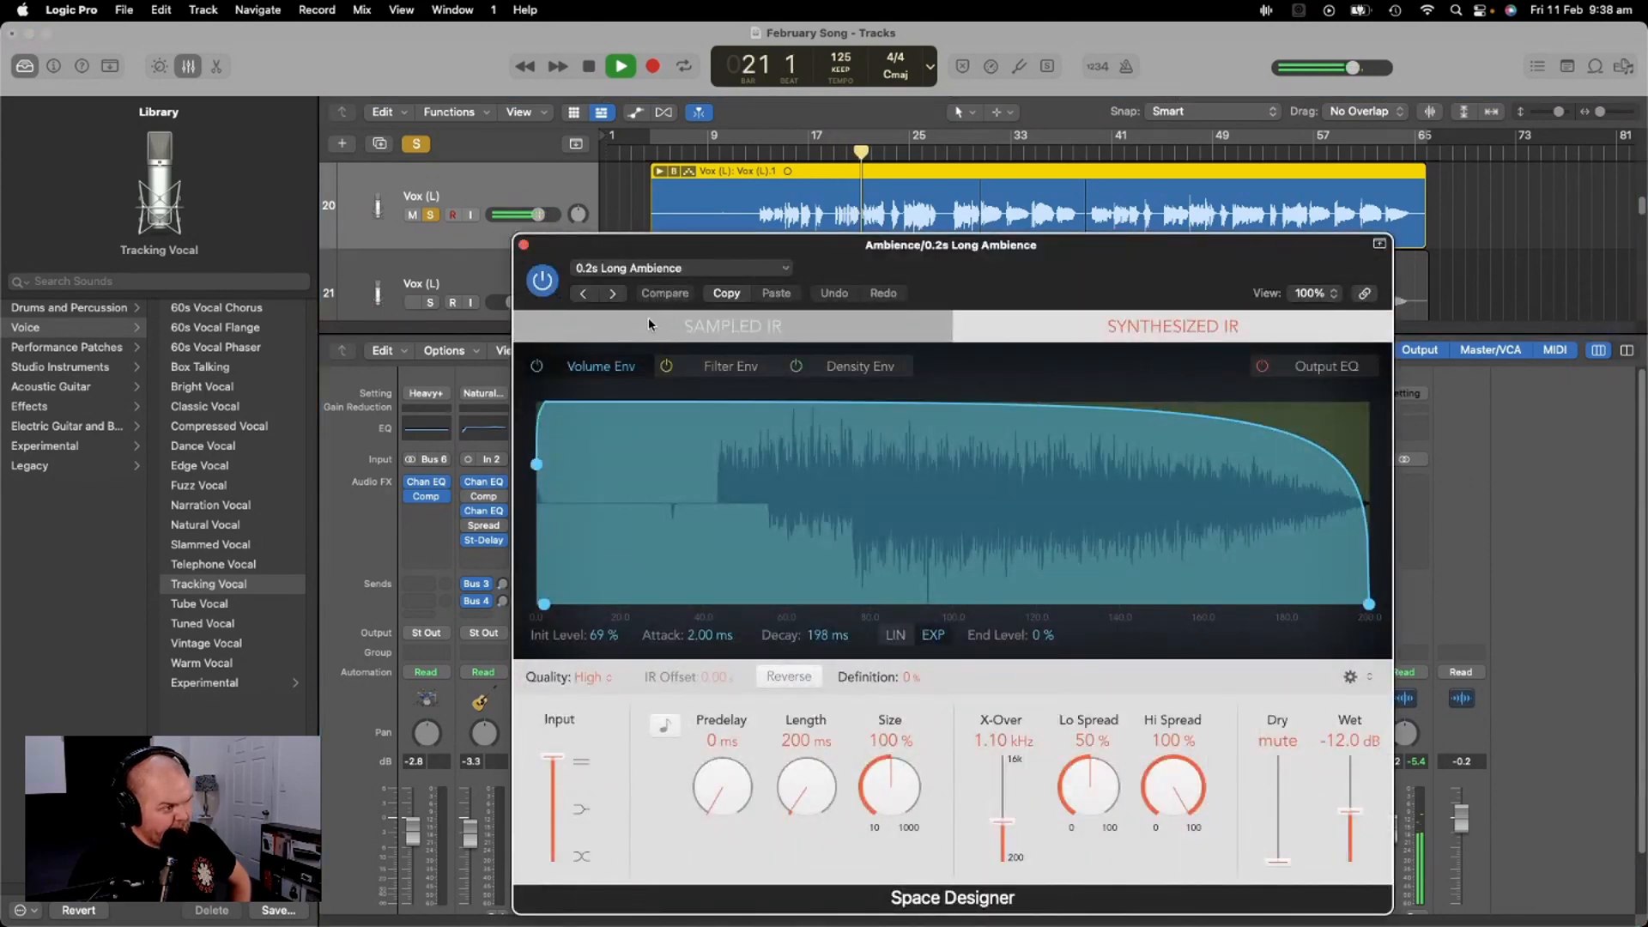
left_click(524, 247)
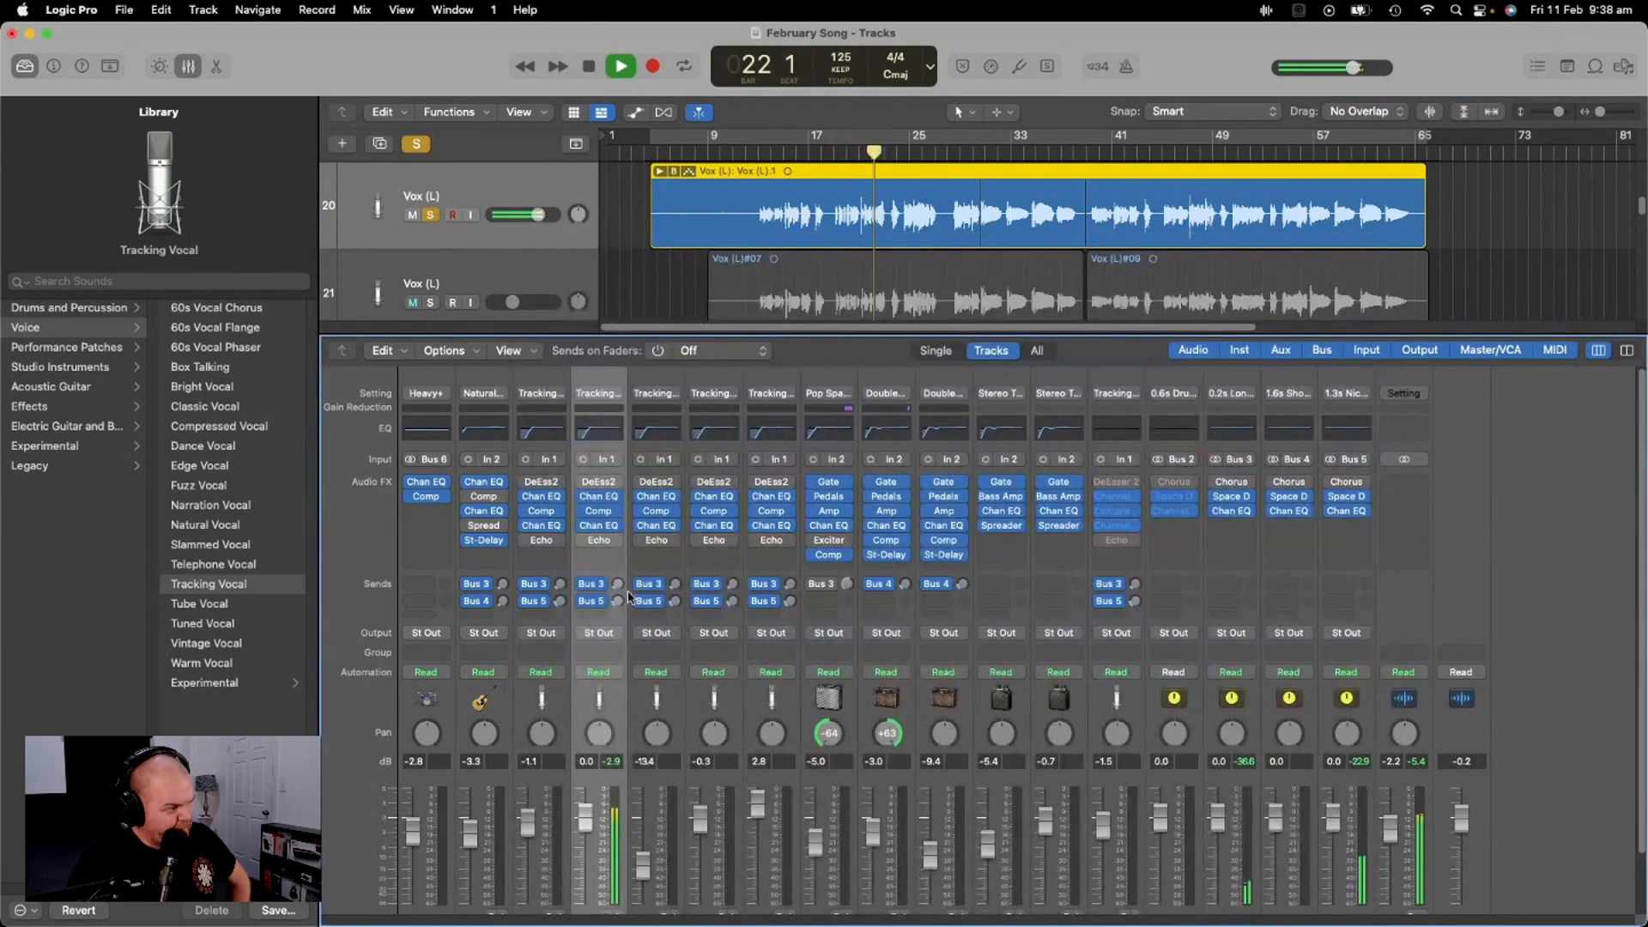
left_click_drag(618, 590, 616, 584)
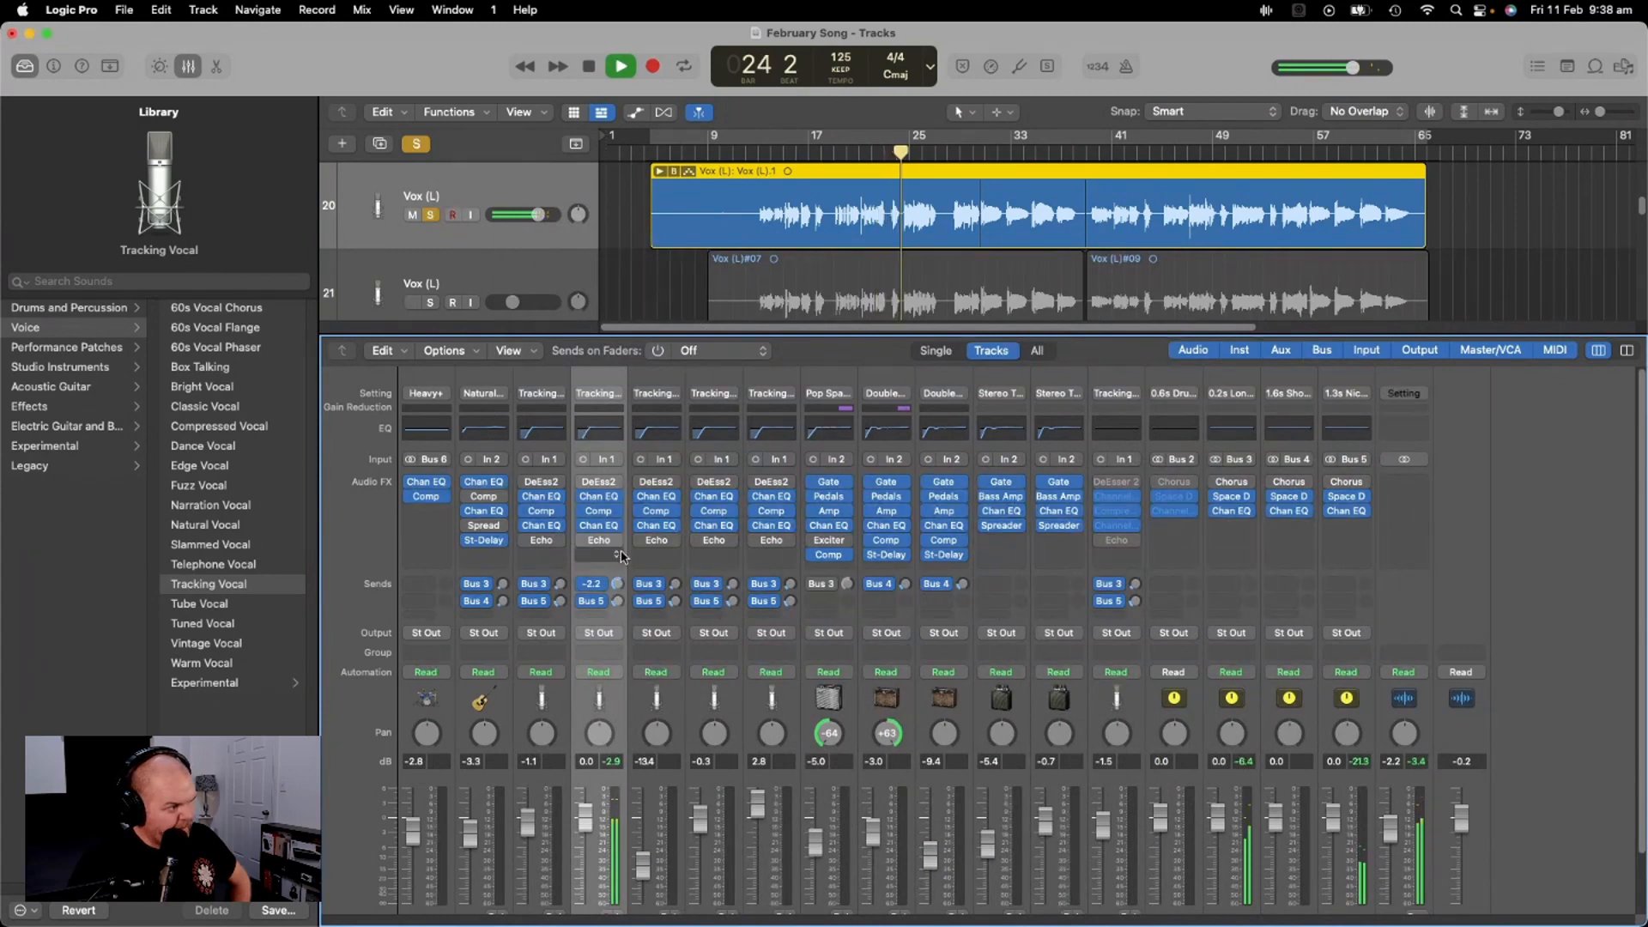
left_click_drag(619, 588, 625, 505)
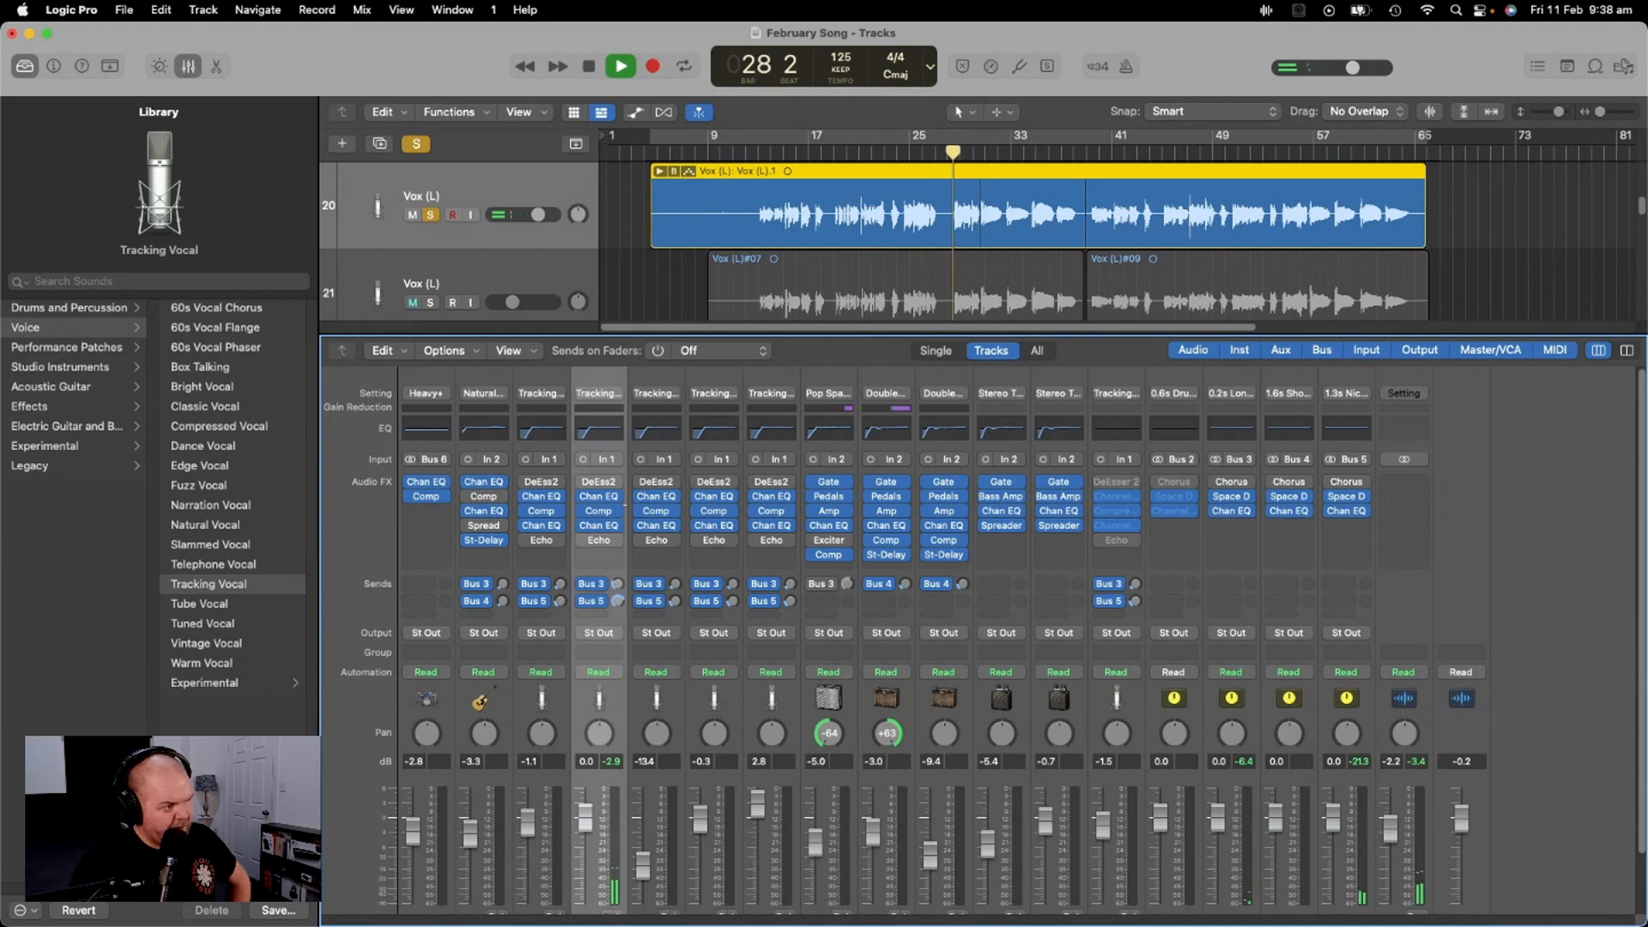
left_click_drag(625, 505, 619, 573)
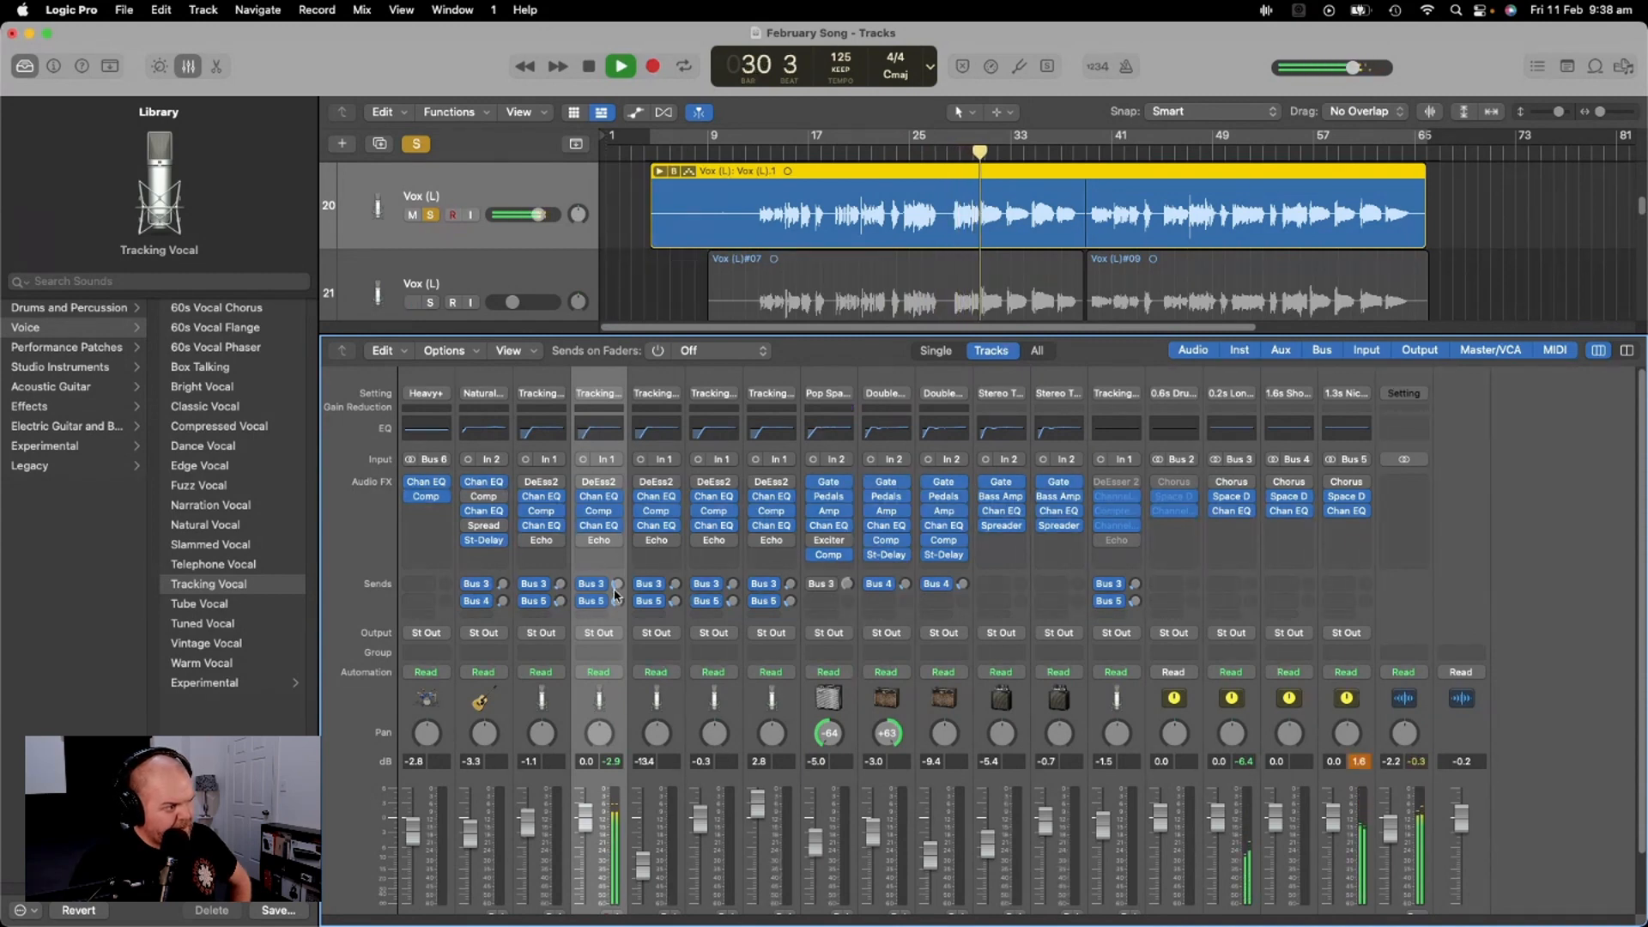
left_click_drag(617, 585, 617, 601)
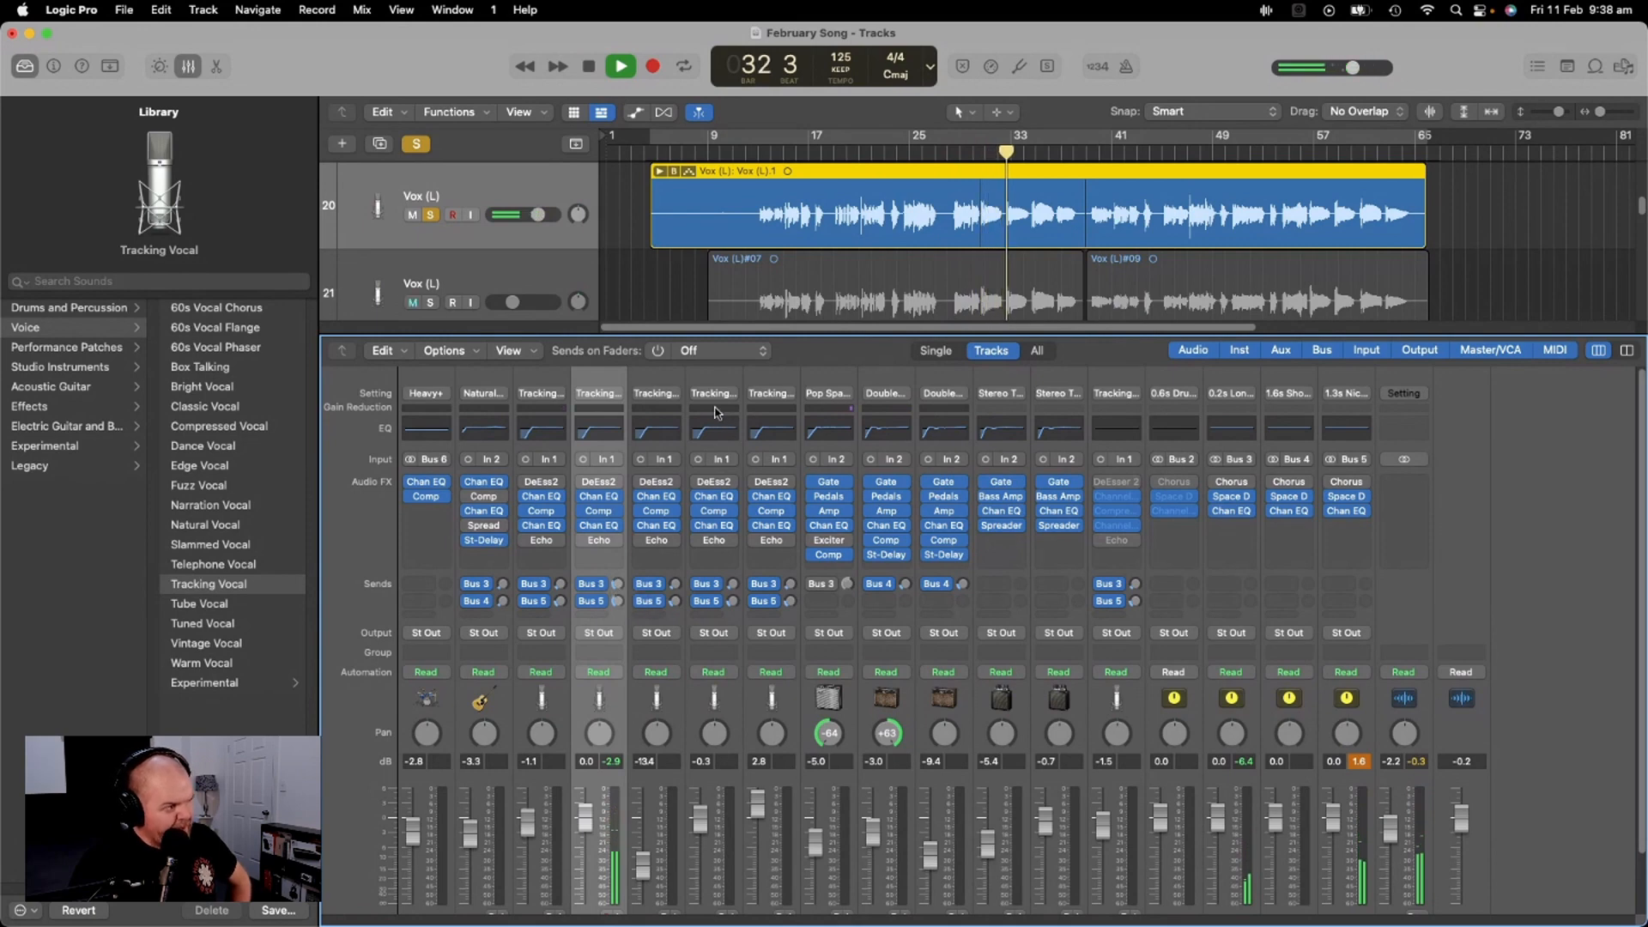
Solo the doubled Vox (L) track together with the lead, and adjust the double's Bus 3 and Bus 5 reverb sends
left_click(702, 381)
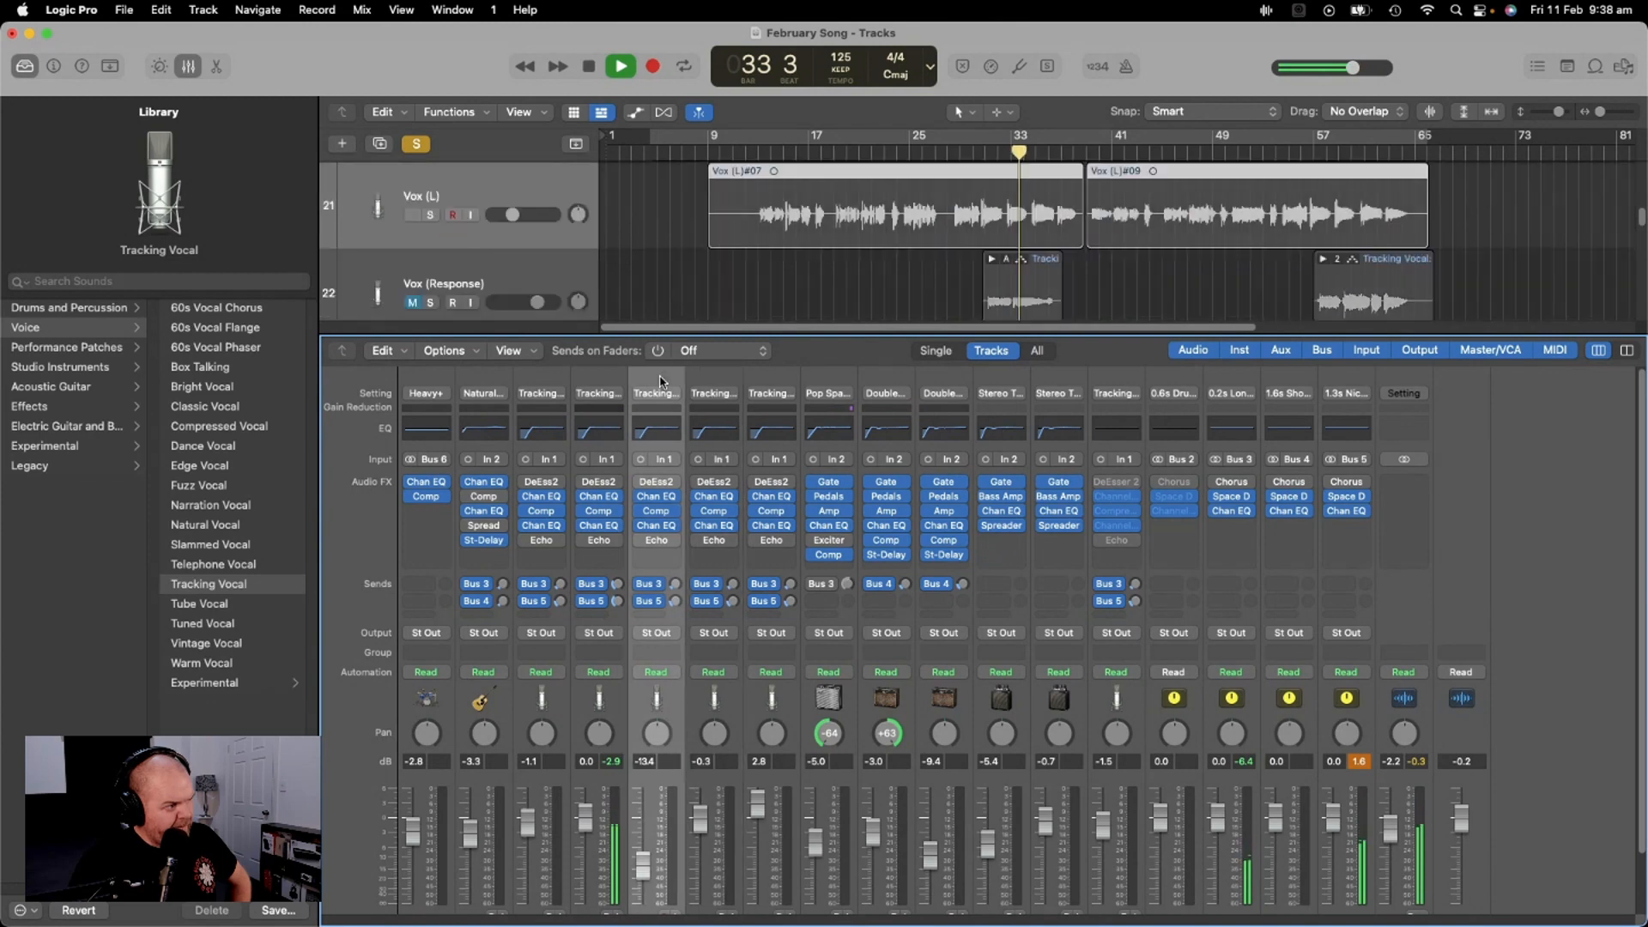
left_click(662, 382)
scroll(433, 281, "up", 2)
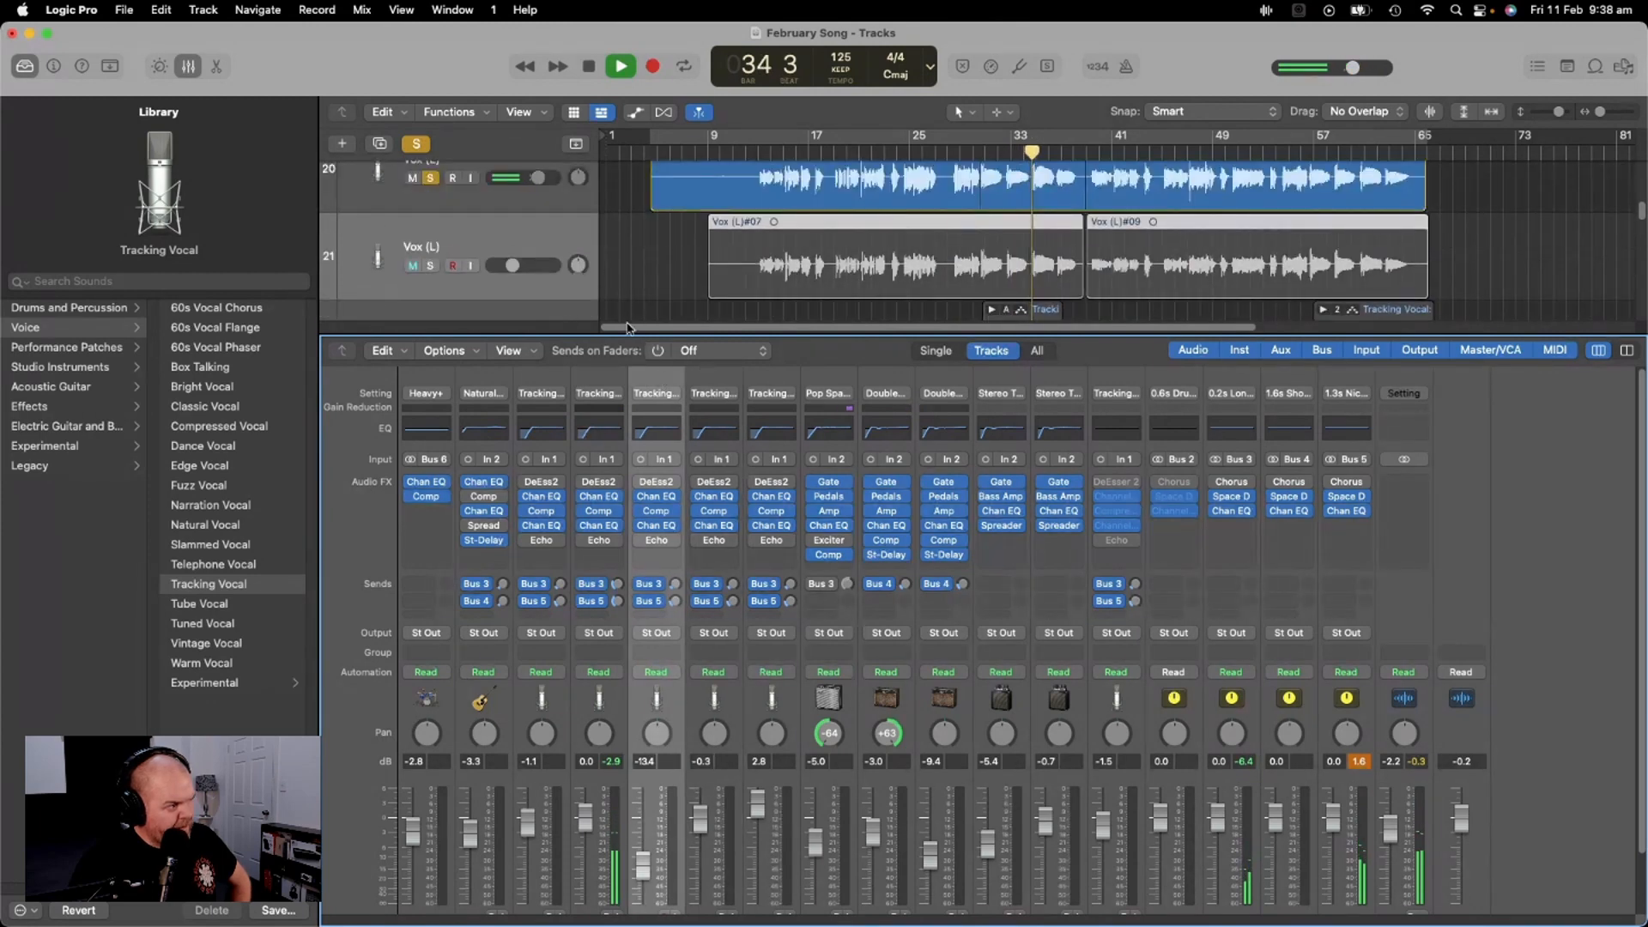
left_click(431, 267)
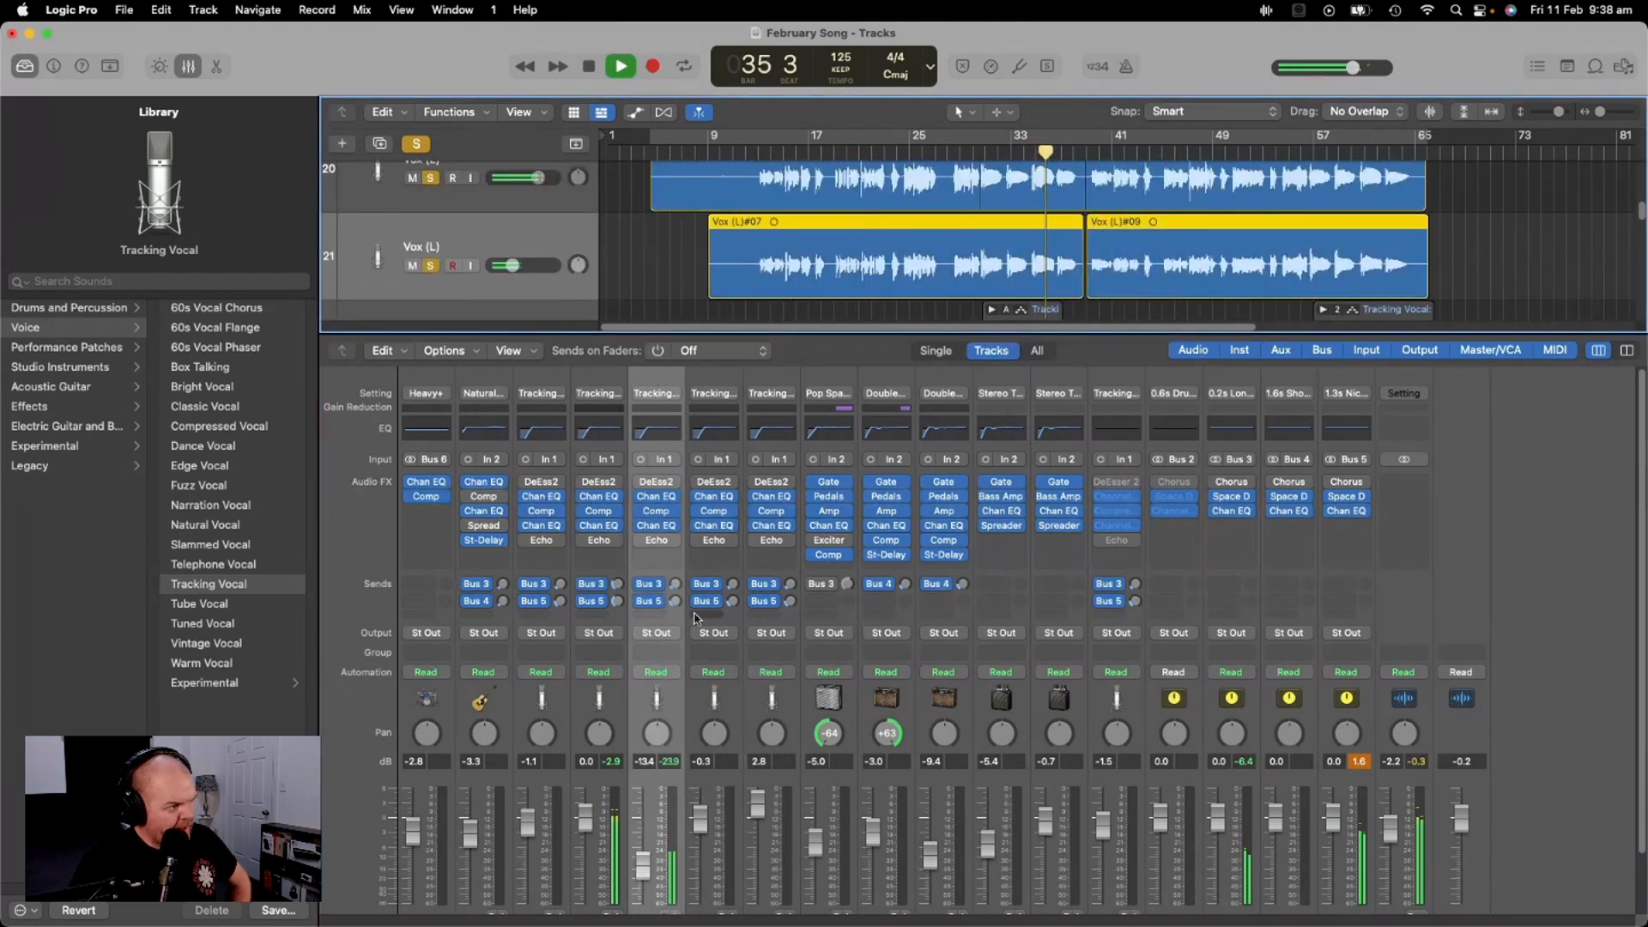
left_click(675, 585)
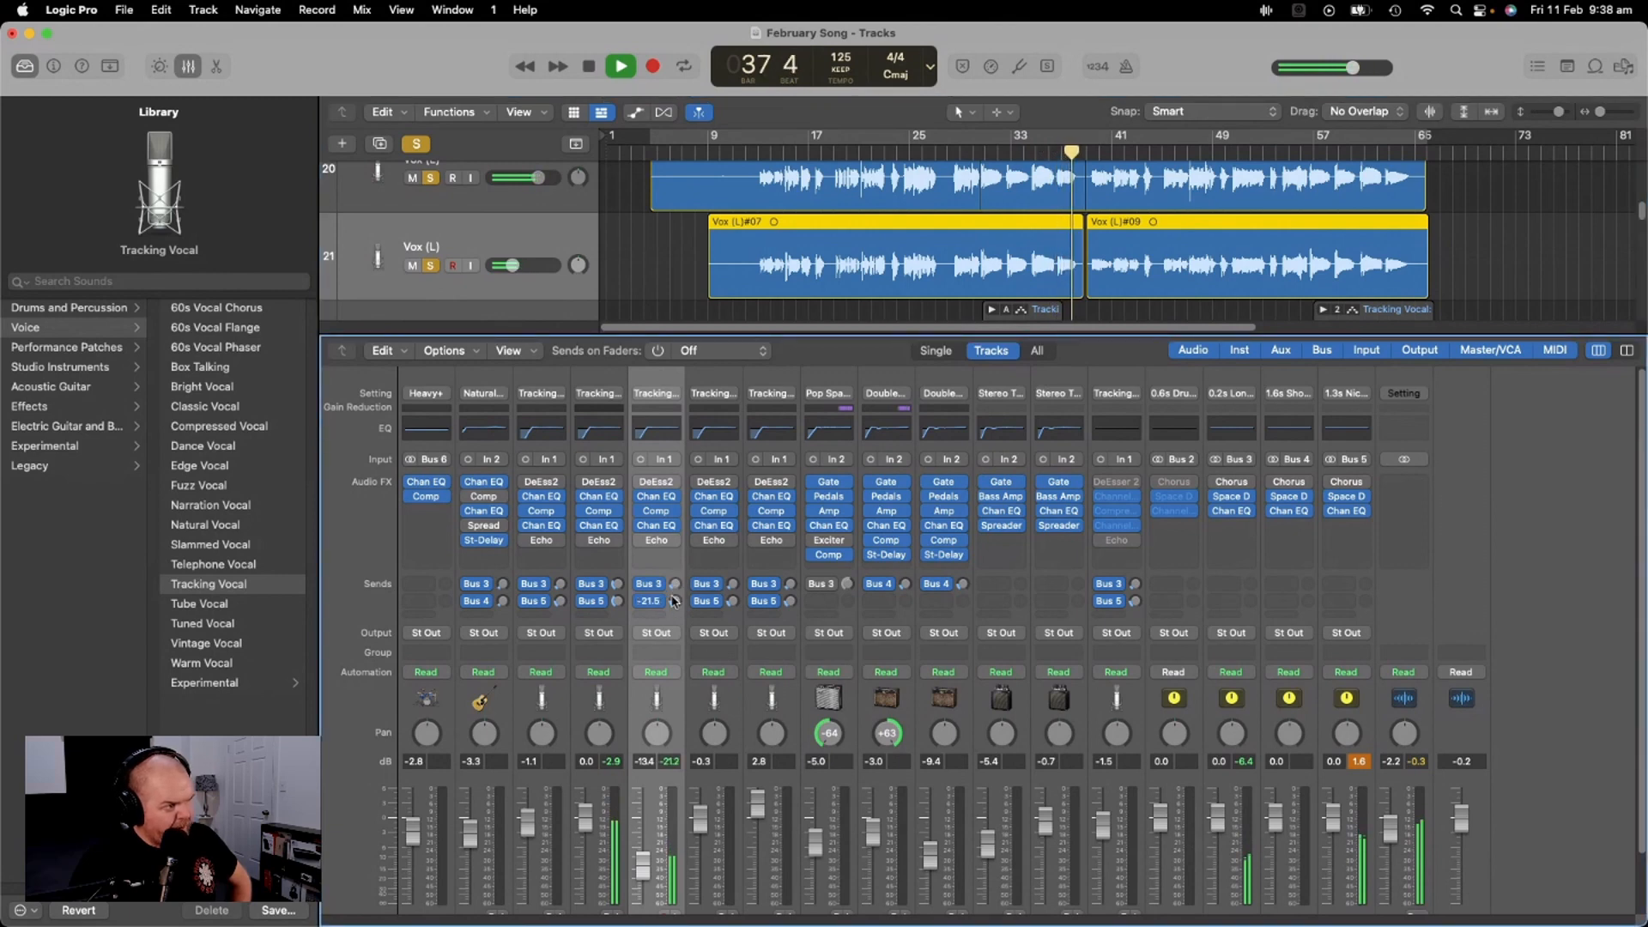
Solo the unmuted Vox (Response) track, play from about bar 30 while adjusting its Bus 5 send, and stop playback
scroll(580, 291, "down", 3)
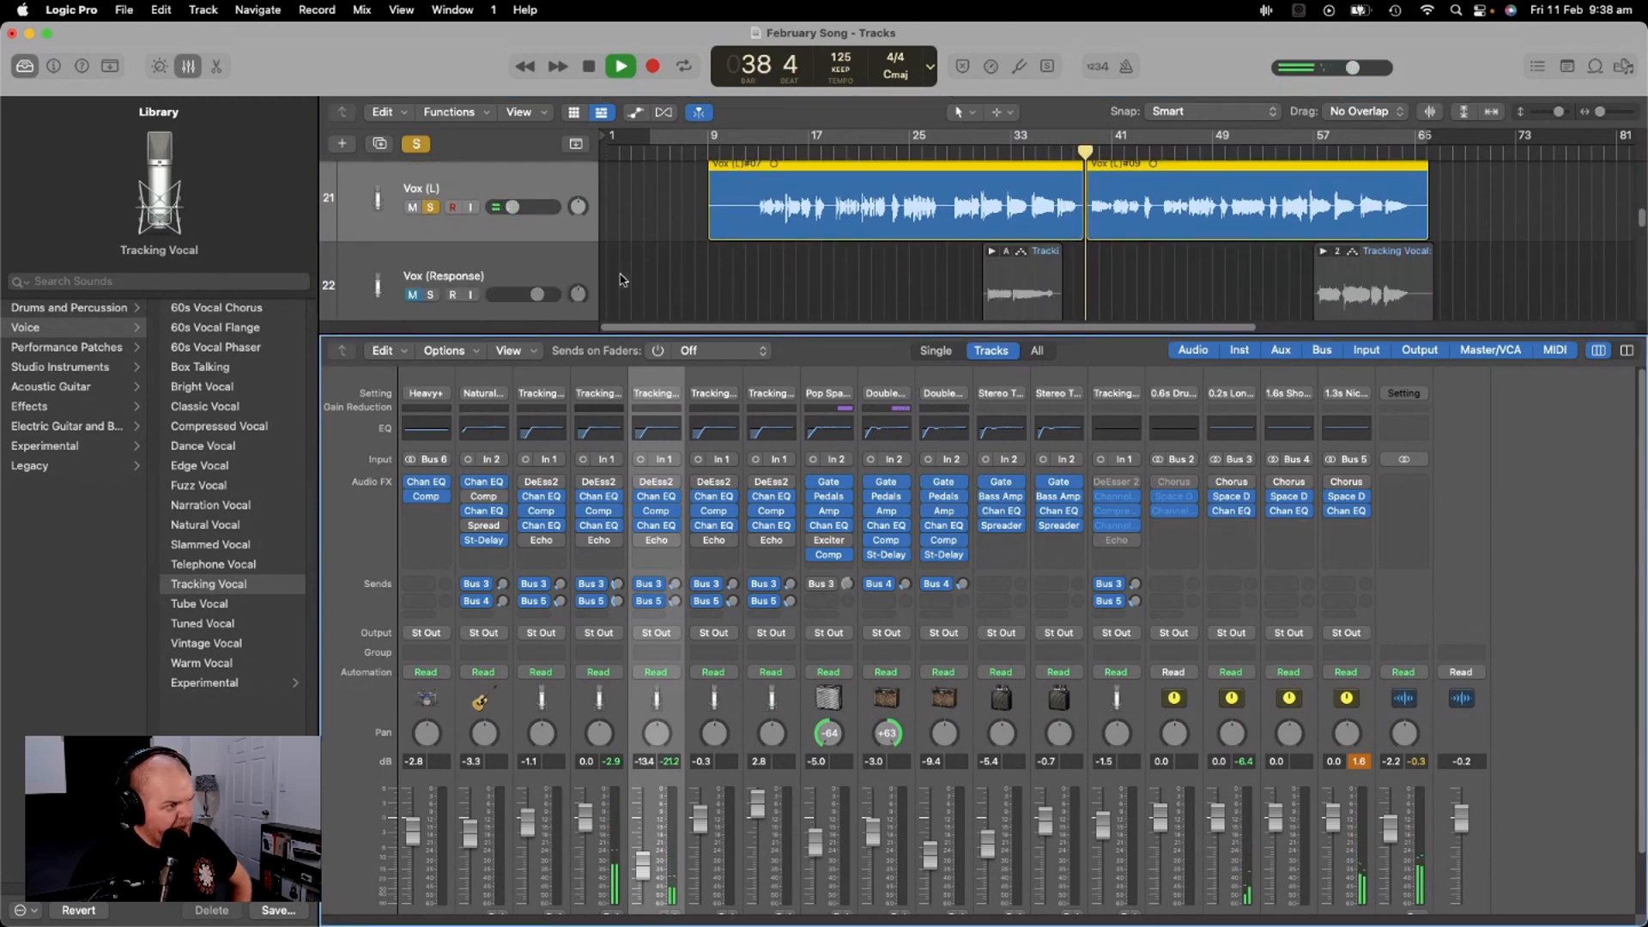
scroll(526, 260, "up", 2)
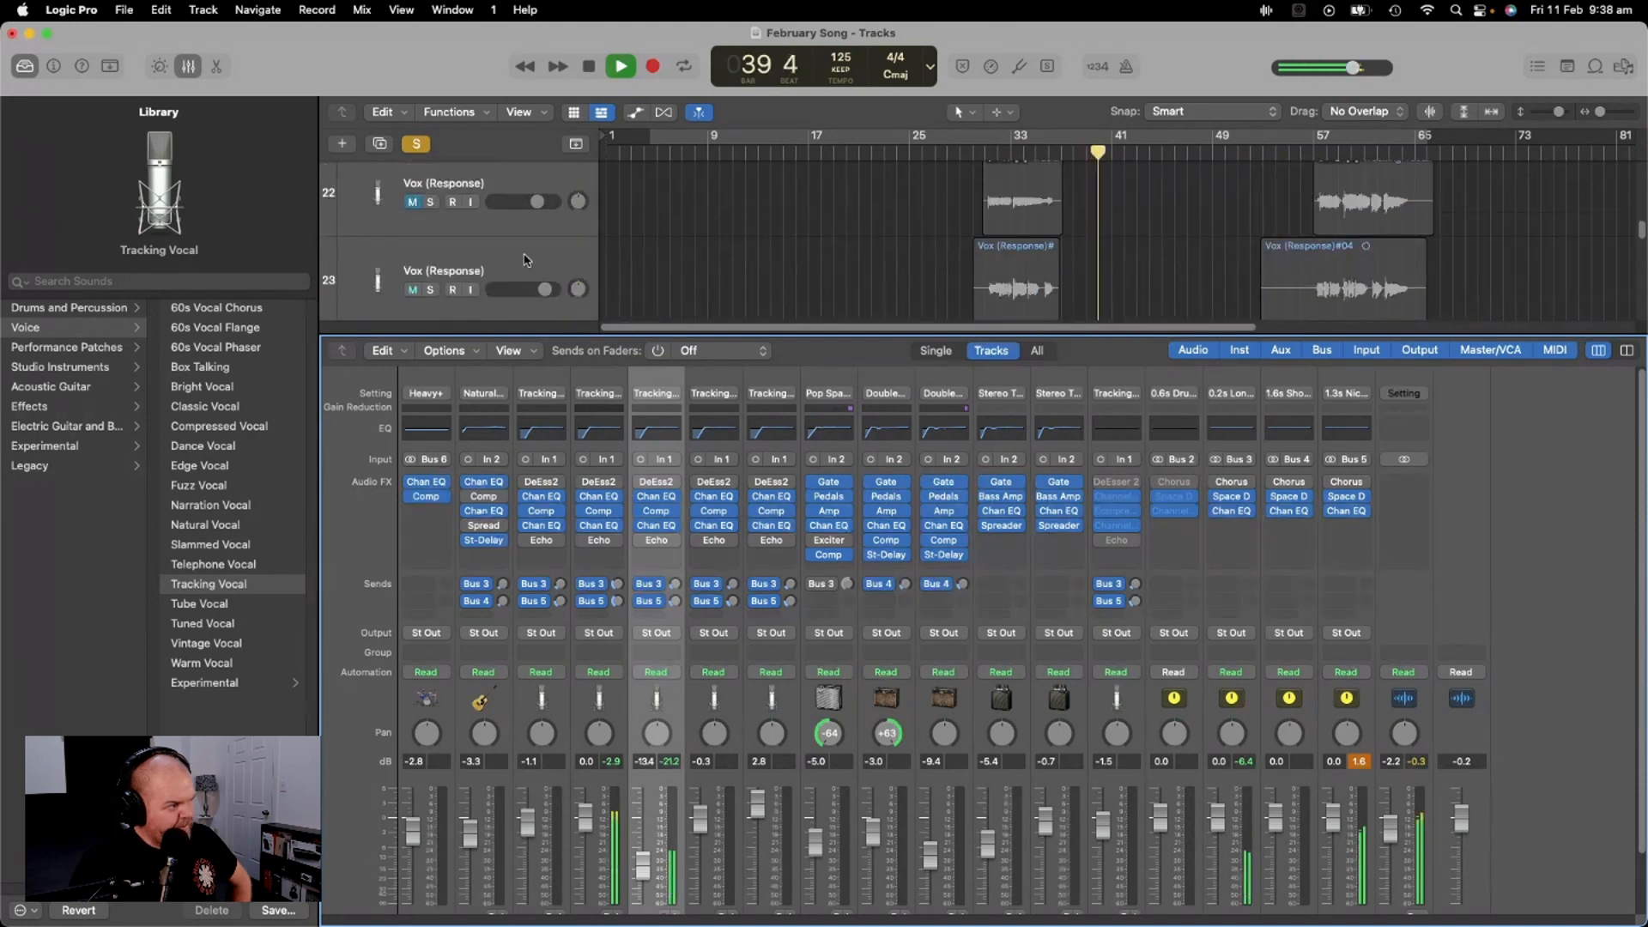
scroll(543, 258, "down", 1)
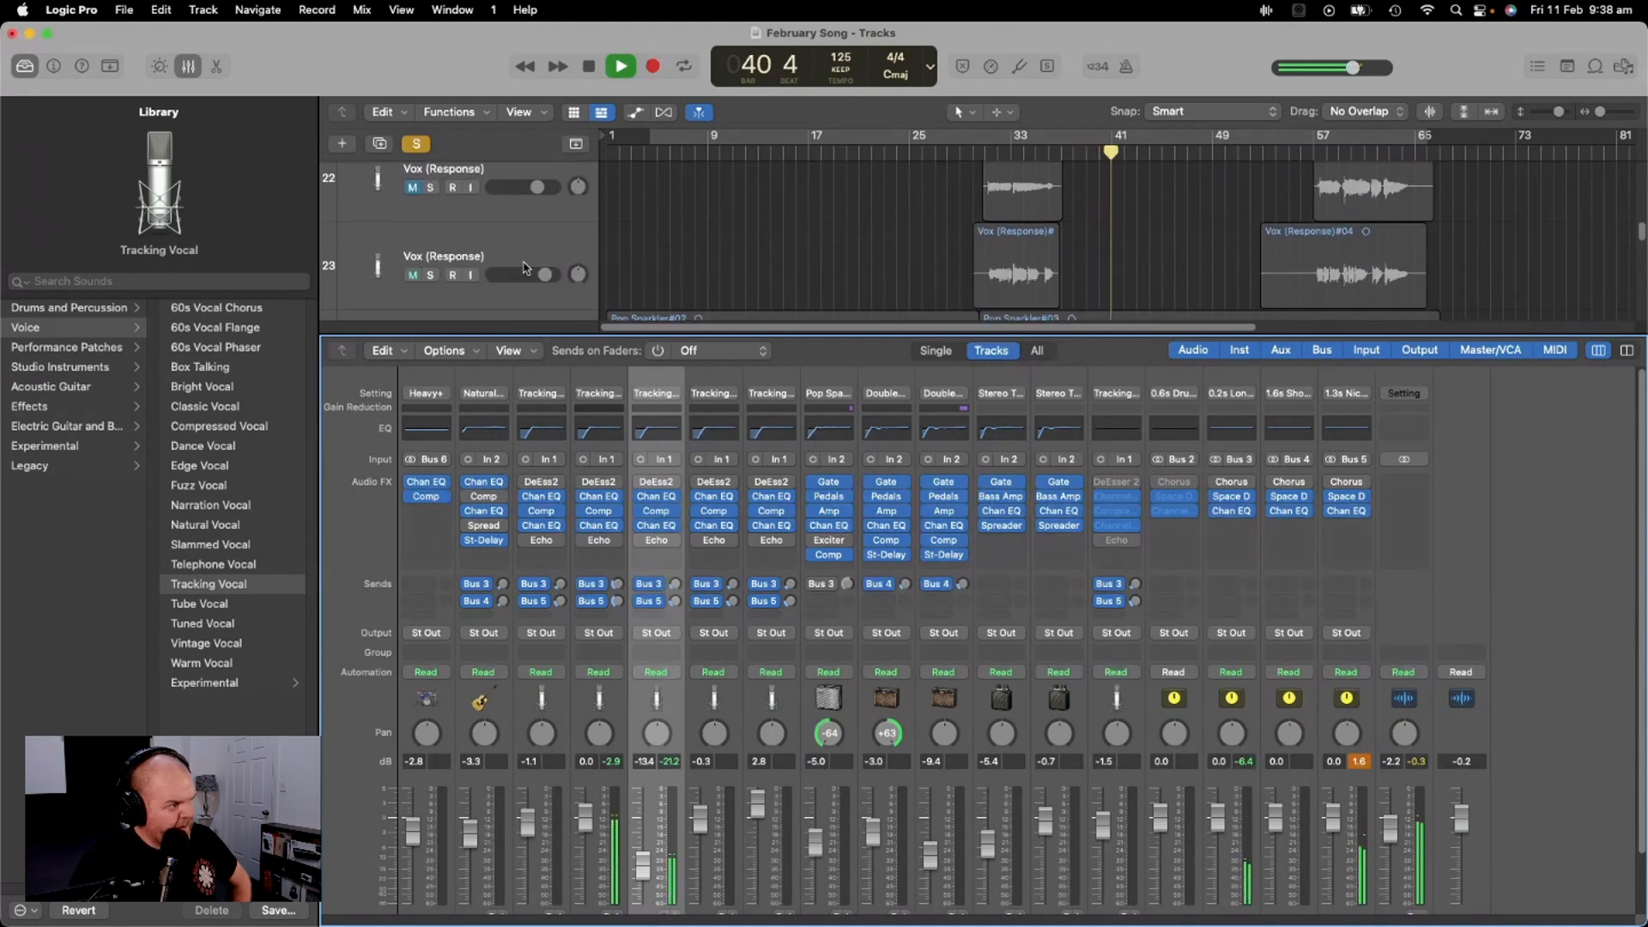
left_click(431, 276)
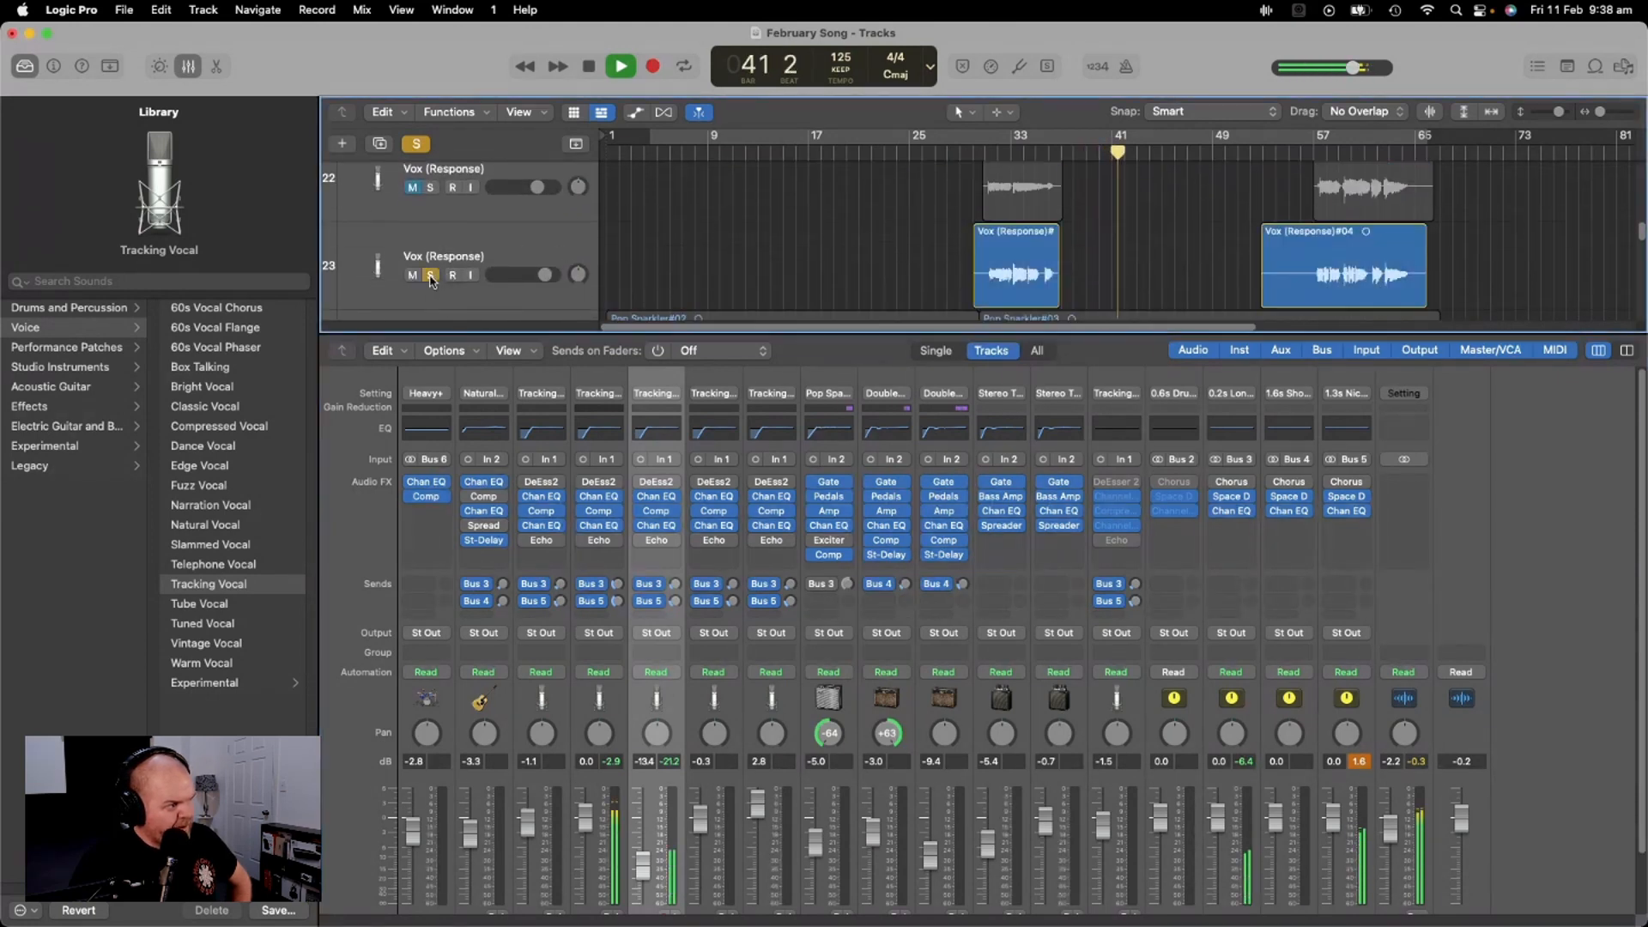
left_click(976, 153)
left_click(567, 253)
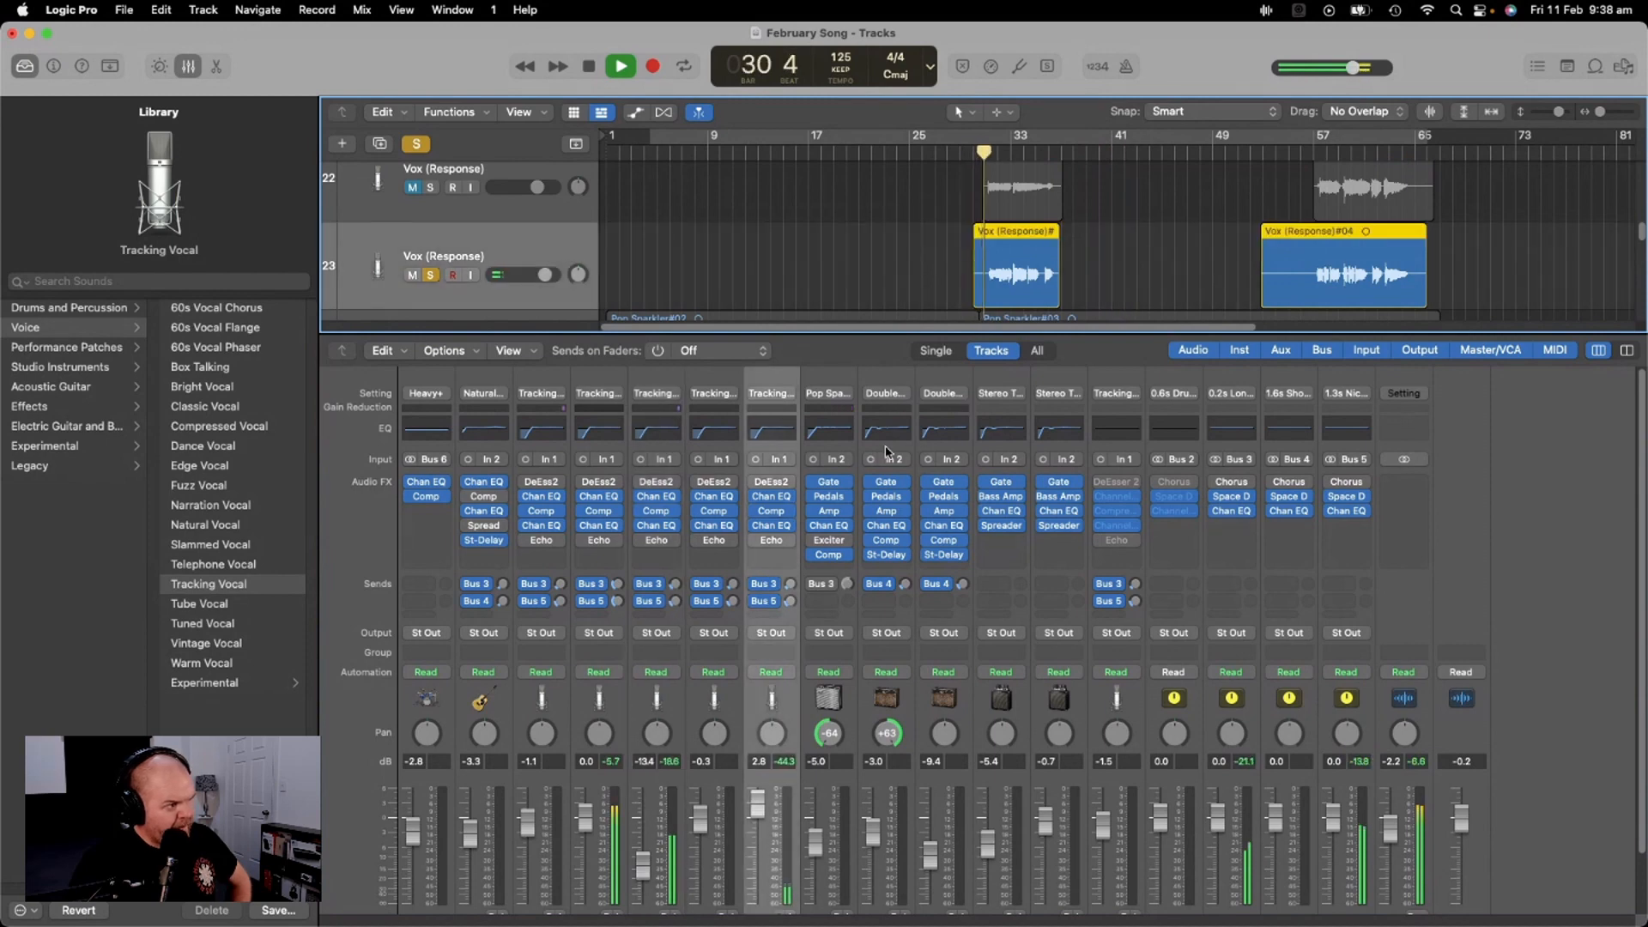
left_click_drag(790, 606, 791, 604)
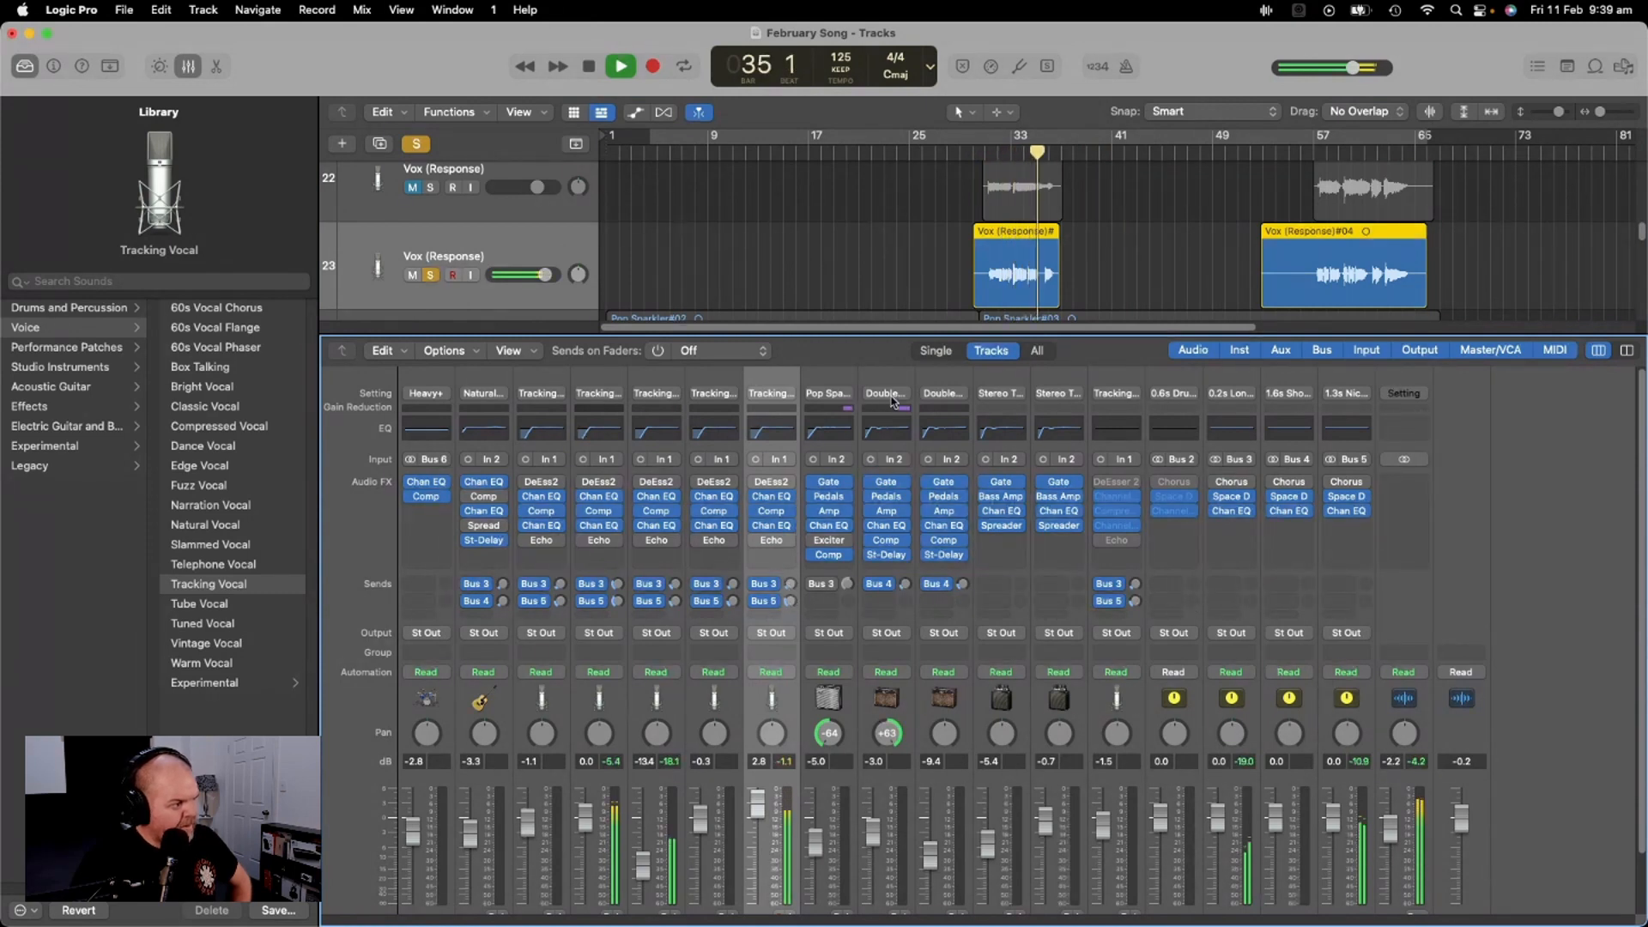
left_click(608, 73)
key("space")
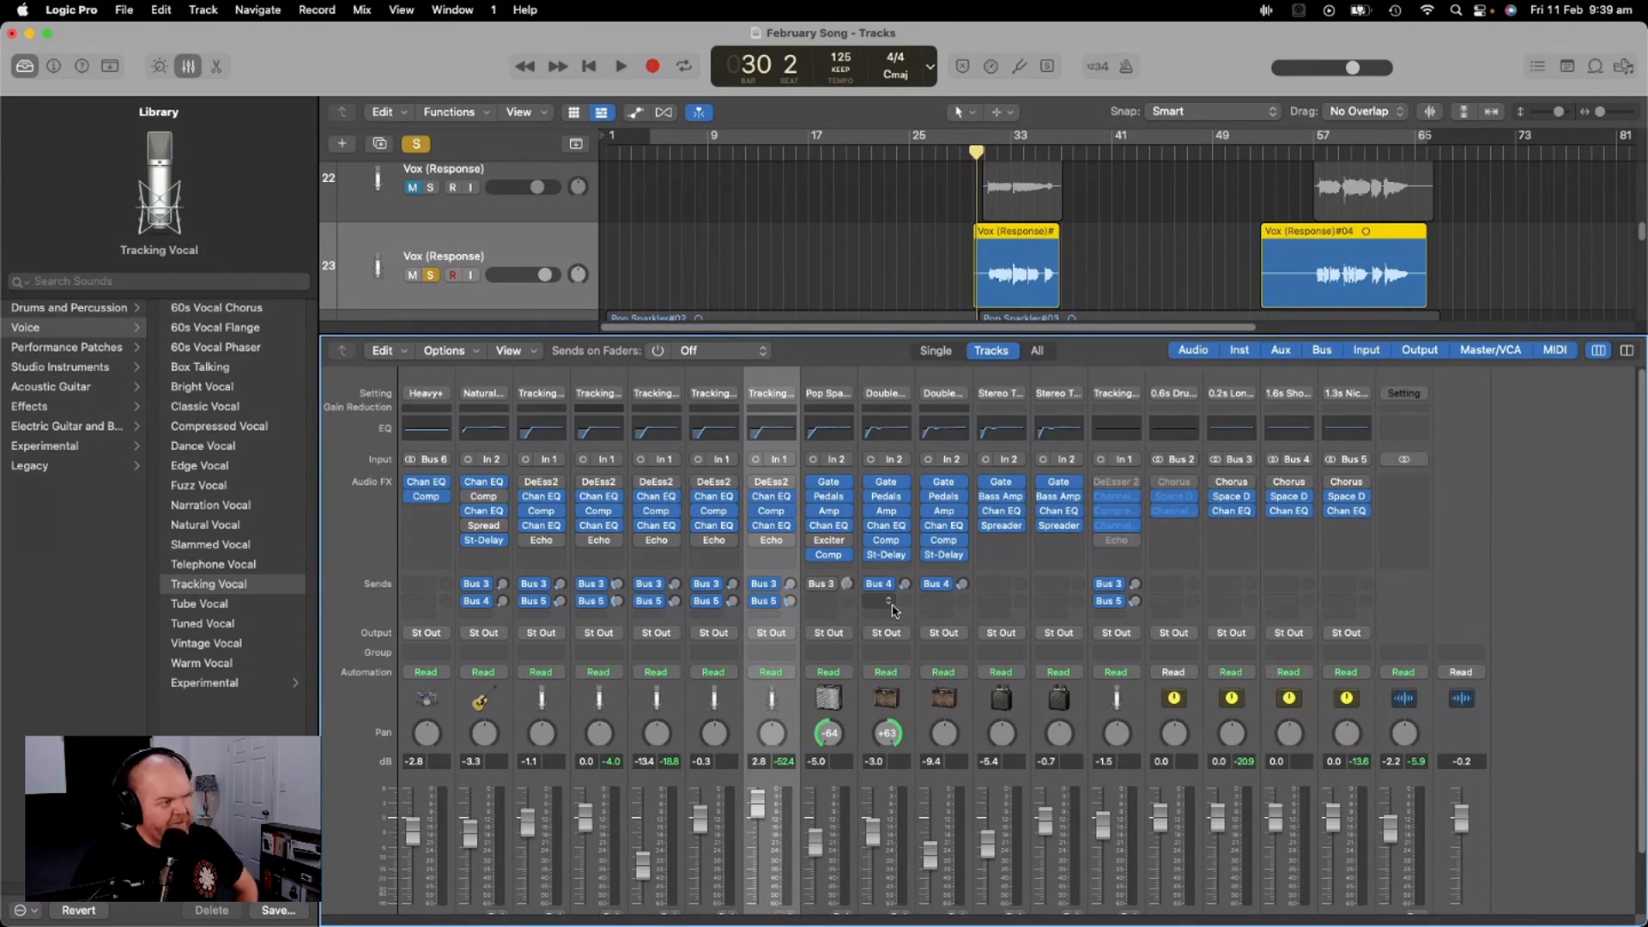
Set the Pop Sparkler channel's Bus 3 send to -23.4 dB, and inspect the 1.6s Short Vocal Hall reverb on the Bus 4 channel
mouse_move(914, 331)
left_mouse_down()
mouse_move(916, 531)
mouse_move(916, 344)
left_mouse_up()
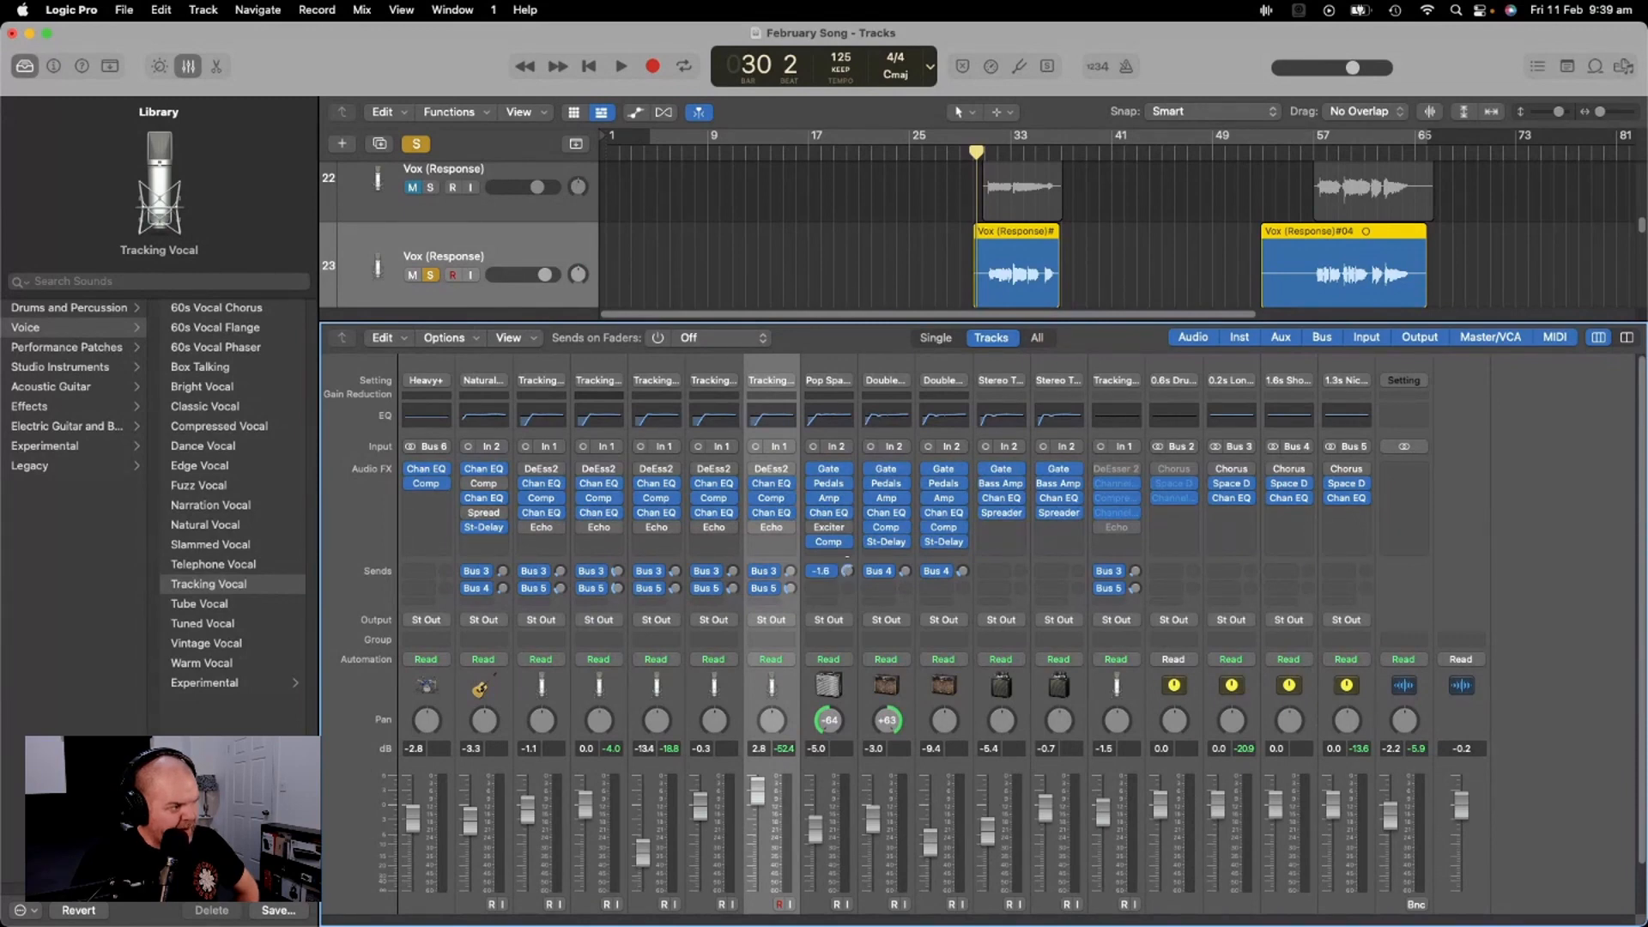
left_click(839, 591)
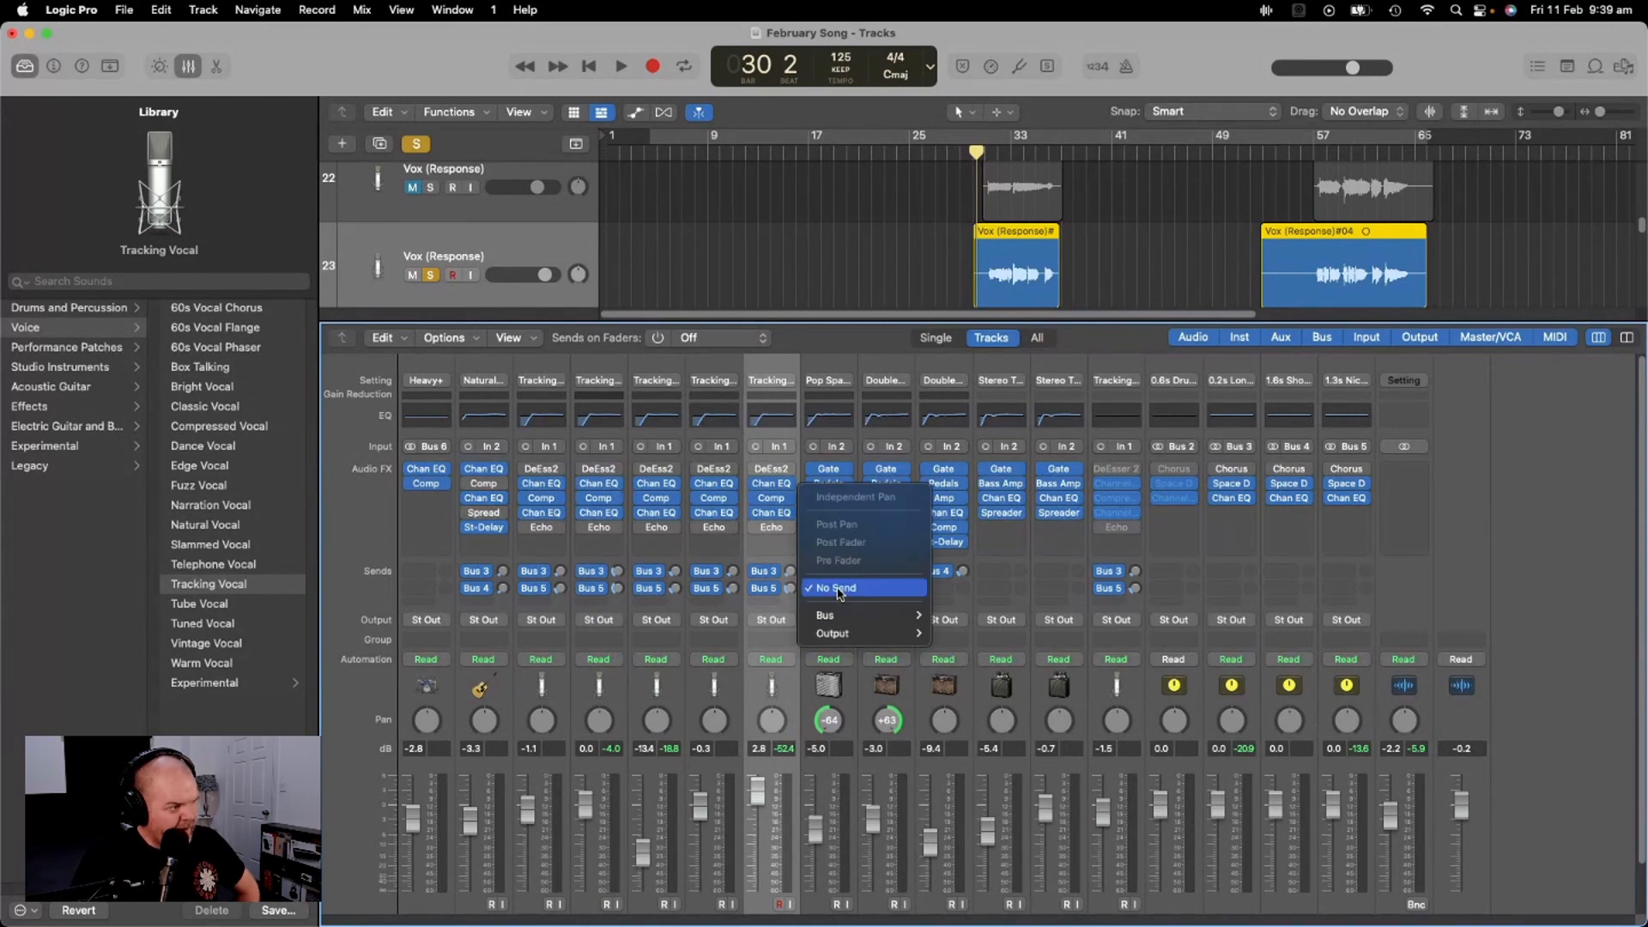
left_click(1524, 545)
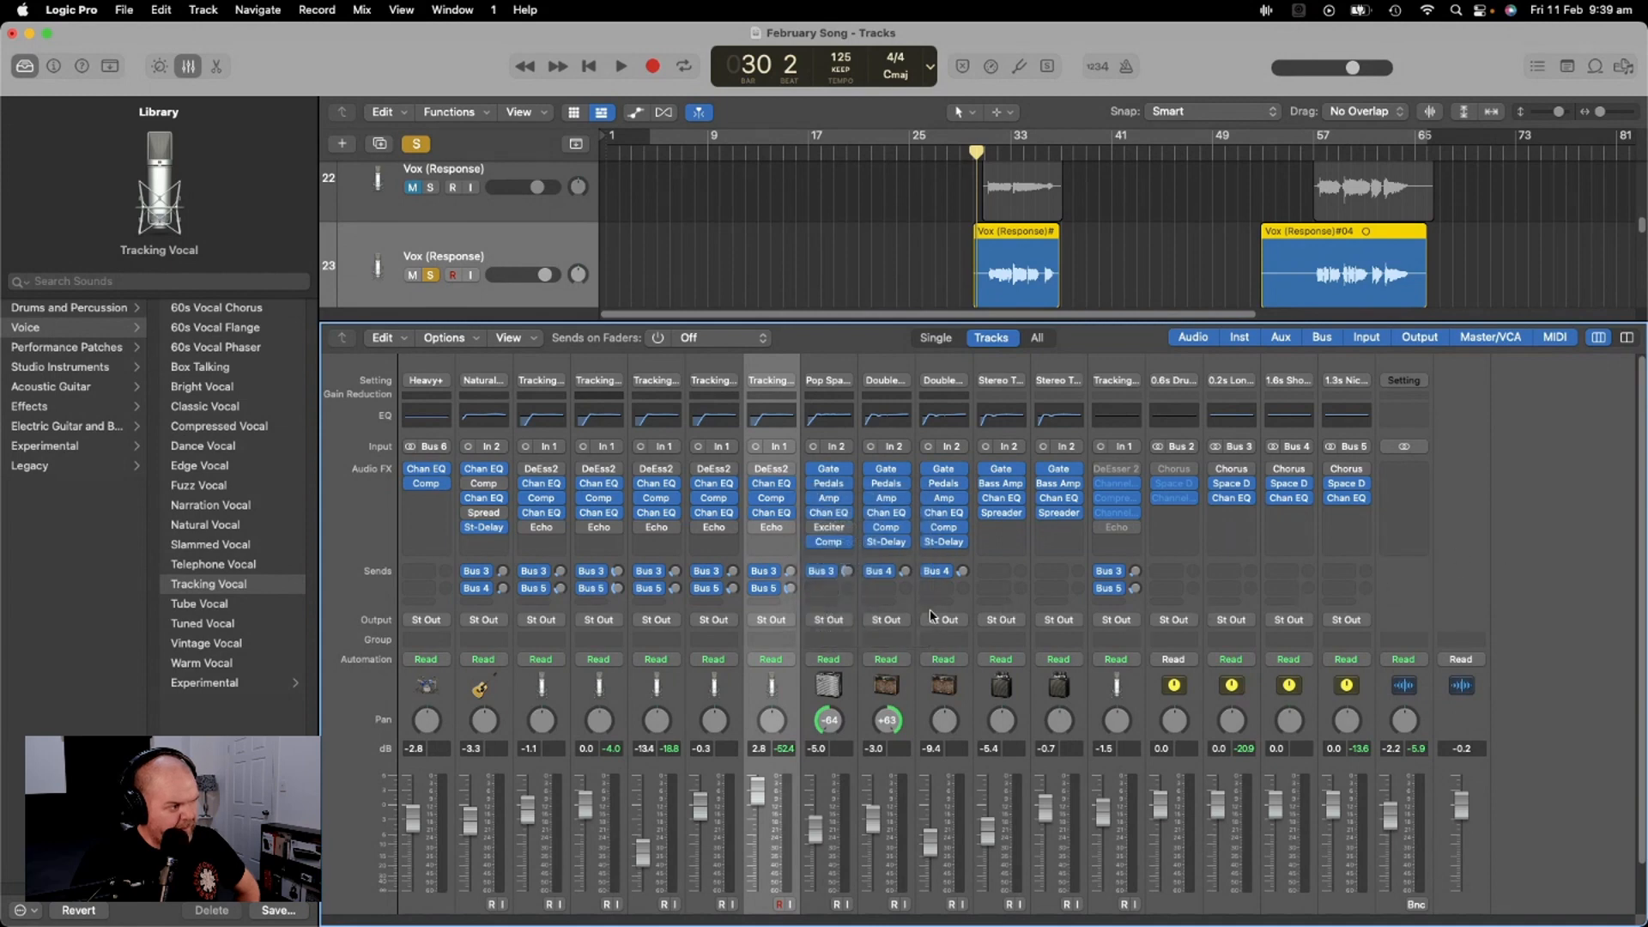
left_click(843, 366)
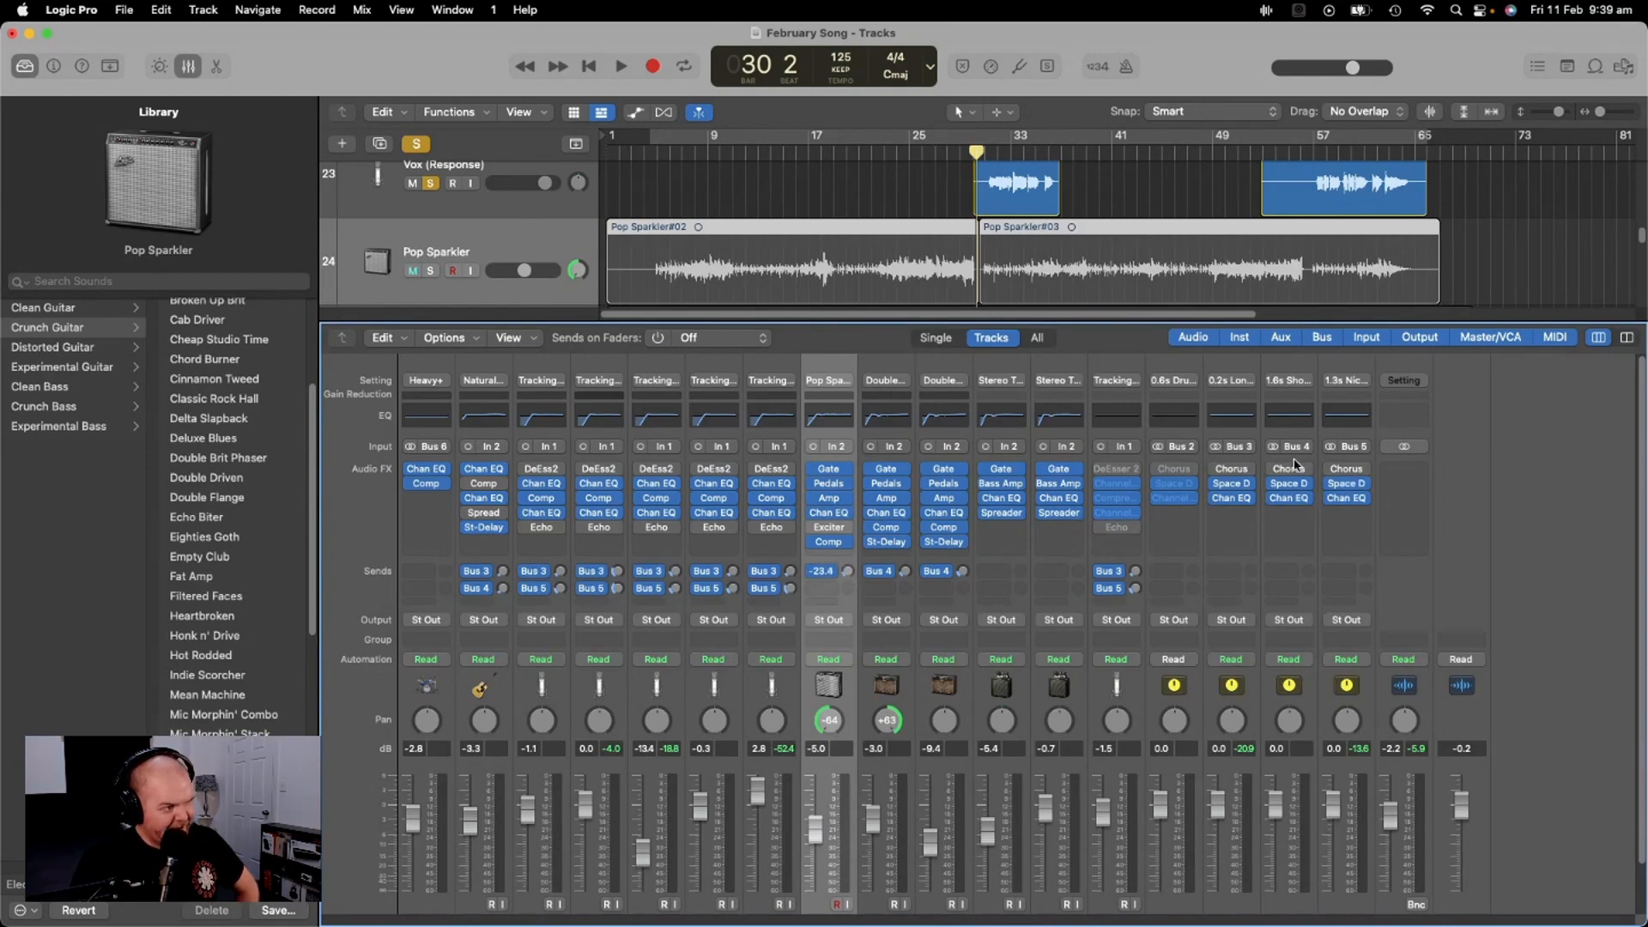
mouse_move(1297, 490)
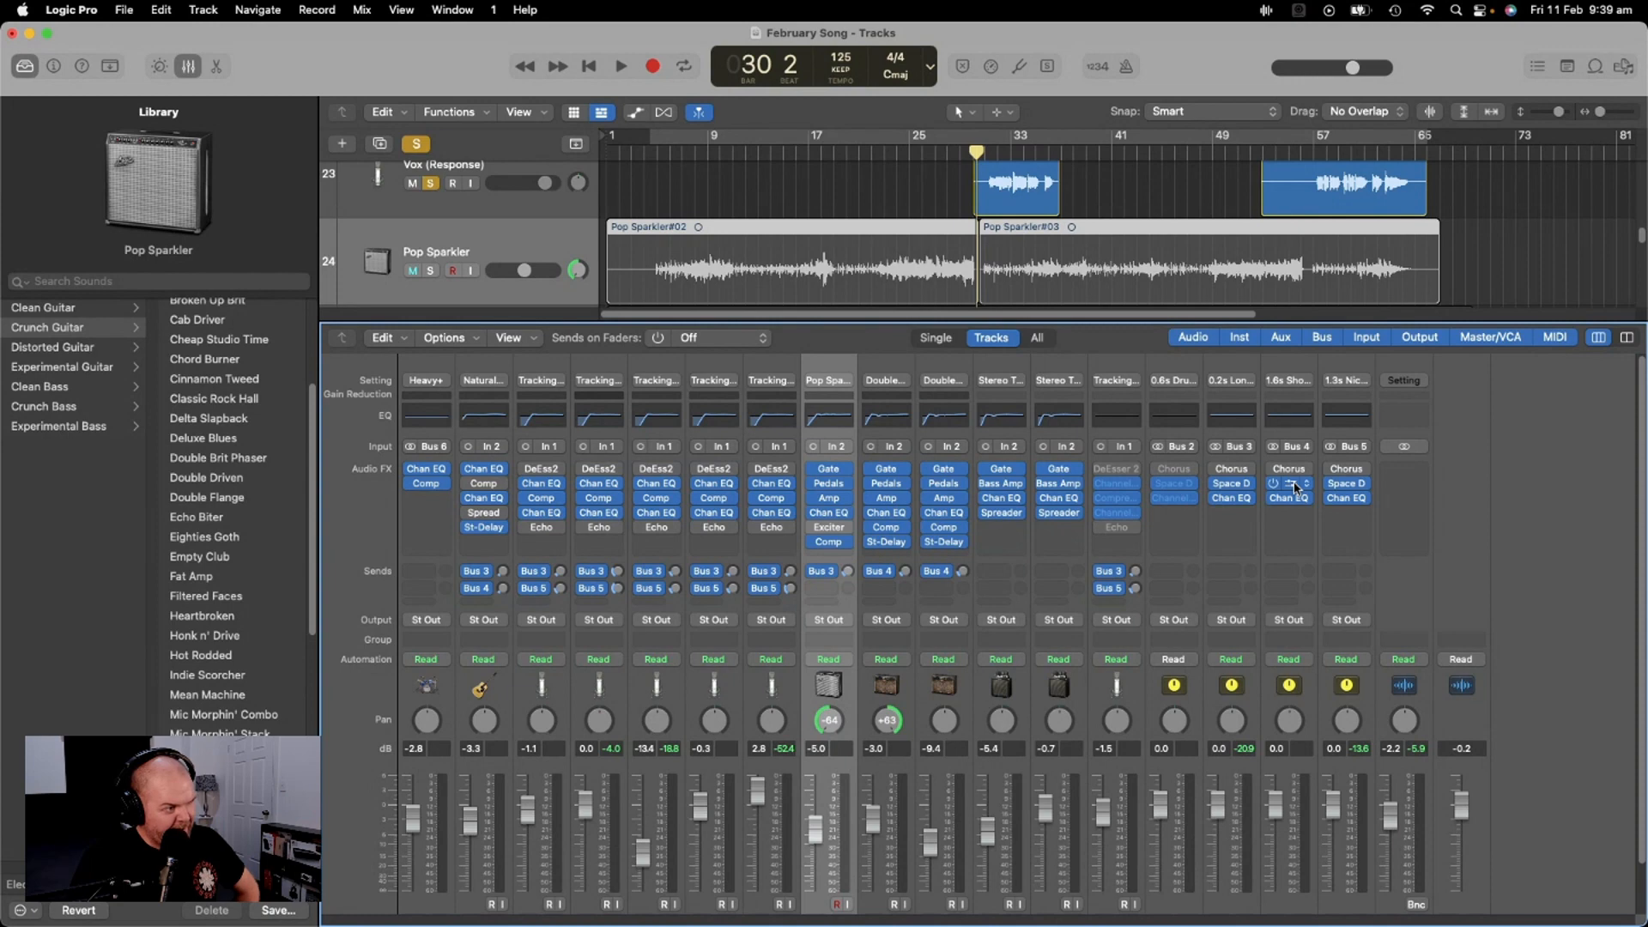
left_click(1296, 489)
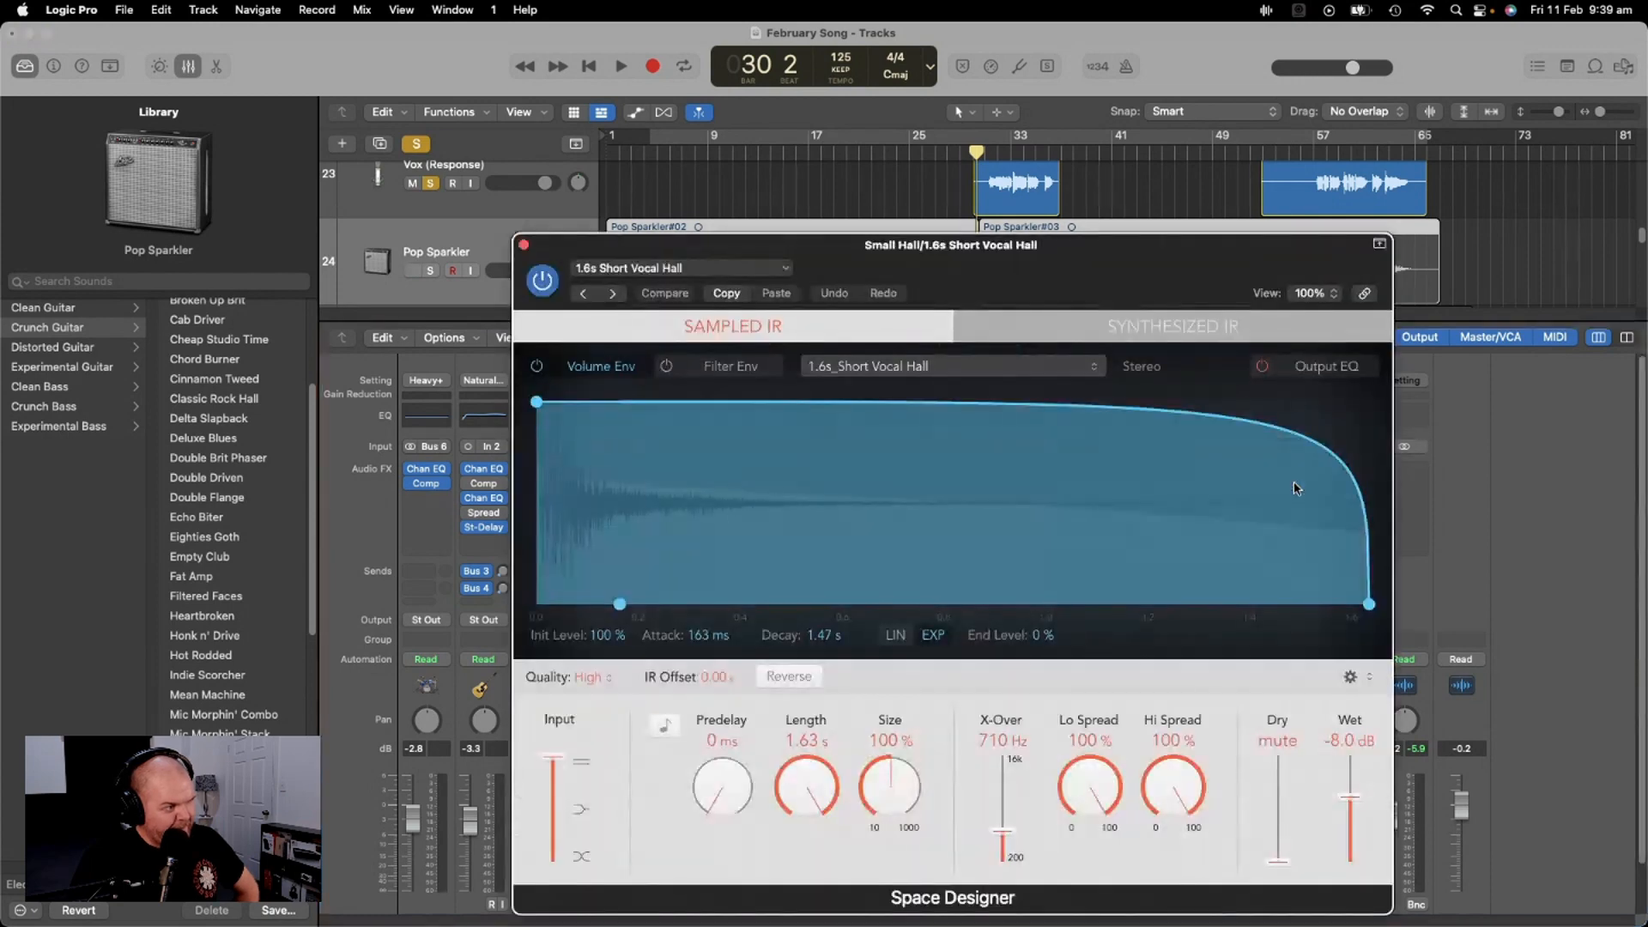
left_click(522, 245)
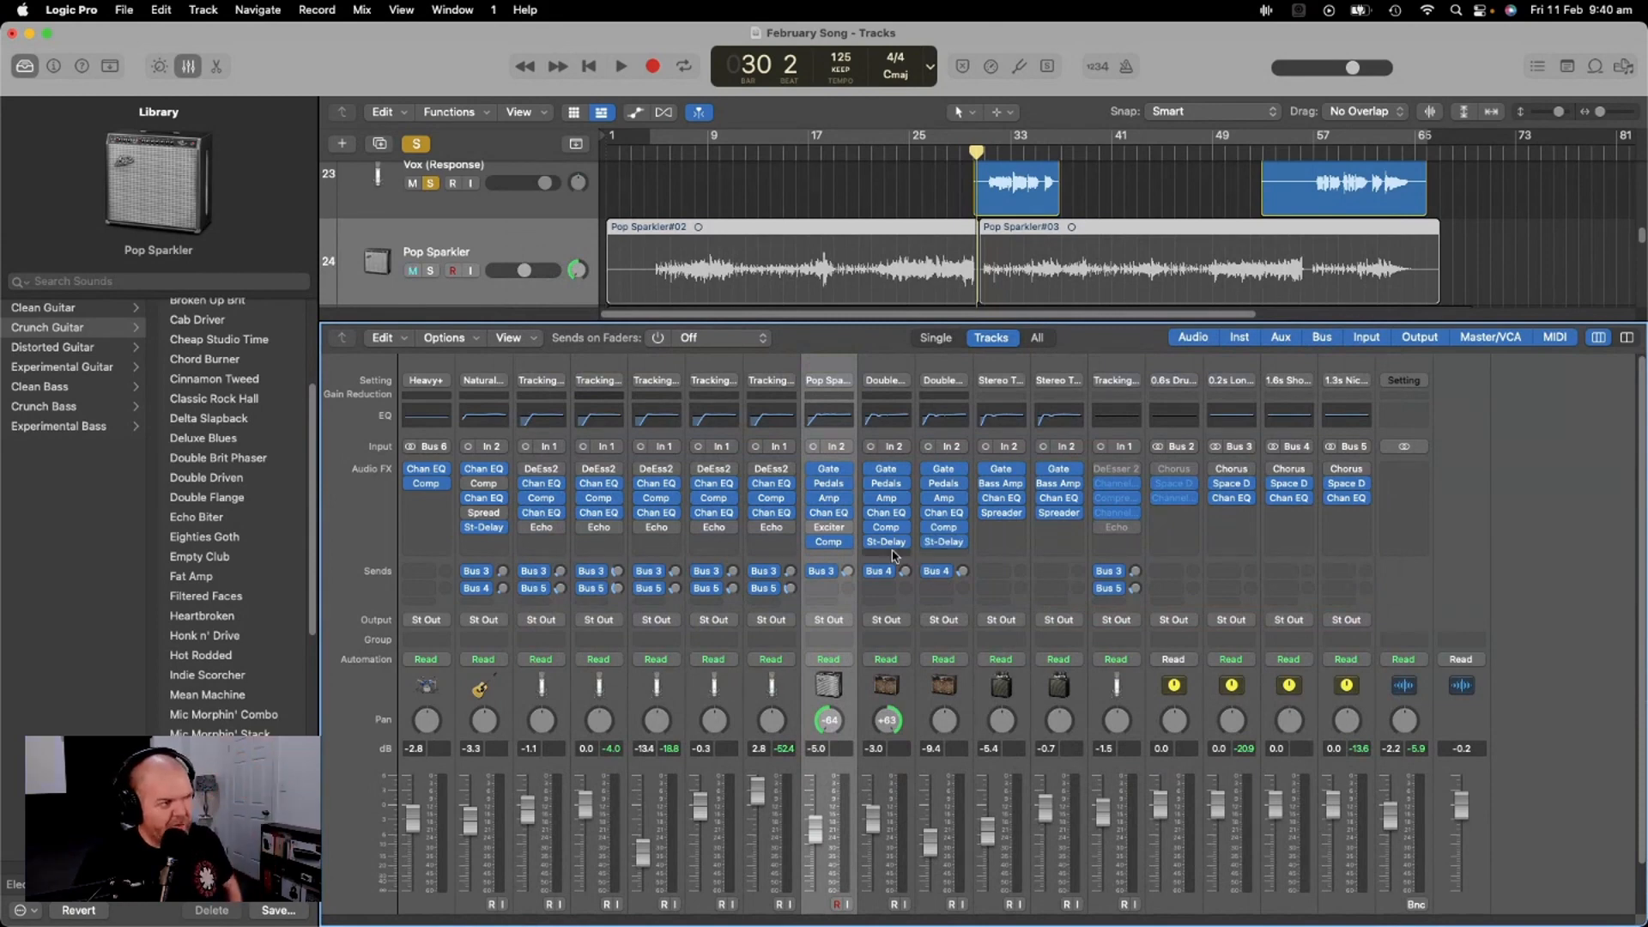
Hide the Library, resize the mixer to reach the channels' solo switches, and turn off solo on the vocal channels
left_click_drag(1117, 319, 1080, 445)
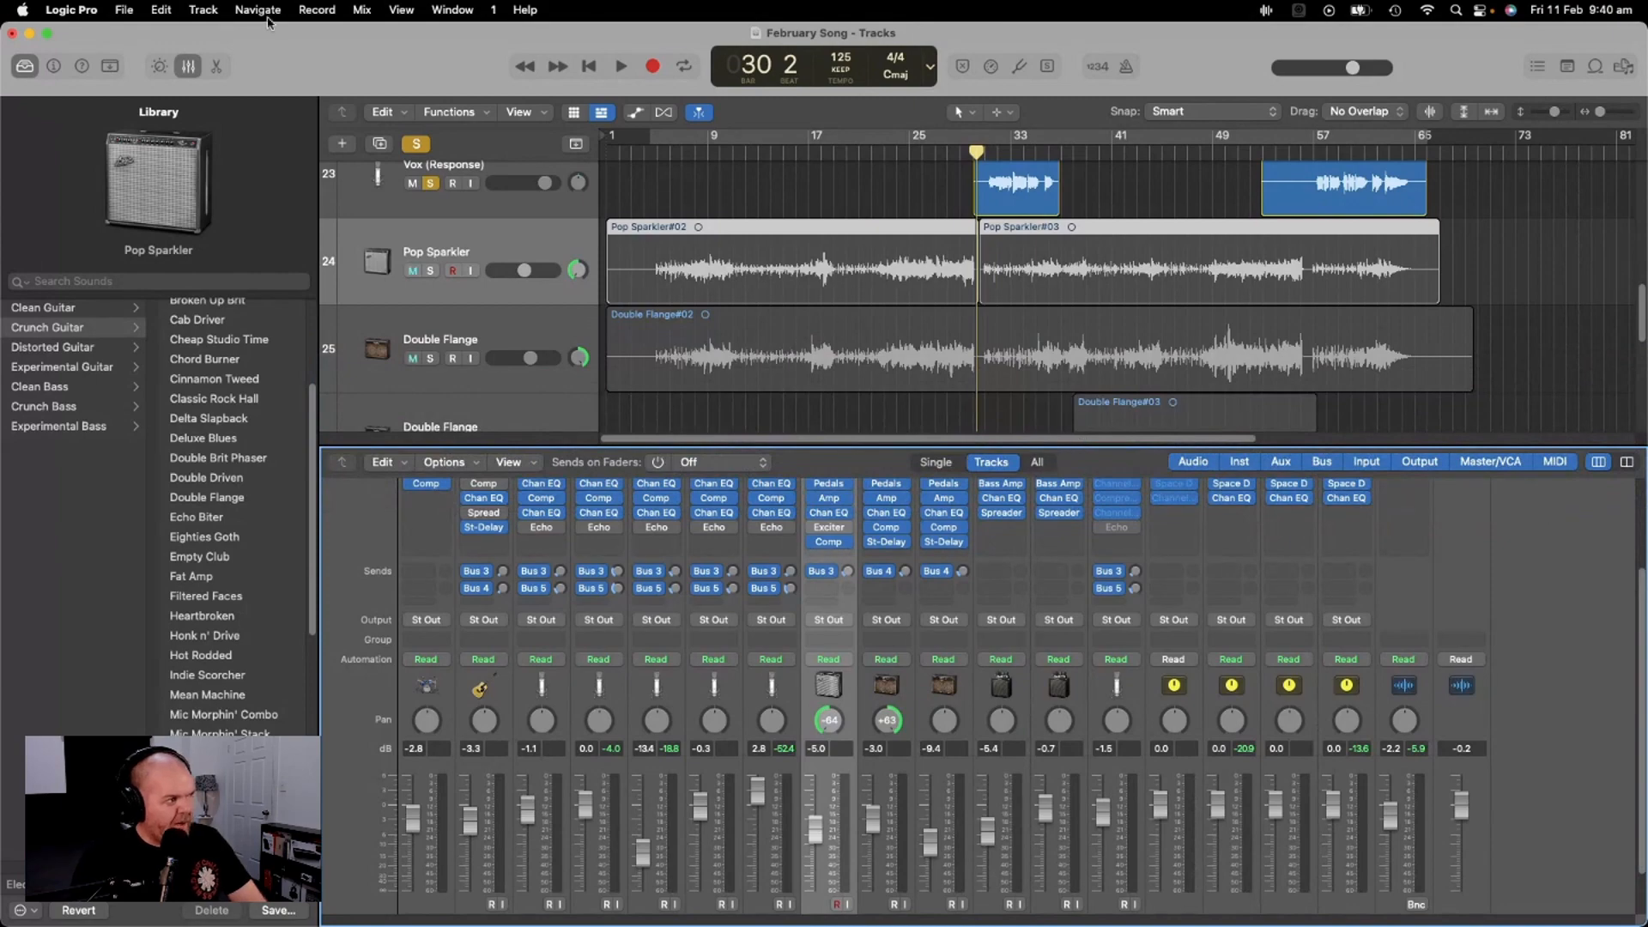
left_click(23, 69)
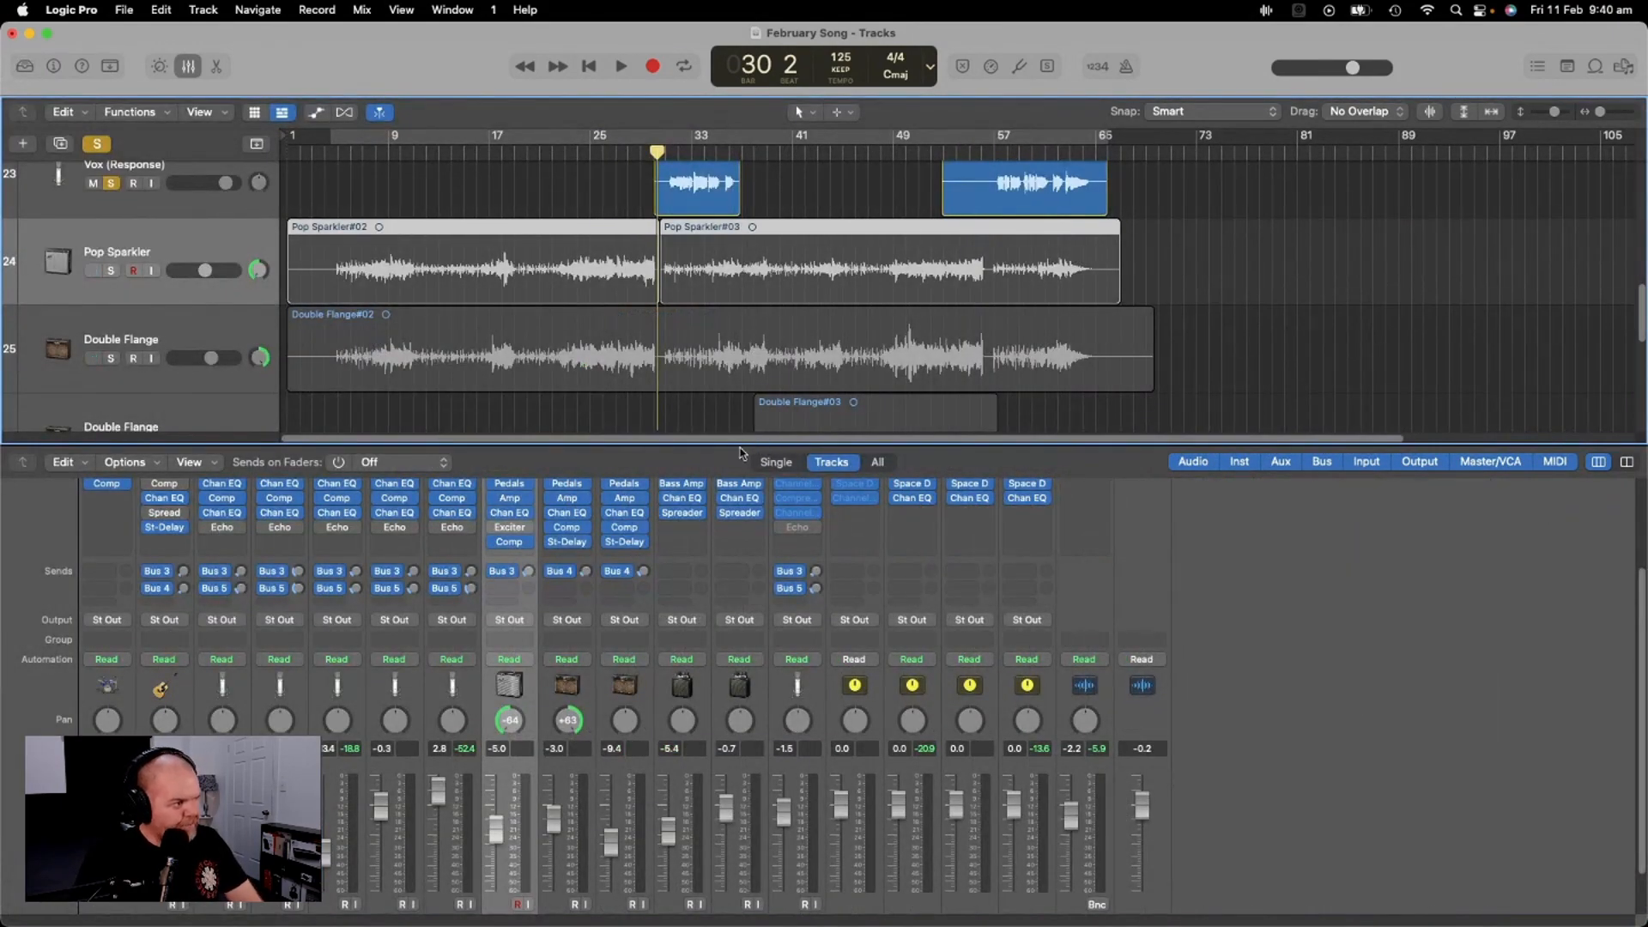
left_click_drag(740, 452, 702, 375)
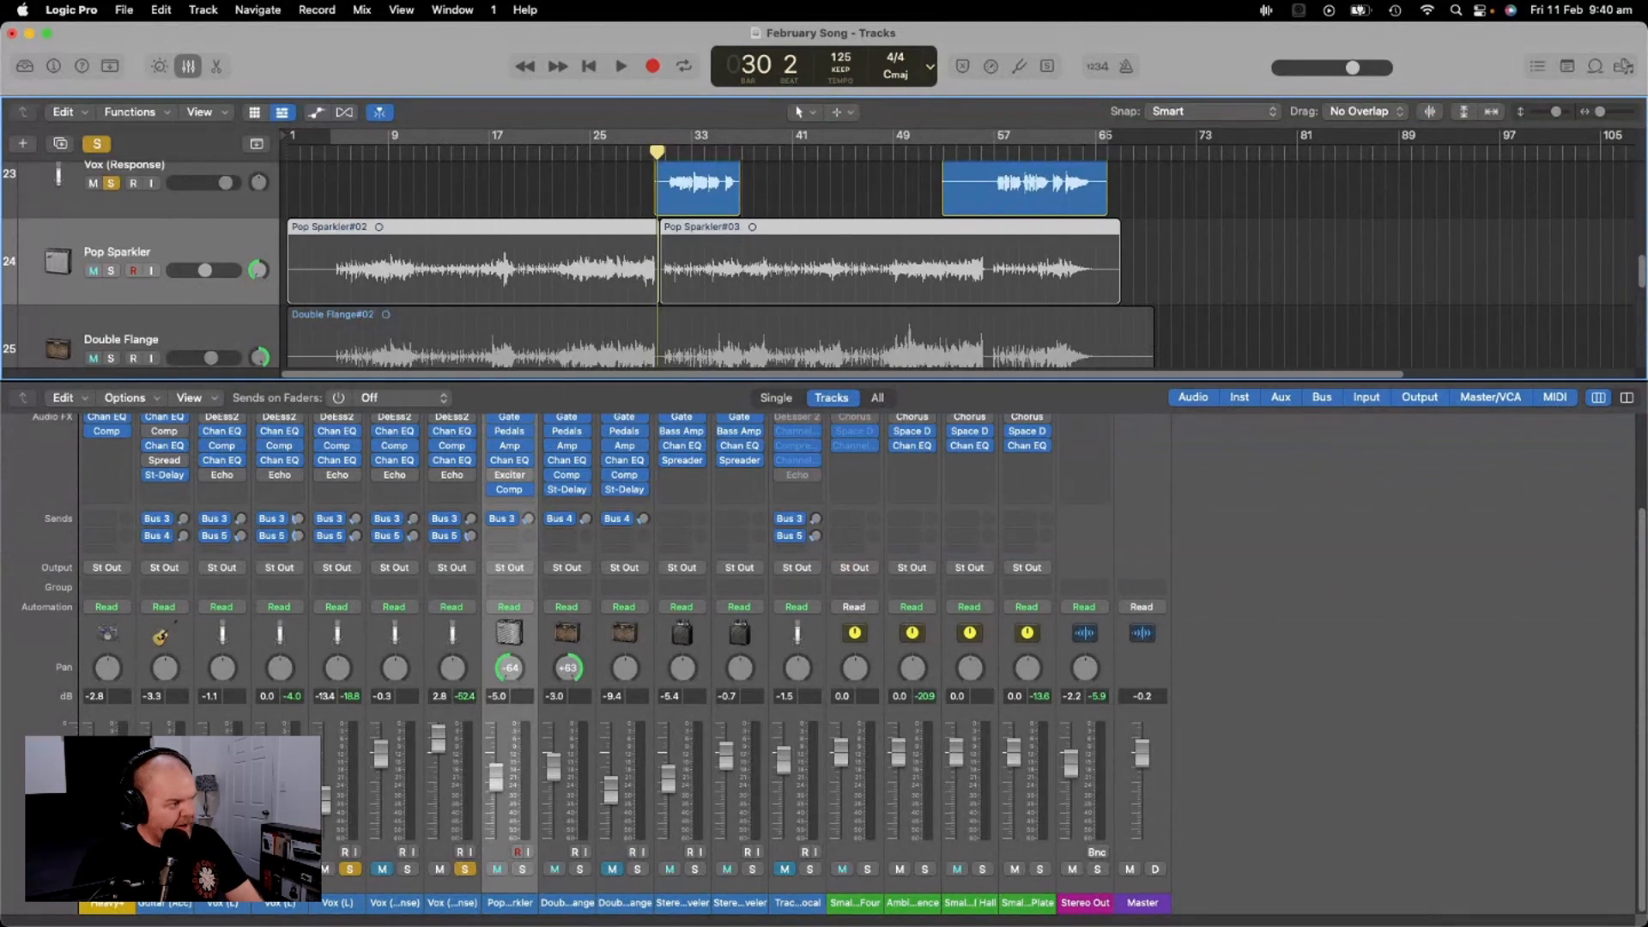
left_click(349, 869)
left_click(466, 869)
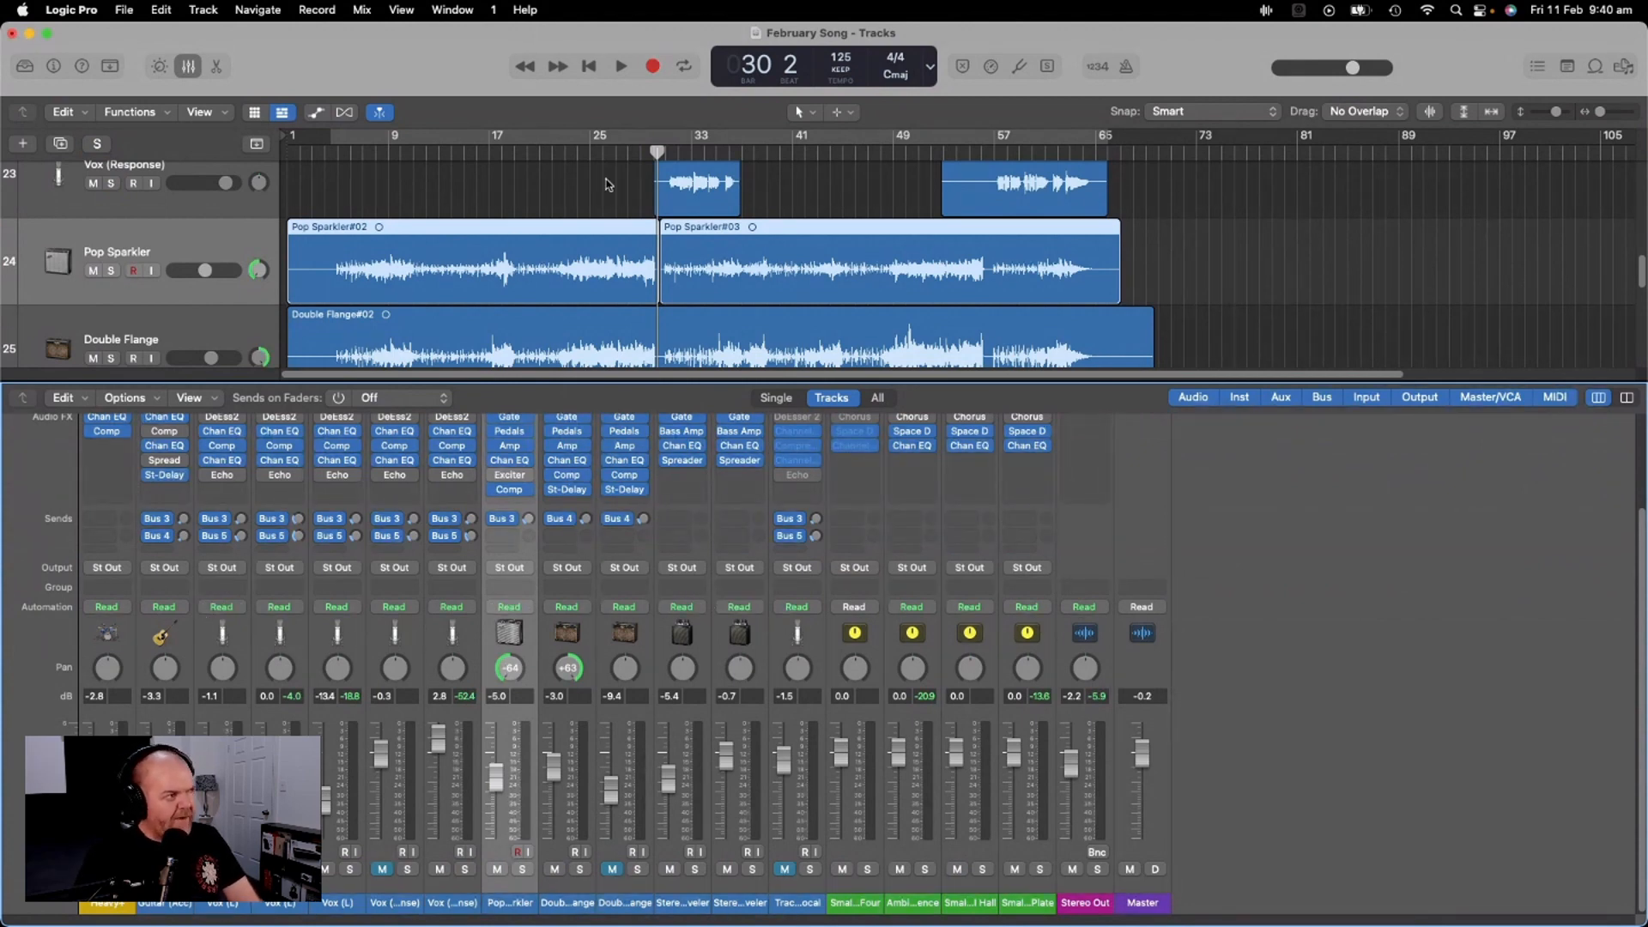
Close the mixer, place the playhead at bar 4, and play the full arrangement with all regions in view
left_click(592, 68)
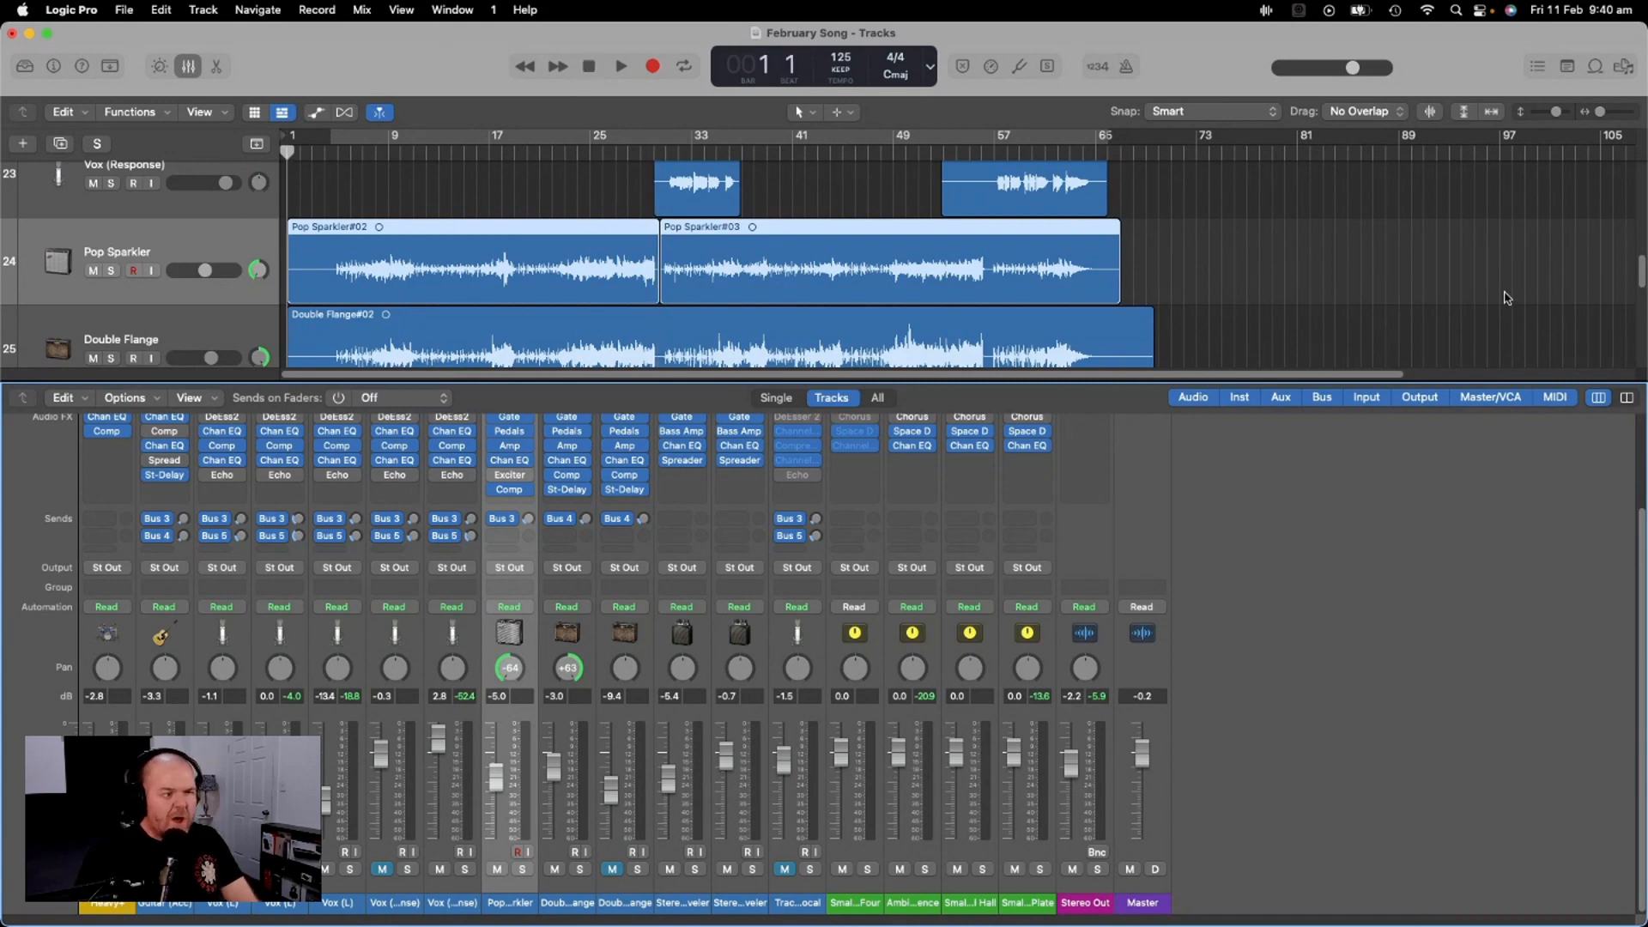
key("x")
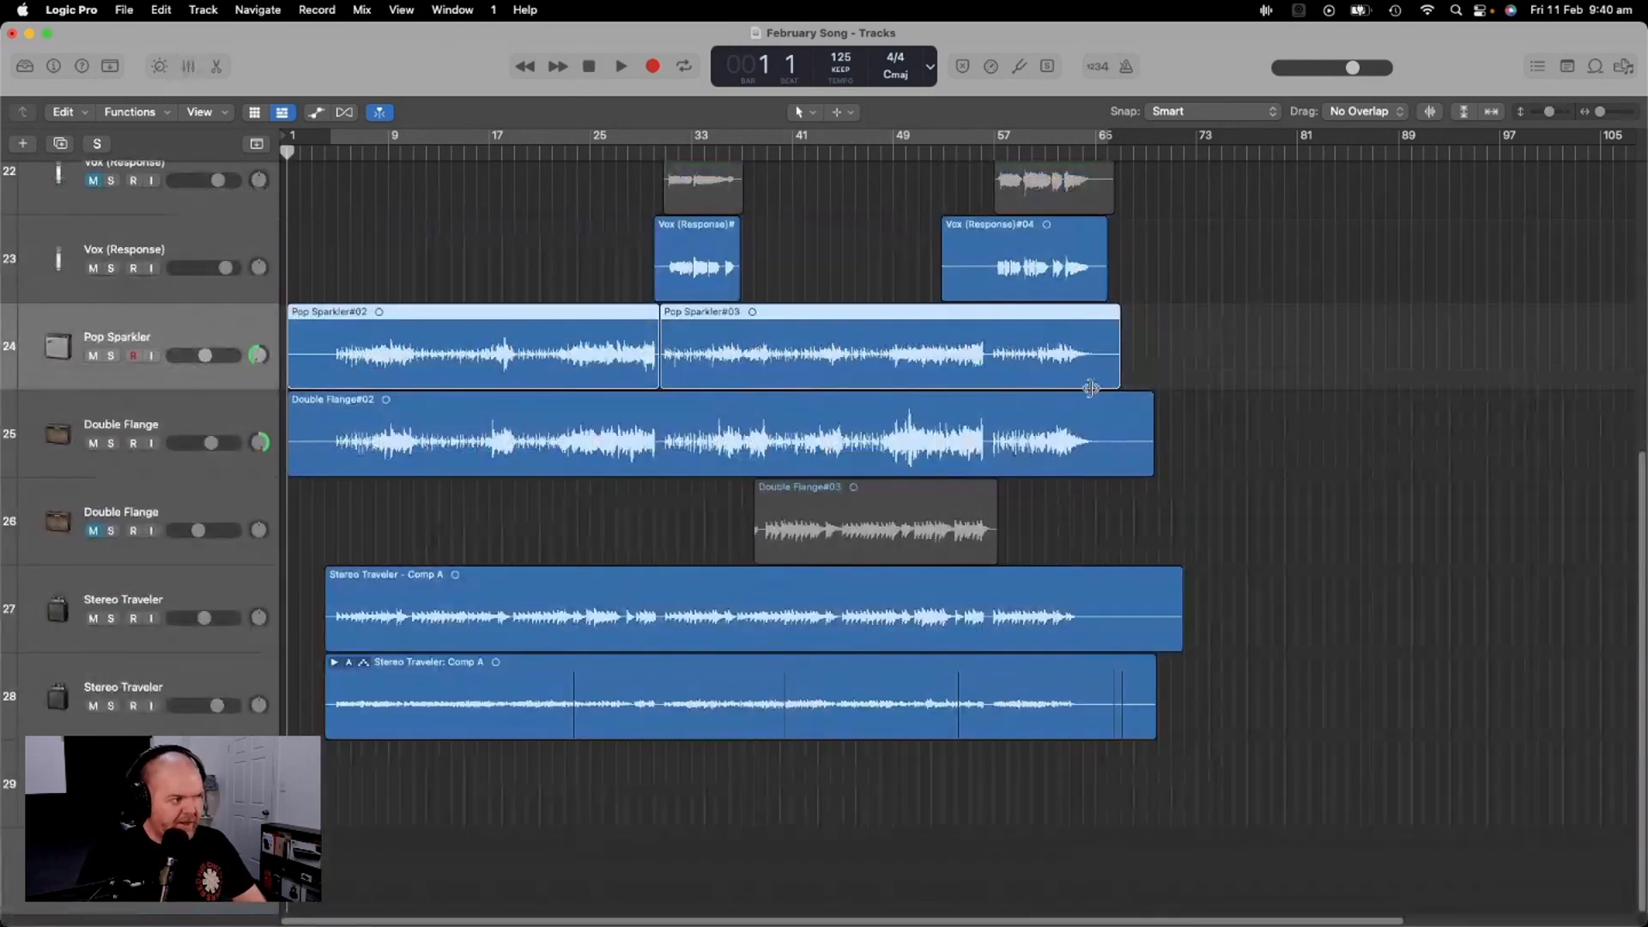
scroll(1374, 270, "up", 6)
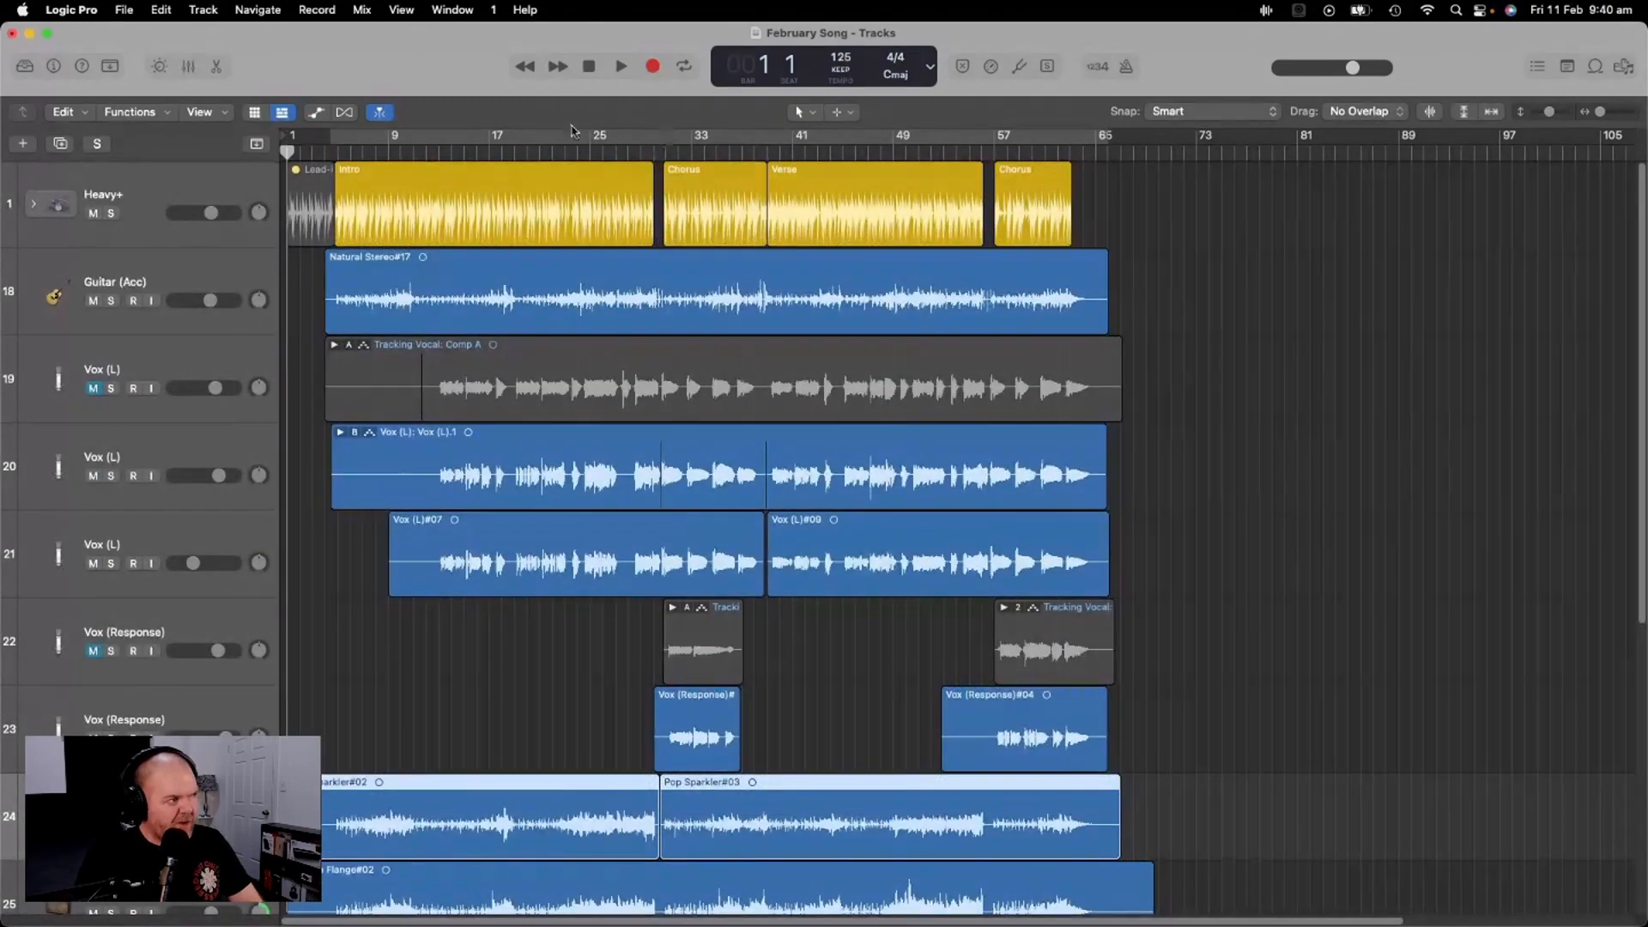
left_click_drag(287, 151, 329, 159)
scroll(374, 455, "down", 15)
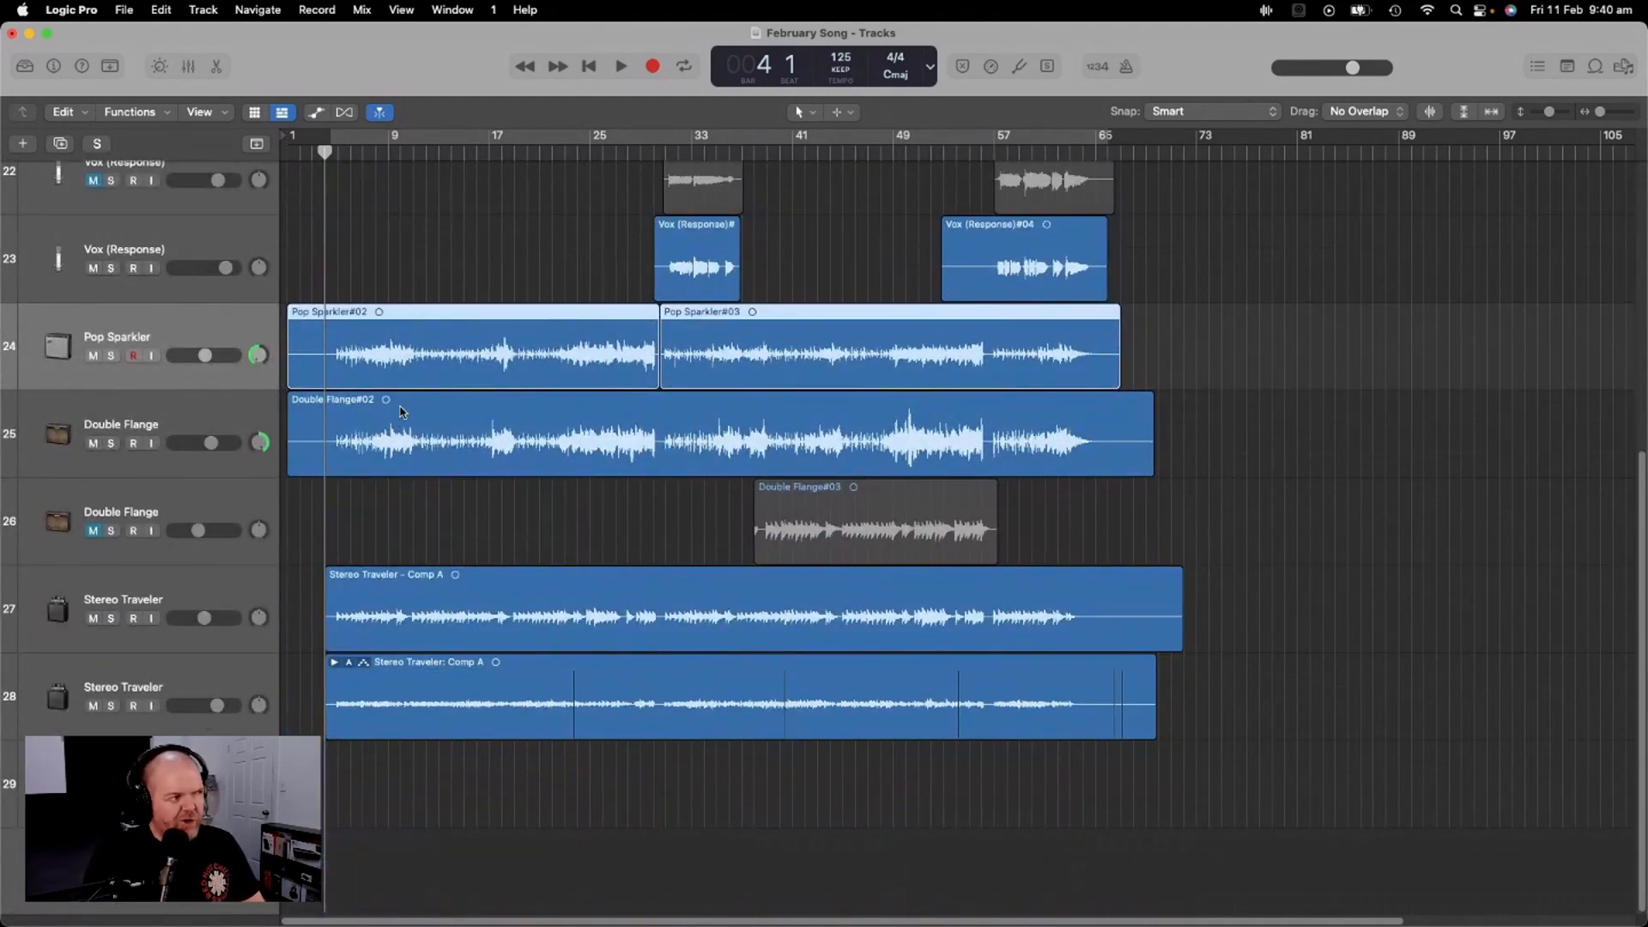
scroll(400, 411, "up", 6)
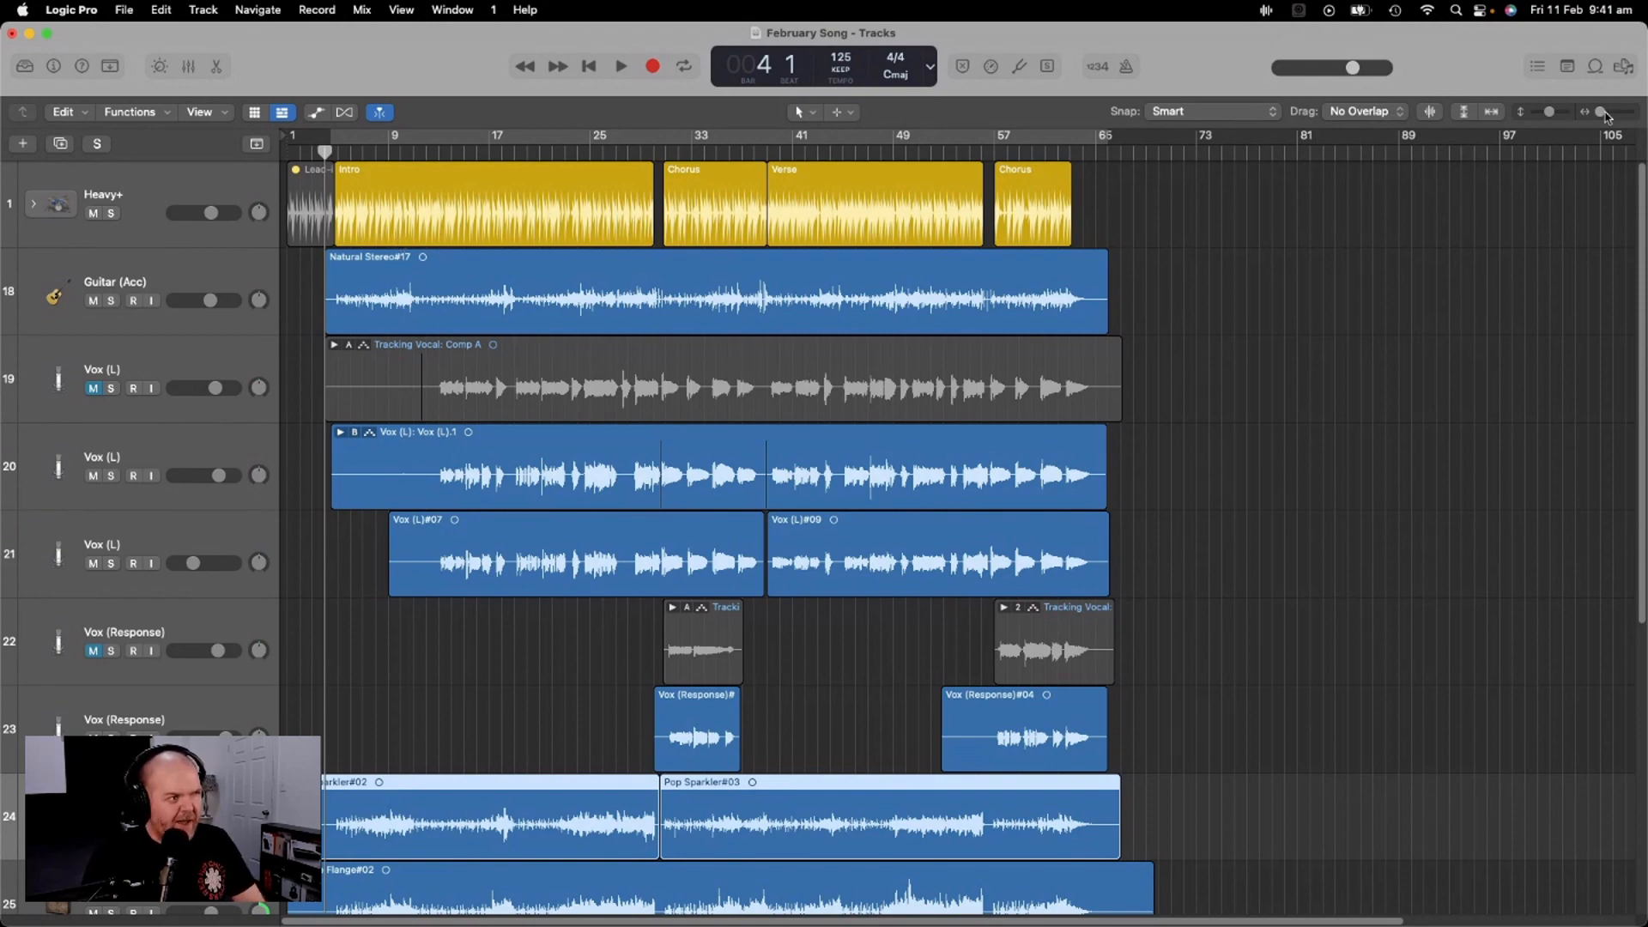
left_click_drag(1605, 115, 1605, 115)
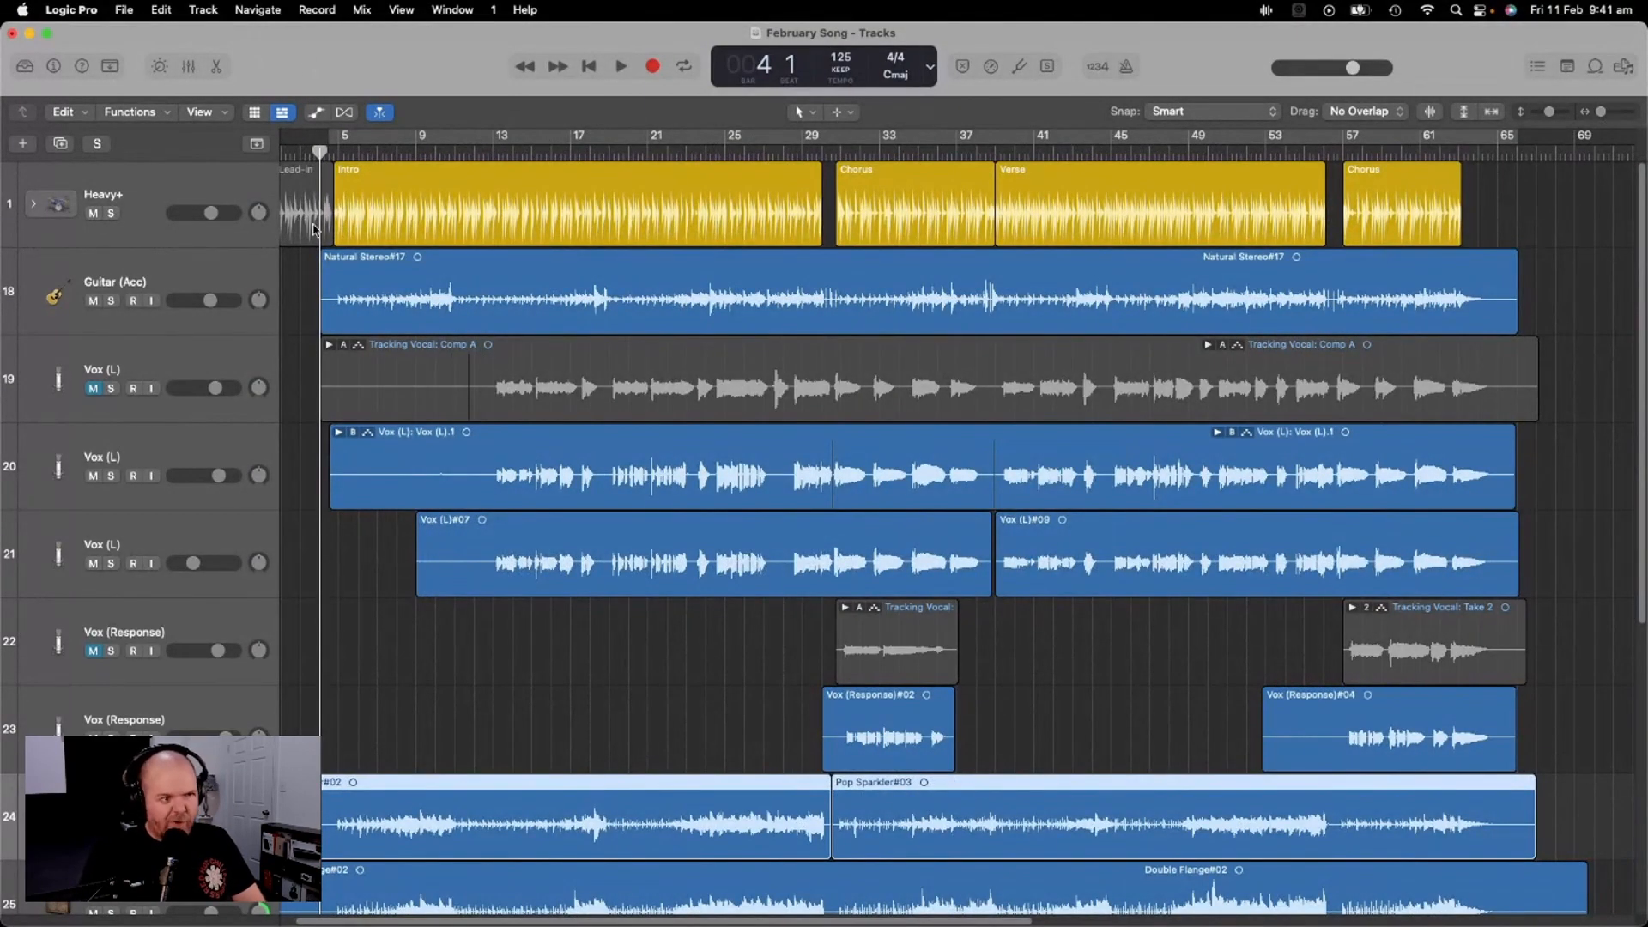
key("space")
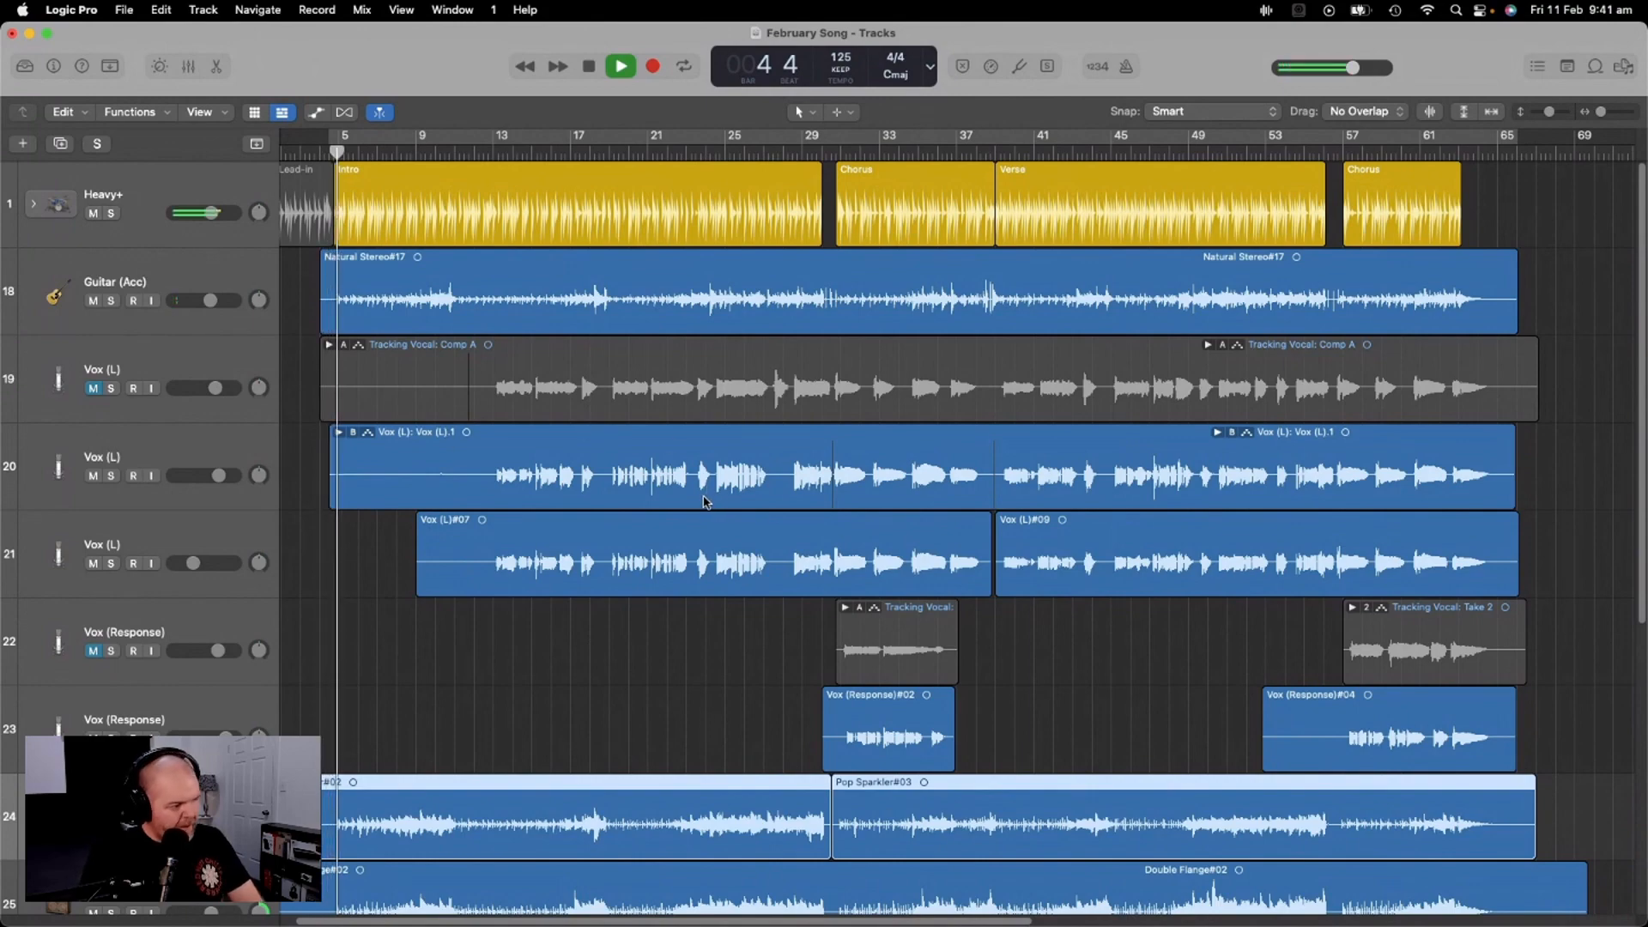
Open the mixer during playback and adjust the Bus 5 send level on the Vox (L) channel of track 20
key("x")
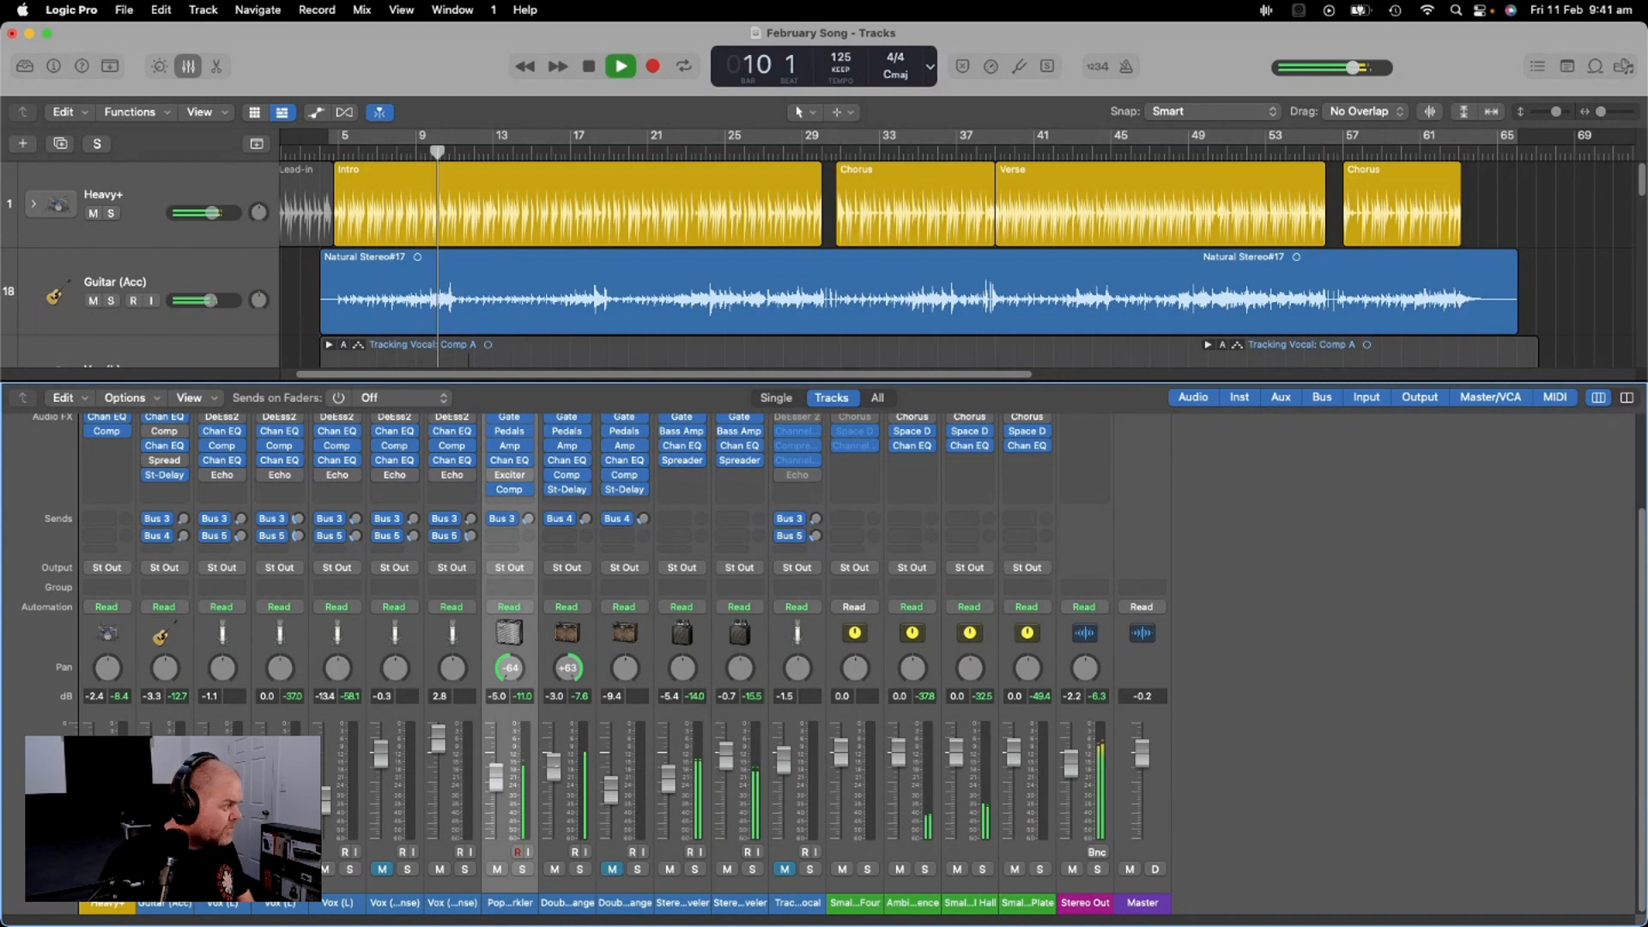
left_click_drag(557, 771, 556, 769)
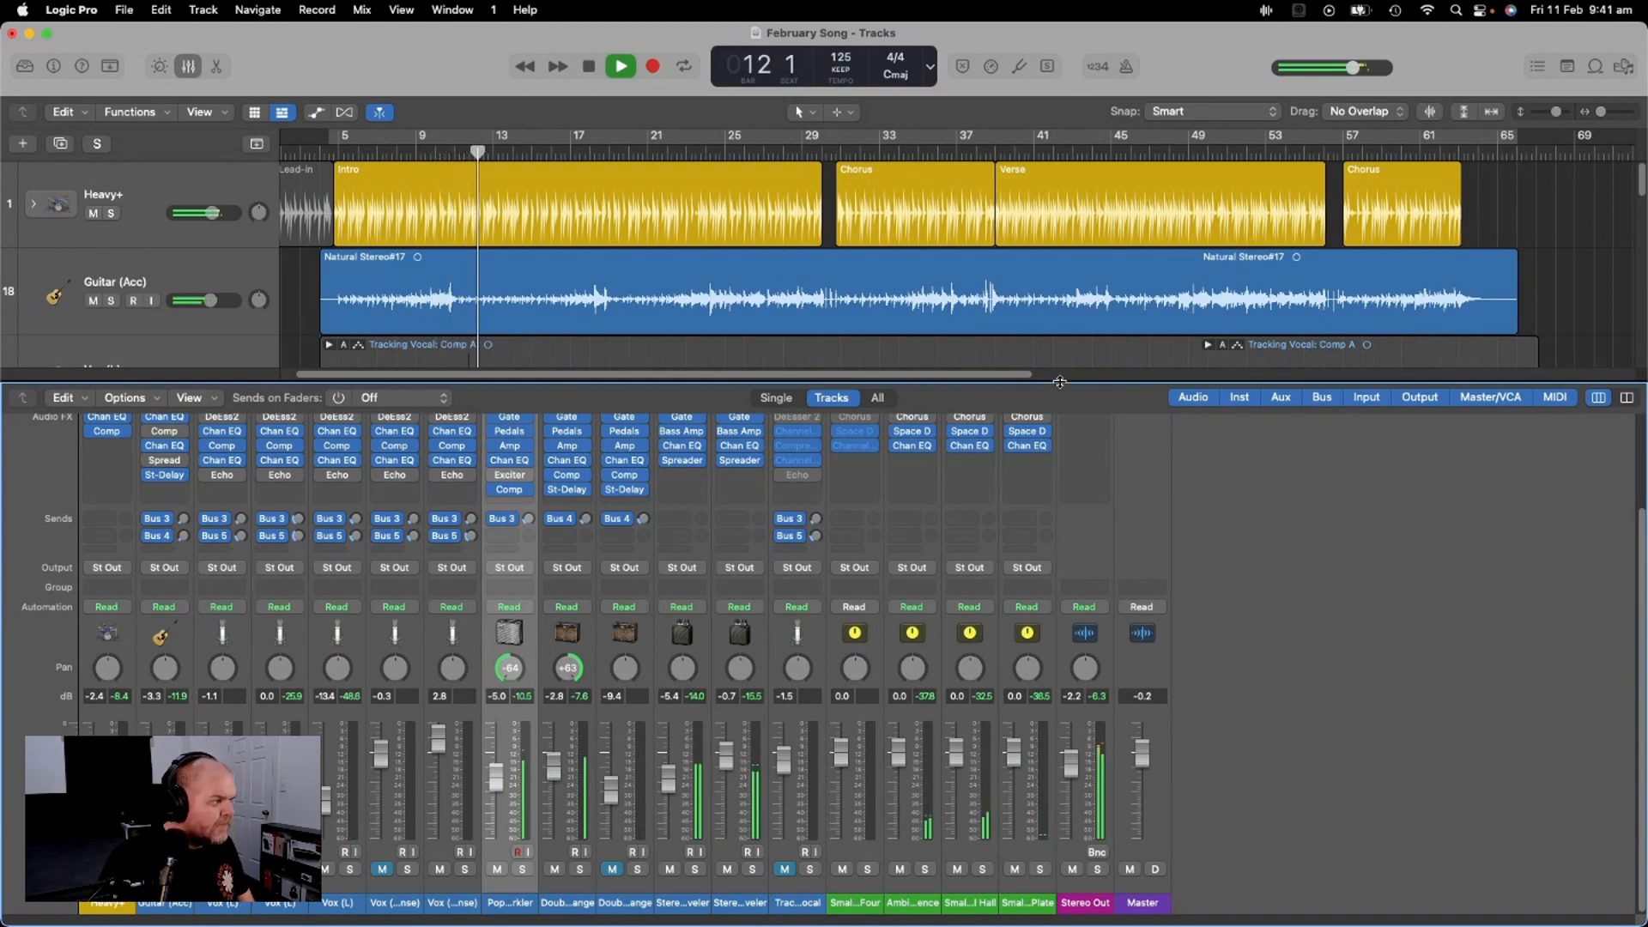
left_click_drag(1059, 382, 1059, 645)
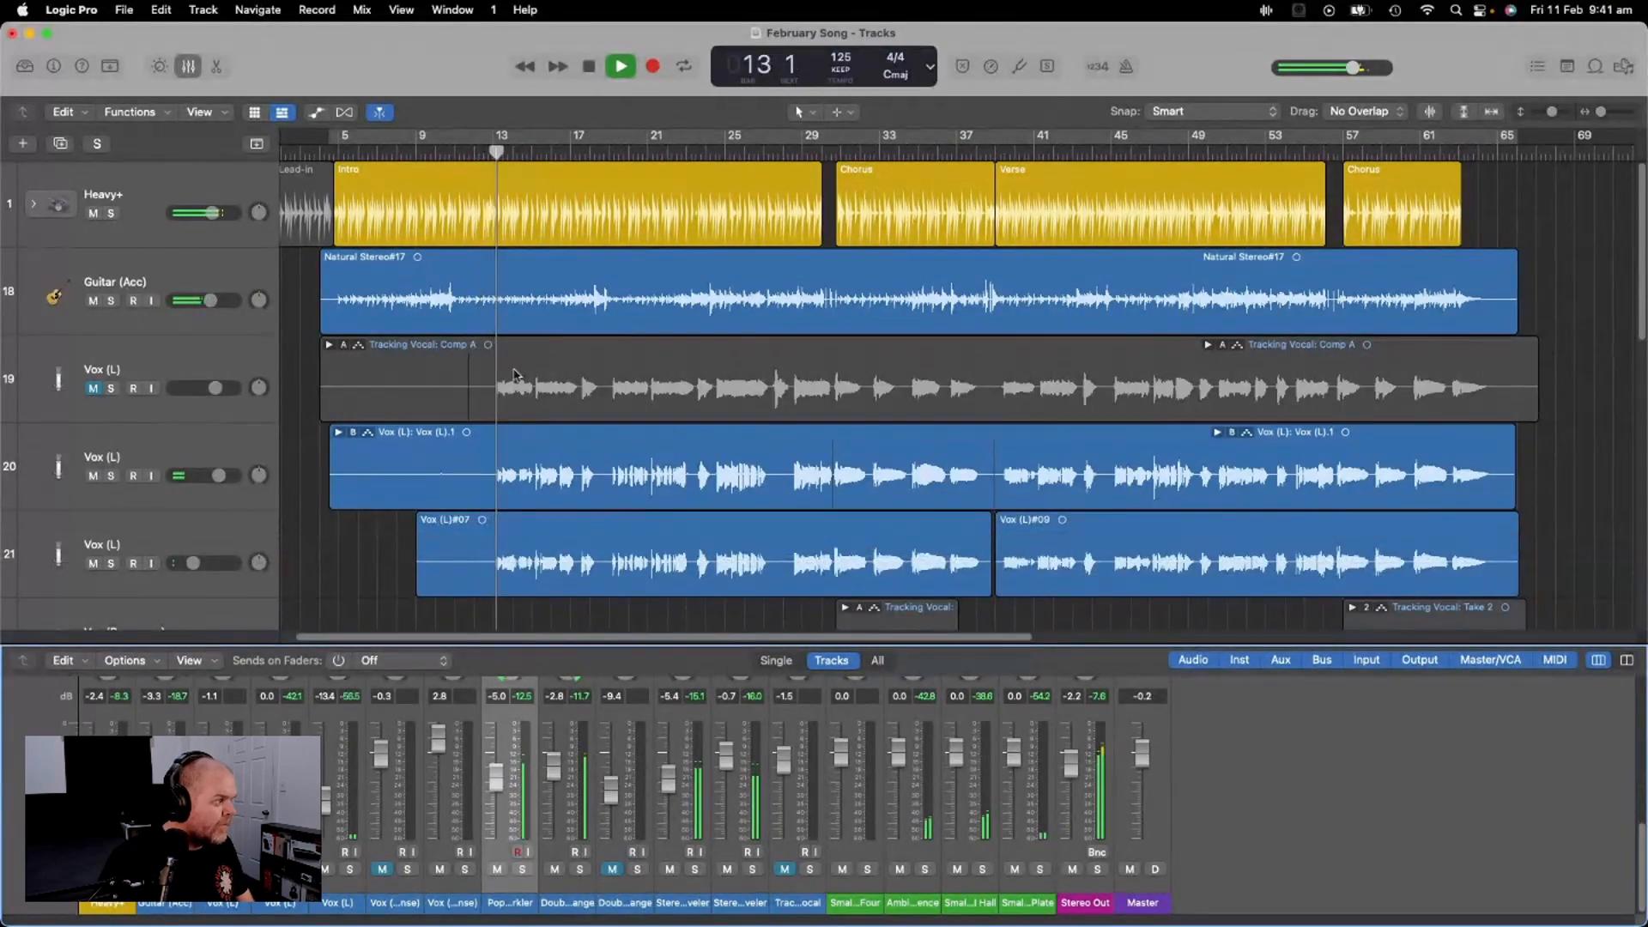
left_click(461, 496)
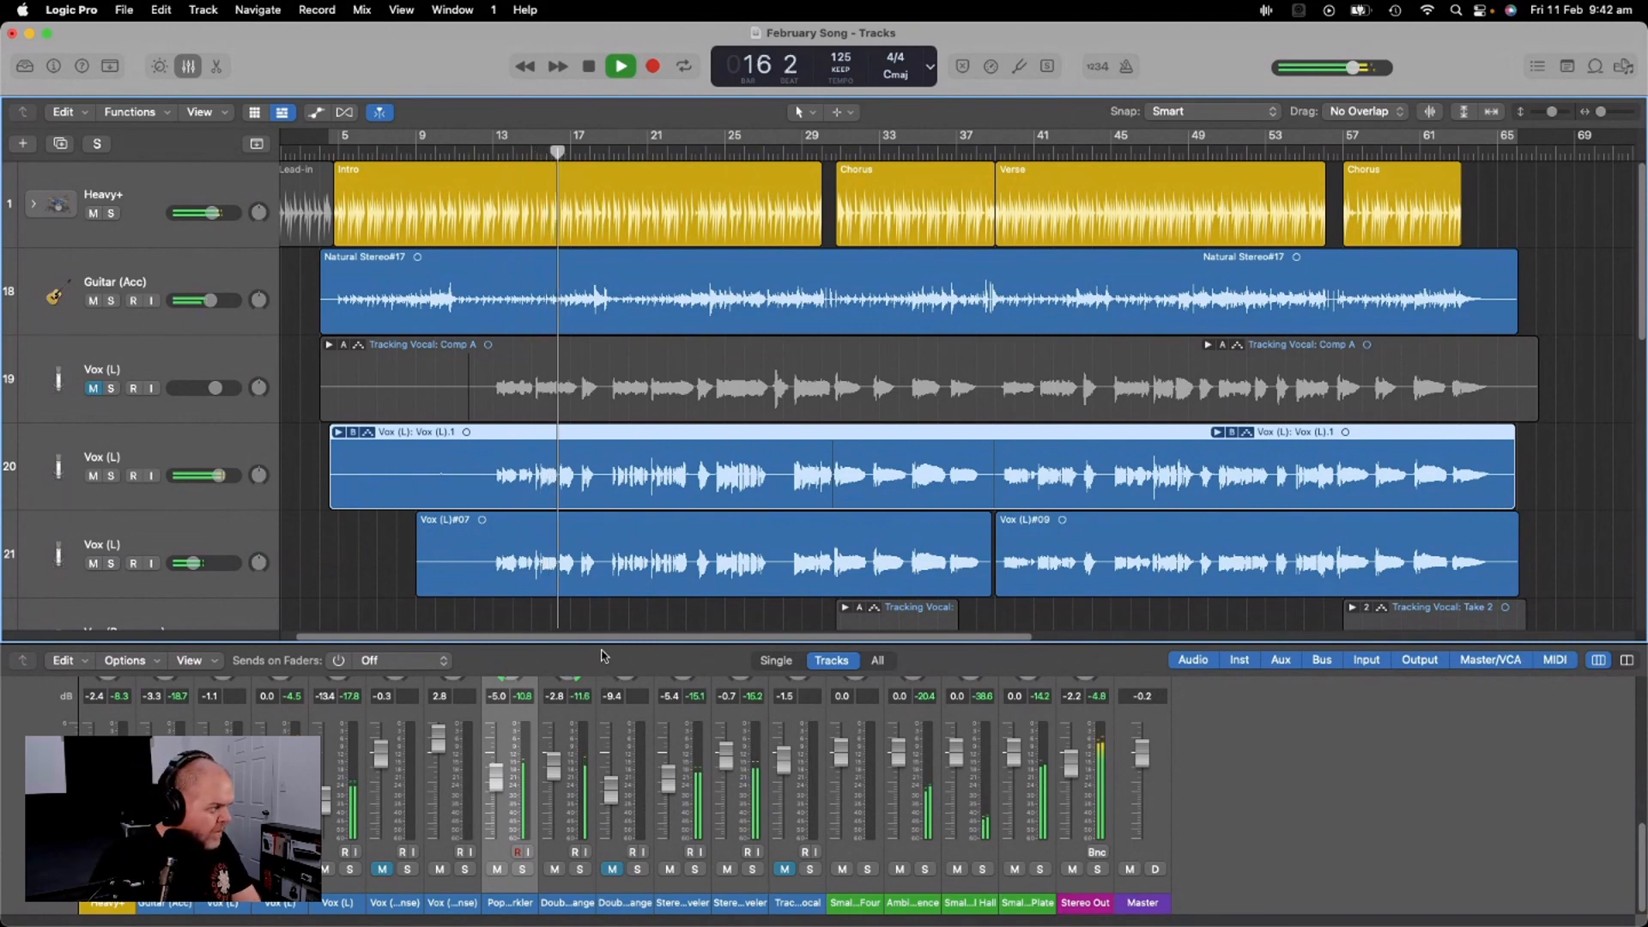
left_click_drag(603, 657, 603, 328)
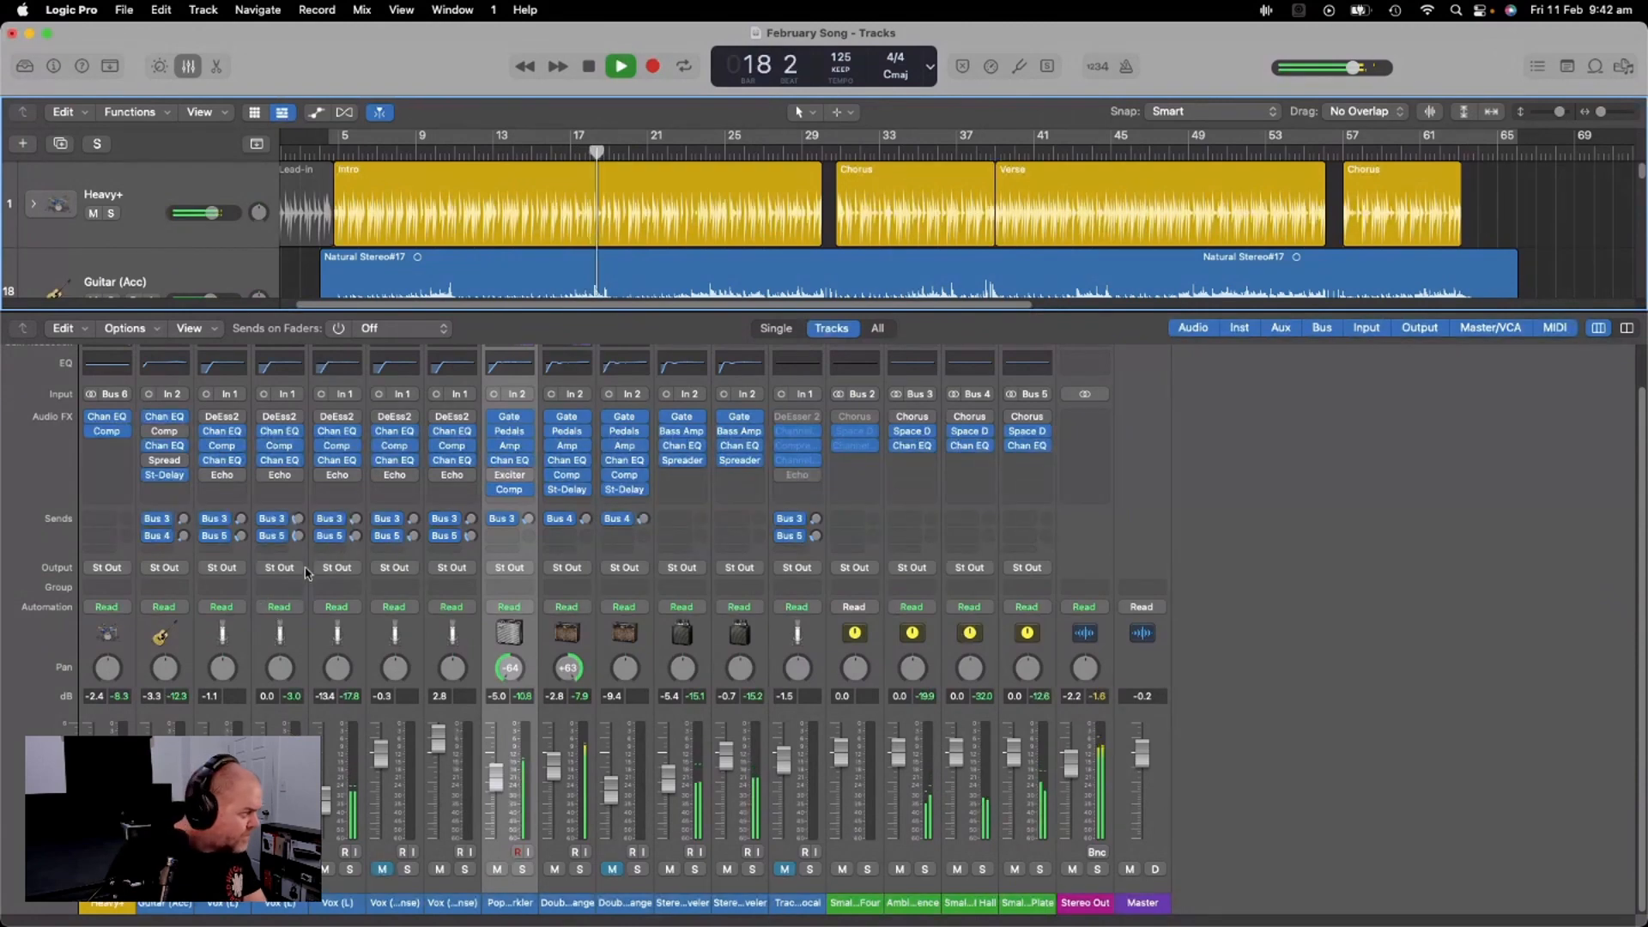
mouse_move(297, 518)
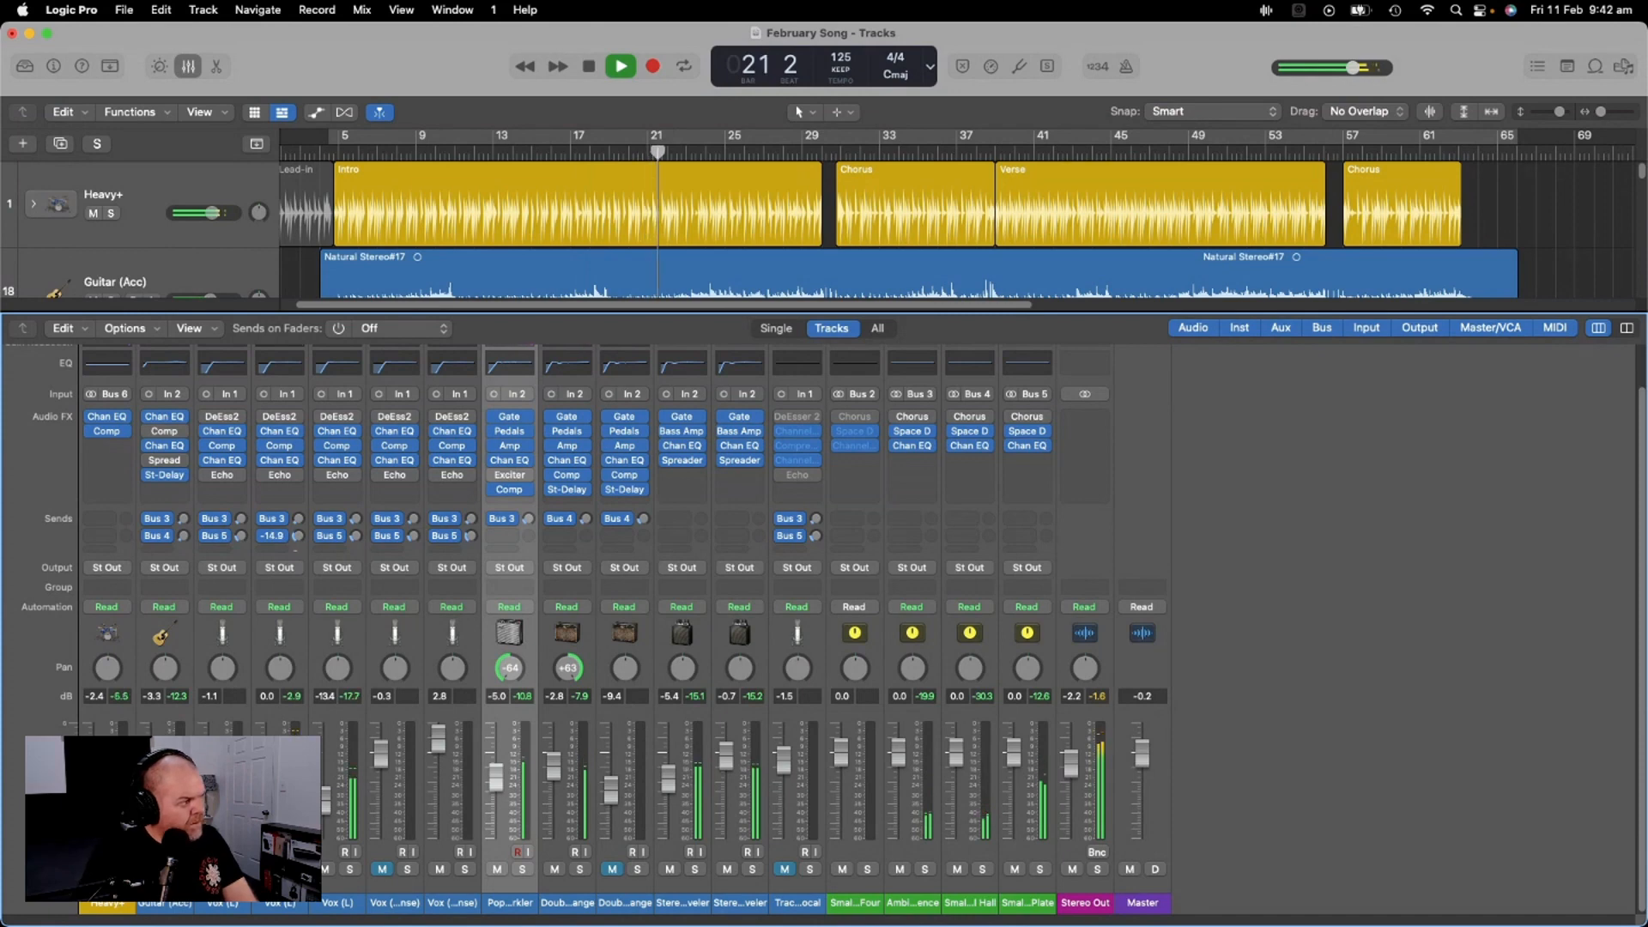
scroll(297, 538, "up", 3)
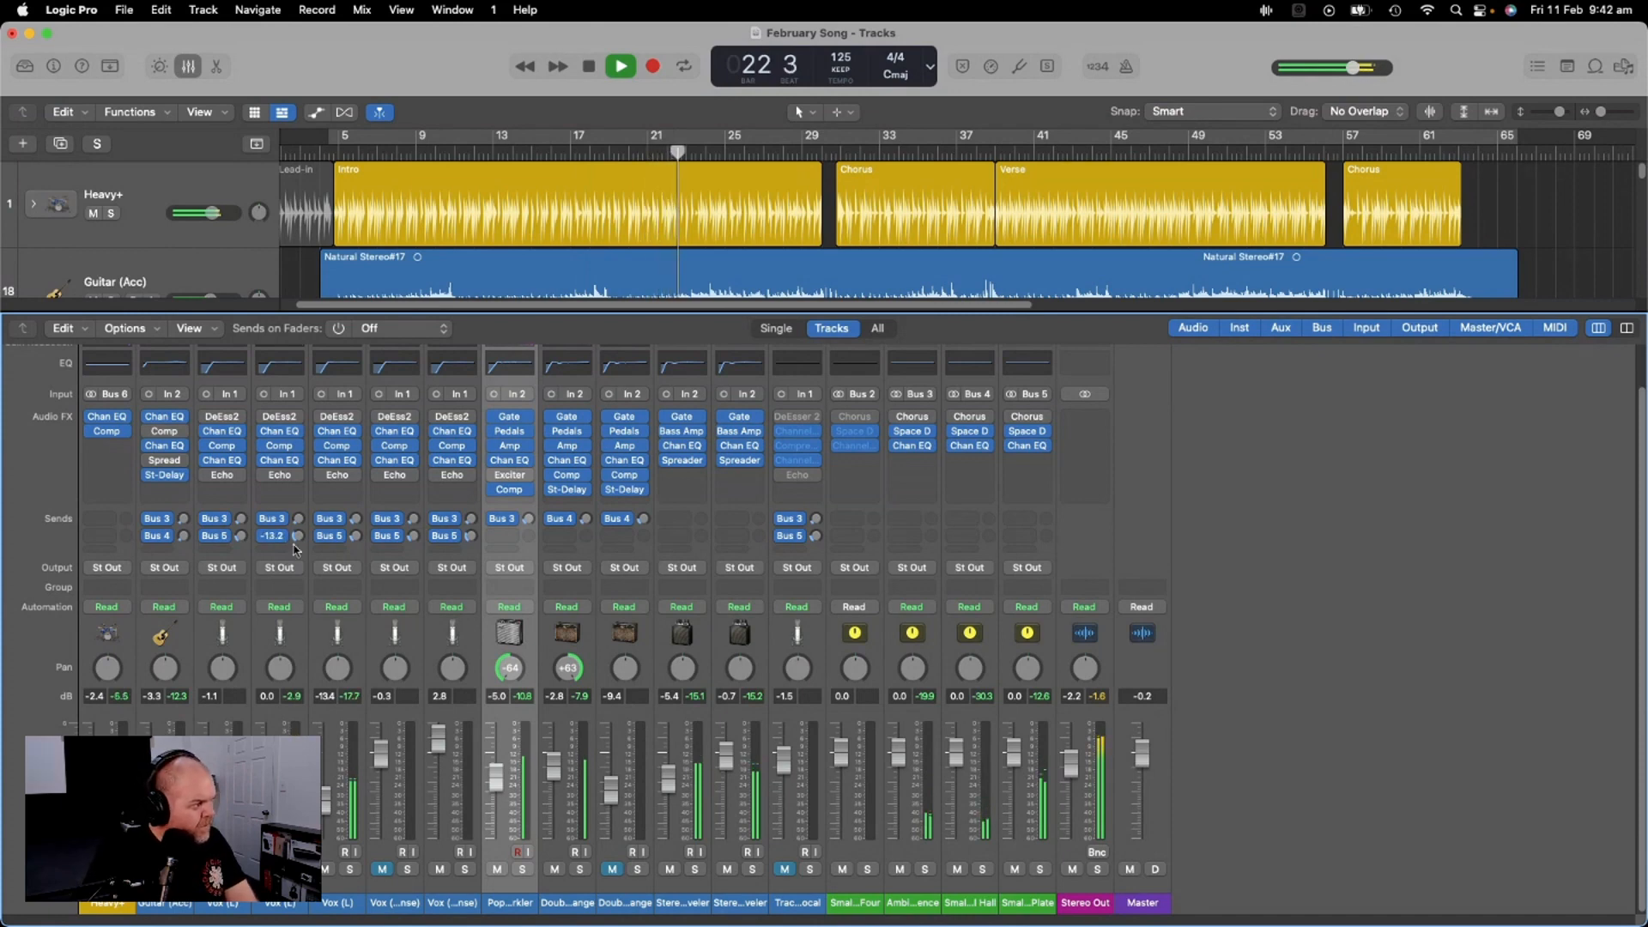
scroll(297, 518, "down", 5)
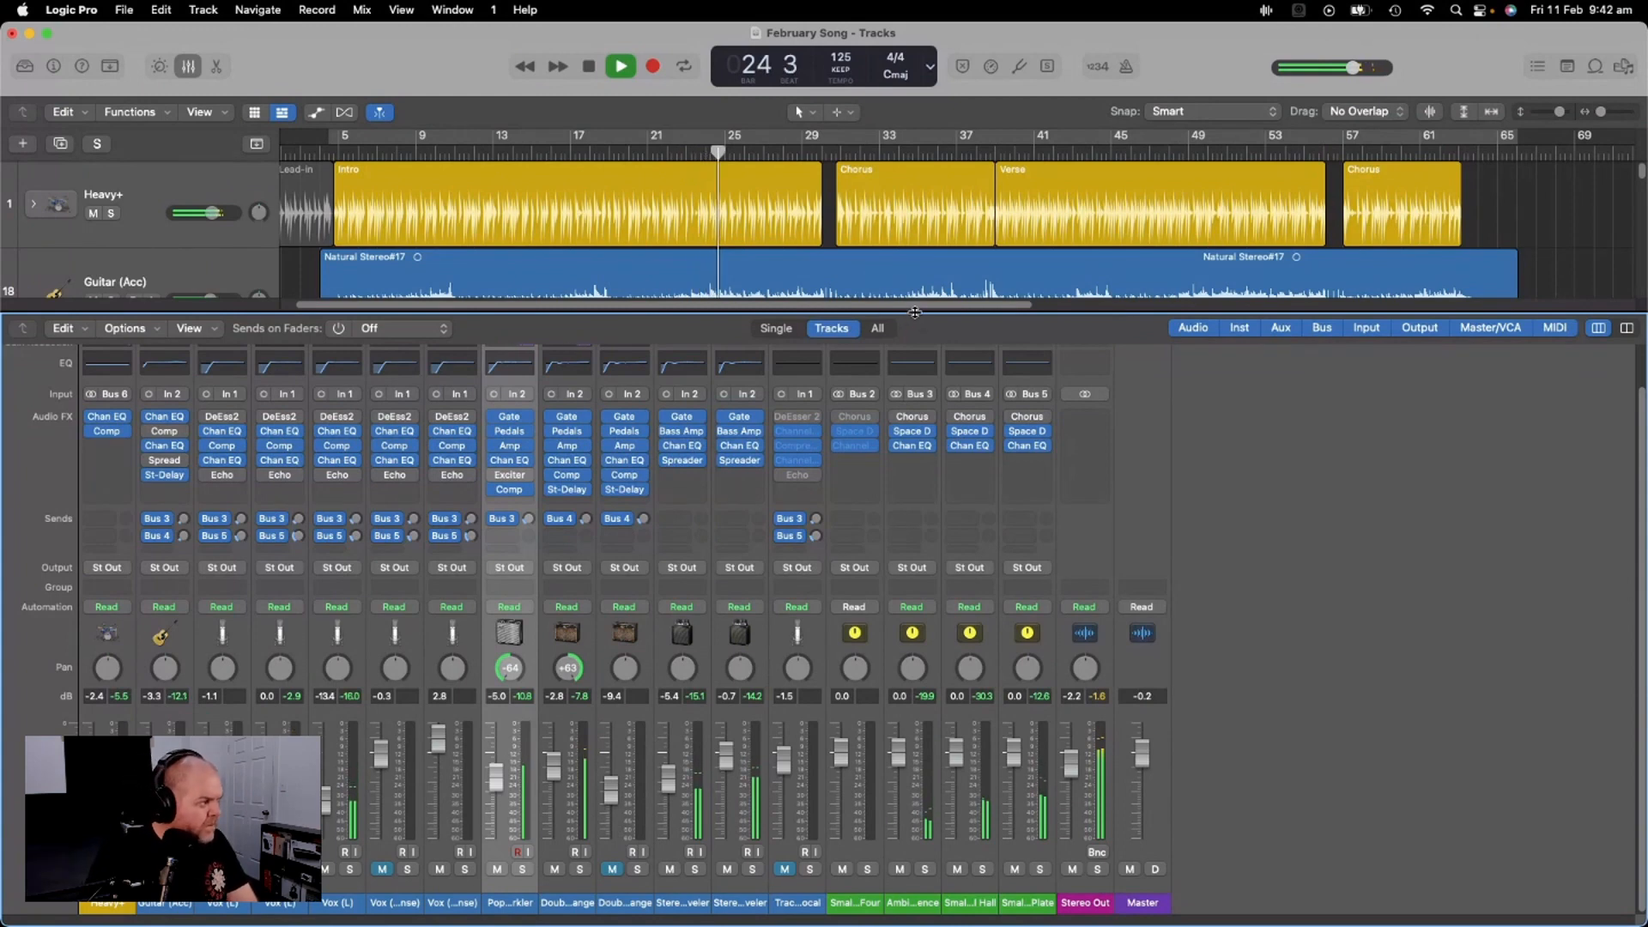
Set the Vox (L) volumes to -1.5 dB on track 20 and -15.4 dB on track 21, Vox (Response) to 1.9 dB, and stop playback
left_click_drag(915, 312, 915, 670)
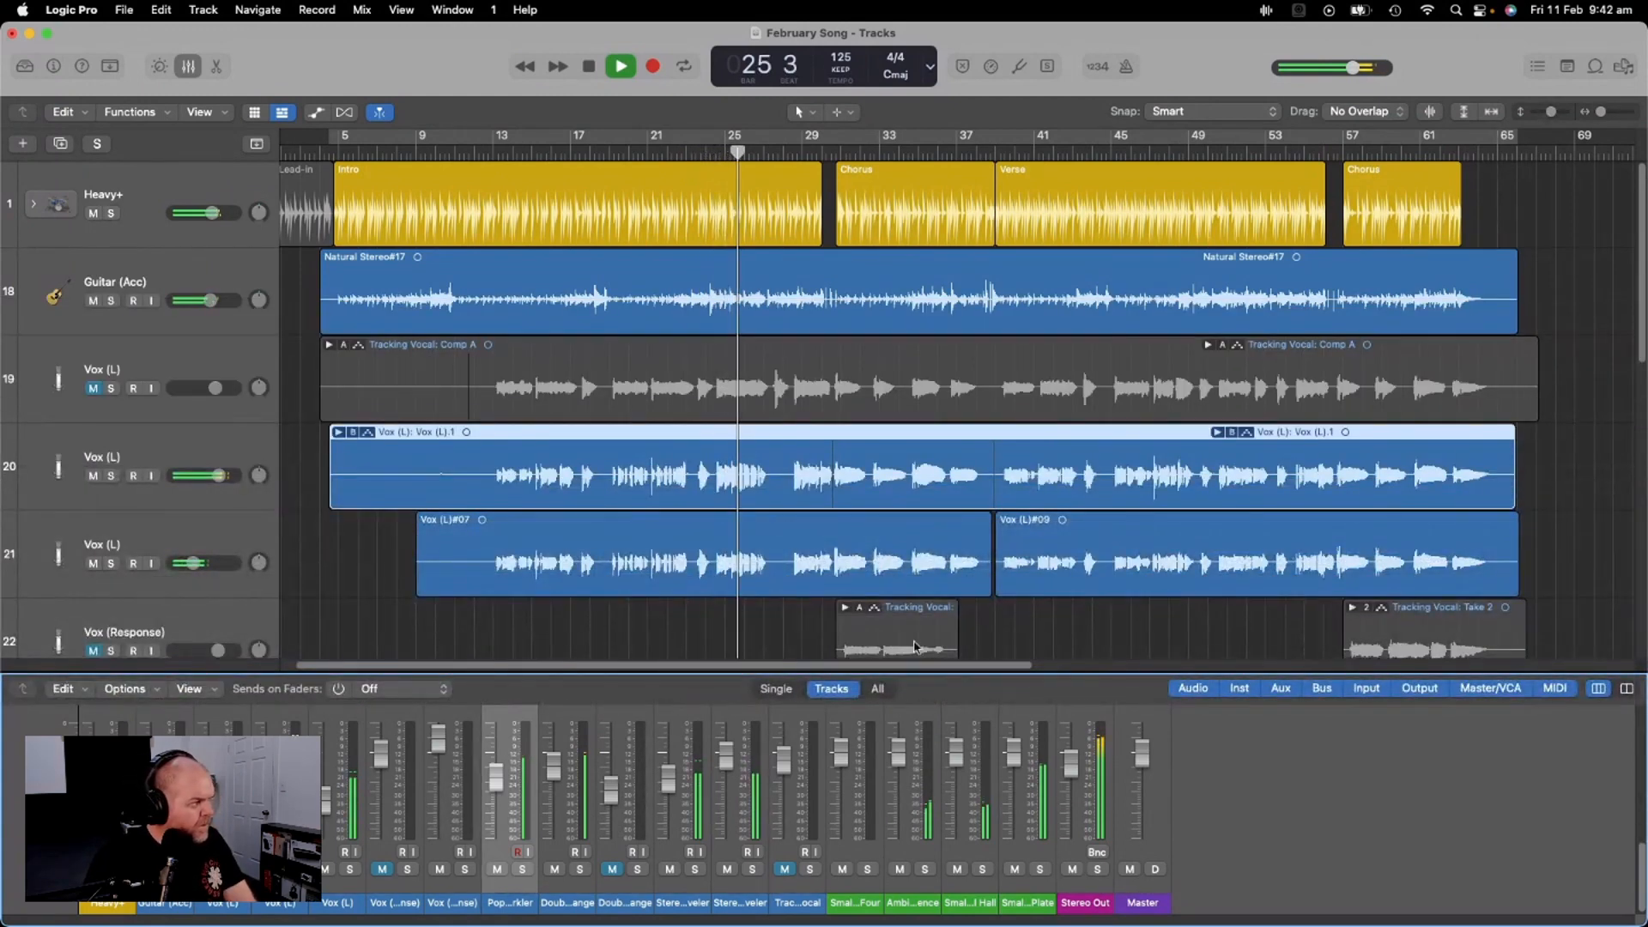
left_click_drag(193, 564, 190, 564)
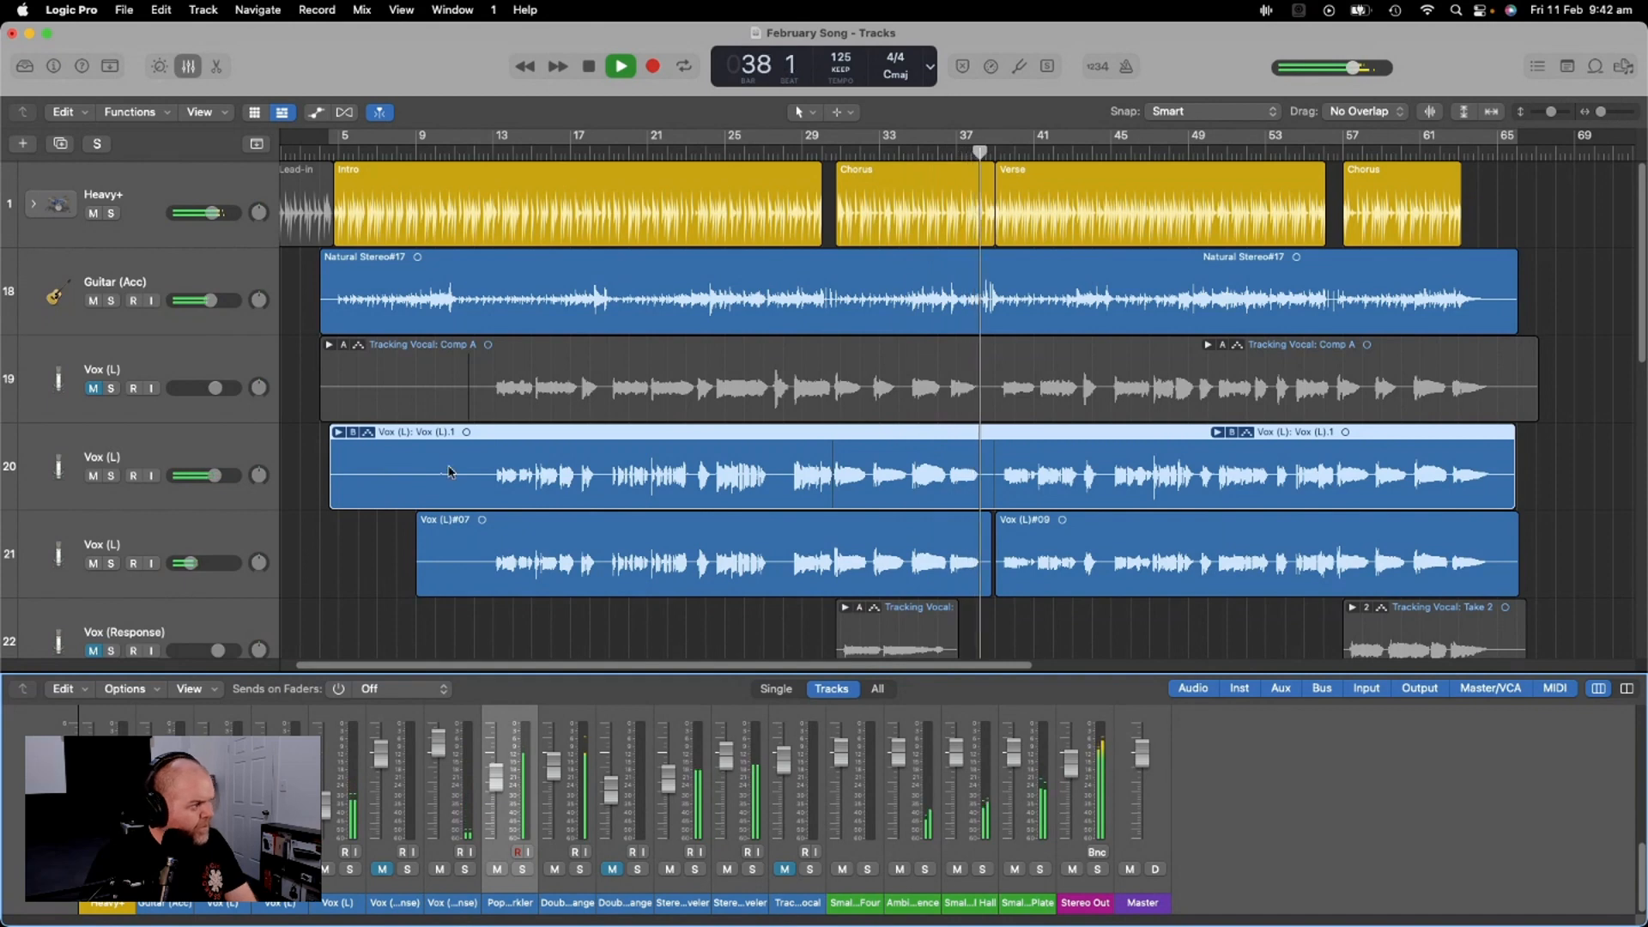
key("space")
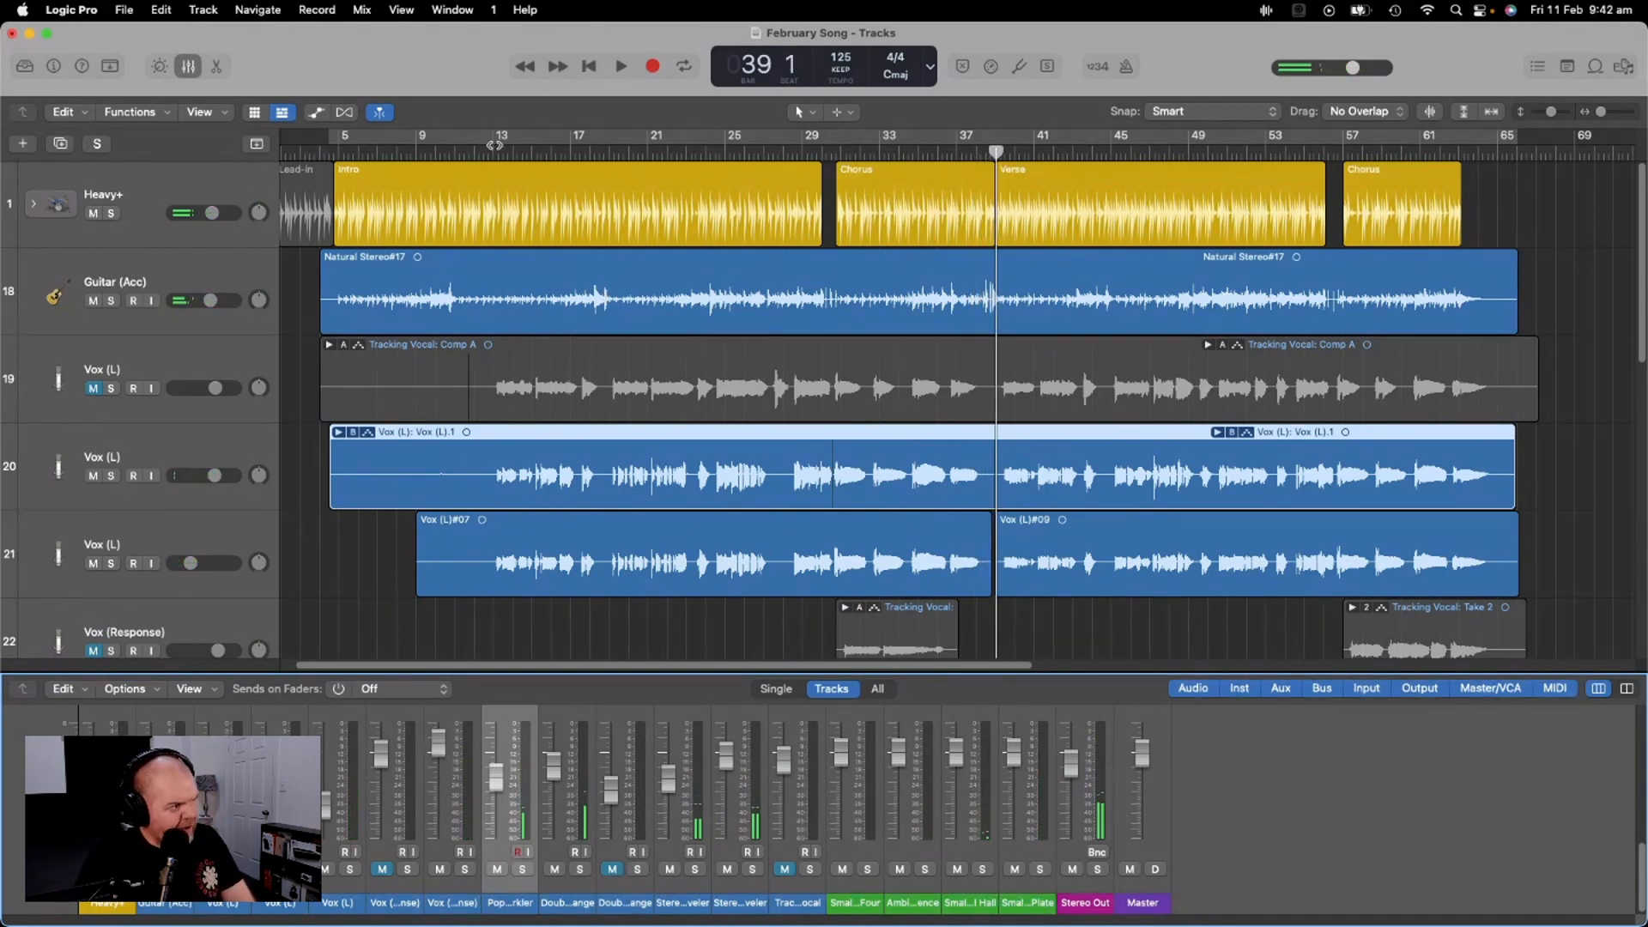
Split the Vox (L) region on track 20 at bar 12 beat 3 and delete the silent part before it
left_click_drag(495, 145, 484, 151)
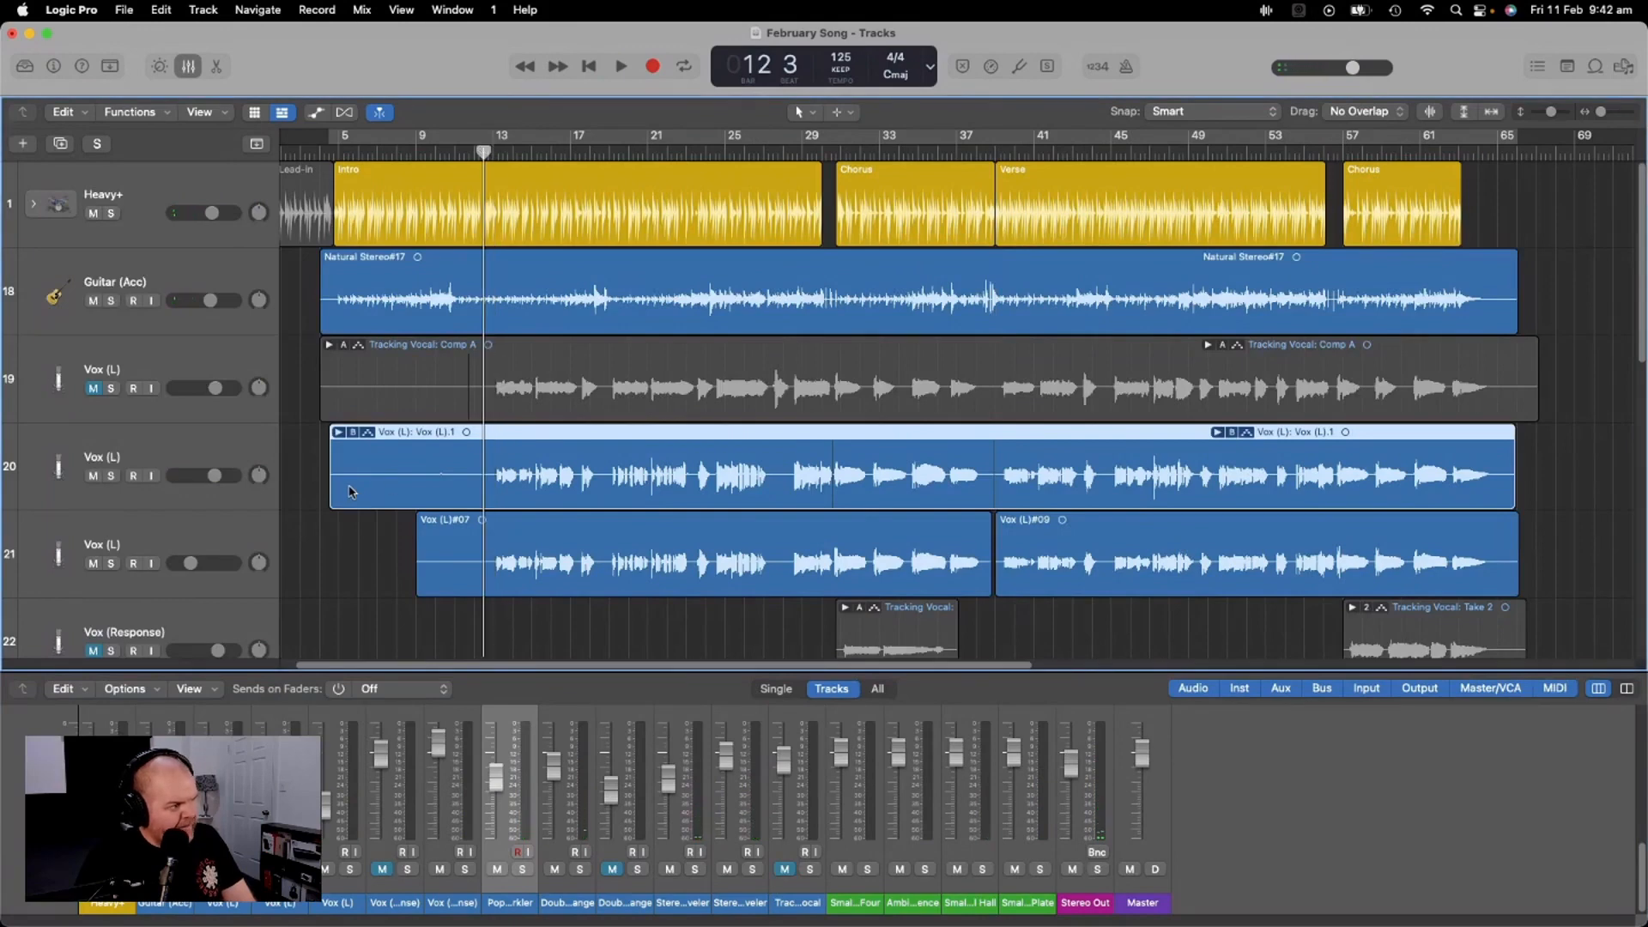
mouse_move(333, 487)
left_mouse_down()
mouse_move(449, 479)
mouse_move(333, 486)
left_mouse_up()
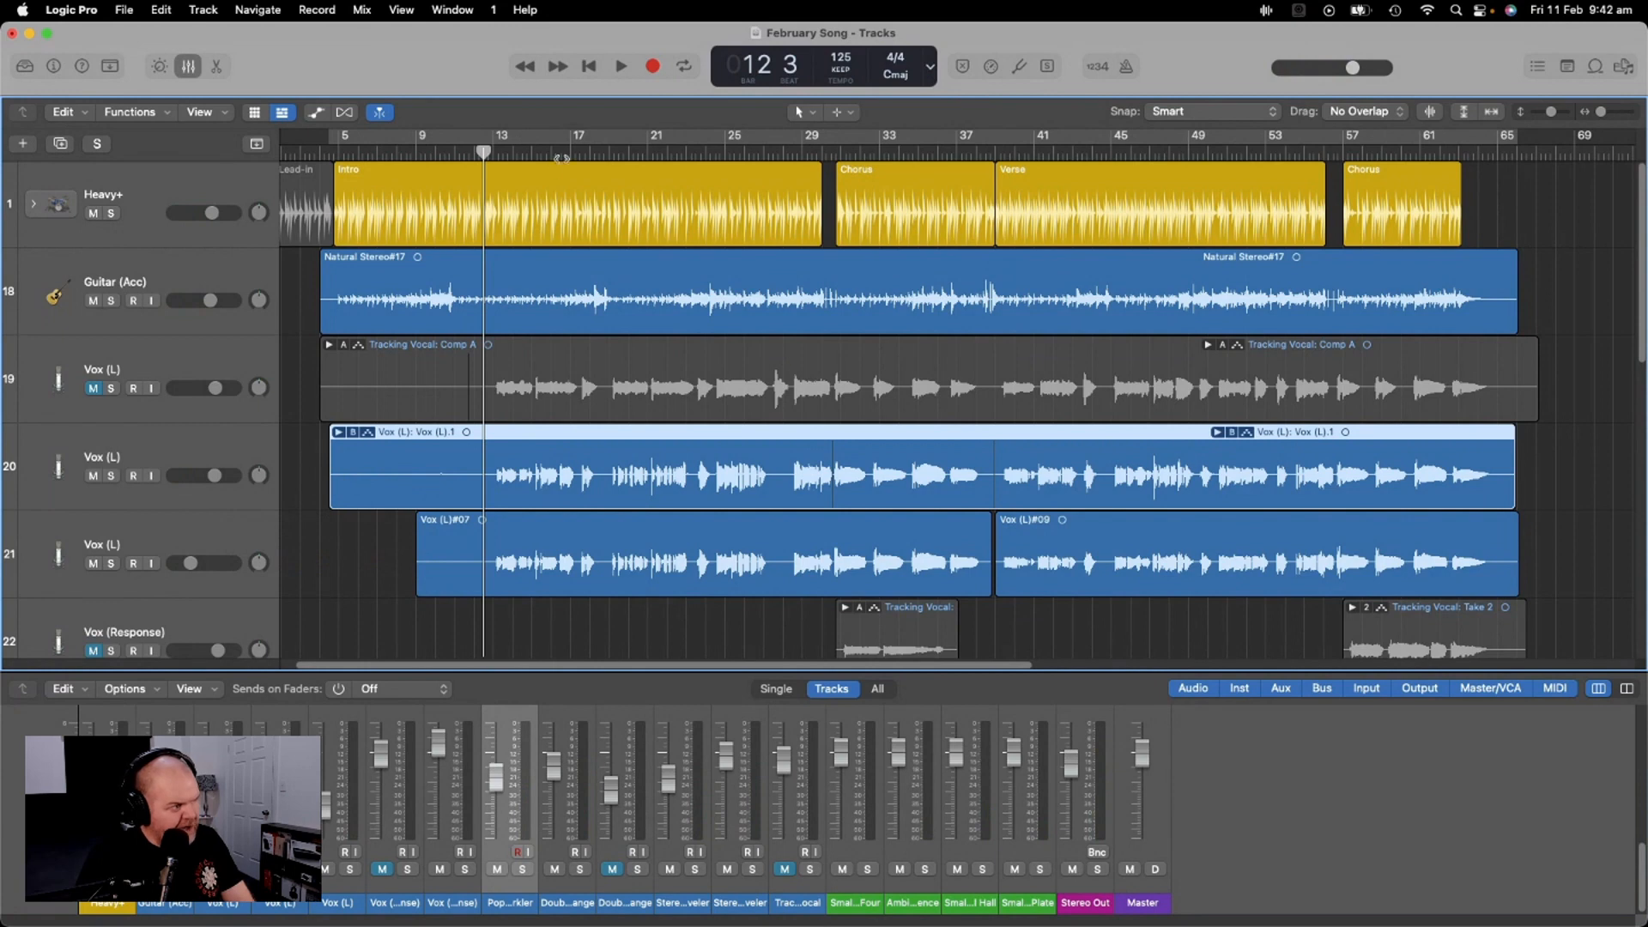
key("super+t")
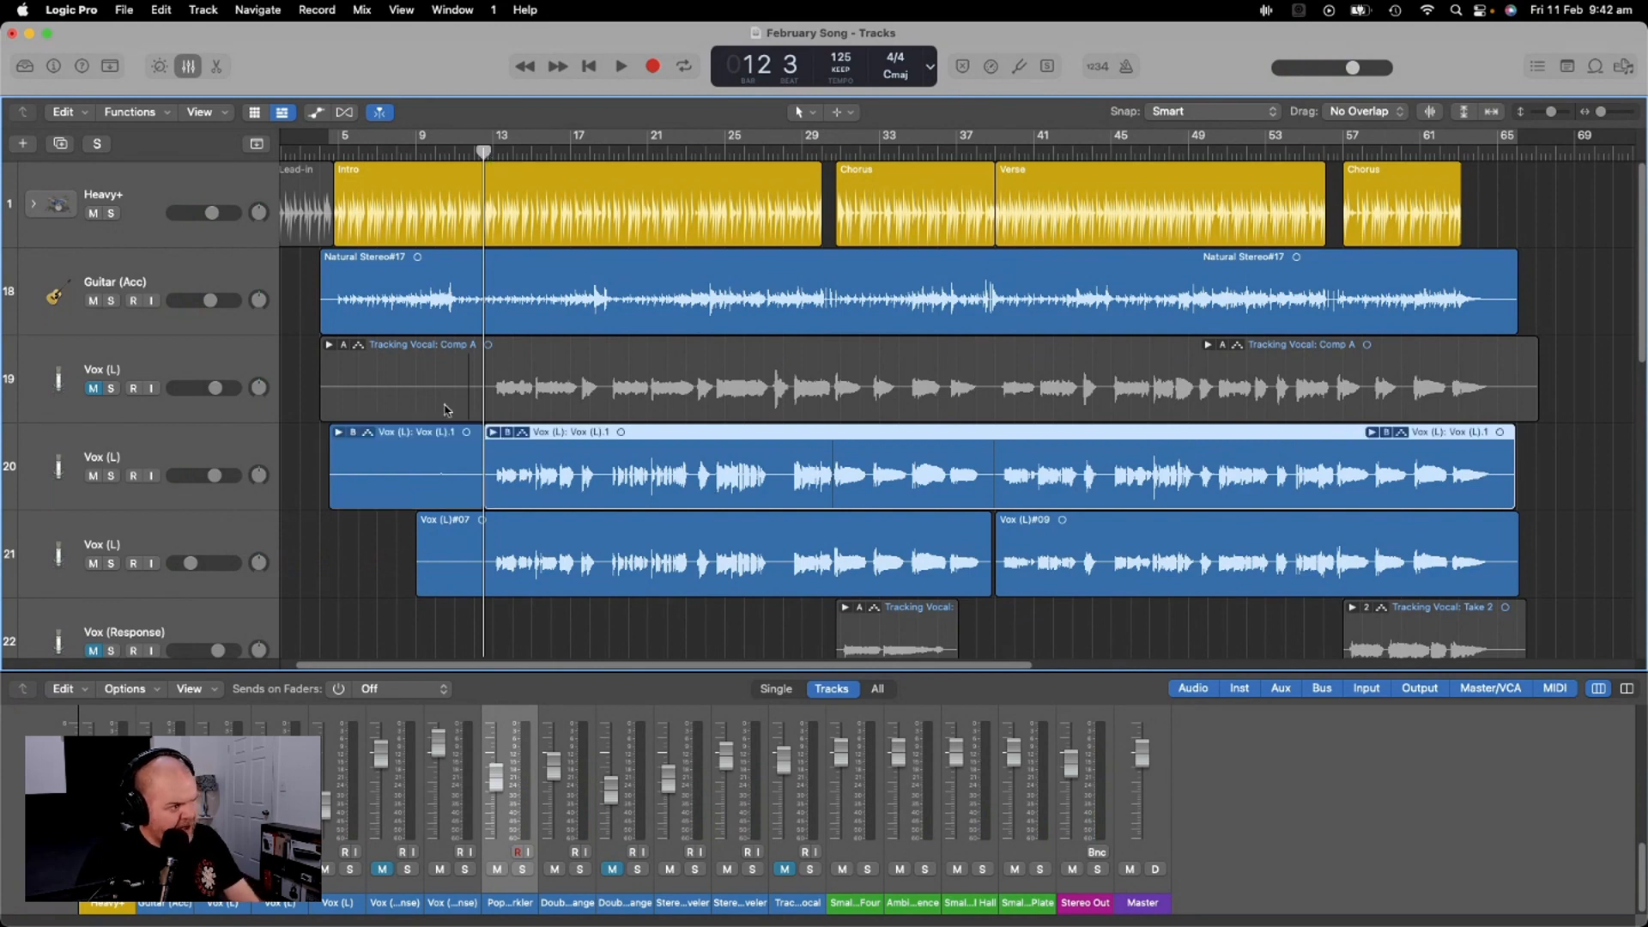
left_click(434, 462)
key("Delete")
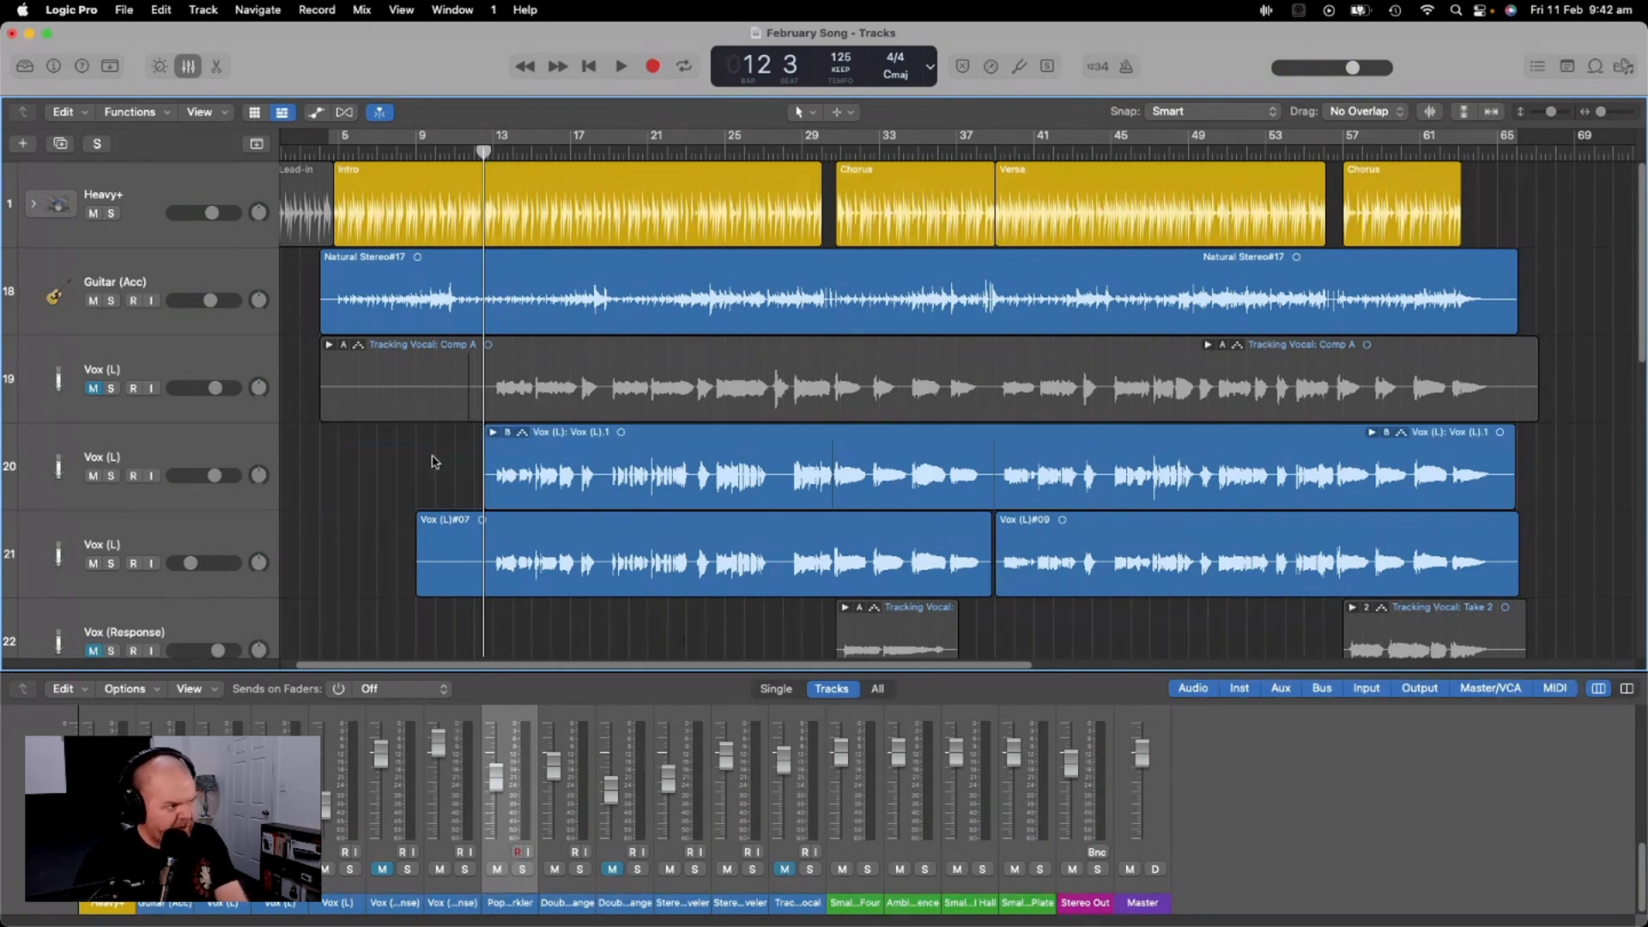
Split the Vox (L)#07 region on track 21 at the playhead and delete its silent opening part
left_click(462, 575)
key("super+t")
left_click(461, 566)
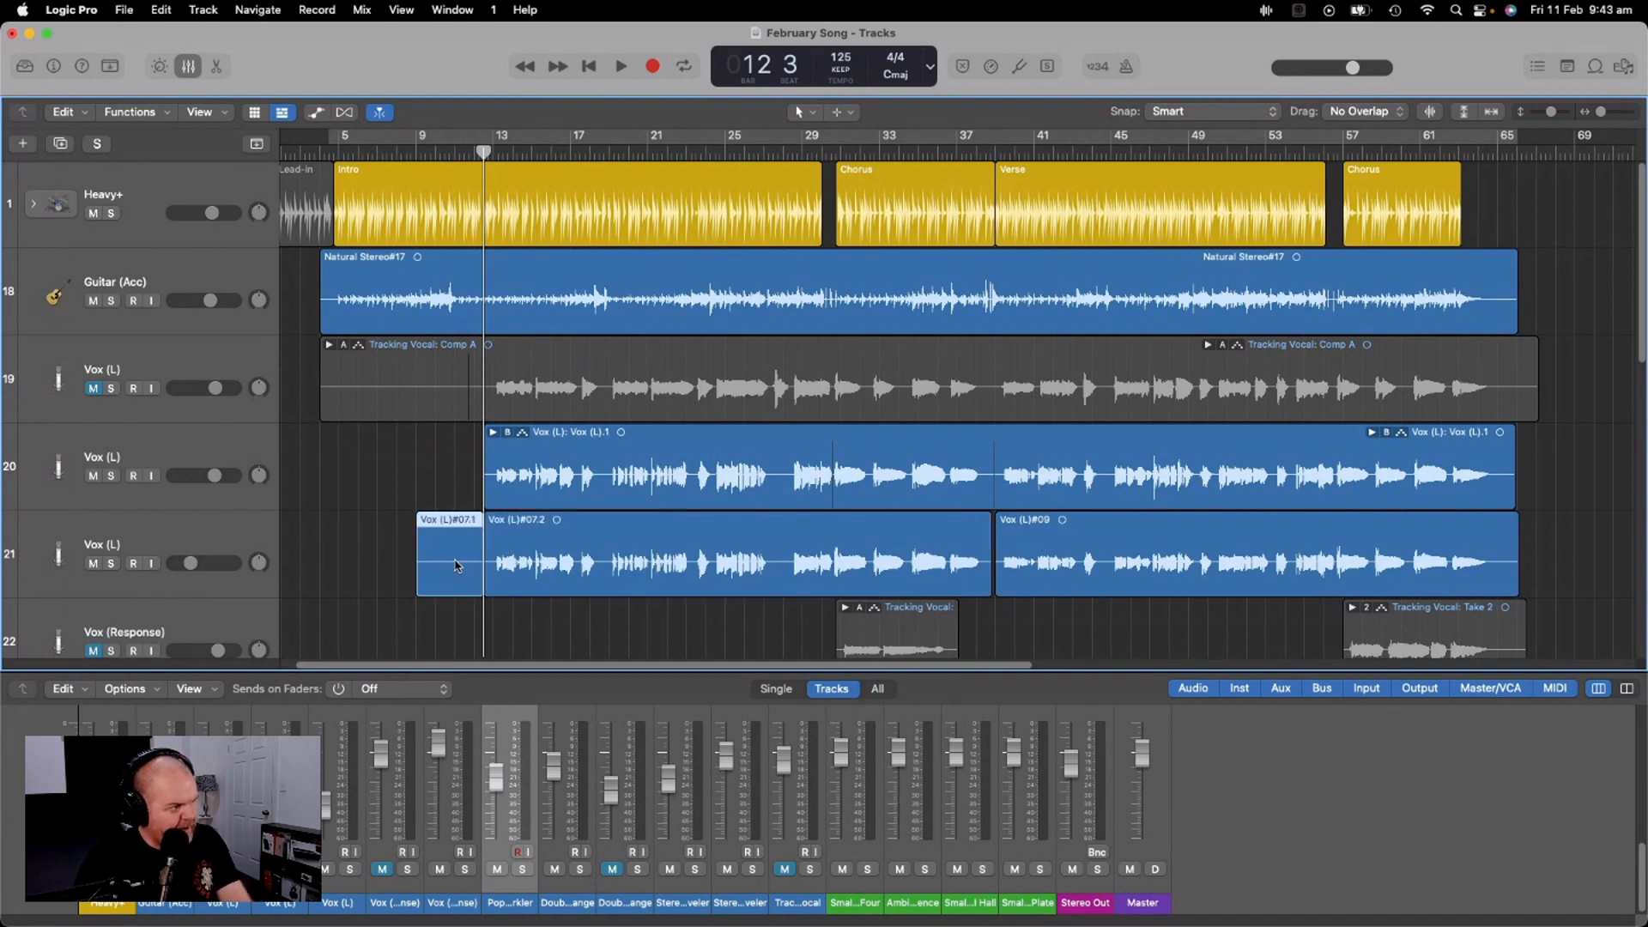
key("Delete")
Play from bar 29 and trim the starts of Vox (Response)#02 and #04 on track 23 to about bars 31 and 57
key("space")
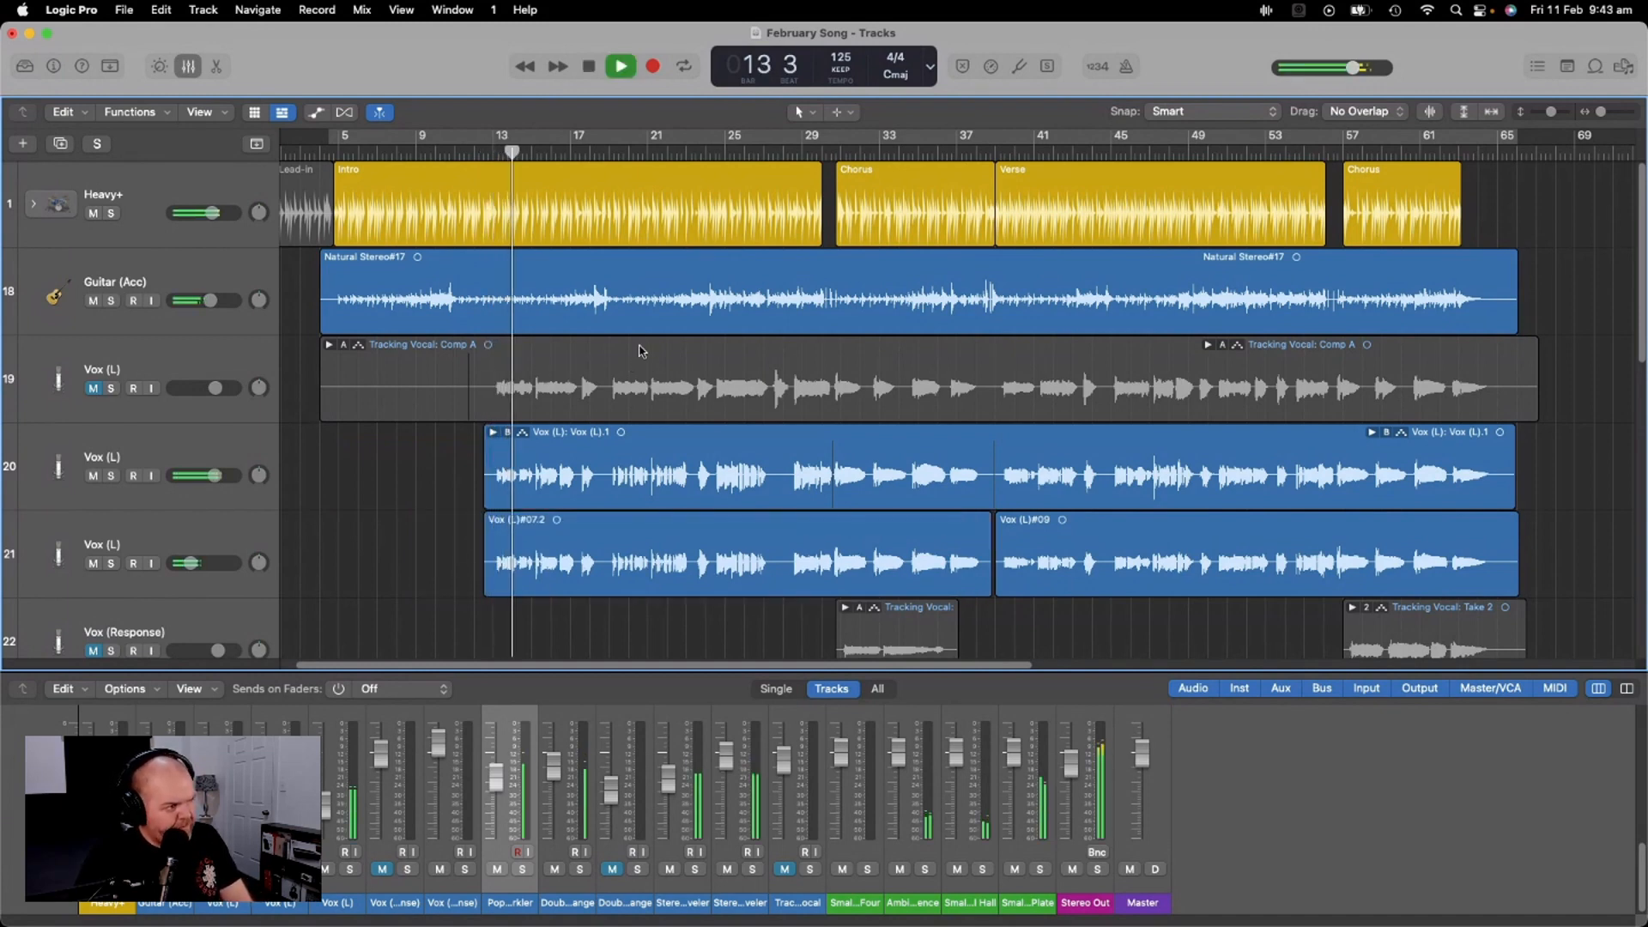
left_click(807, 152)
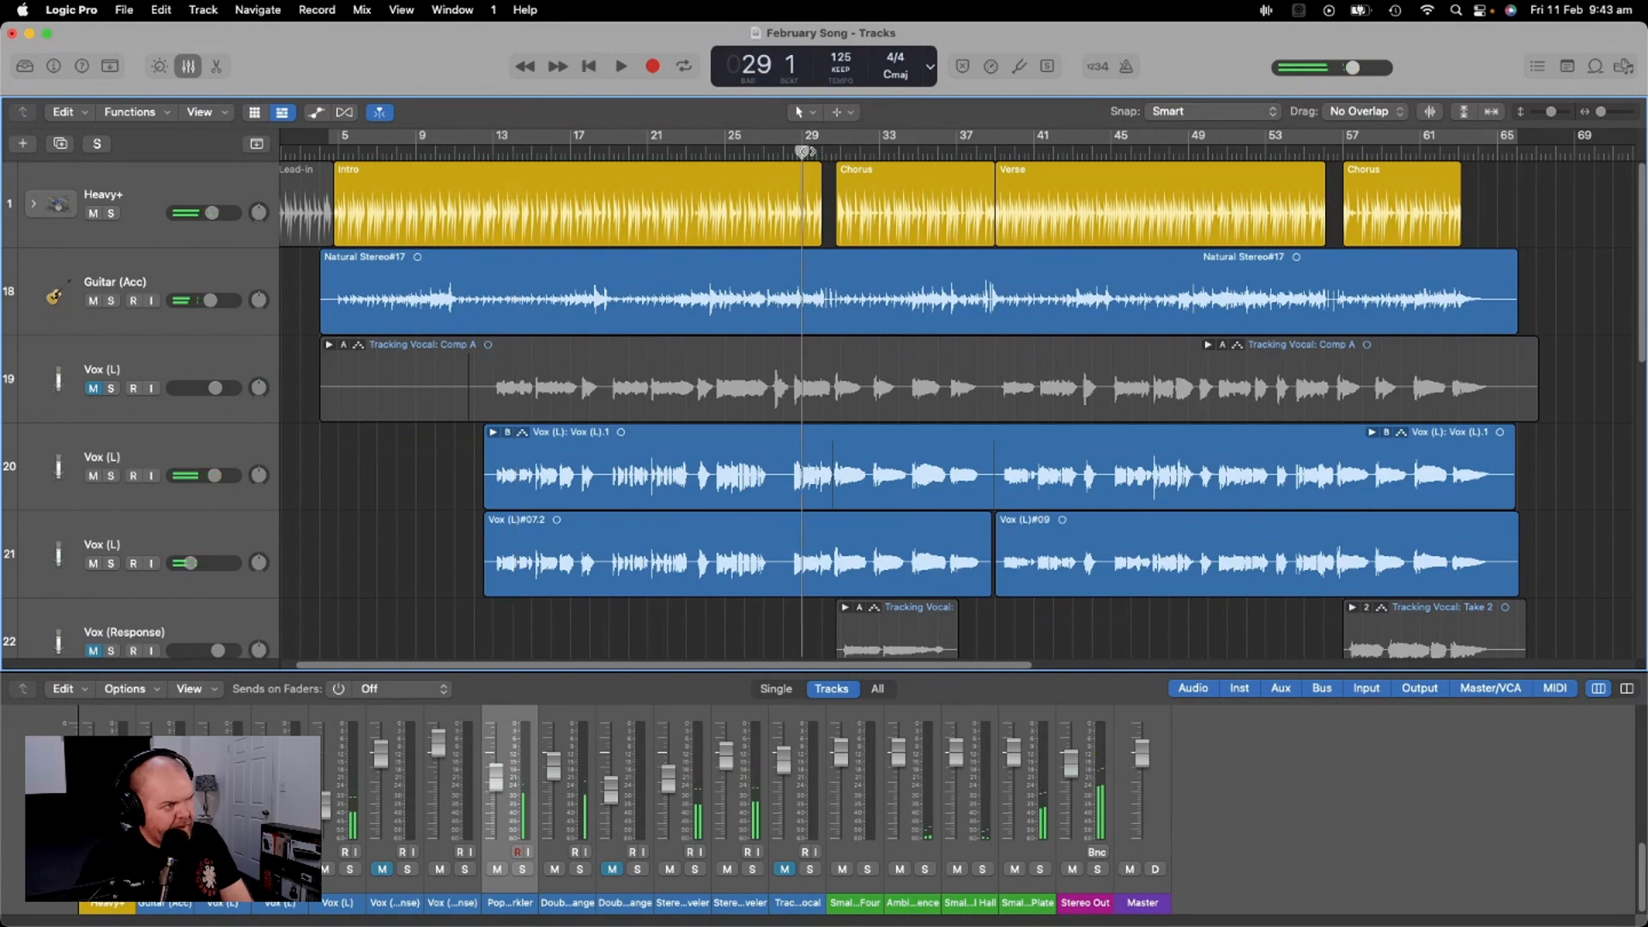
key("space")
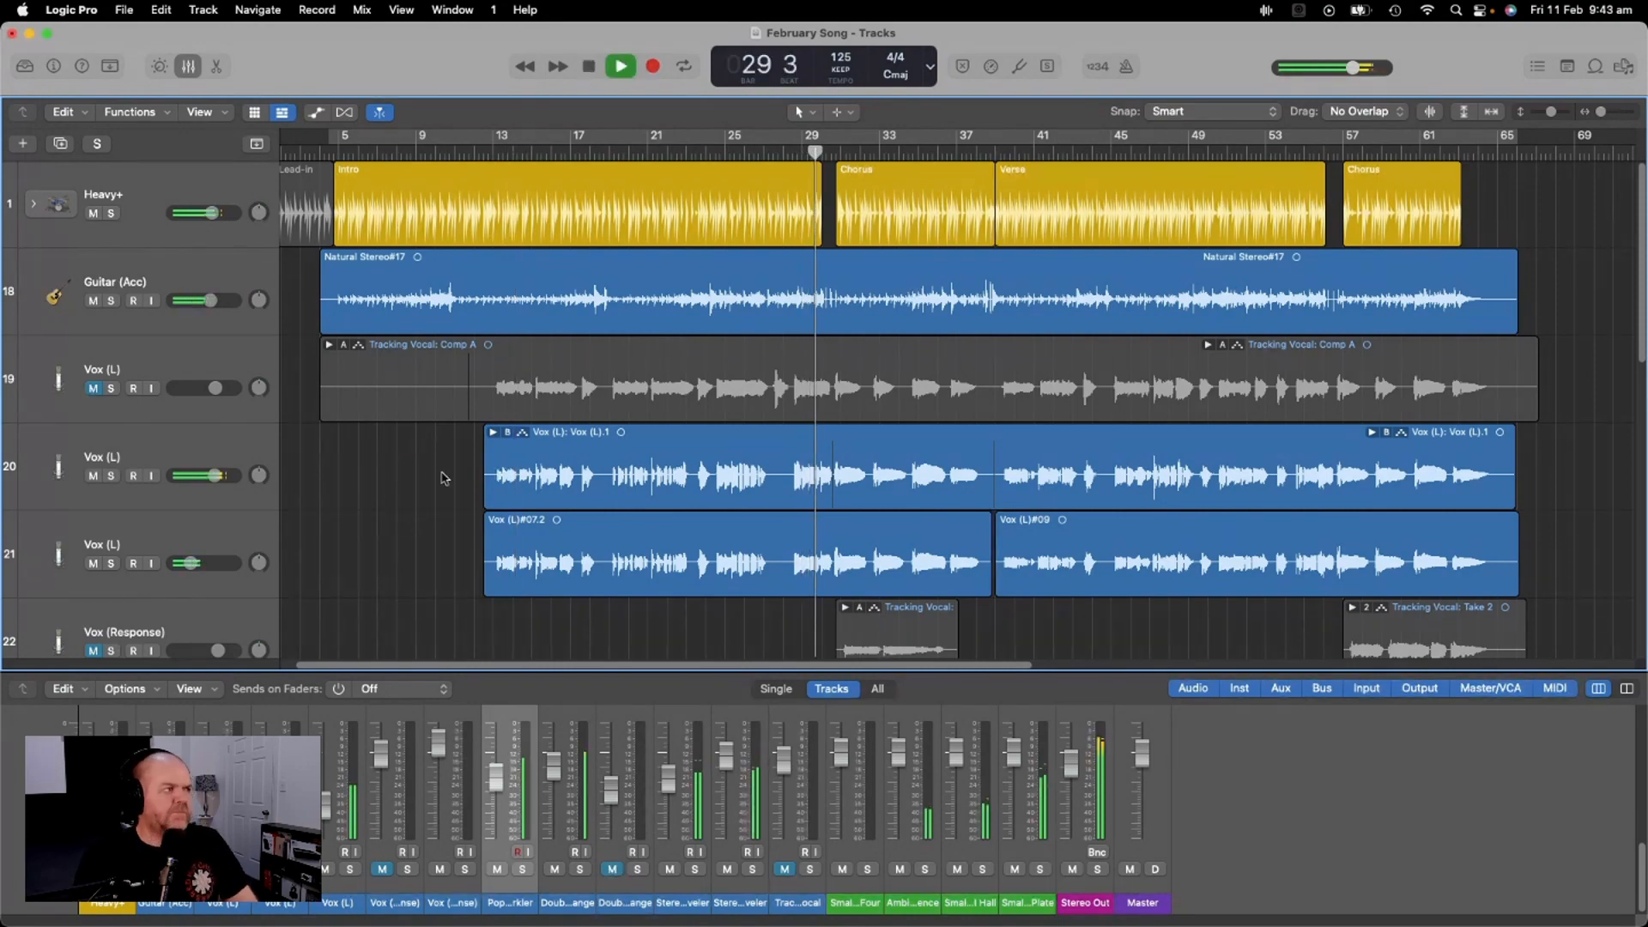
scroll(434, 476, "down", 1)
scroll(434, 468, "down", 5)
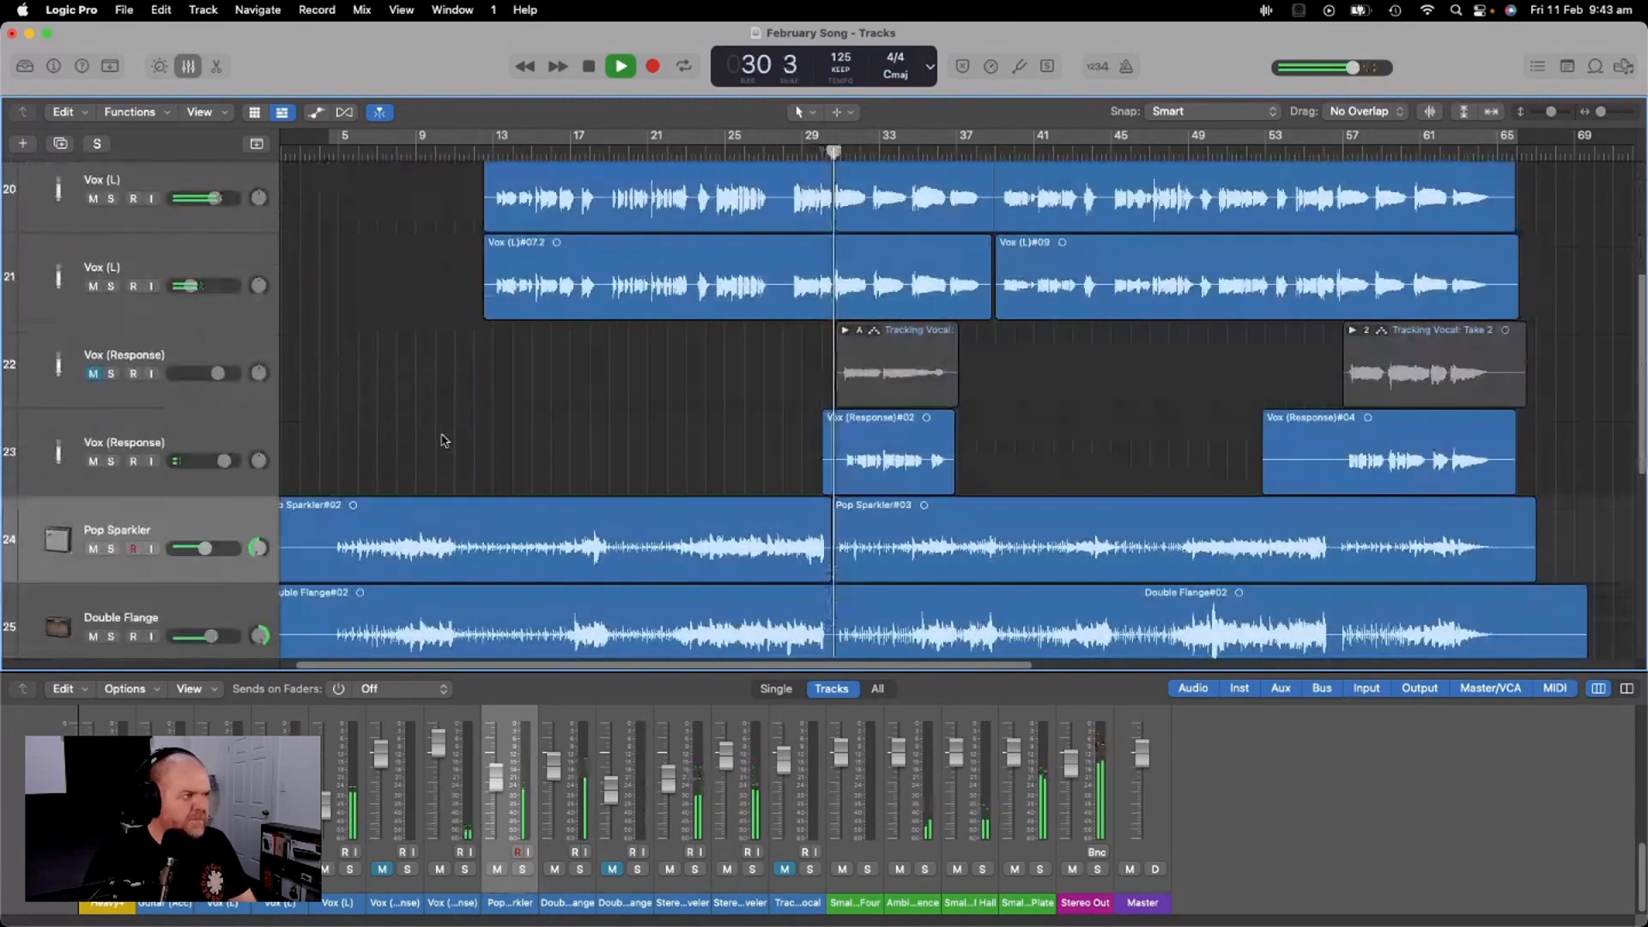
scroll(534, 397, "down", 2)
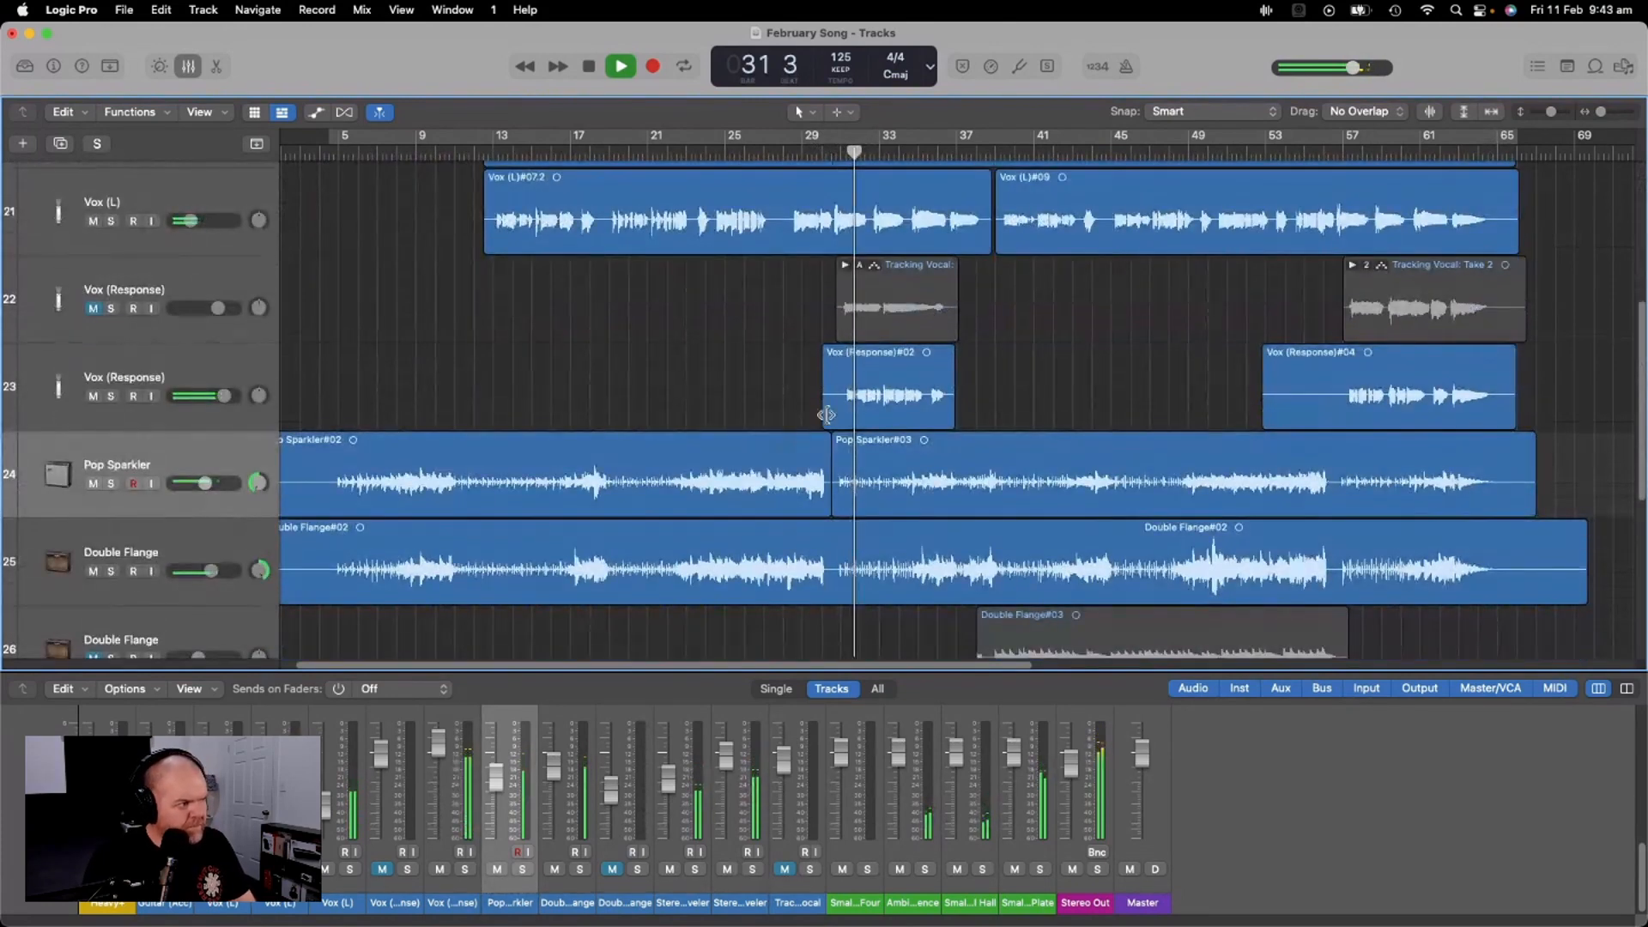
left_click(826, 411)
left_click_drag(827, 412, 842, 412)
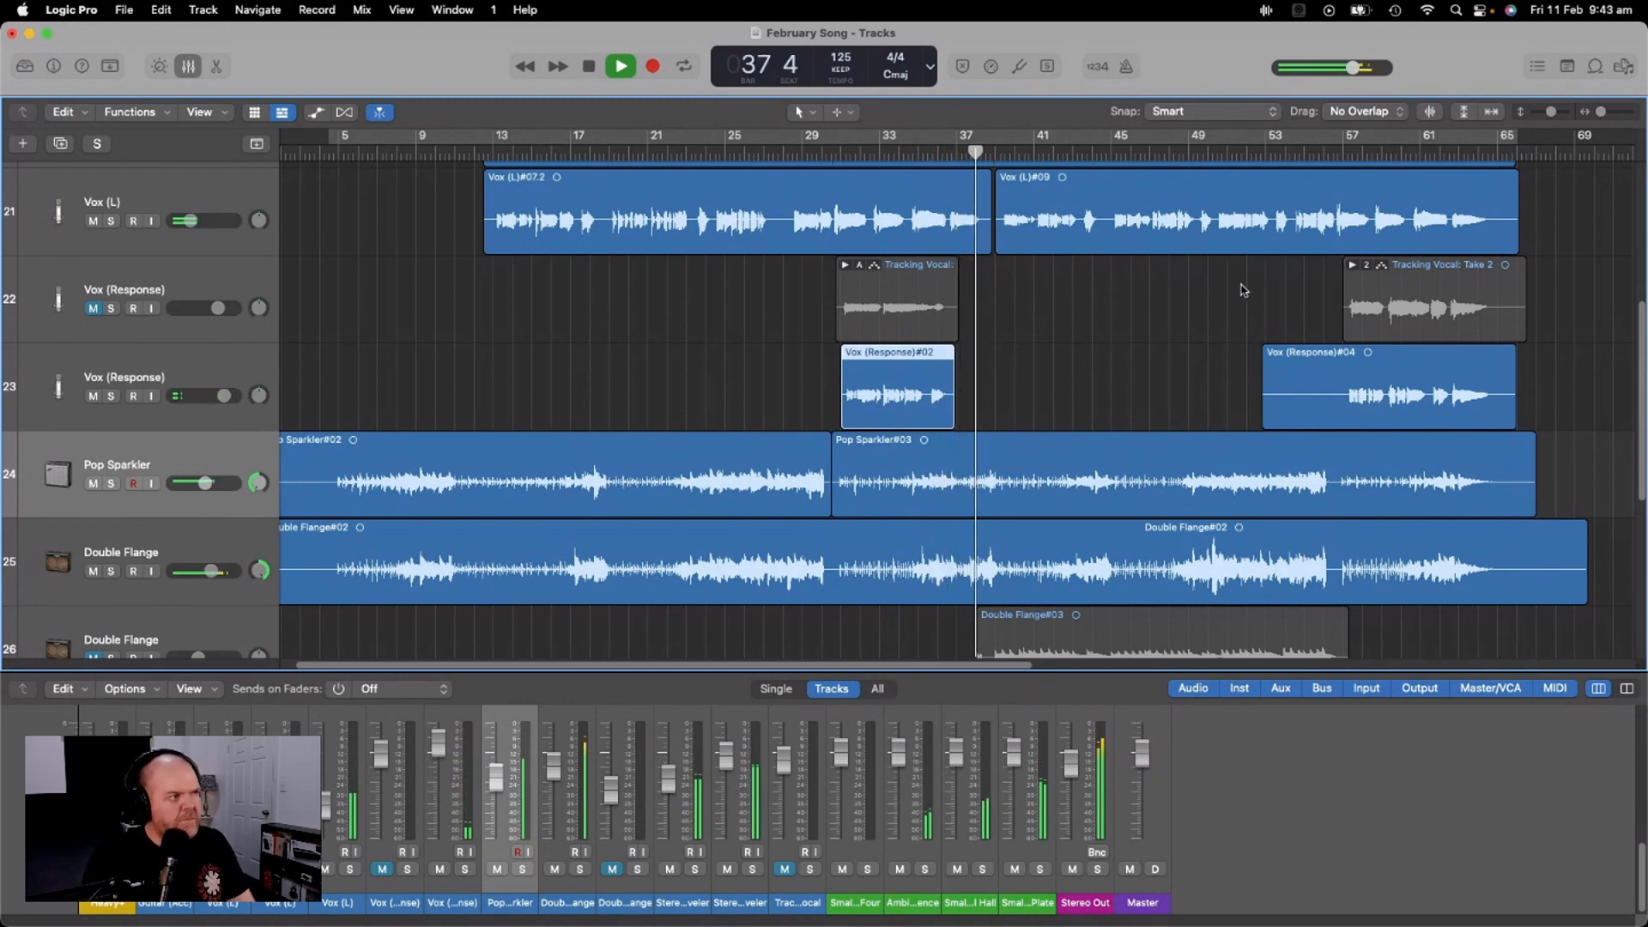
left_click_drag(1264, 411, 1342, 413)
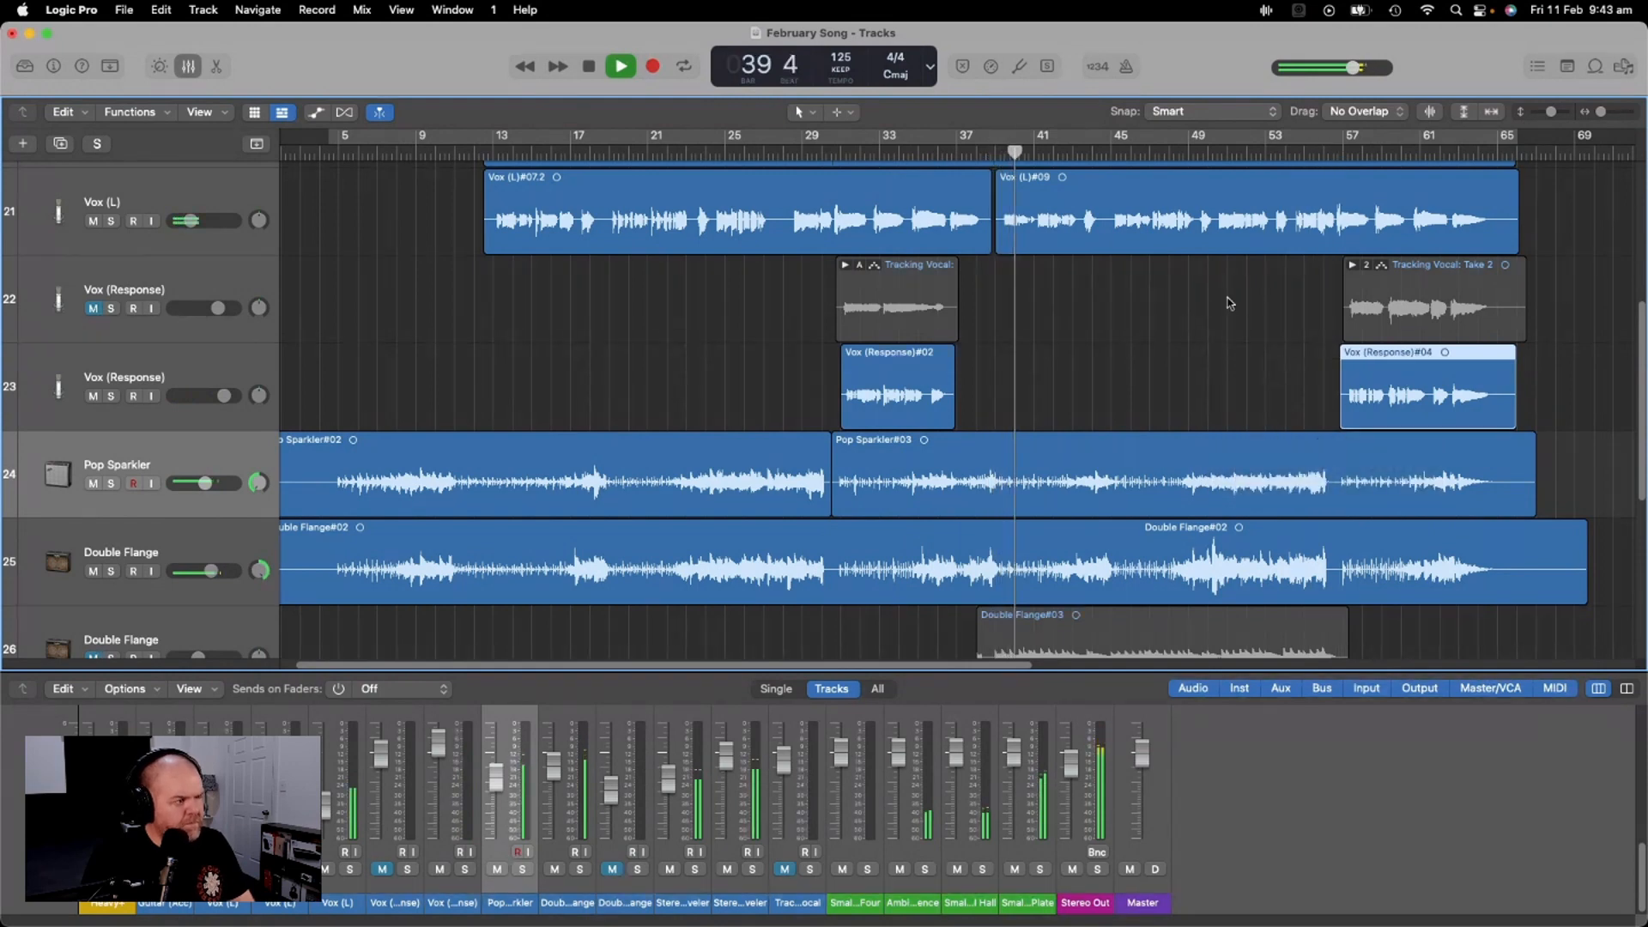
Listen to the rest of the arrangement up to bar 66, examining the mixer levels and the trimmed regions, and stop playback
scroll(1168, 315, "up", 2)
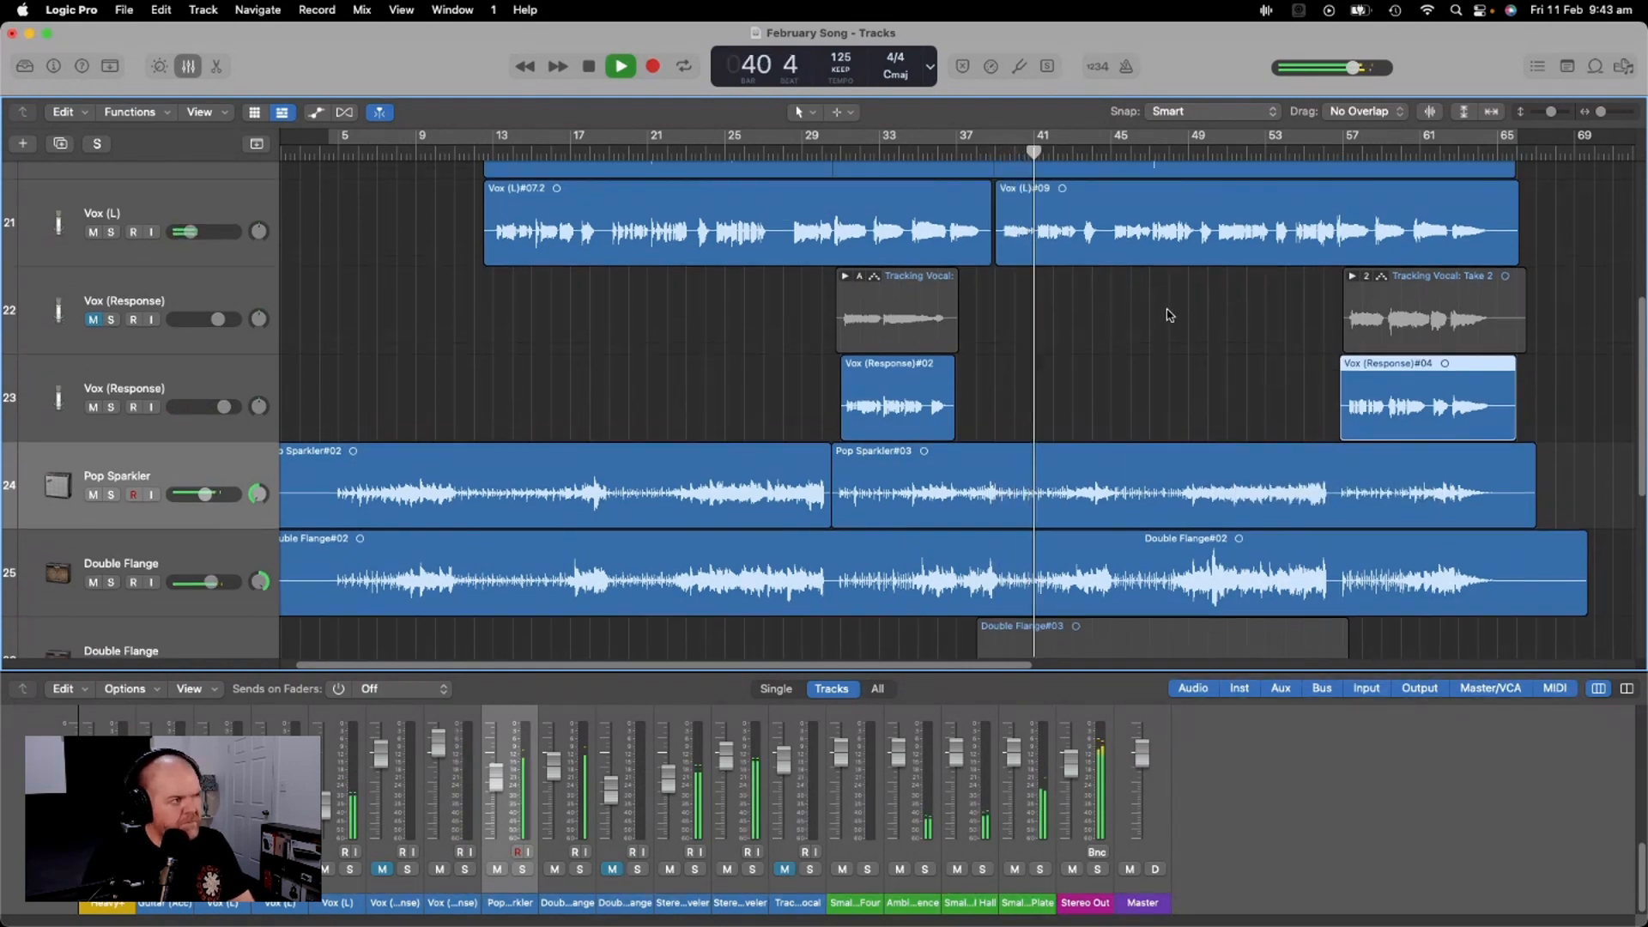
scroll(1167, 315, "up", 2)
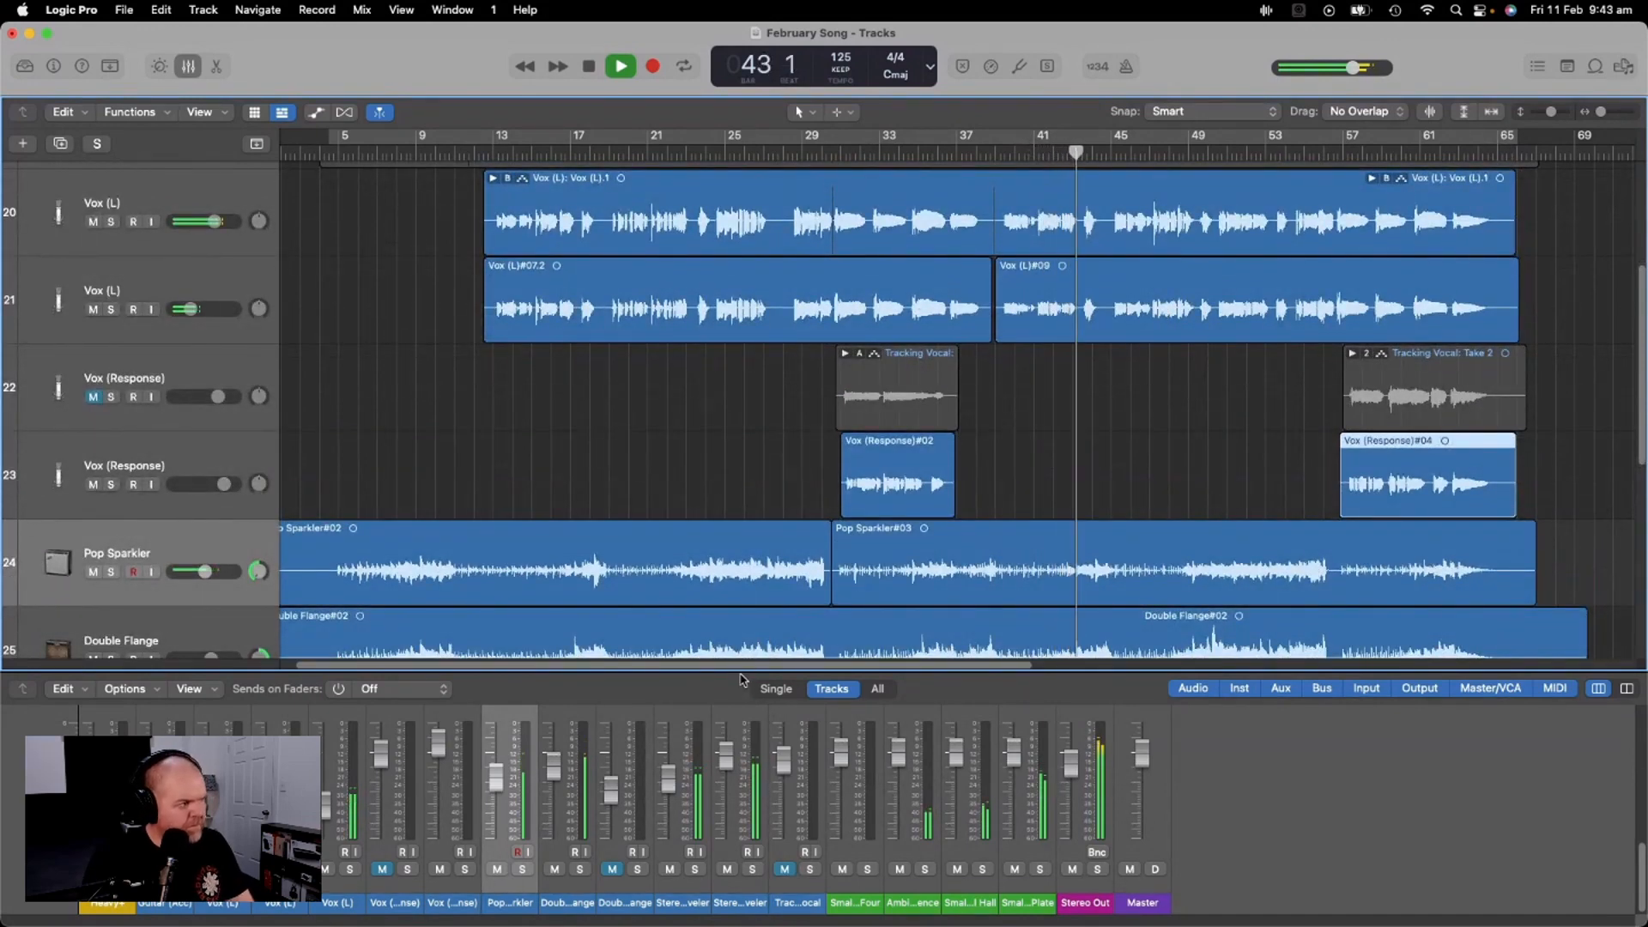
left_click_drag(740, 665, 732, 180)
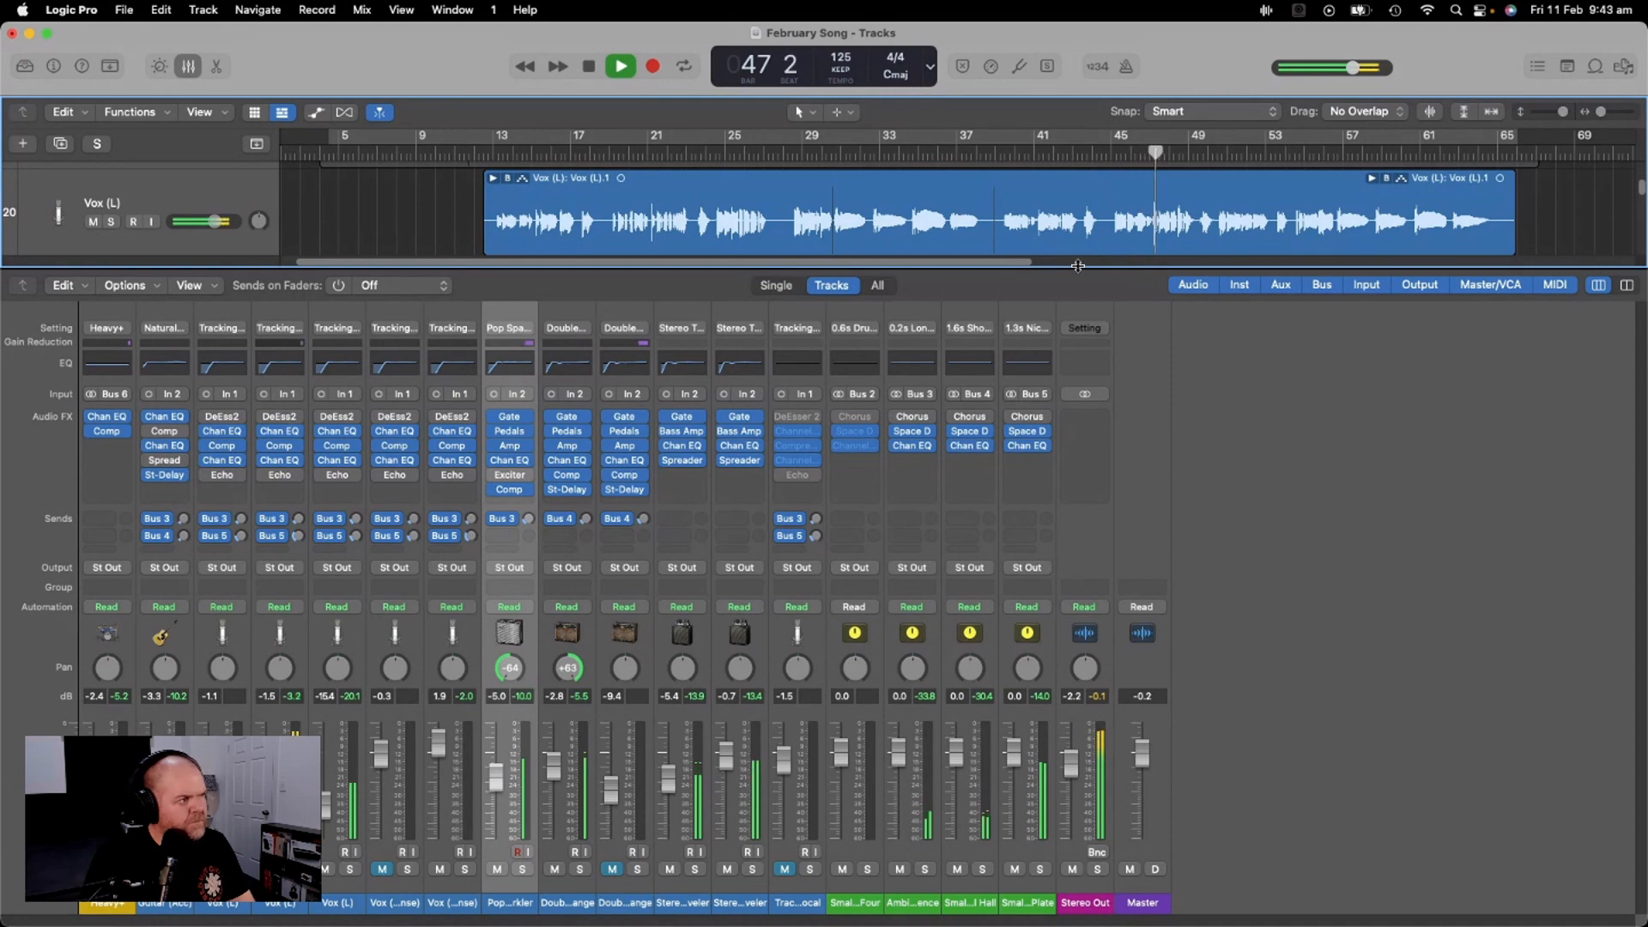
left_click_drag(1077, 266, 1060, 639)
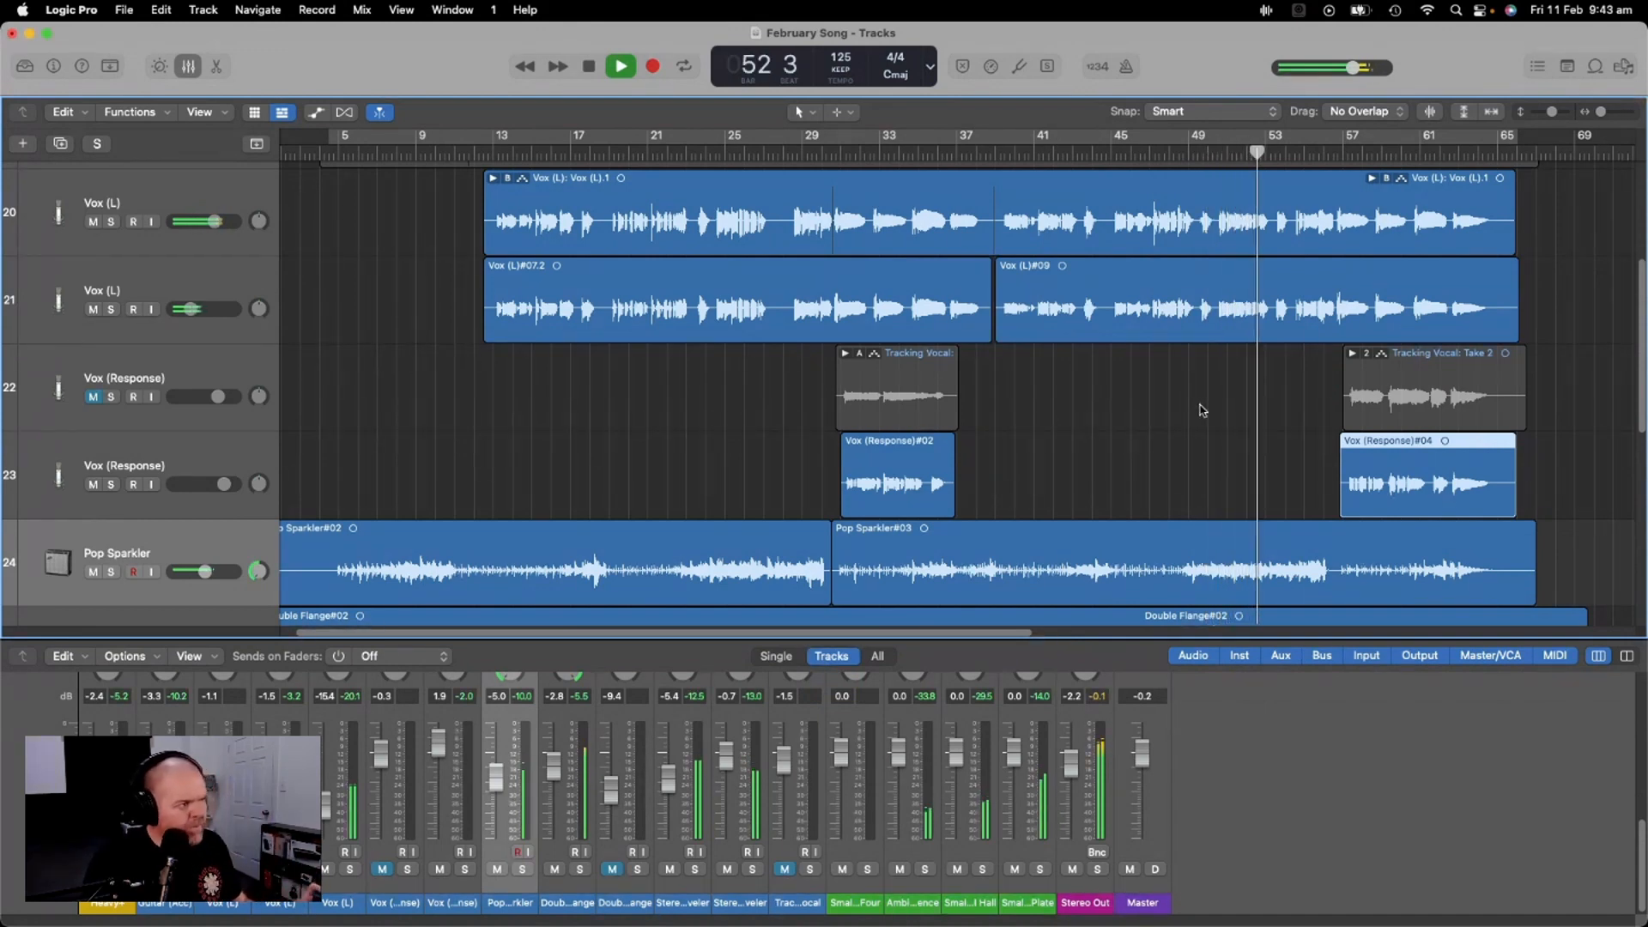
scroll(1203, 411, "up", 1)
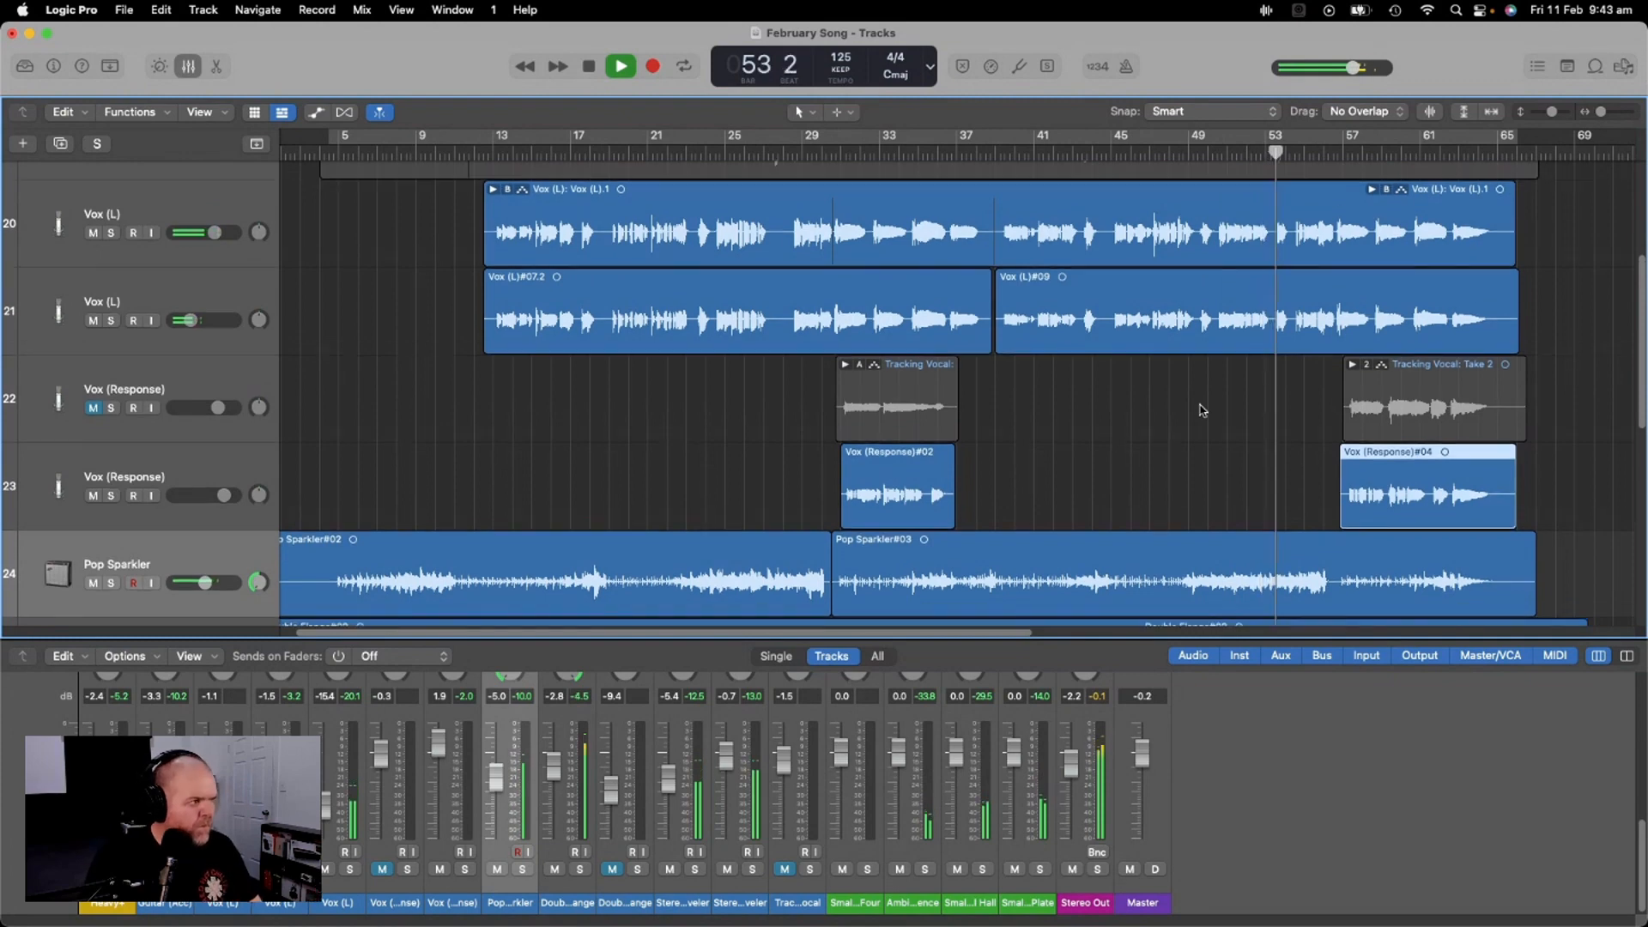
scroll(1202, 411, "up", 10)
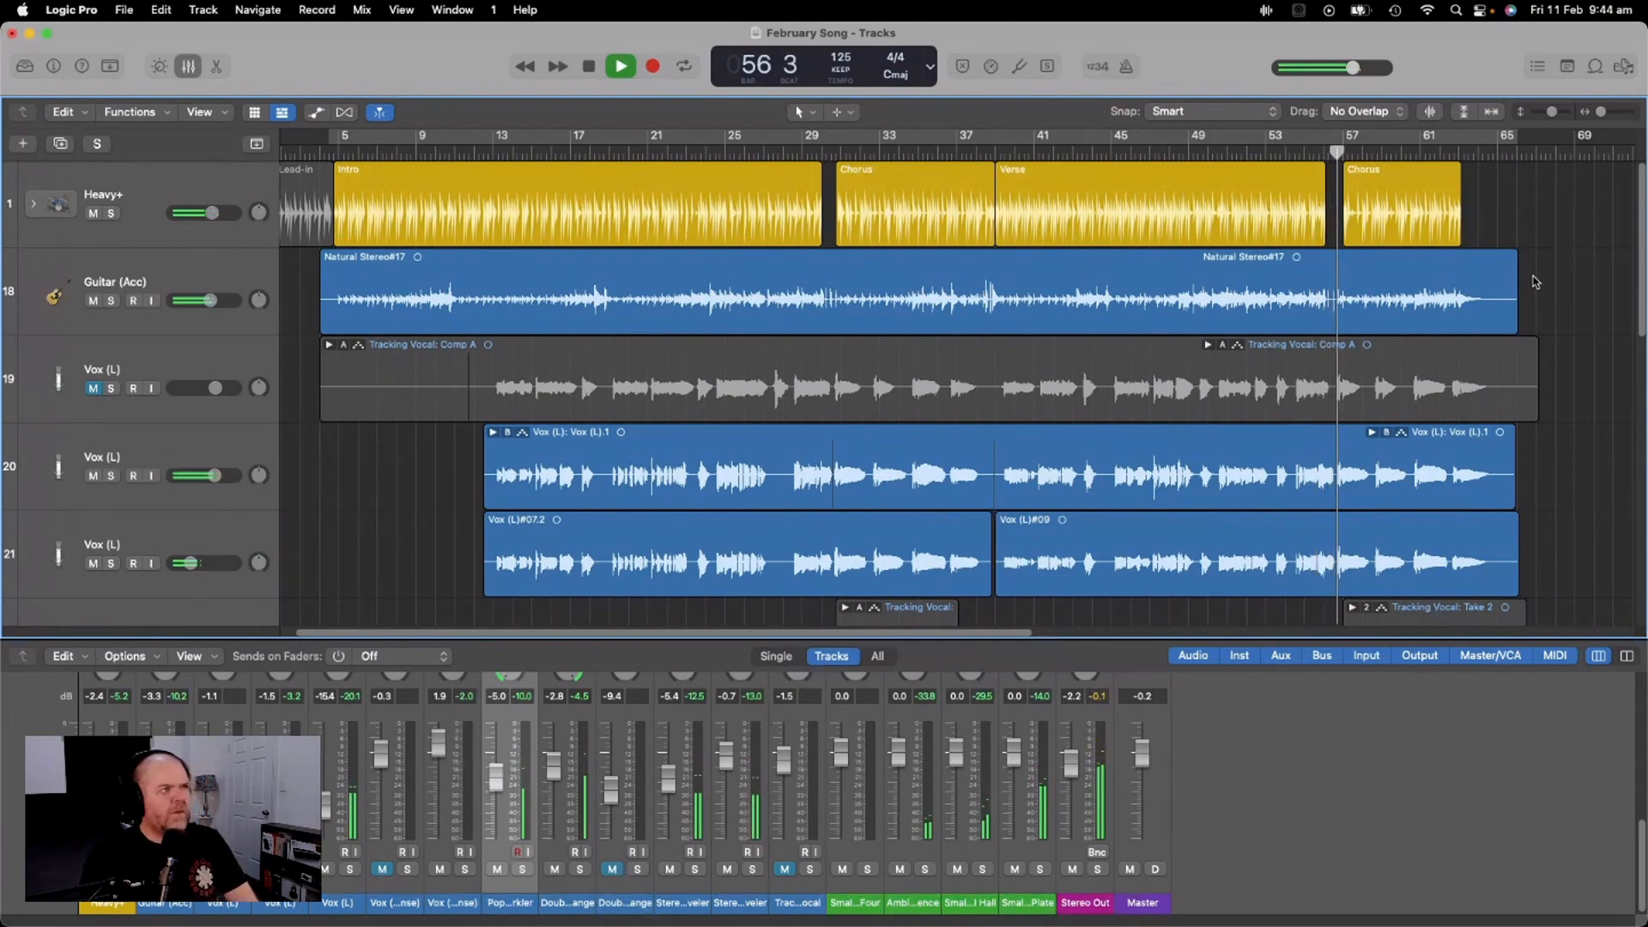
scroll(1536, 282, "down", 3)
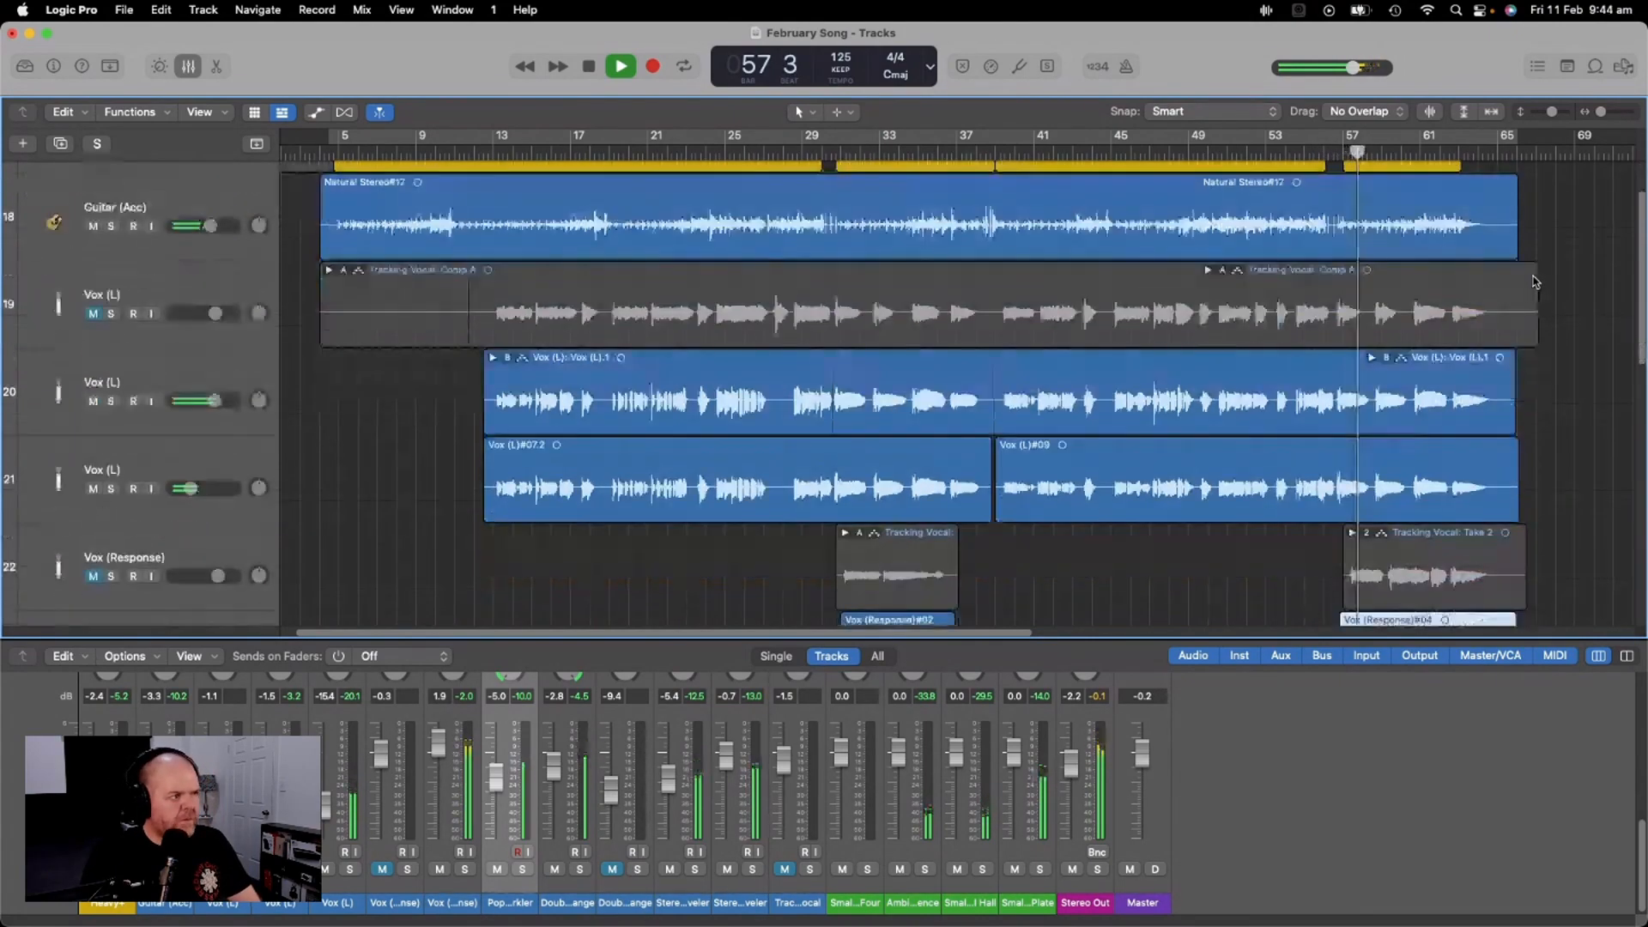
scroll(1536, 282, "down", 10)
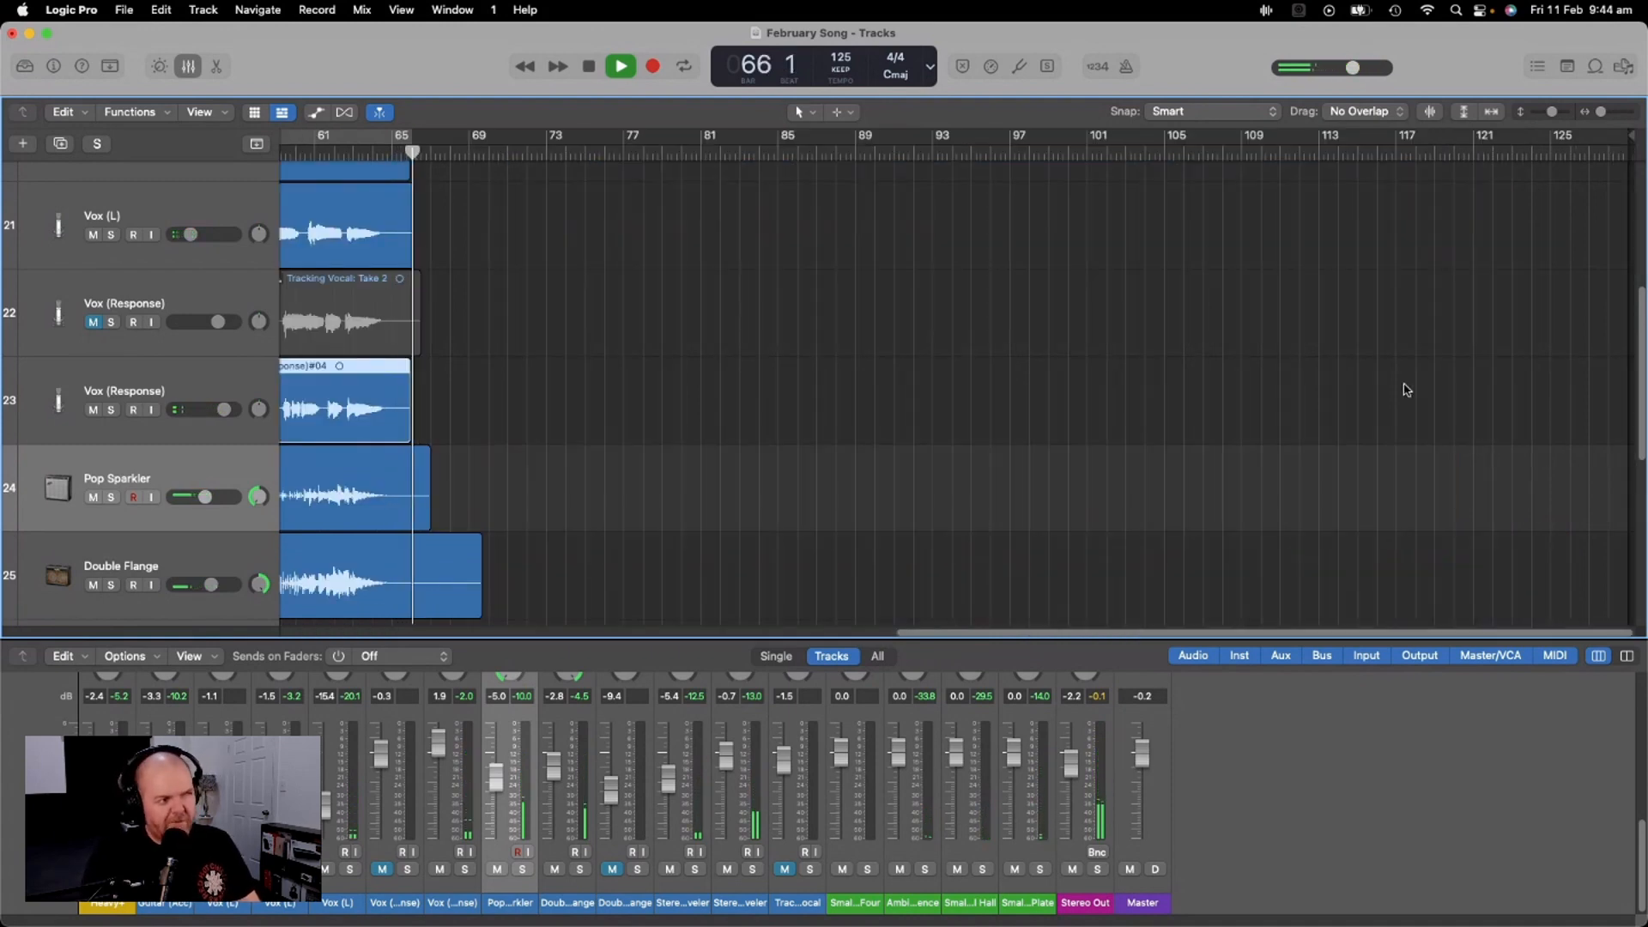
key("space")
Create a new track with duplicate settings from the unmuted Vox (Response) track 23
left_click_drag(1208, 637, 618, 637)
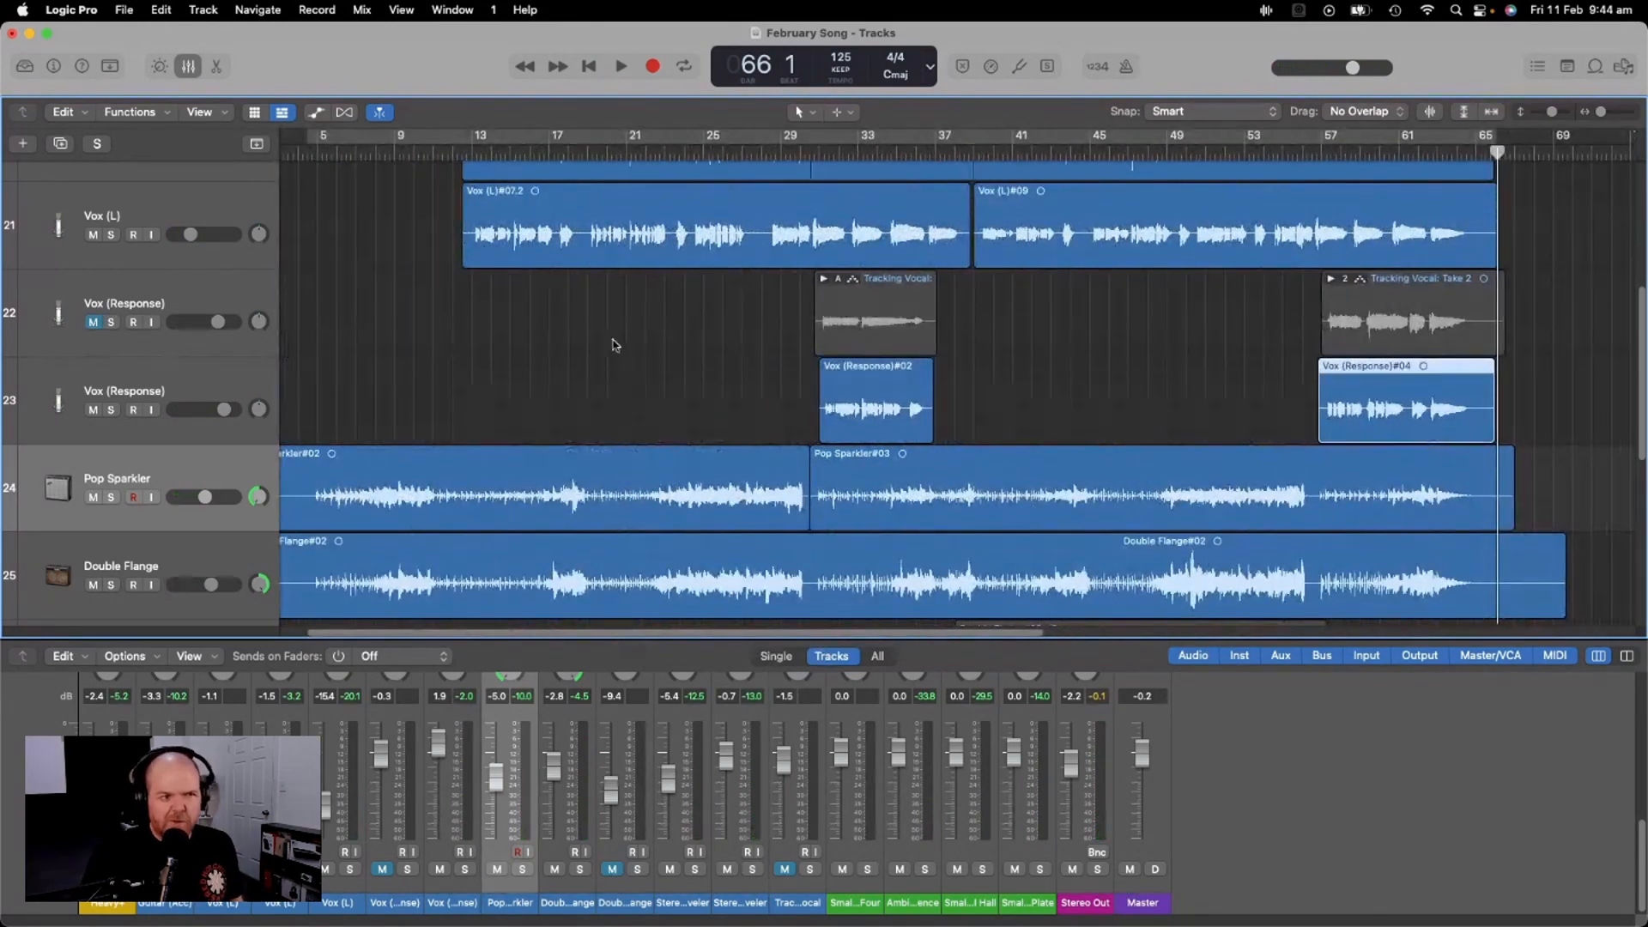
left_click(254, 371)
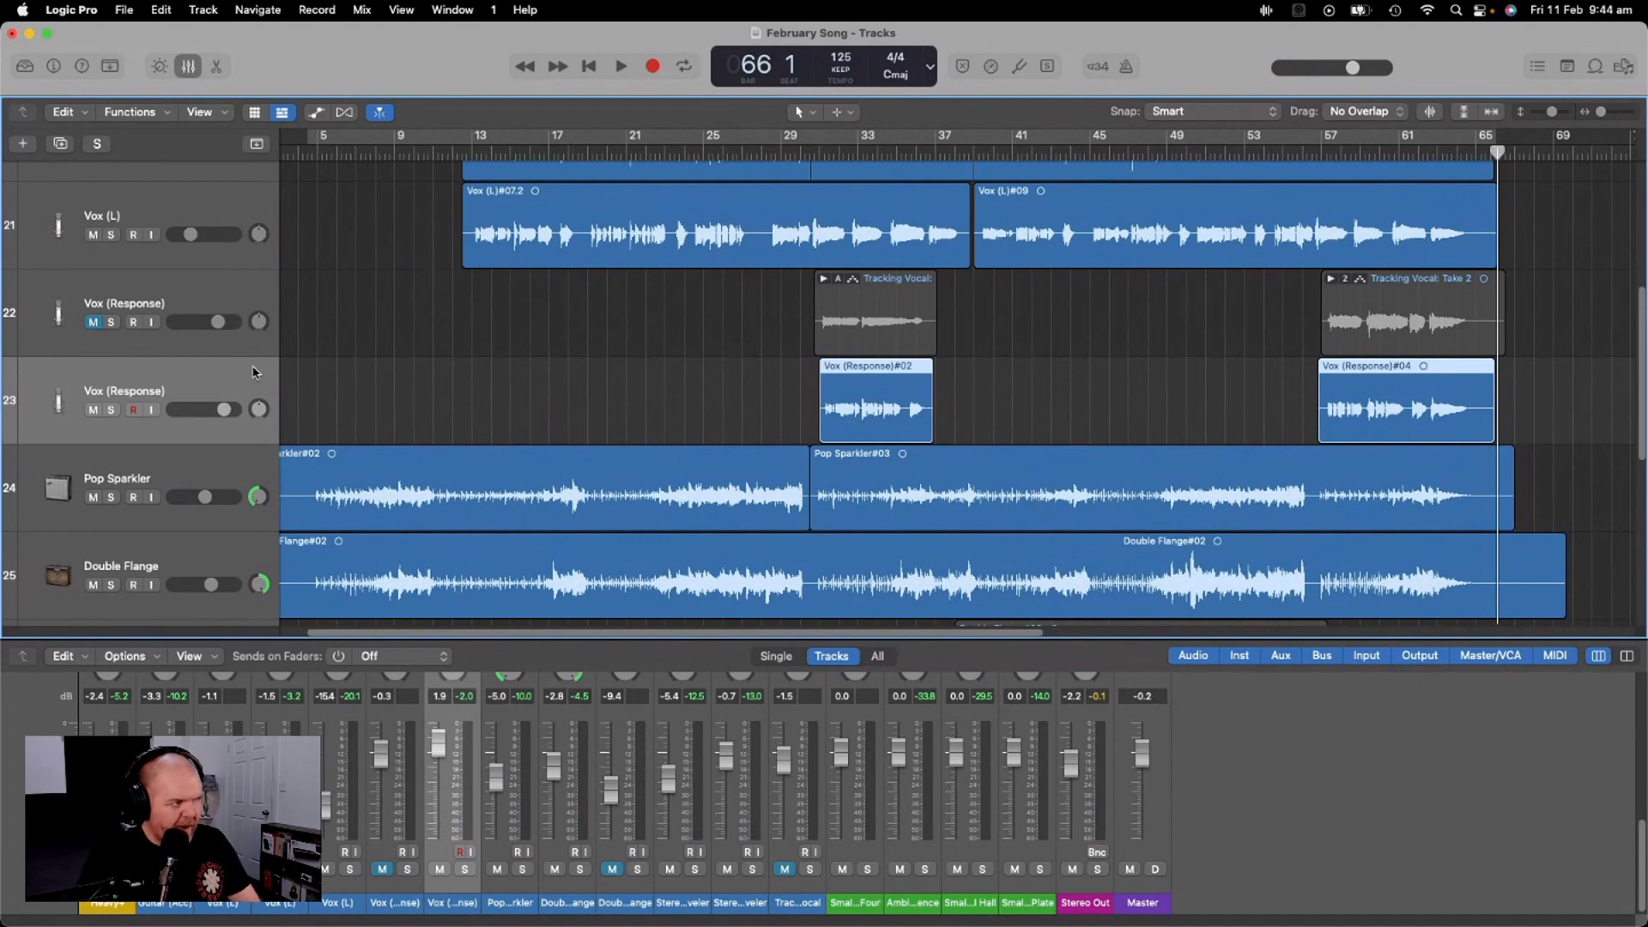
key("super+d")
Place the playhead at bar 31, pan Vox (Response) track 23 left at -0.2 dB and its duplicate right at 0.3 dB
left_click(817, 152)
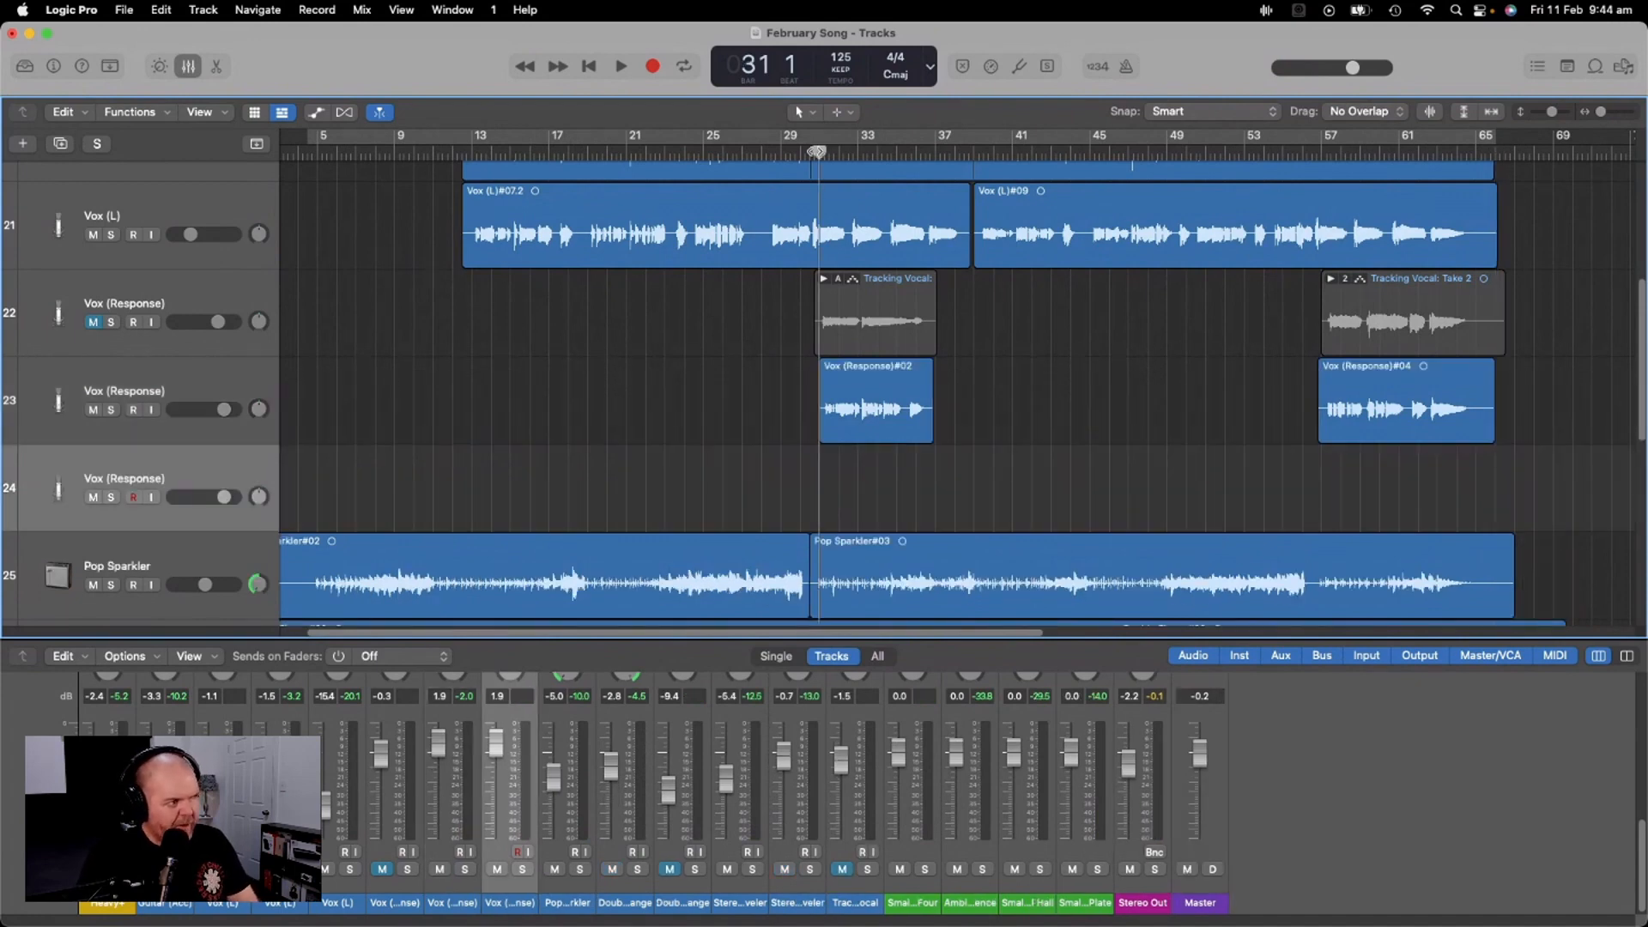
left_click_drag(260, 397, 218, 410)
left_click(224, 497)
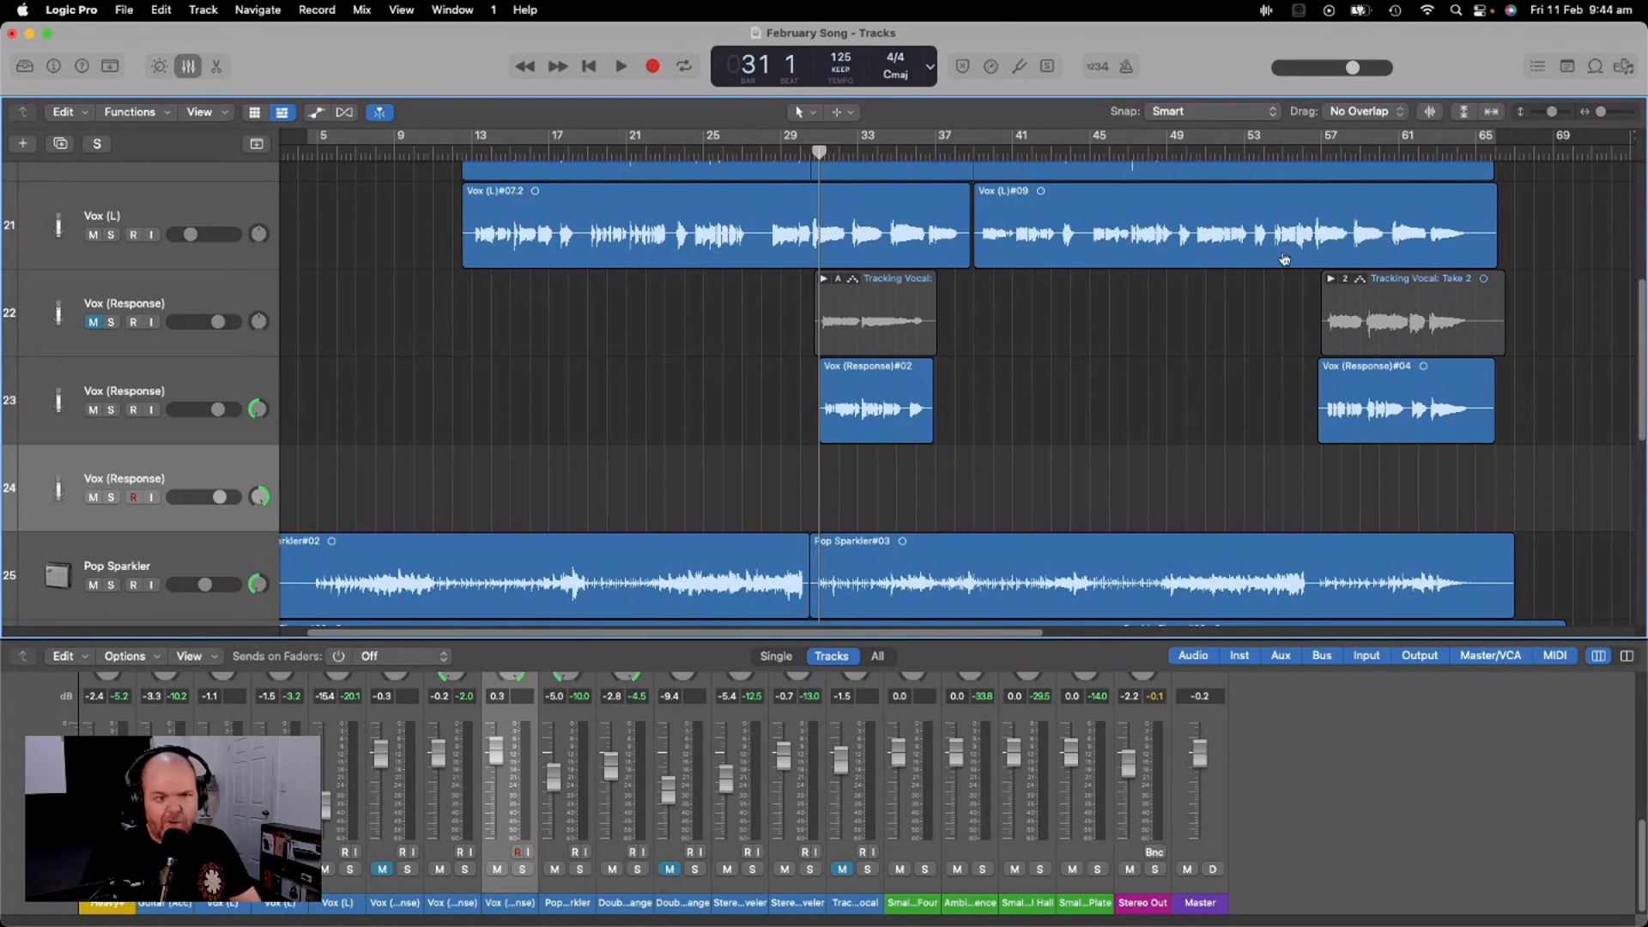
Switch to OneNote to check the opening verses of the Hey Girl lyrics, and return to Logic Pro
key("super+Tab")
scroll(1290, 438, "up", 5)
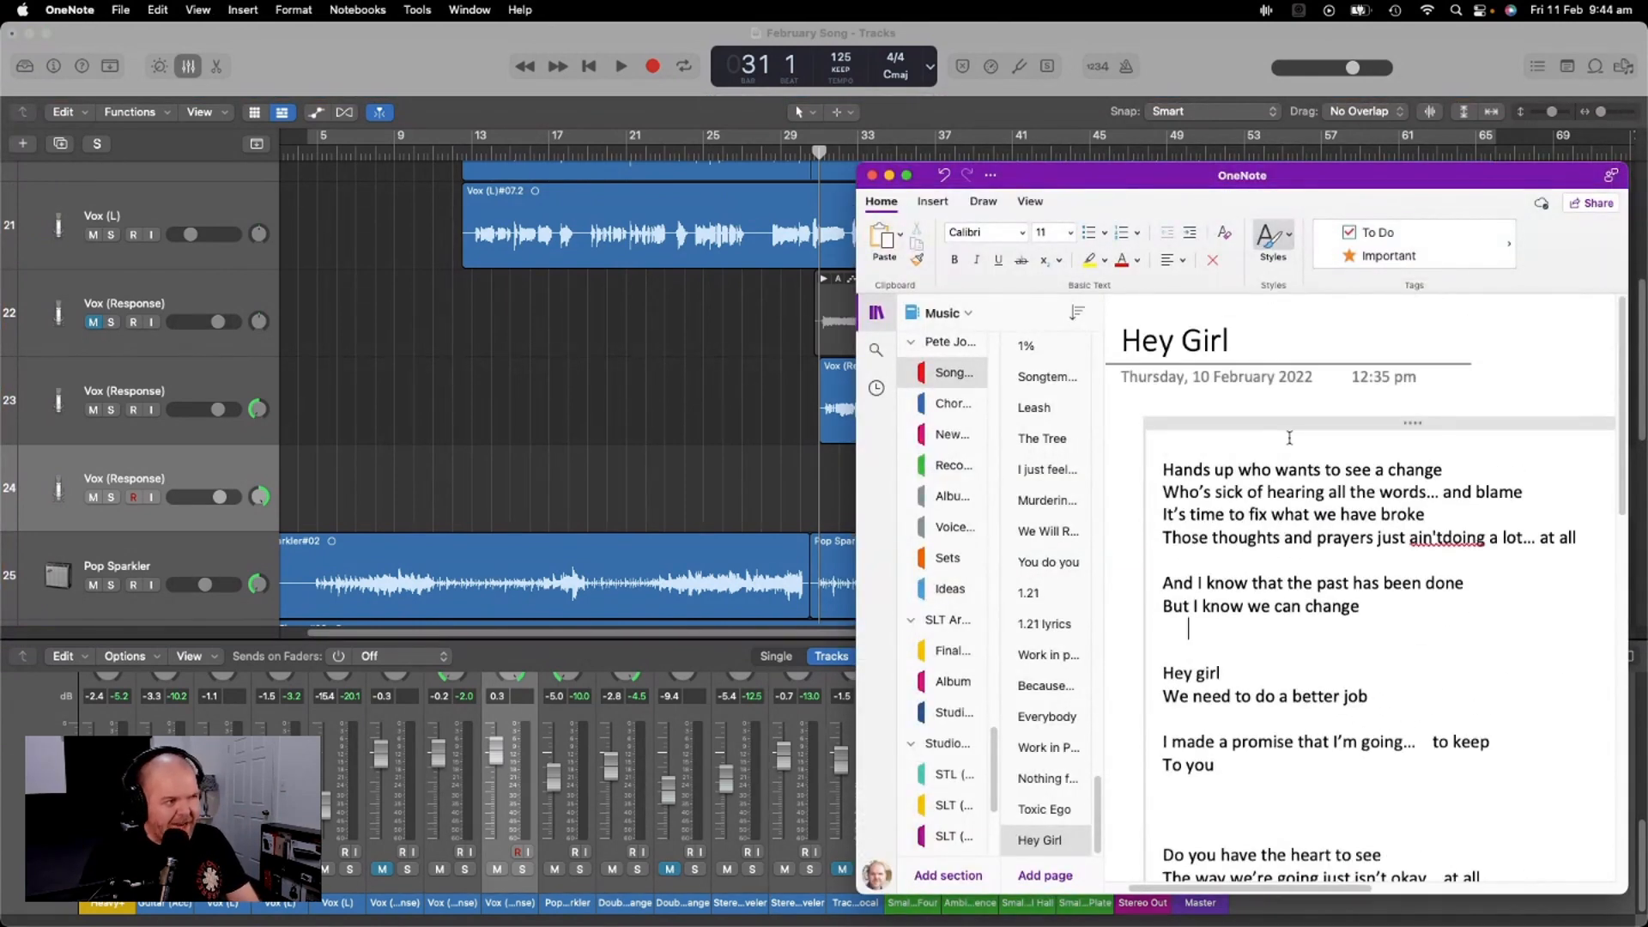
scroll(1290, 438, "down", 1)
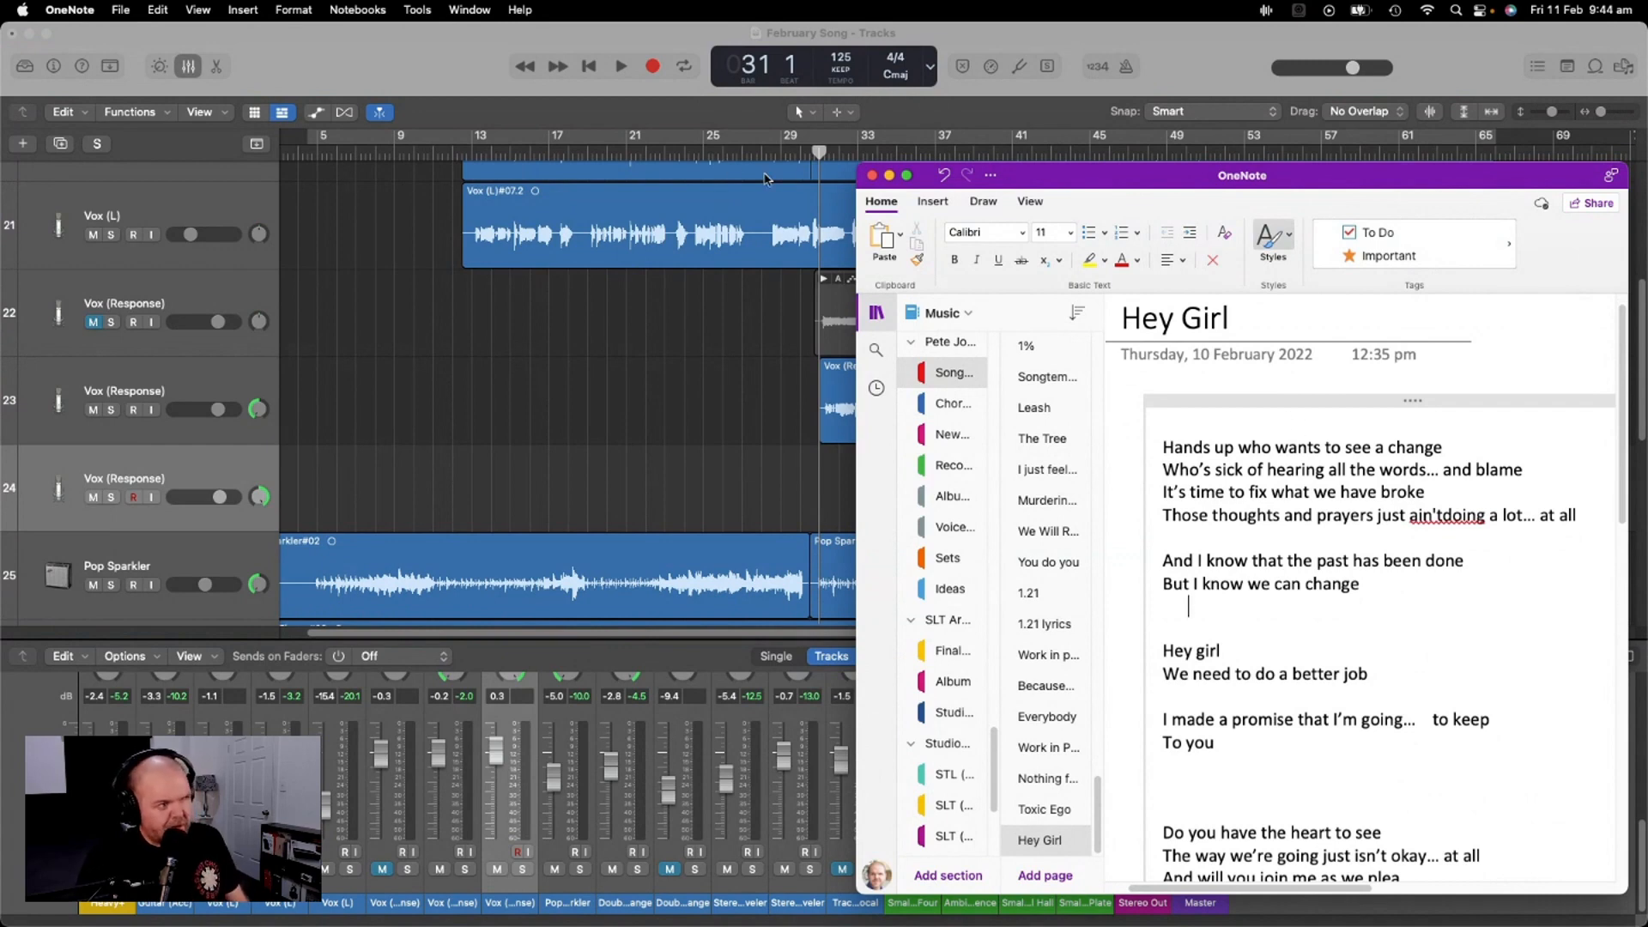
key("super+Tab")
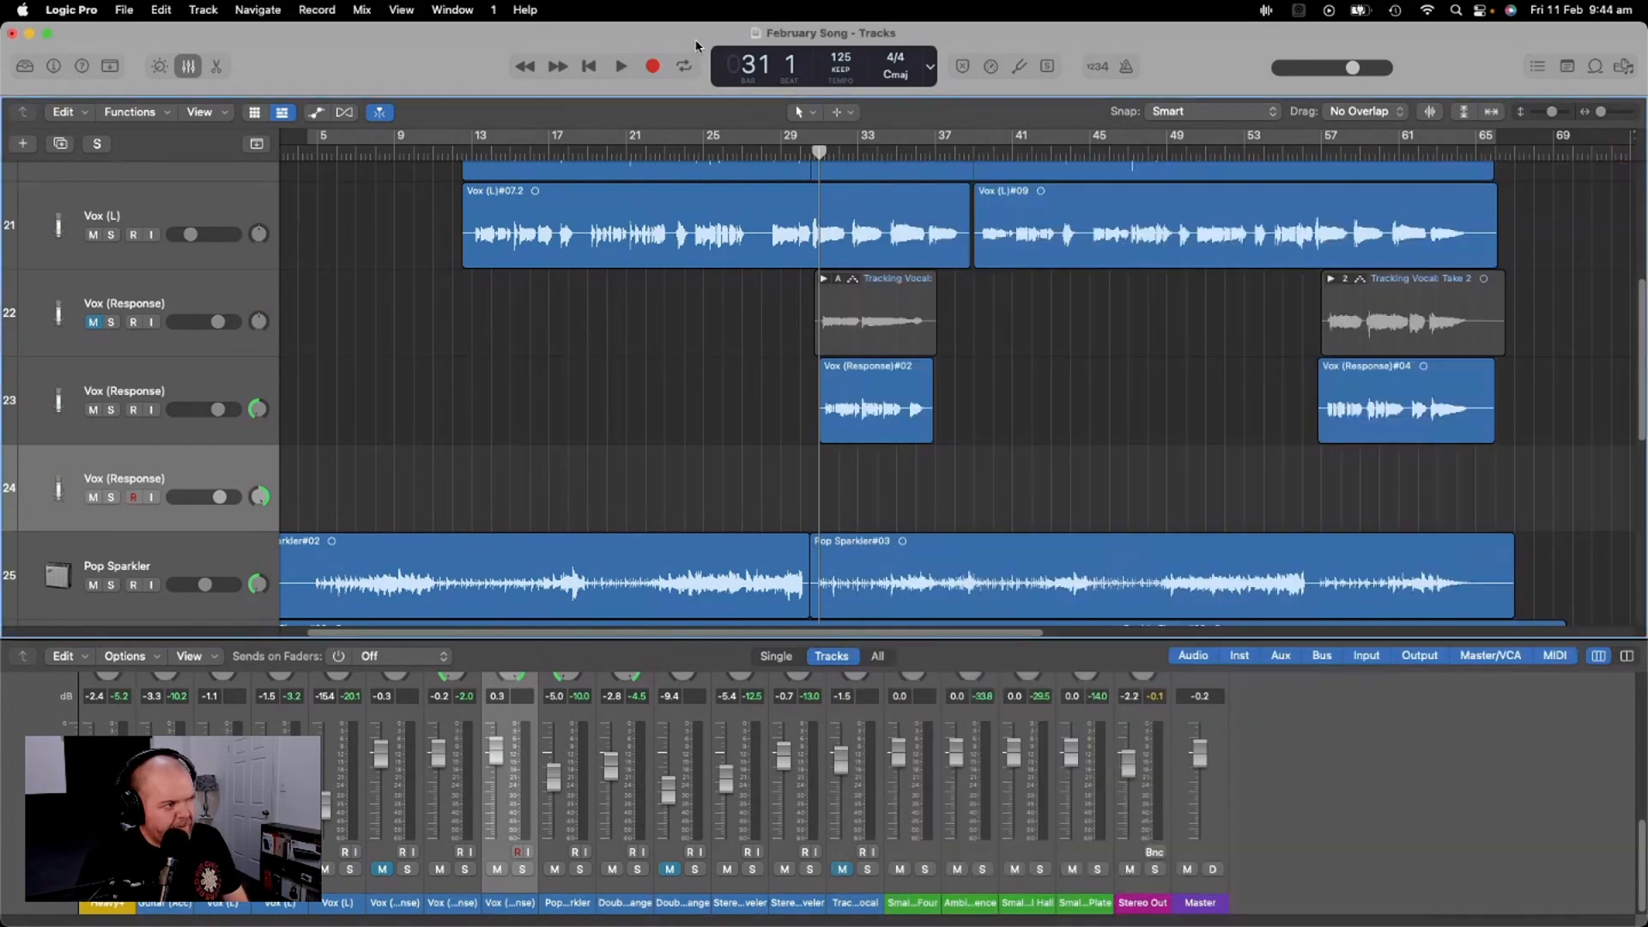
Play from bar 31, raise Vox (Response) track 23 to +1.0 dB, stop, and return the playhead to bar 31
key("space")
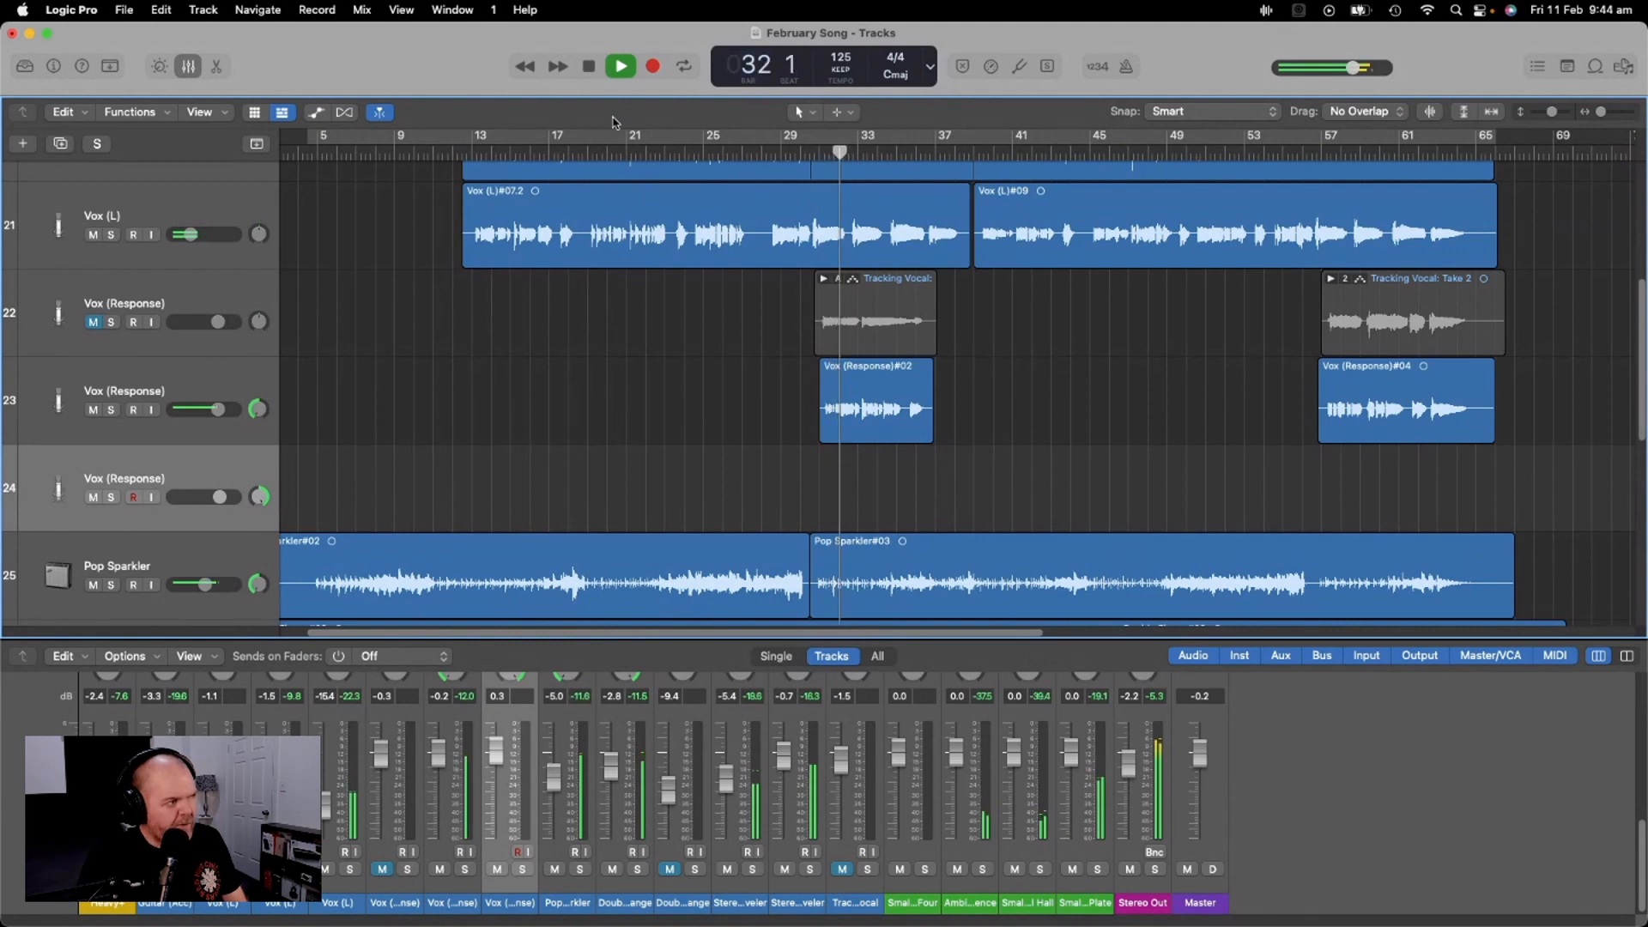
left_click_drag(218, 410, 219, 411)
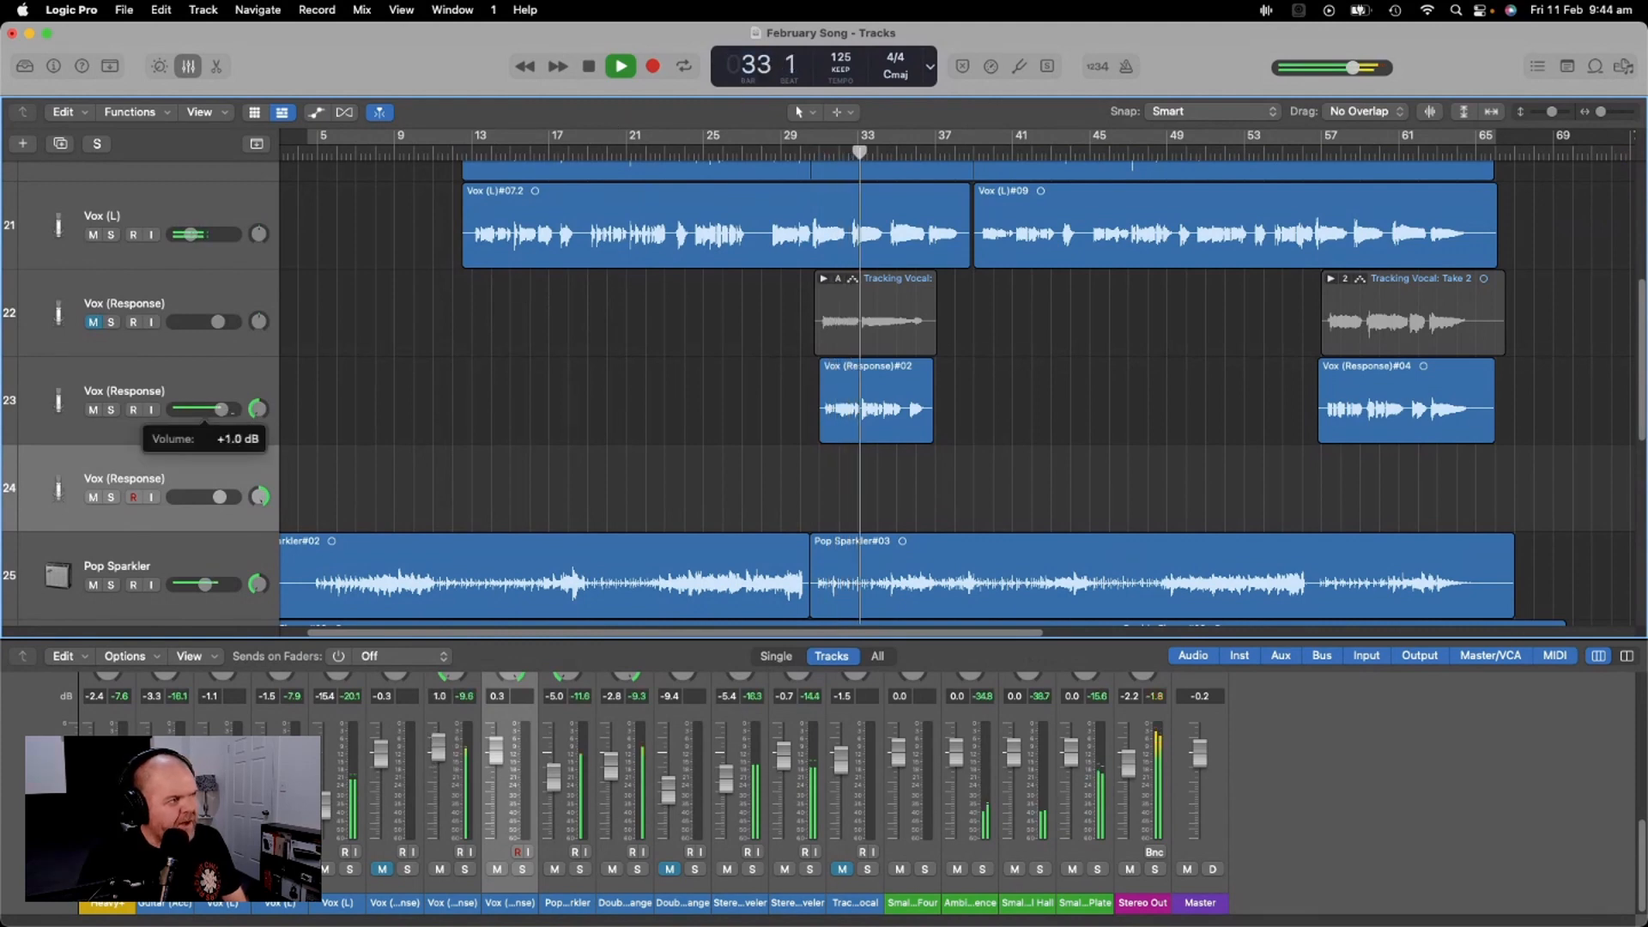
left_click(592, 67)
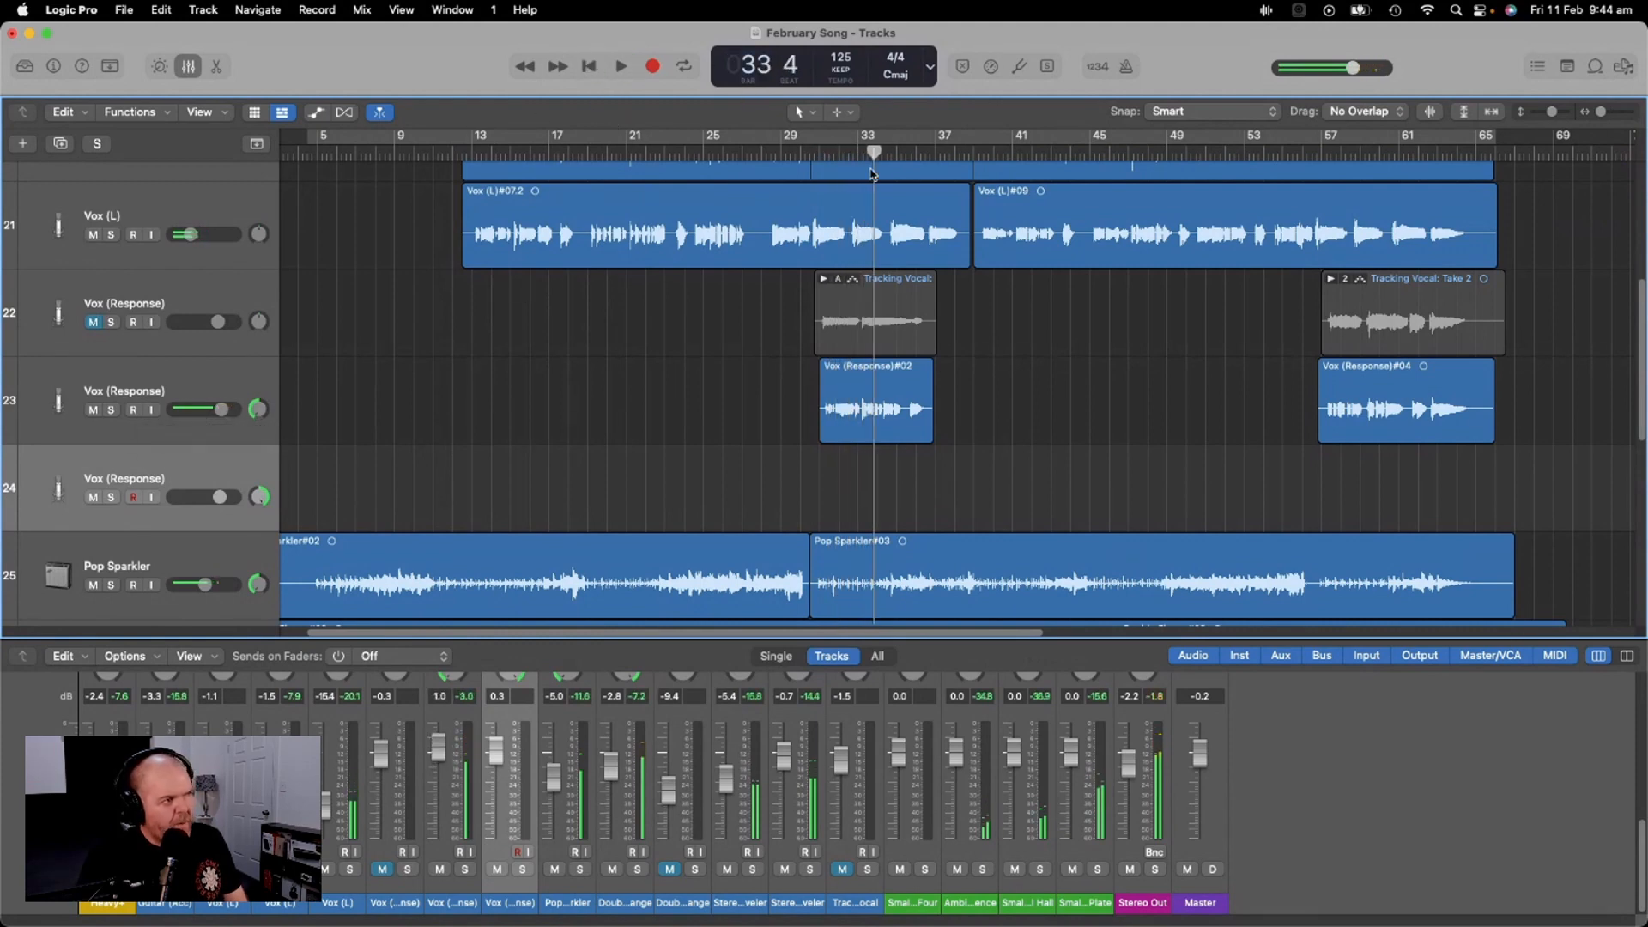
key("comma")
key("comma")
key("comma")
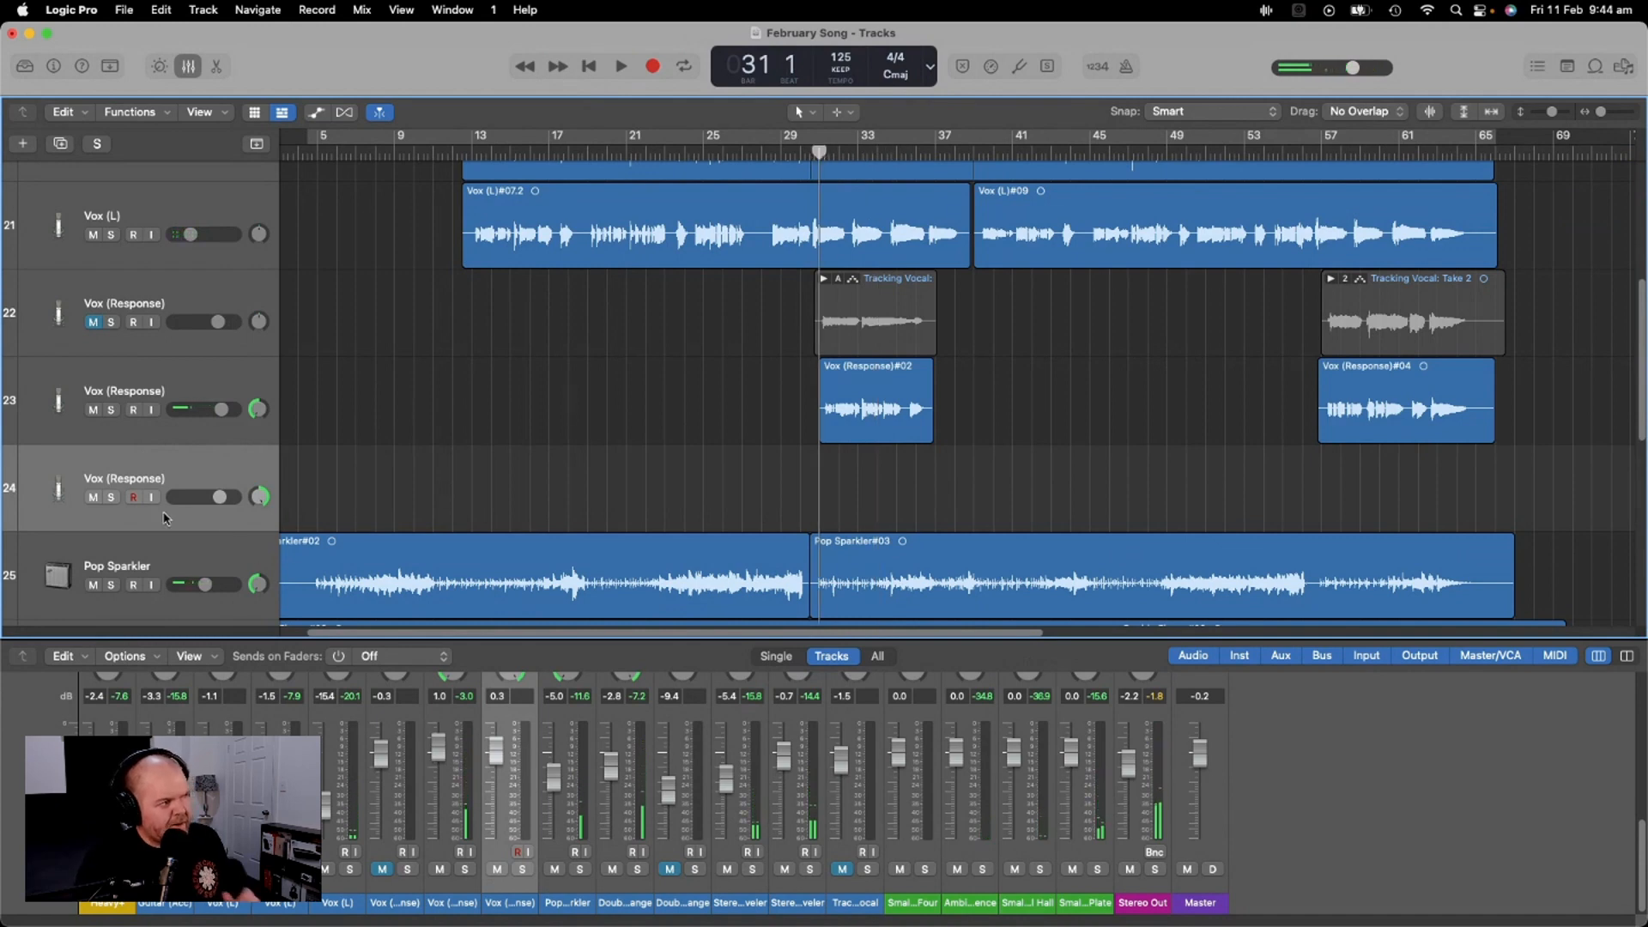
Turn on Low Latency Mode, try a short take from bar 31 on Vox (Response) track 24, and undo the recording
left_click(993, 68)
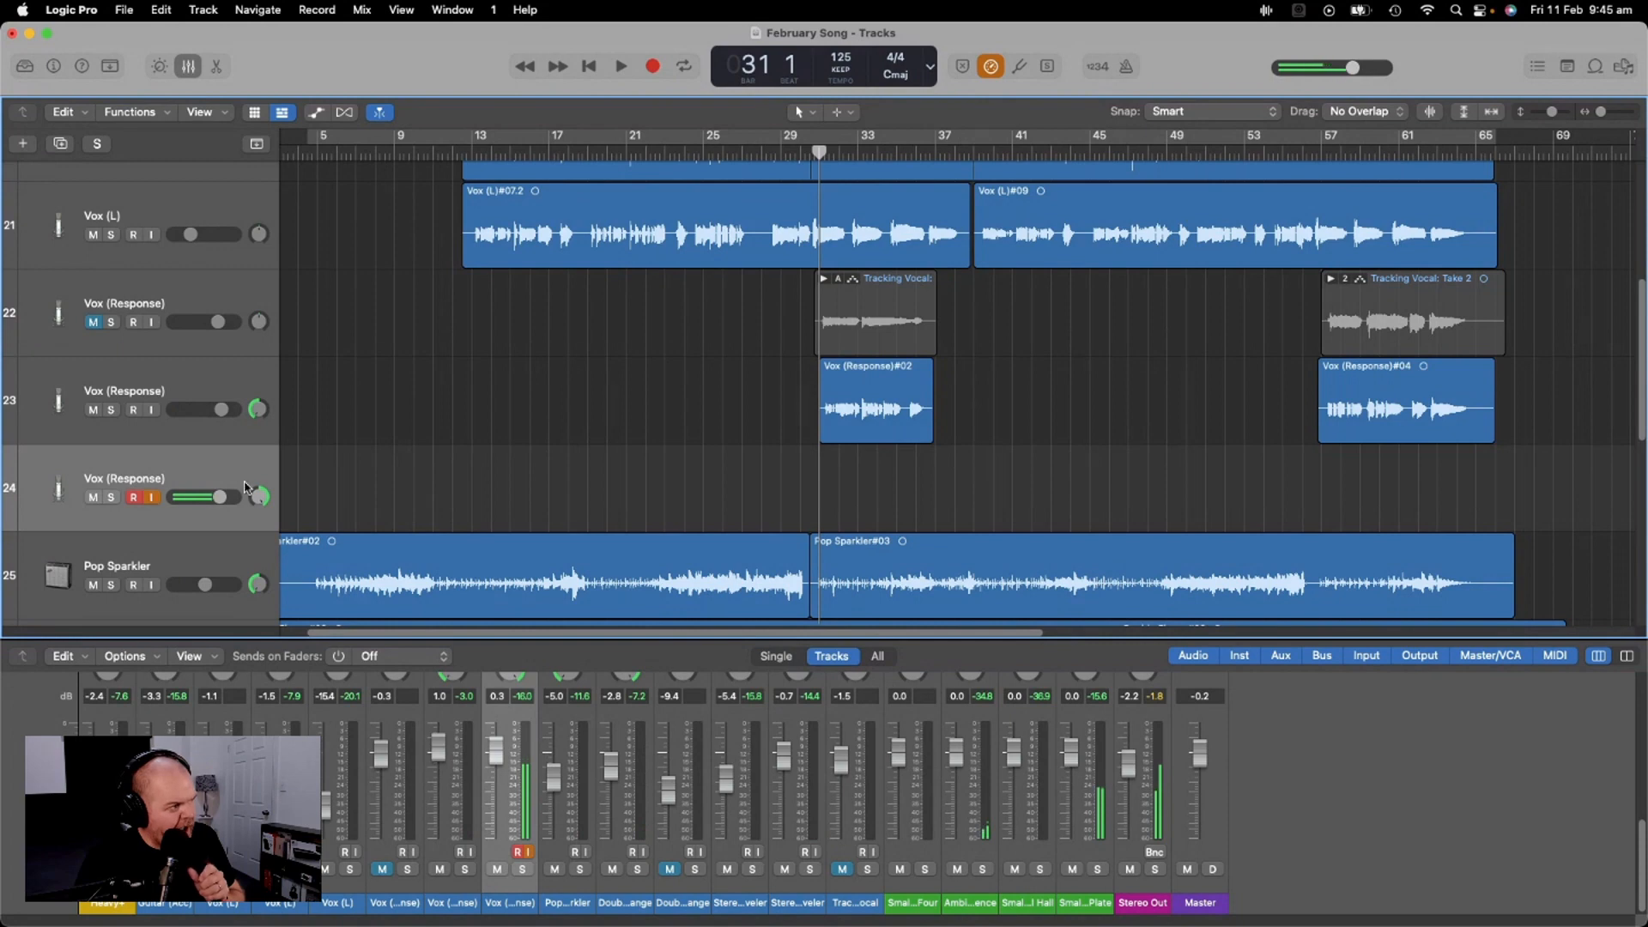
left_click(653, 67)
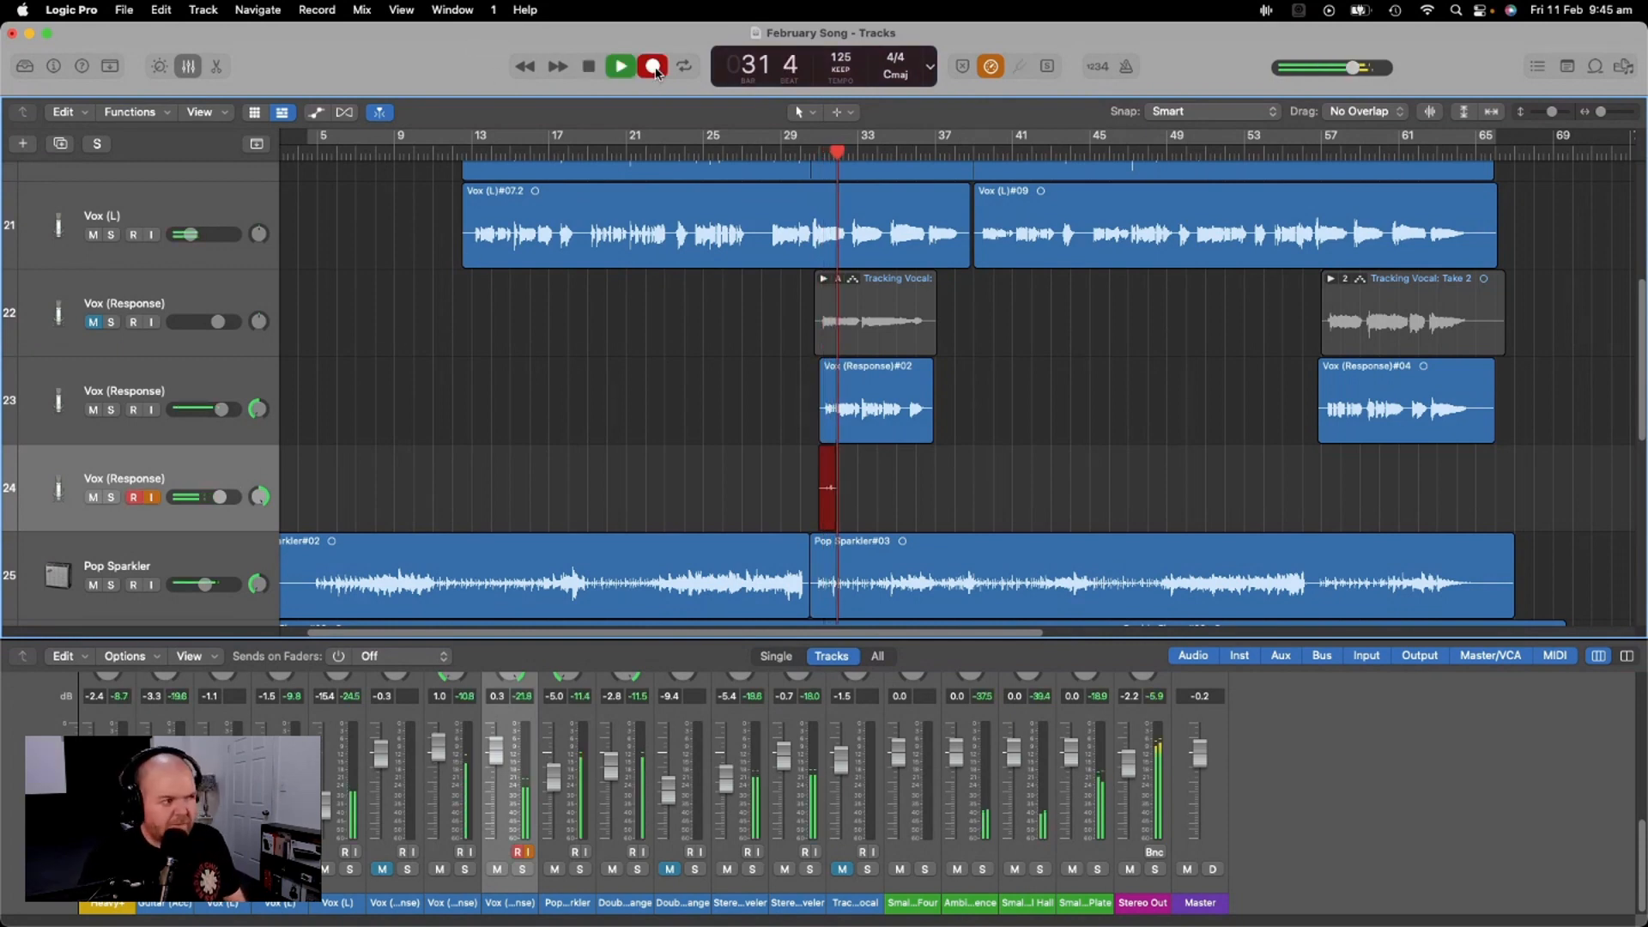
key("space")
key("super+z")
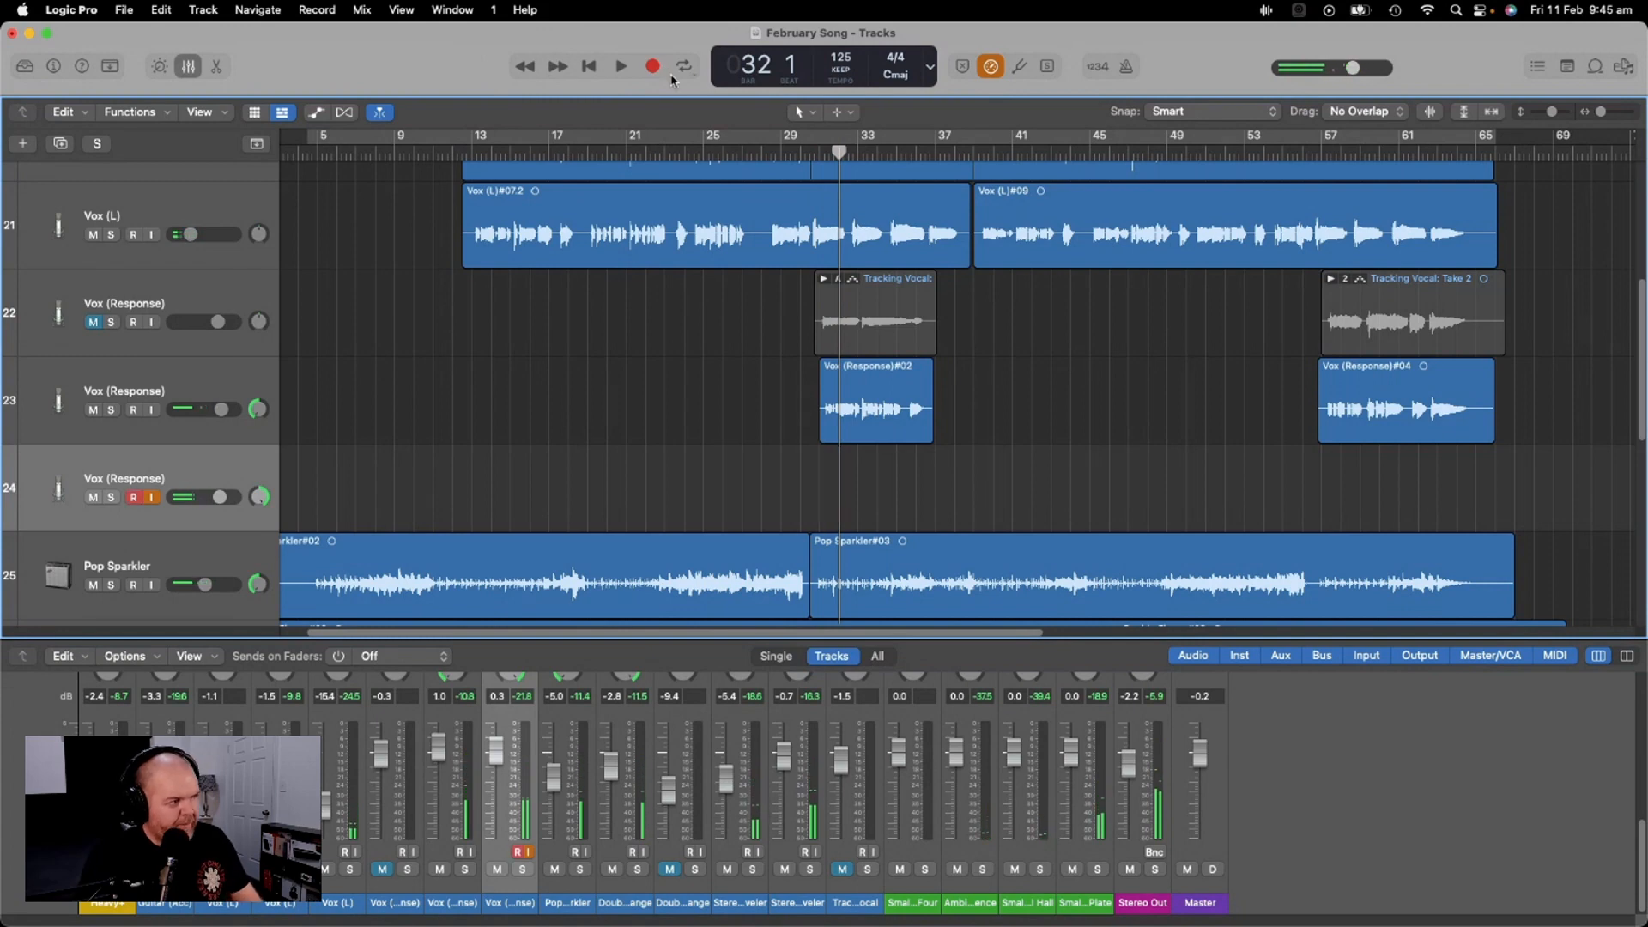
Record the first response double from bar 27 on track 24, and trim the take to run from bar 31 to about bar 37
left_click_drag(841, 150, 744, 151)
left_click(654, 67)
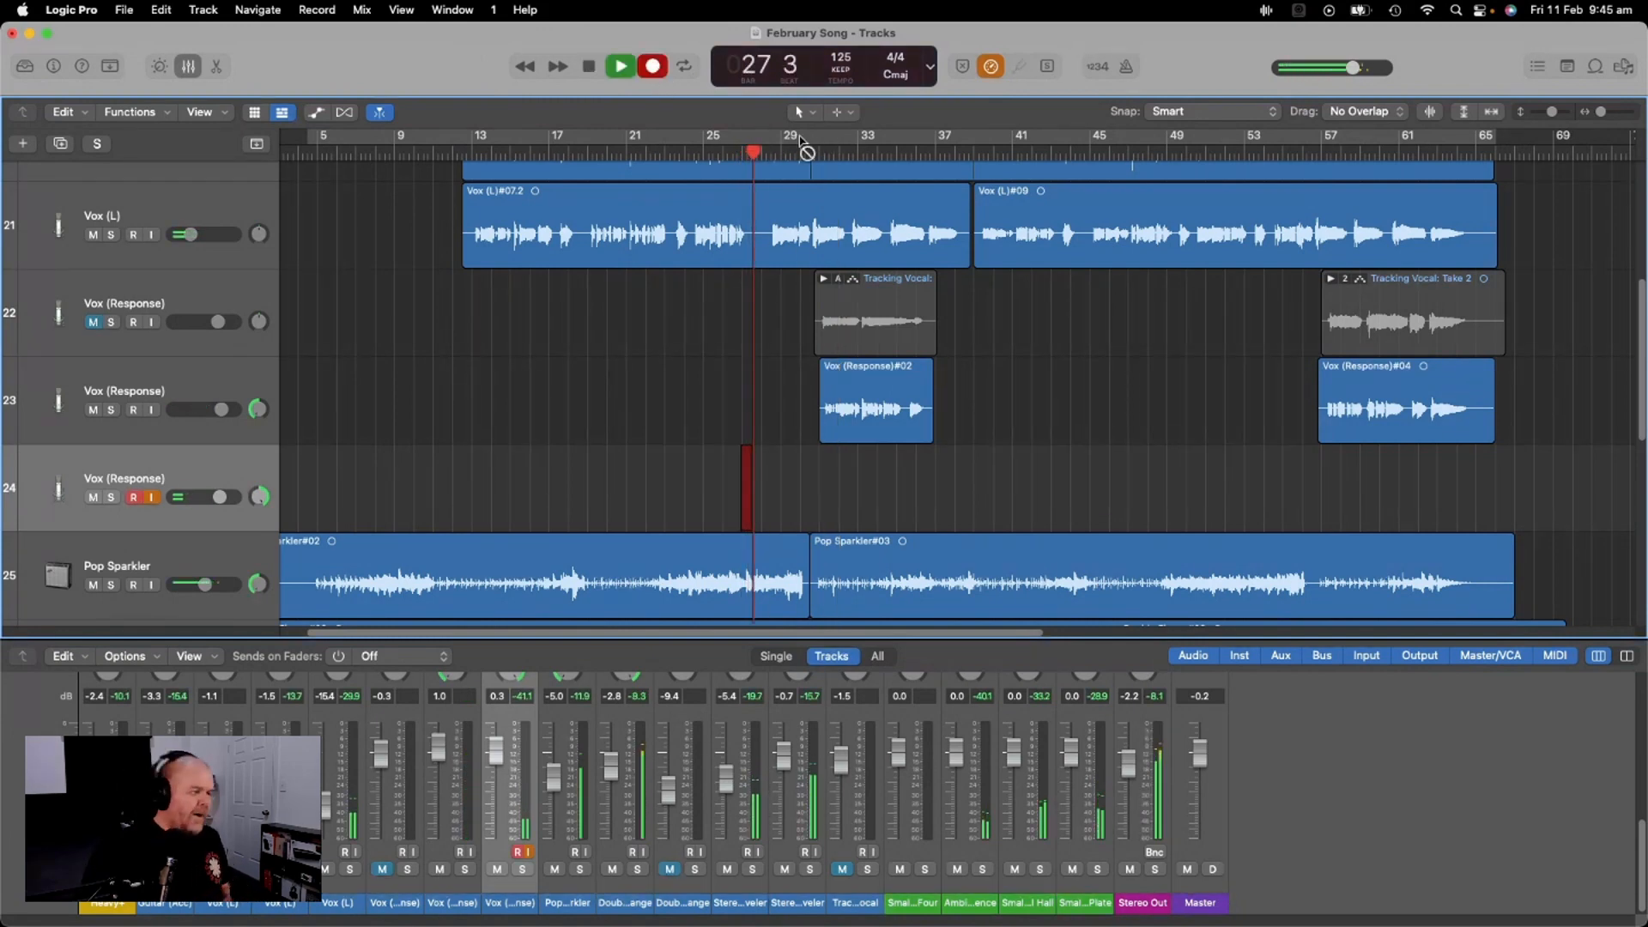
key("super+Tab")
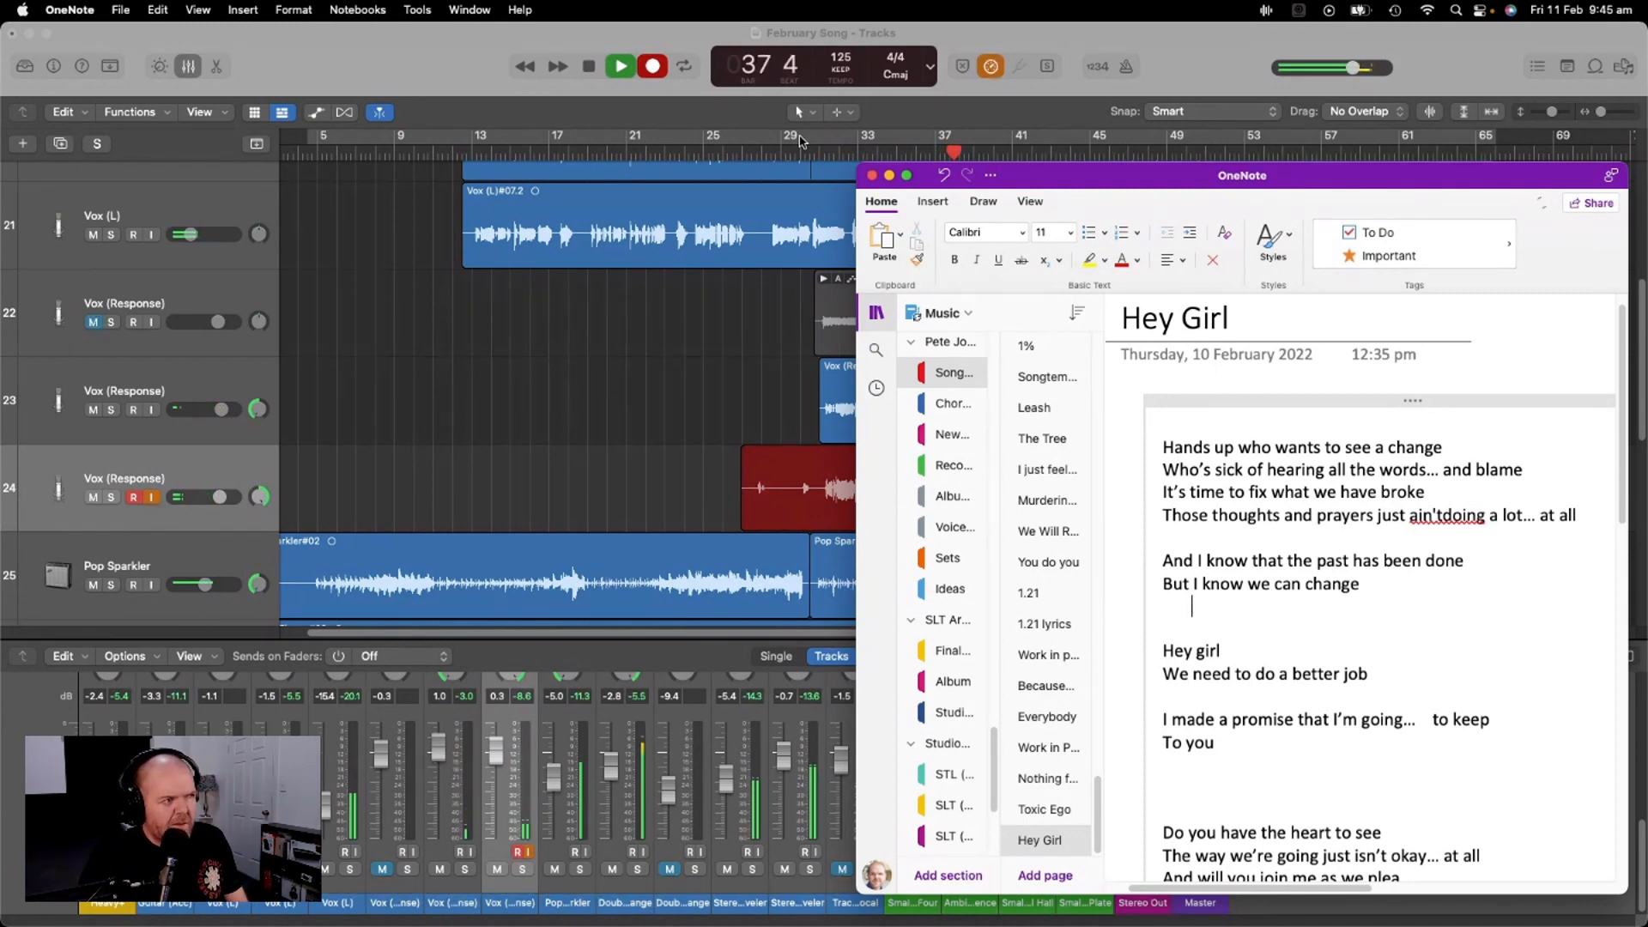
left_click(745, 49)
key("space")
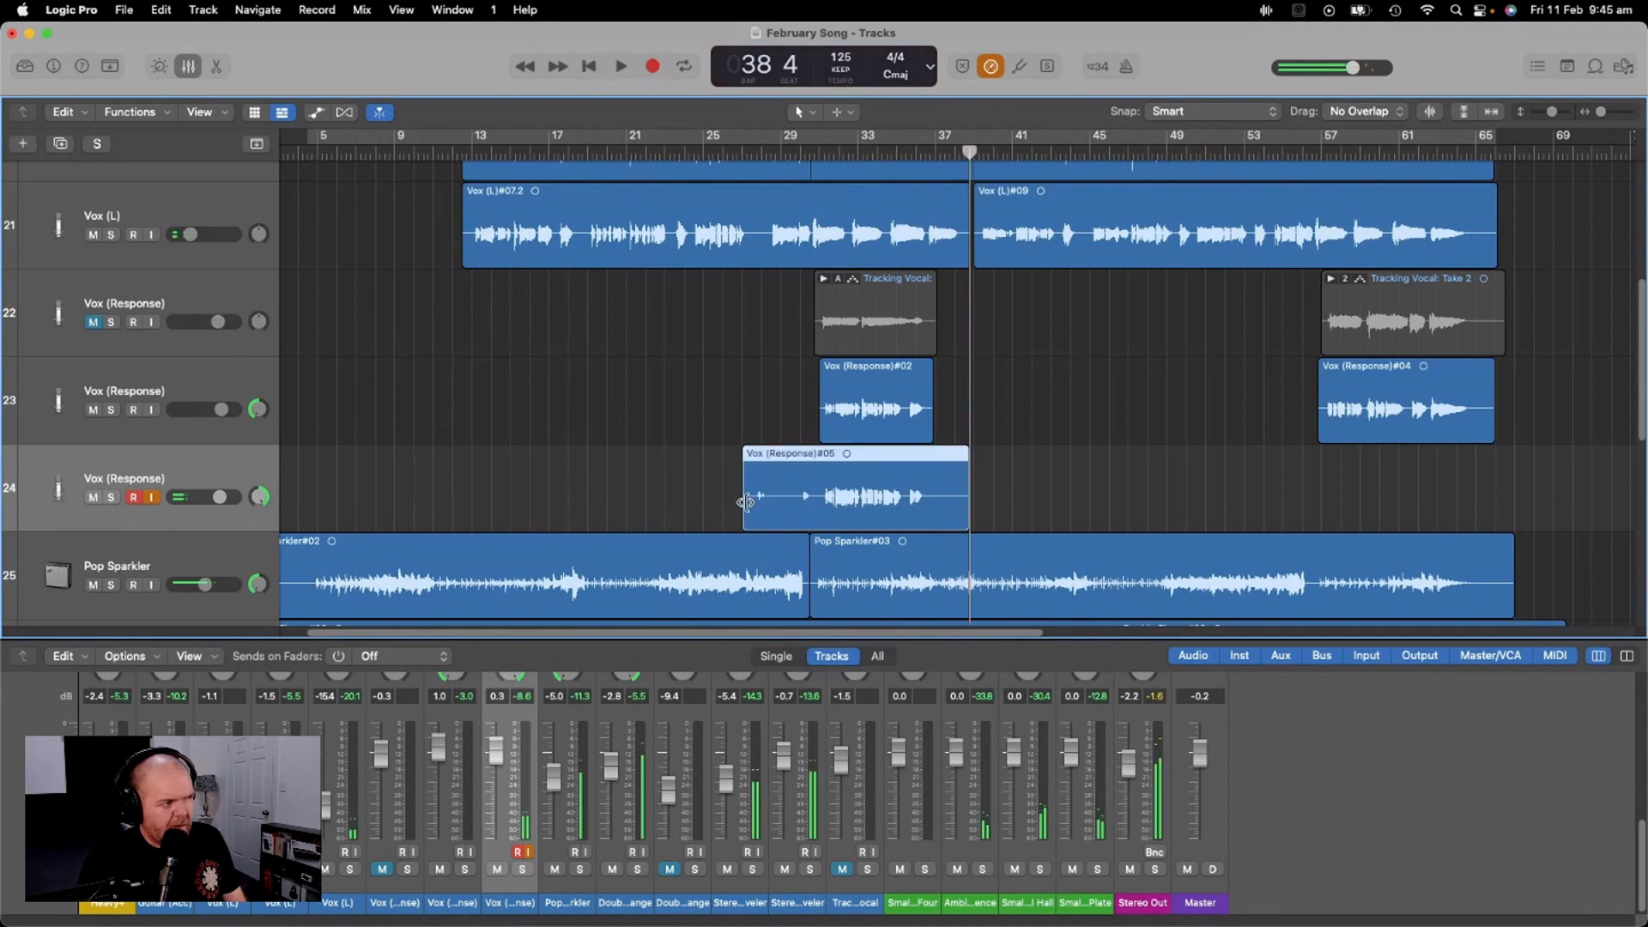
left_click_drag(748, 503, 820, 504)
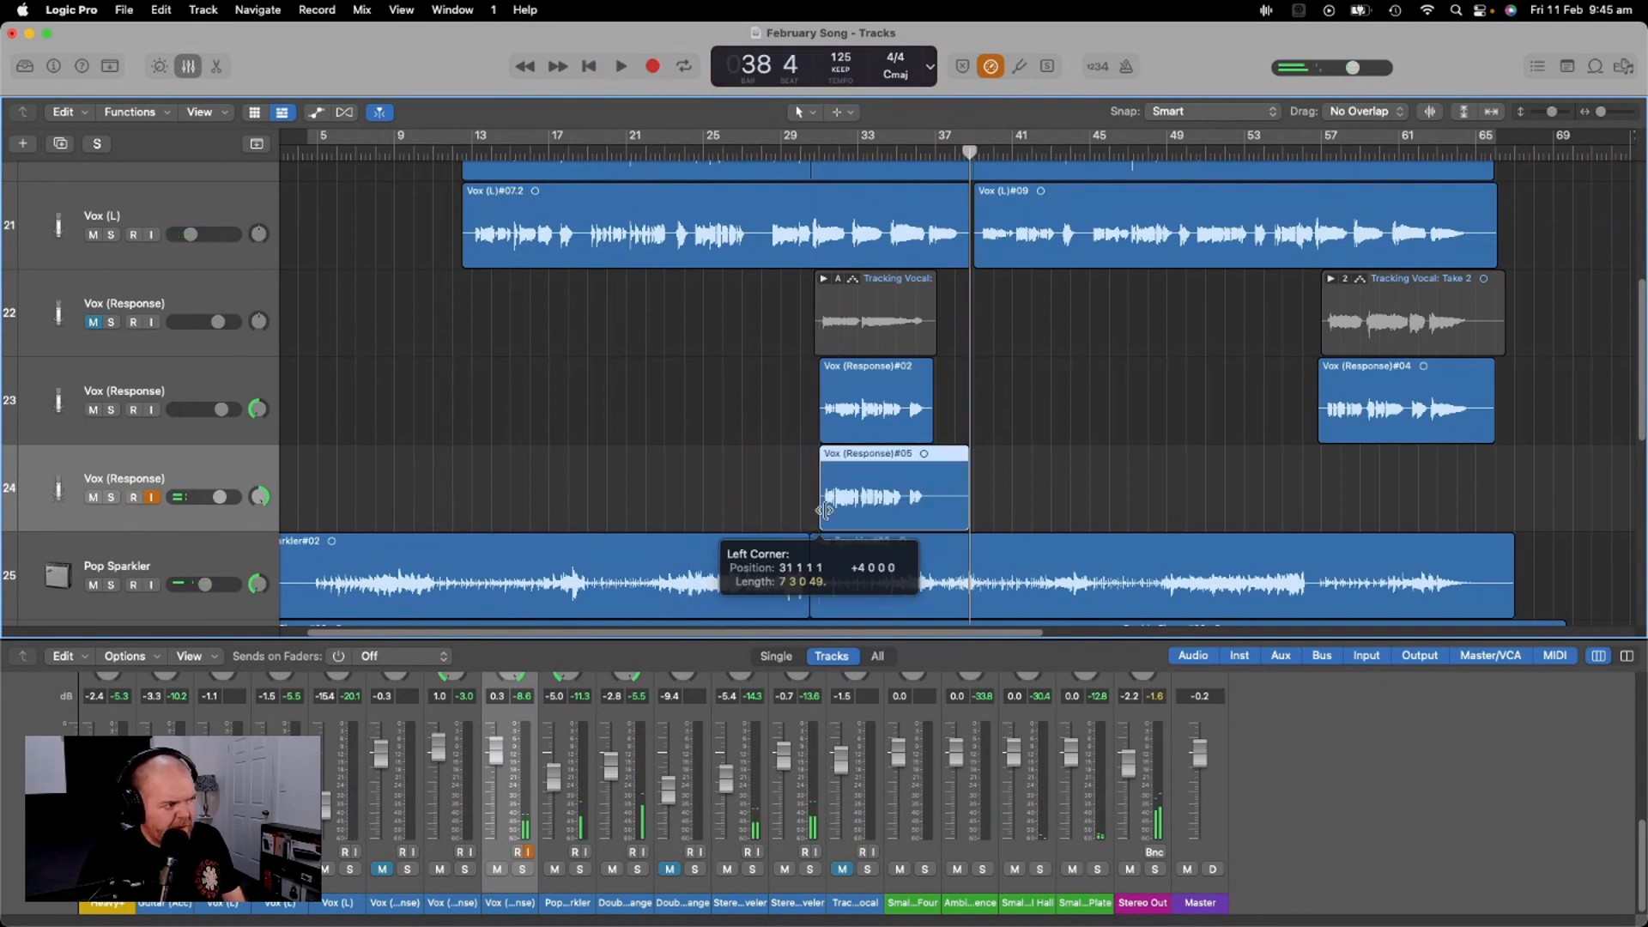
left_click_drag(967, 506, 933, 506)
Try a take of the second response double from bar 53 on track 24 while consulting the OneNote lyrics, and delete the take
left_click_drag(1266, 146, 1235, 151)
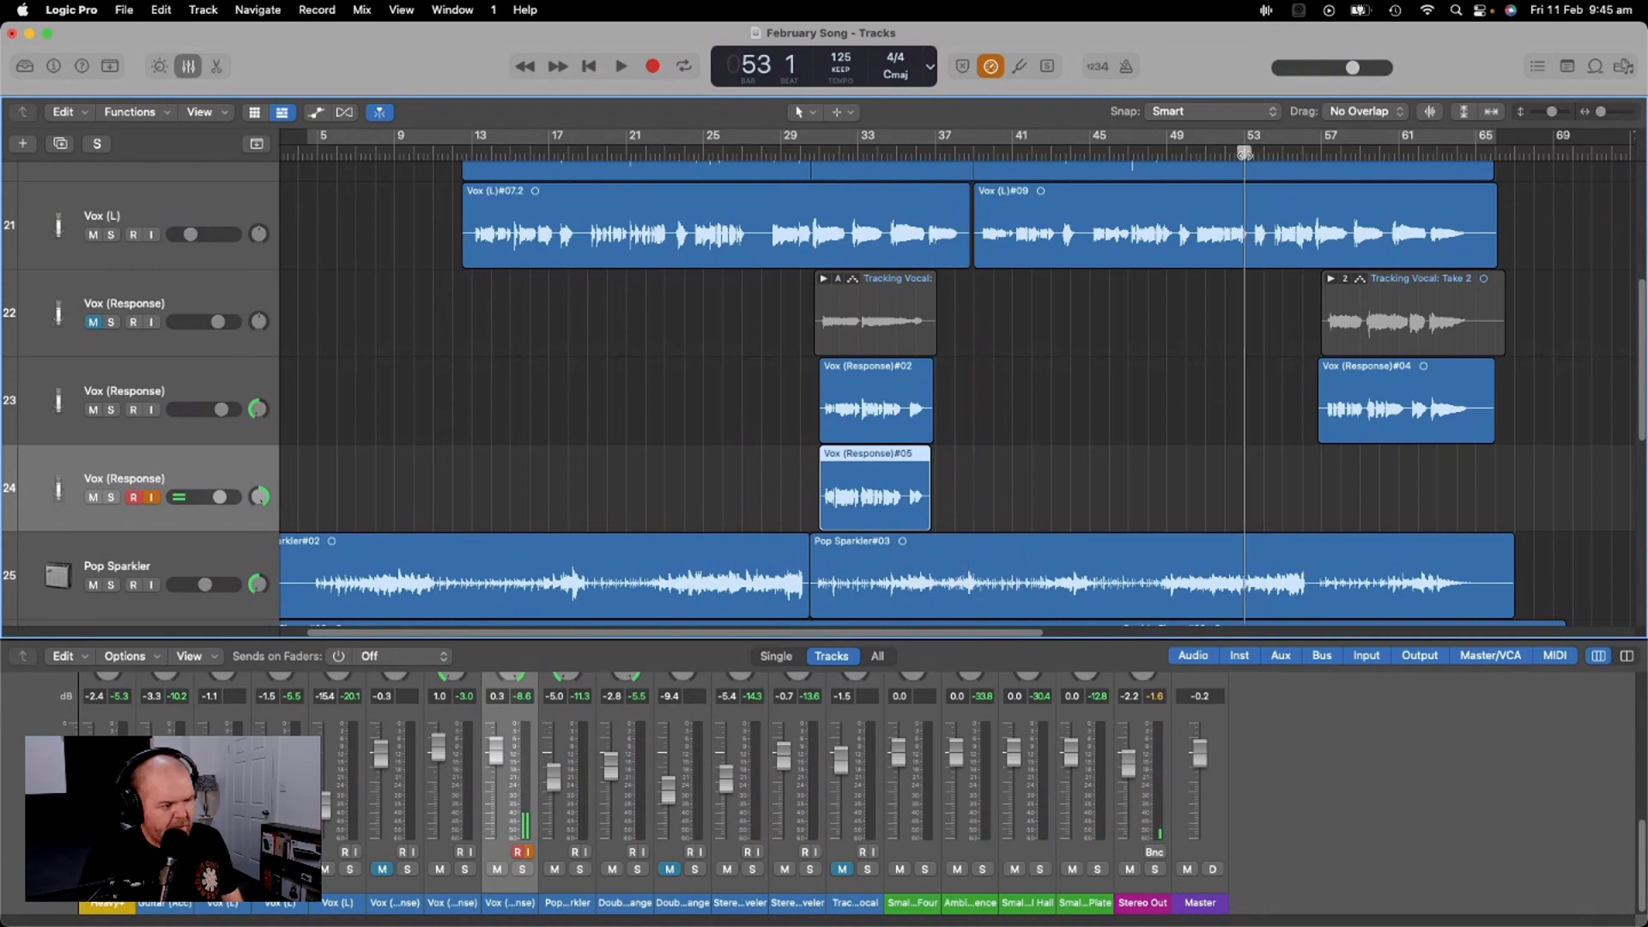
key("r")
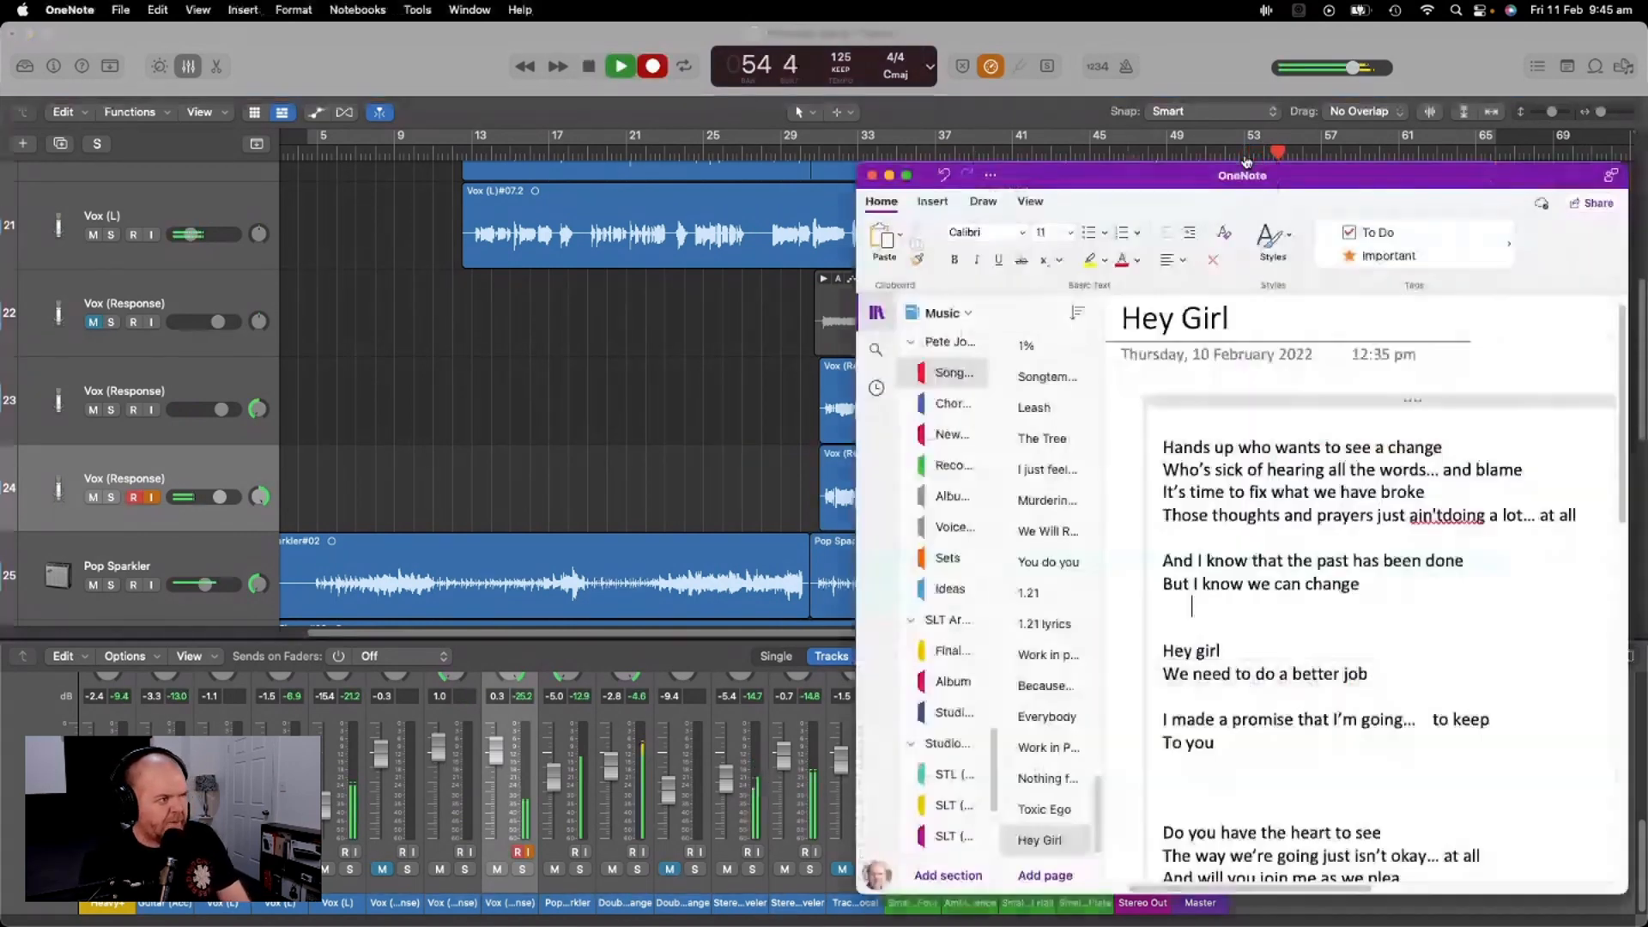
key("super+Tab")
scroll(1332, 449, "down", 10)
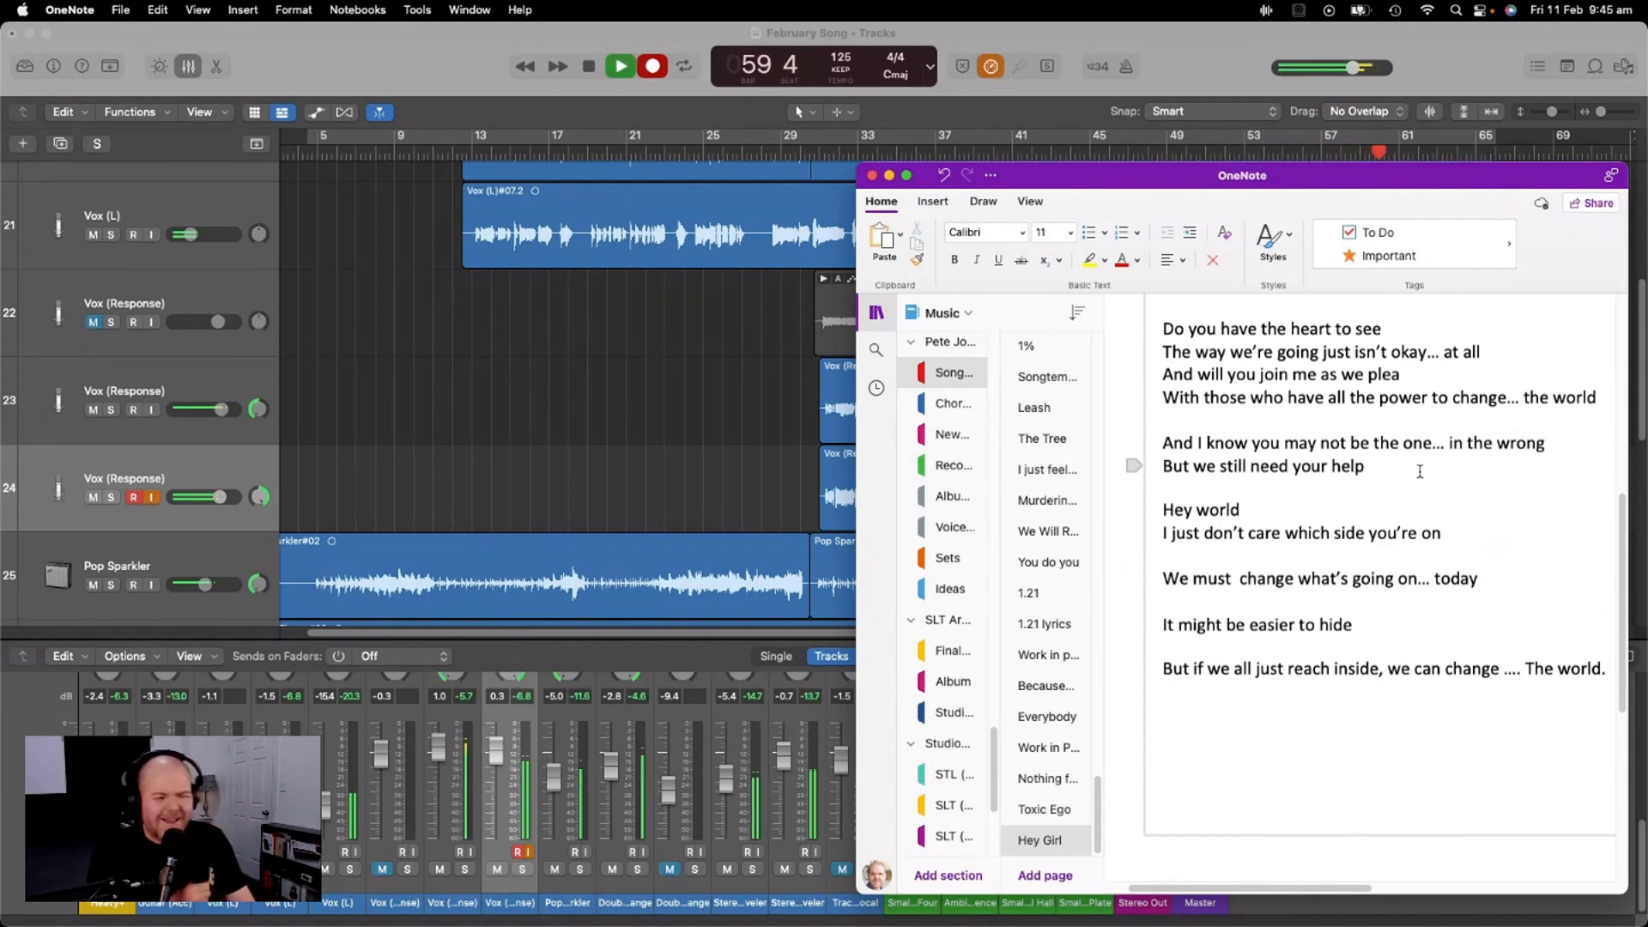
scroll(1420, 471, "up", 5)
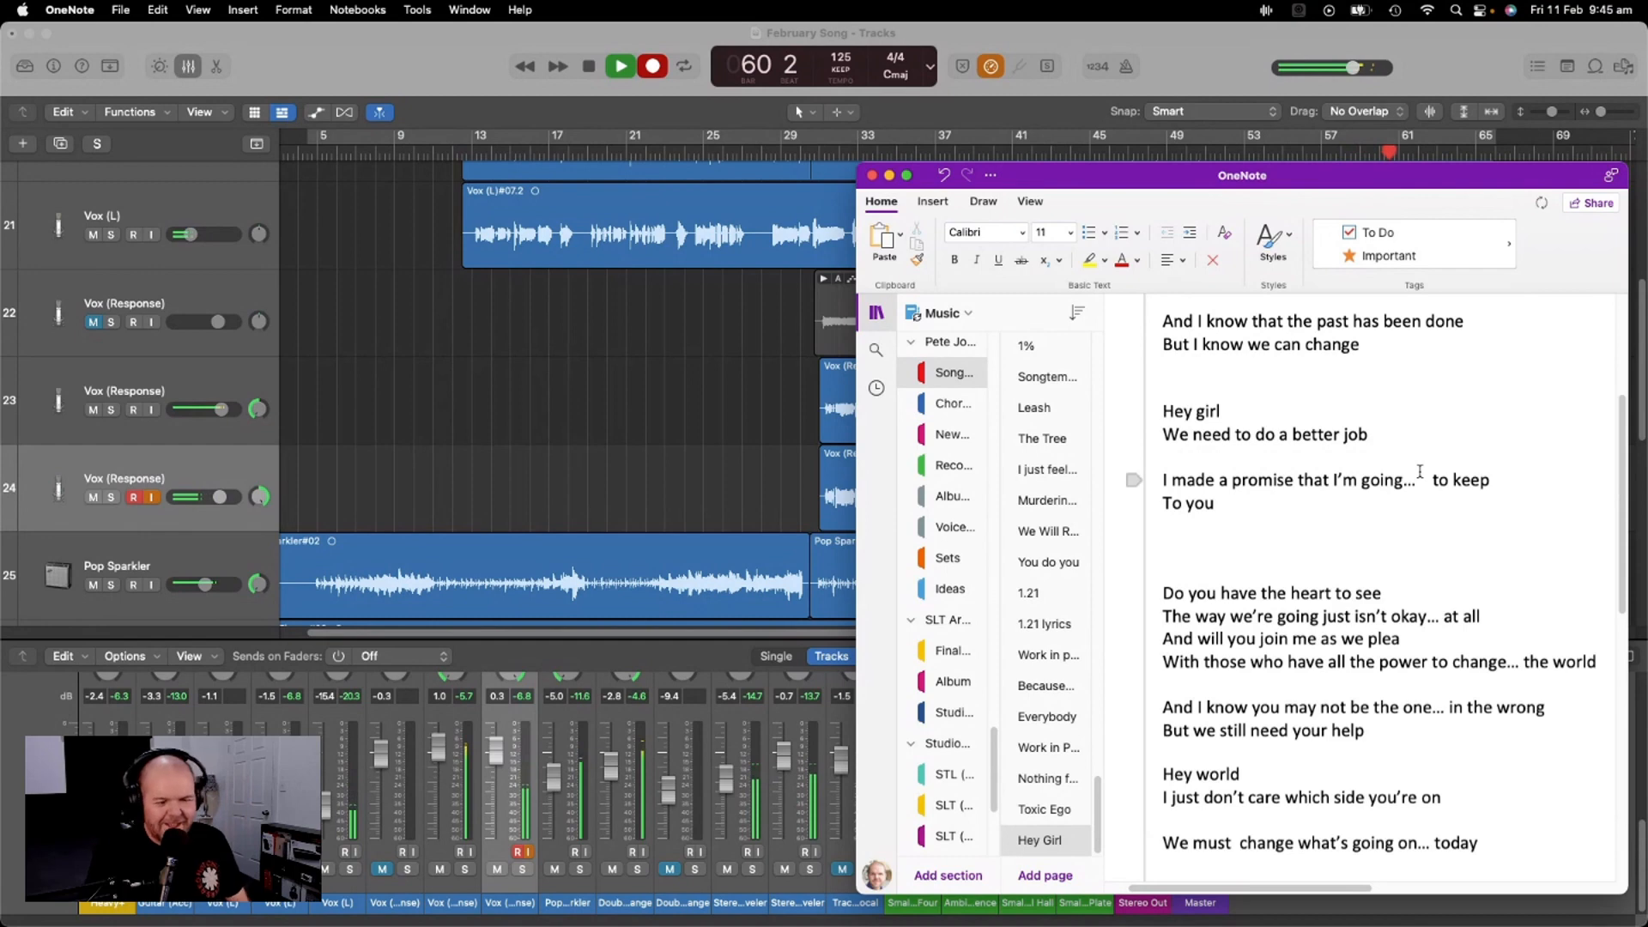
left_click(781, 478)
key("space")
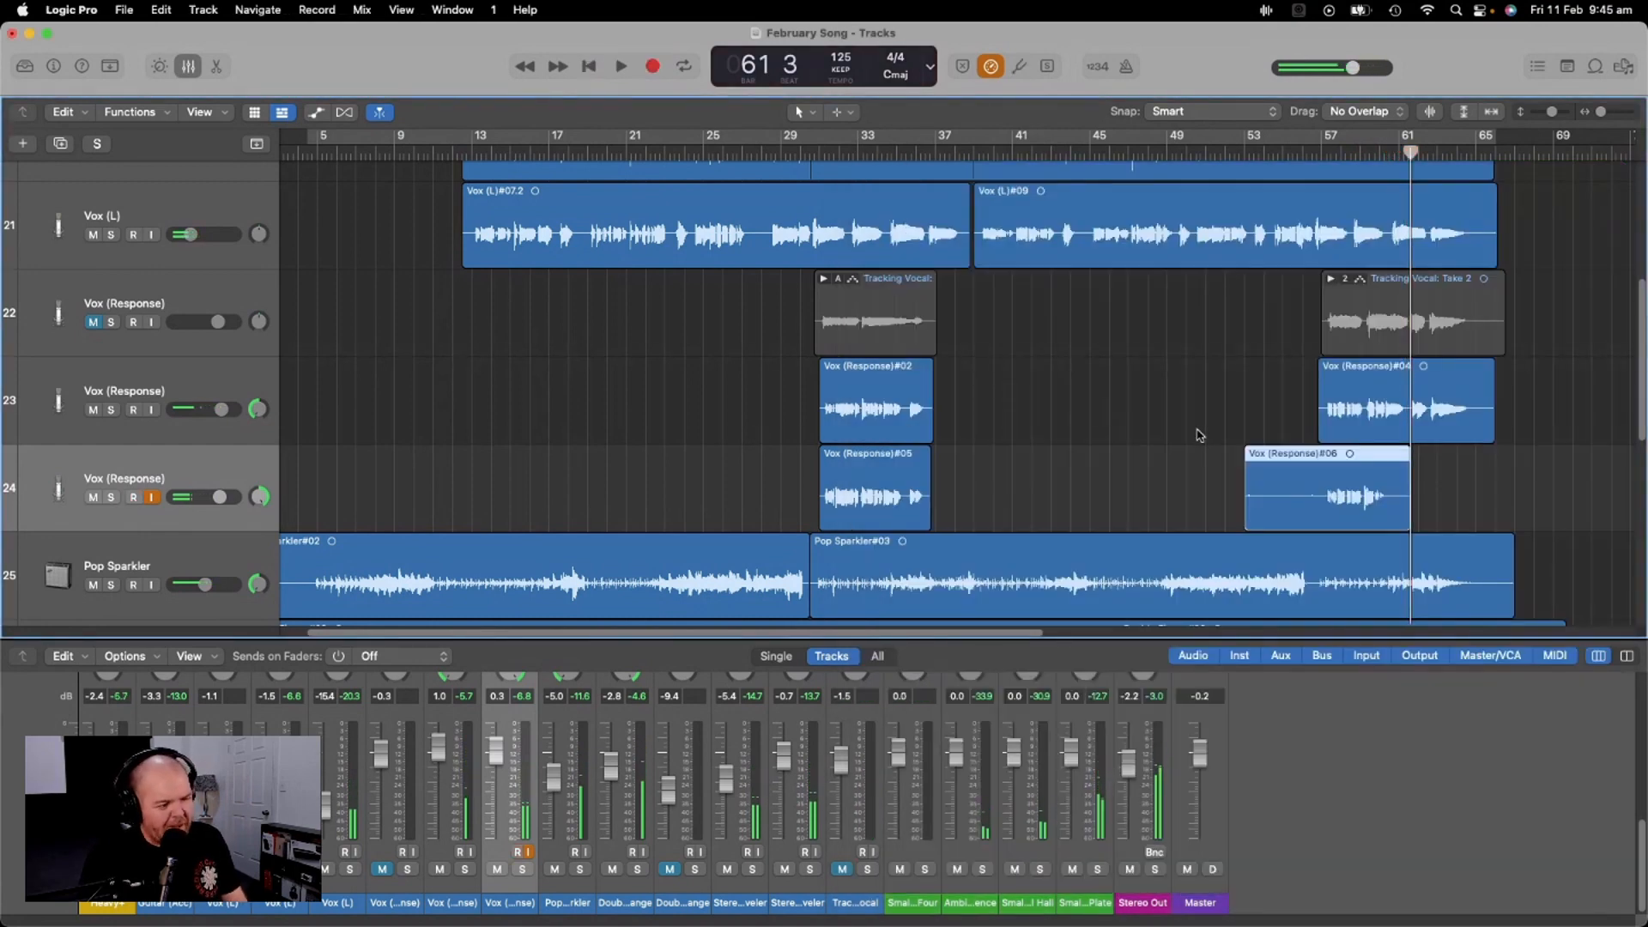
key("Delete")
Record the second response double from bar 52 to bar 67 on track 24, and trim its end to just past bar 65
left_click(1225, 152)
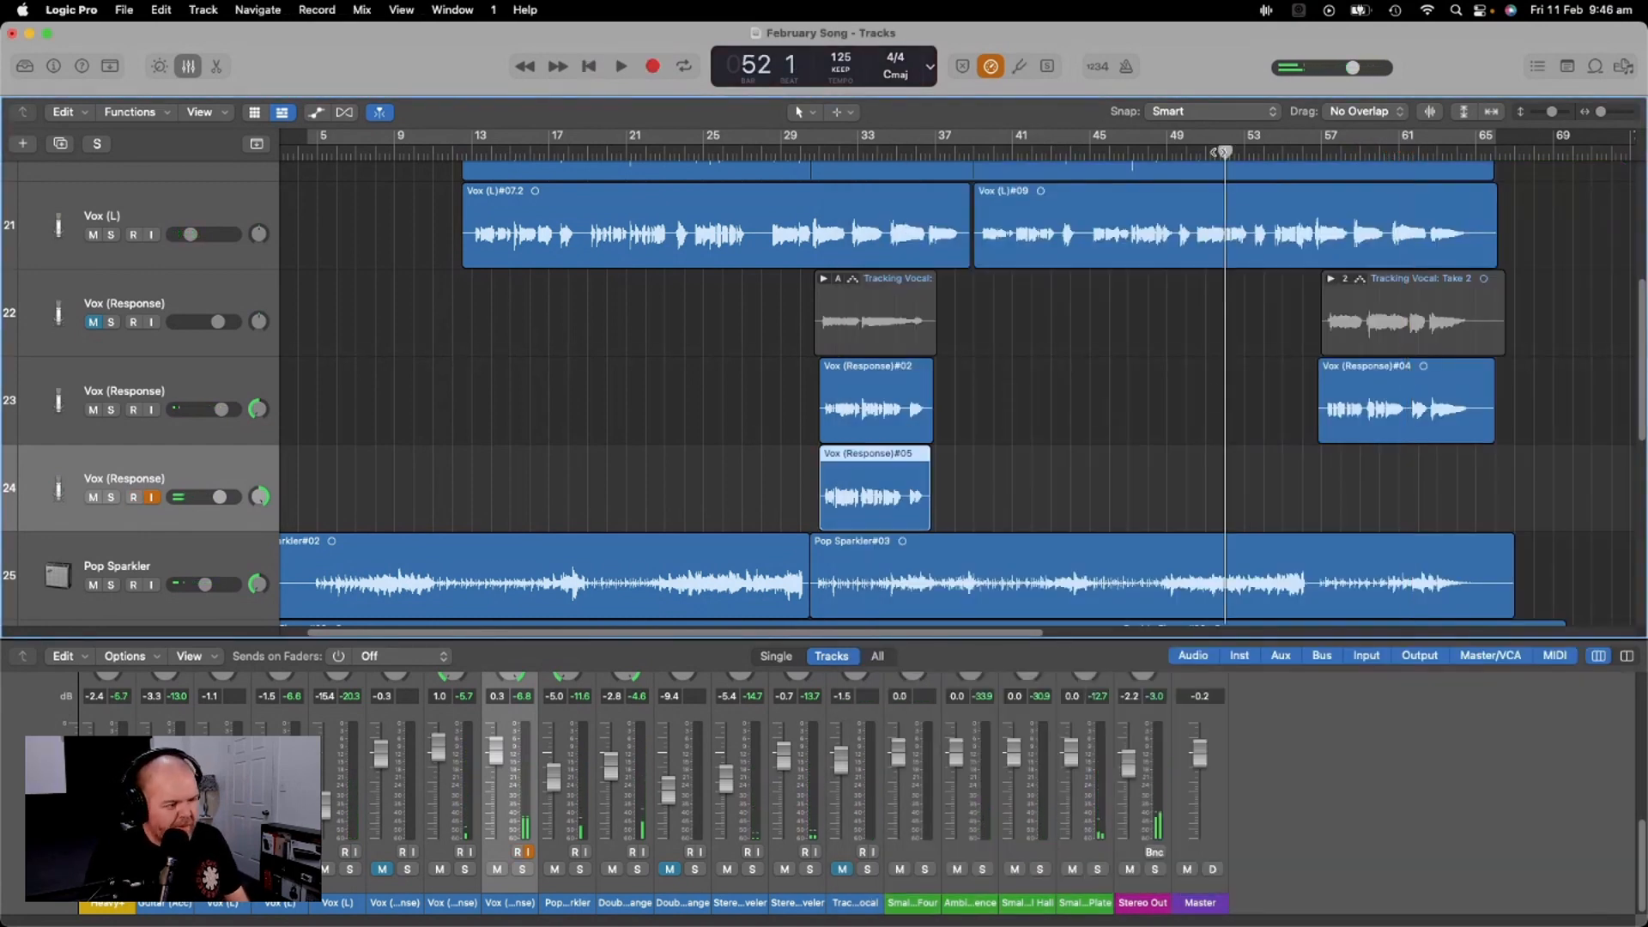
key("r")
key("super+Tab")
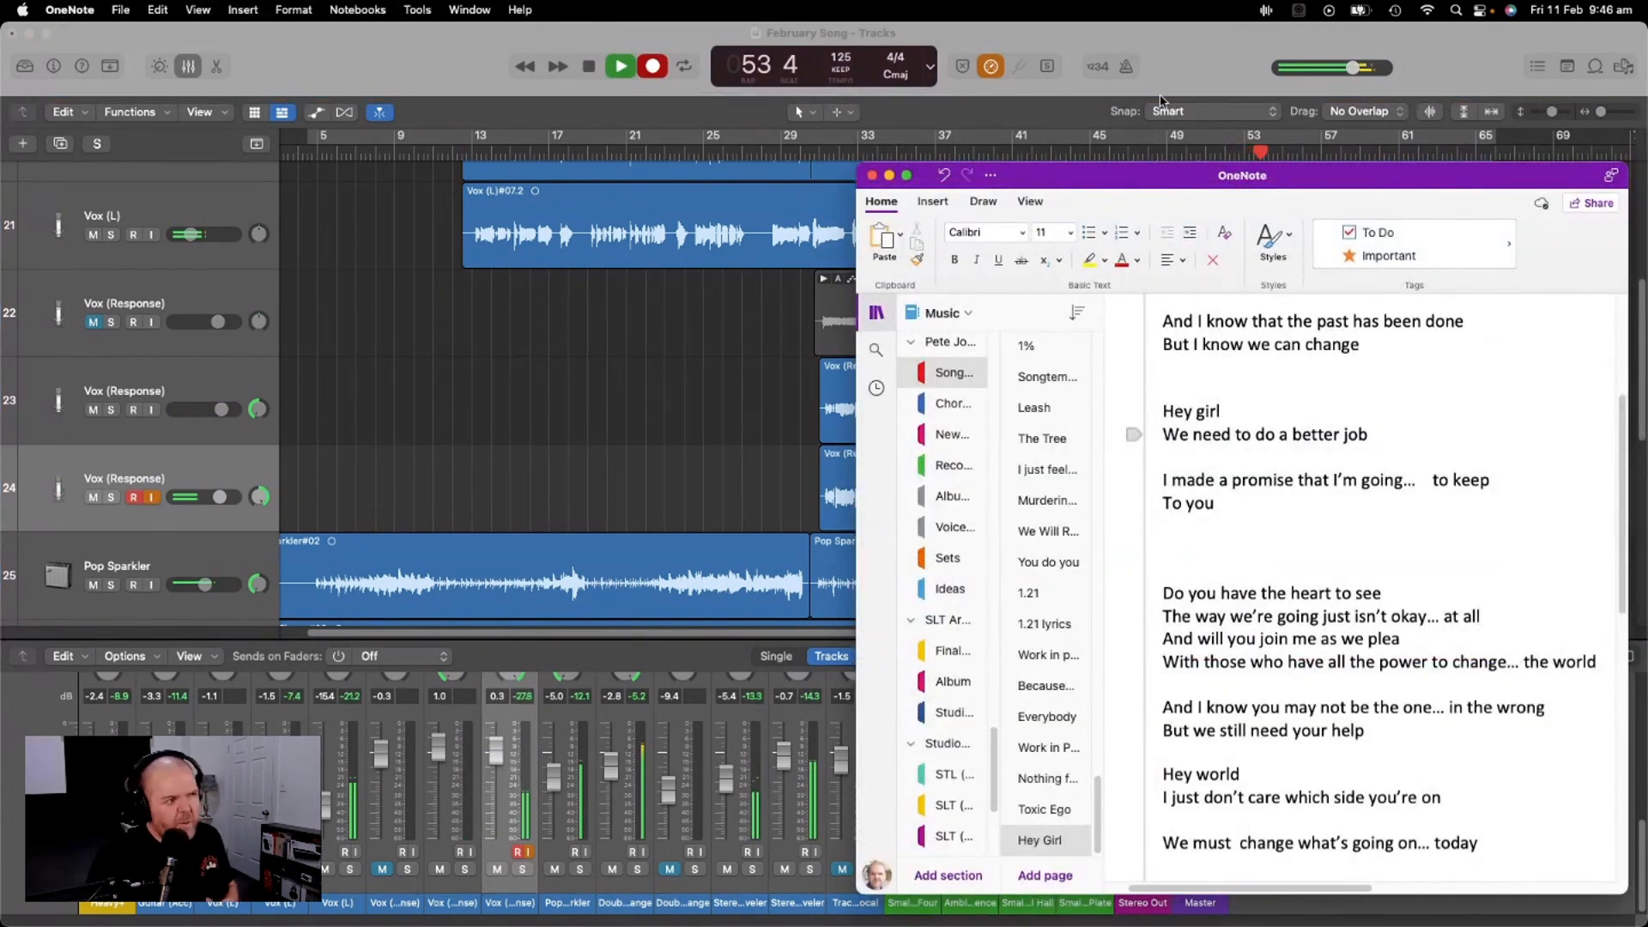
scroll(1443, 466, "down", 6)
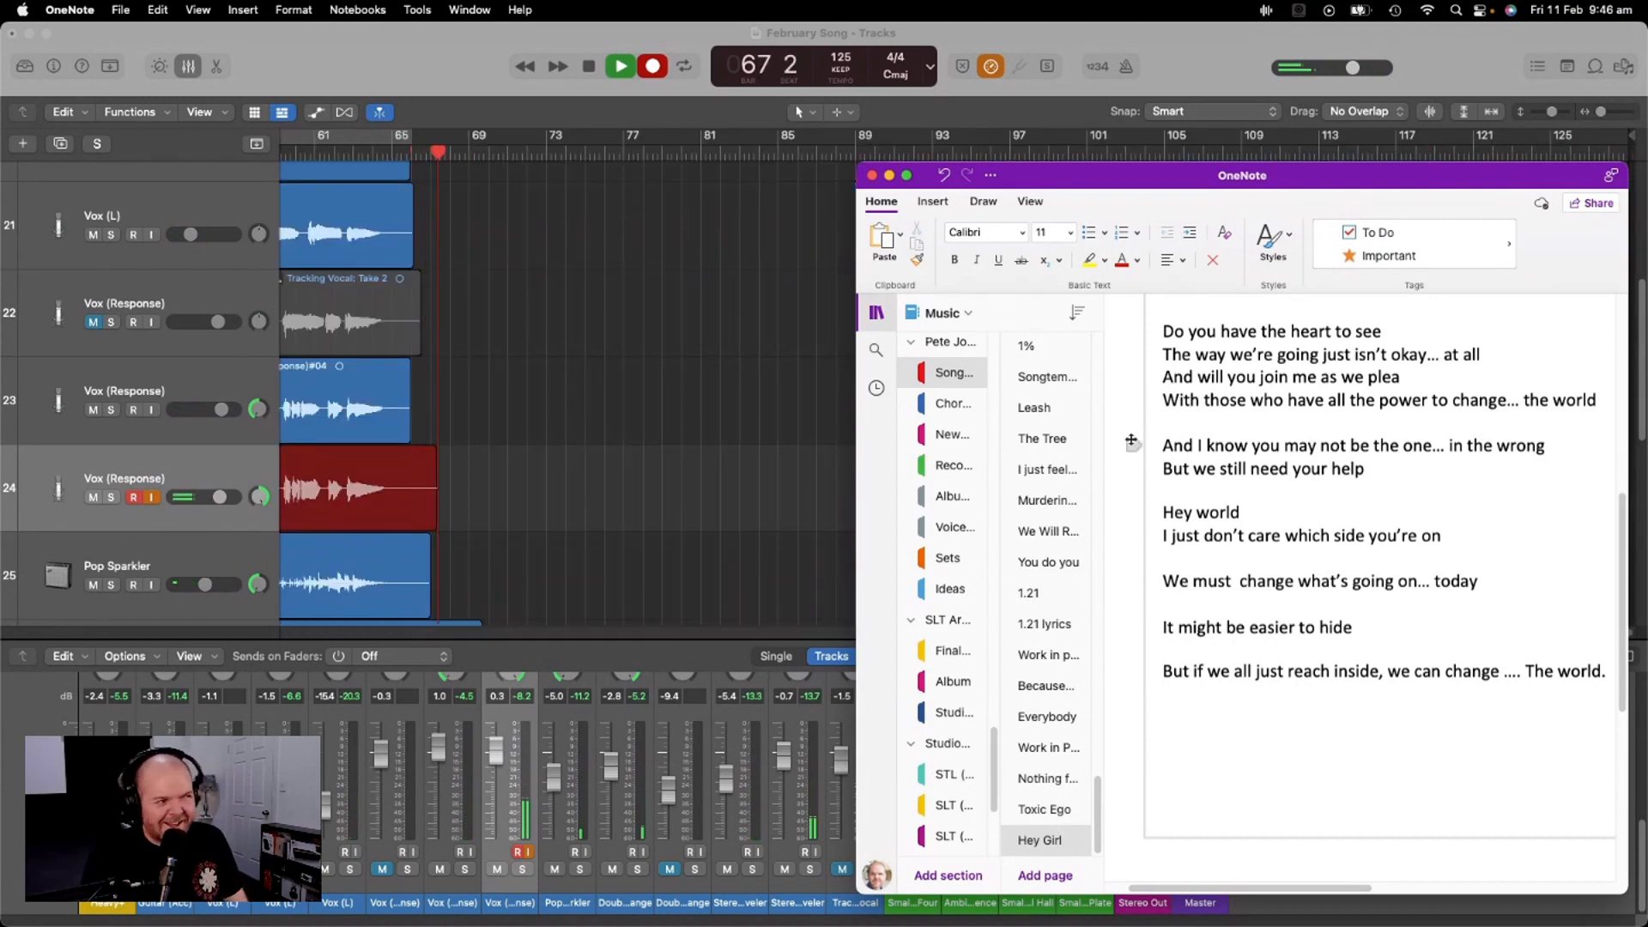
left_click(824, 381)
key("space")
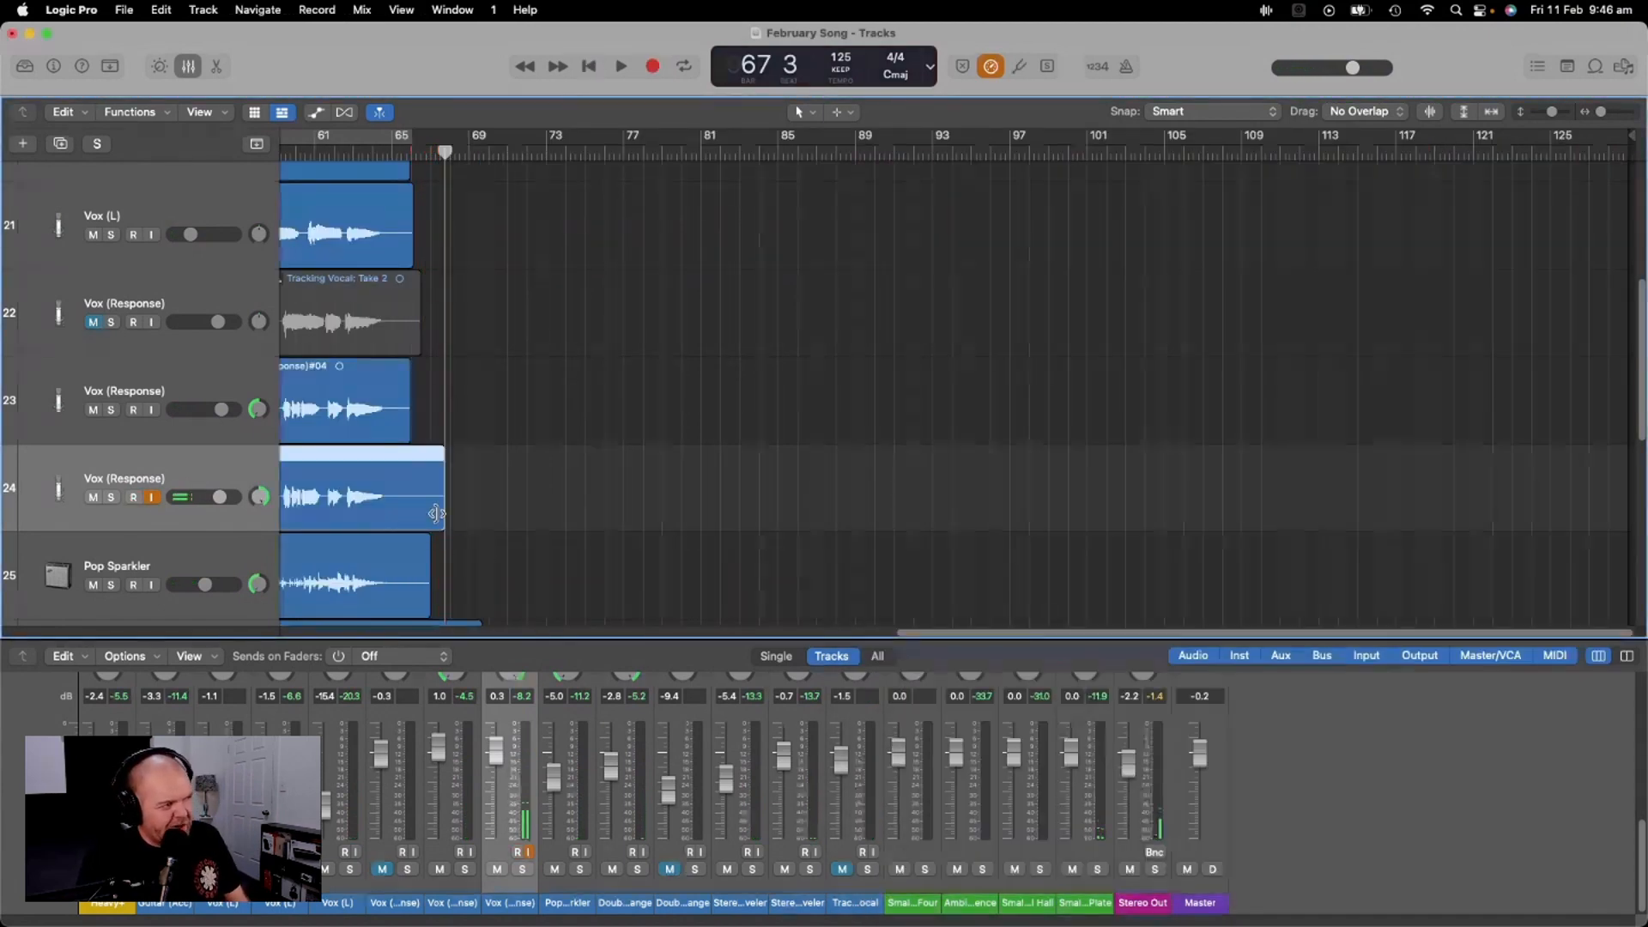
left_click_drag(443, 505, 405, 504)
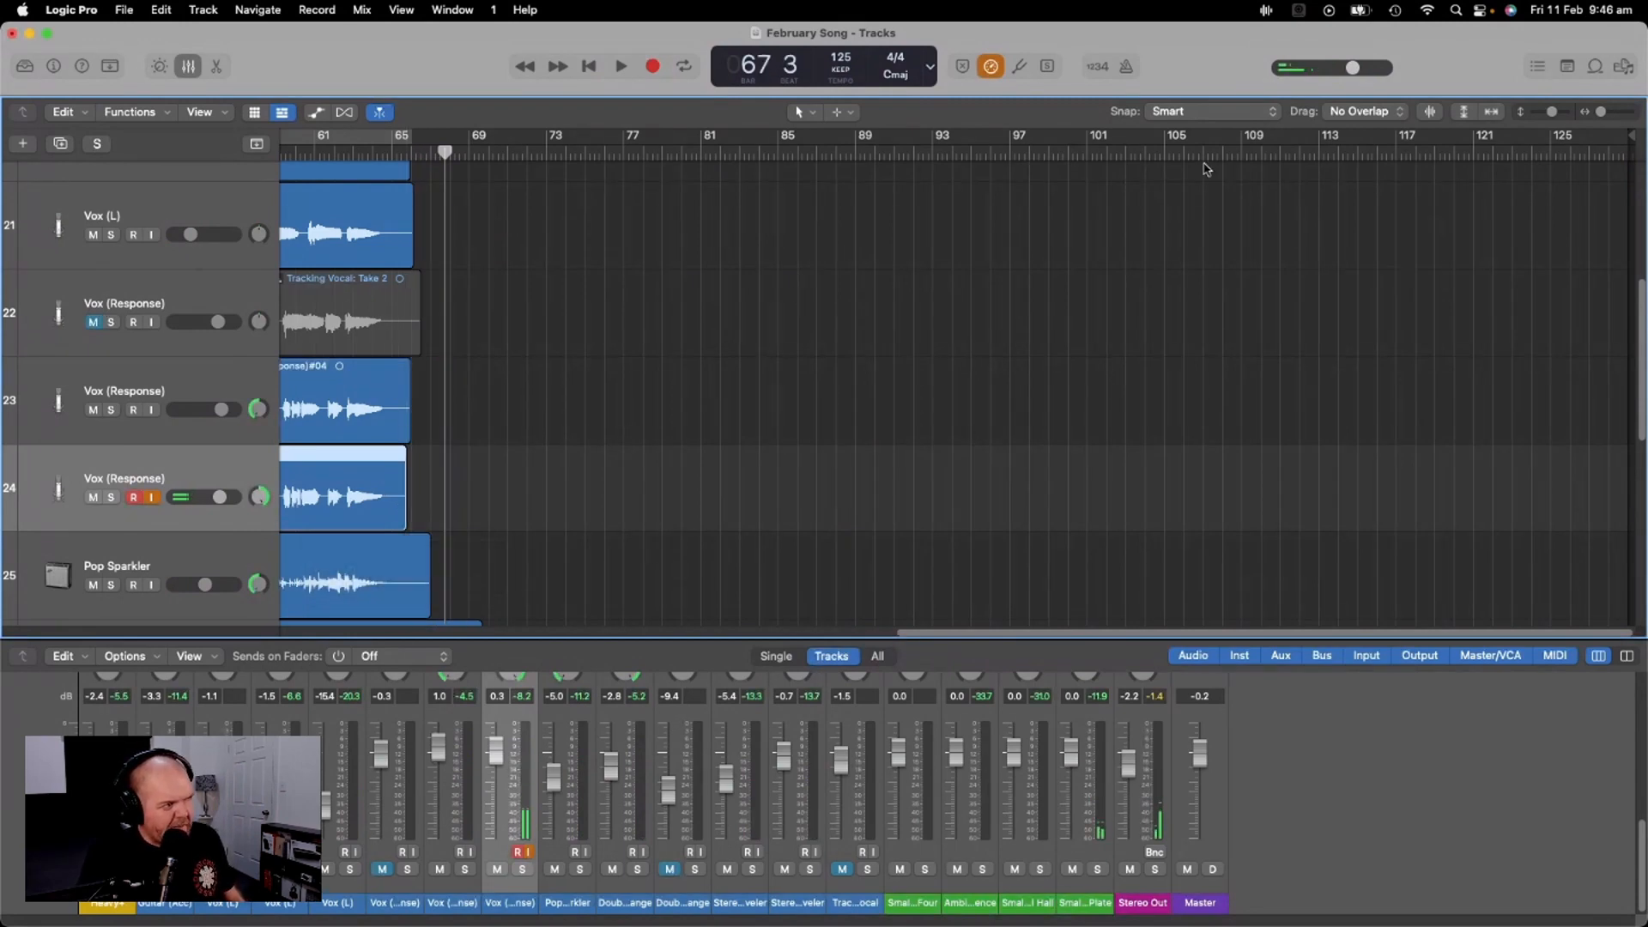
Play from bar 31, narrow the pan of track 23 to -33 and of track 24 likewise, and set their volumes to -0.7 and 0.0 dB
left_click_drag(1601, 112, 1589, 113)
left_click_drag(989, 153, 598, 180)
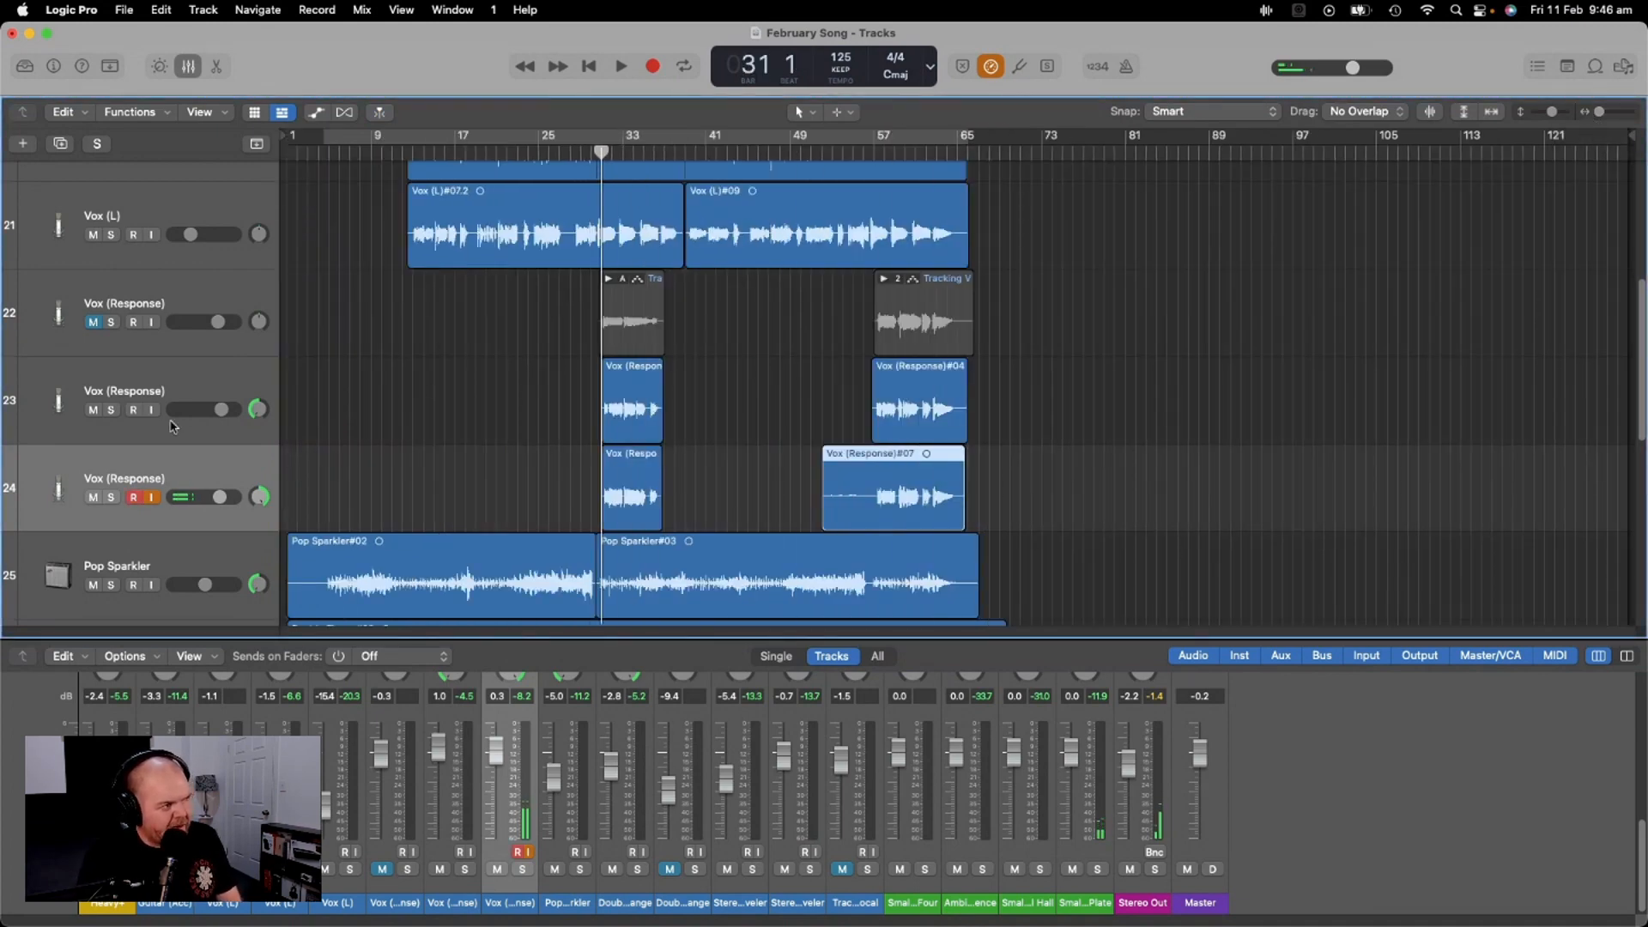
key("space")
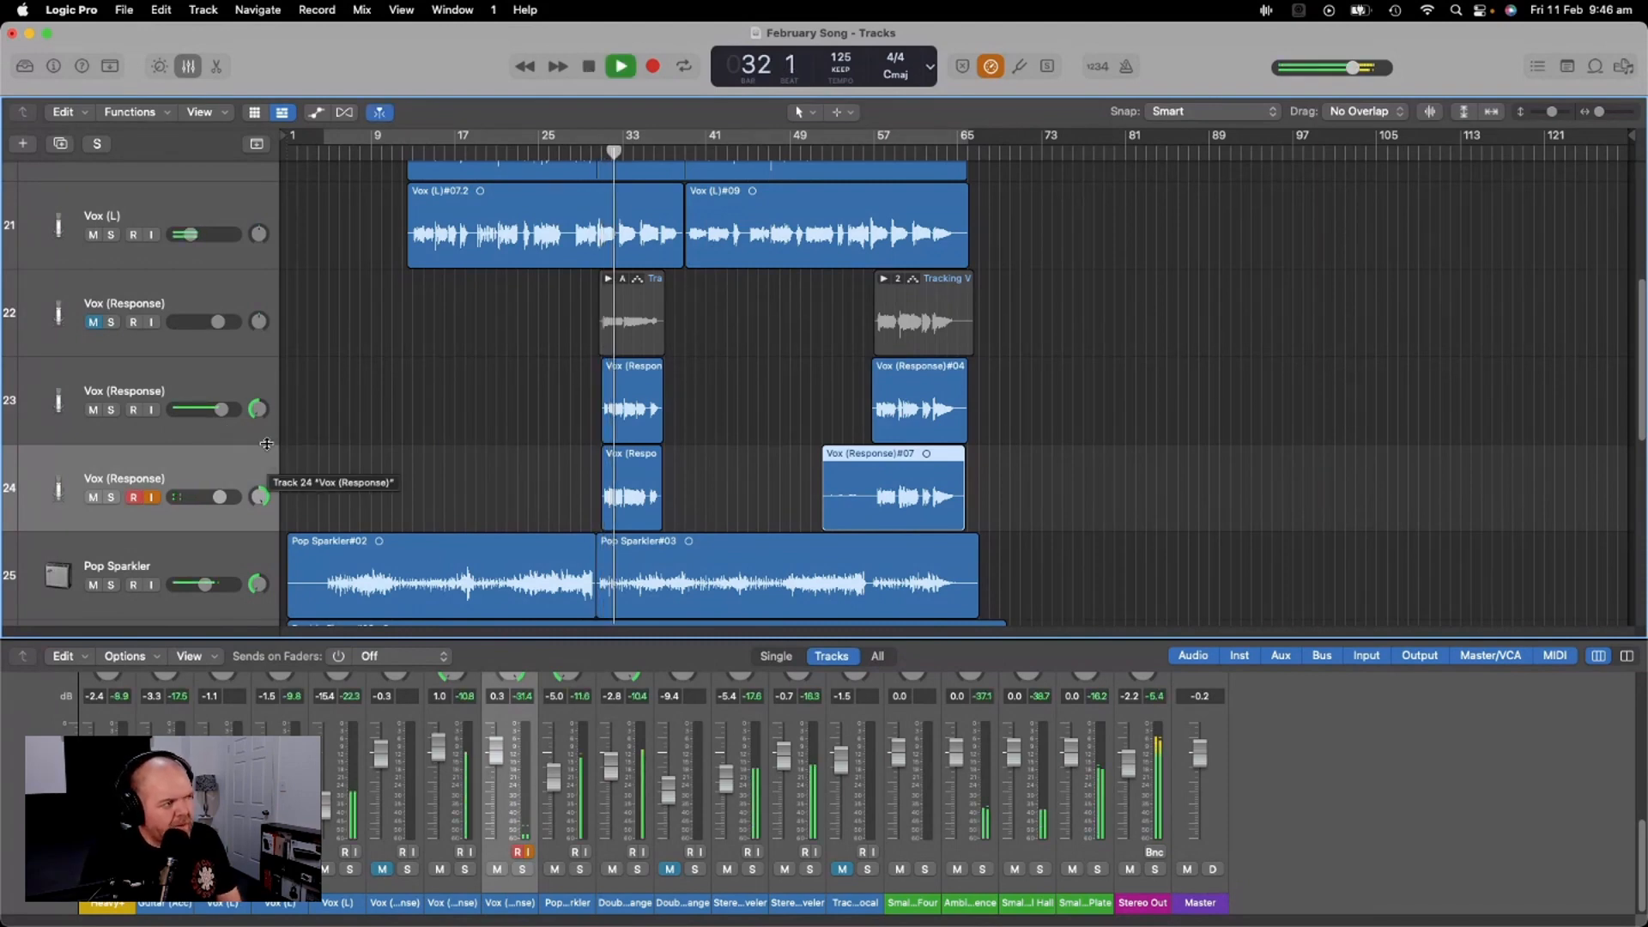
mouse_move(258, 408)
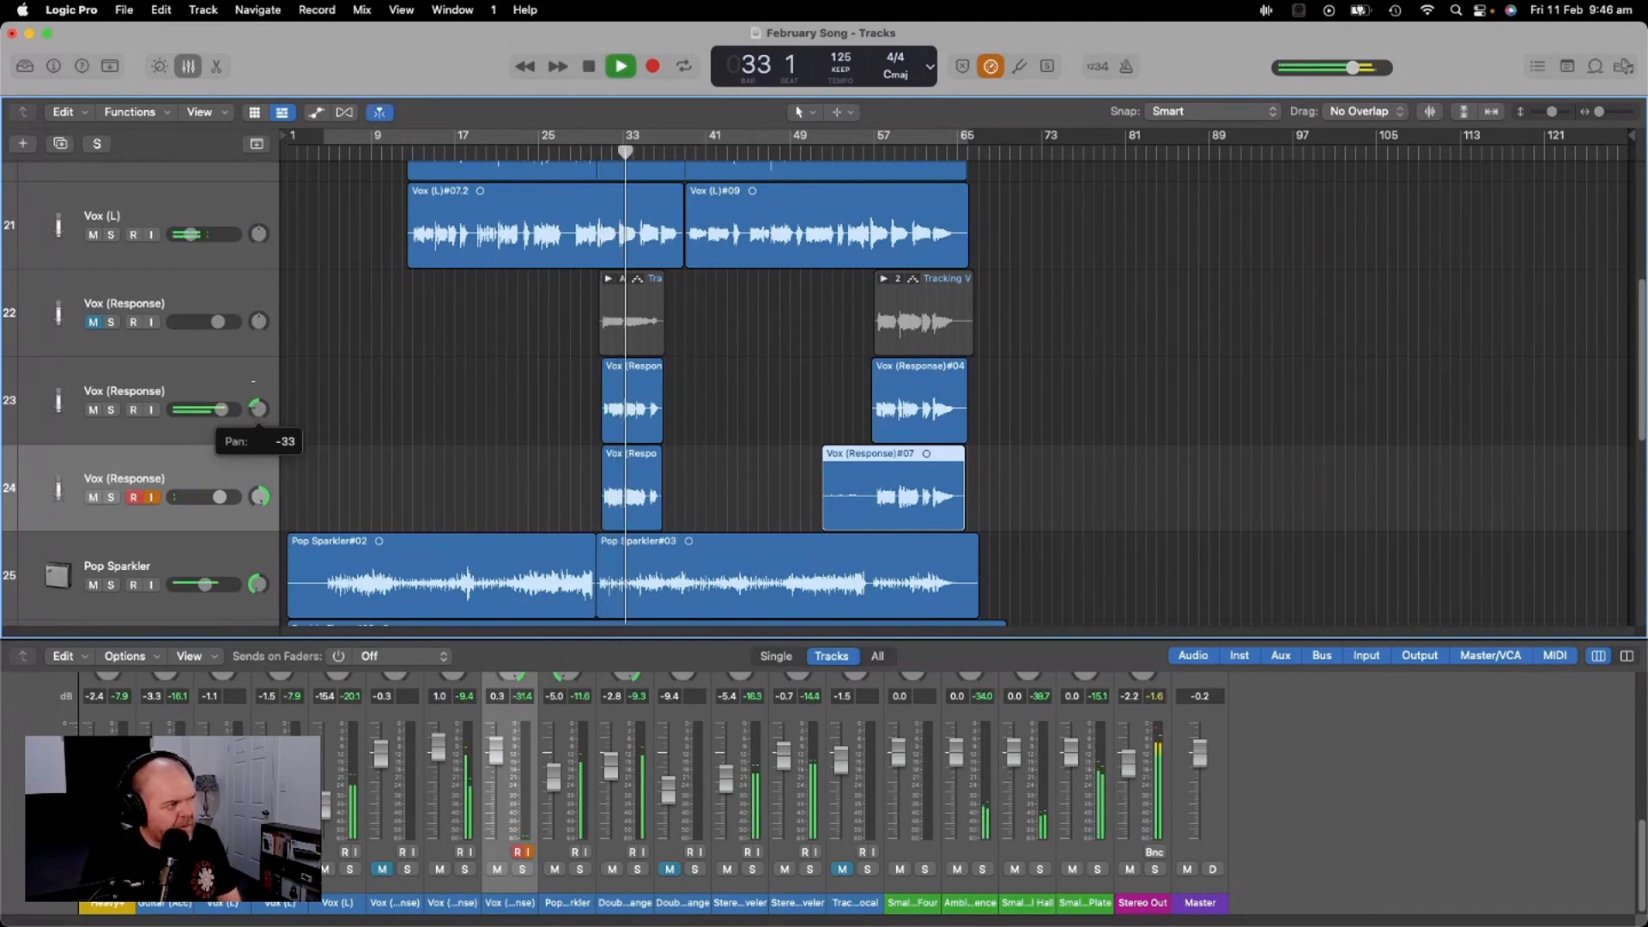
mouse_move(259, 496)
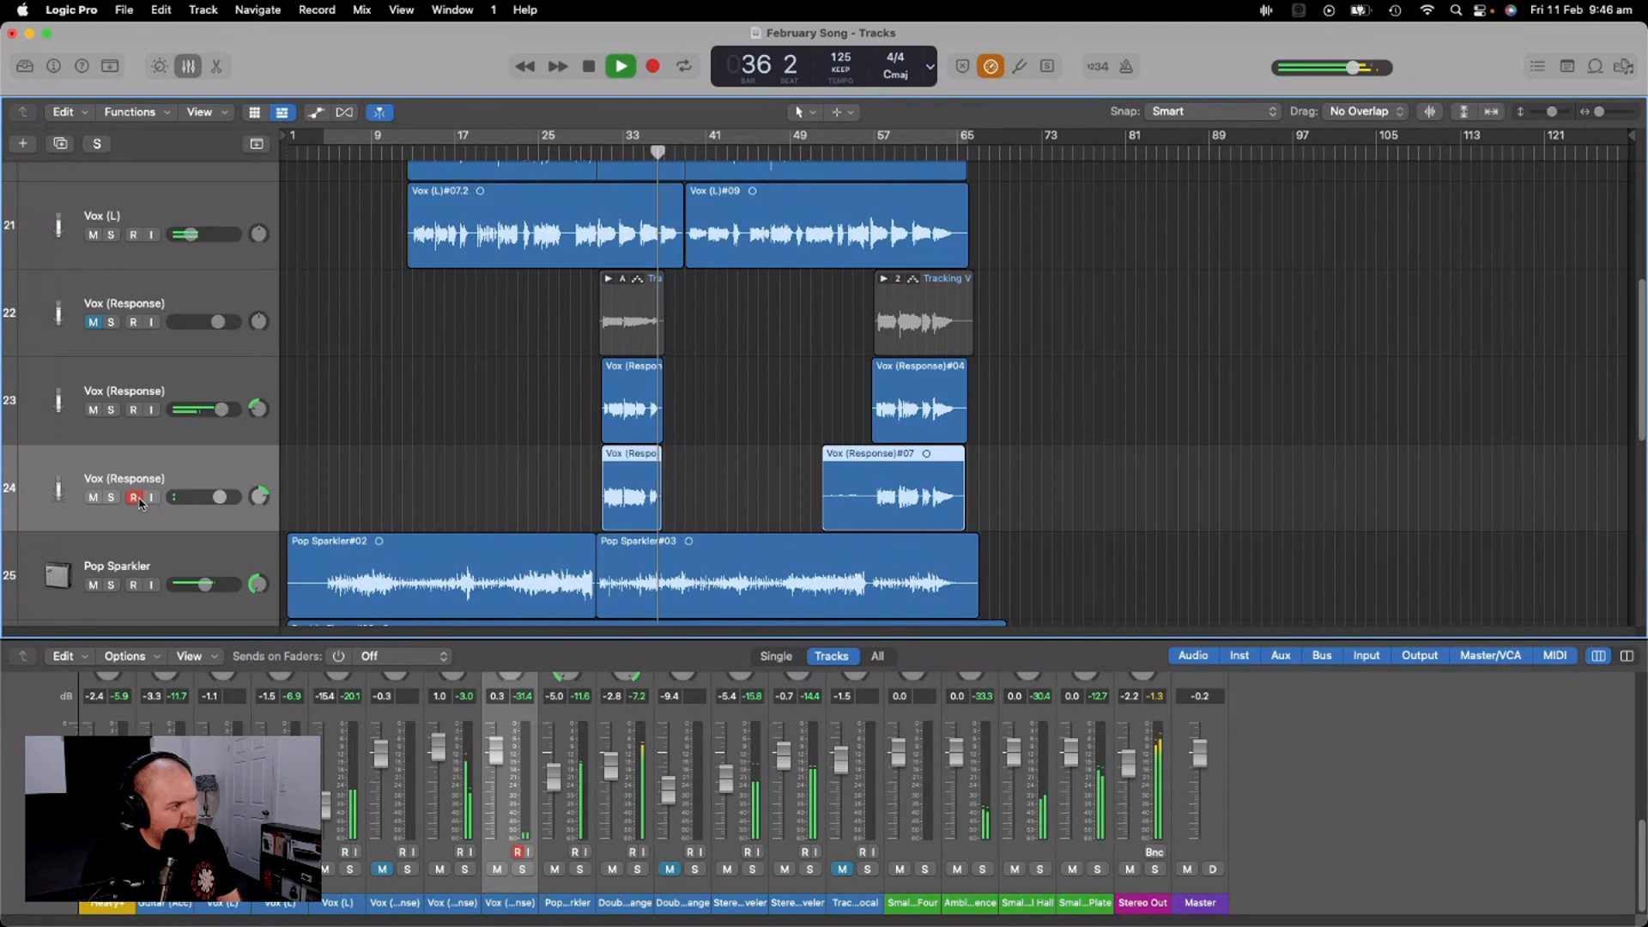
left_click_drag(220, 498, 217, 497)
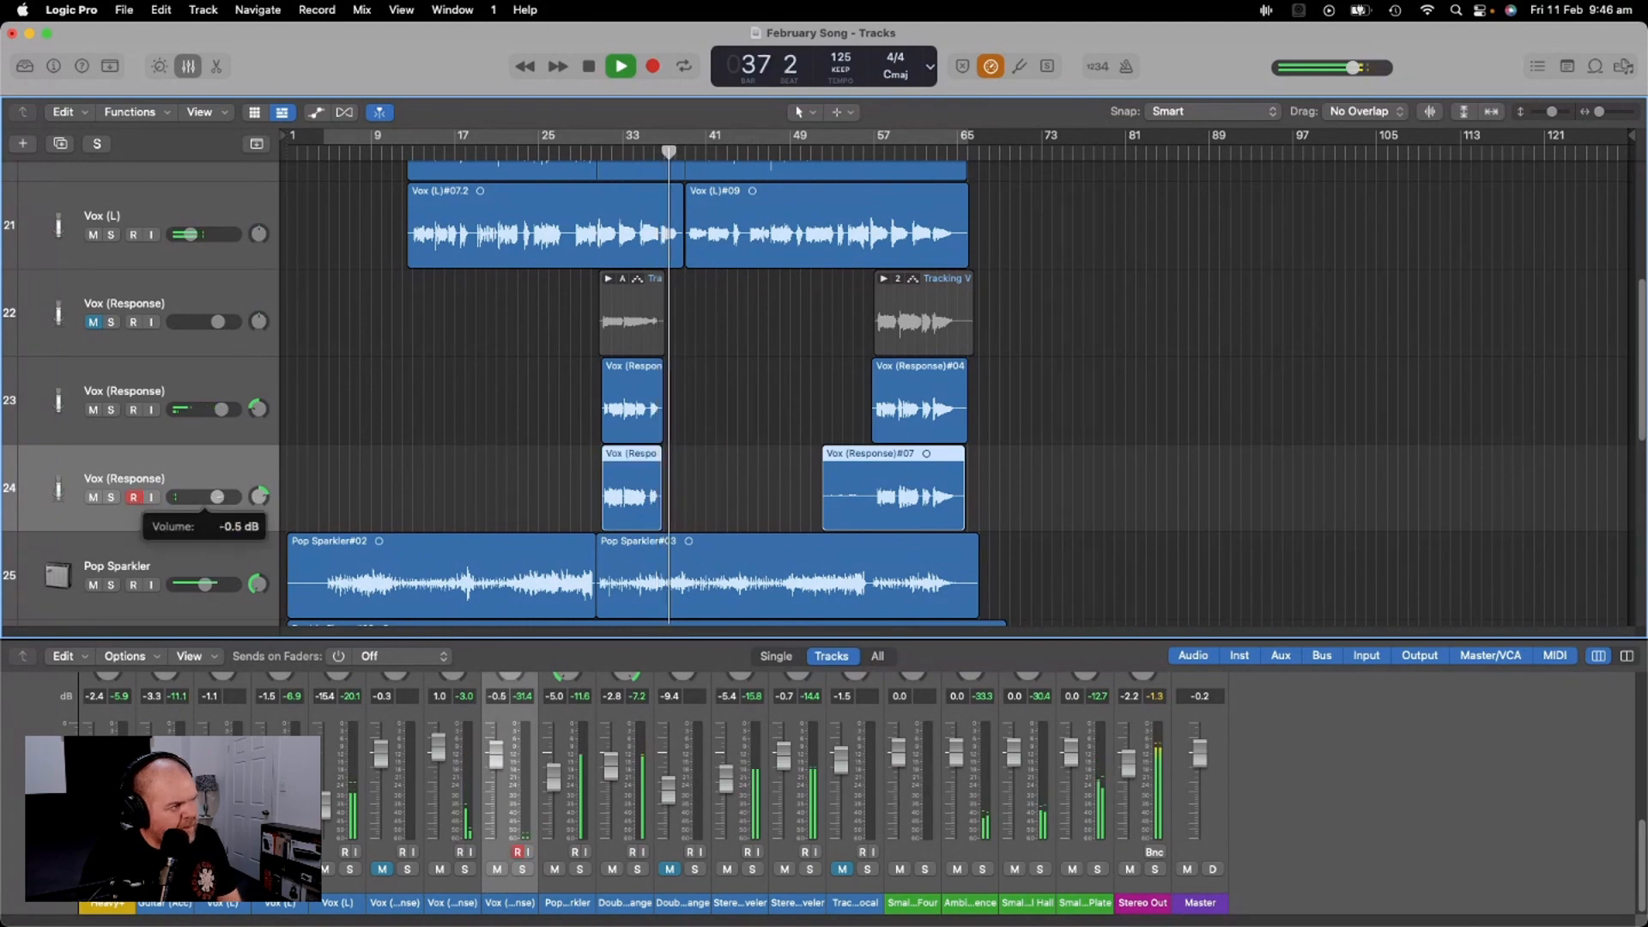
left_click(217, 497, "alt")
left_click_drag(221, 410, 217, 409)
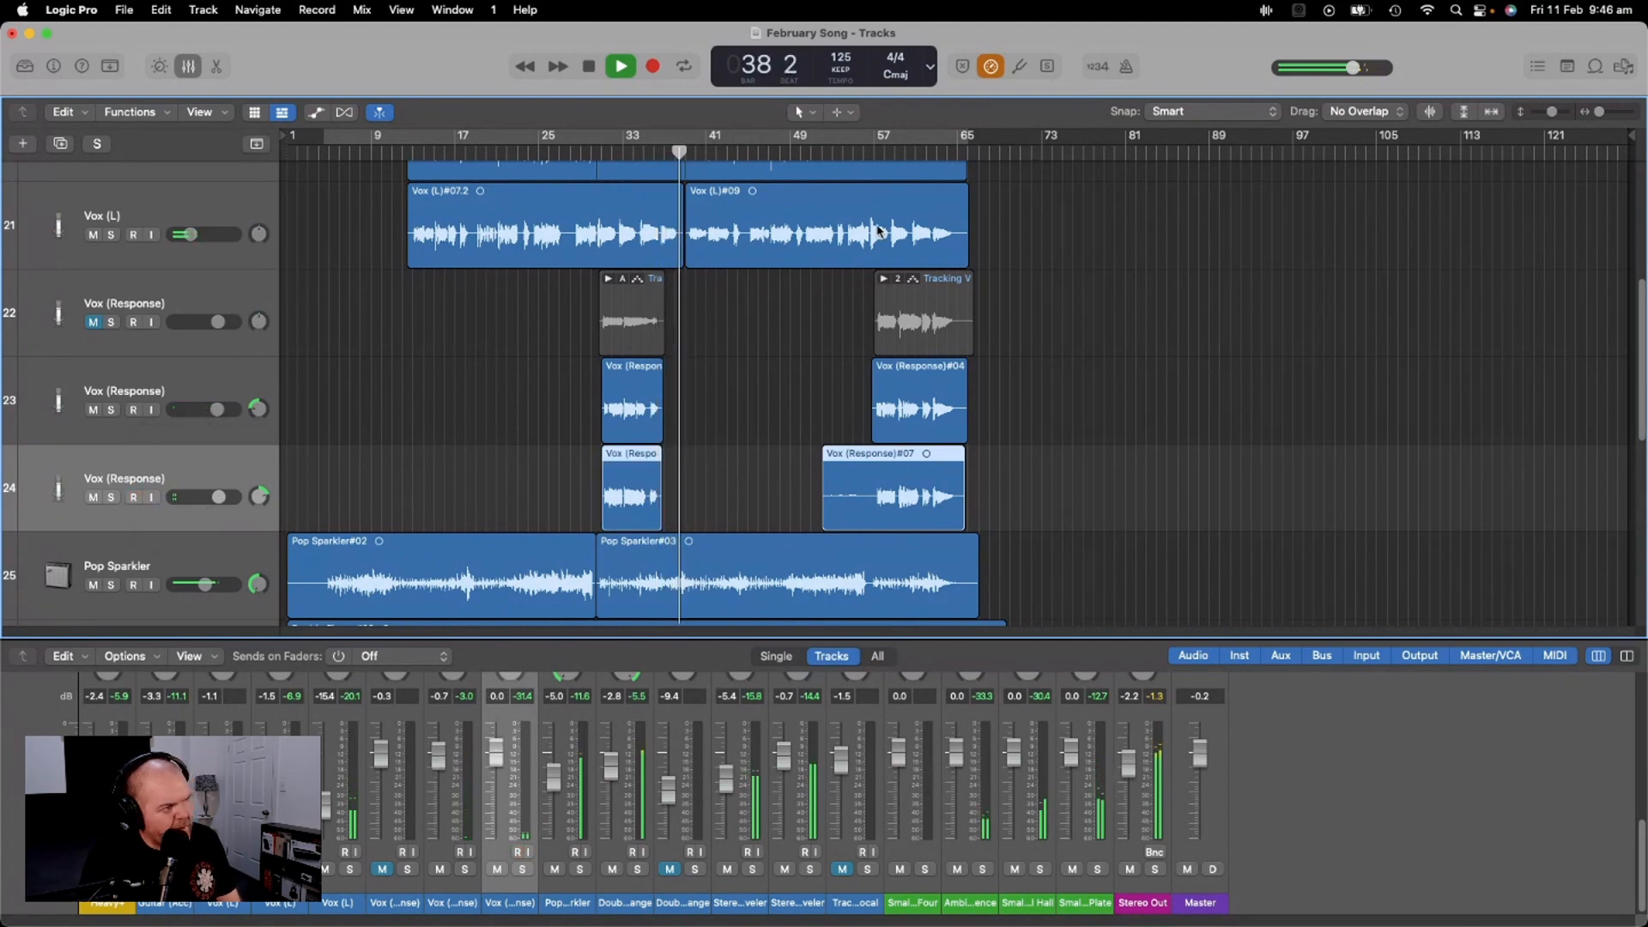
Trim the start of Vox (Response)#07 to about bar 56, and lower track 23 to -1.5 dB and track 24 to -1.8 dB during playback
left_click_drag(825, 514, 873, 516)
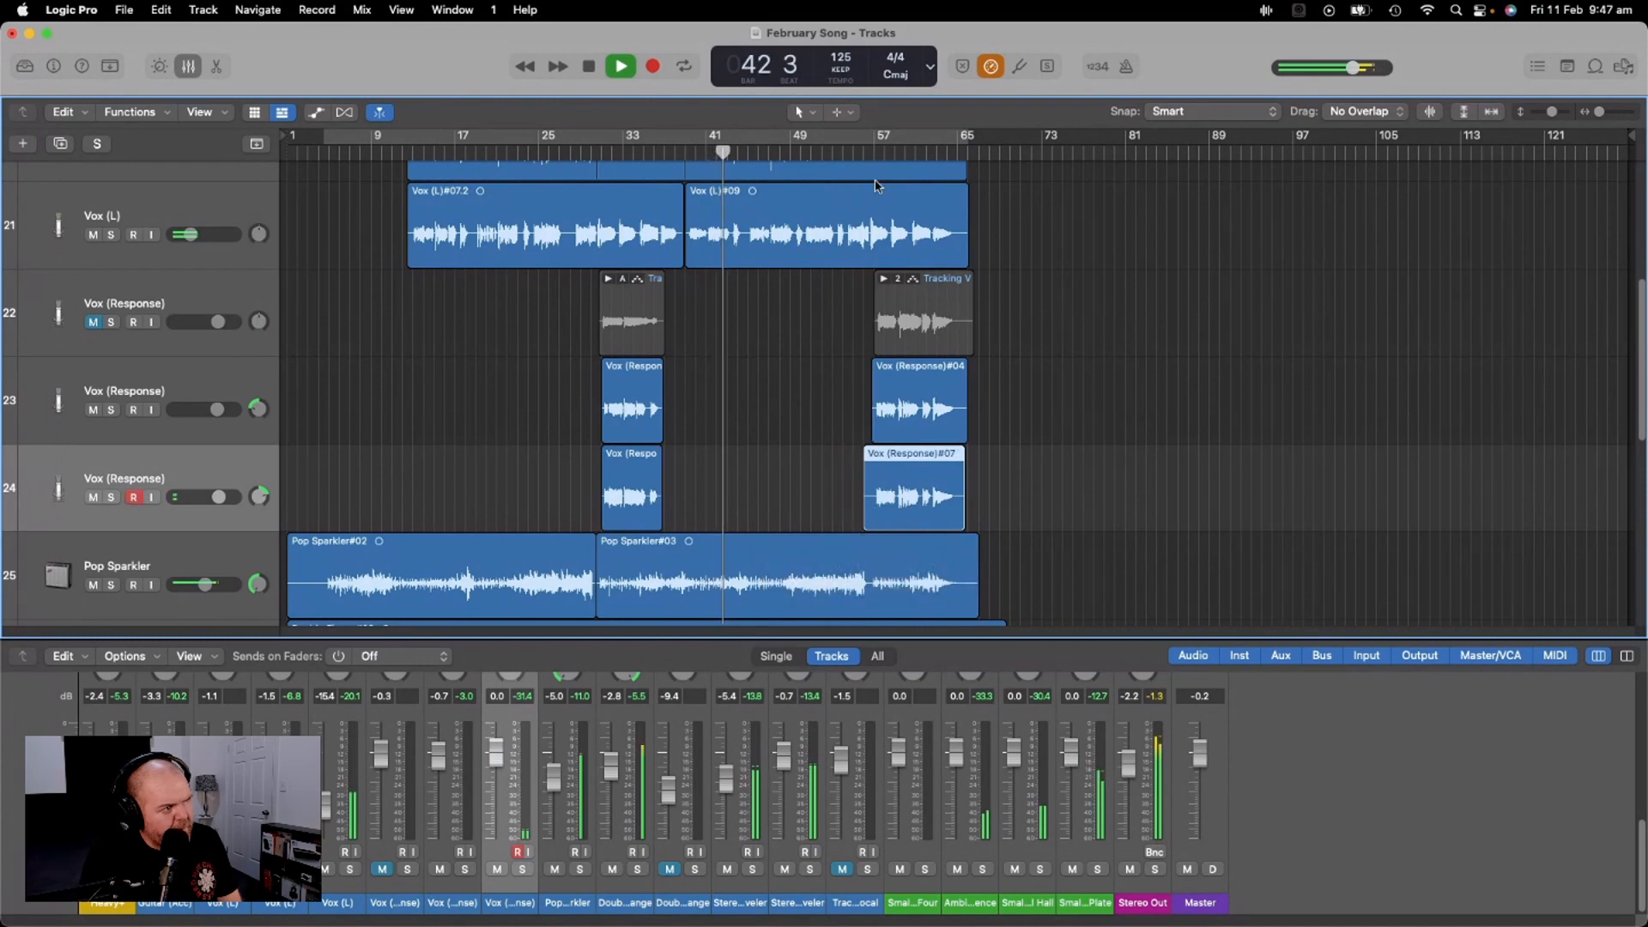
left_click(874, 153)
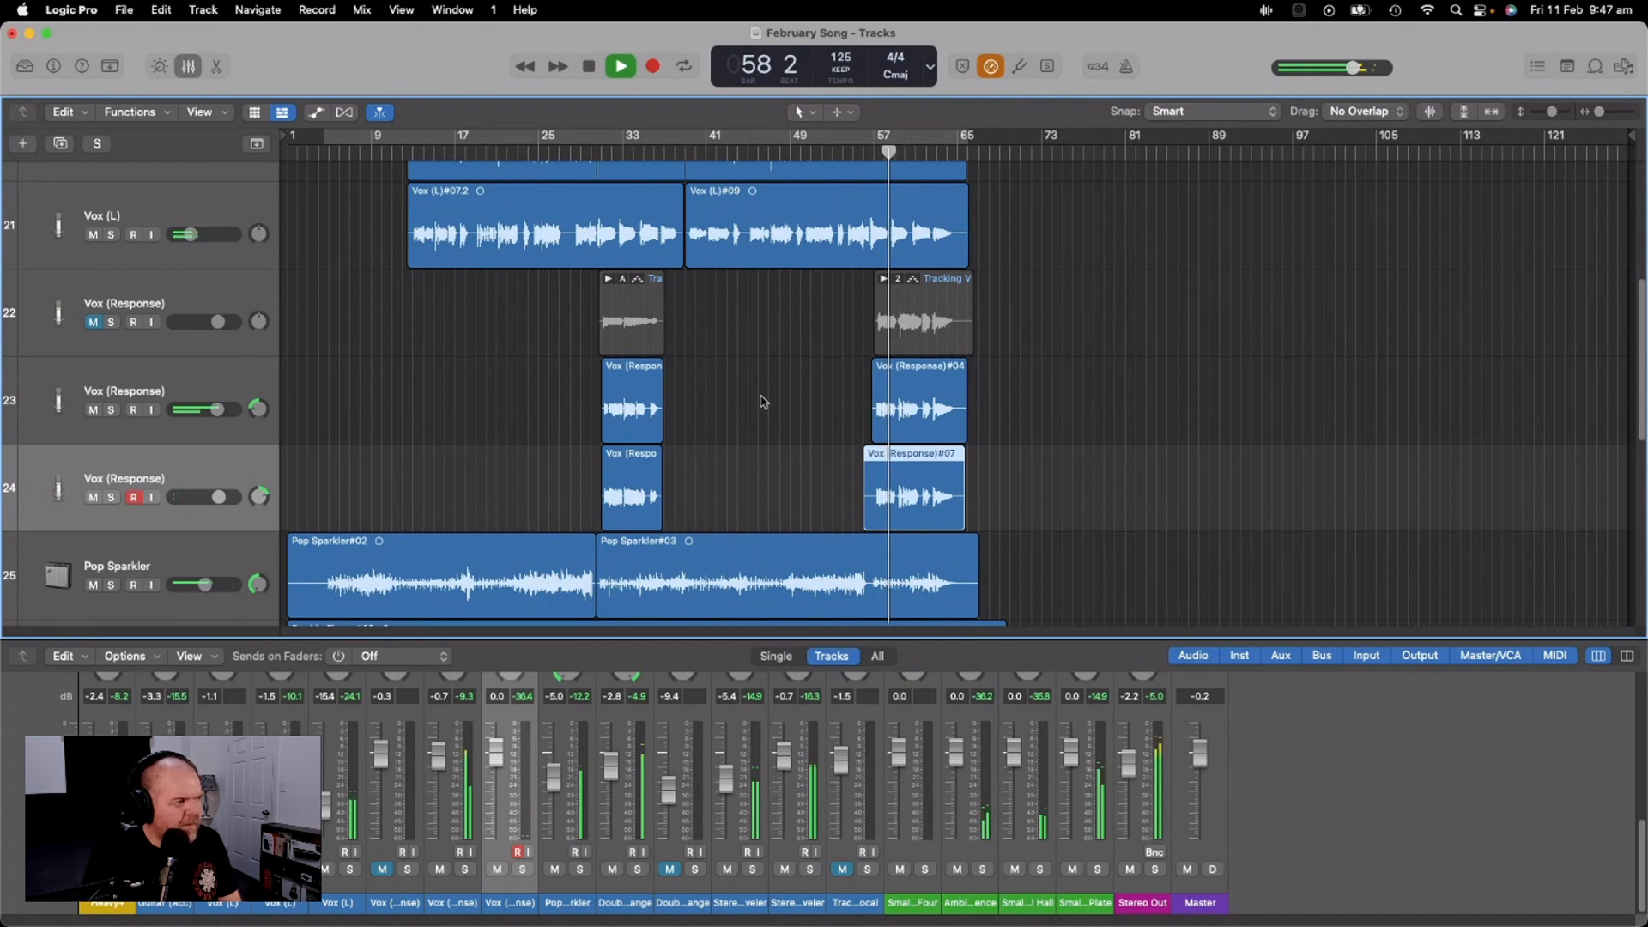
scroll(745, 403, "down", 2)
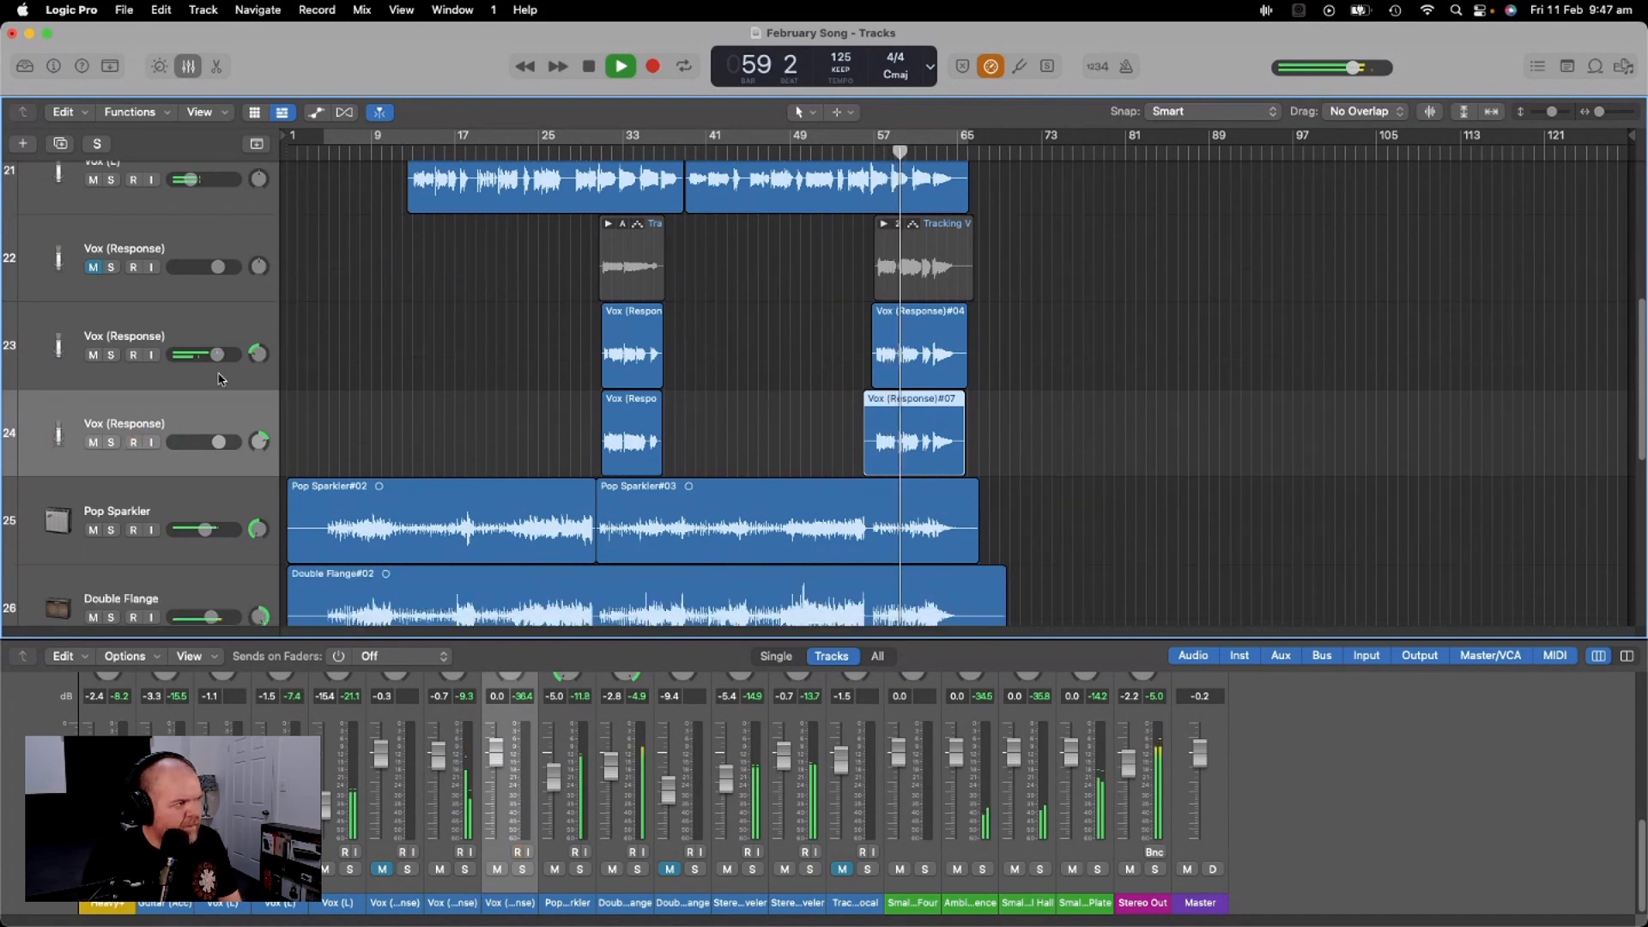
left_click_drag(217, 353, 214, 354)
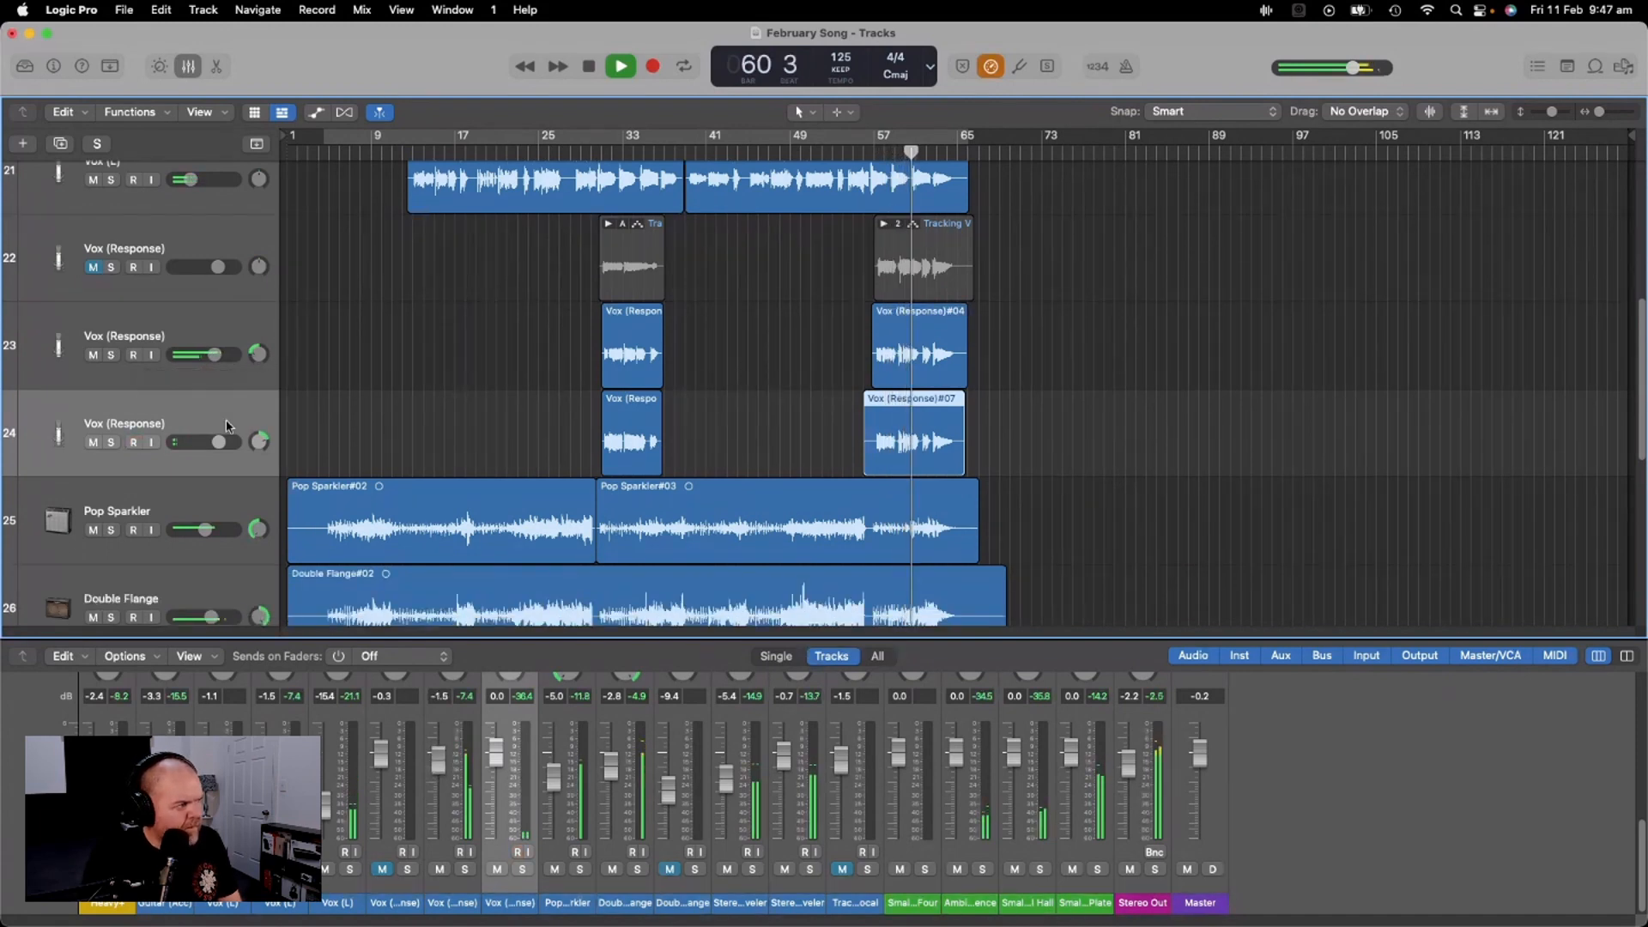
left_click_drag(218, 441, 214, 441)
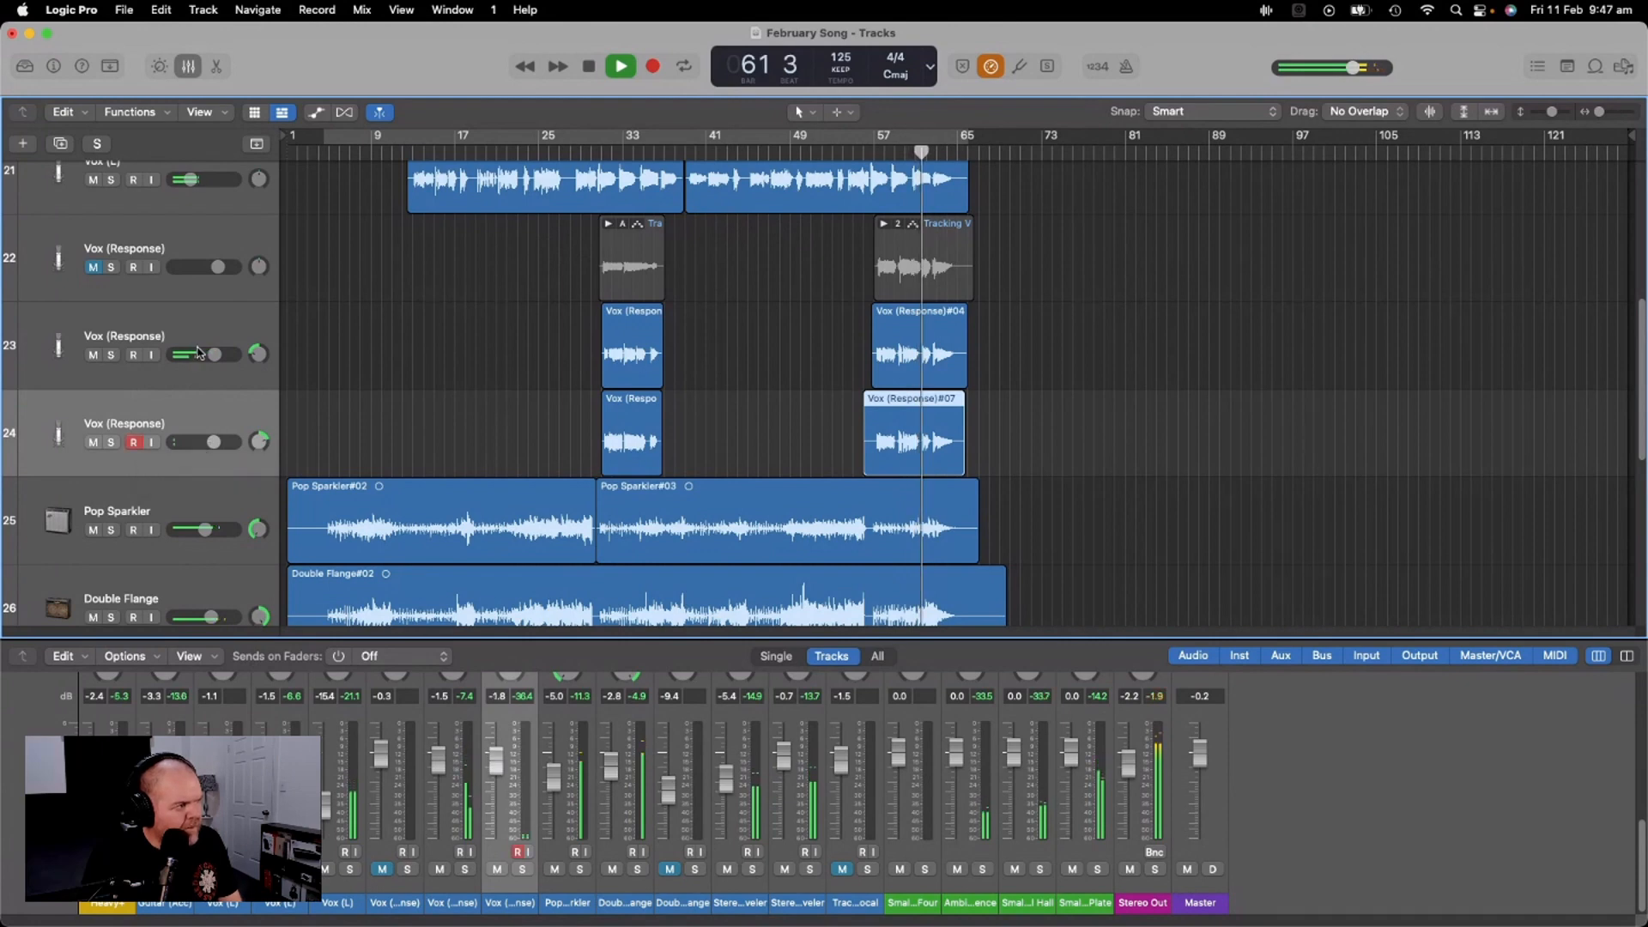
Lower the volume of response vocal track 23 to -1.8 dB during playback, and stop playback
left_click_drag(198, 353, 196, 353)
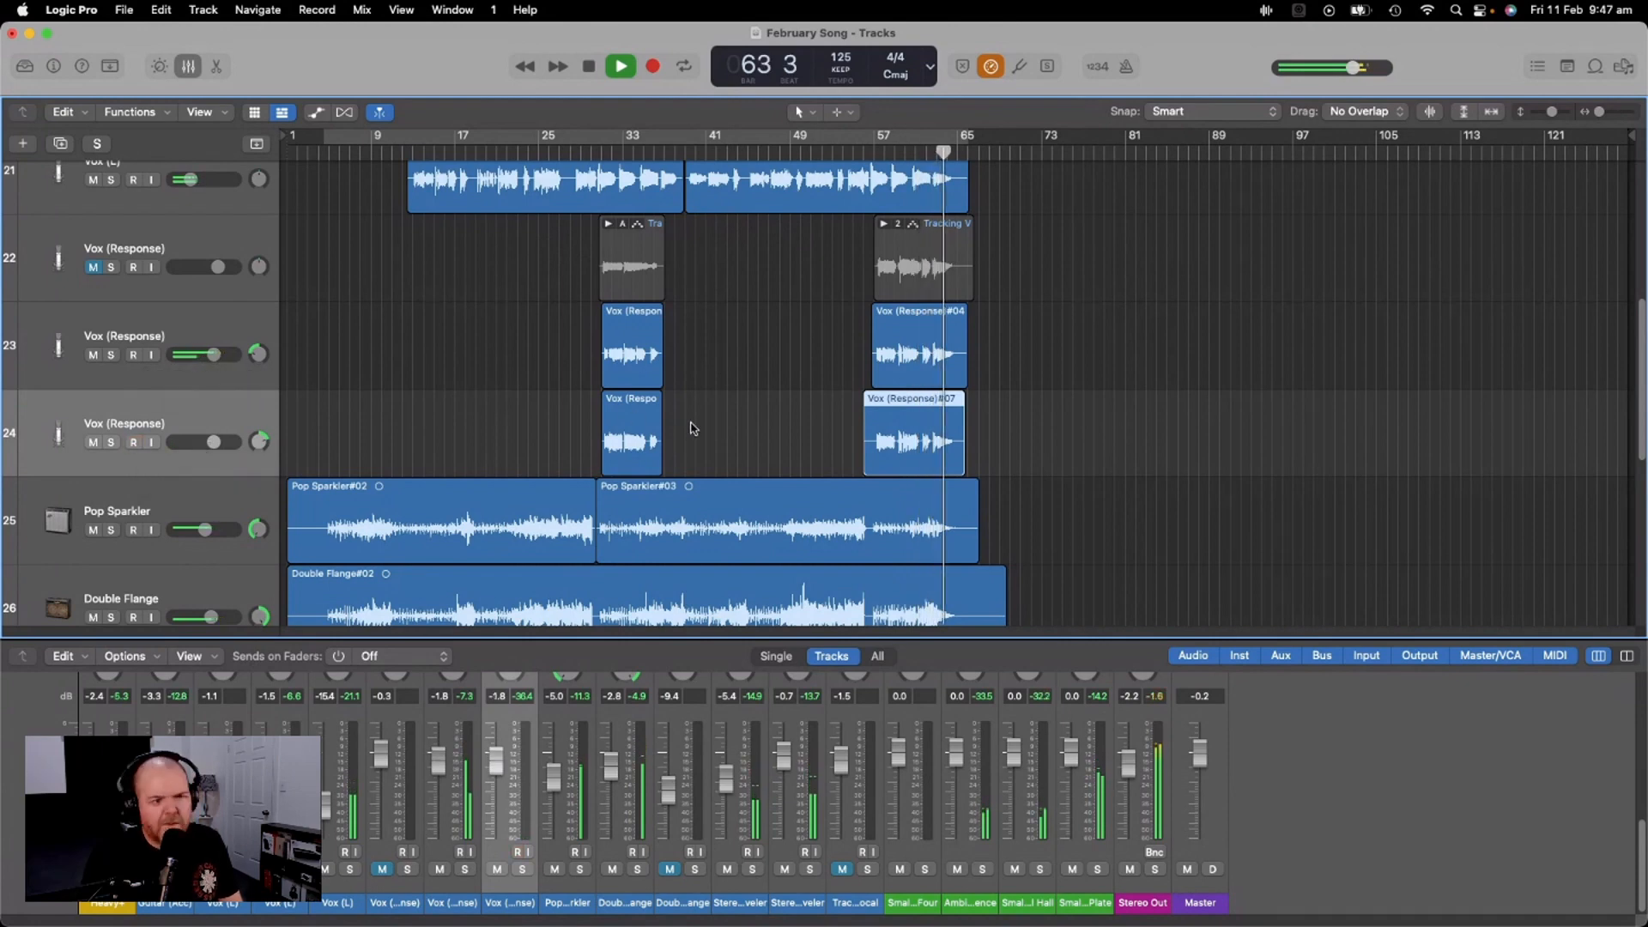
key("alt+r")
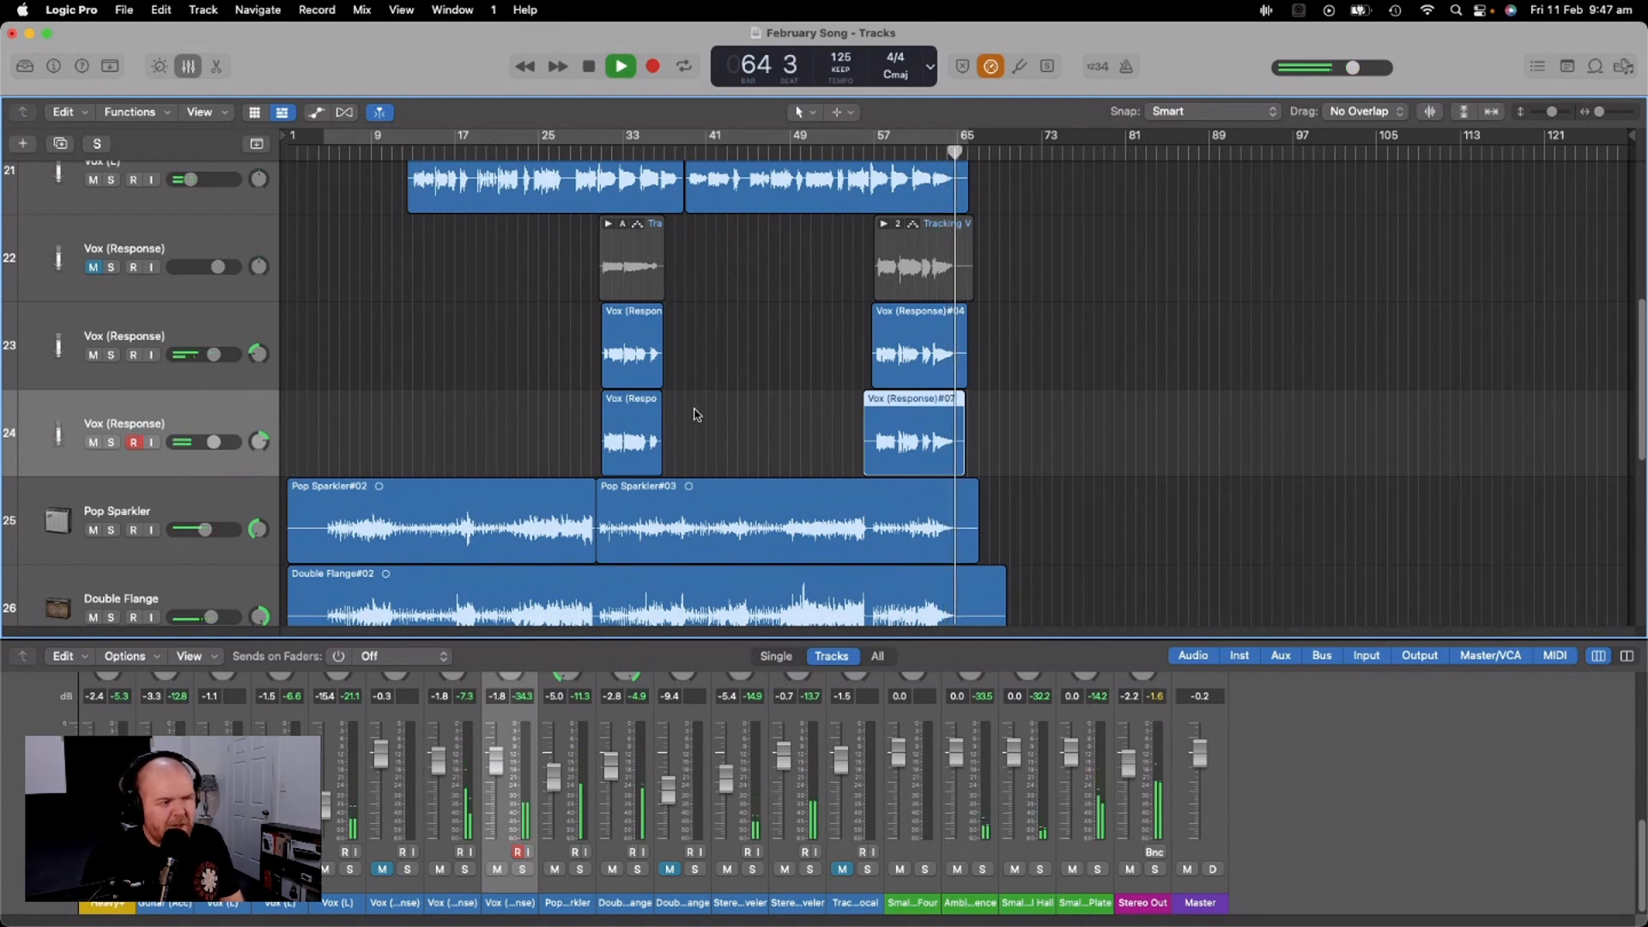
key("space")
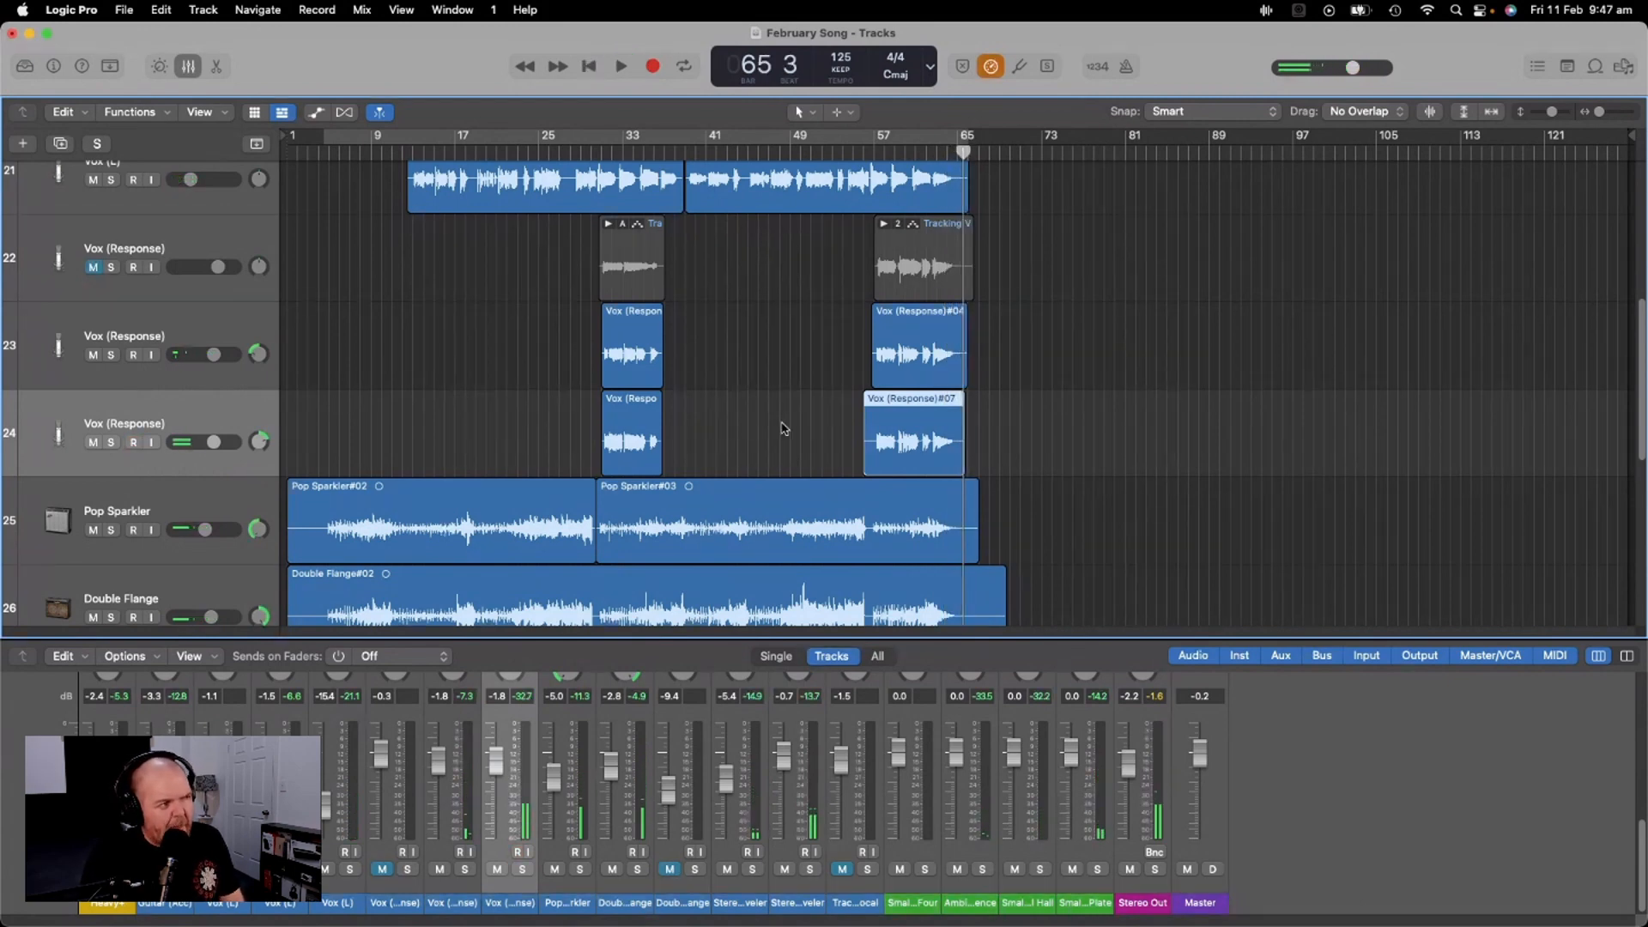
Return the playhead to bar 1 and look over the arrangement from the Heavy+ drums down through the vocal and guitar tracks
scroll(383, 397, "up", 6)
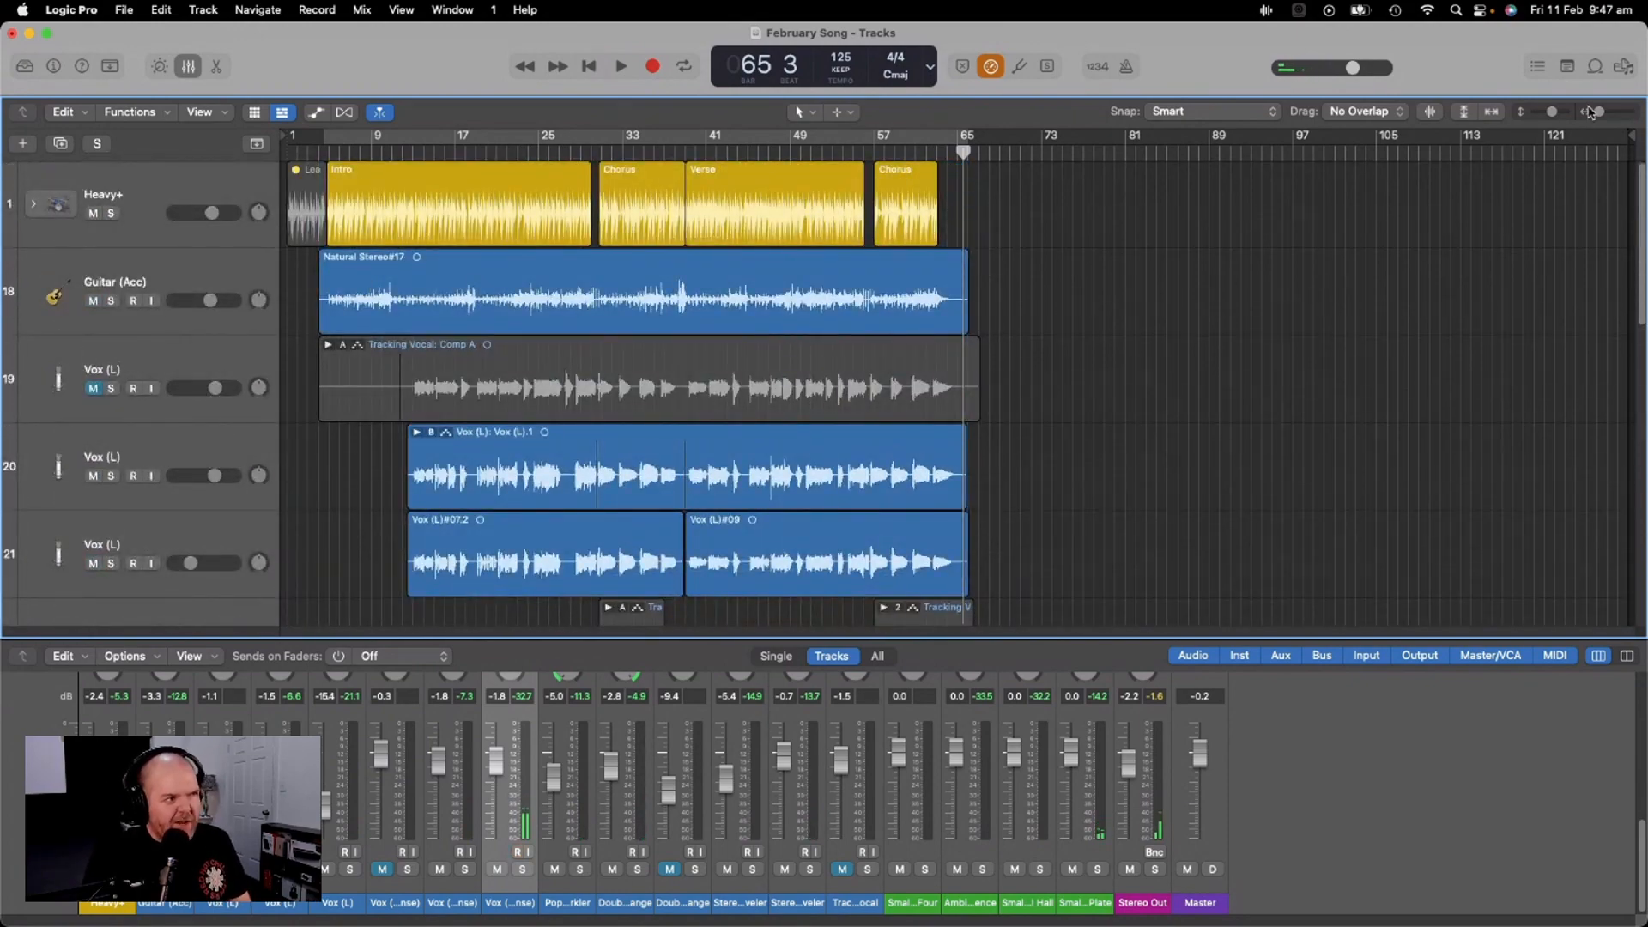
left_click_drag(1600, 112, 1605, 112)
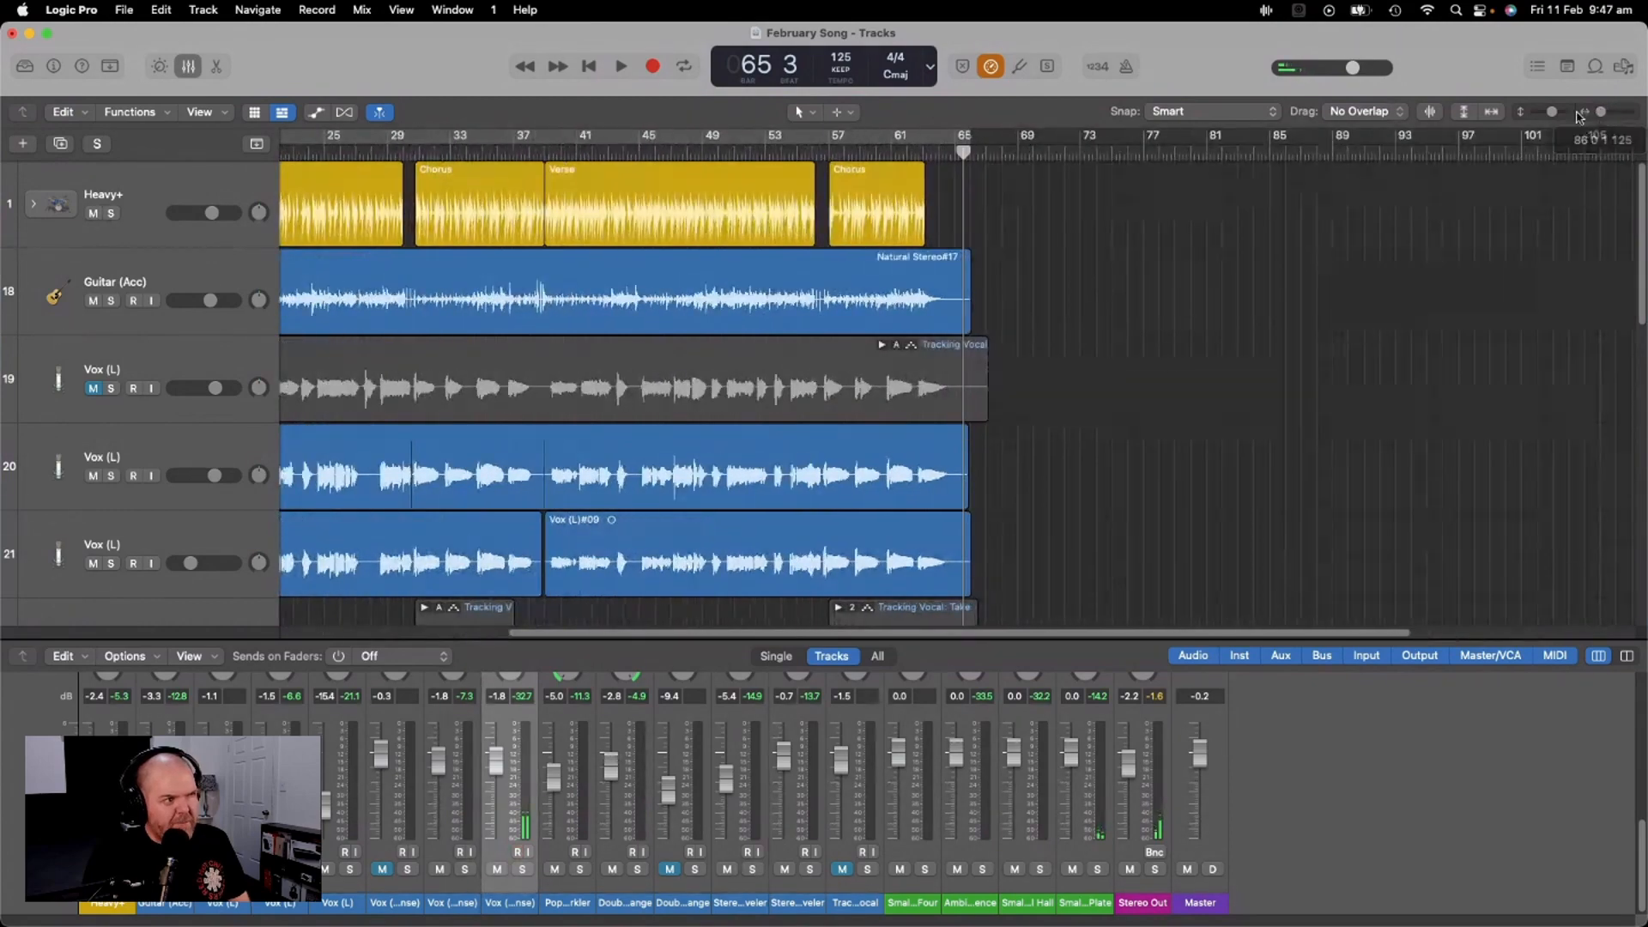
scroll(1125, 257, "down", 1)
scroll(1125, 258, "up", 1)
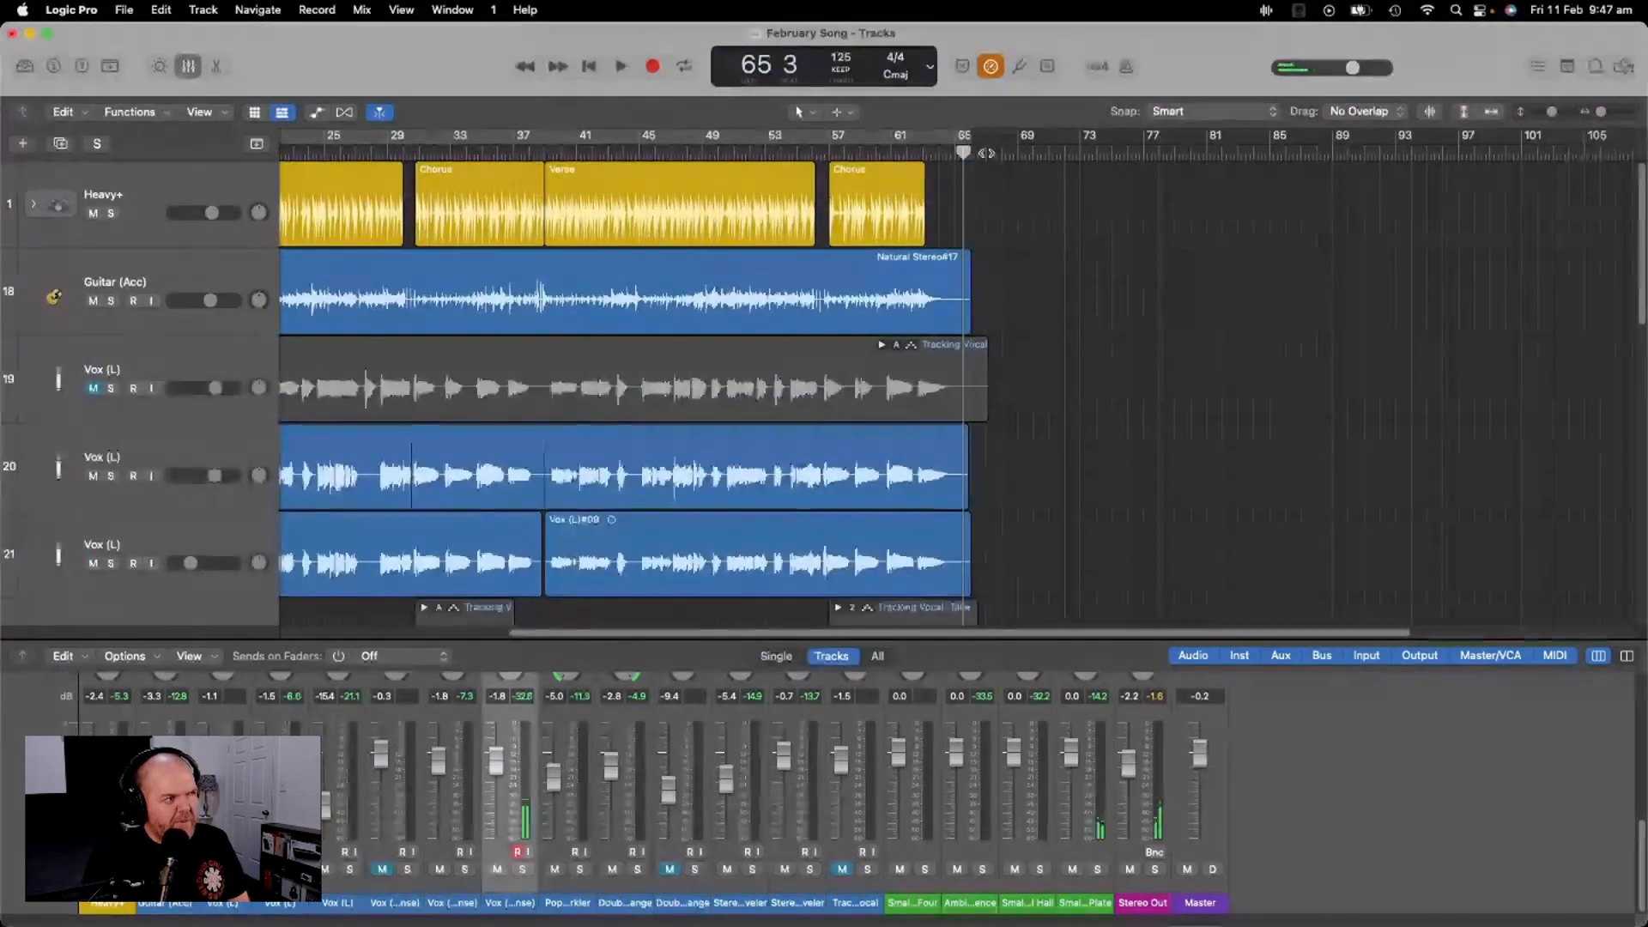
left_click_drag(983, 152, 11, 127)
scroll(633, 313, "down", 8)
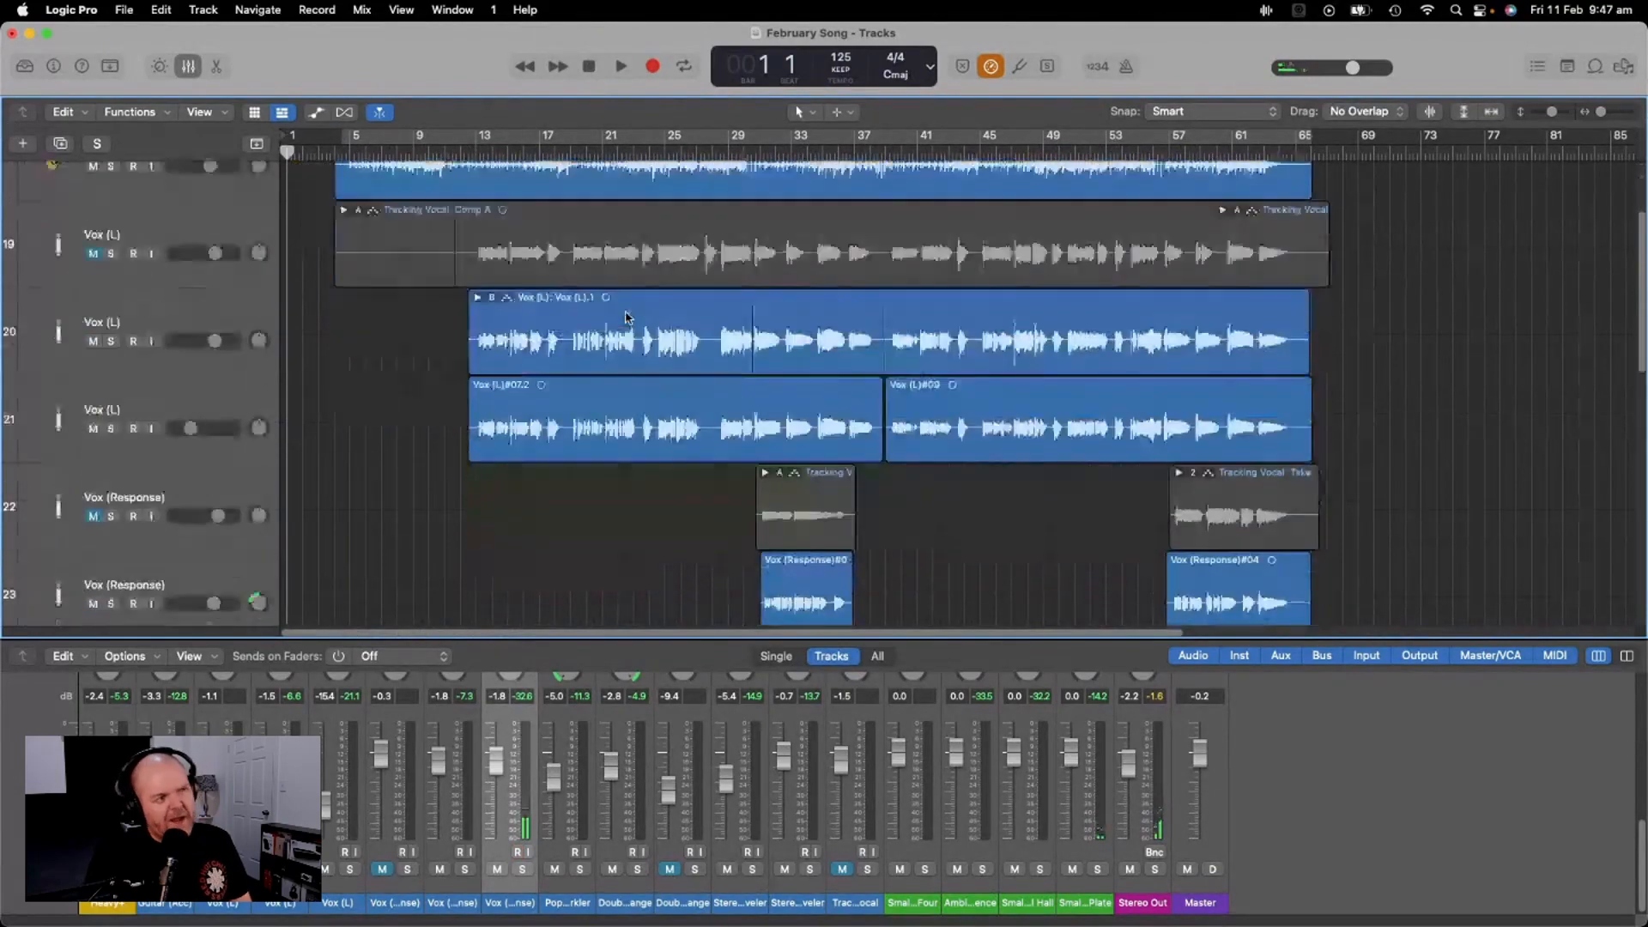
scroll(625, 321, "down", 8)
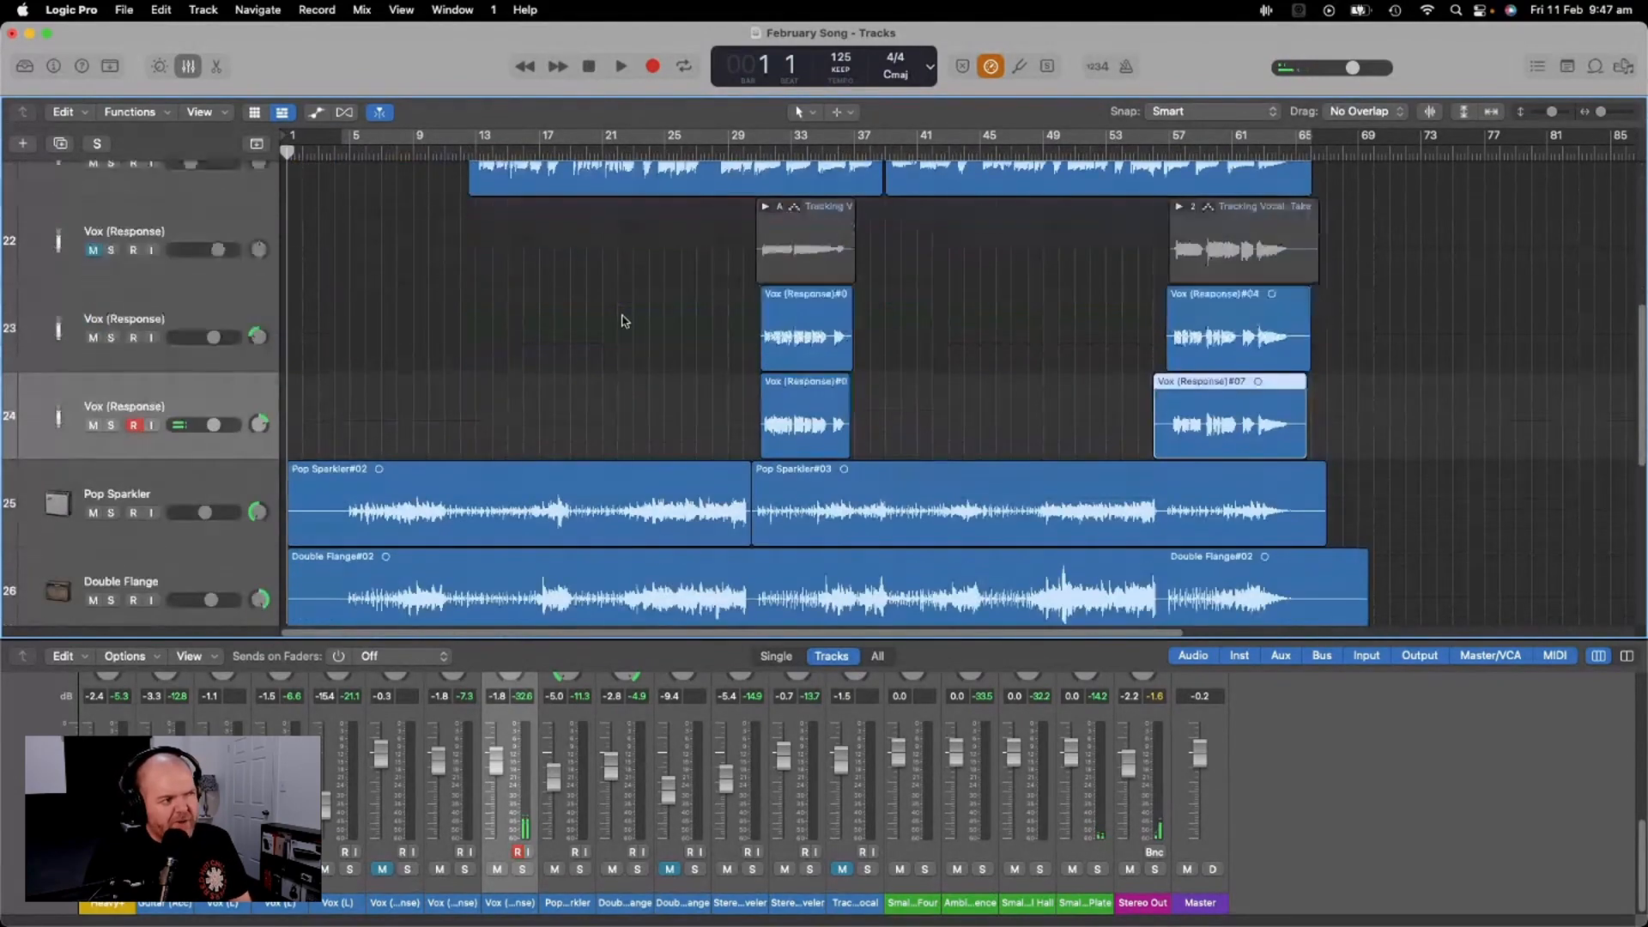
Play the full arrangement from the start of the intro at bar 5
scroll(624, 322, "up", 14)
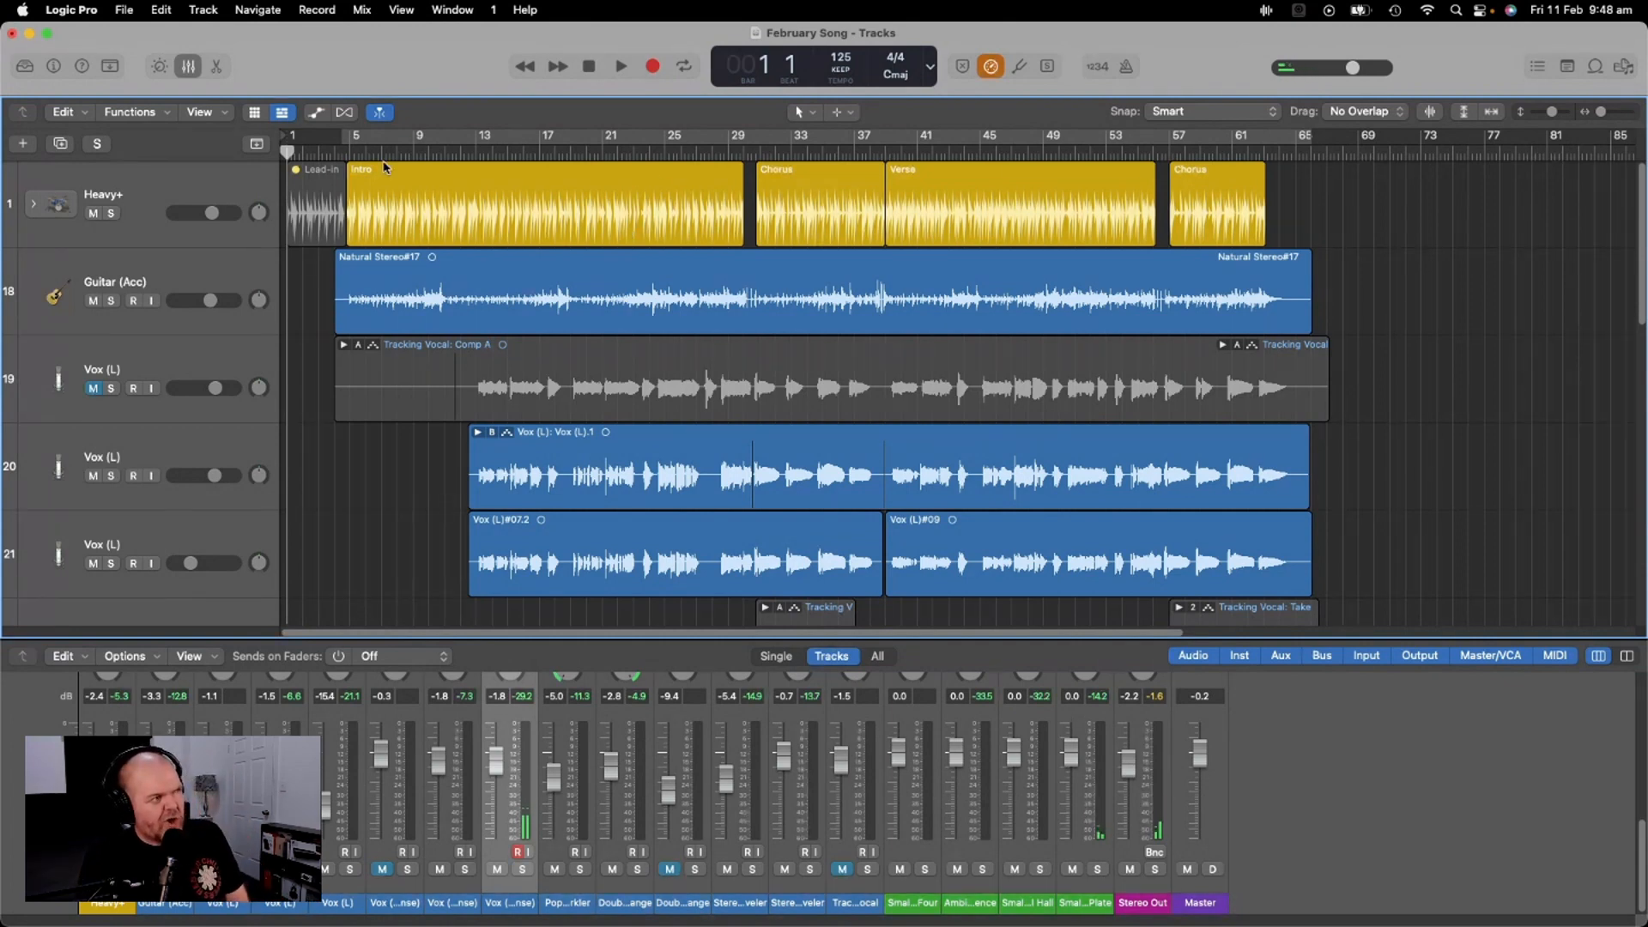
left_click(344, 151)
key("space")
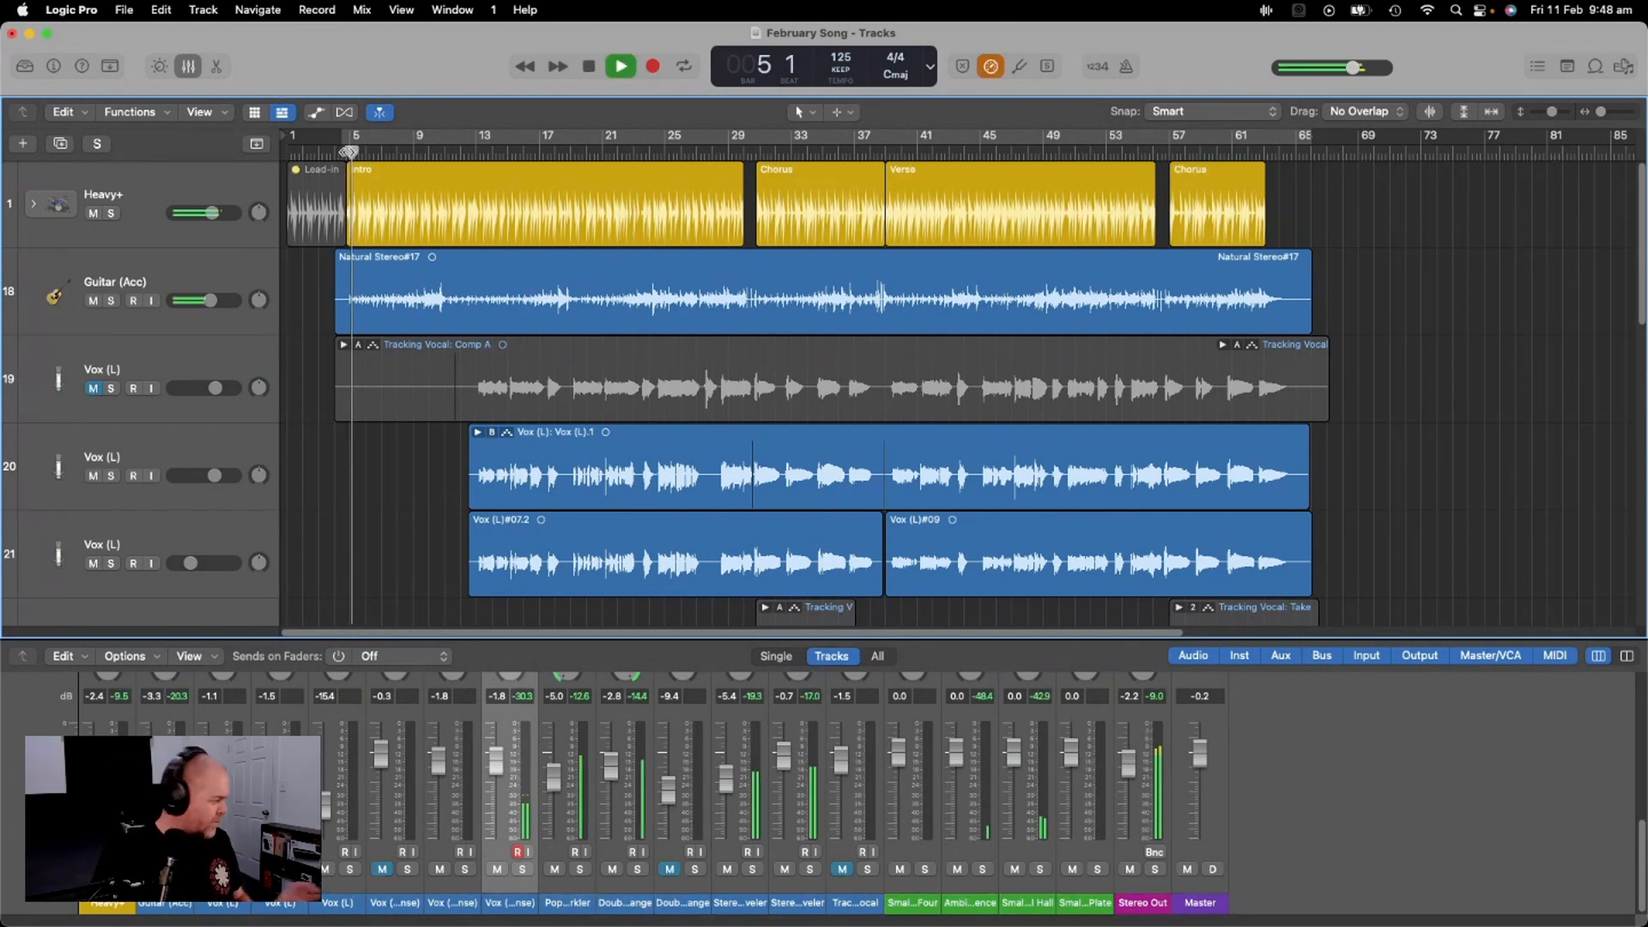